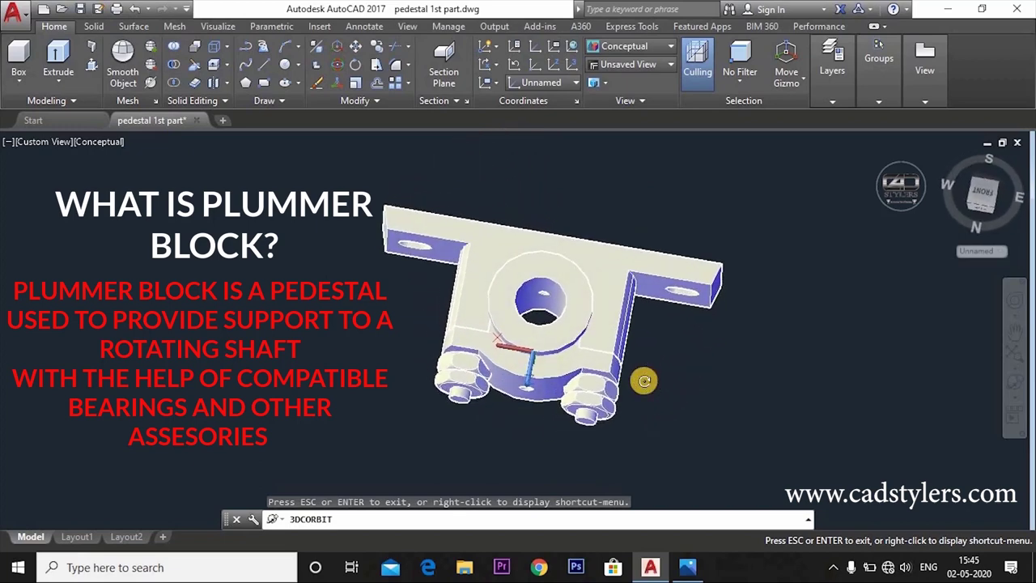
Stop the continuous orbit of the pedestal model
left_click(706, 324)
key("Escape")
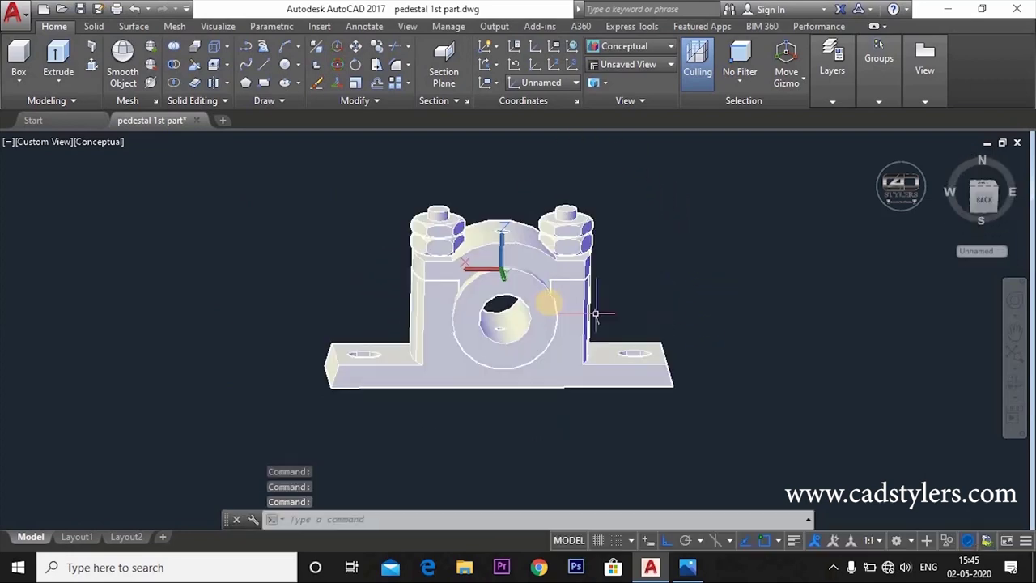
scroll(566, 307, "up", 4)
Select the bearing ring, upper block, base and left nut layers to check them, then deselect
left_click(544, 303)
scroll(543, 303, "down", 3)
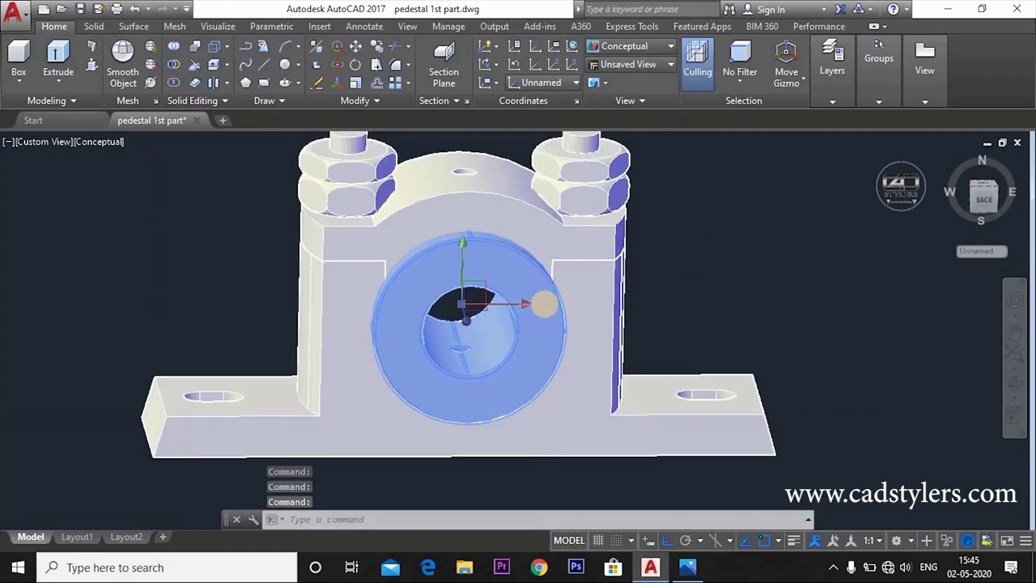
scroll(544, 302, "down", 2)
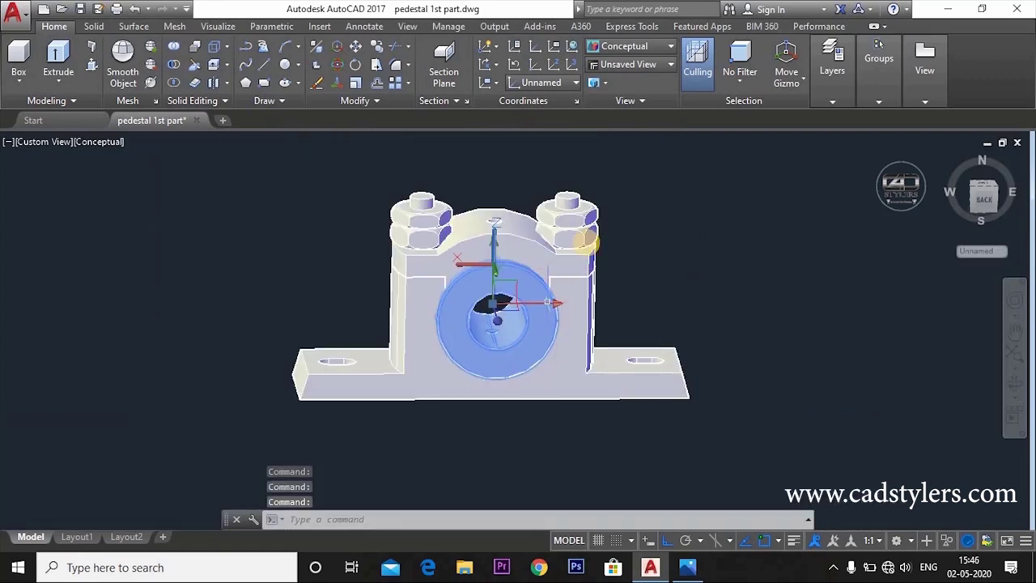
scroll(576, 237, "up", 2)
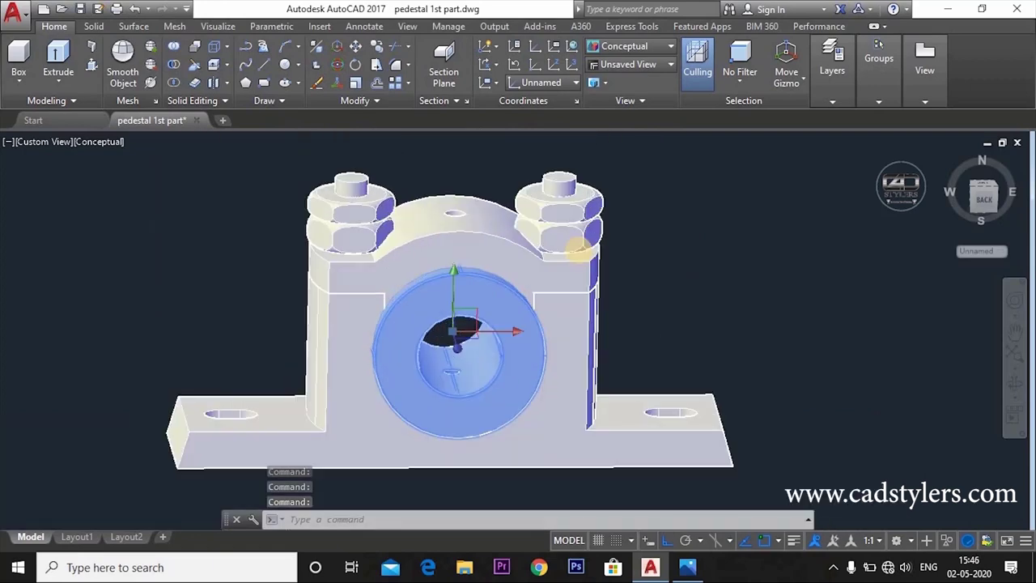
left_click(475, 249)
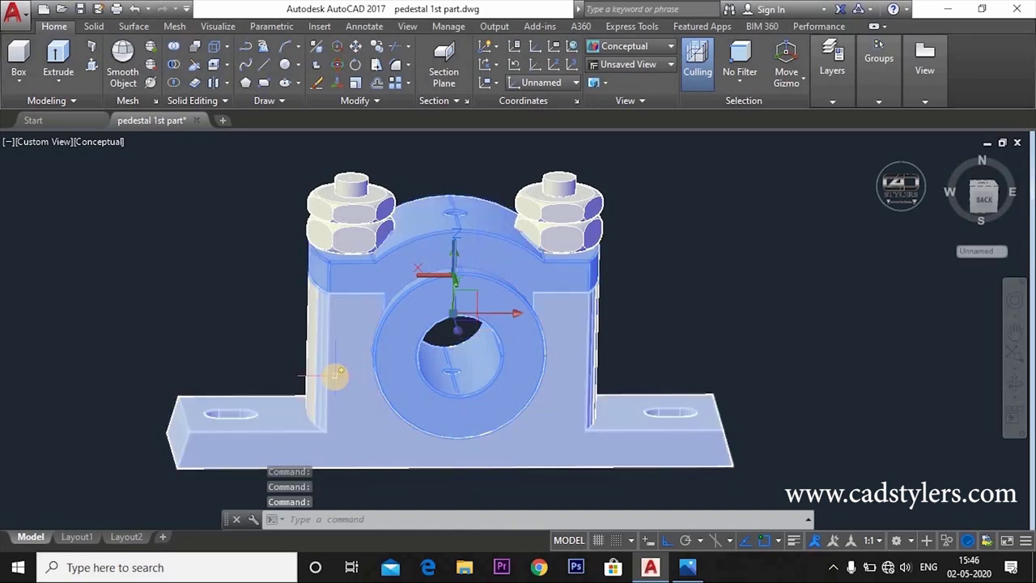
left_click(314, 438)
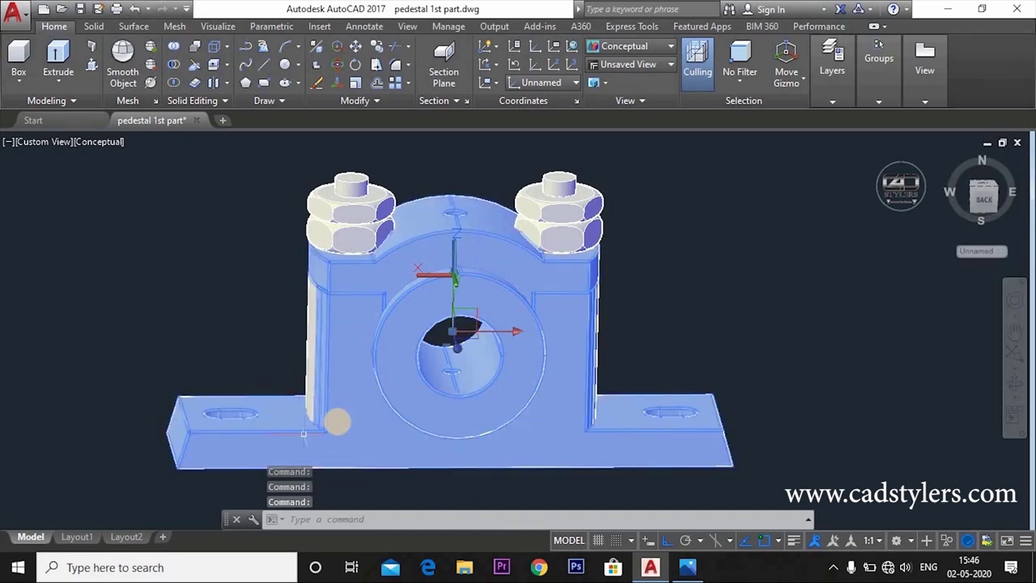
left_click(349, 236)
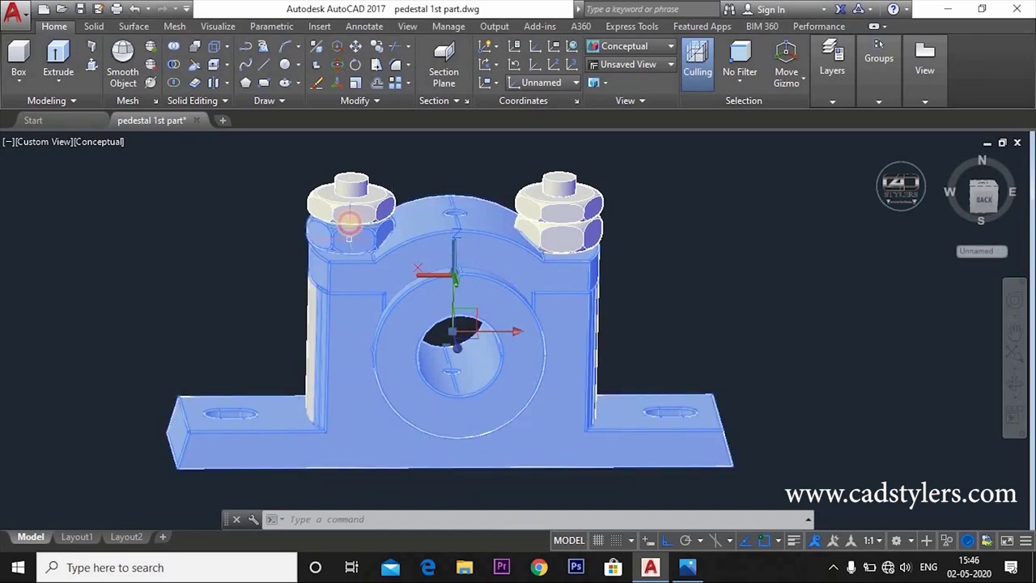
left_click(347, 210)
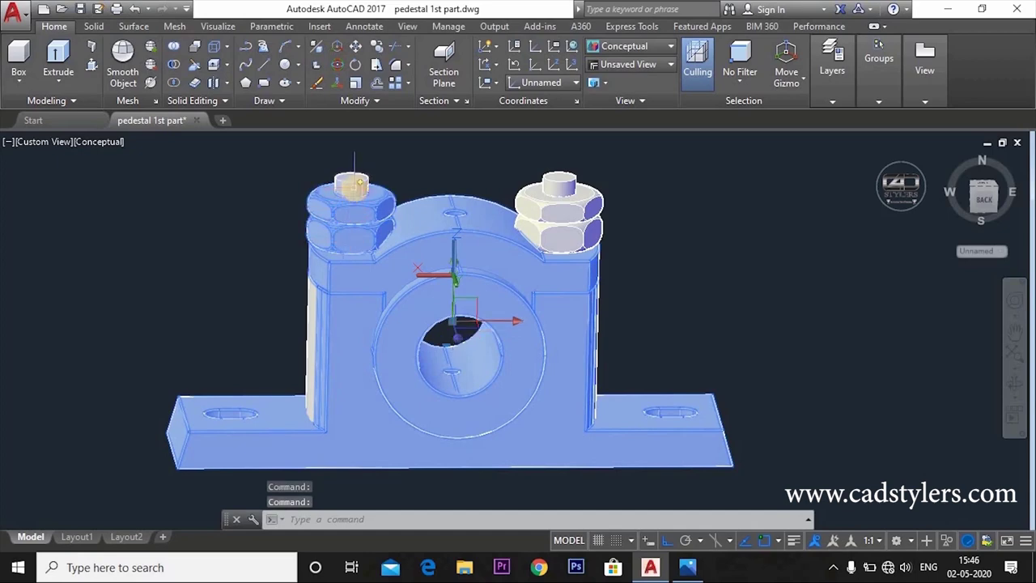
left_click(354, 184)
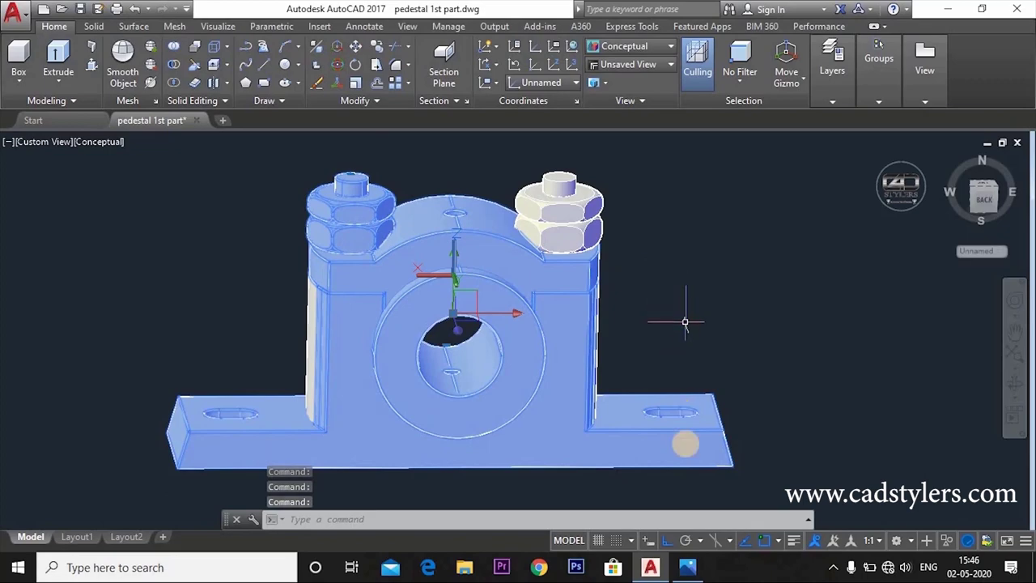
key("Escape")
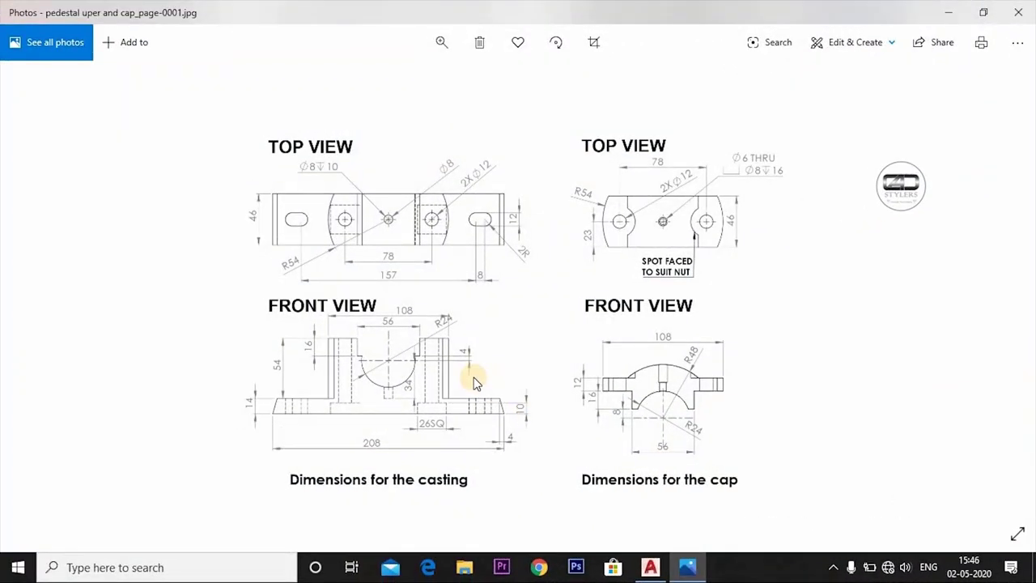
scroll(368, 426, "up", 3, "ctrl")
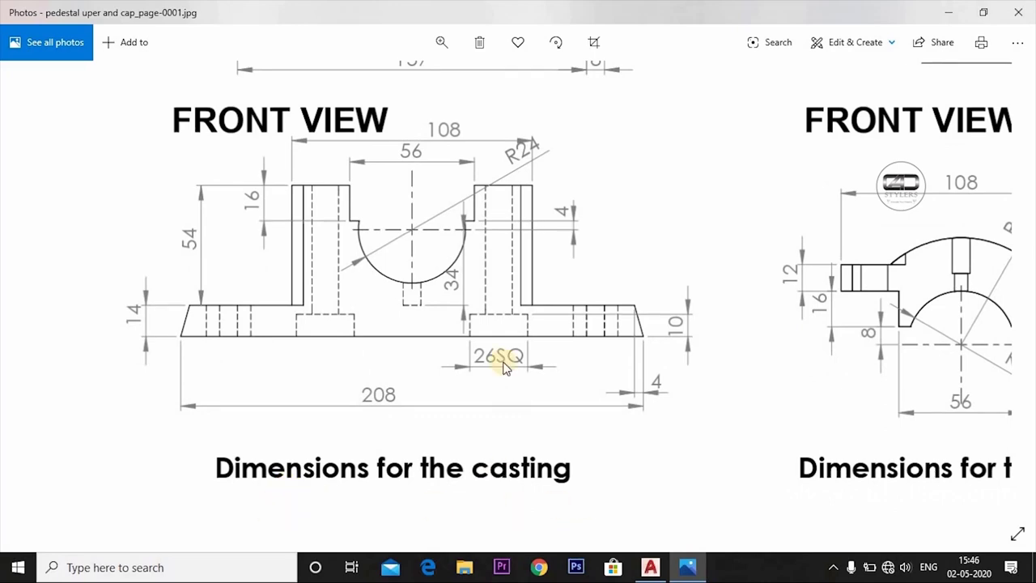
left_click_drag(482, 391, 364, 467)
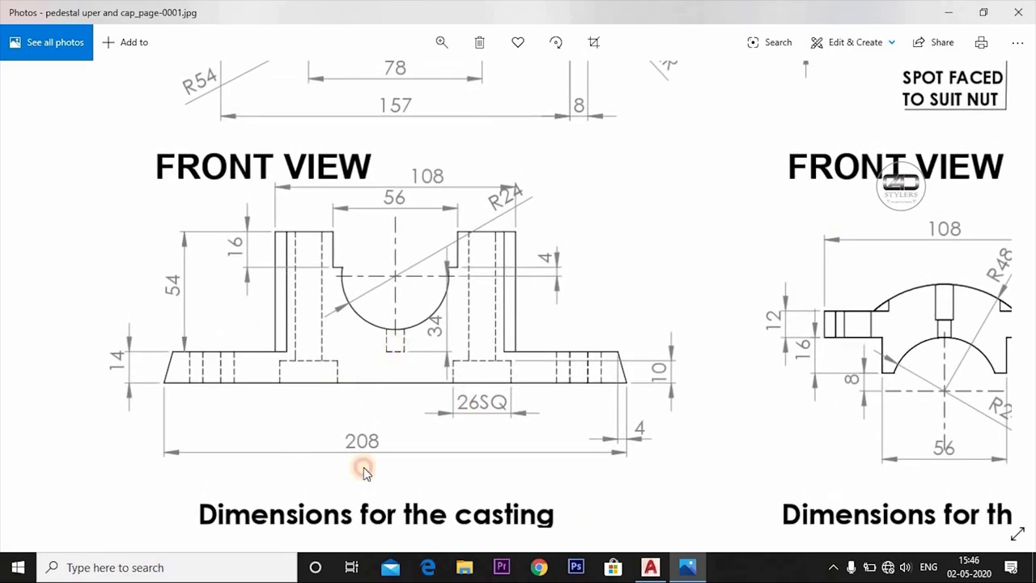
scroll(363, 467, "up", 5)
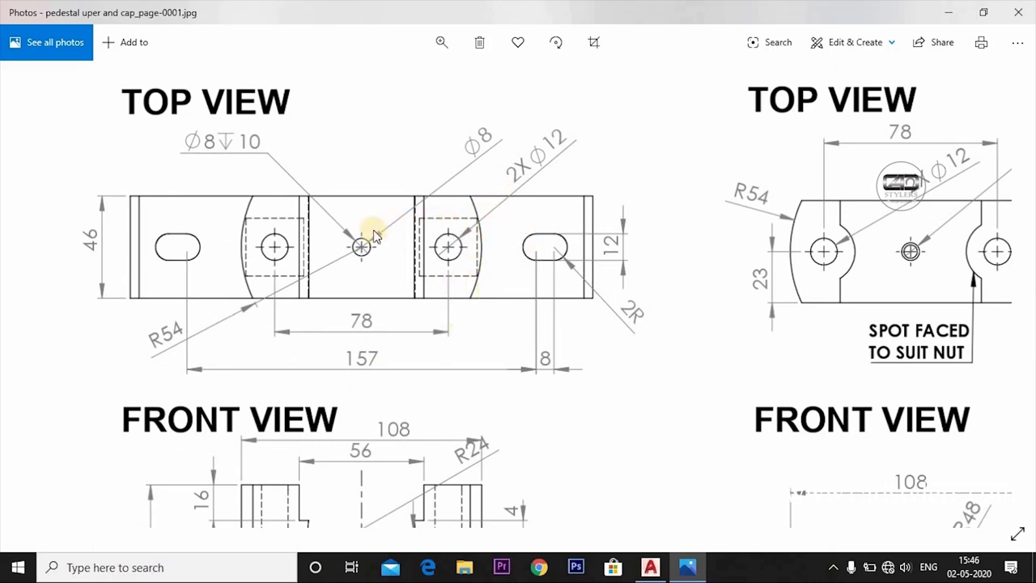
scroll(428, 242, "down", 5)
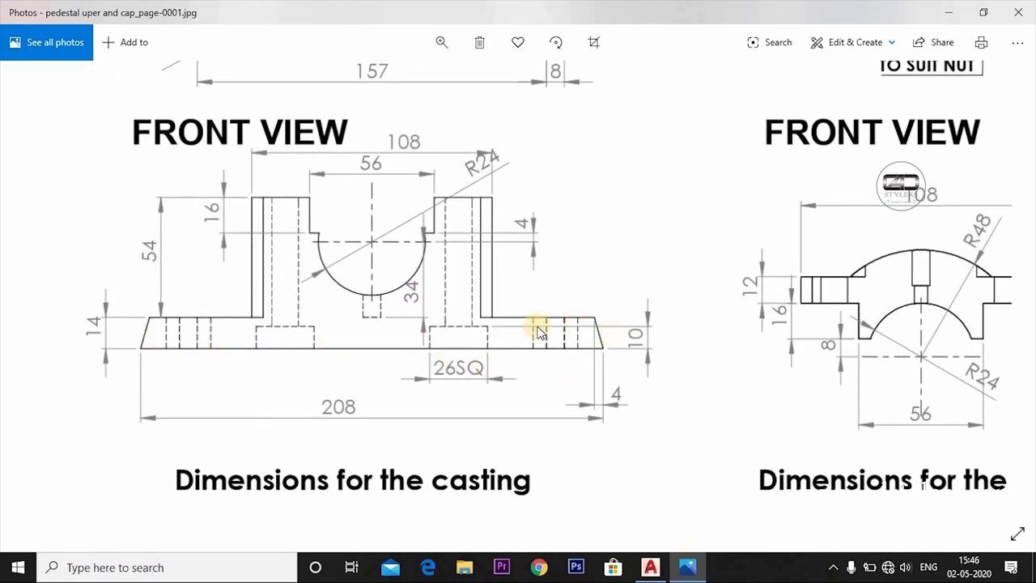
left_click_drag(299, 241, 139, 422)
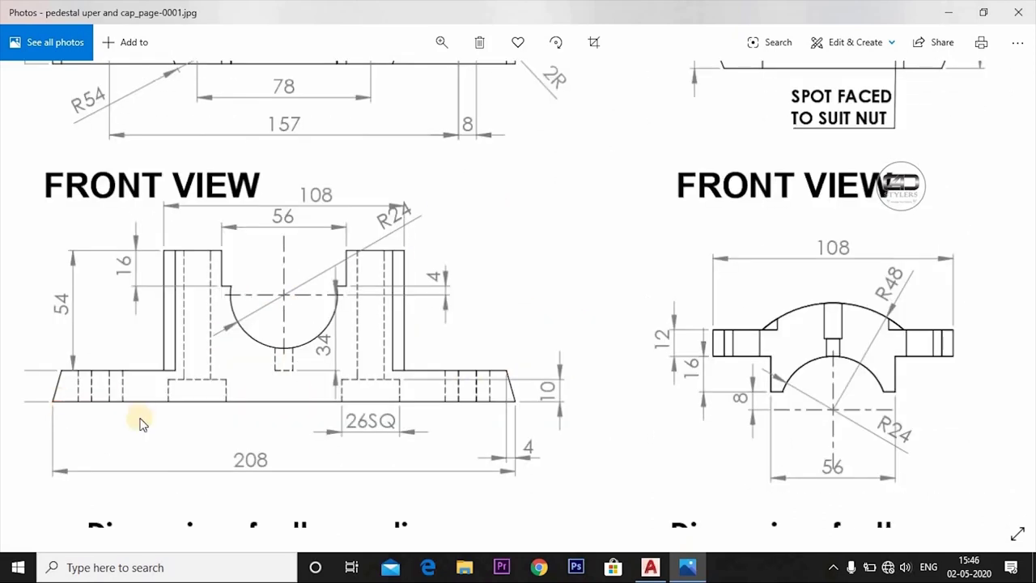
scroll(437, 407, "up", 2)
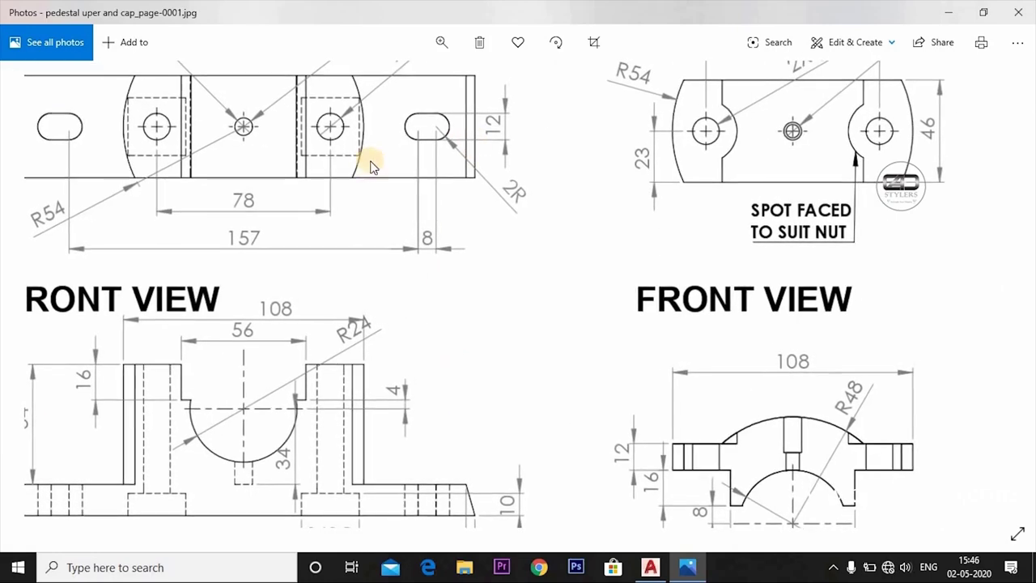
scroll(469, 296, "up", 2)
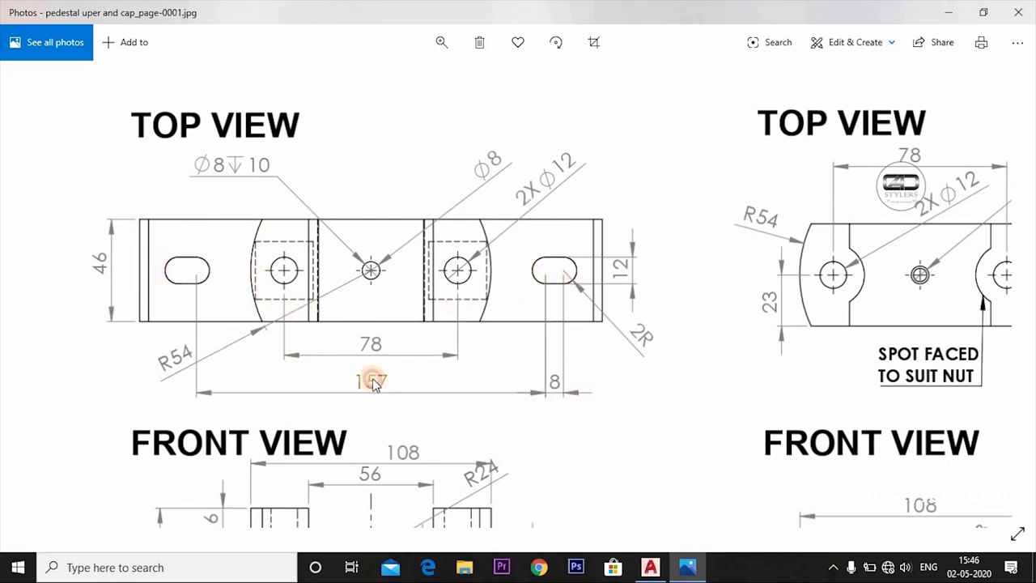
scroll(470, 377, "right", 5)
scroll(502, 364, "down", 1)
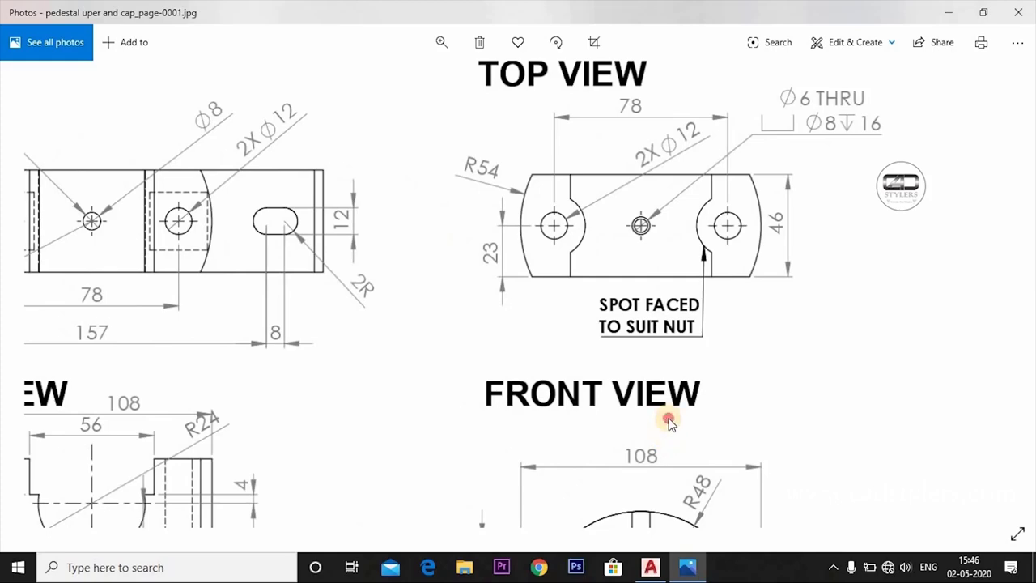
scroll(668, 421, "down", 5)
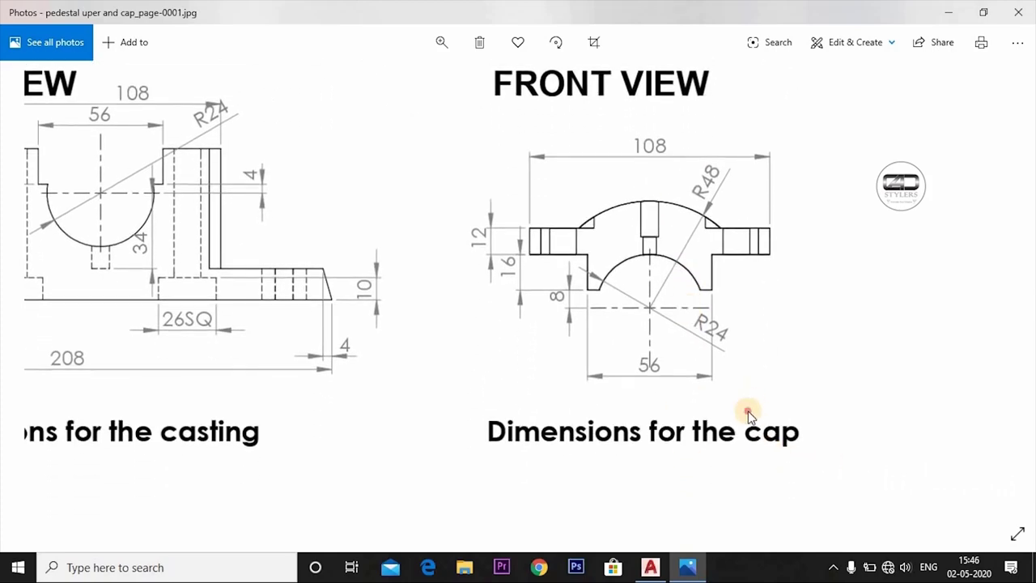
scroll(809, 388, "up", 2)
scroll(817, 437, "up", 2)
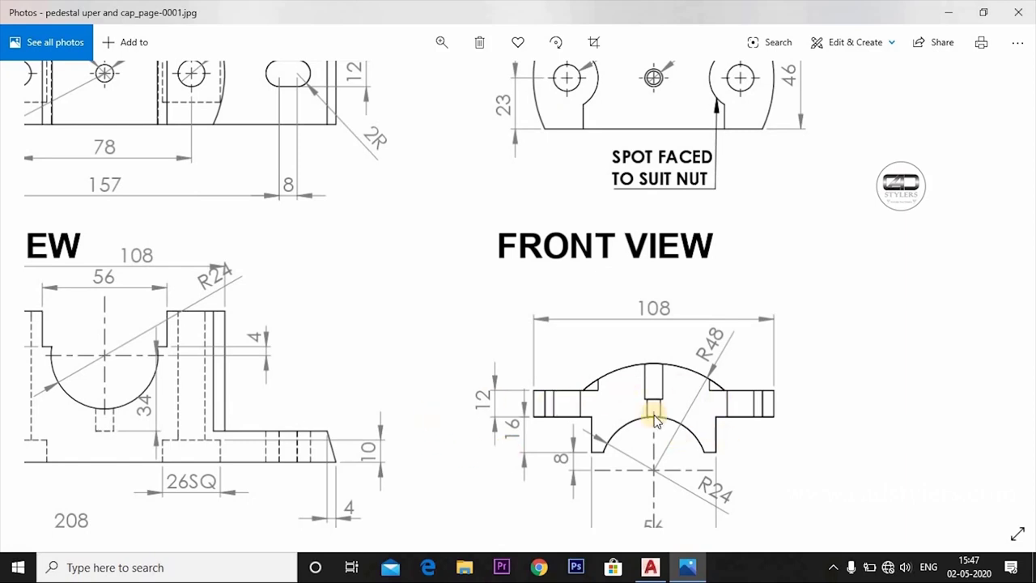
scroll(694, 411, "up", 1)
scroll(700, 399, "up", 2)
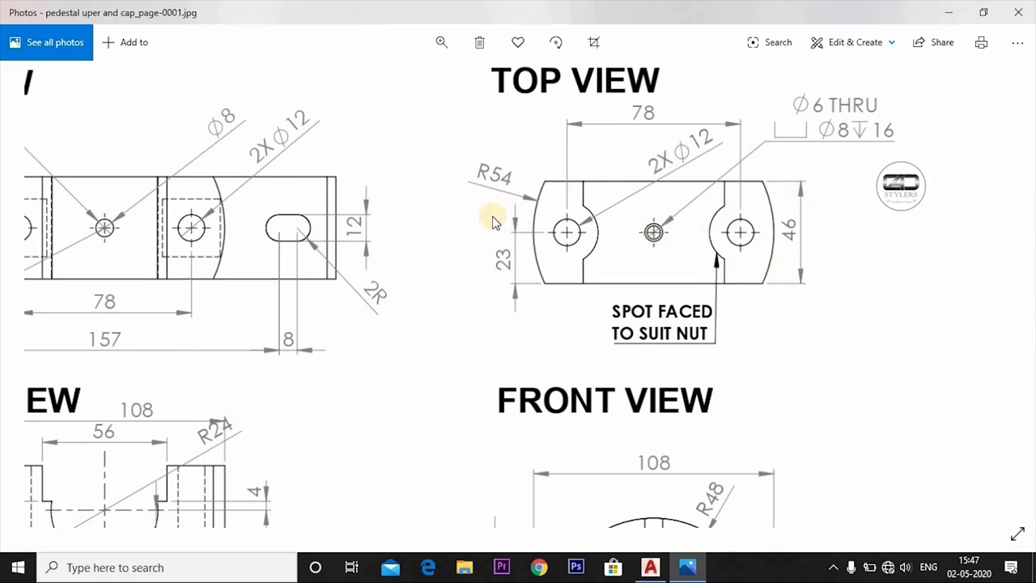
left_click_drag(587, 403, 544, 259)
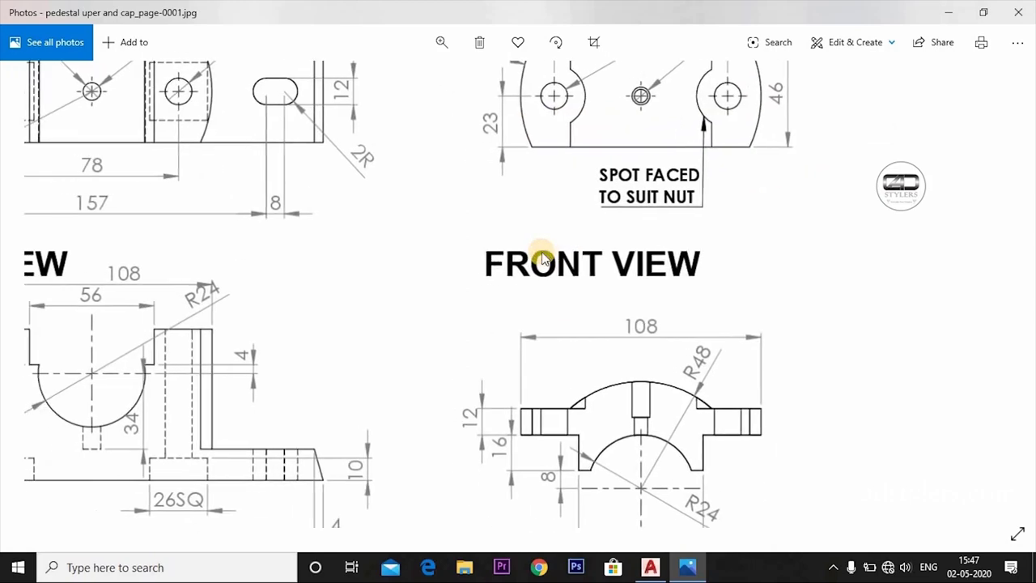
double_click(543, 258)
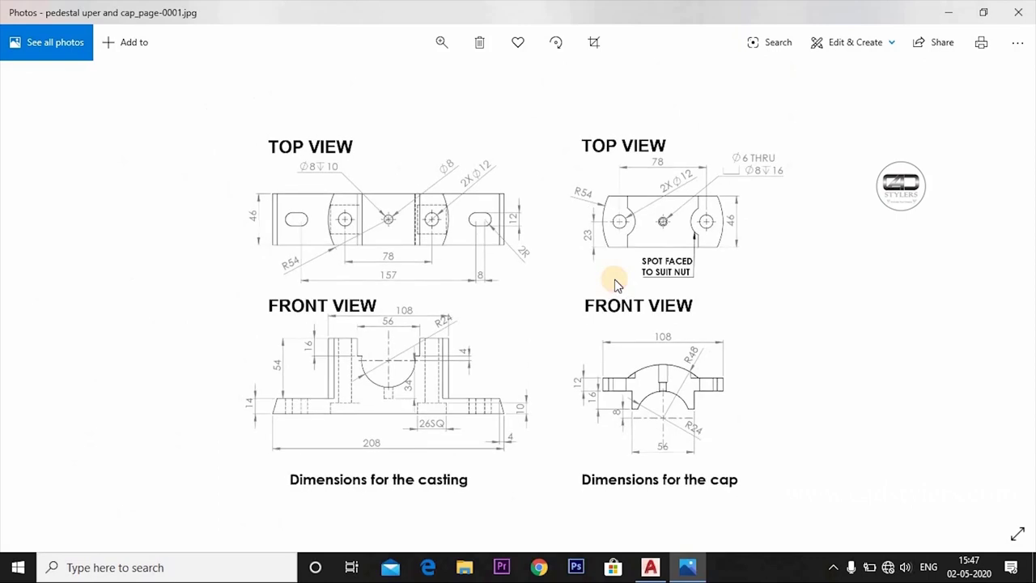
key("Right")
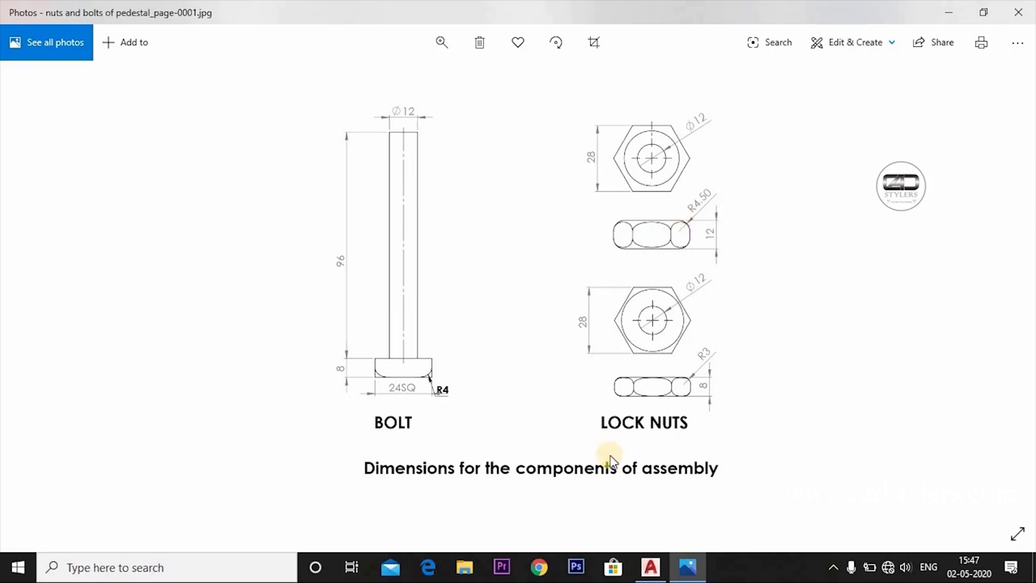
key("Right")
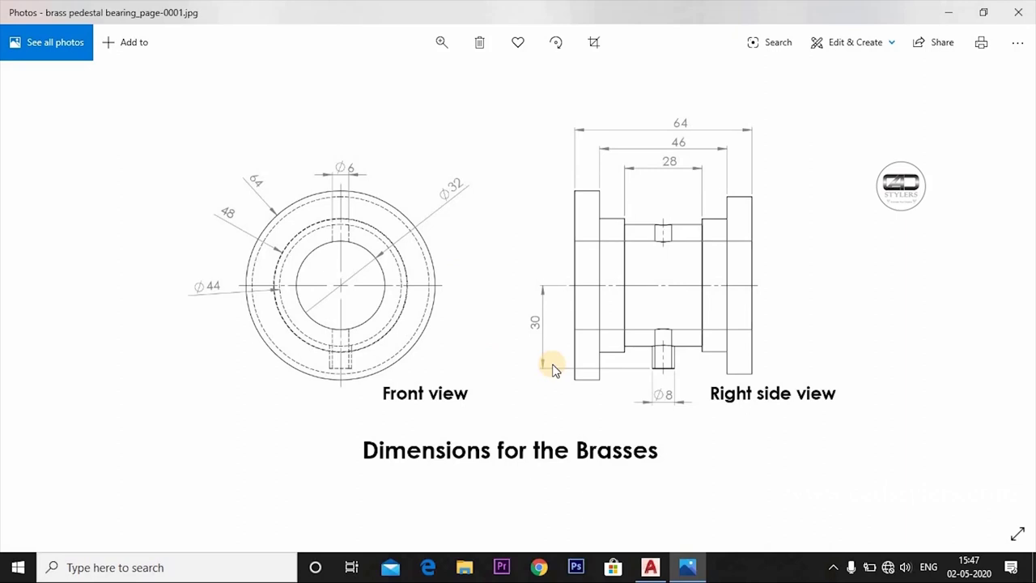
key("Right")
key("Right")
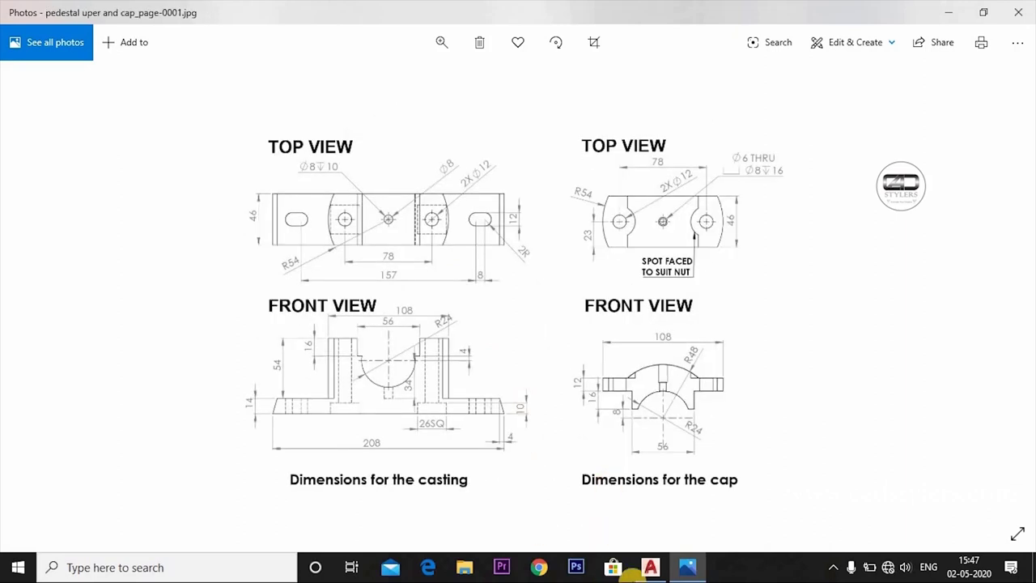
Return to the AutoCAD pedestal model and pan it slightly down and left
left_click(650, 566)
scroll(591, 330, "down", 5)
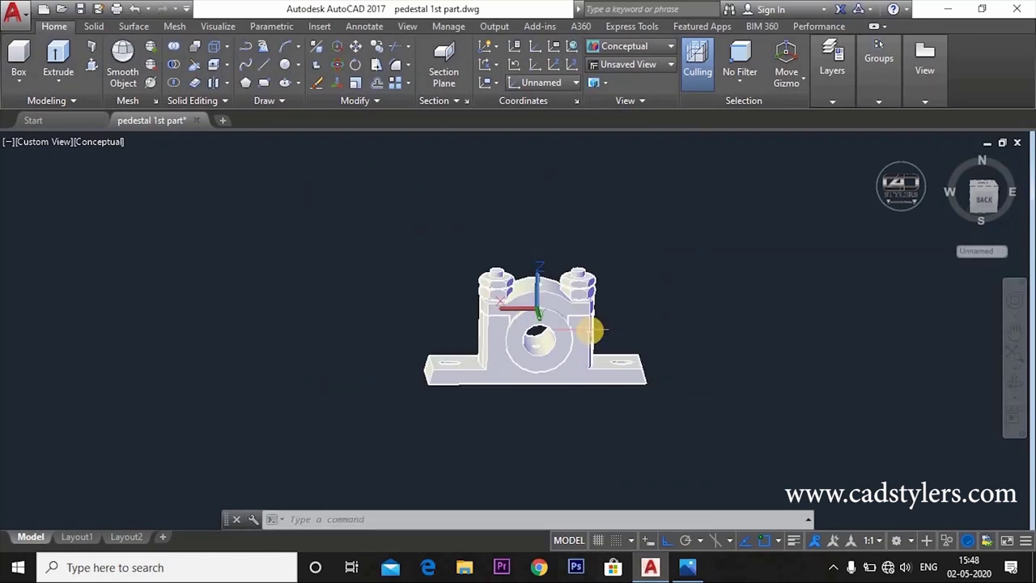
scroll(591, 330, "up", 2)
scroll(591, 328, "up", 2)
middle_click_drag(591, 328, 581, 348)
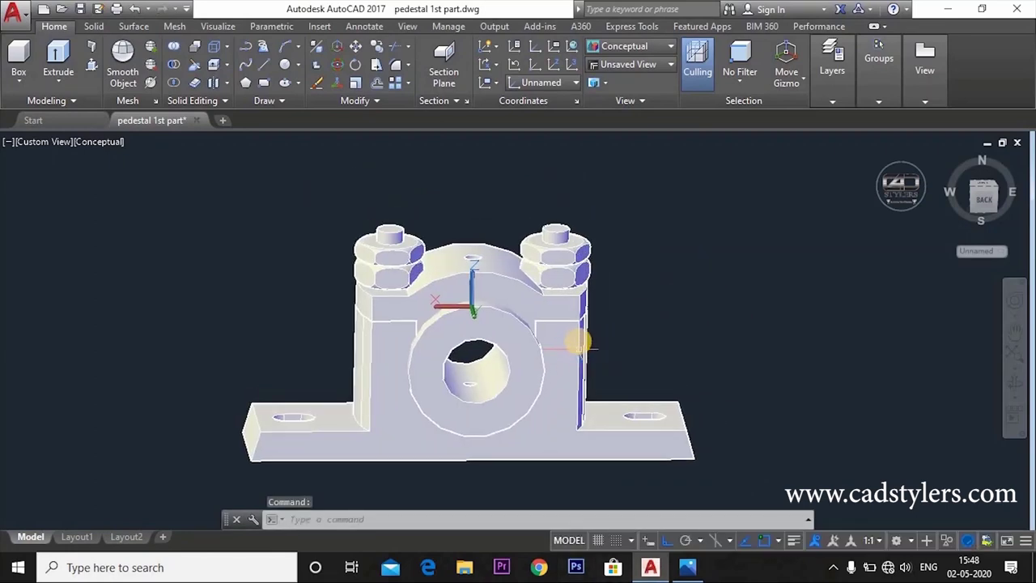
Orbit the pedestal through top, tilted front and upright three-quarter views
middle_click_drag(636, 312, 622, 328, "shift")
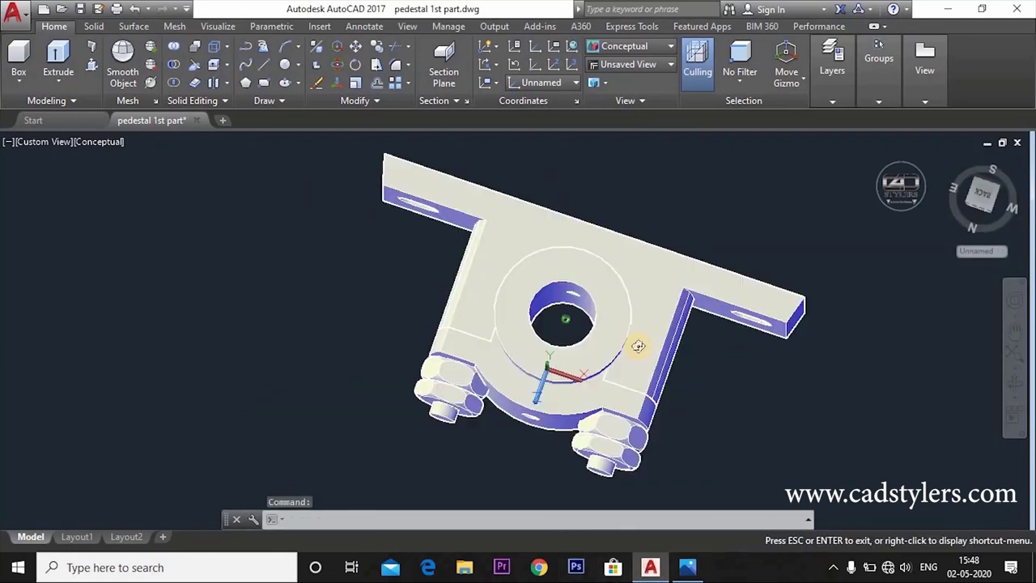
middle_click_drag(551, 400, 576, 371, "shift")
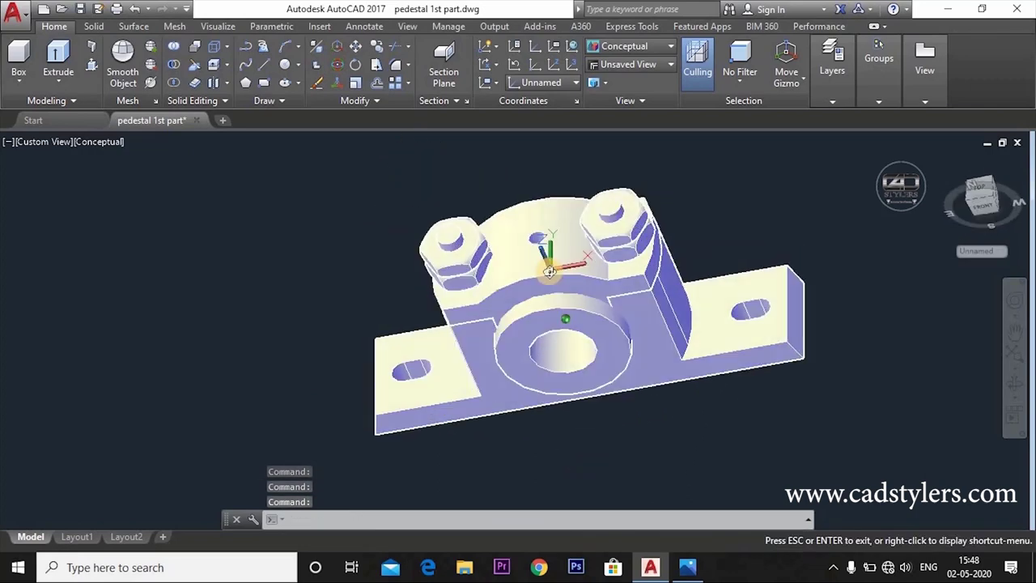
mouse_move(694, 291)
middle_mouse_down("shift")
mouse_move(694, 325)
mouse_move(717, 297)
middle_mouse_up("shift")
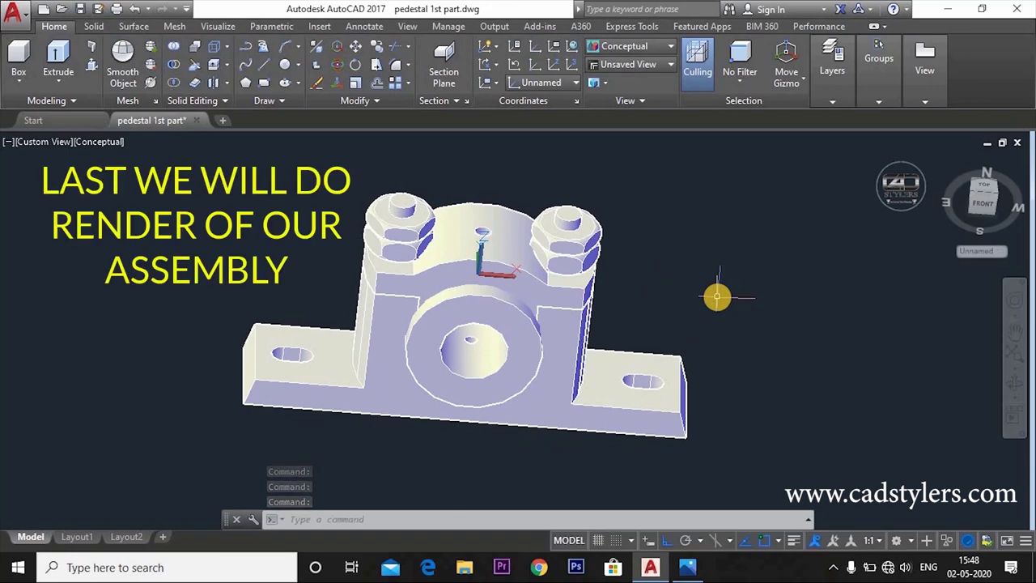
middle_click_drag(715, 326, 726, 345, "shift")
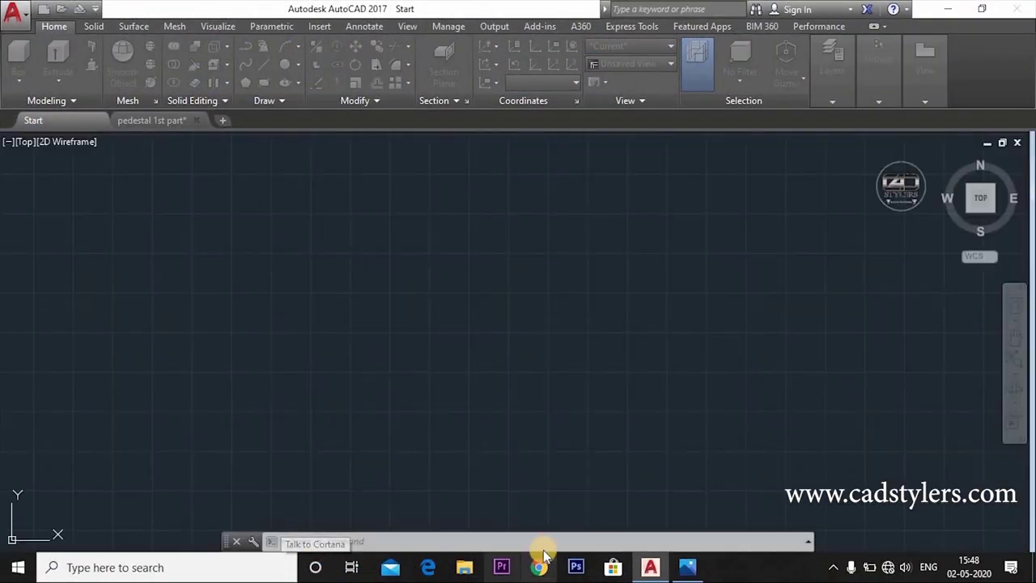
Zoom into the reference drawing and pan so the casting's dimensioned front view fills the window
scroll(397, 457, "up", 2)
scroll(397, 462, "up", 2)
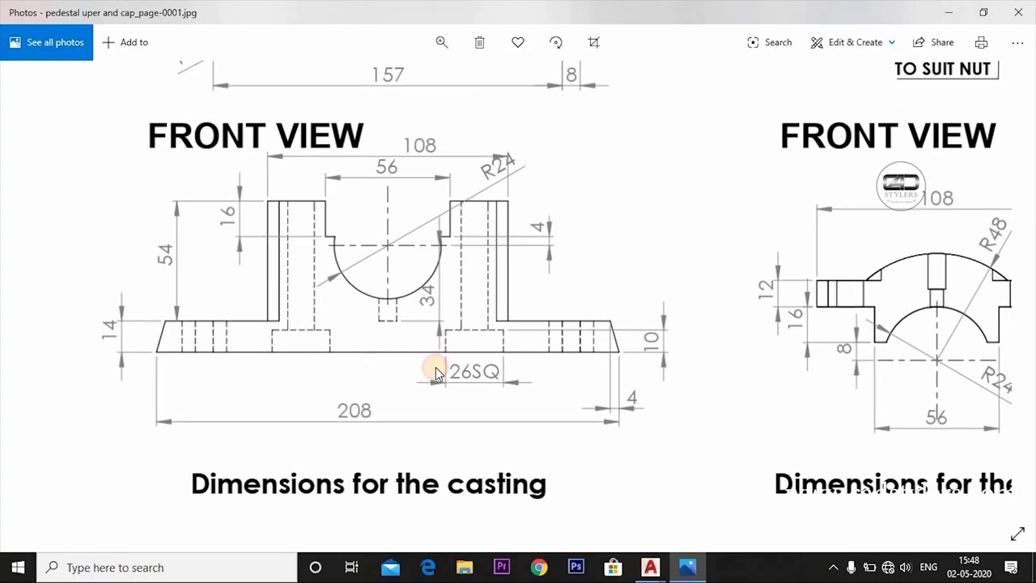
left_click_drag(393, 387, 393, 420)
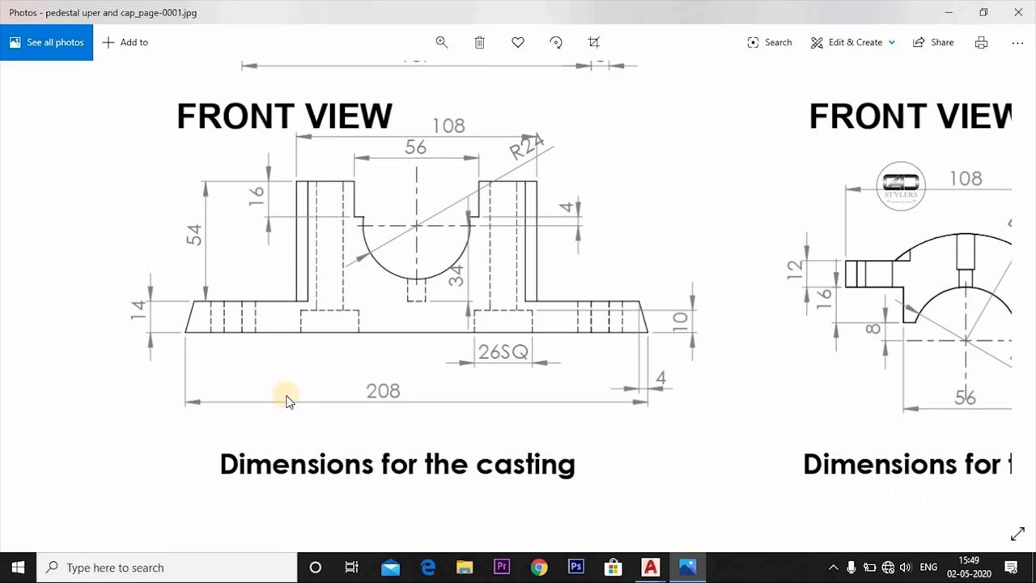
scroll(502, 518, "up", 1)
scroll(502, 518, "up", 5)
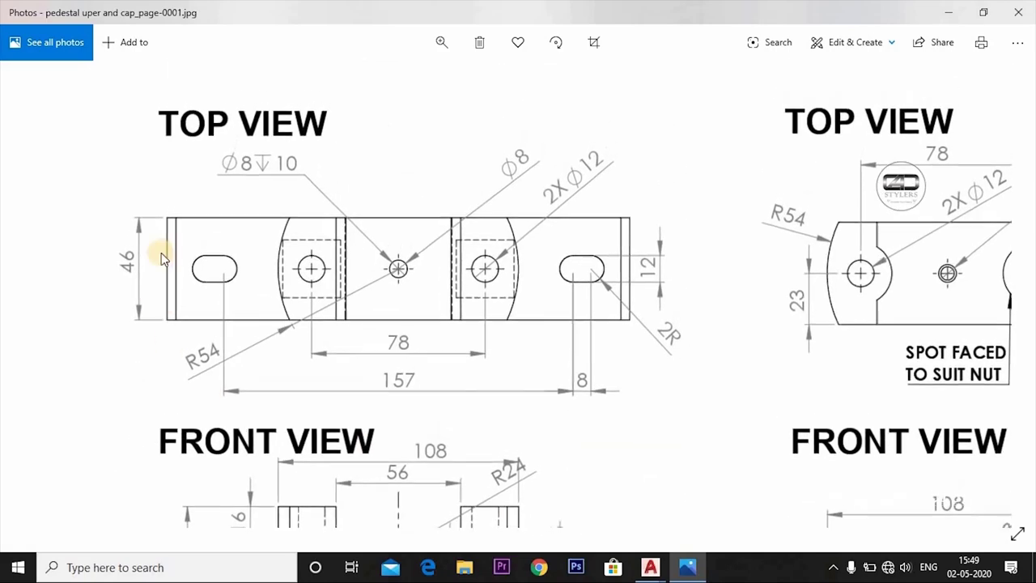
scroll(582, 453, "down", 4)
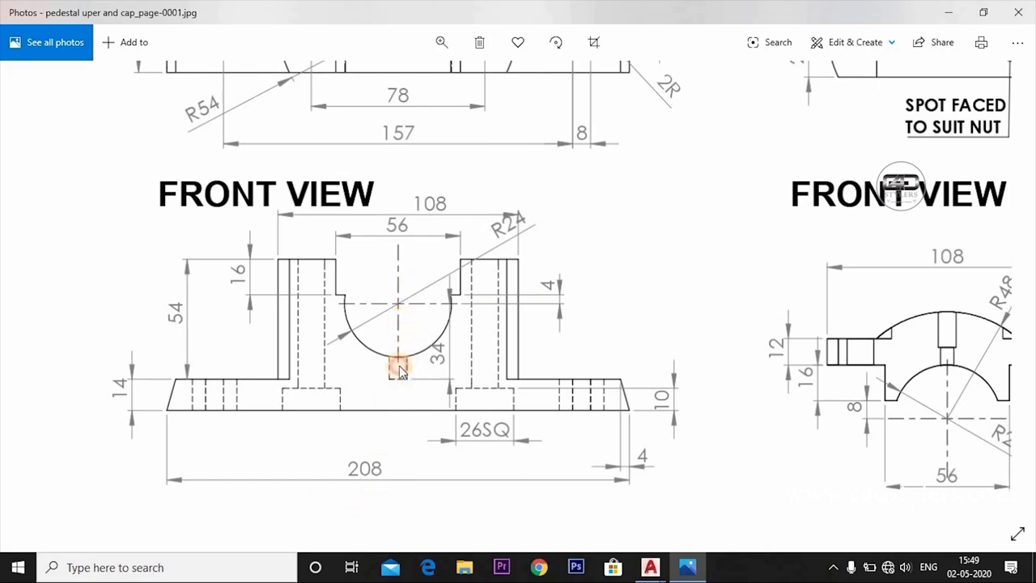
scroll(398, 370, "up", 3)
scroll(397, 486, "up", 1)
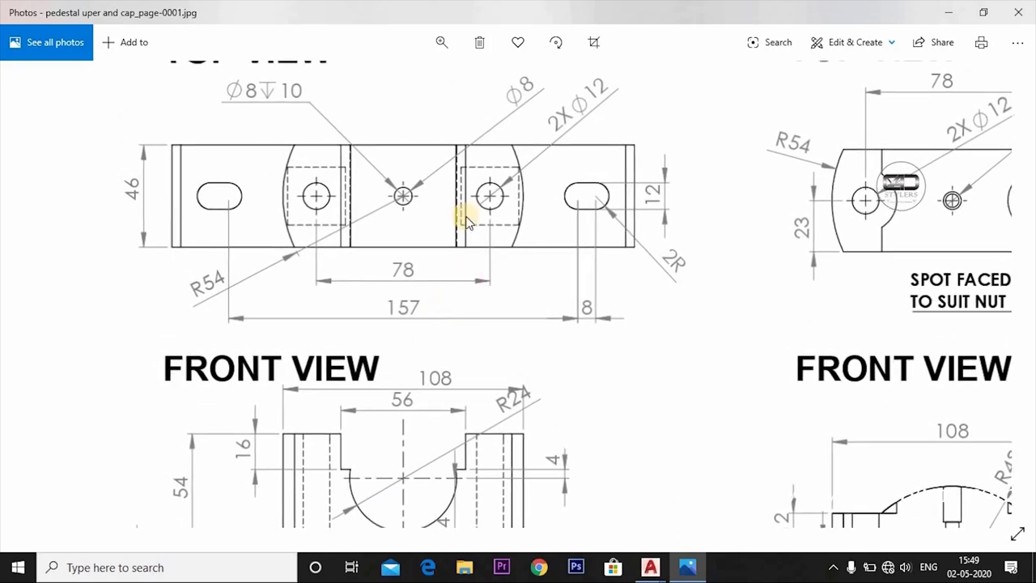
scroll(466, 220, "down", 1)
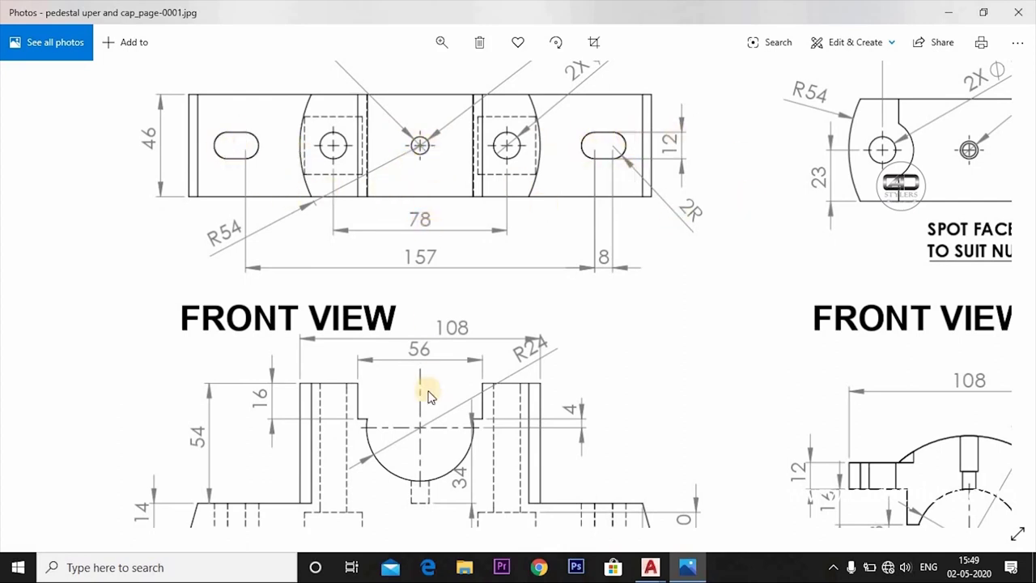
scroll(421, 380, "down", 3)
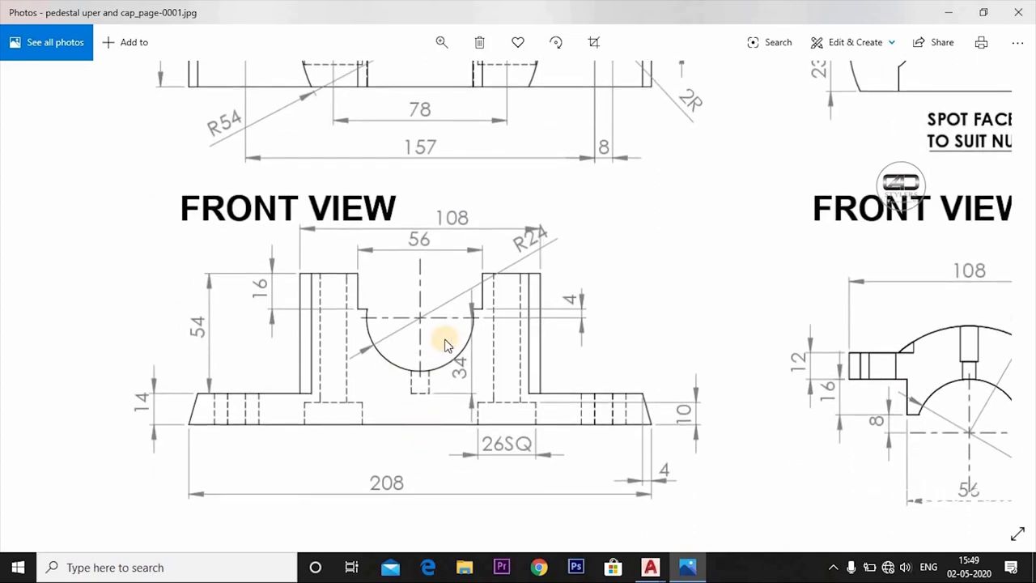
scroll(423, 403, "down", 1)
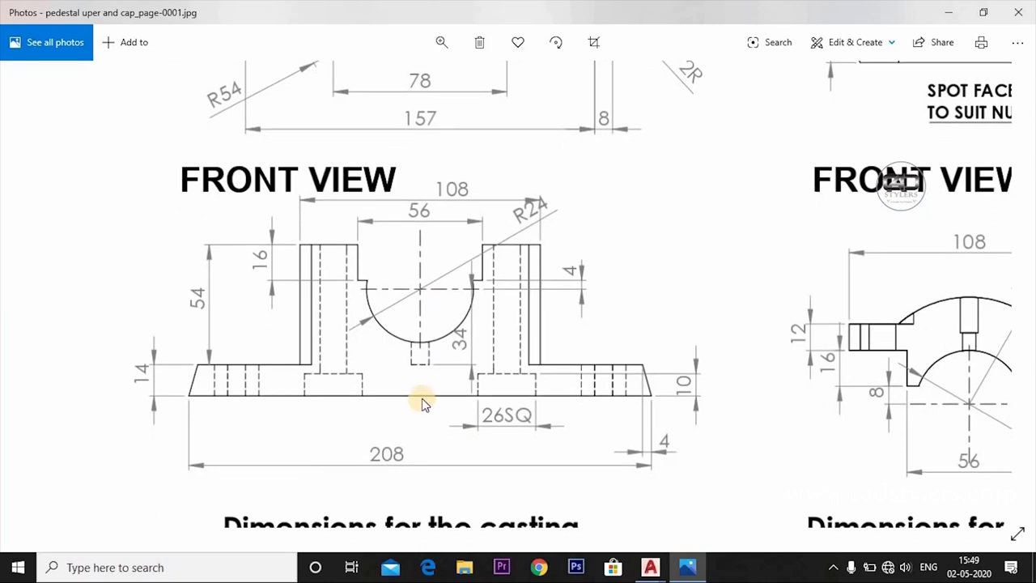
left_click_drag(422, 398, 425, 409)
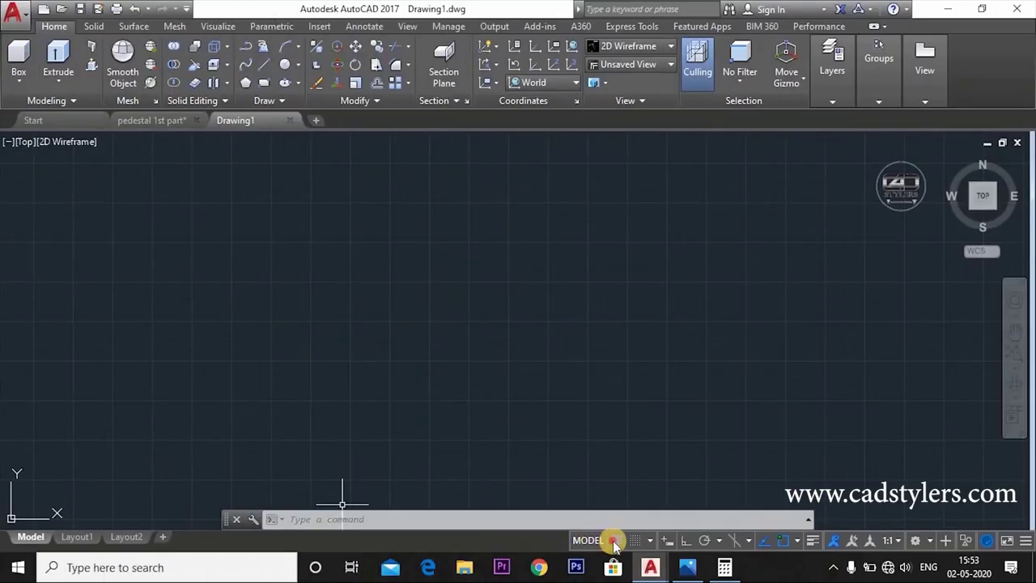
Turn the grid off and draw a 104-unit base line starting at 0,0
left_click(616, 540)
type("l")
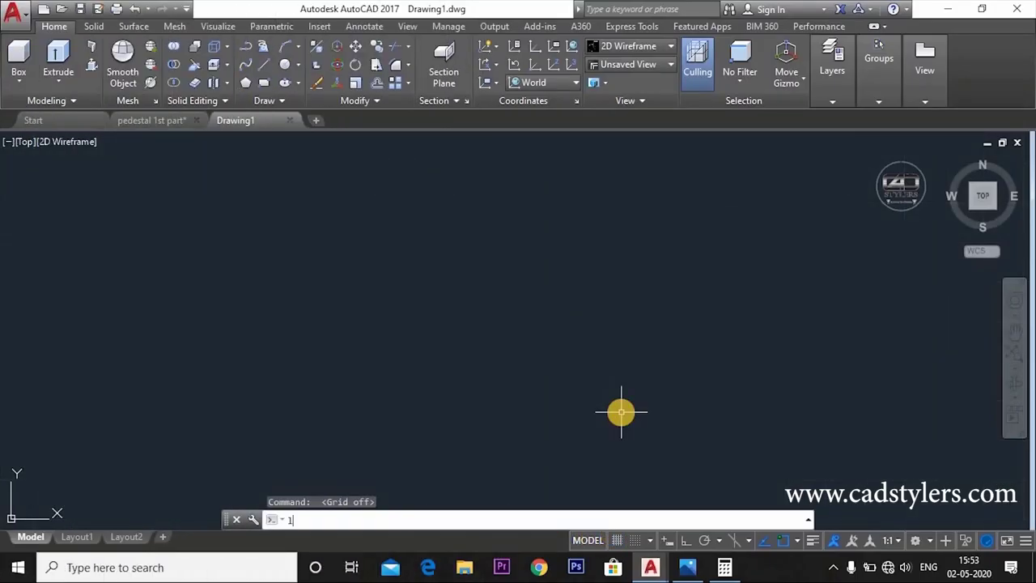
key("Return")
type("0,0")
key("Return")
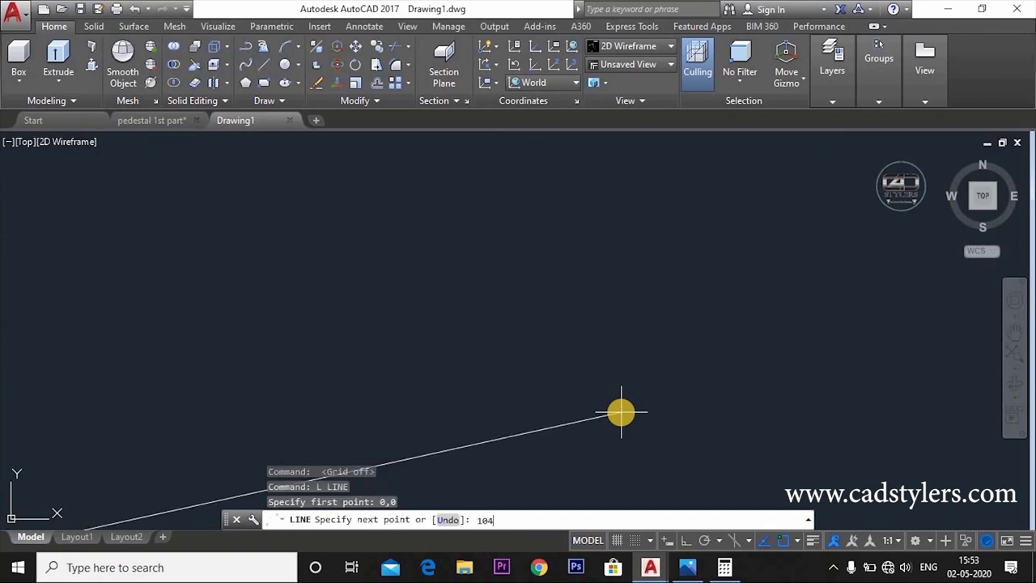
key("Return")
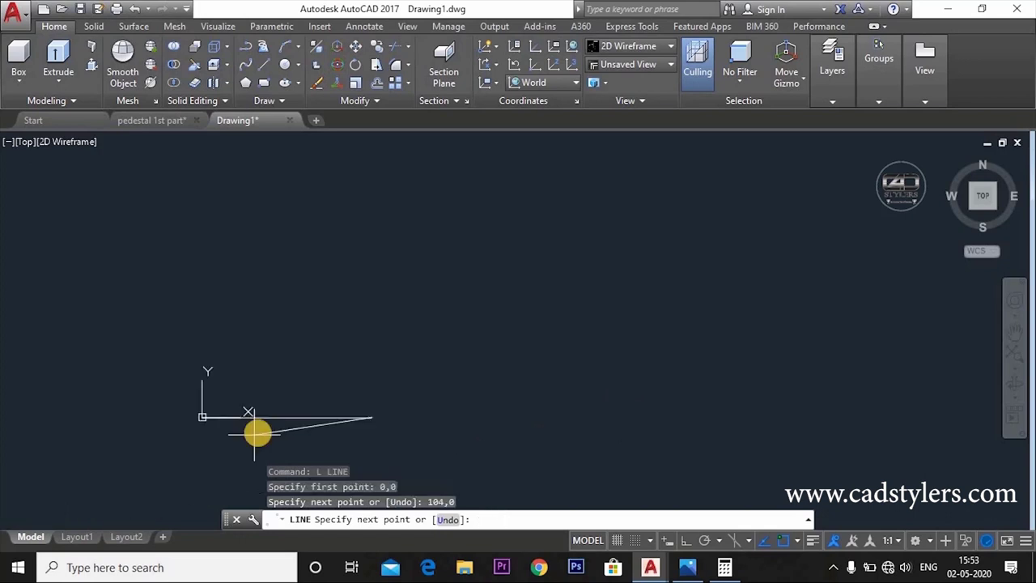
Add a slanted @-4,14 edge at the line's end, then bring up the reference image
scroll(254, 432, "up", 3)
middle_click_drag(386, 418, 458, 416)
type("@-4,14")
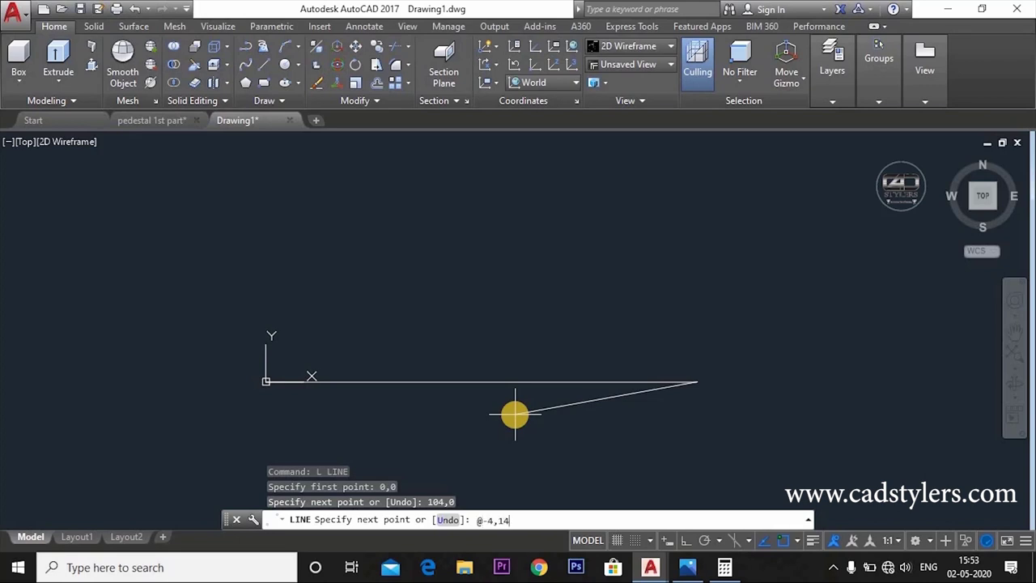
key("Return")
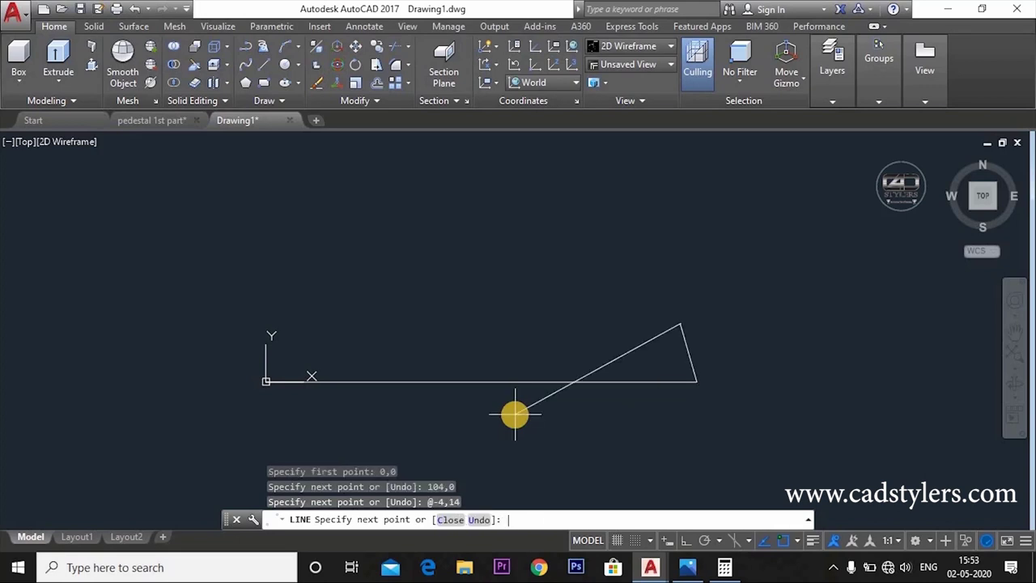
key("Escape")
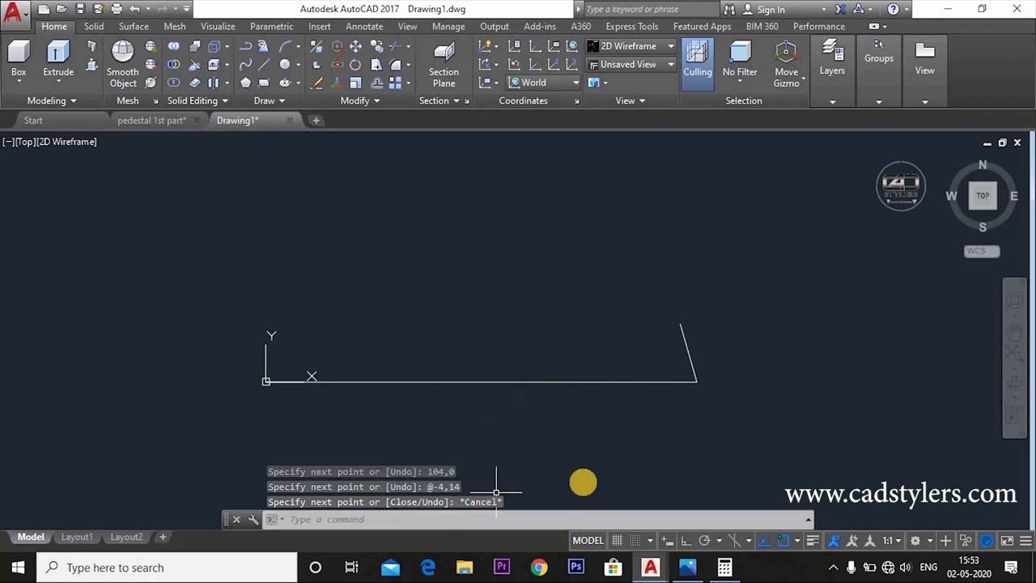
middle_click_drag(599, 476, 631, 460)
left_click(686, 566)
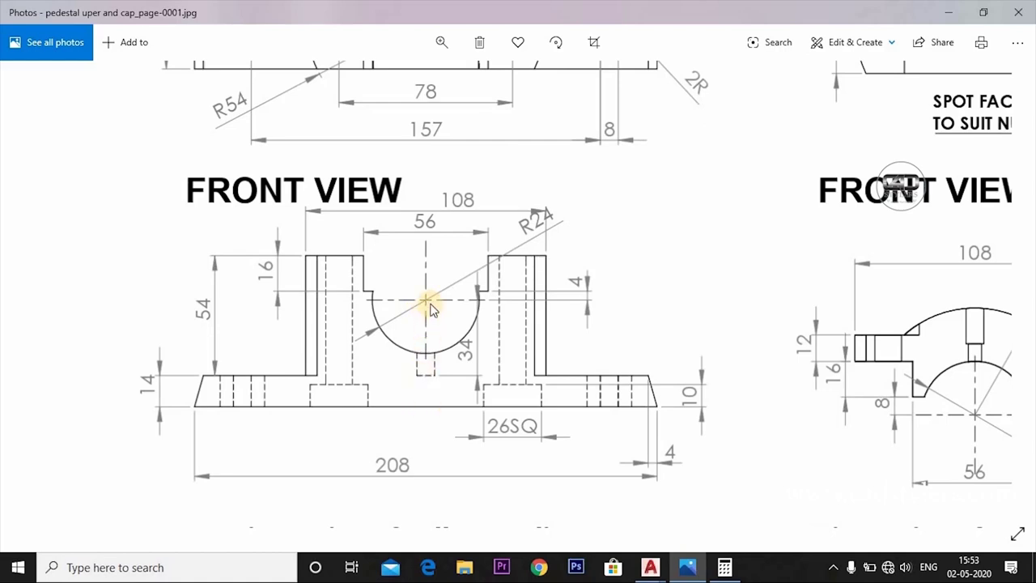
Draw a radius-24 circle centred at 0,48
left_click(686, 566)
type("c")
key("Return")
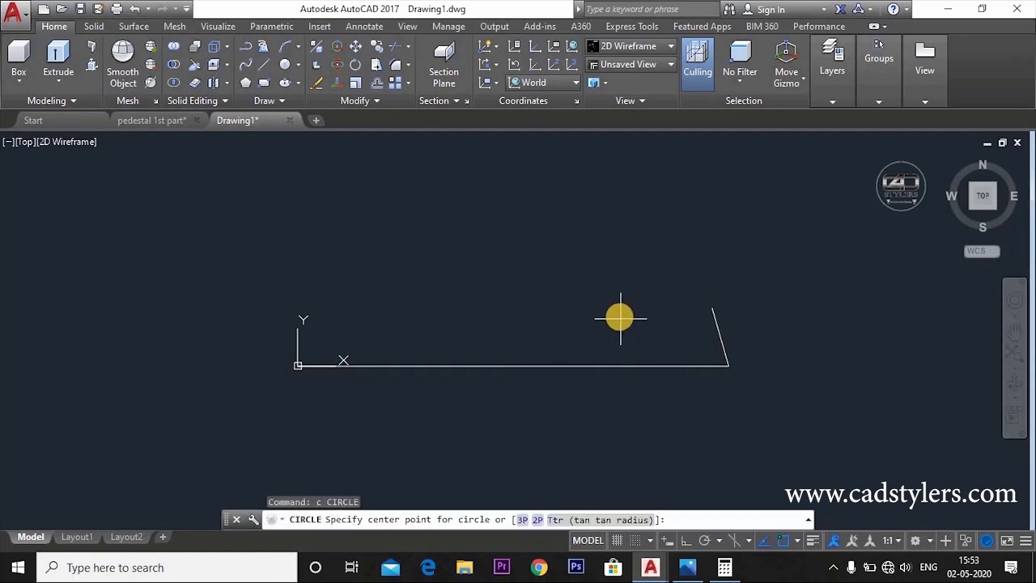
type("0,48")
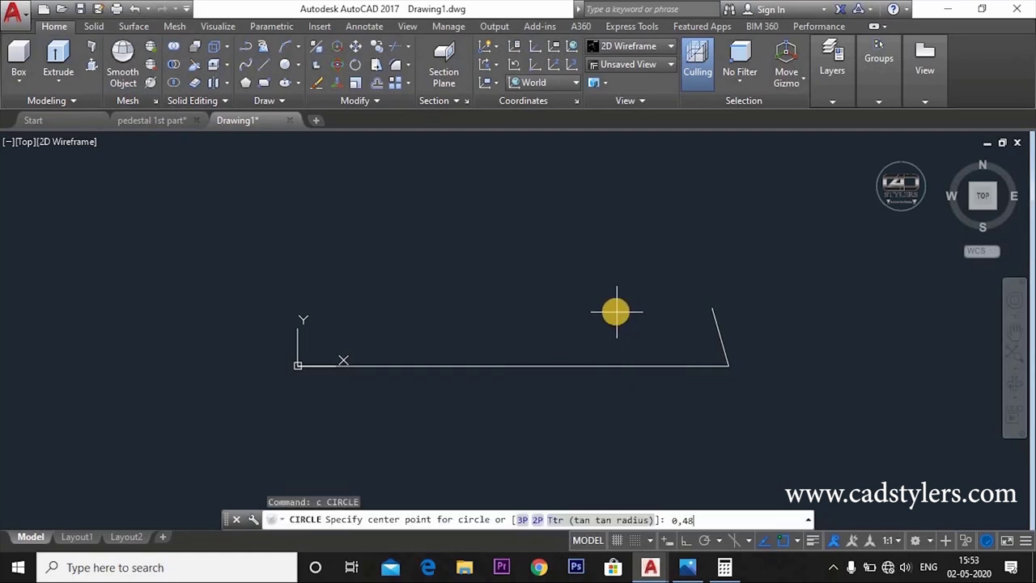
key("Return")
type("24")
key("Return")
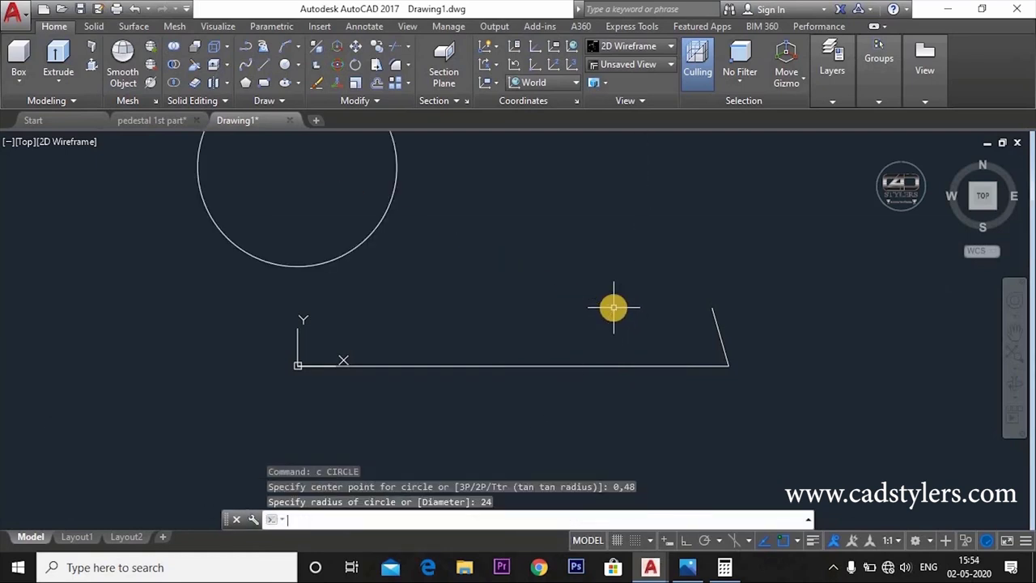
middle_click_drag(418, 248, 463, 360)
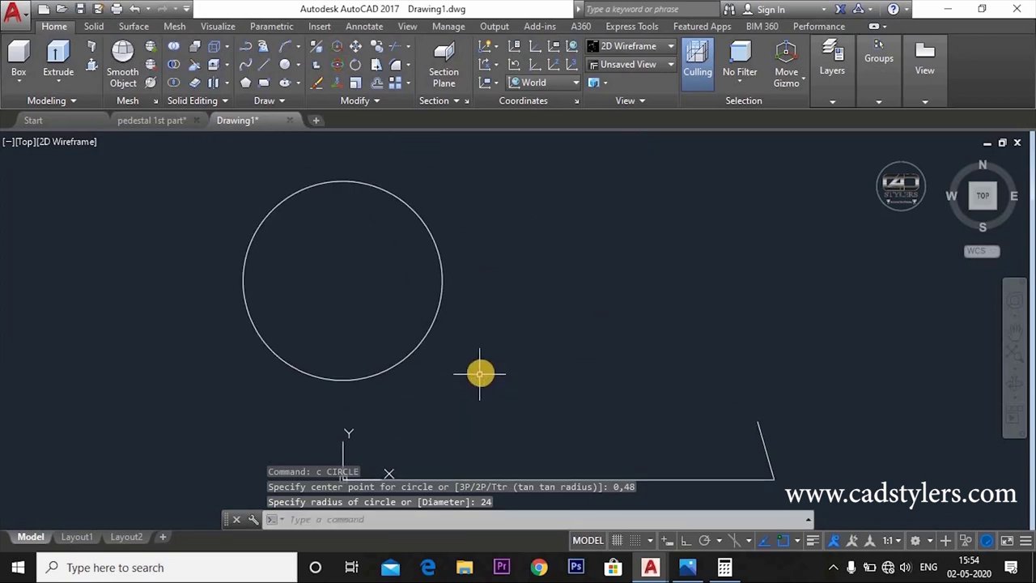
Draw a horizontal radius line from the circle's centre to its right edge
type("l")
key("Return")
left_click(342, 280)
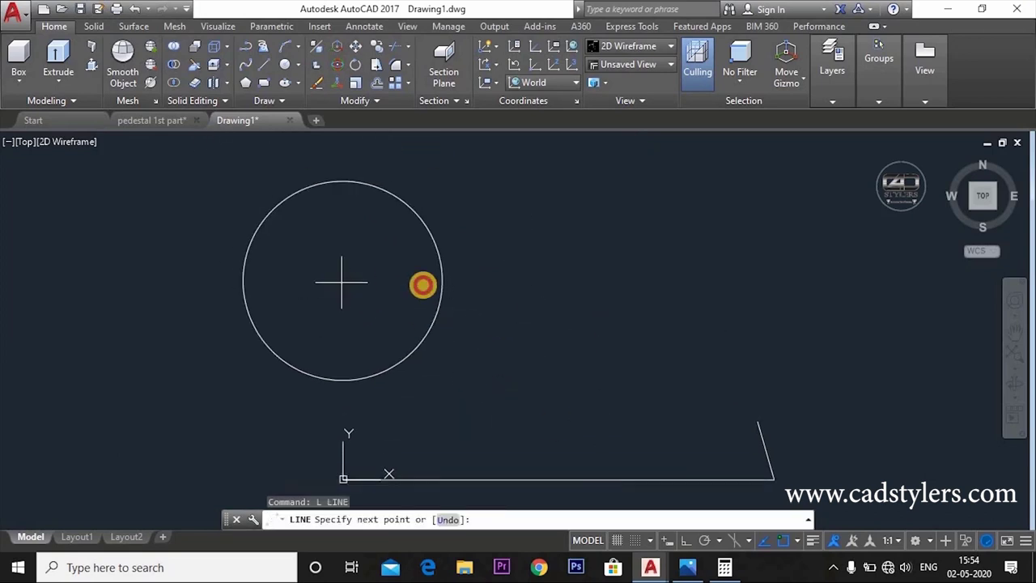
left_click(443, 280)
key("Escape")
Offset the radius line by 4 units
key("Return")
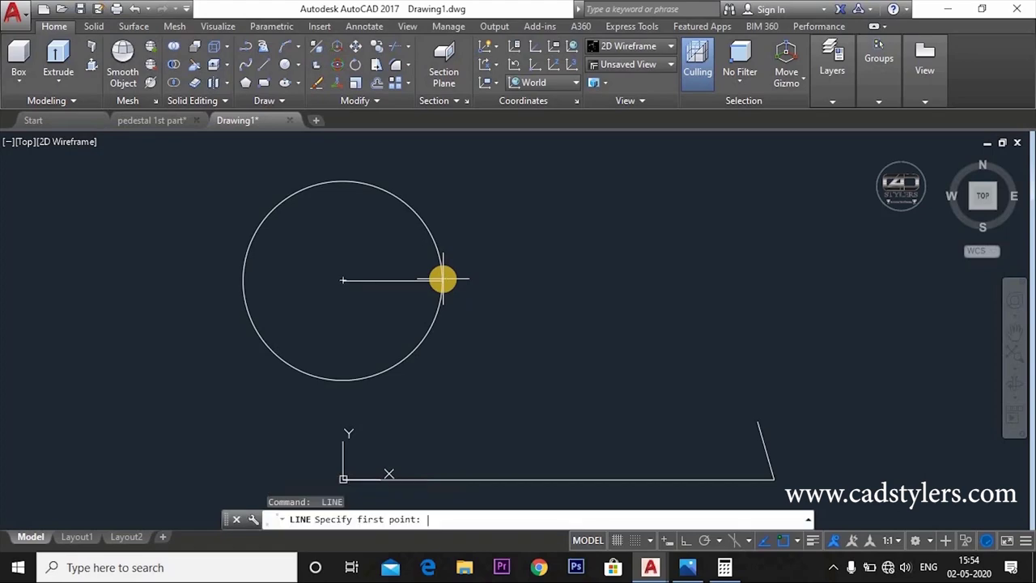
type("o")
key("Return")
type("4")
key("Return")
left_click(404, 281)
Check the front-view dimensions in the reference image, then return to the AutoCAD drawing
left_click(687, 566)
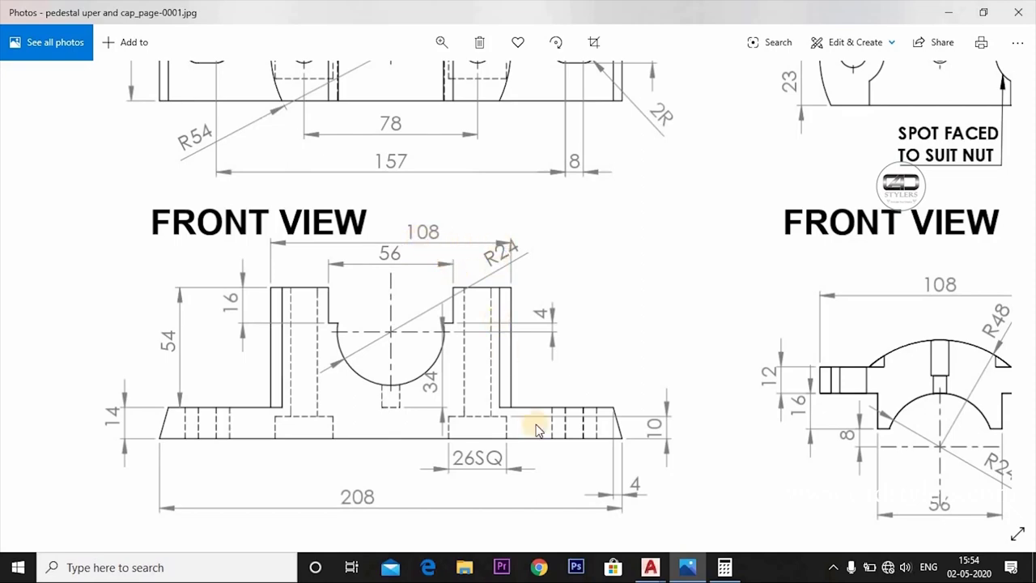
left_click(687, 566)
Draw a vertical line from the circle's centre up to its top
type("l")
key("Return")
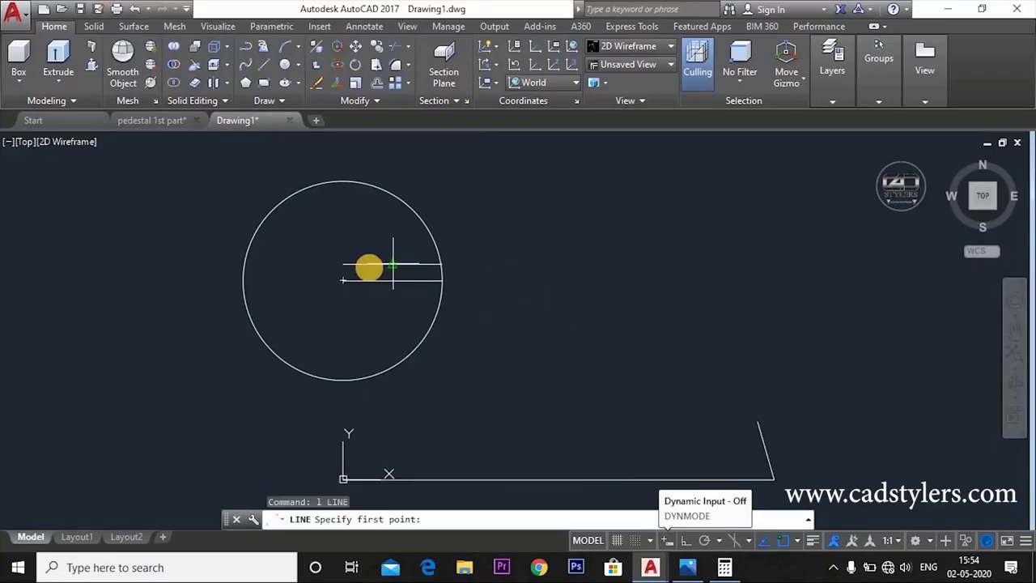
left_click(343, 280)
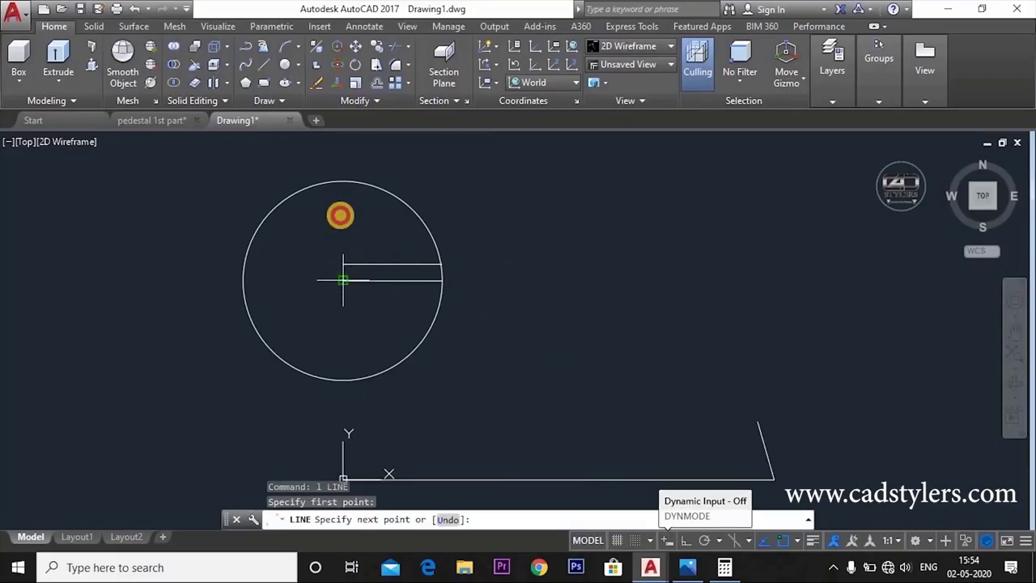
left_click(343, 183)
key("Escape")
Offset the vertical line 28 units to the right
type("o")
key("Return")
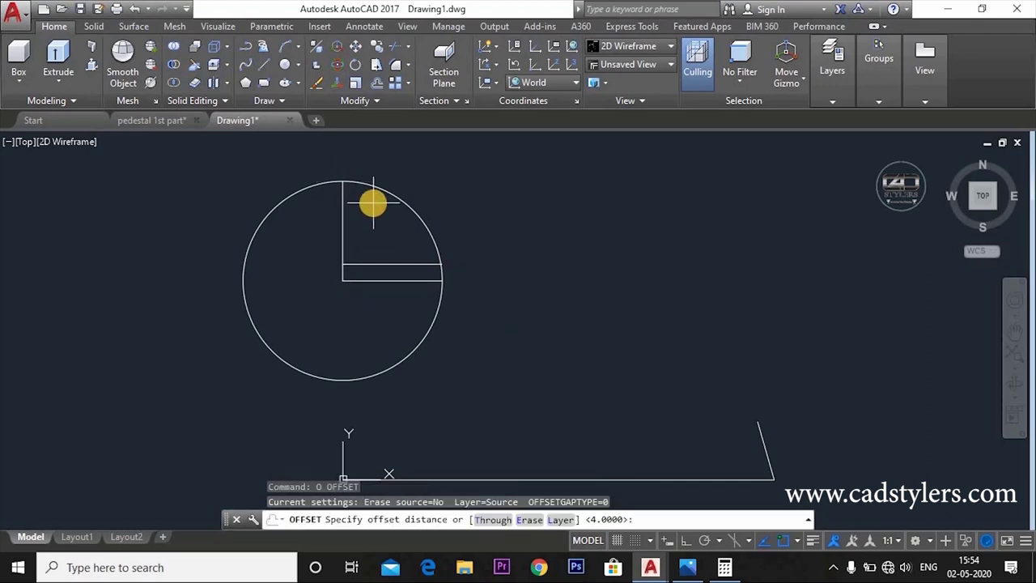
type("8")
key("Return")
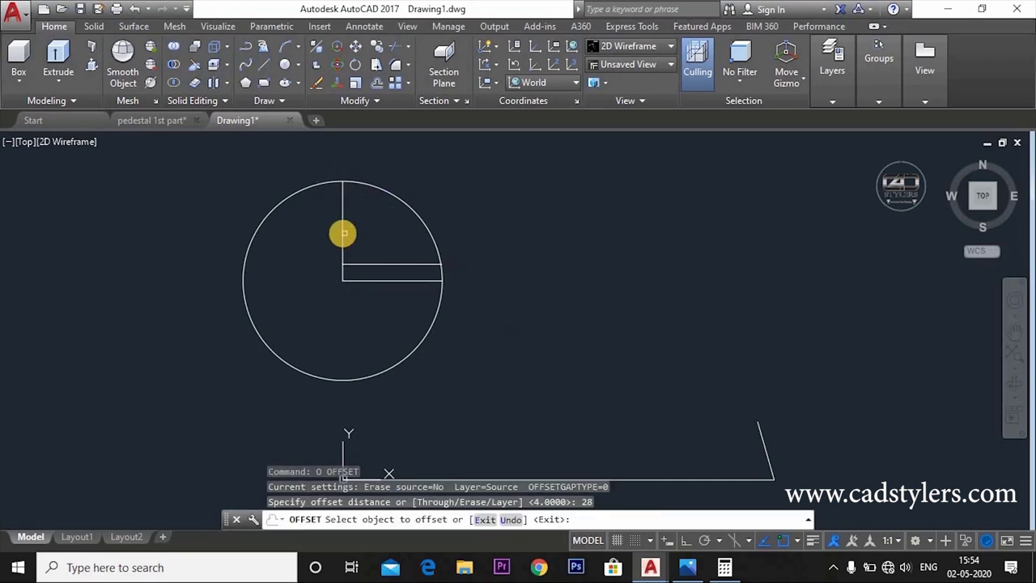
left_click(343, 232)
left_click(460, 238)
key("Return")
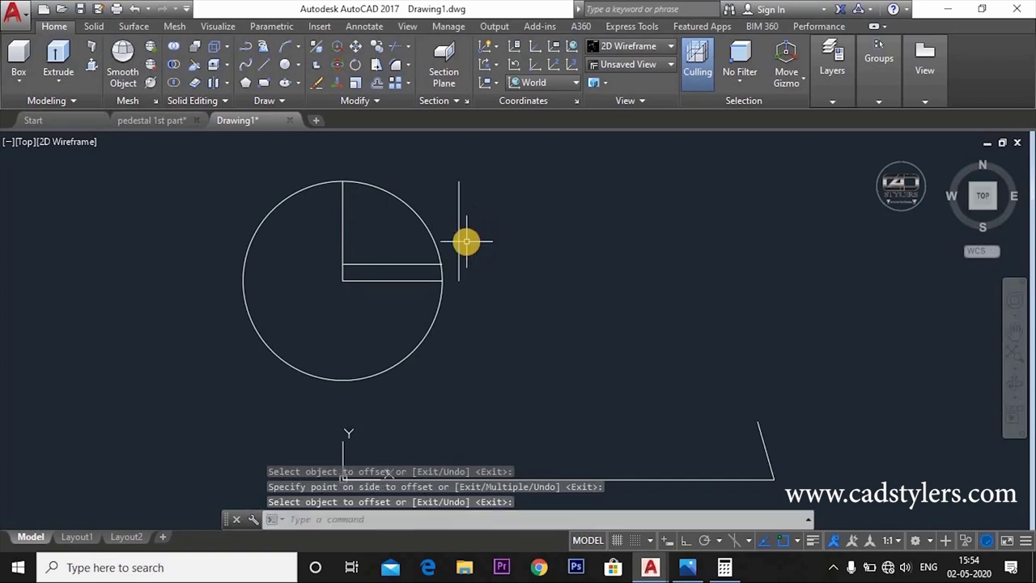
Place another vertical line copy 52 units further right
key("Return")
type("52")
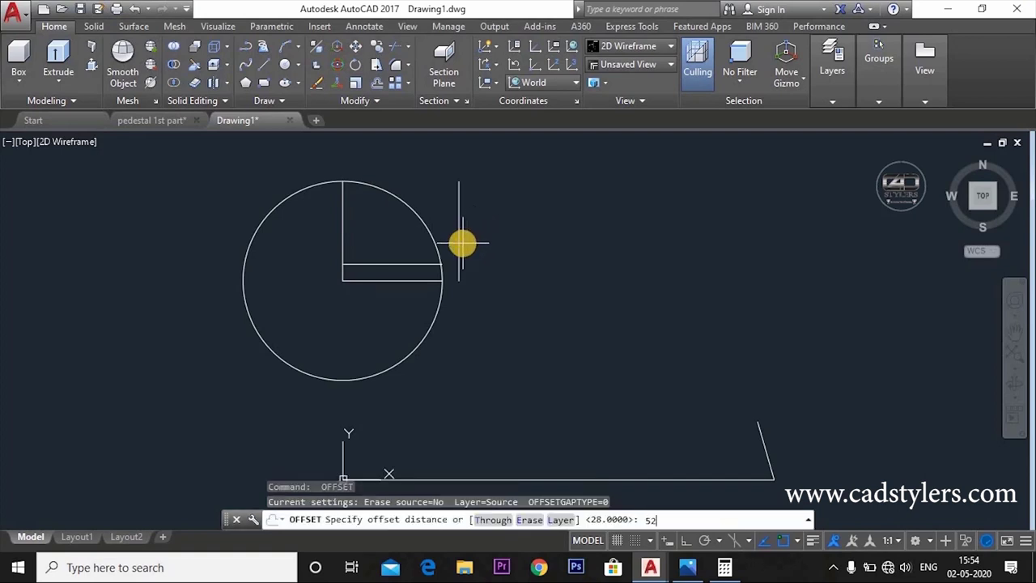
key("Return")
key("Escape")
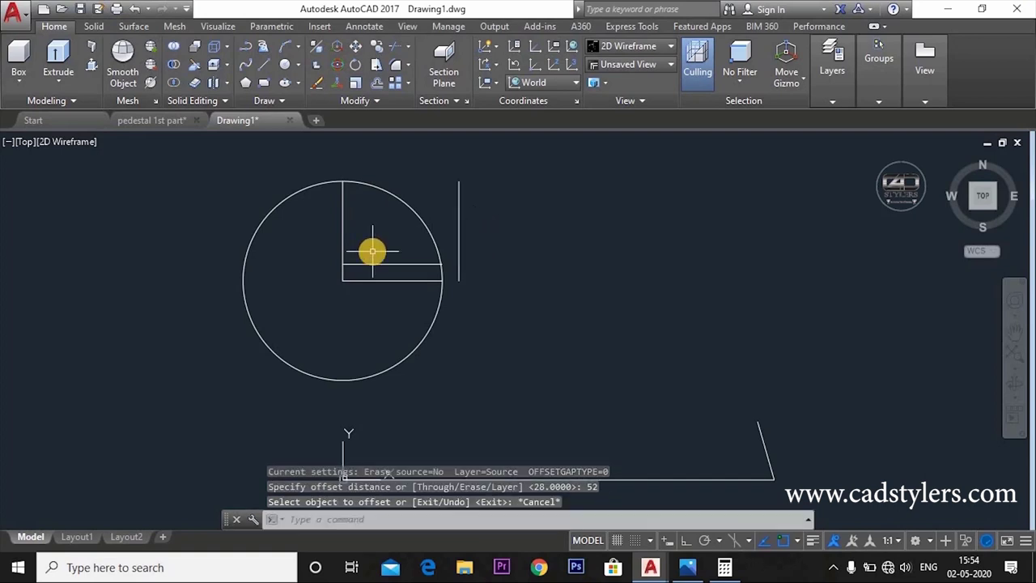
type("o")
key("Return")
key("Return")
left_click(458, 235)
left_click(502, 234)
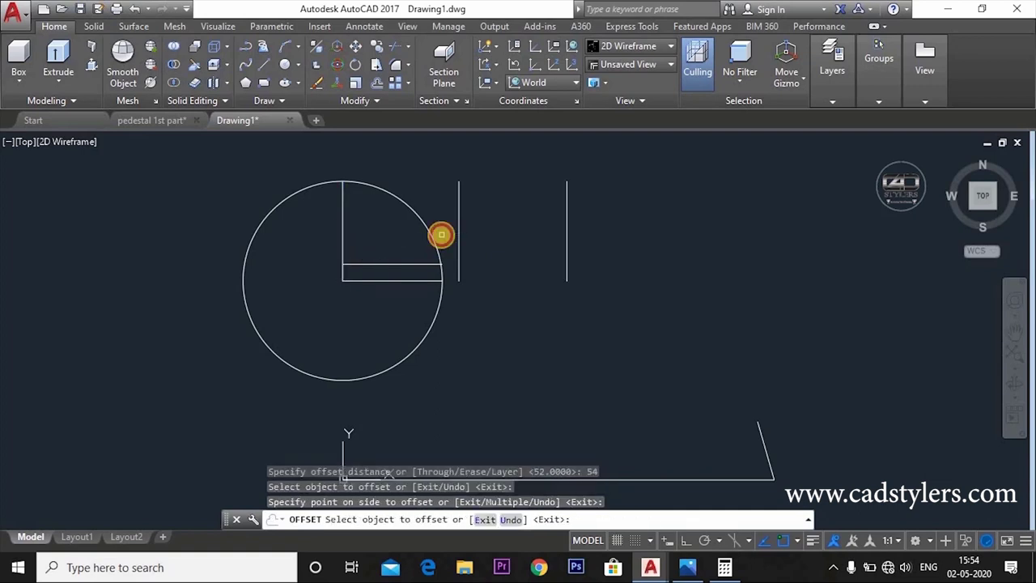
key("Escape")
Extend the short line in the circle rightward and erase the 28-unit vertical line
type("e")
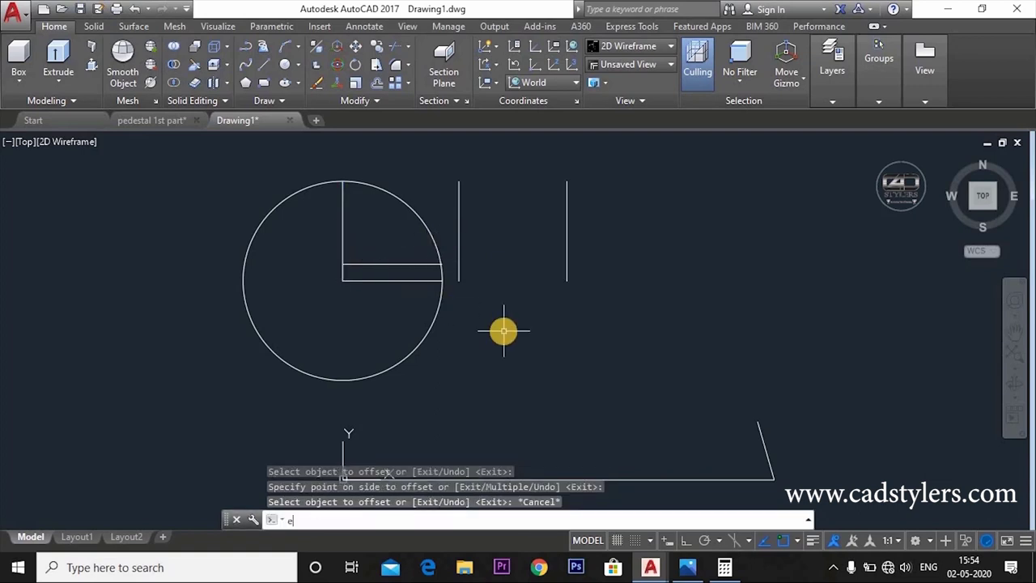
type("x")
key("Return")
key("Return")
left_click(425, 265)
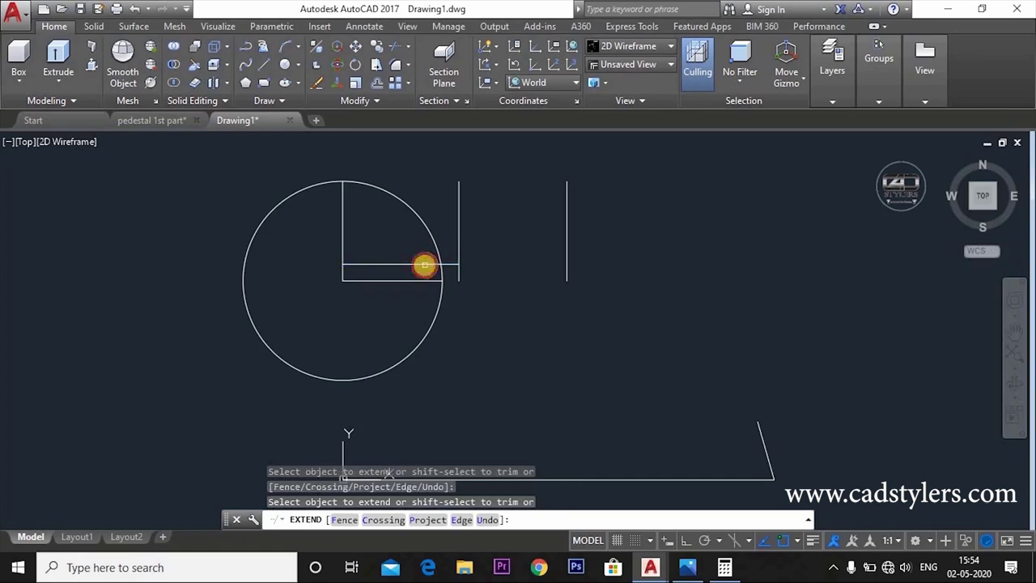
key("Escape")
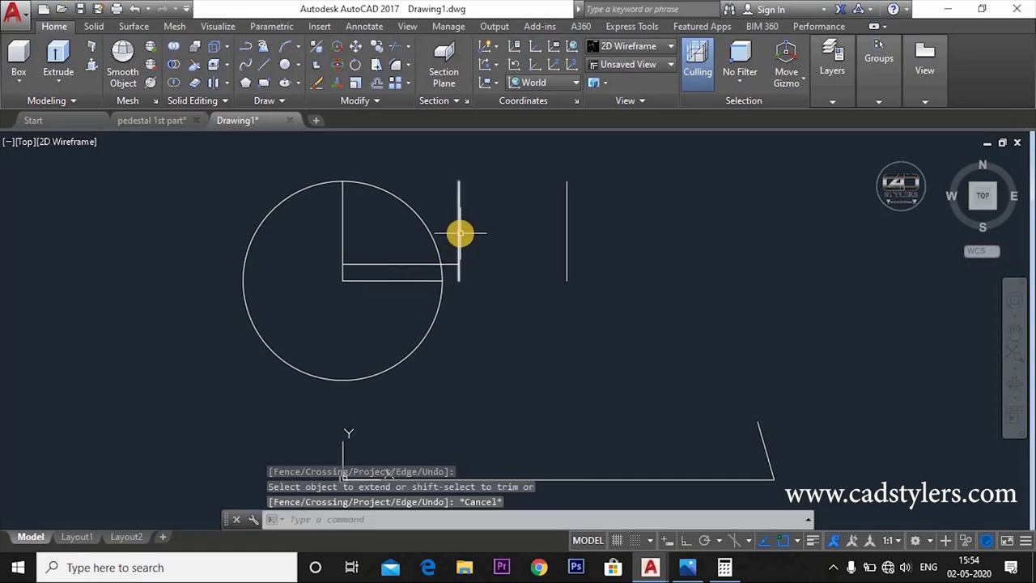
left_click(459, 233)
key("Delete")
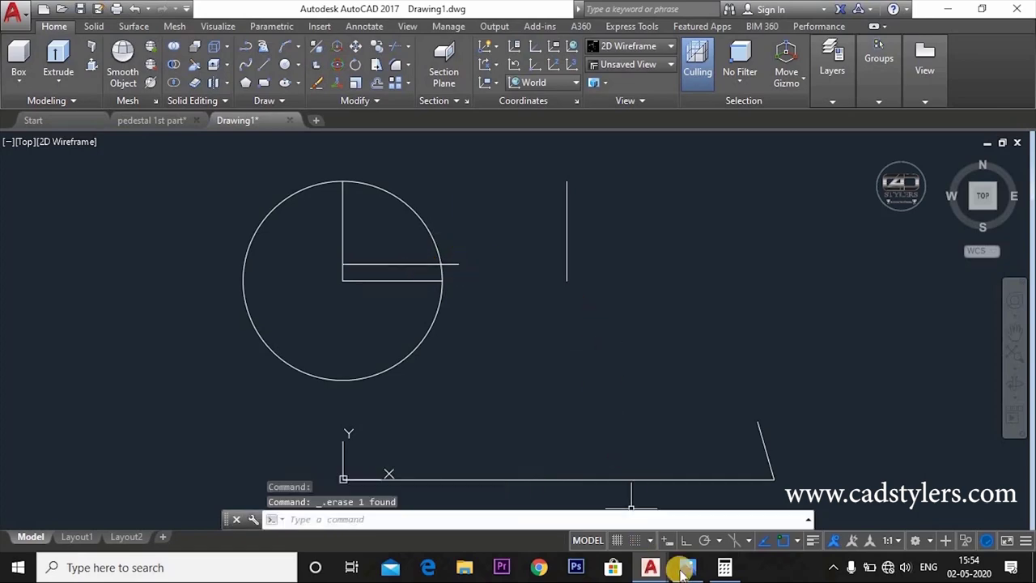
left_click(686, 566)
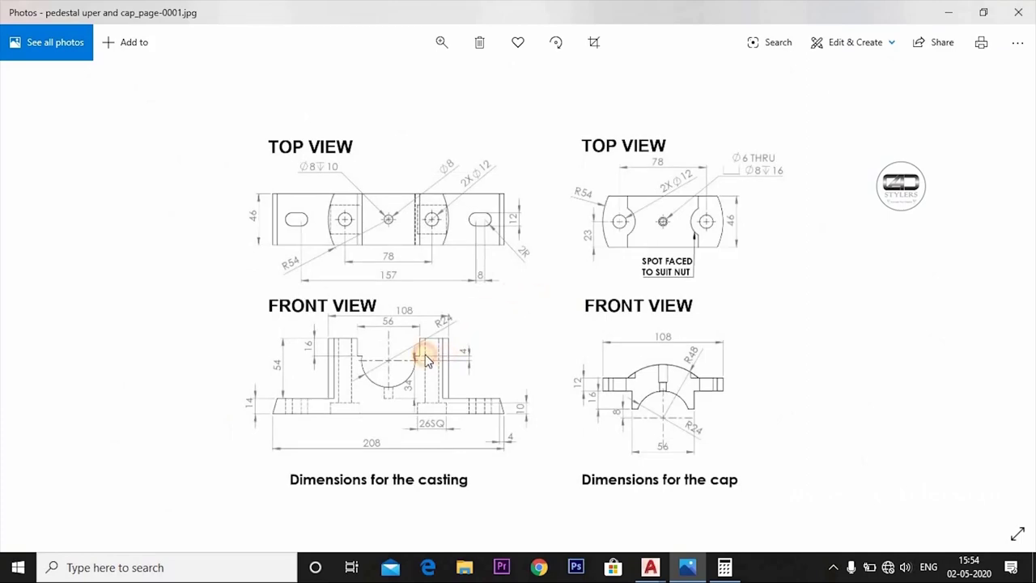
scroll(448, 360, "up", 3, "ctrl")
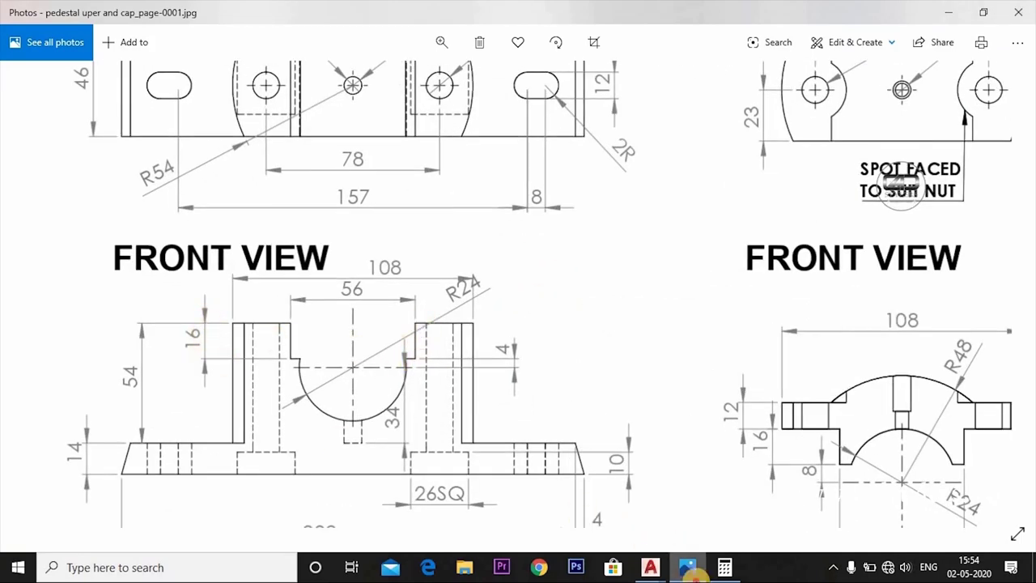
left_click(688, 568)
With Ortho on, draw a 16-unit rise from the line end, then across to the tall vertical
key("Return")
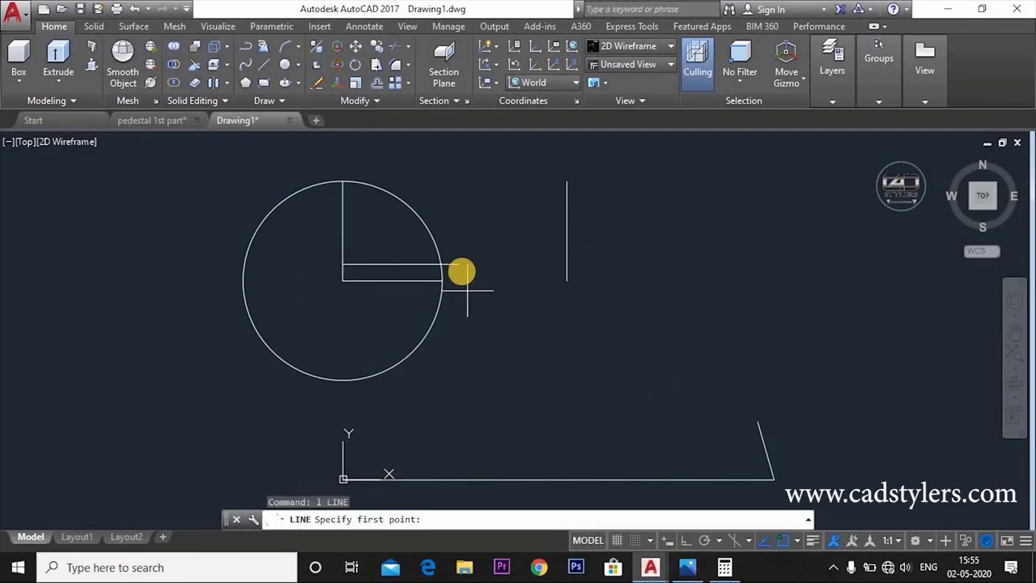
left_click(459, 263)
type("16")
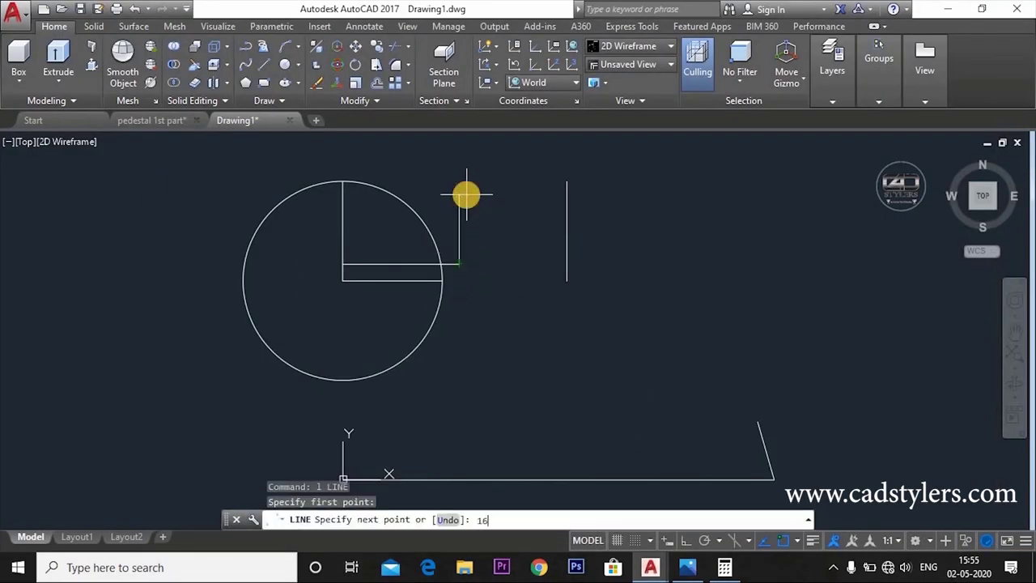
key("Return")
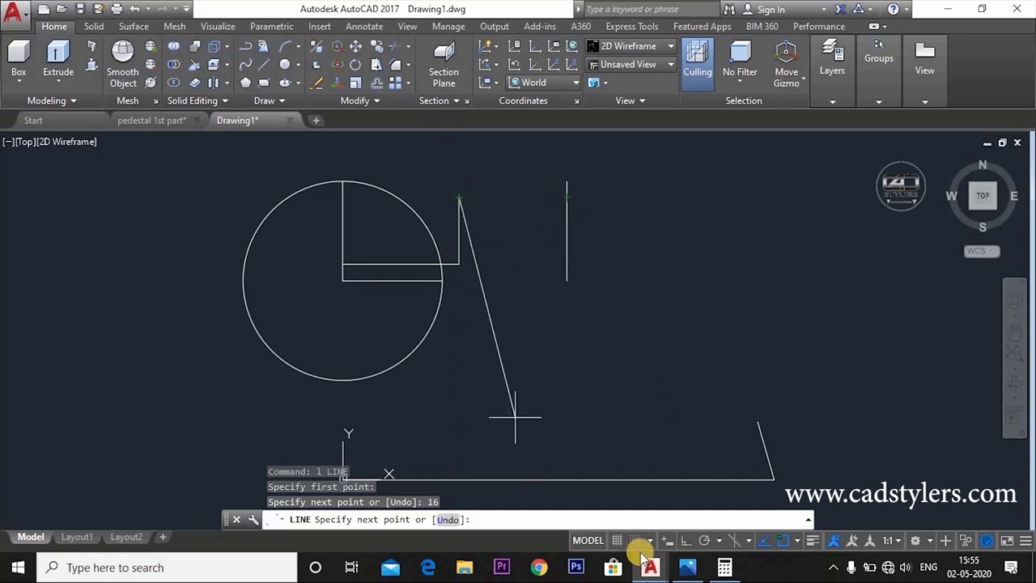
left_click(686, 541)
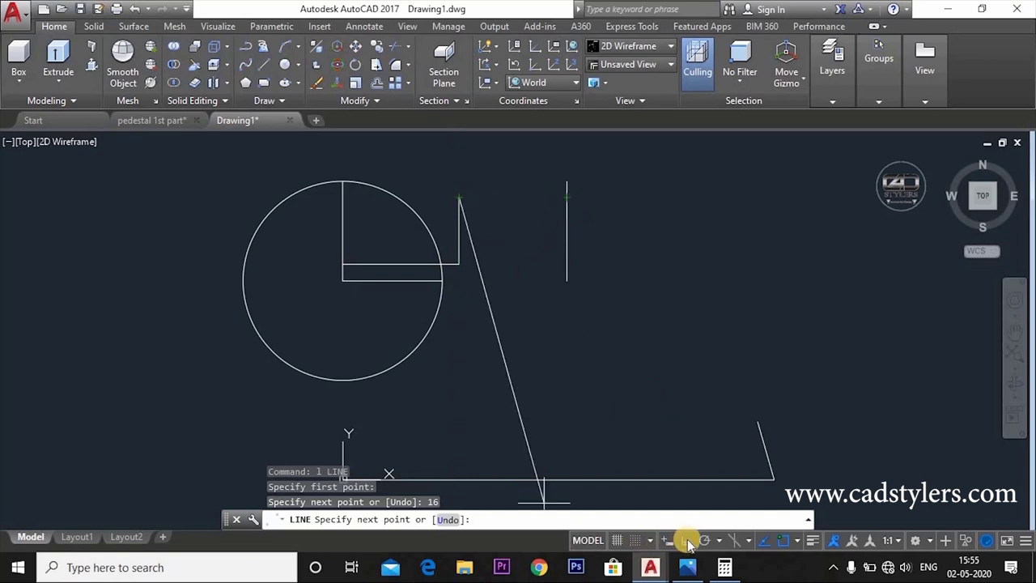
left_click(565, 197)
key("Escape")
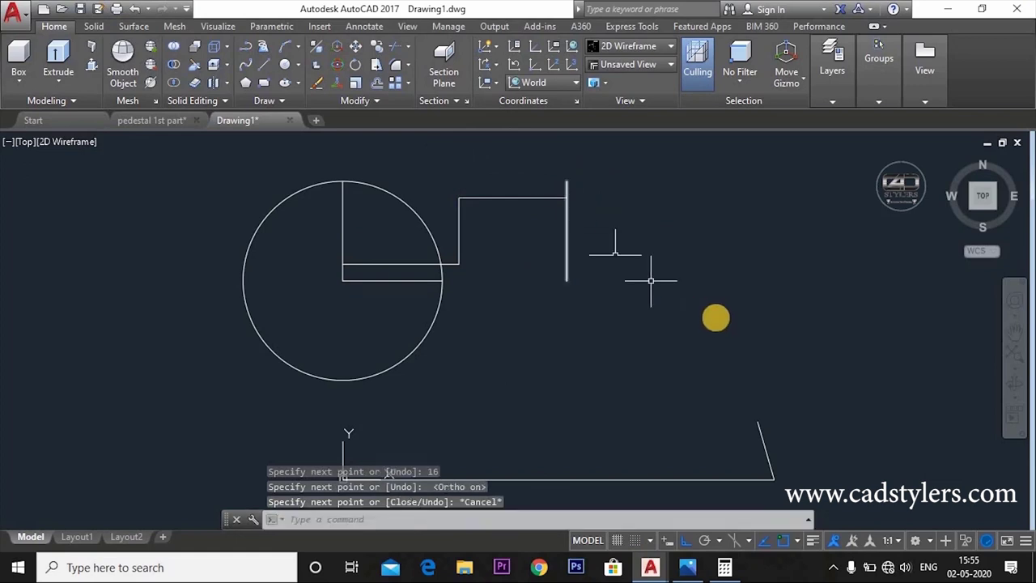
Extend the tall vertical line down to the base
type("ex")
key("Return")
key("Return")
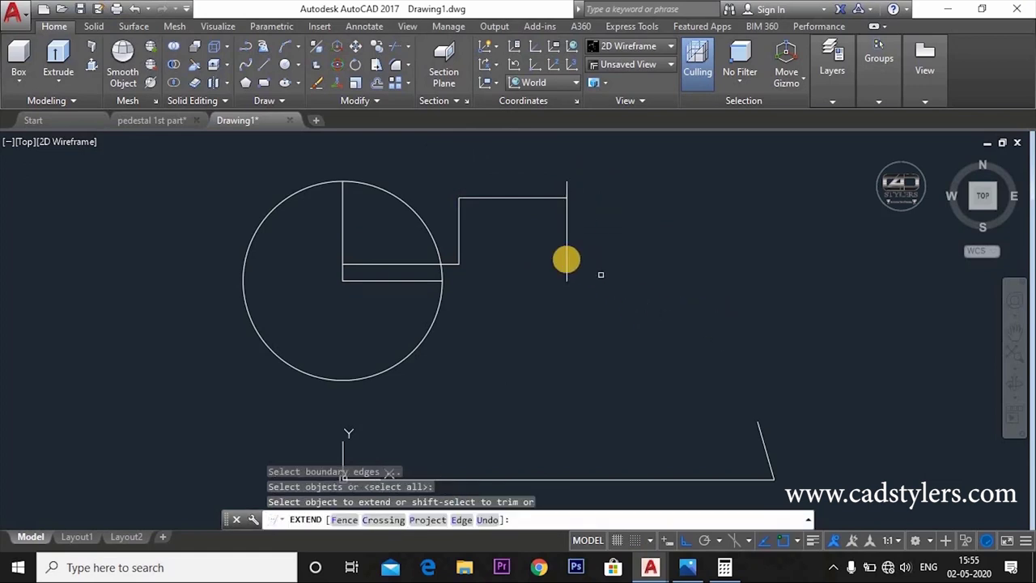
left_click(564, 259)
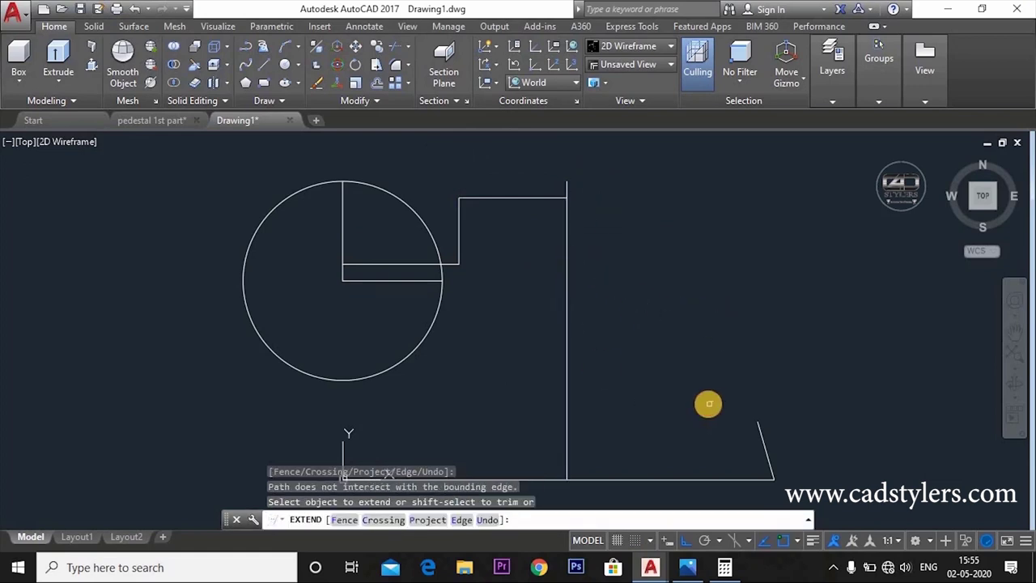
key("Escape")
Draw the base-step line from the slanted edge to the tall vertical line
type("l")
key("Return")
left_click(757, 421)
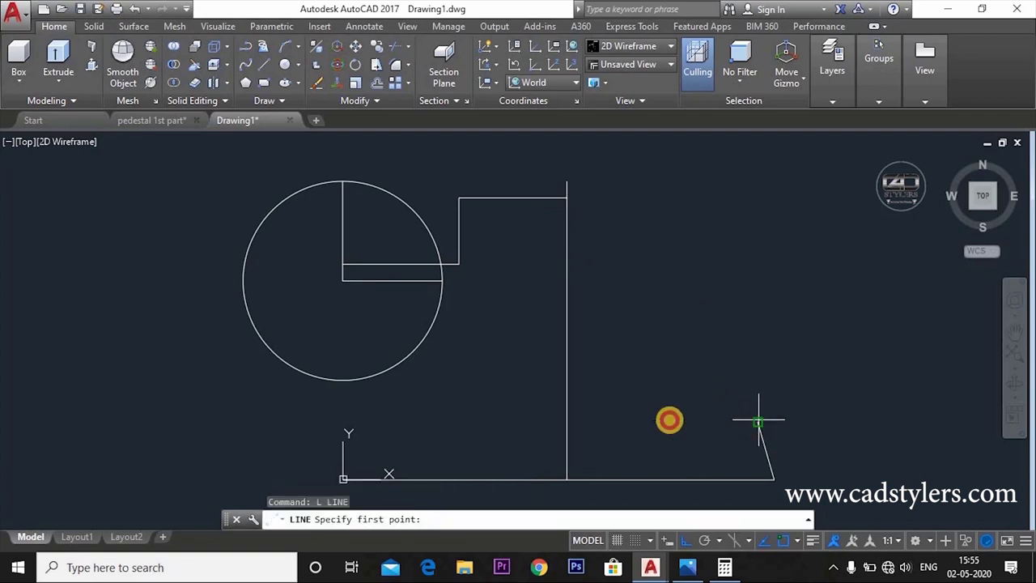
left_click(566, 421)
key("Escape")
Trim the vertical line's stubs below the base step and above the top corner
type("t")
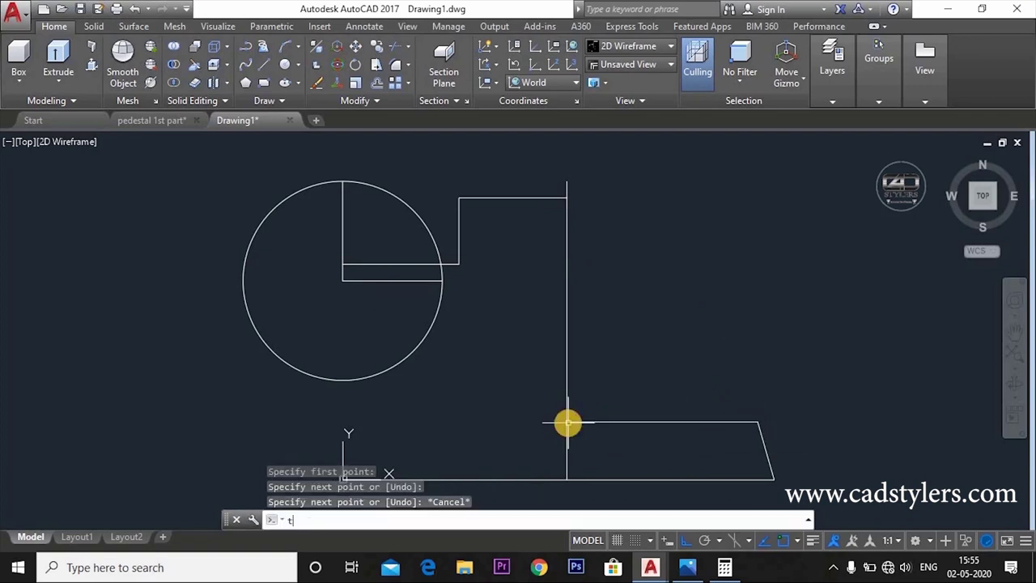
key("Return")
key("Return")
left_click(612, 446)
left_click(571, 187)
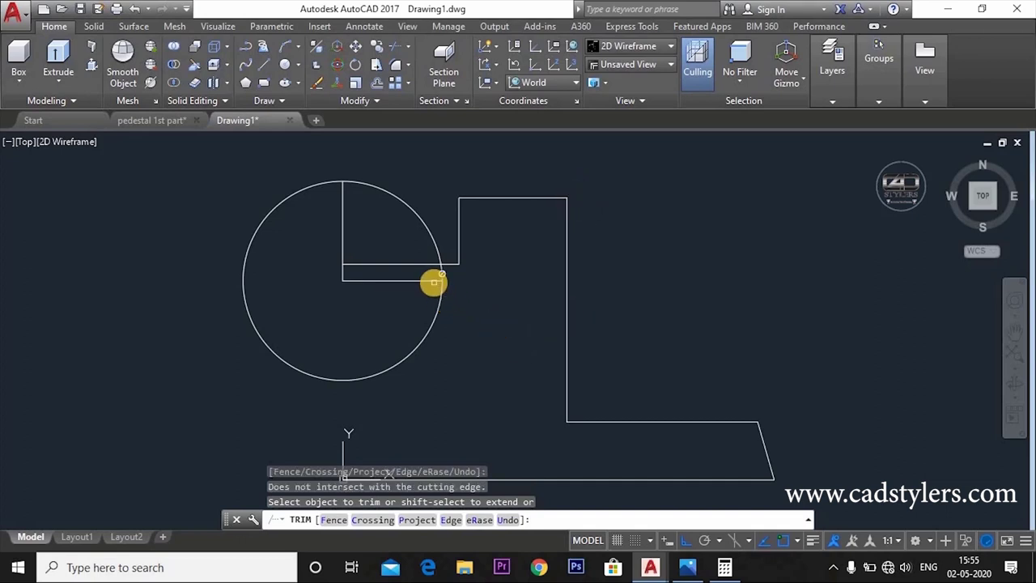
key("Escape")
Extend the inner horizontal line left across the circle
type("ex")
key("Return")
key("Return")
left_click(366, 265)
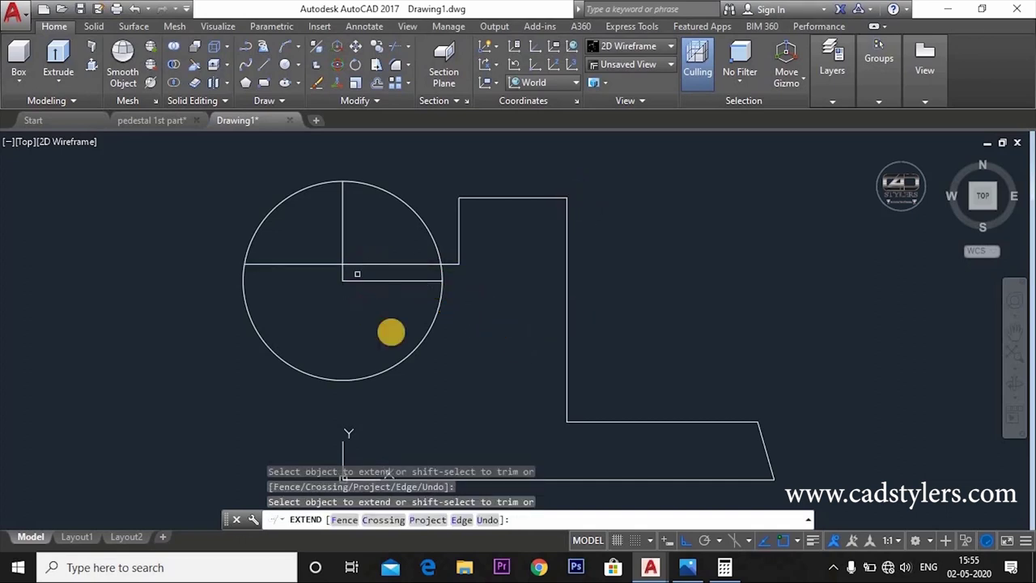
key("Escape")
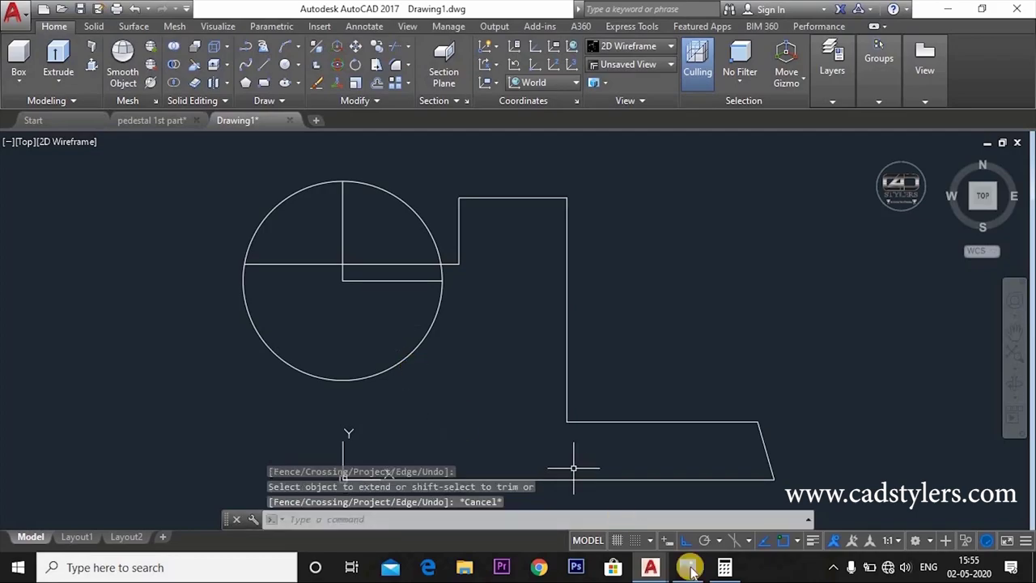
After checking the reference drawing, trim off the circle's upper arcs and its horizontal diameter line
left_click(687, 566)
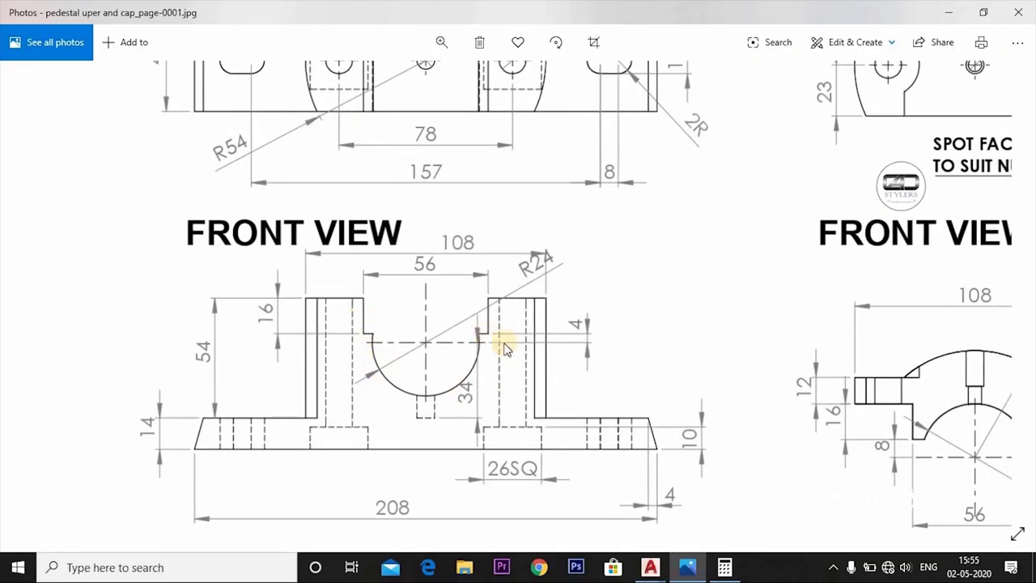
left_click(650, 567)
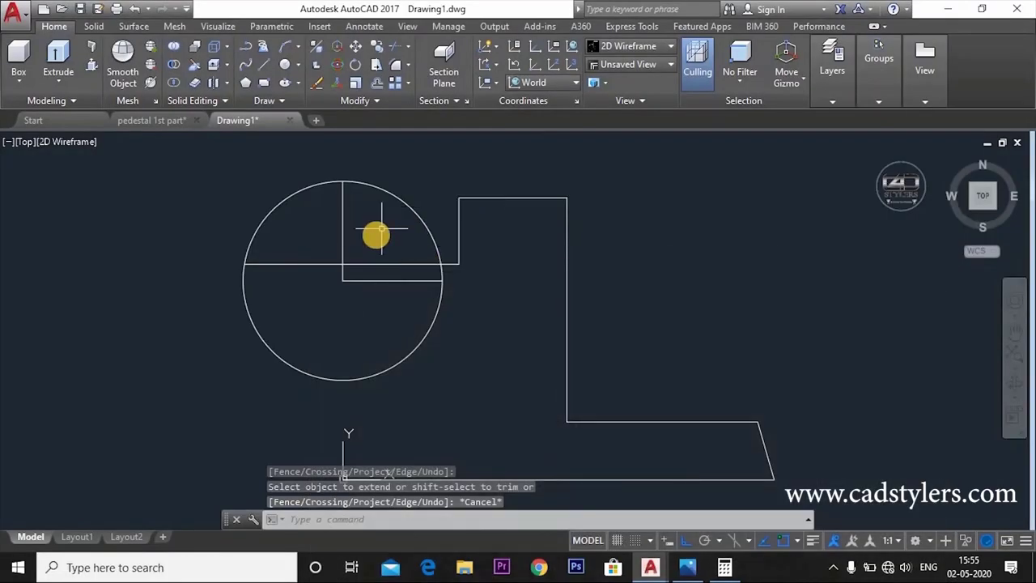
key("Escape")
type("tr")
key("Return")
key("Return")
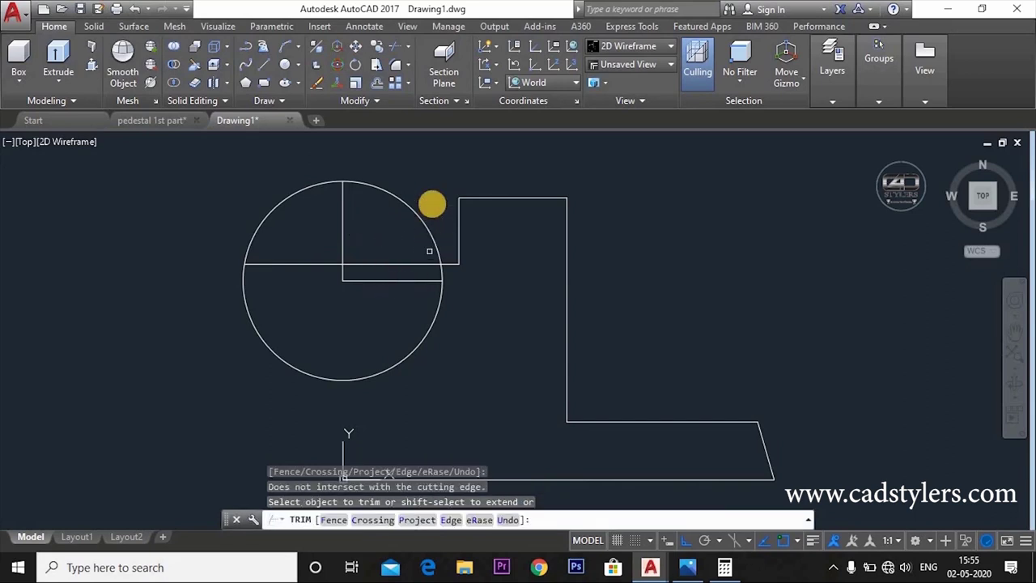
left_click(433, 204)
left_click(415, 213)
left_click(326, 174)
left_click(246, 239)
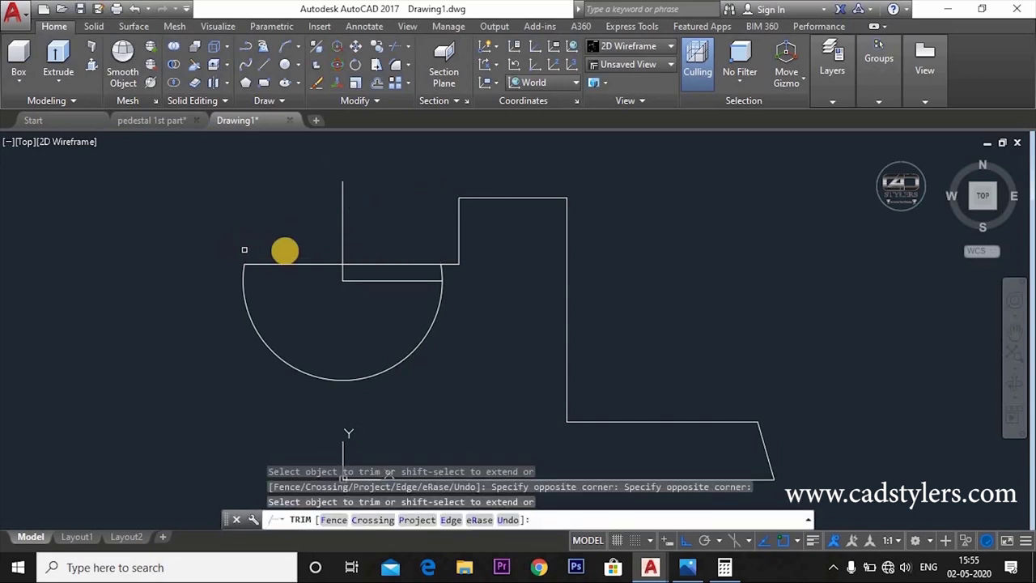
left_click(286, 250)
left_click(286, 322)
left_click(385, 267)
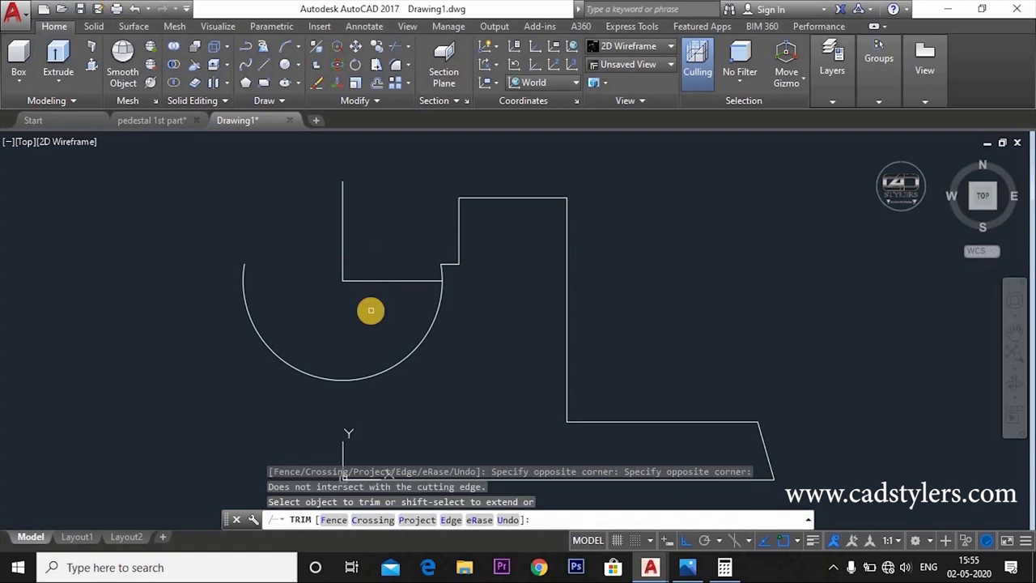
key("Escape")
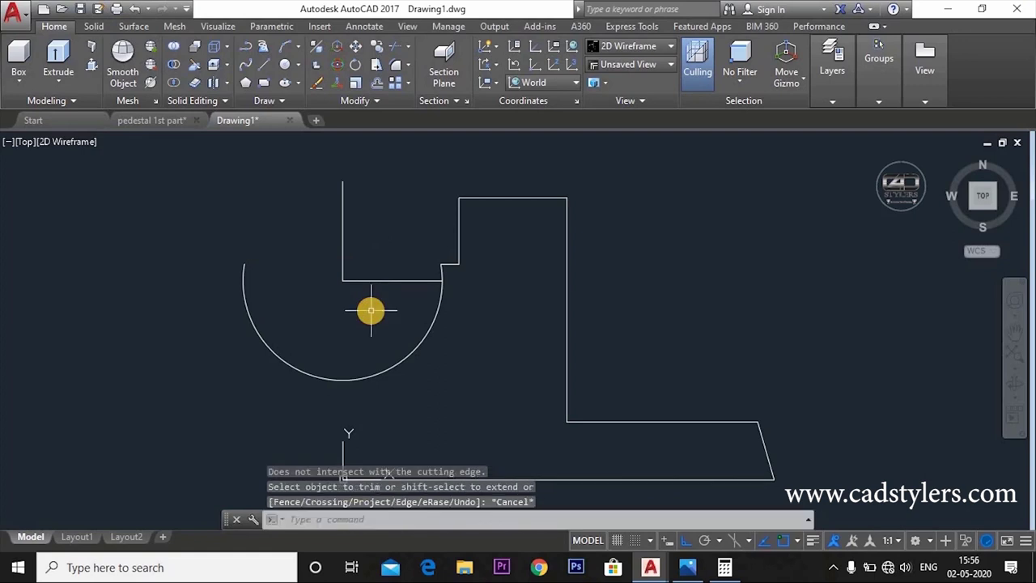
Erase the leftover horizontal and vertical lines above the arc and recentre the profile
type("e")
key("Return")
left_click(361, 315)
left_click(358, 238)
left_click(358, 238)
left_click(314, 245)
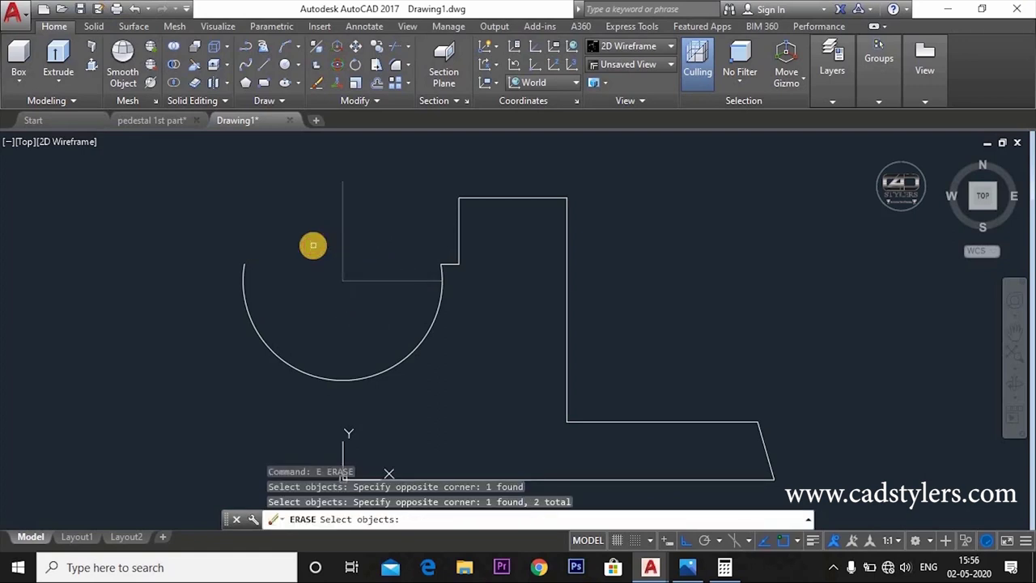
key("Return")
scroll(439, 381, "down", 3)
scroll(386, 331, "up", 1)
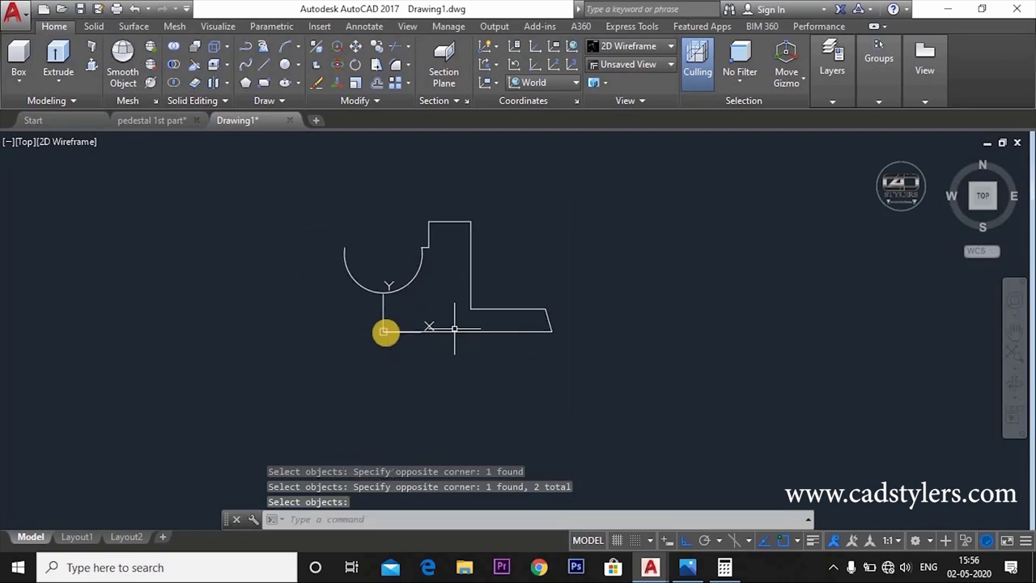
scroll(416, 327, "up", 1)
middle_click_drag(416, 327, 403, 383)
Mirror the upright and base outline about the vertical line from 0,0 to 0,10
key("Escape")
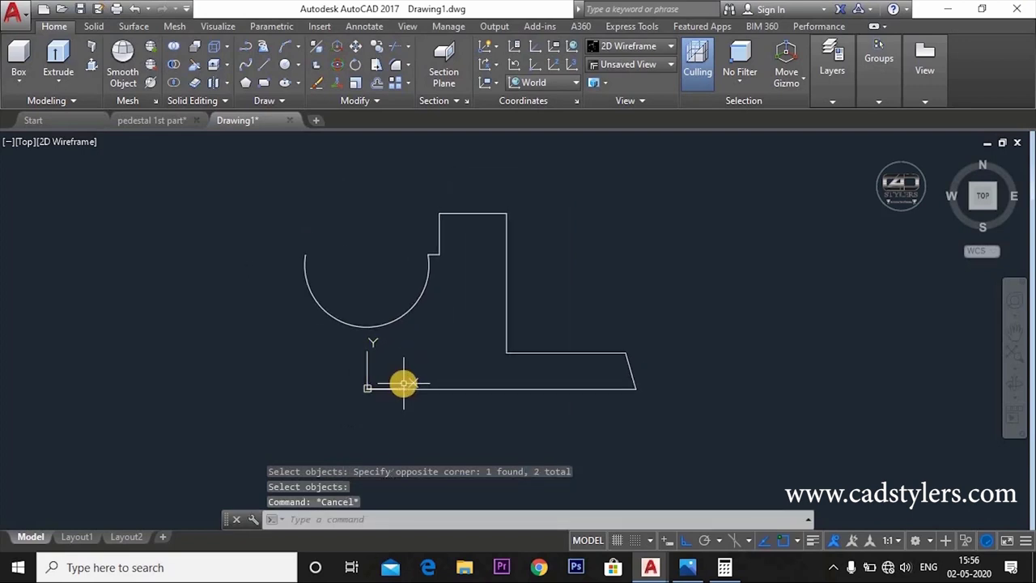
type("mi")
key("Return")
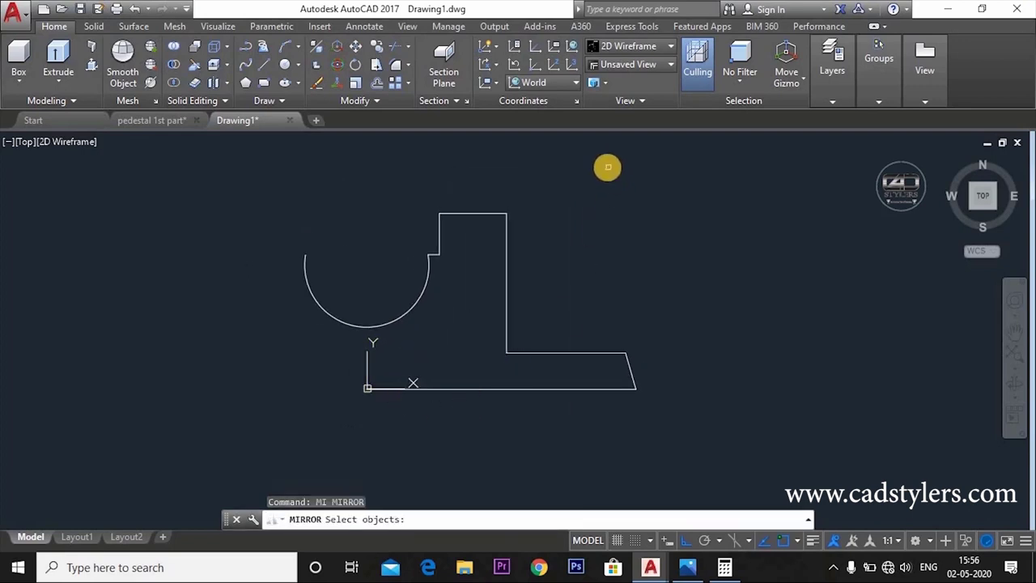
left_click(607, 168)
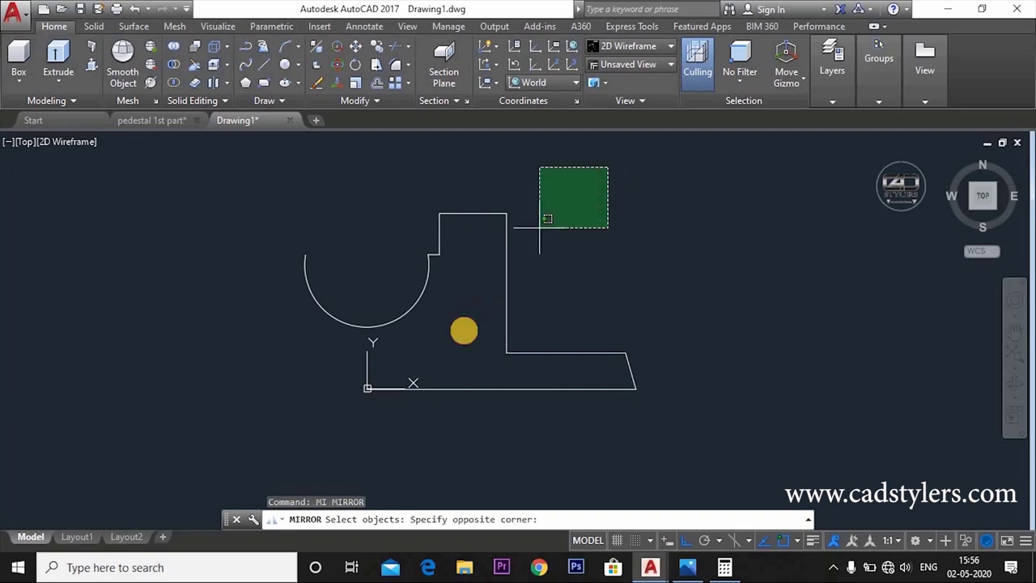
left_click(437, 397)
left_click(656, 365)
left_click(574, 425)
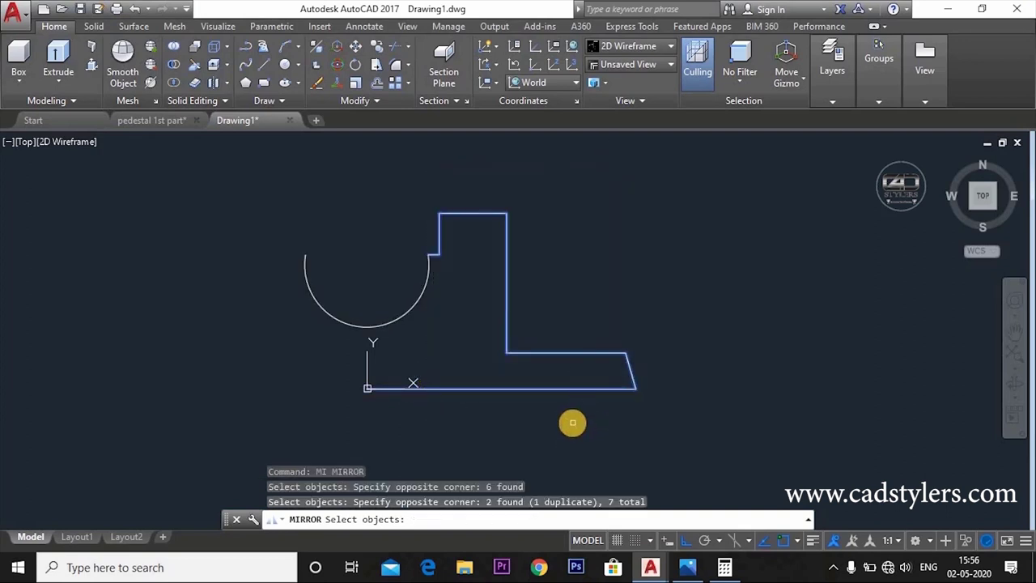
key("Return")
type("0")
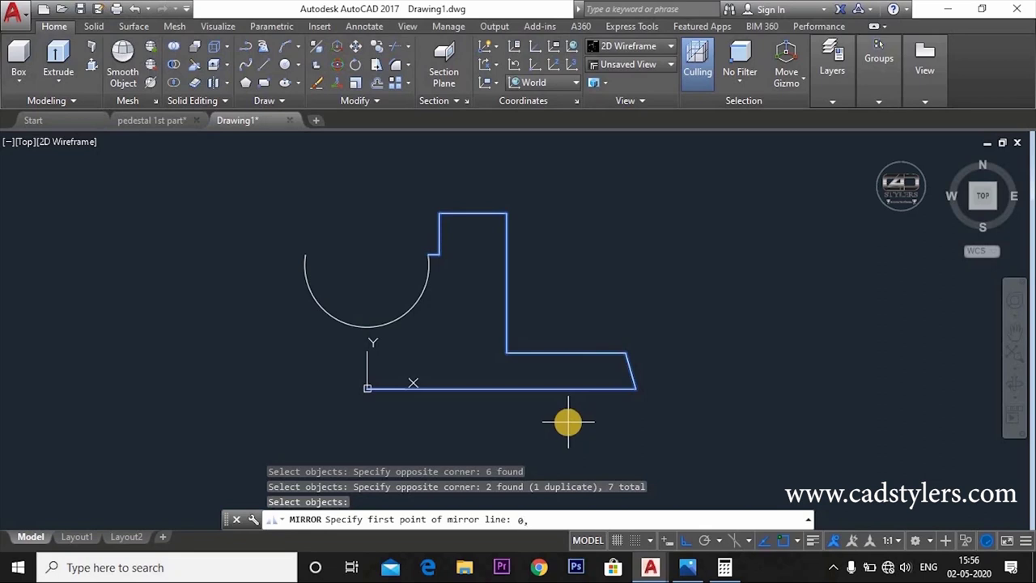
key("Return")
type("0,")
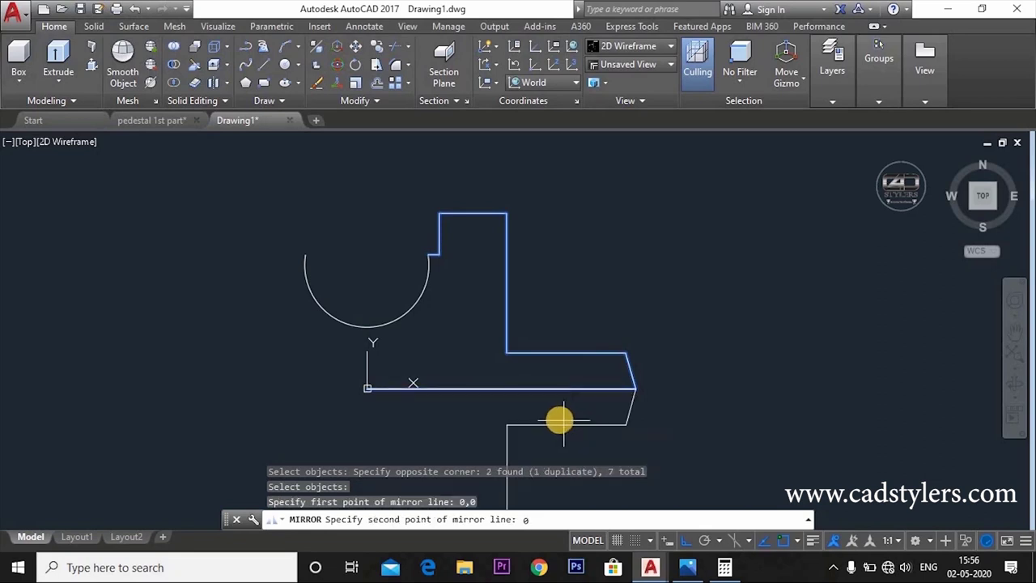
type("10")
key("Return")
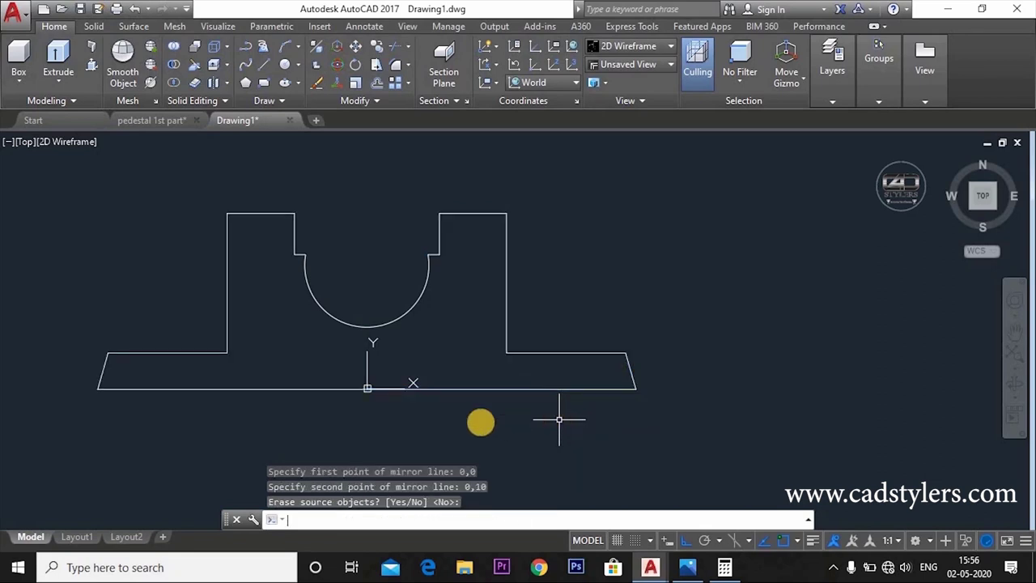
Keep the original profile when mirroring and orbit to an oblique 3D view
key("Return")
middle_click_drag(443, 411, 543, 386)
scroll(543, 386, "down", 2)
mouse_move(712, 335)
middle_mouse_down("shift")
mouse_move(631, 397)
mouse_move(615, 346)
mouse_move(633, 331)
middle_mouse_up("shift")
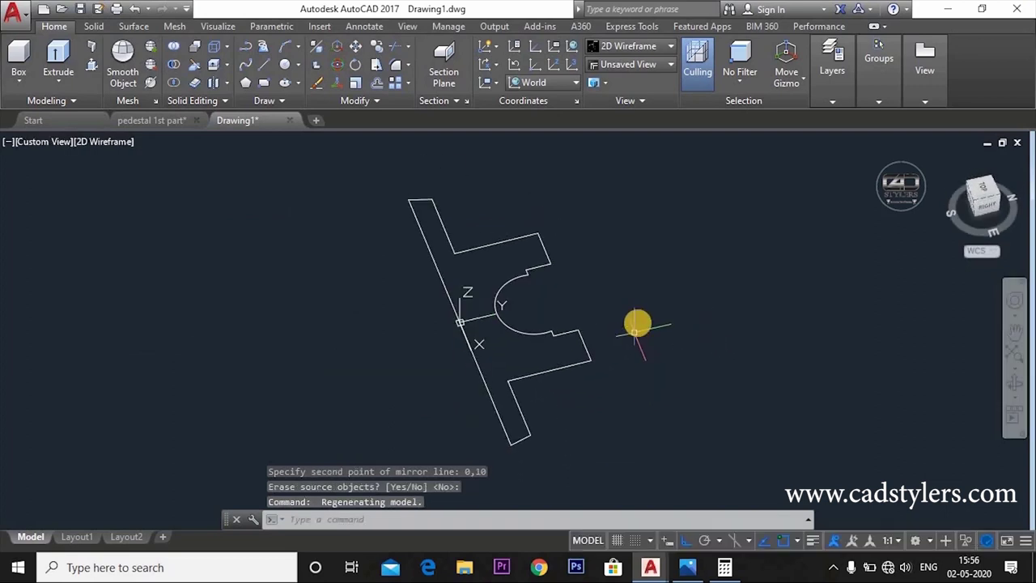
mouse_move(606, 273)
middle_mouse_down("ctrl+shift")
mouse_move(572, 373)
mouse_move(598, 305)
middle_mouse_up("ctrl+shift")
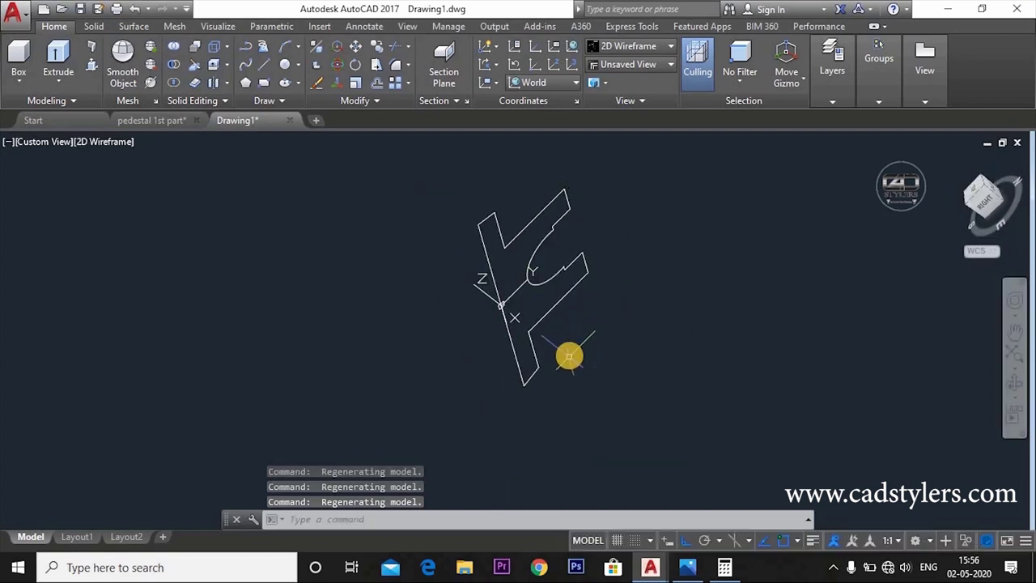
middle_click_drag(569, 356, 606, 350, "ctrl+shift")
type("p")
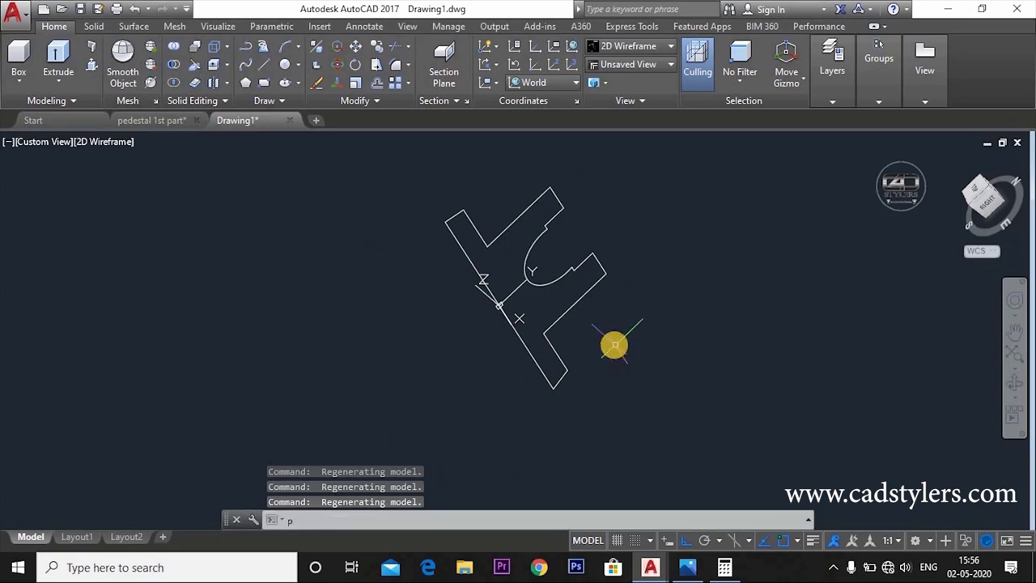
Press-pull the closed pedestal profile 46 units into a solid
type("ress")
key("Return")
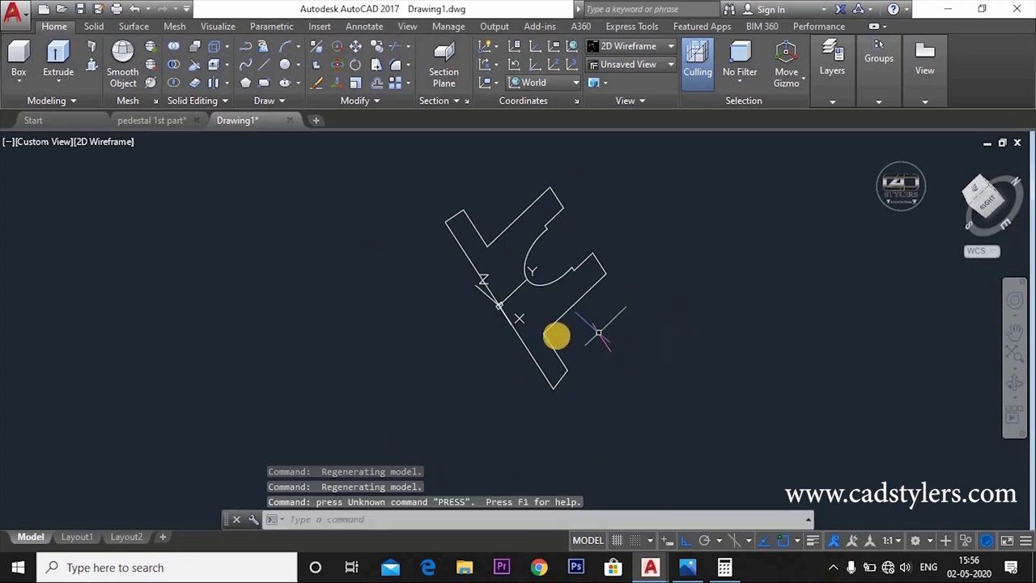
key("Escape")
type("p")
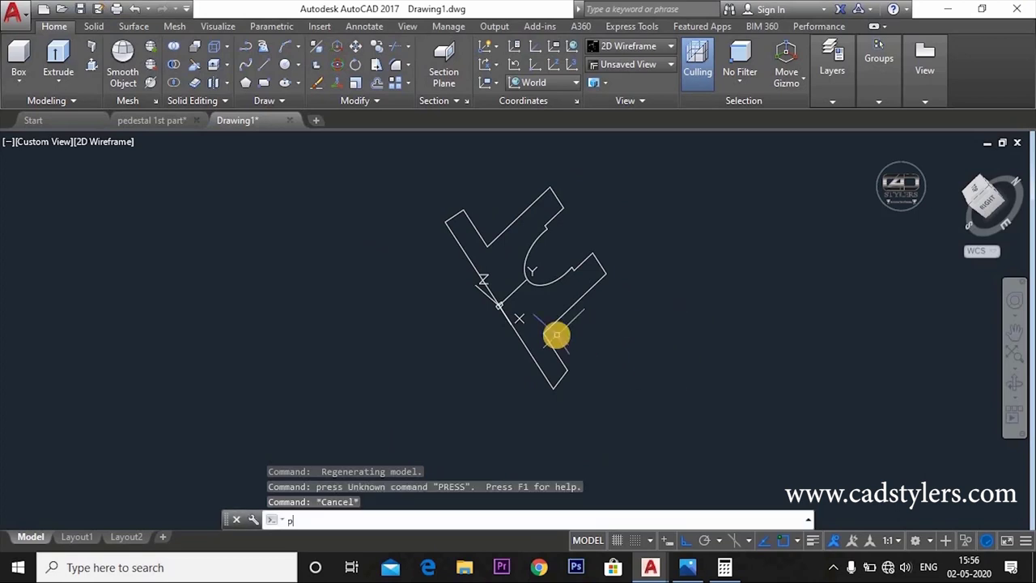
type("resspull")
key("Return")
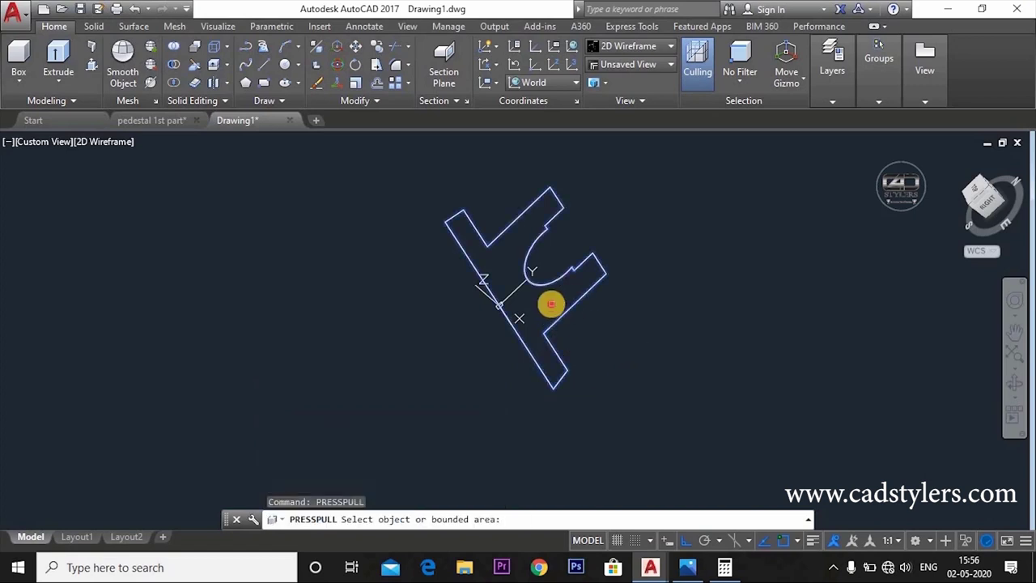
left_click(550, 304)
type("46")
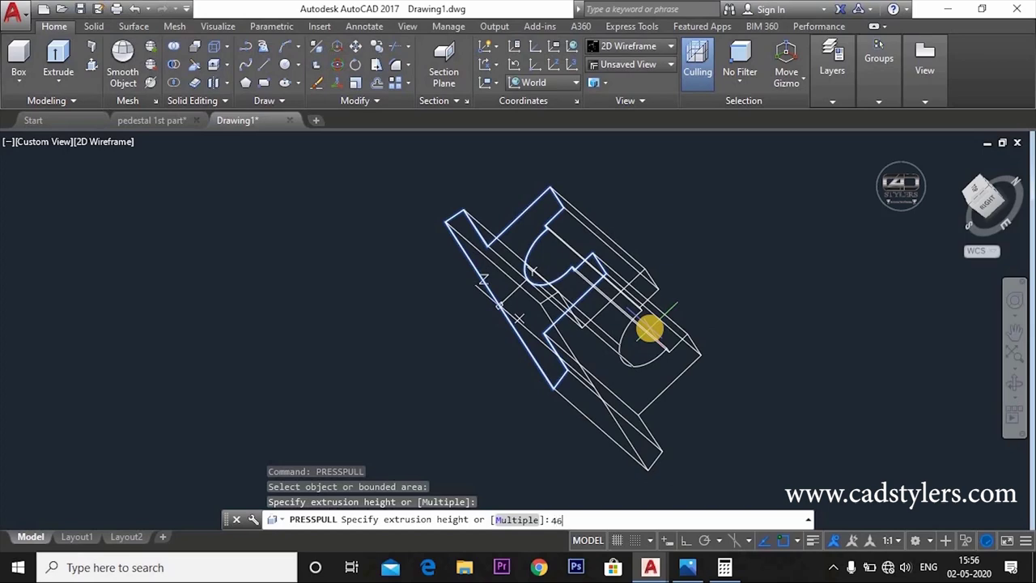
key("Return")
Display the new solid in the Conceptual visual style, viewed near the front
mouse_move(634, 302)
middle_mouse_down("shift")
mouse_move(629, 335)
mouse_move(752, 445)
mouse_move(693, 256)
mouse_move(606, 329)
mouse_move(496, 255)
mouse_move(624, 375)
mouse_move(541, 293)
mouse_move(582, 243)
middle_mouse_up("shift")
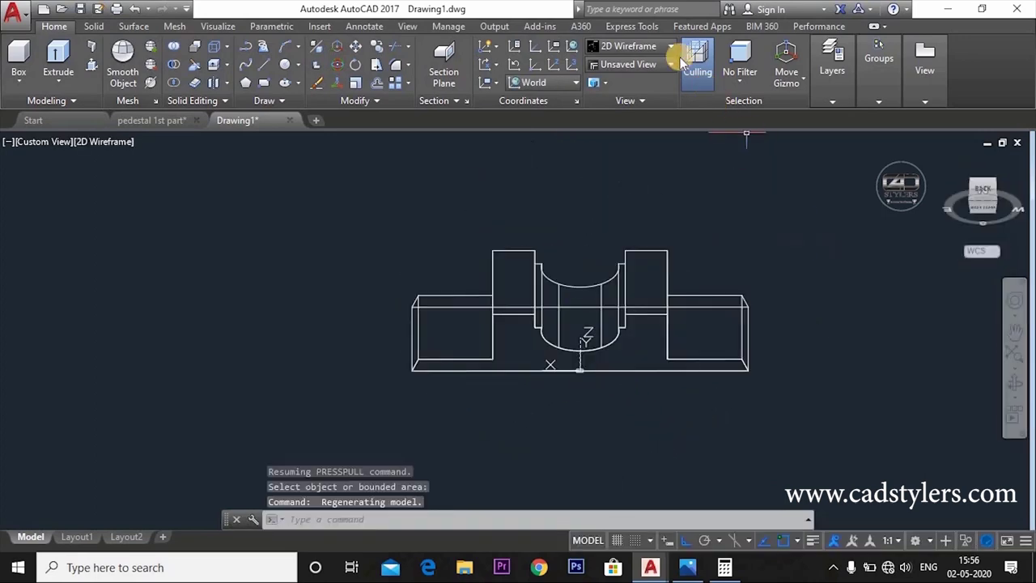
left_click(635, 46)
left_click(677, 85)
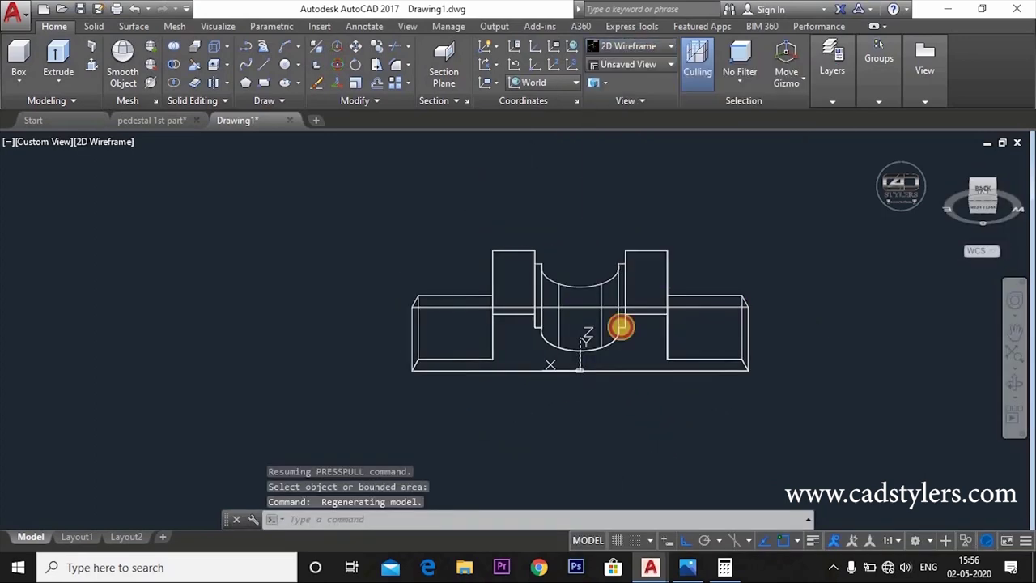
mouse_move(613, 431)
middle_mouse_down("shift")
mouse_move(606, 360)
mouse_move(623, 397)
middle_mouse_up("shift")
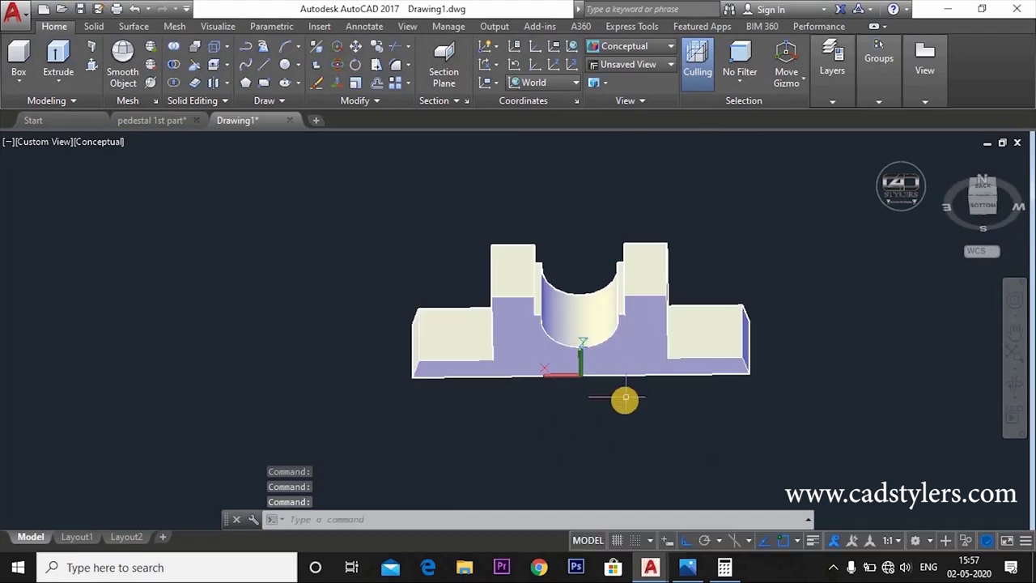
left_click(687, 568)
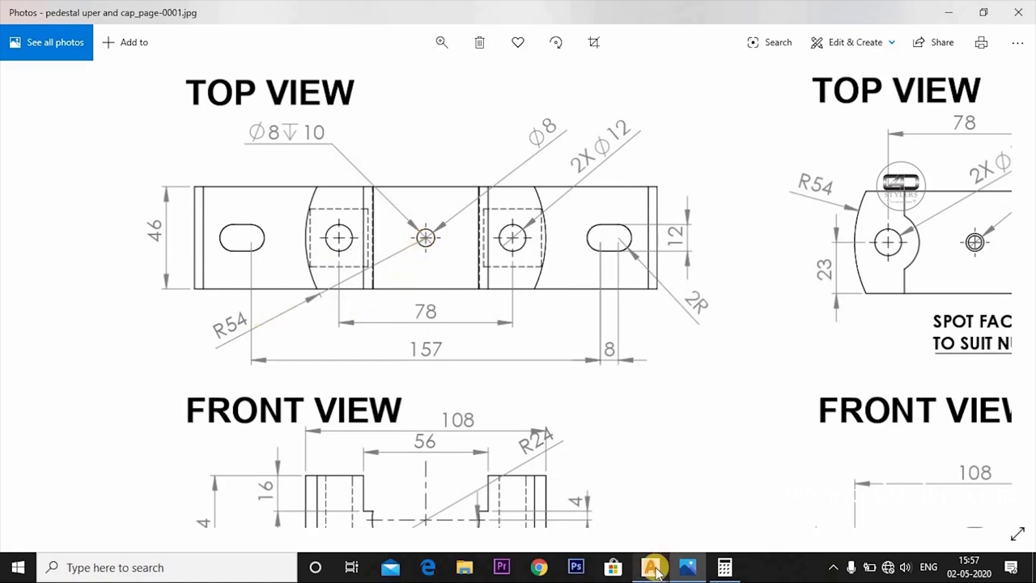
mouse_move(651, 567)
left_click(701, 496)
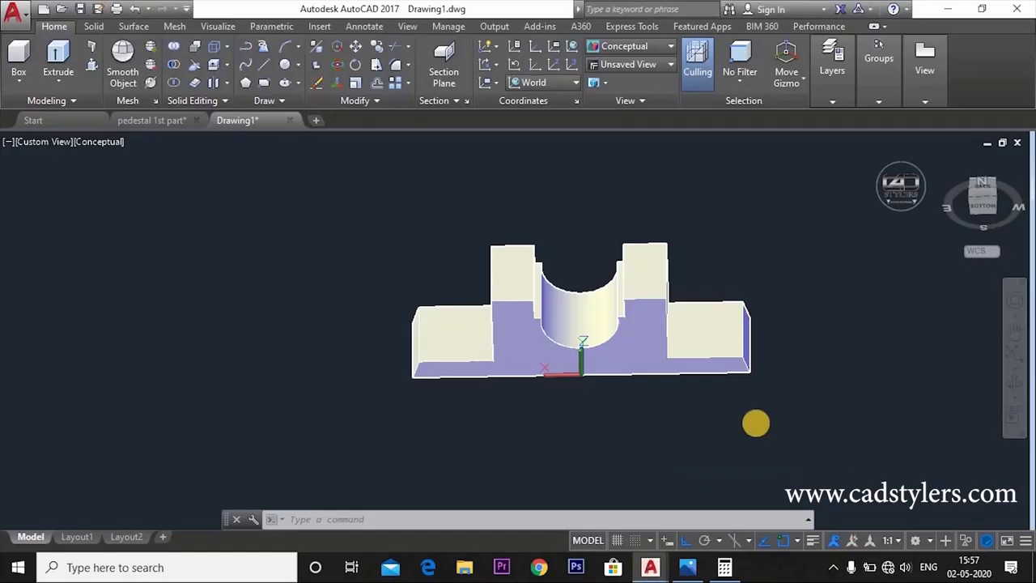
mouse_move(755, 422)
middle_mouse_down("shift")
mouse_move(668, 340)
mouse_move(671, 329)
middle_mouse_up("shift")
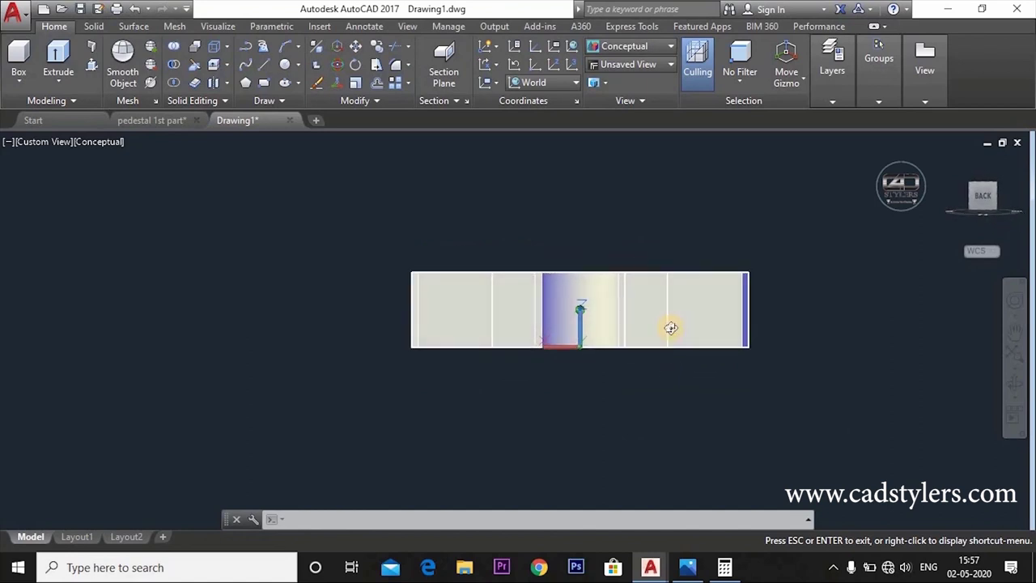
left_click(983, 198)
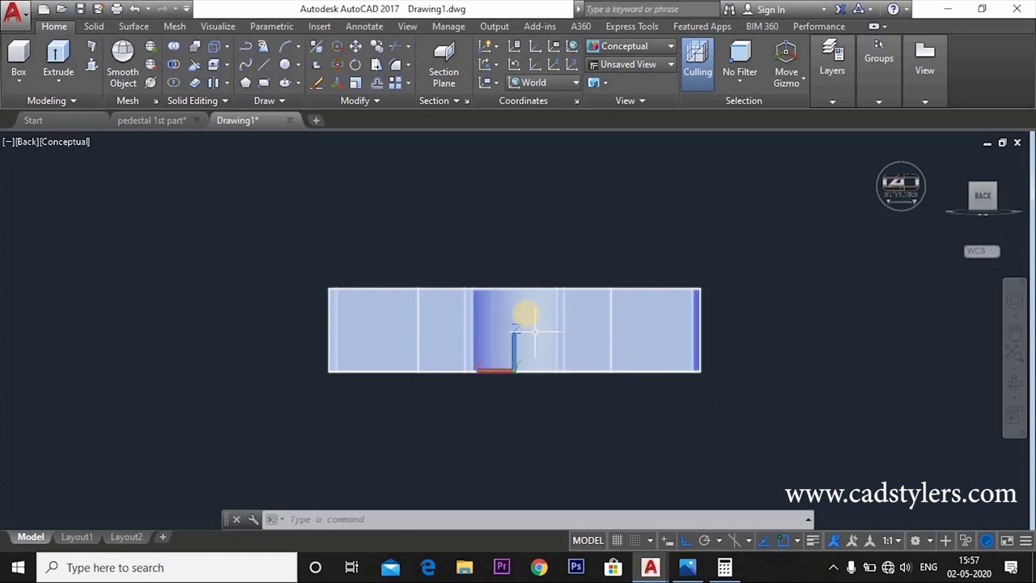
mouse_move(524, 391)
middle_mouse_down("shift")
mouse_move(800, 353)
mouse_move(779, 388)
middle_mouse_up("shift")
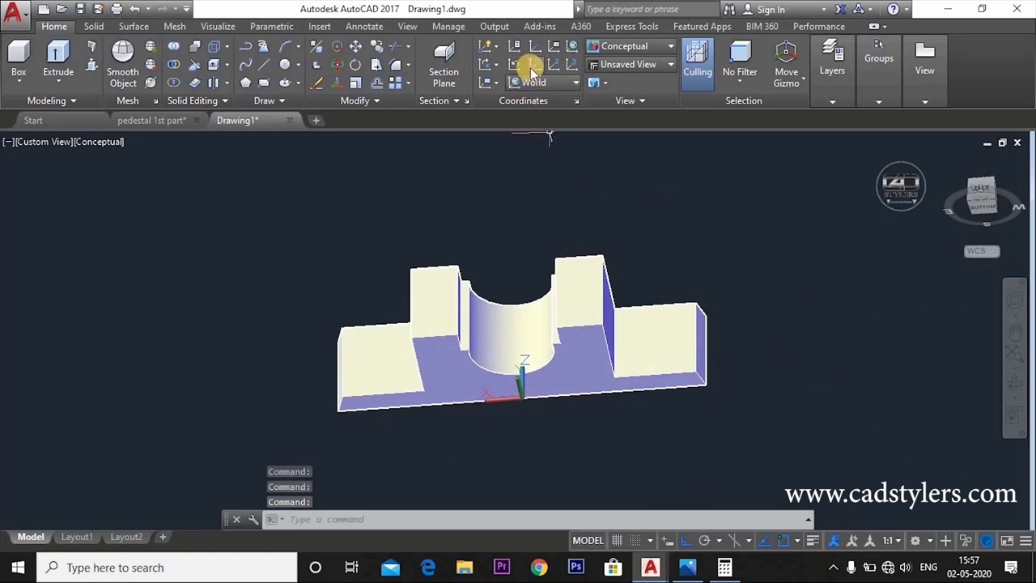
left_click(530, 69)
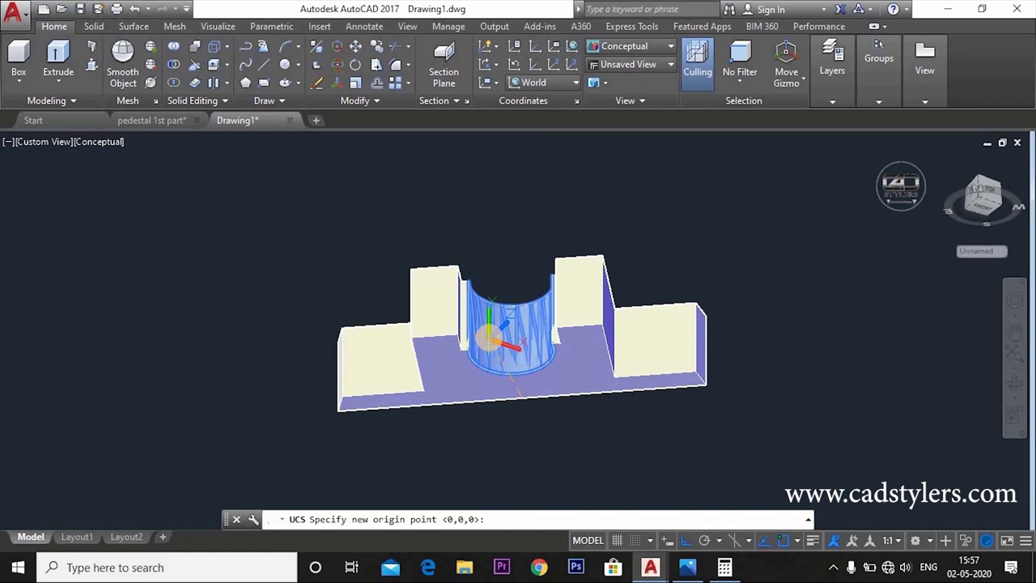
key("Escape")
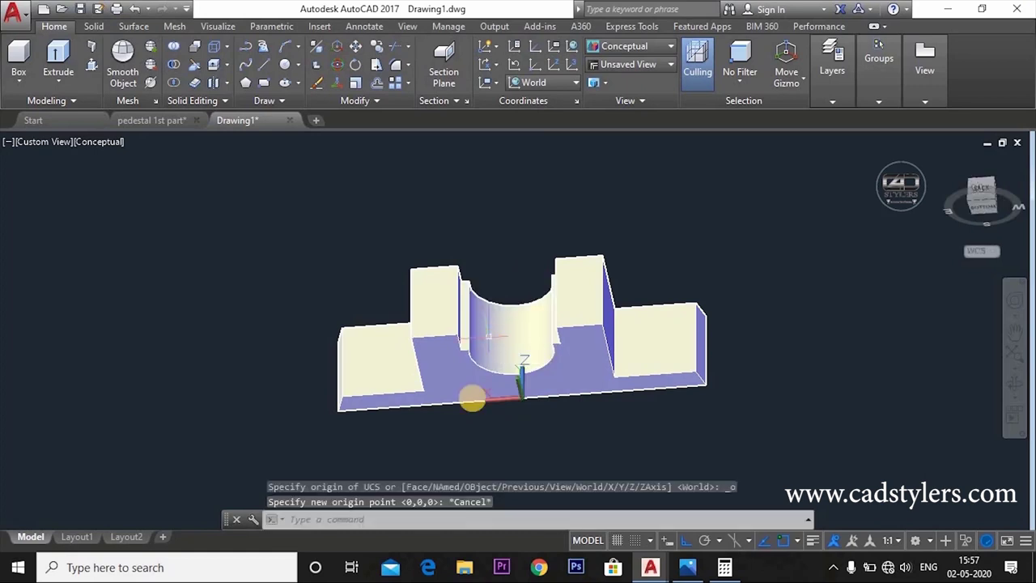
mouse_move(659, 412)
middle_mouse_down("shift")
mouse_move(639, 431)
mouse_move(578, 416)
middle_mouse_up("shift")
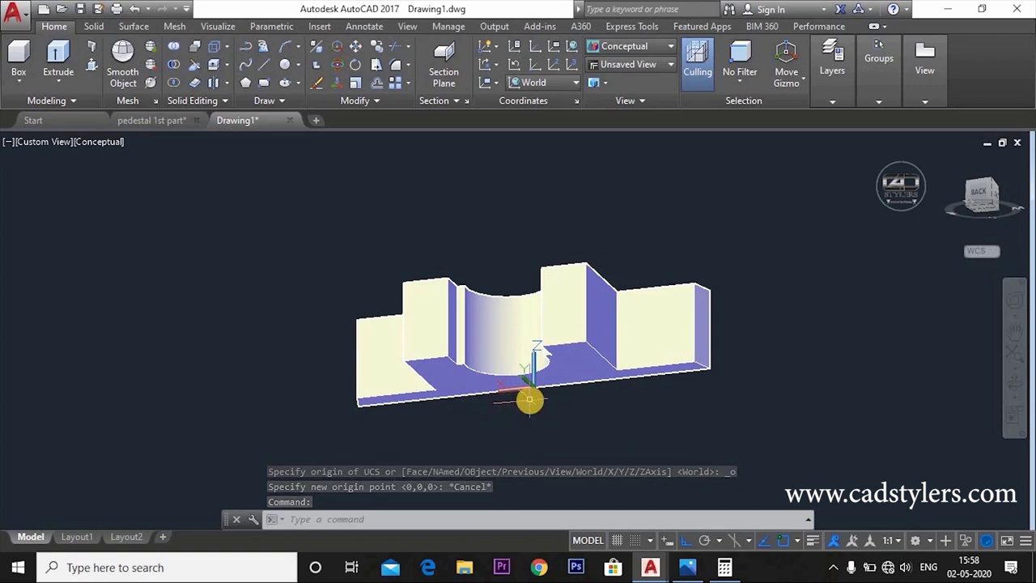
scroll(529, 398, "up", 3)
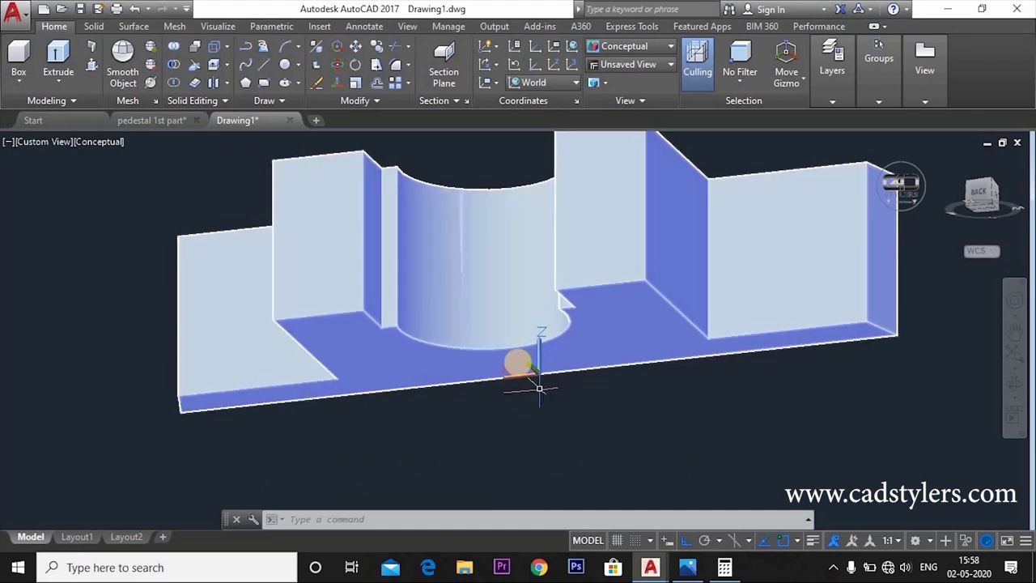
mouse_move(543, 393)
middle_mouse_down("shift")
mouse_move(548, 307)
mouse_move(504, 469)
mouse_move(493, 298)
middle_mouse_up("shift")
left_click(687, 566)
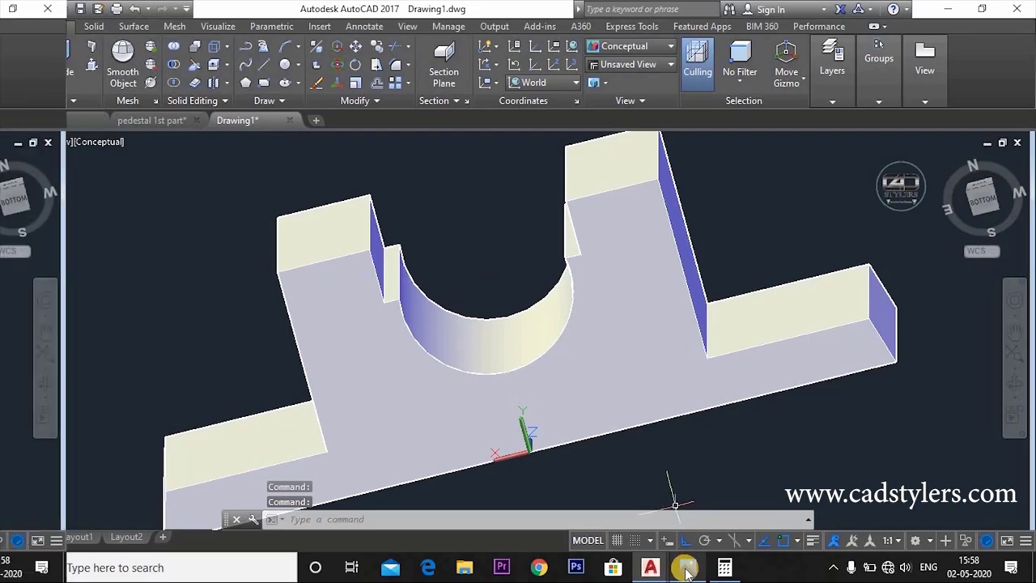
scroll(432, 468, "down", 2)
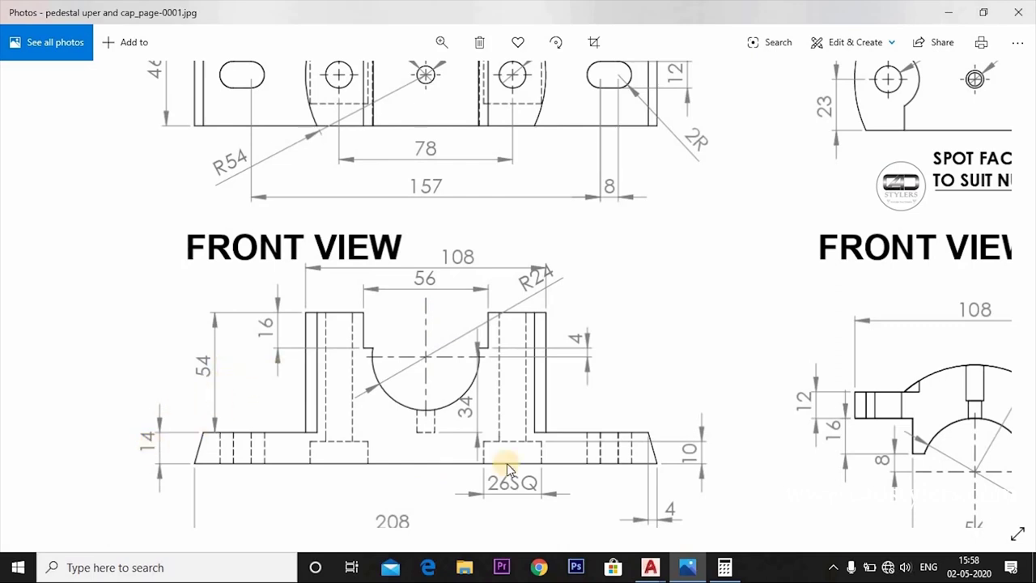
mouse_move(686, 567)
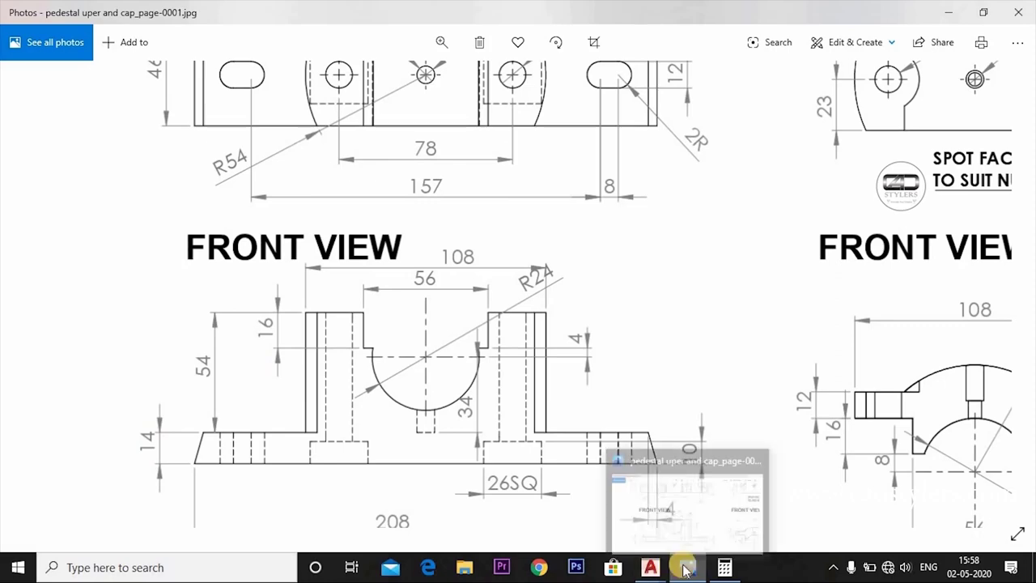
left_click(641, 522)
middle_click_drag(530, 356, 555, 363, "shift")
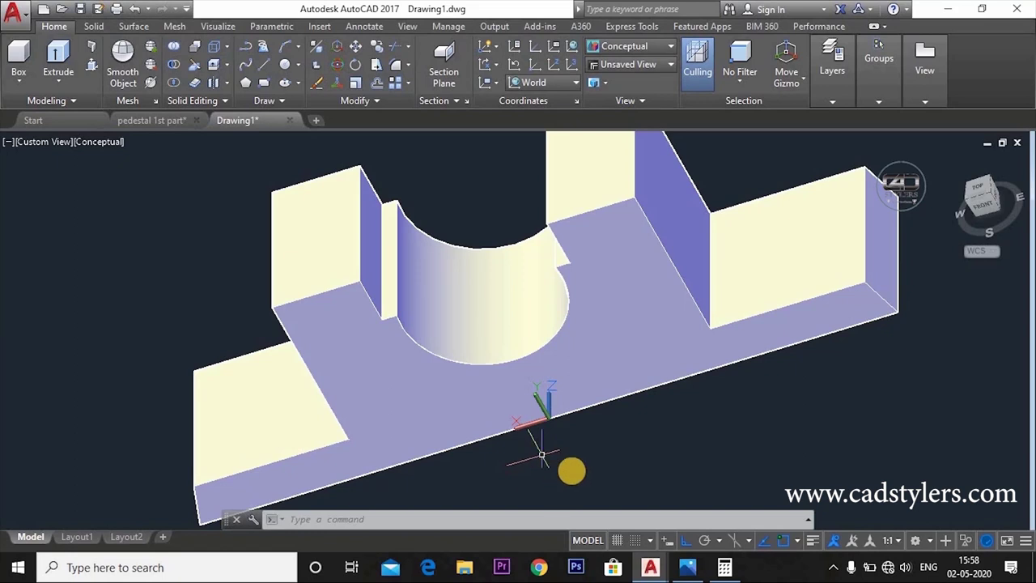
Relocate the UCS origin to point 0,68,23 on the casting solid
left_click(534, 64)
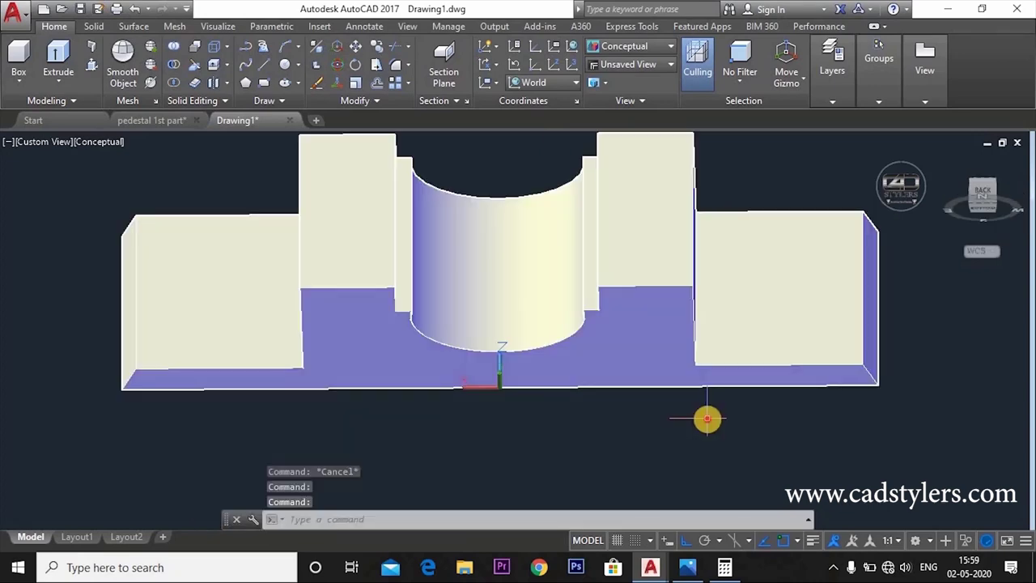
left_click(706, 418)
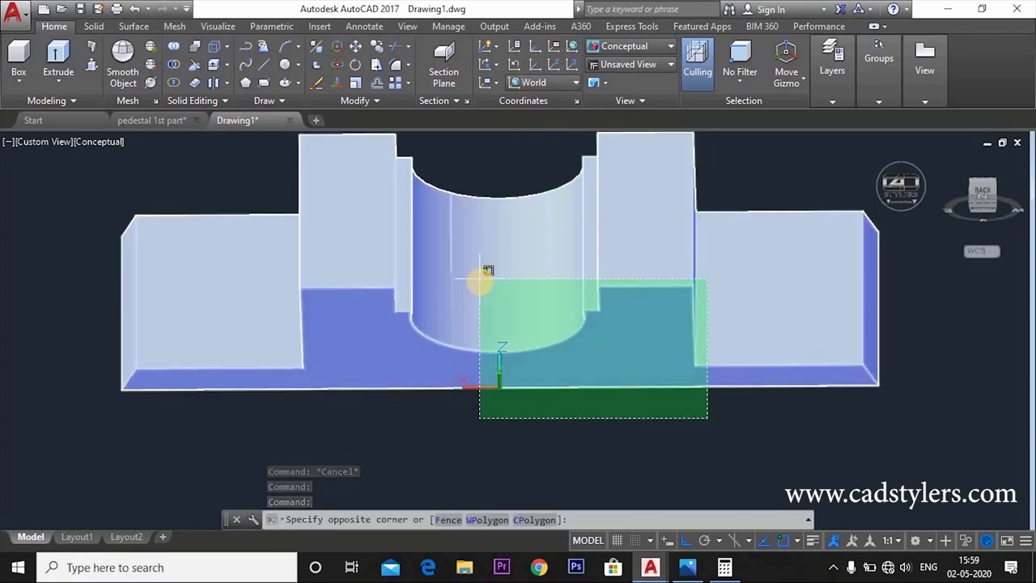
left_click(574, 485)
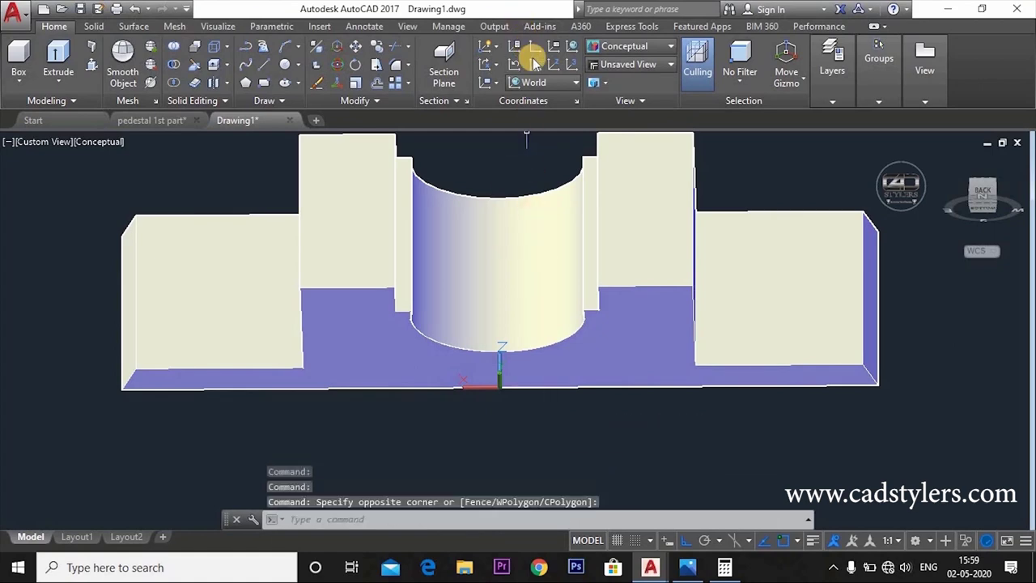
left_click(536, 66)
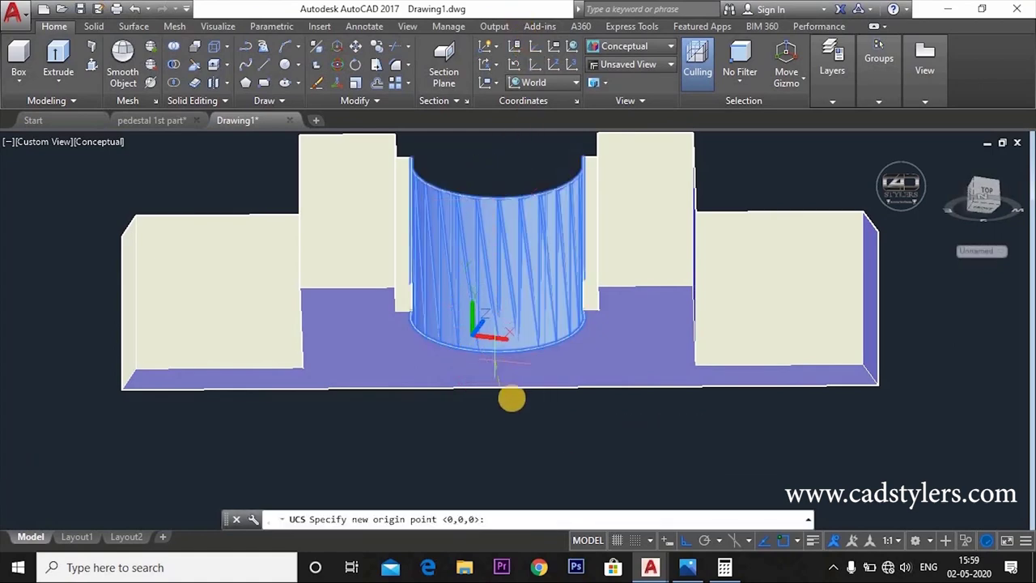
middle_click_drag(519, 451, 549, 196, "shift")
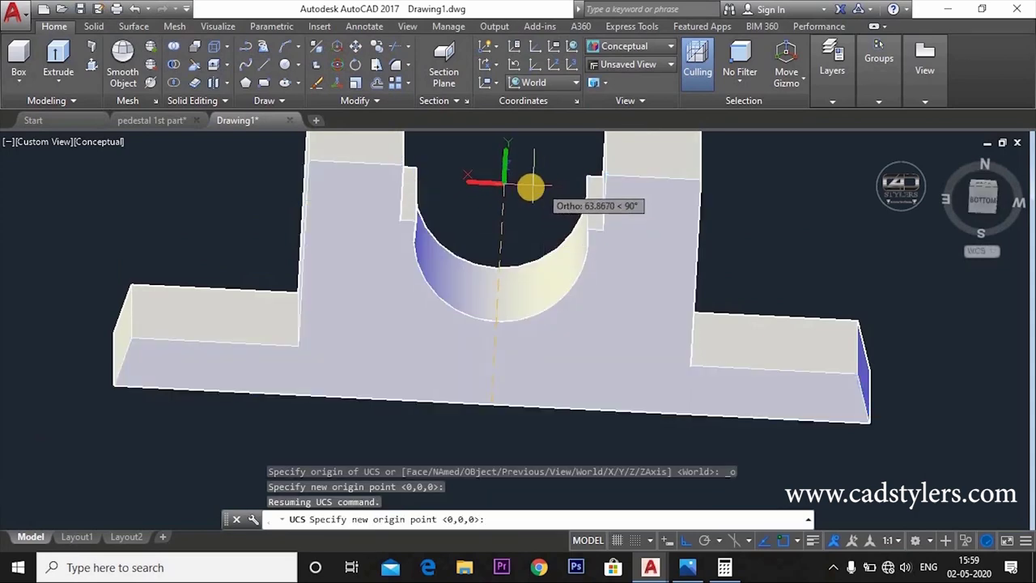
middle_click_drag(530, 190, 514, 205)
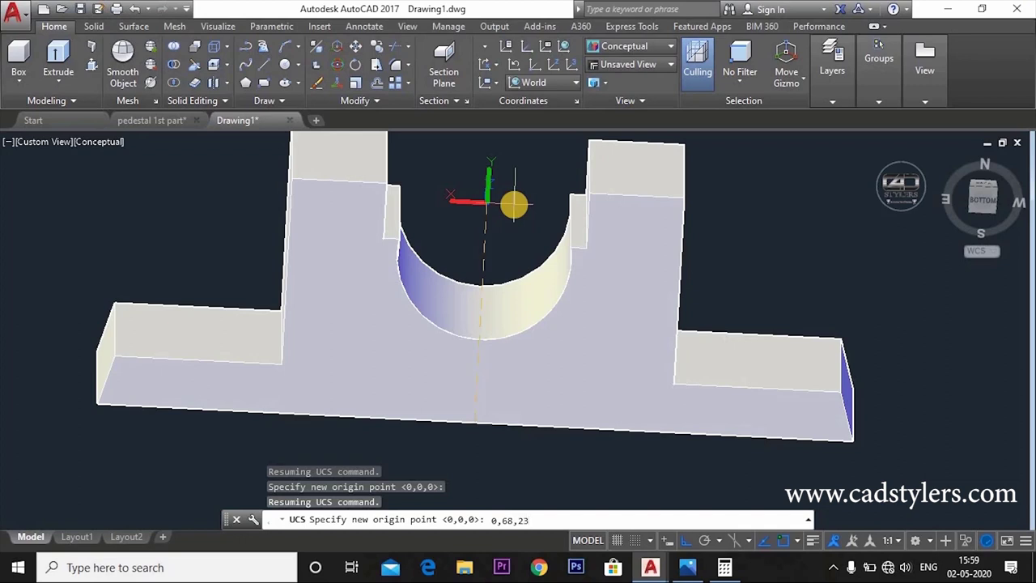
key("Return")
Orbit the model and switch to the Back view with the ViewCube
scroll(513, 203, "down", 5)
mouse_move(497, 331)
middle_mouse_down("shift")
mouse_move(487, 432)
mouse_move(631, 293)
mouse_move(670, 318)
middle_mouse_up("shift")
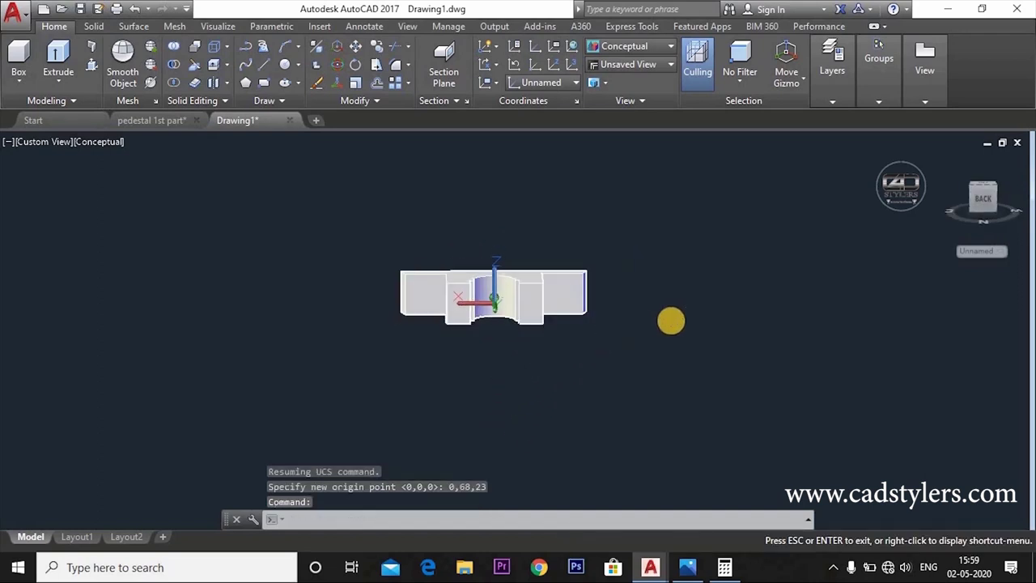
left_click(984, 197)
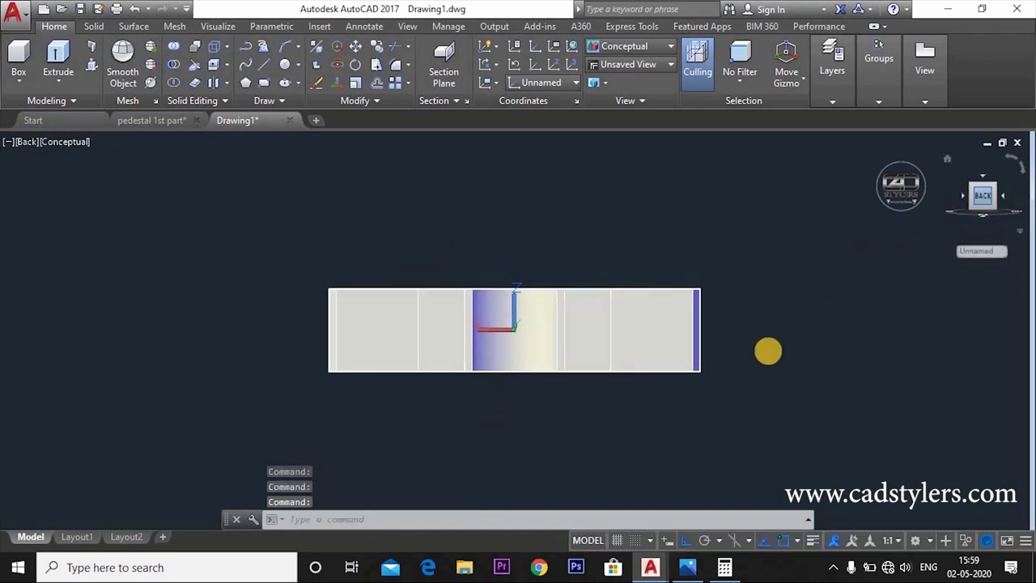
Switch to 2D Wireframe and align the UCS with the current view
left_click(627, 46)
left_click(623, 81)
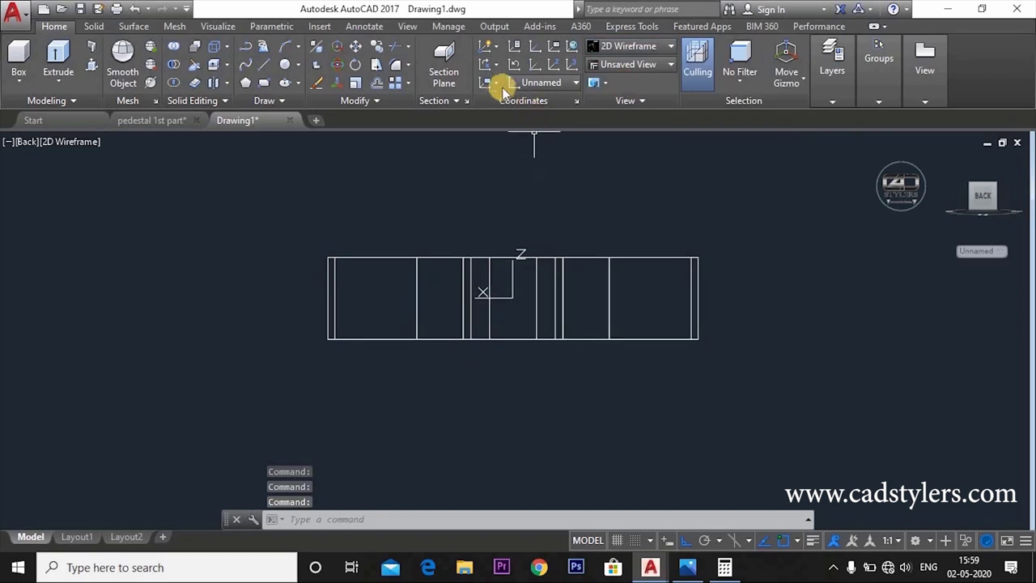
left_click(490, 84)
left_click(492, 108)
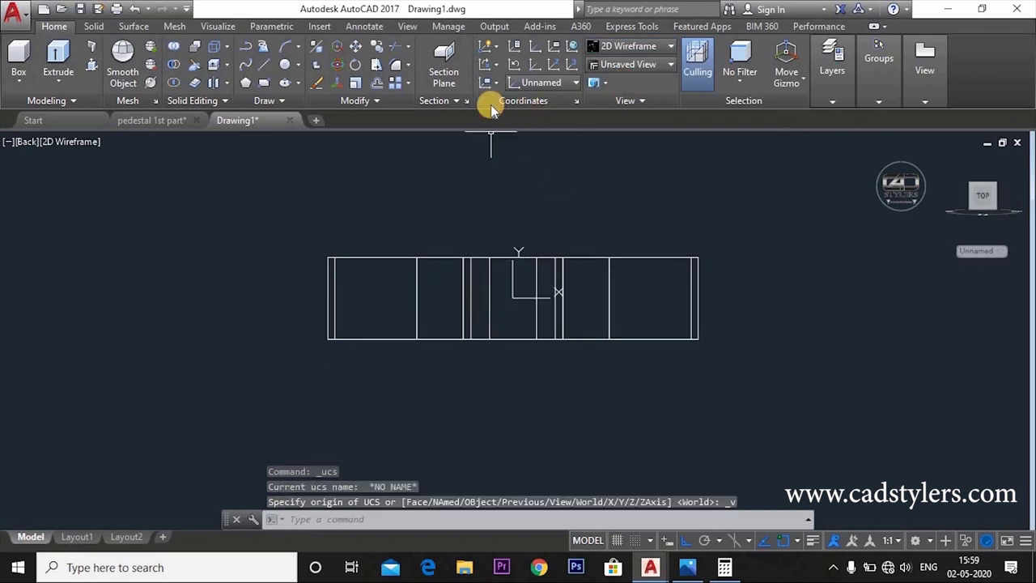
type("c")
Draw a radius-54 circle centred at 0,0 and orbit to check it against the reference
key("Return")
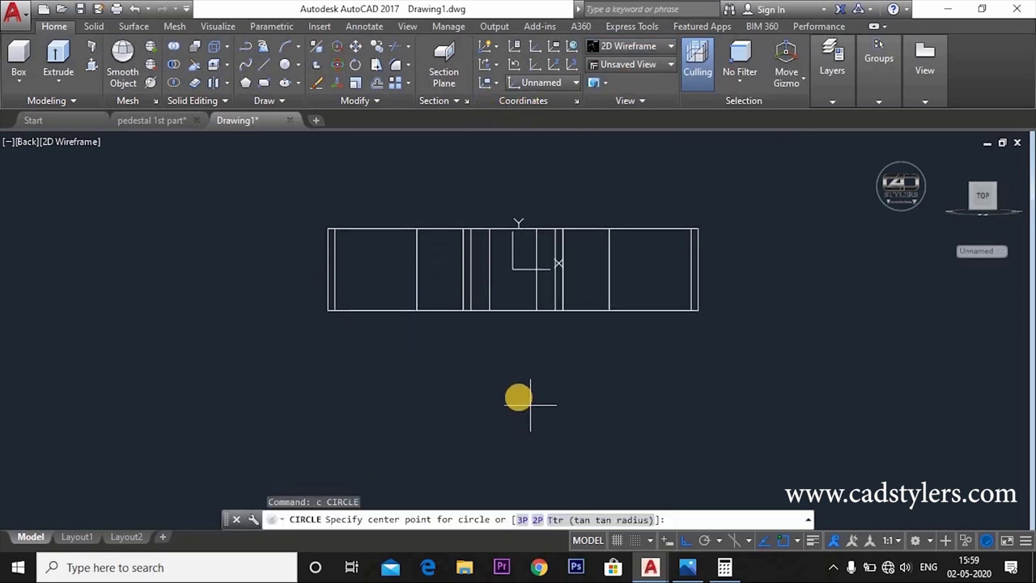
type("0,")
key("Return")
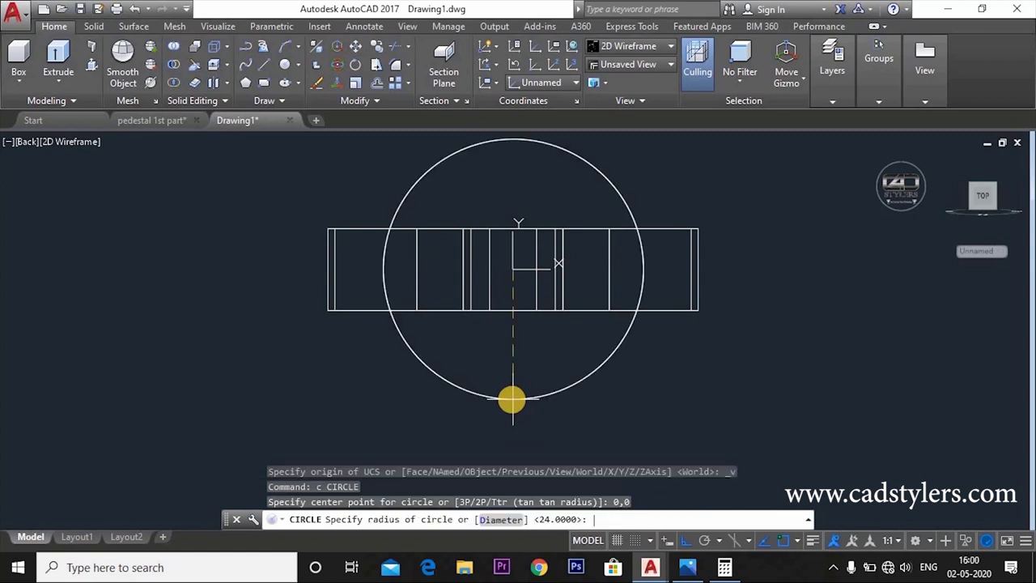
key("Return")
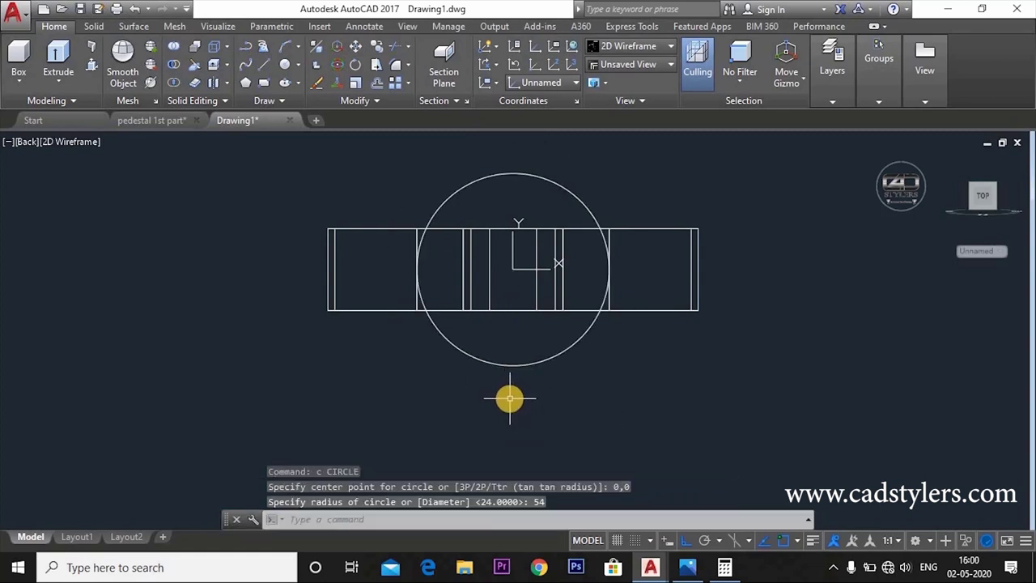
middle_click_drag(545, 409, 516, 371, "shift")
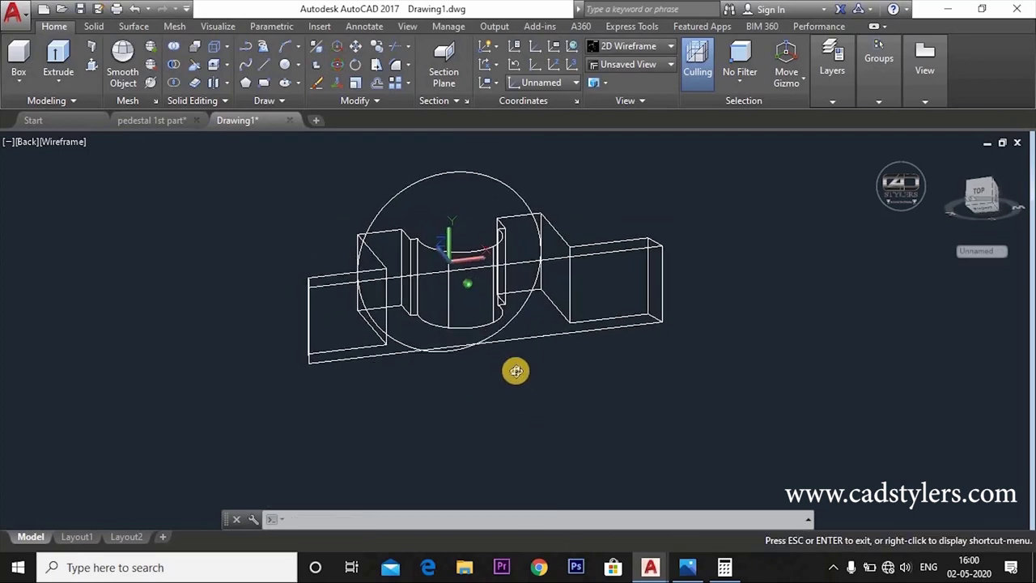
scroll(539, 319, "up", 3)
scroll(532, 322, "down", 3)
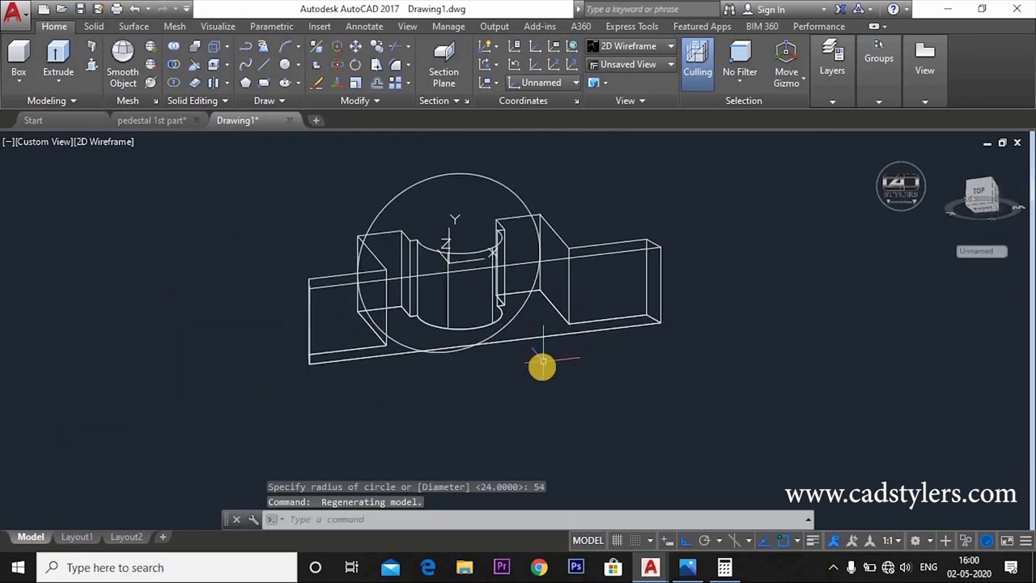
middle_click_drag(541, 366, 538, 296, "shift")
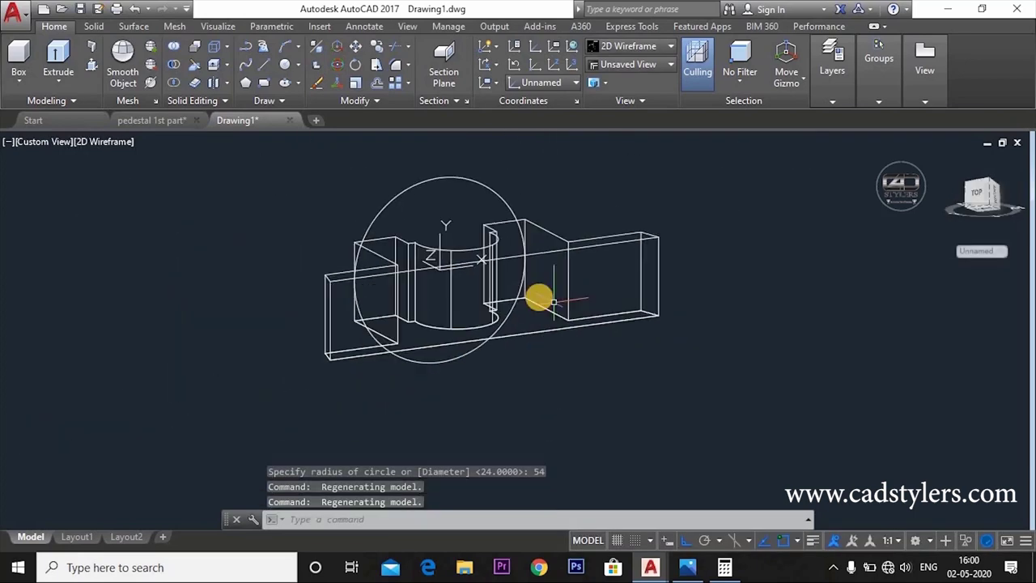
left_click(682, 568)
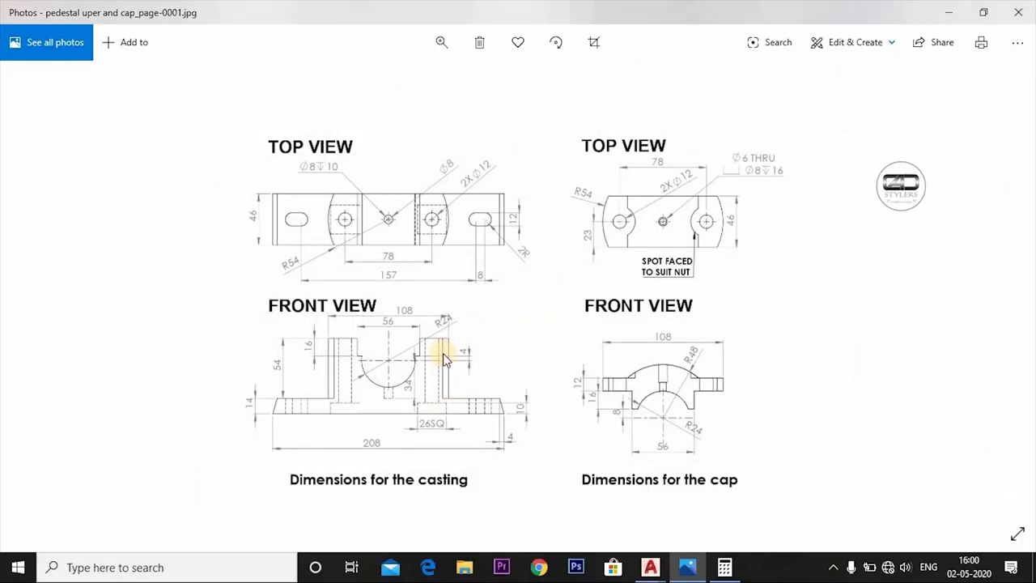
left_click(680, 570)
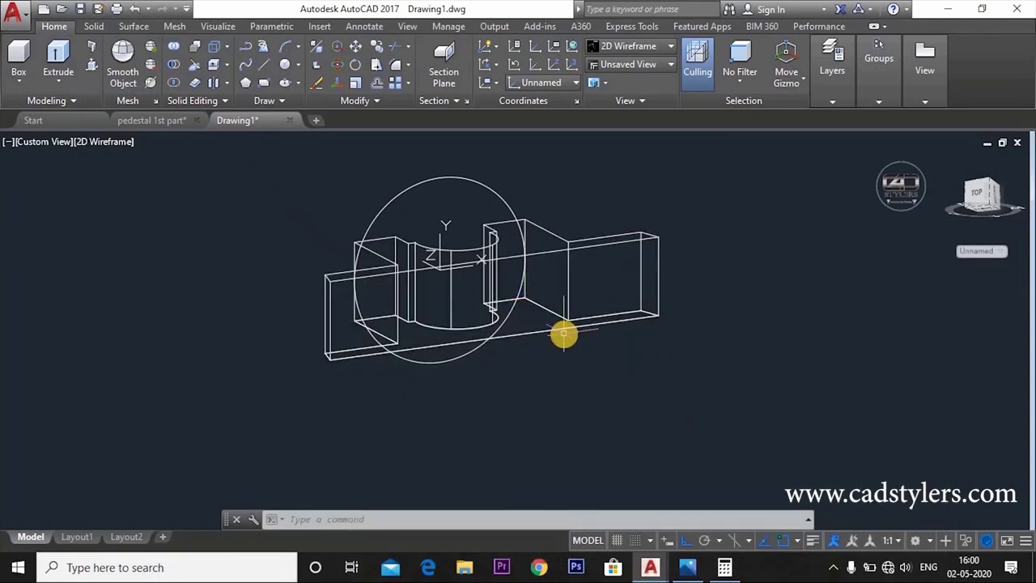
Press-pull a region between arc and upright 54, then undo the wrong-direction result
type("p")
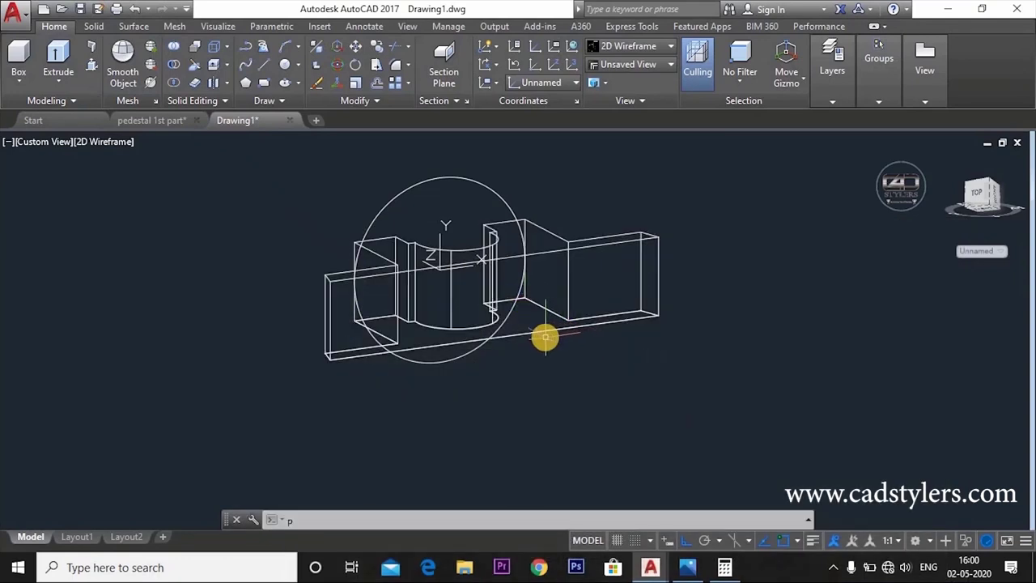
type("ress")
key("Return")
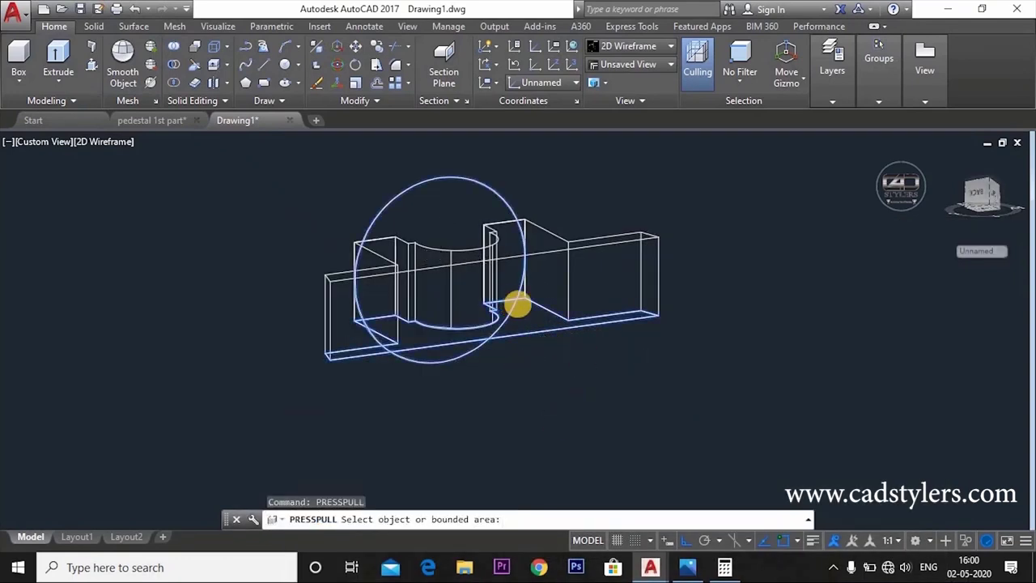
scroll(517, 304, "up", 5)
left_click(538, 258)
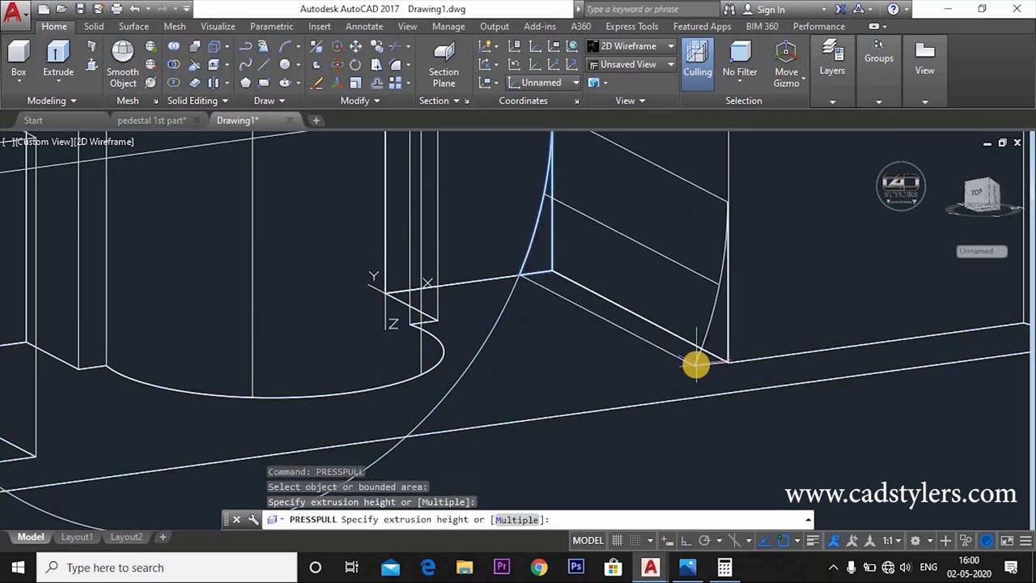
type("54")
key("Return")
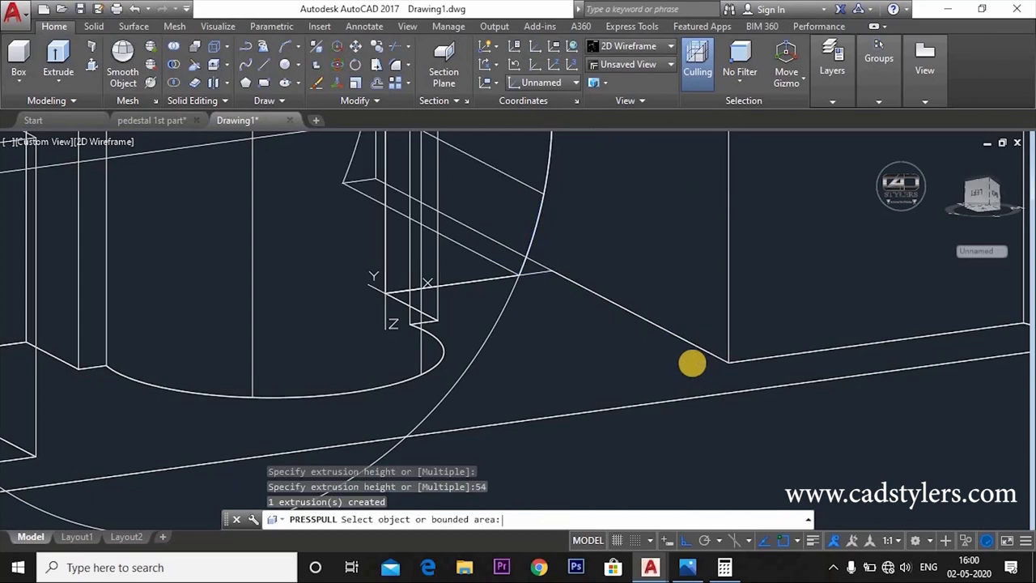
scroll(692, 364, "down", 5)
scroll(669, 363, "up", 5)
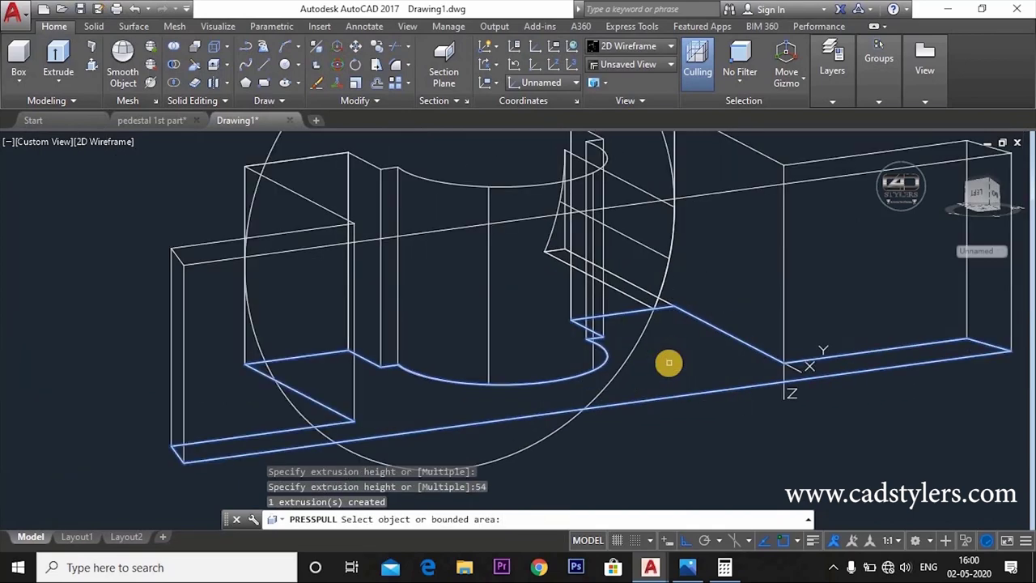
key("Escape")
key("ctrl+z")
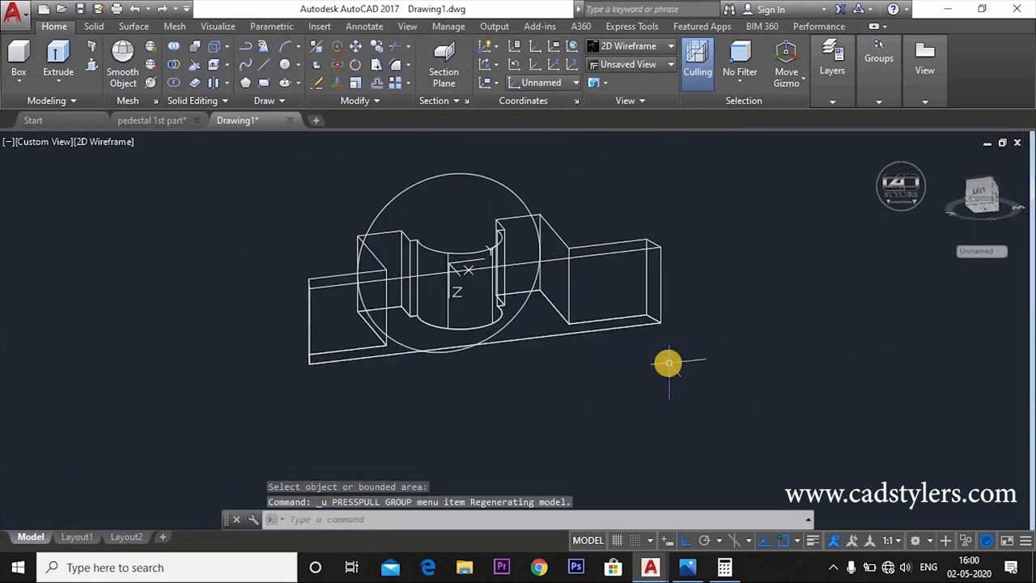
scroll(538, 319, "up", 5)
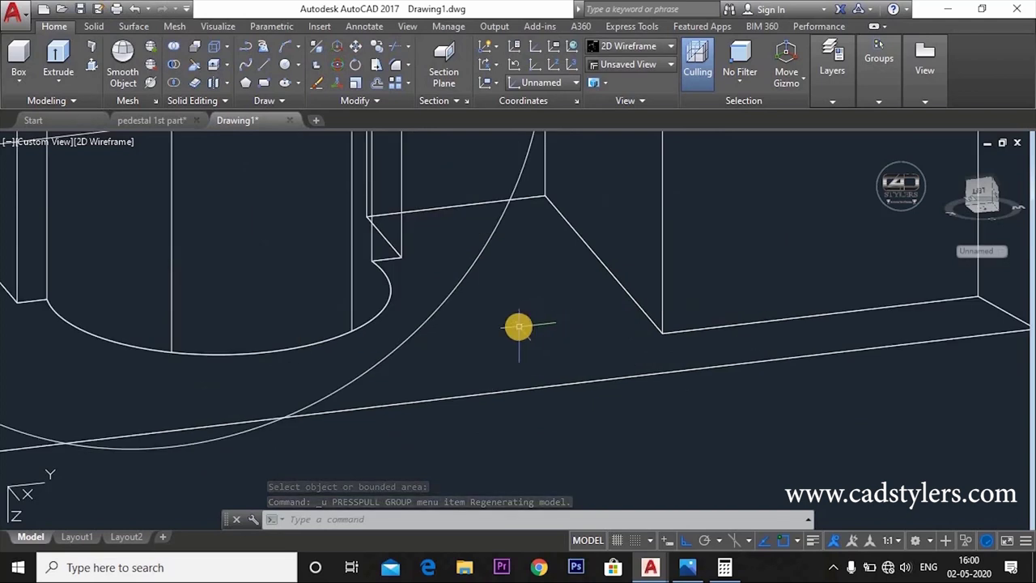
Cut the two corner regions outside the arc on the right upright 54 deep
type("pr")
key("Return")
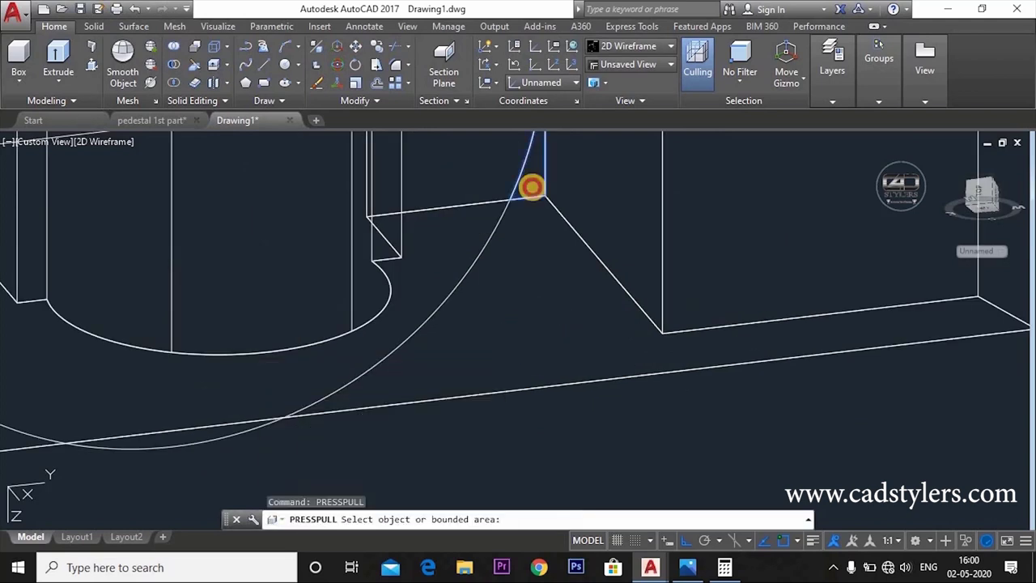
left_click(532, 186)
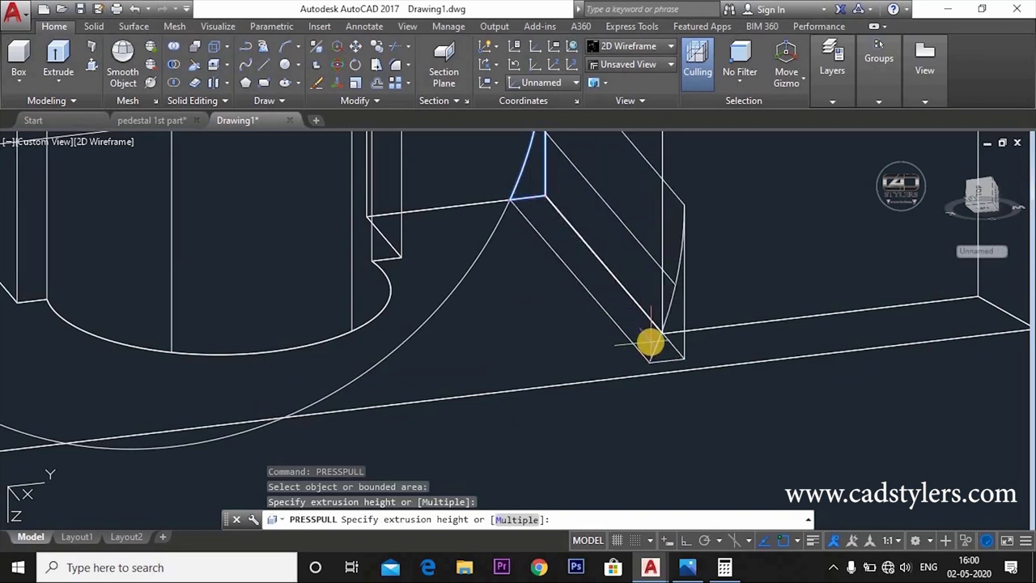
type("-54")
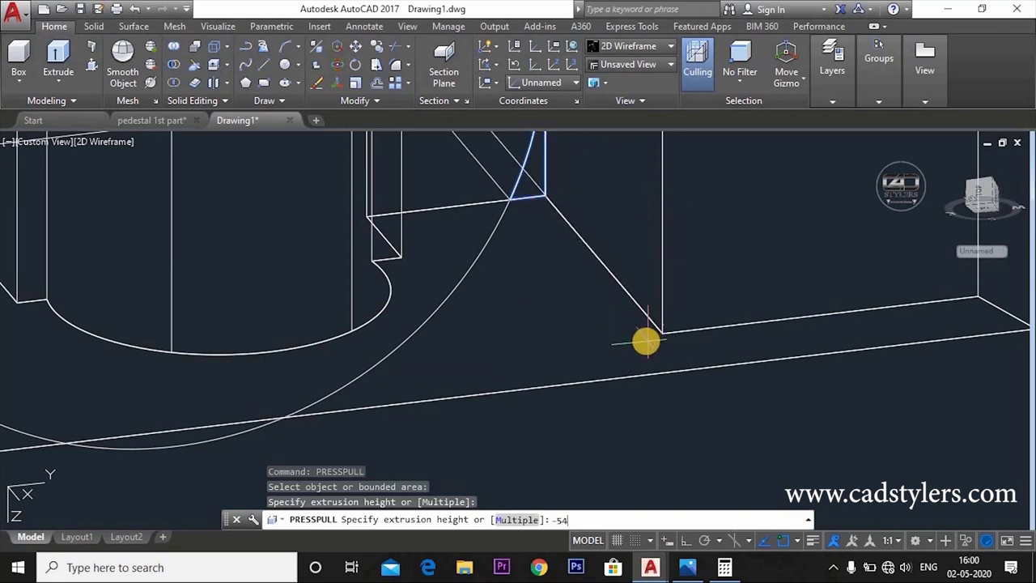
key("Return")
scroll(645, 340, "down", 1)
scroll(645, 340, "down", 2)
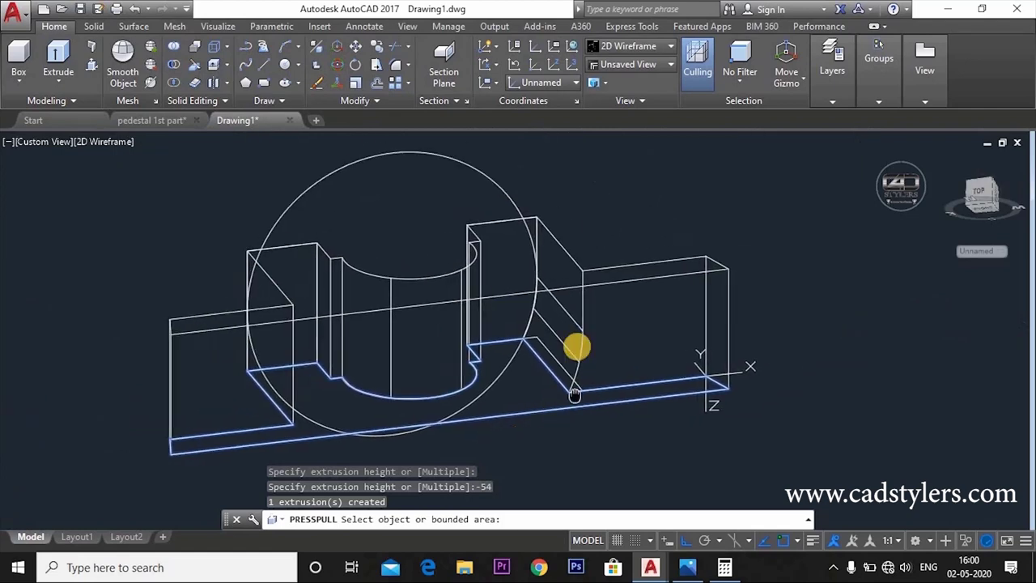
left_click(531, 231)
type("-")
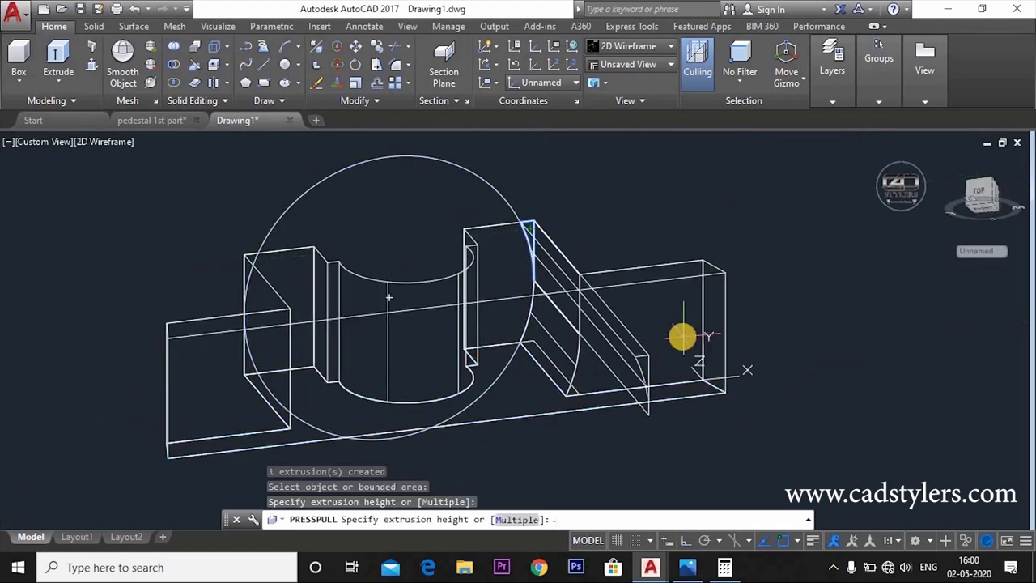
type("54")
key("Return")
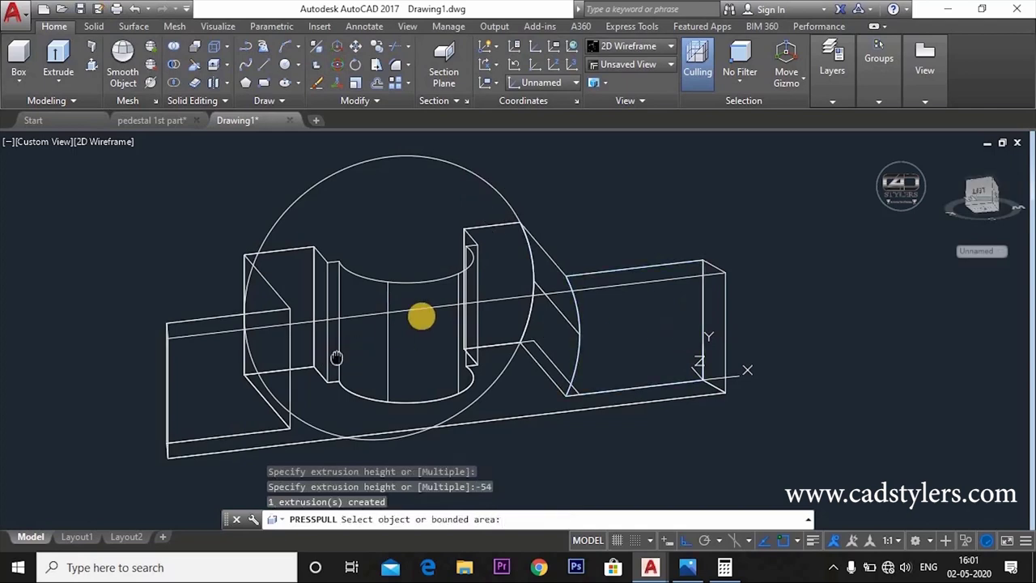
Cut the left upright's two corner regions -54 deep, then orbit near the front view
middle_click_drag(423, 317, 363, 316, "shift")
left_click(344, 321)
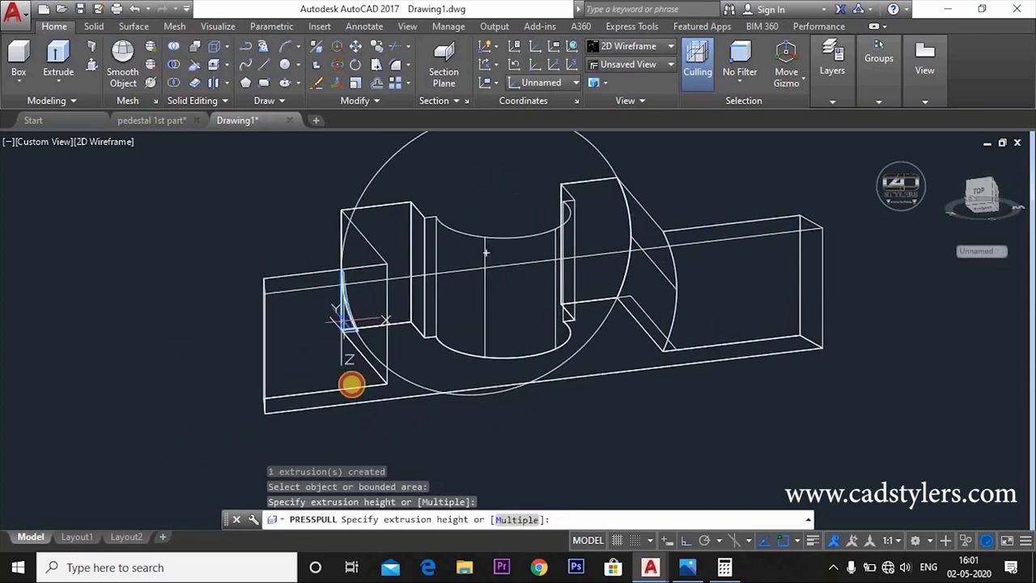
type("-54")
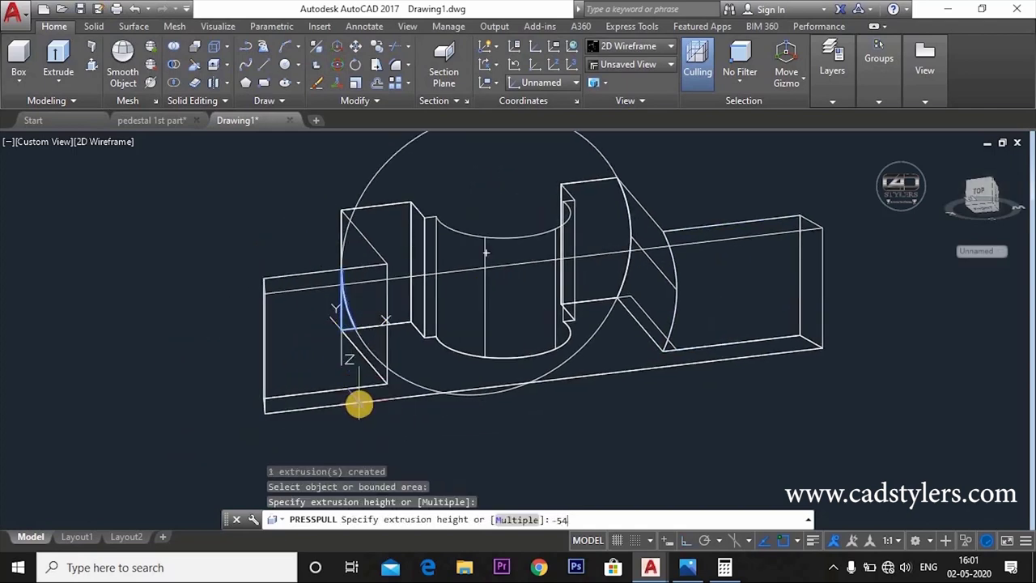
key("Return")
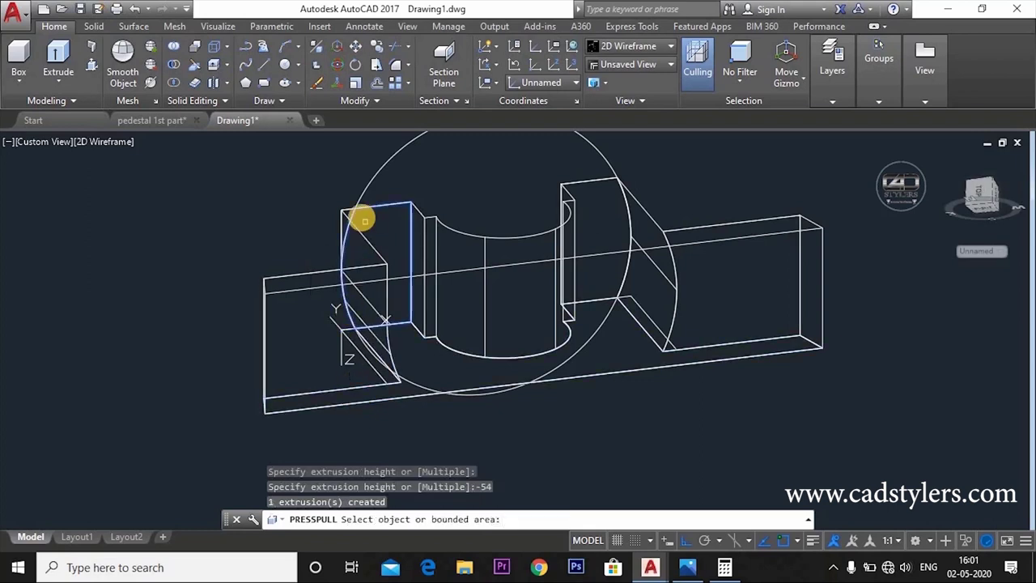
left_click(325, 335)
type("-54")
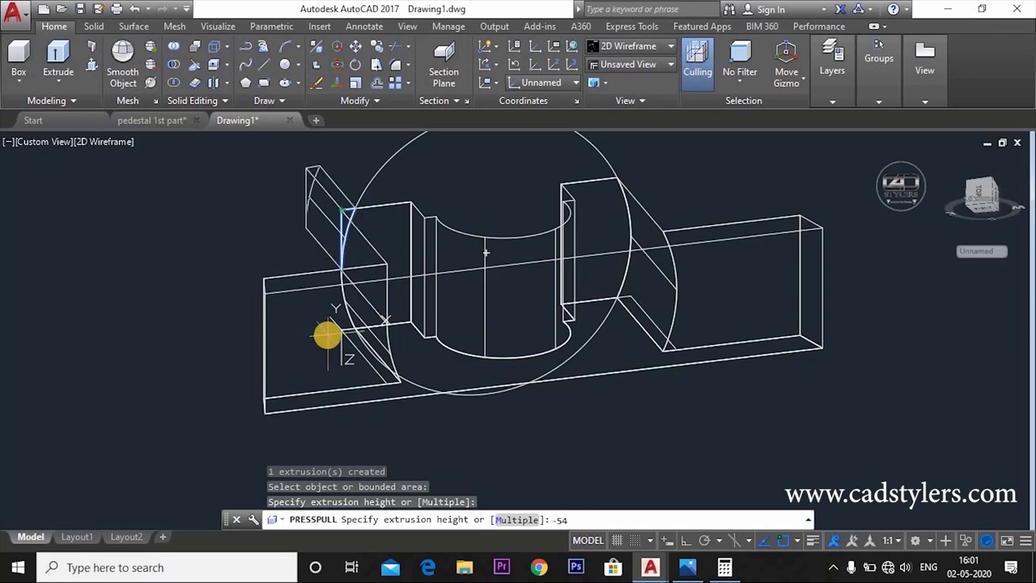
key("Return")
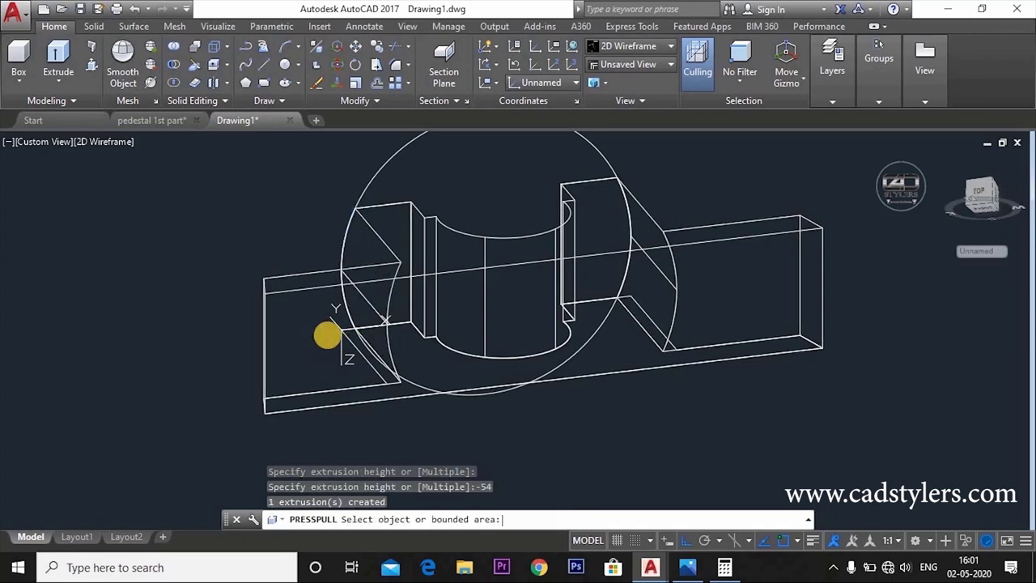
middle_click_drag(301, 311, 349, 336, "shift")
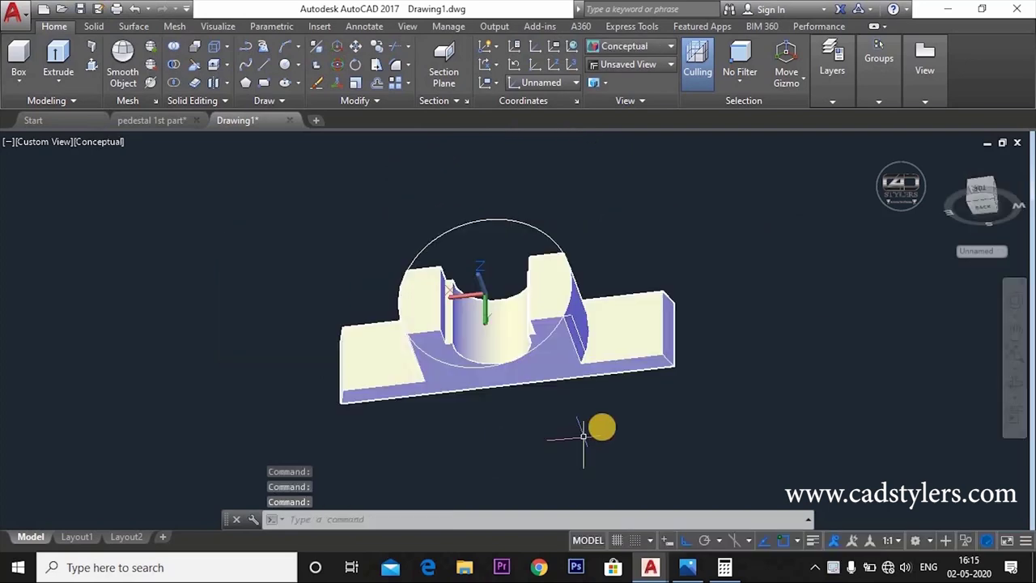
key("alt+Tab")
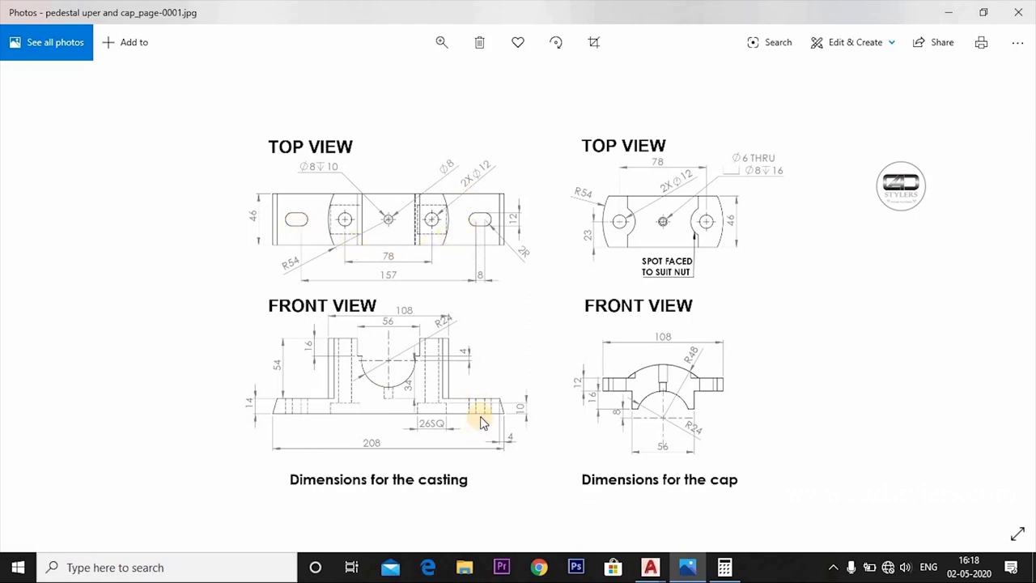
left_click(687, 567)
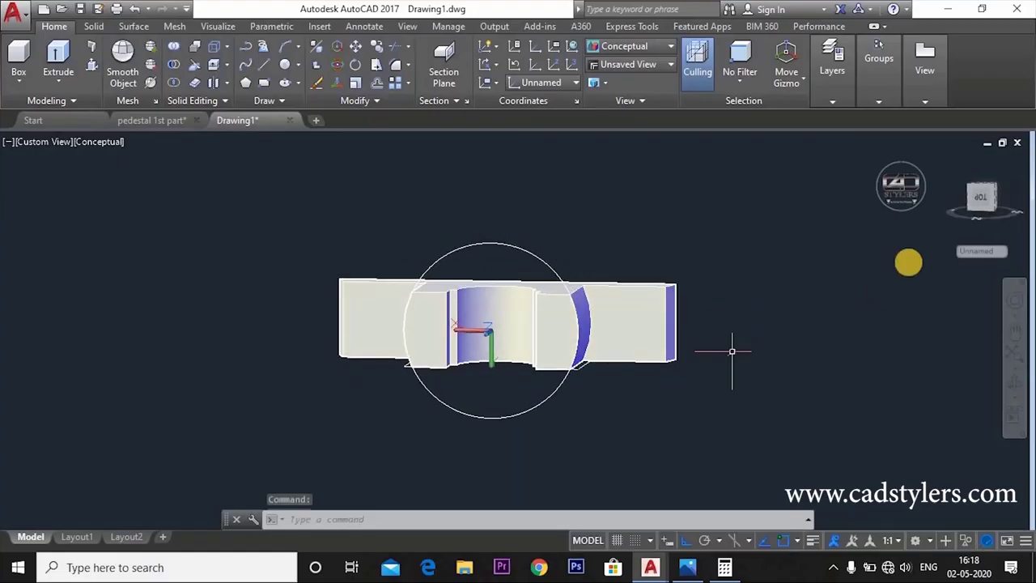
Set a straight back view rotated a half turn, shown as wireframe
left_click(980, 209)
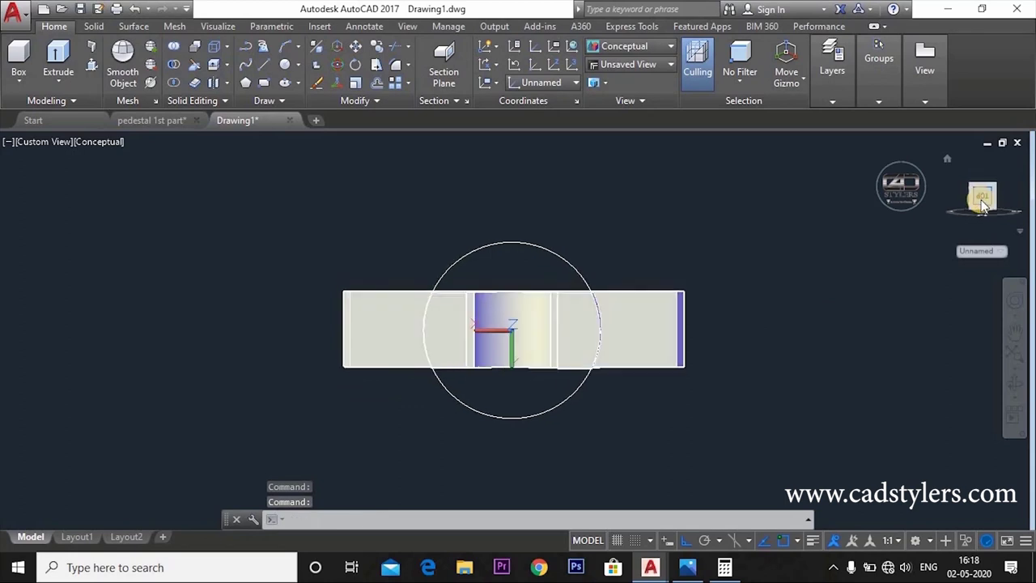
left_click(1014, 162)
left_click(1014, 162)
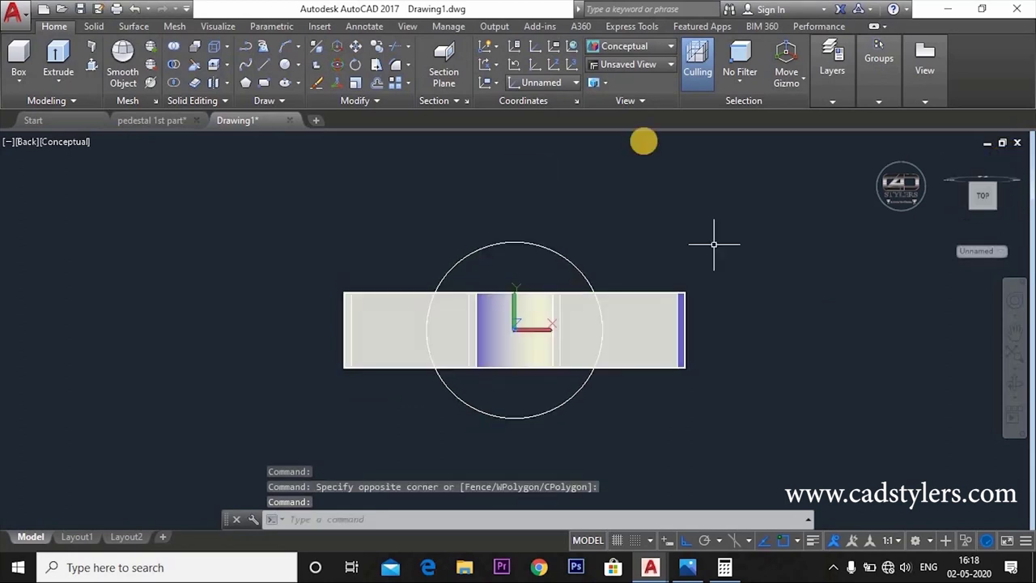
left_click(621, 78)
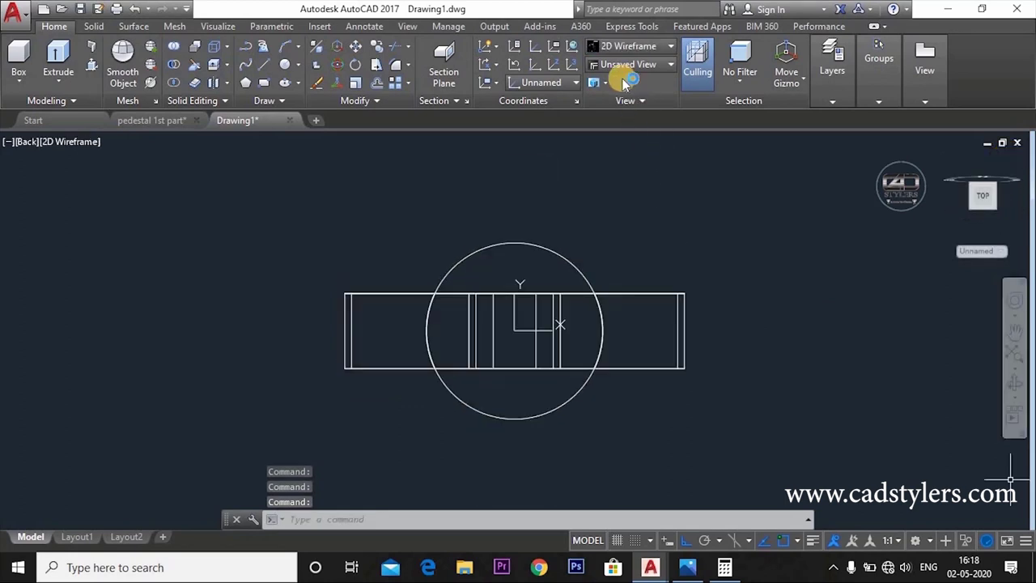
Draw a radius-6 circle centred at 78.5,0
type("c")
key("Return")
type("78.5,0")
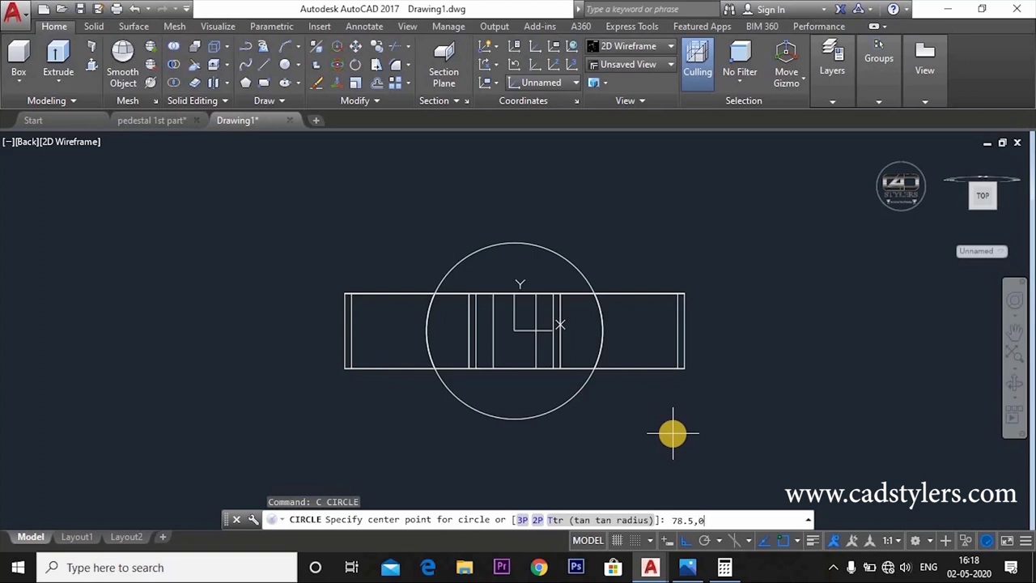
key("Return")
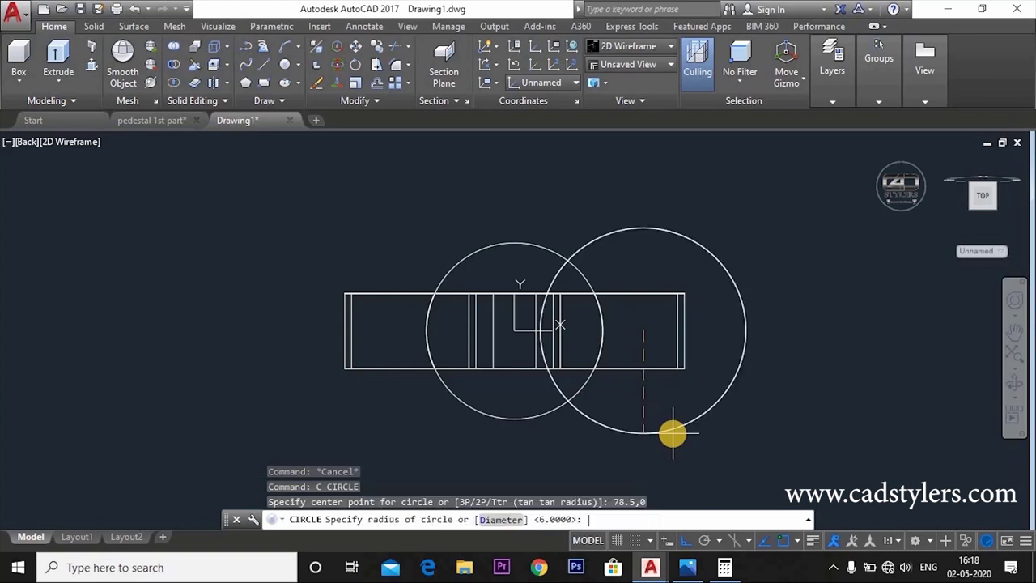
type("6")
key("Return")
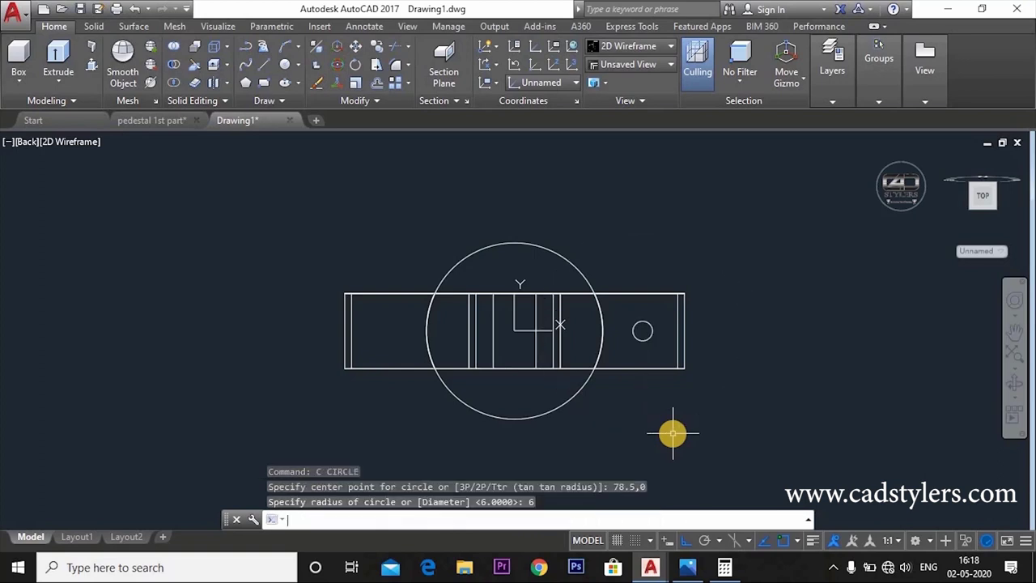
type("CO")
Copy the small circle 8 units to the right
key("Return")
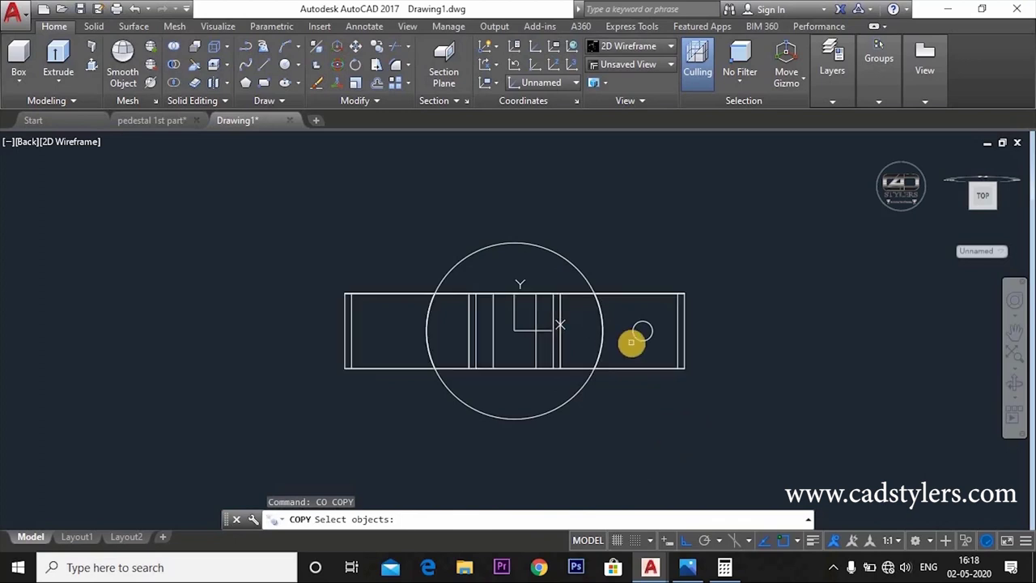
scroll(630, 341, "up", 4)
left_click(662, 340)
key("Return")
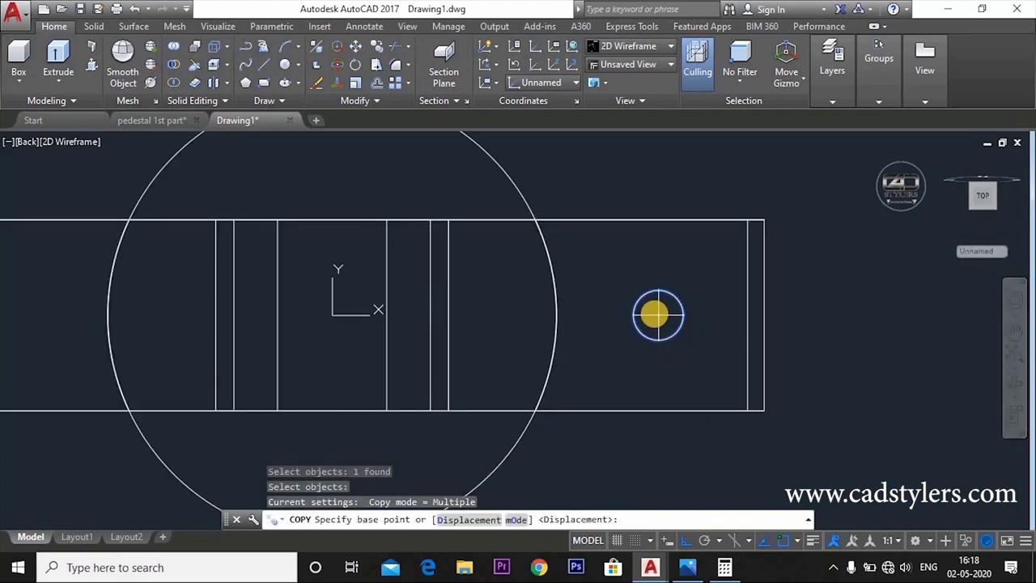
left_click(657, 315)
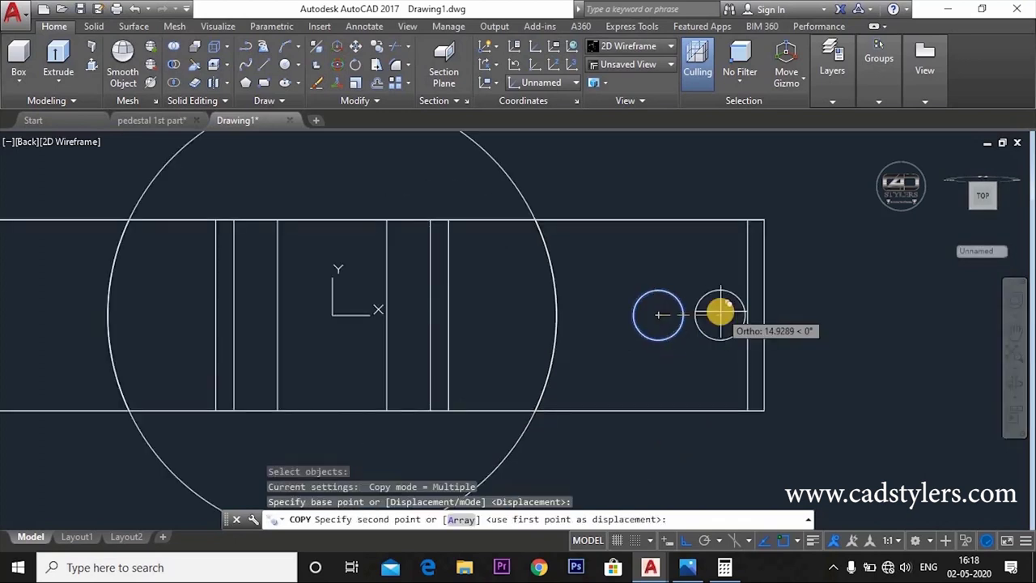
type("8")
key("Return")
key("Escape")
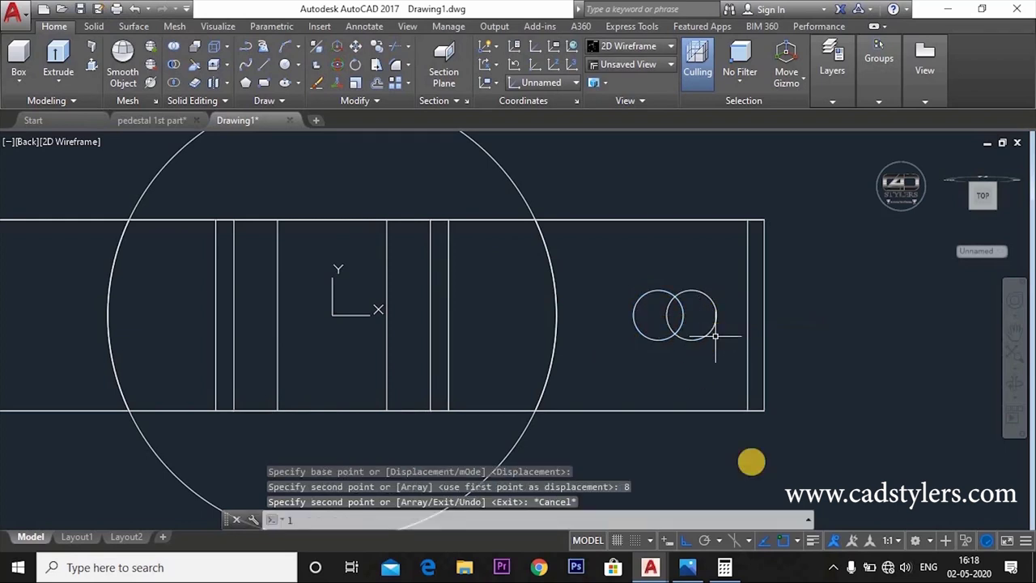
Draw the top and bottom tangent lines joining the two circles
type("l")
key("Return")
scroll(667, 303, "up", 4)
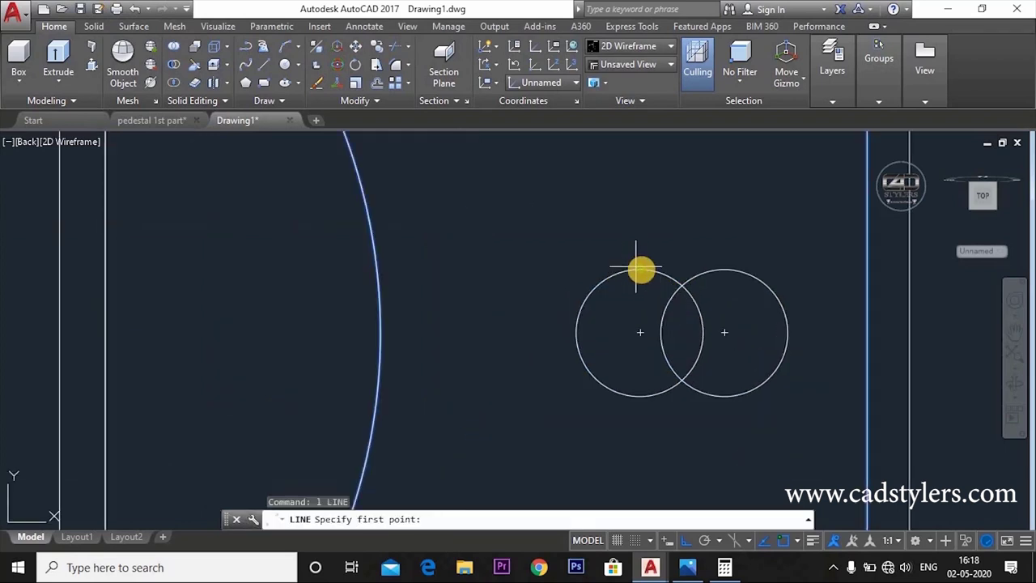
left_click(639, 268)
key("Return")
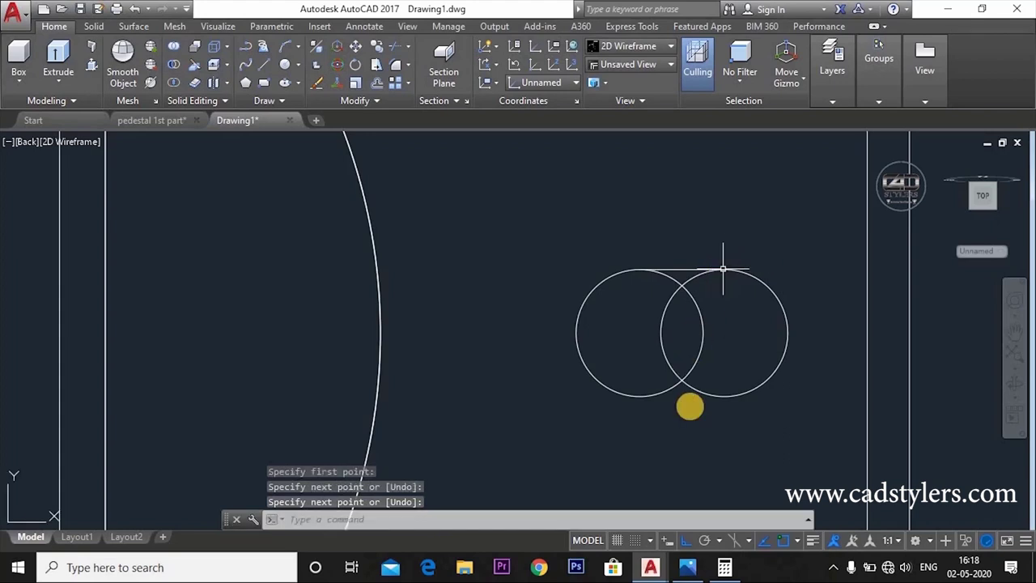
key("Return")
left_click(640, 395)
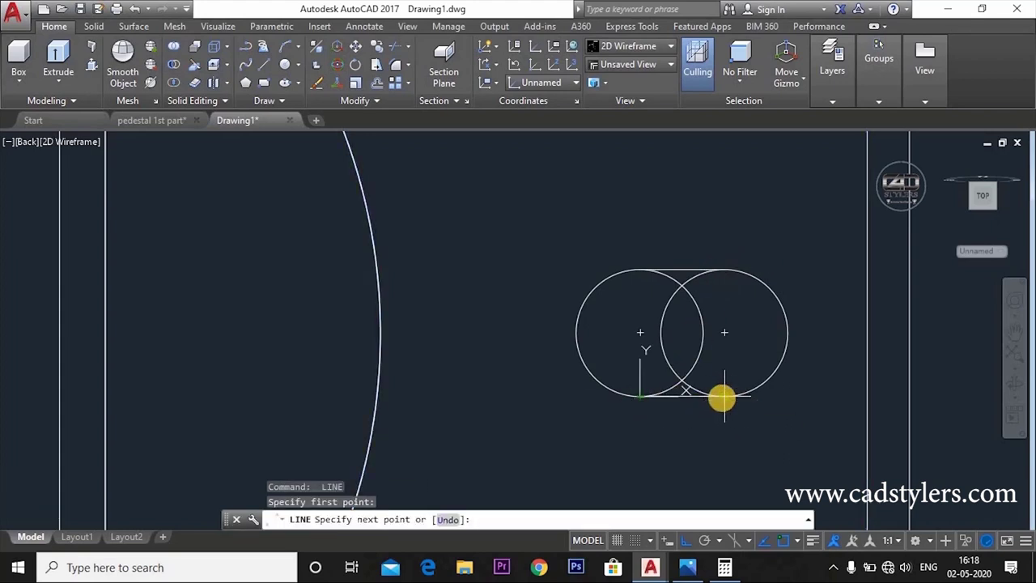
left_click(723, 397)
key("Escape")
Trim the inner arcs and leftover notches to leave a clean obround slot
type("tr")
key("Return")
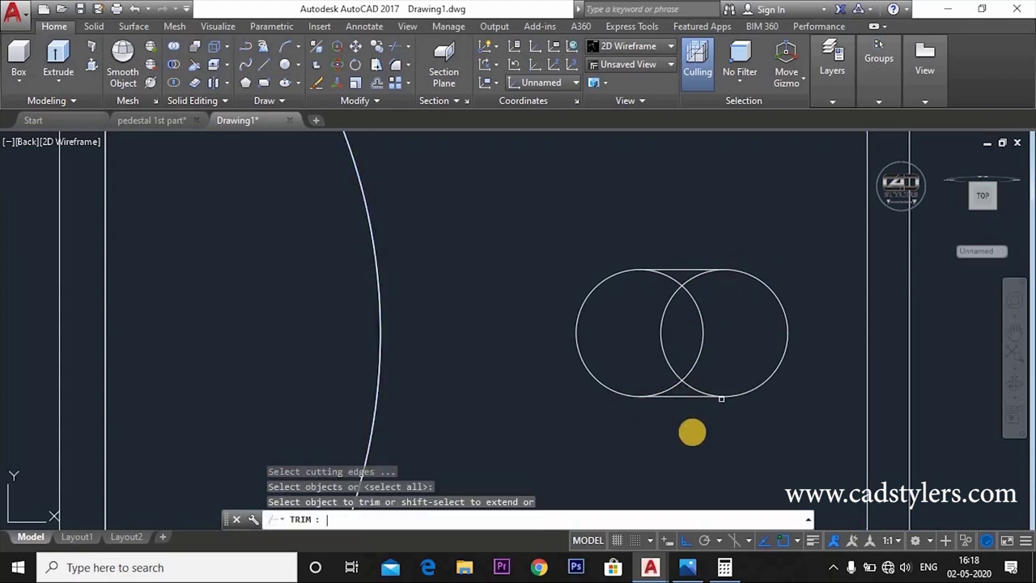
left_click_drag(749, 338, 652, 370)
left_click_drag(728, 380, 703, 386)
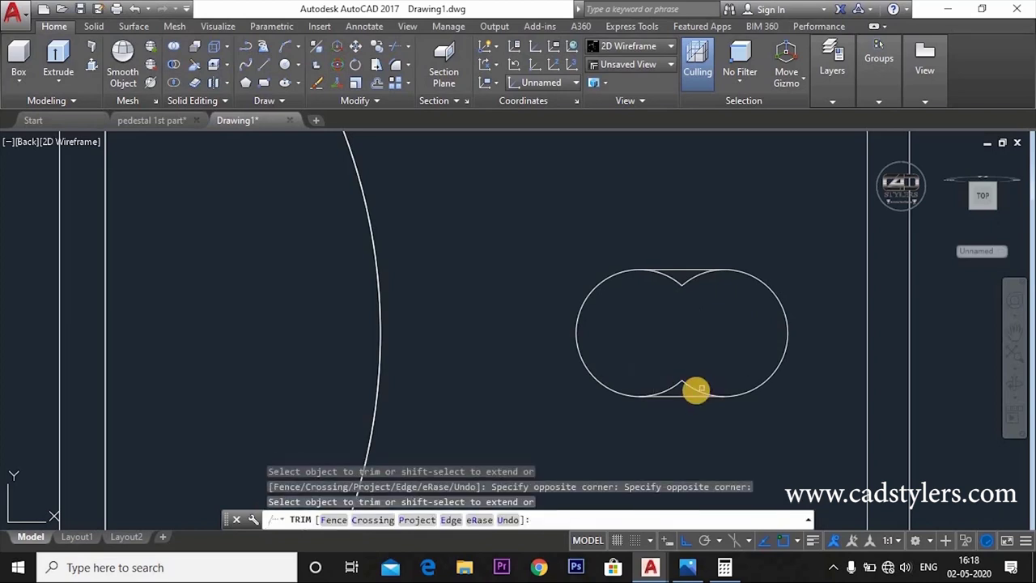
left_click(699, 390)
left_click(683, 283)
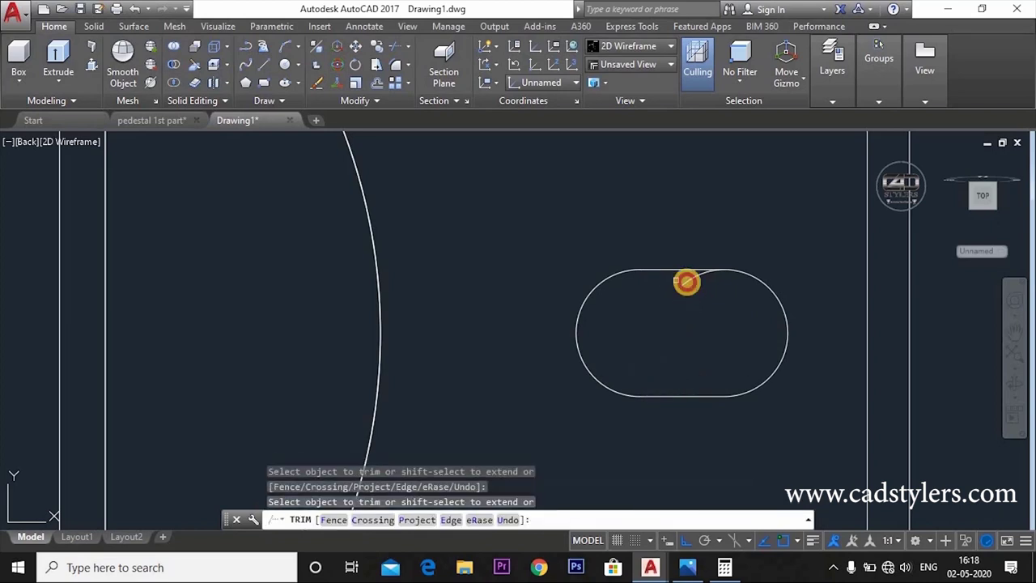
scroll(709, 346, "down", 2)
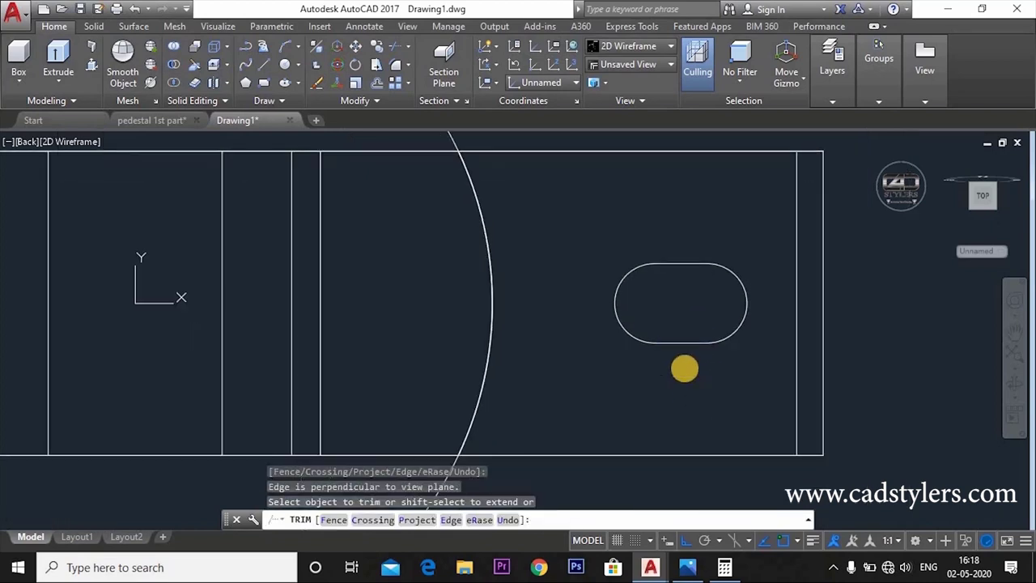
scroll(684, 368, "down", 4)
key("Escape")
Make a first mirror of the slot, then delete the misplaced mirrored copy
type("mi")
key("Return")
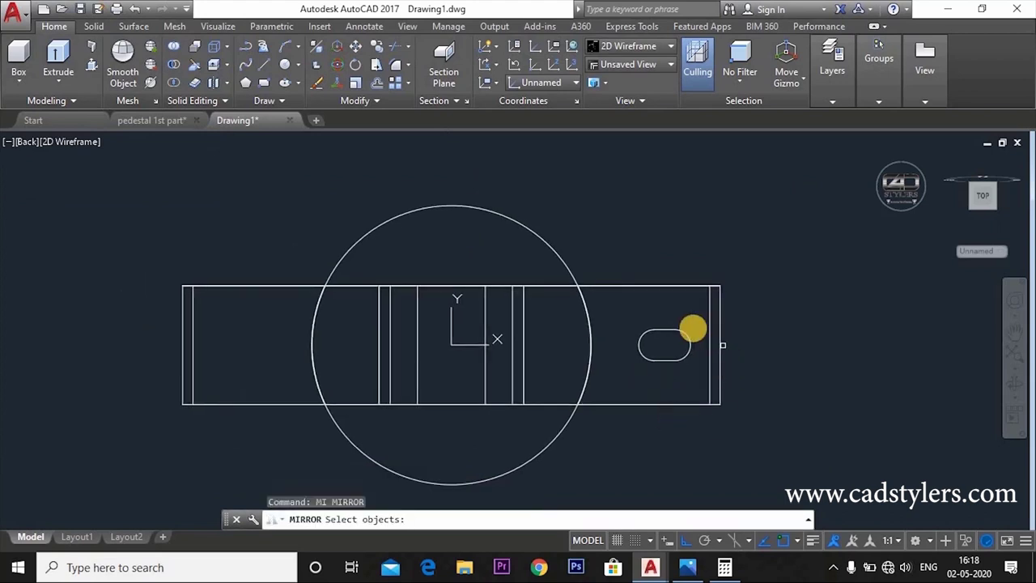
key("Escape")
type("mi")
key("Return")
left_click_drag(724, 279, 638, 372)
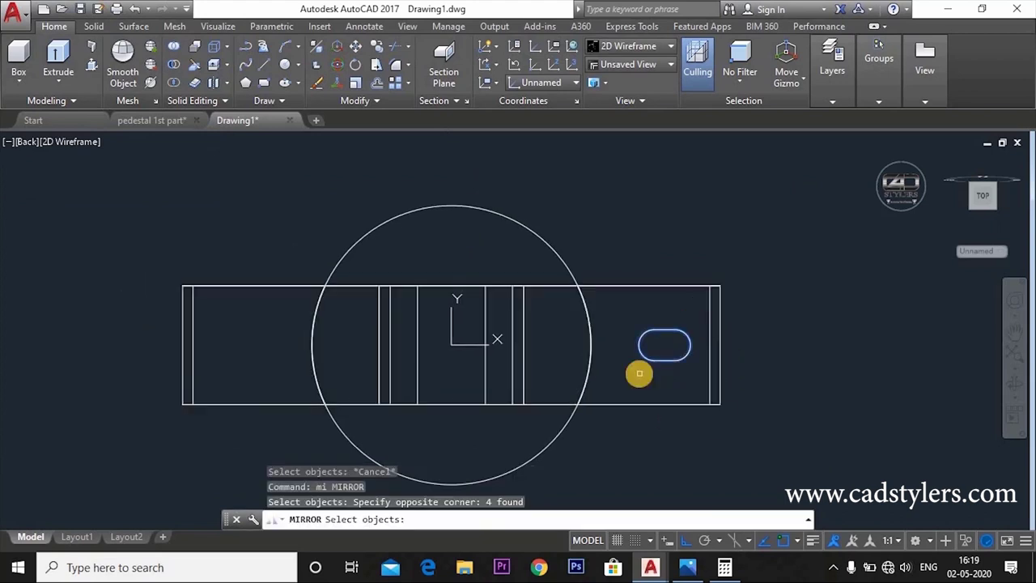
key("Return")
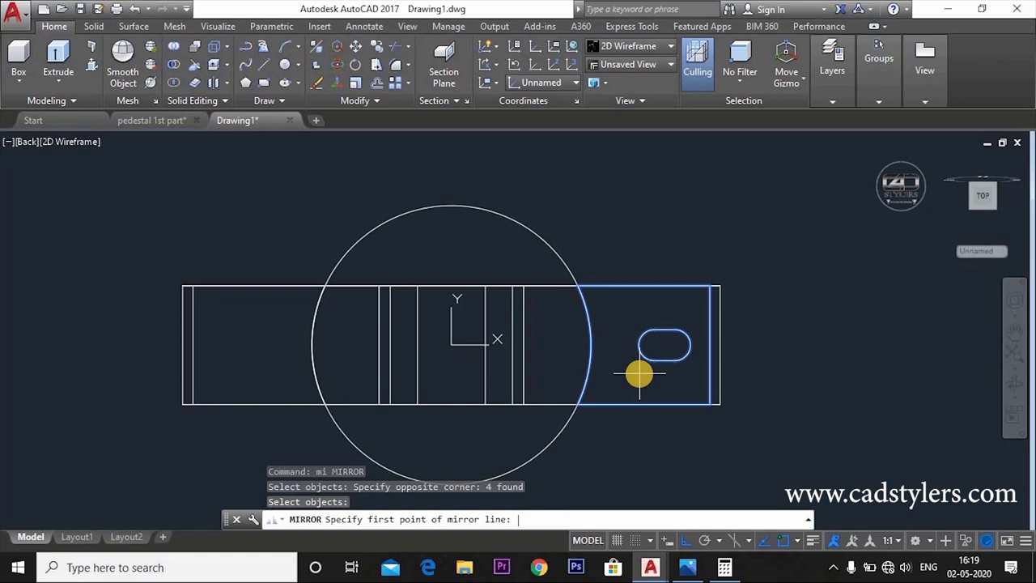
key("Return")
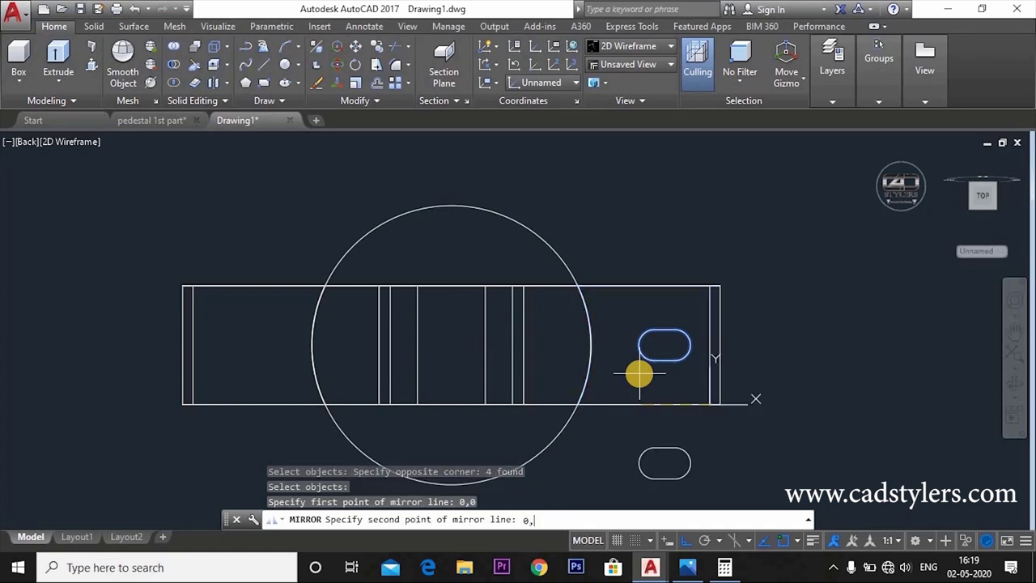
type("10")
key("Return")
key("Return")
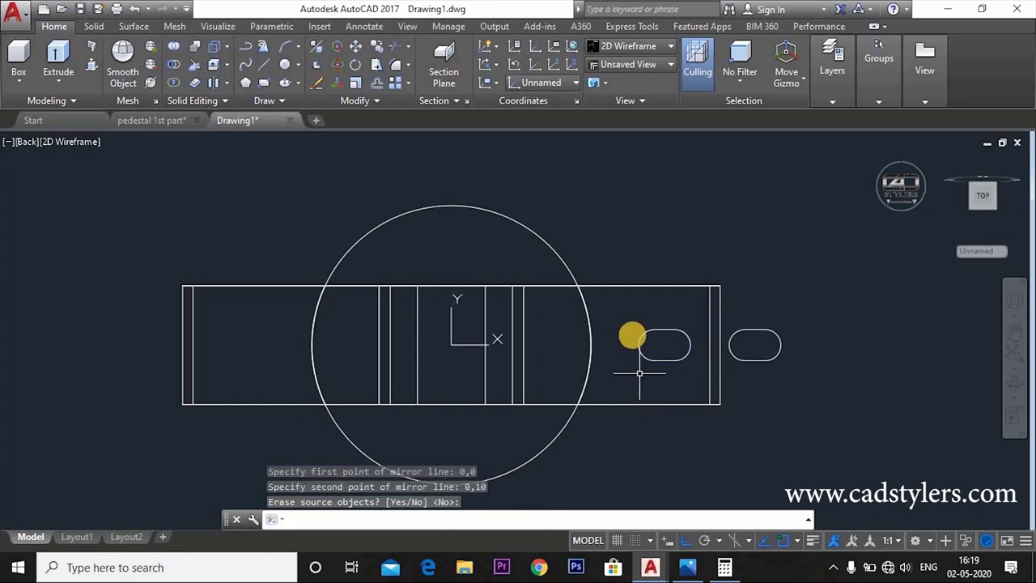
left_click_drag(789, 320, 740, 393)
key("Delete")
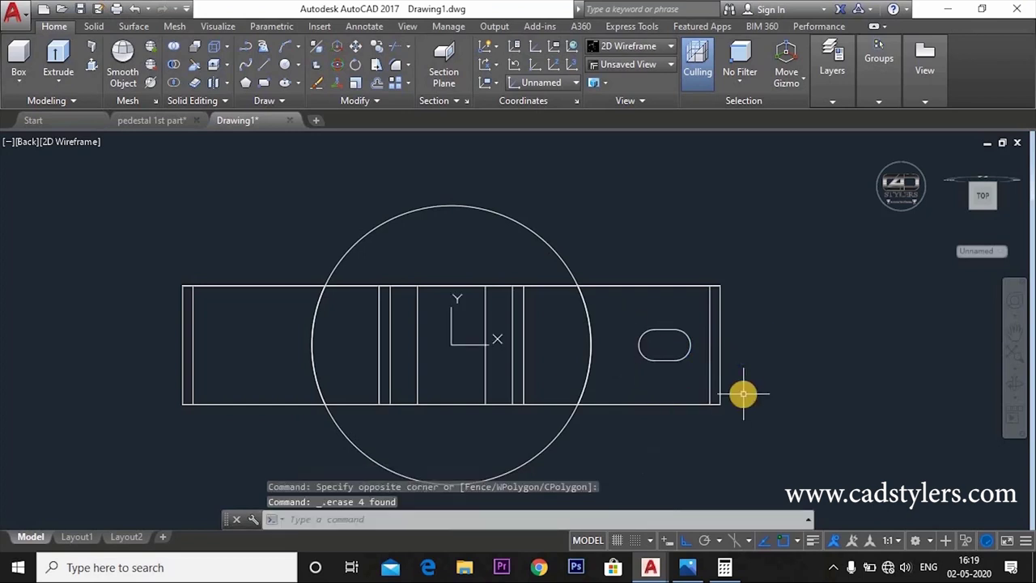
type("m8")
Mirror the slot about a vertical line through 0,0, keeping the original
key("BackSpace")
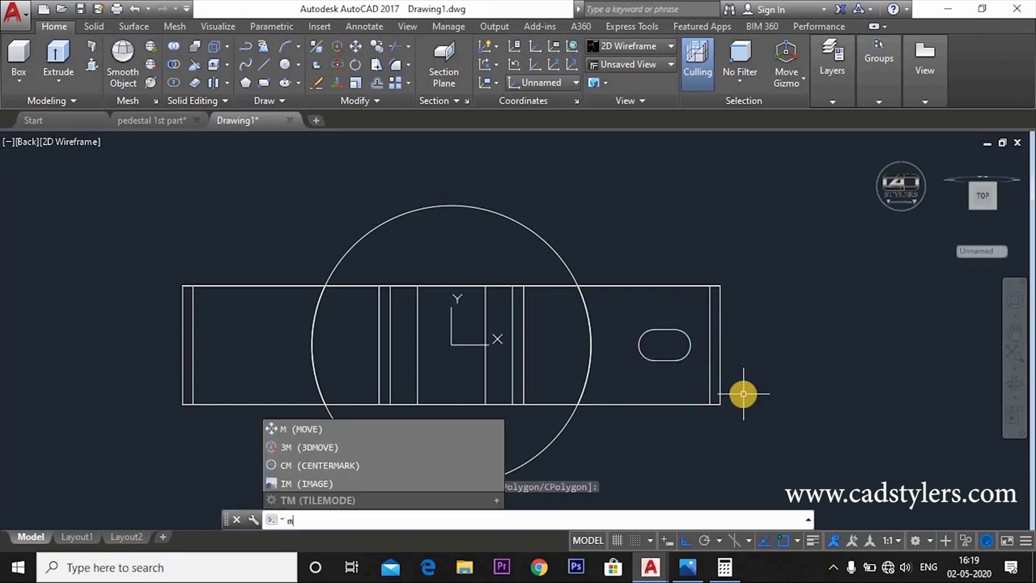
key("BackSpace")
type("immin")
key("Return")
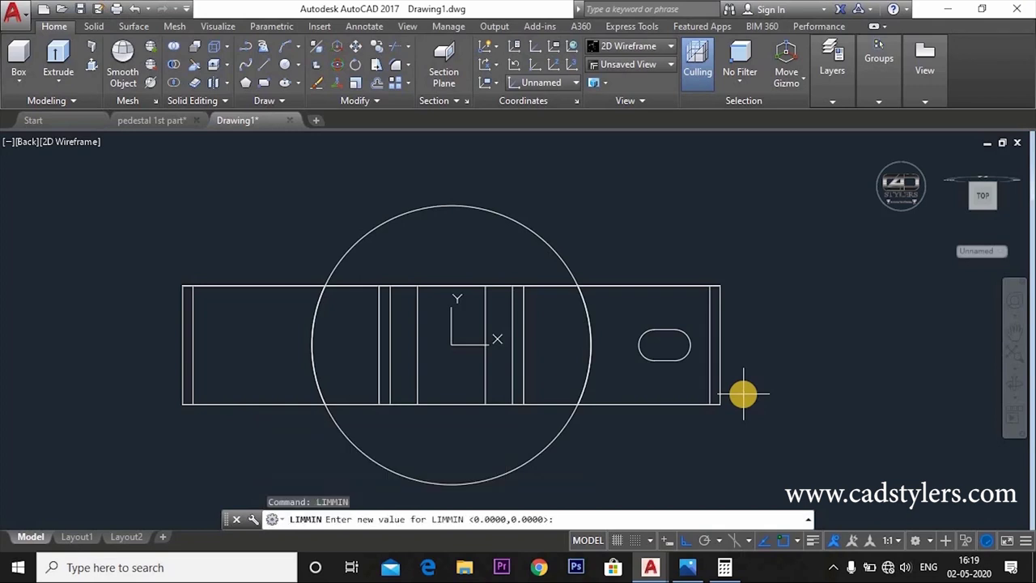
key("Escape")
type("mi")
key("Return")
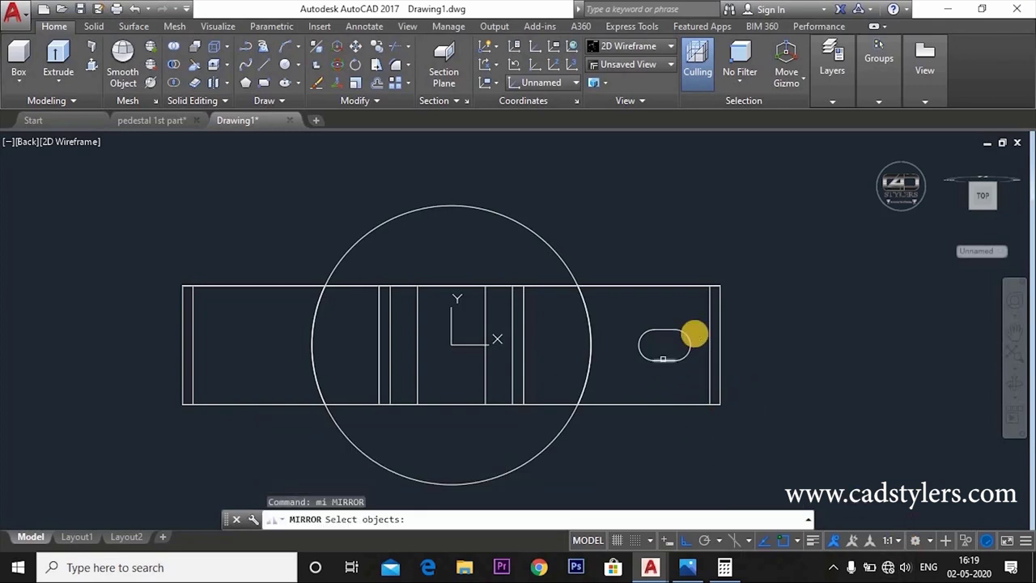
left_click(693, 314)
left_click(631, 380)
key("Return")
type("0")
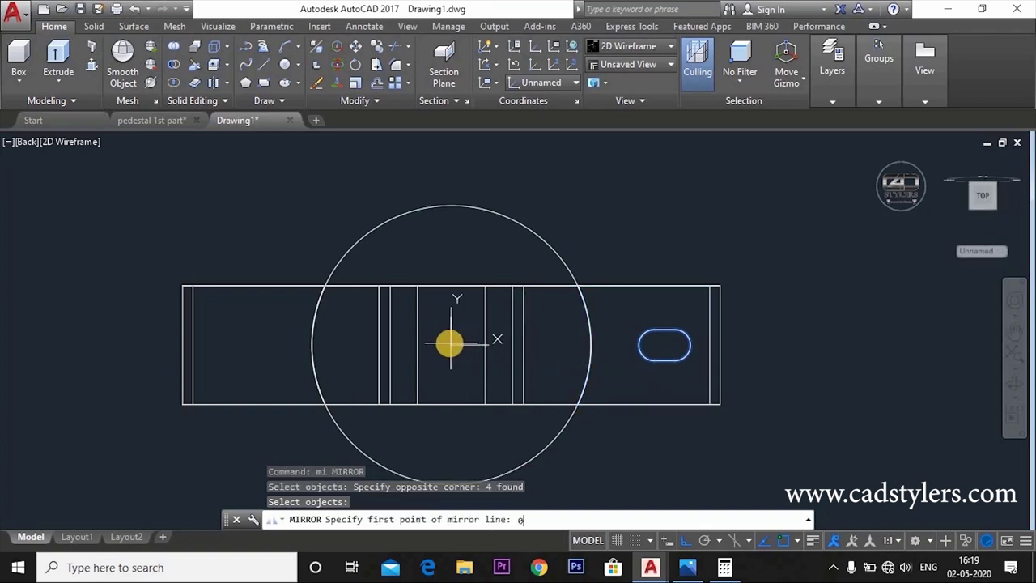
key("Return")
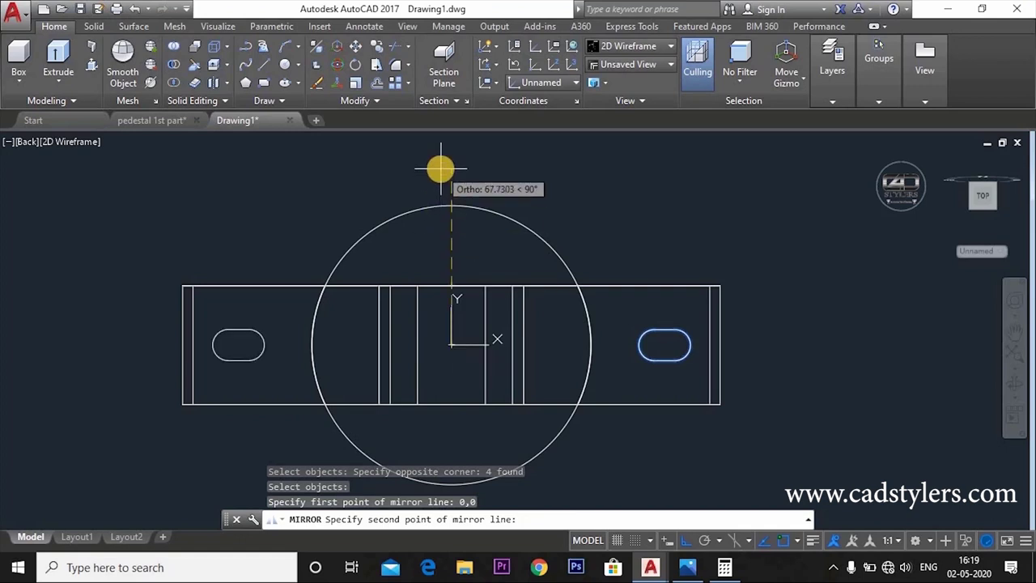
left_click(440, 169)
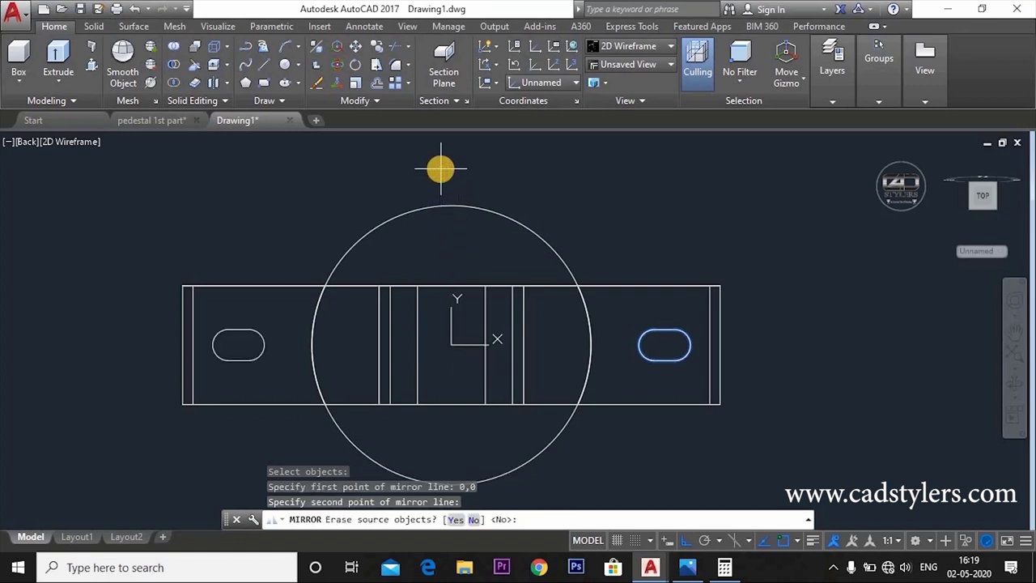
key("Return")
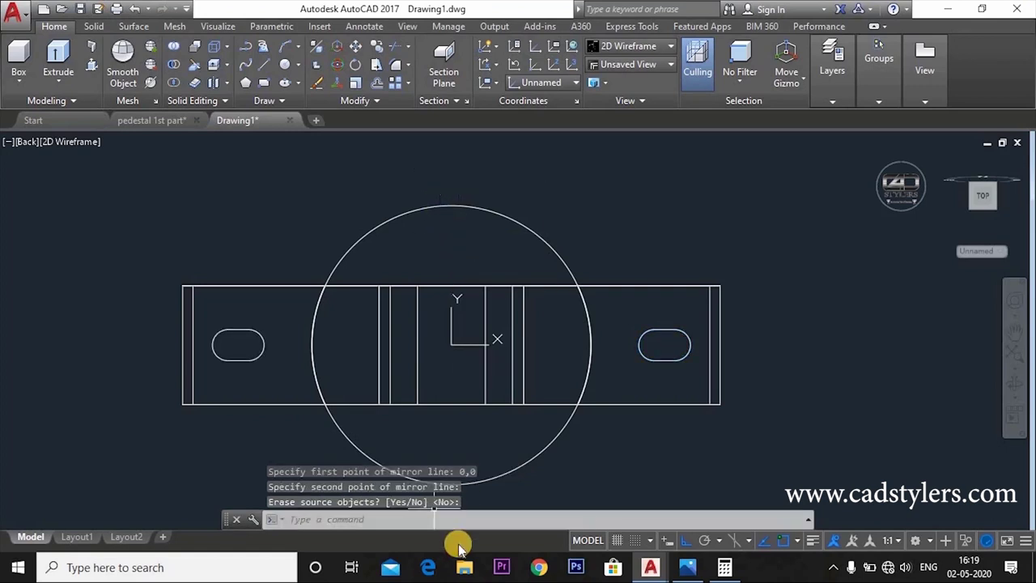
Draw a radius-4 circle centred at 0,0
type("c")
key("Return")
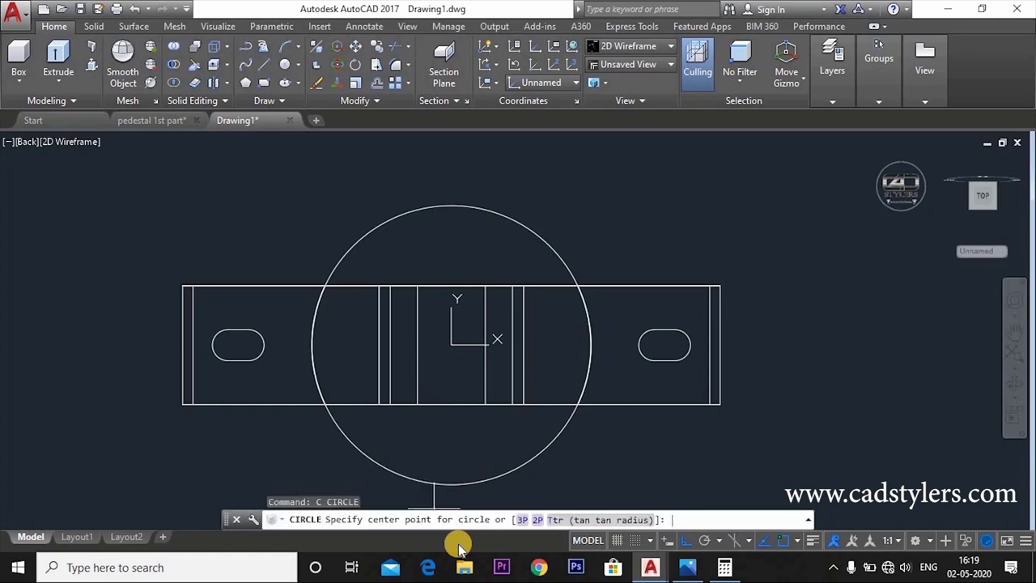
key("Return")
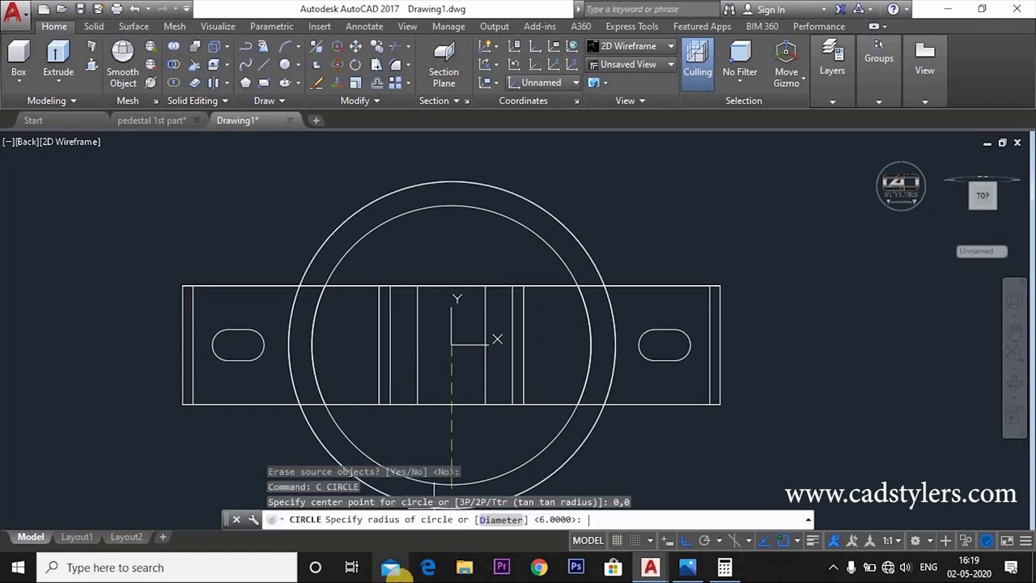
type("4")
key("Return")
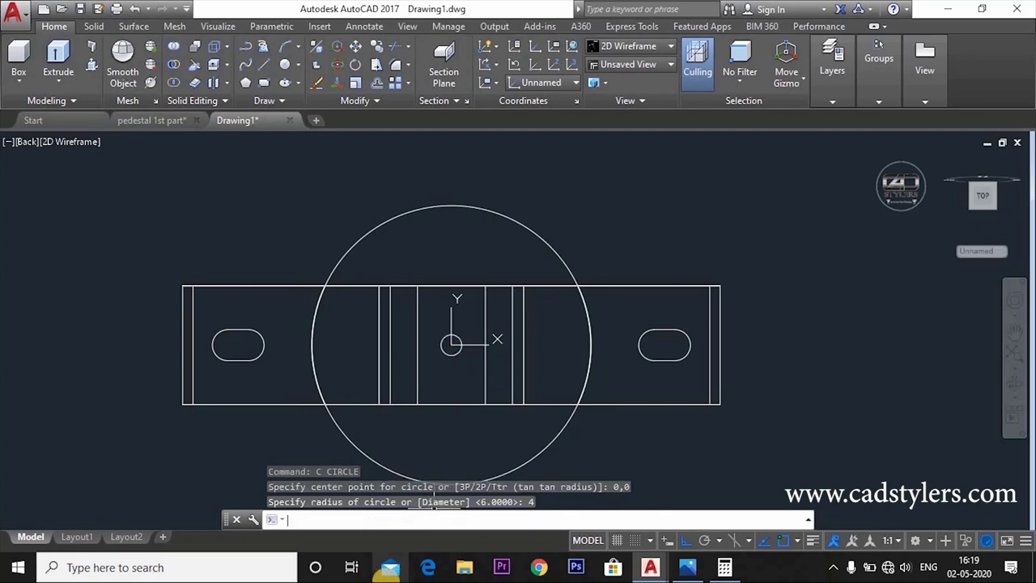
key("Escape")
Orbit into a 3D view and erase the large radius-54 construction circle
mouse_move(672, 467)
middle_mouse_down("shift")
mouse_move(650, 391)
mouse_move(657, 340)
middle_mouse_up("shift")
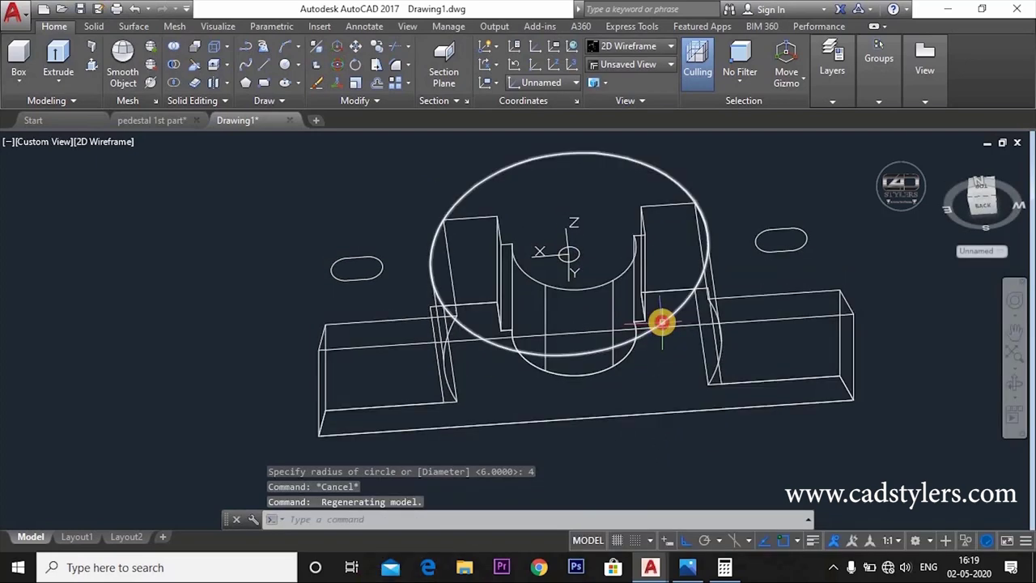
left_click(661, 322)
key("Delete")
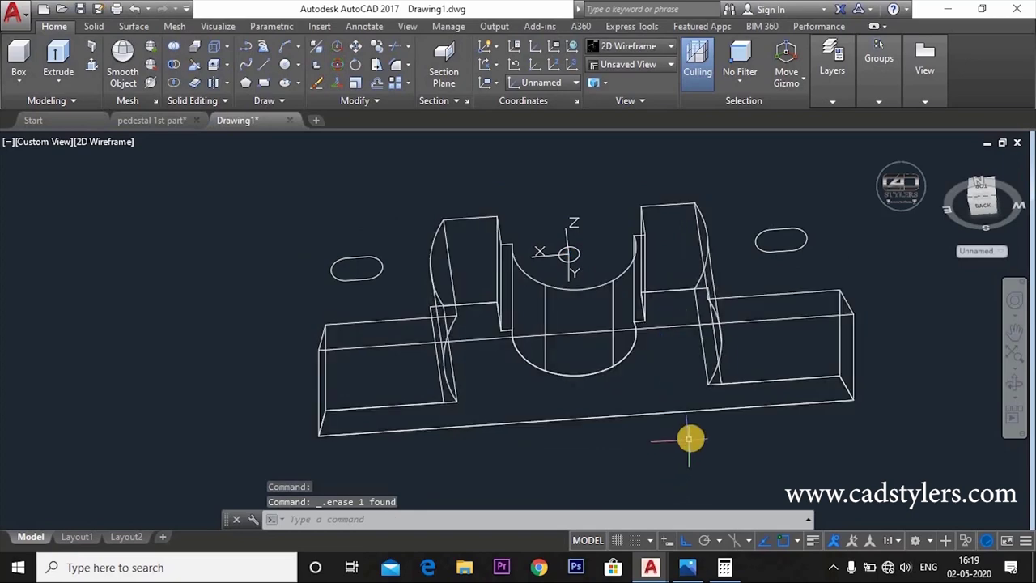
Press-pull the radius-4 circle above the bore down through the casting
mouse_move(689, 438)
middle_mouse_down("shift")
mouse_move(677, 476)
mouse_move(684, 502)
mouse_move(652, 289)
middle_mouse_up("shift")
type("p")
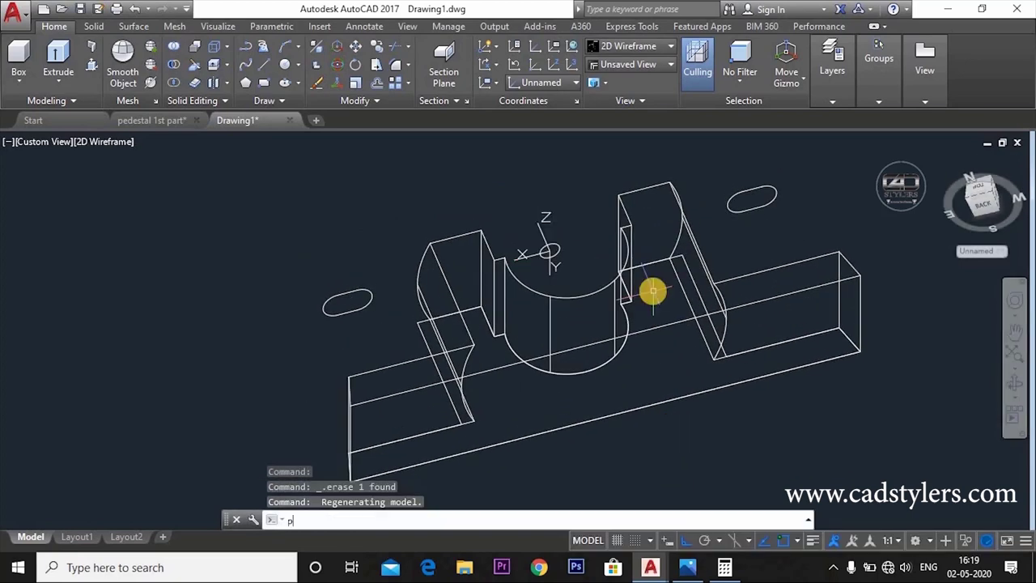
type("s")
key("Return")
left_click(549, 251)
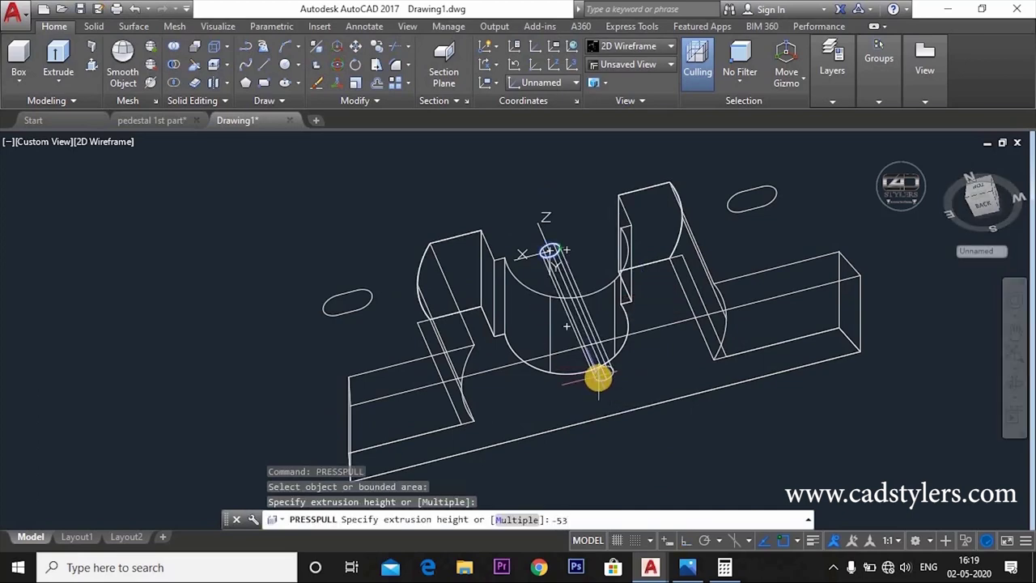
left_click(597, 376)
Press-pull the left and right slot outlines through the base
mouse_move(640, 404)
middle_mouse_down("shift")
mouse_move(631, 325)
mouse_move(574, 513)
middle_mouse_up("shift")
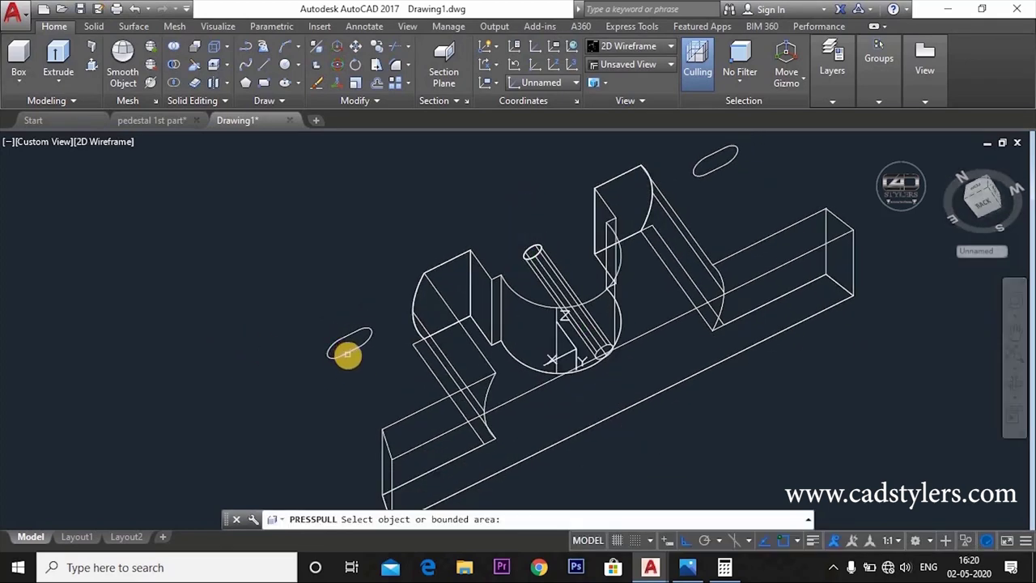
middle_click_drag(347, 354, 351, 296)
left_click(358, 287)
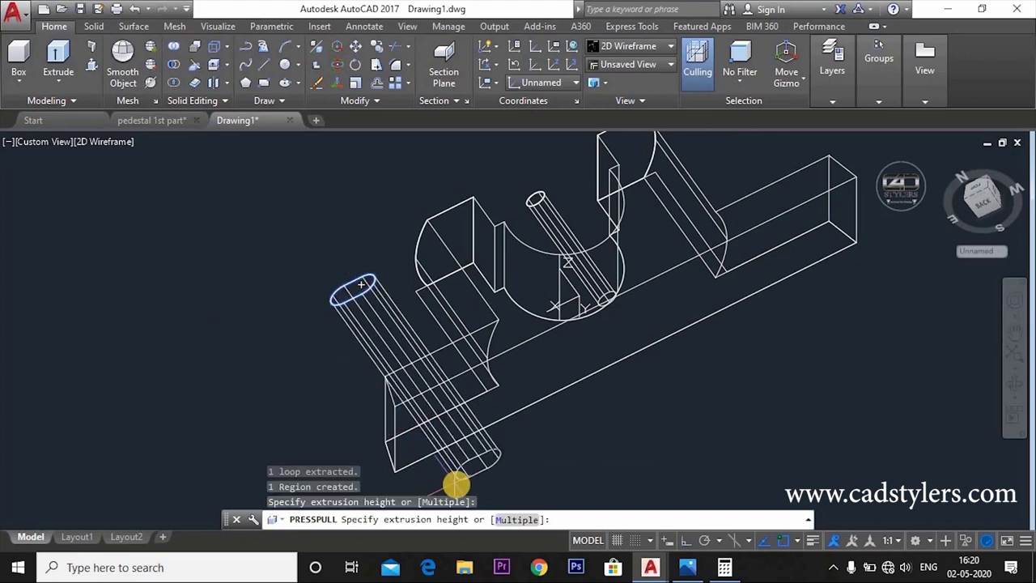
left_click(457, 486)
middle_click_drag(659, 423, 493, 481)
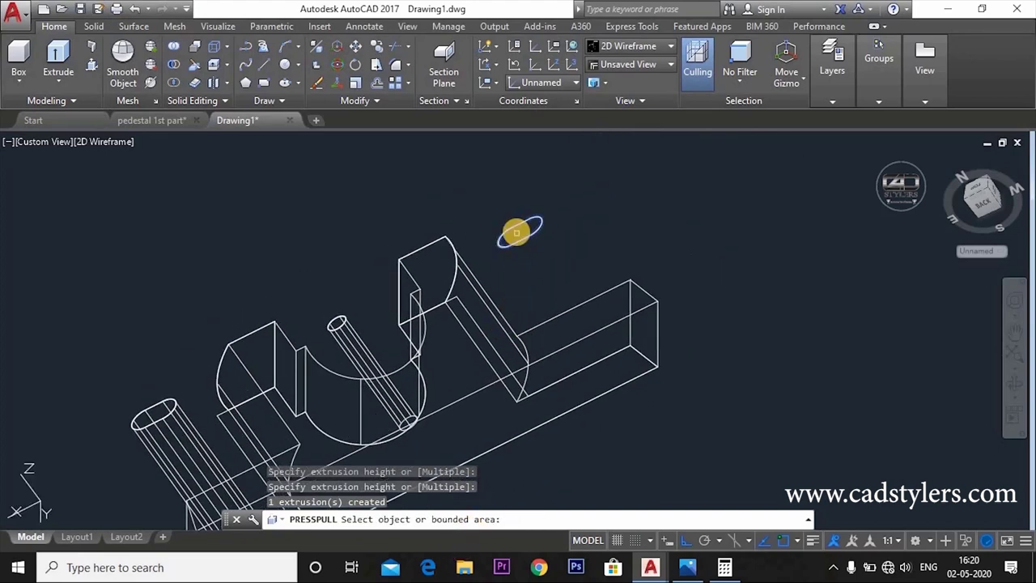
left_click(516, 233)
left_click(633, 434)
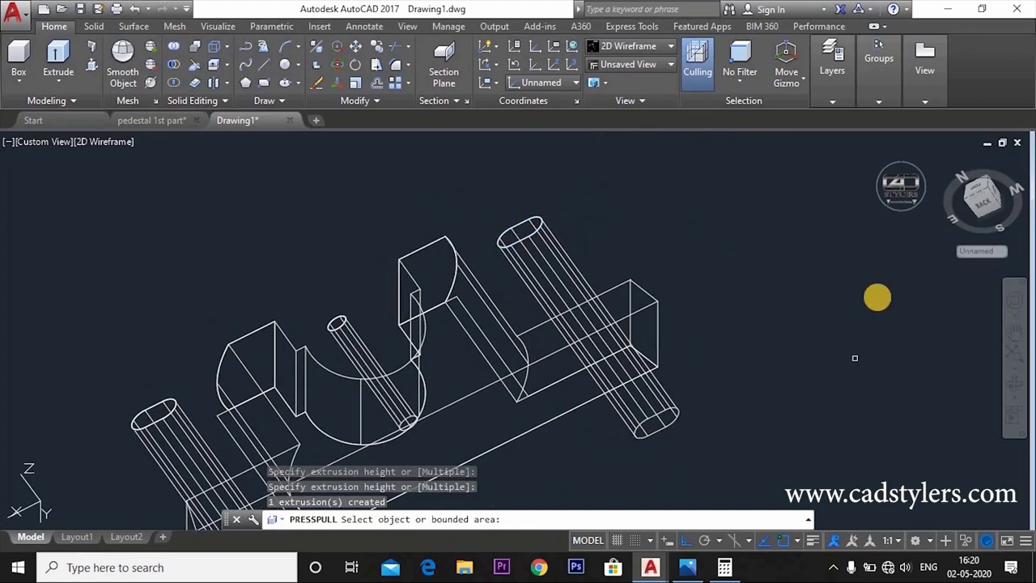
middle_click_drag(877, 297, 828, 291)
key("Return")
middle_click_drag(767, 324, 736, 258)
key("Escape")
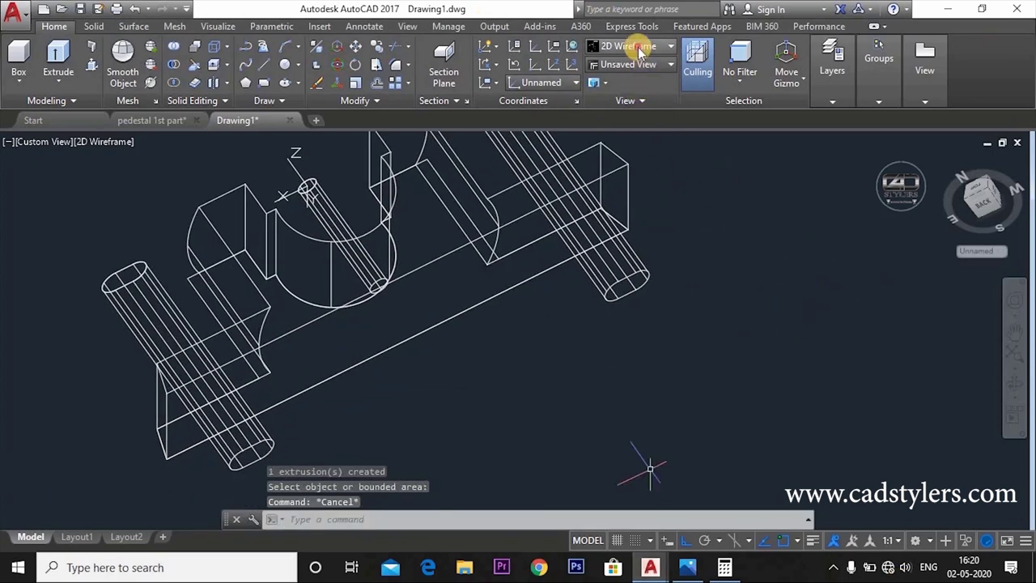
Switch to Conceptual visual style and pick the casting as the solid to subtract from
left_click(639, 47)
left_click(682, 93)
type("sub")
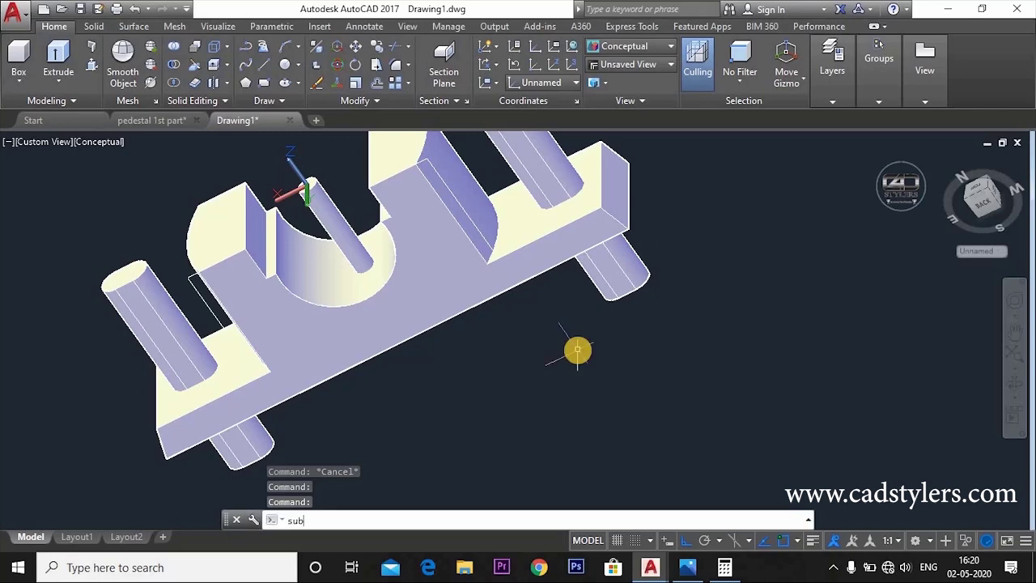
key("Return")
scroll(558, 350, "down", 3)
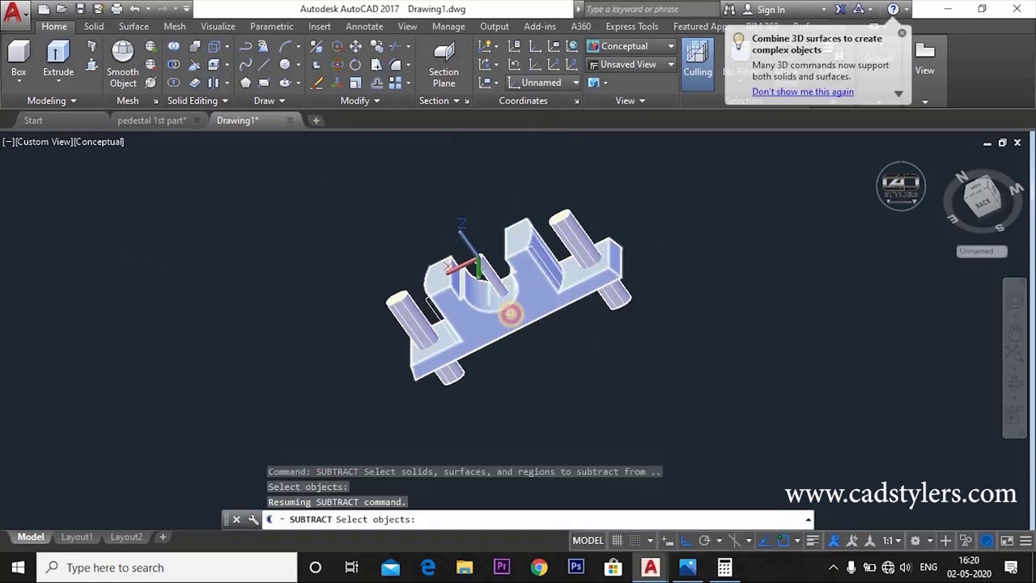
left_click(510, 314)
key("Return")
Subtract the central cylinder and both slot solids from the casting
scroll(485, 291, "up", 5)
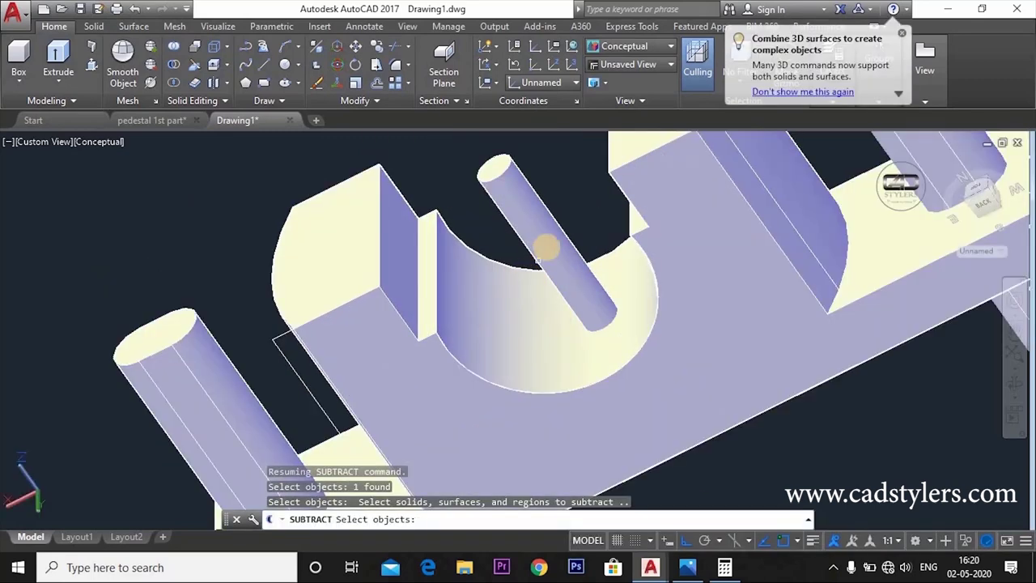
left_click(544, 247)
scroll(544, 248, "down", 5)
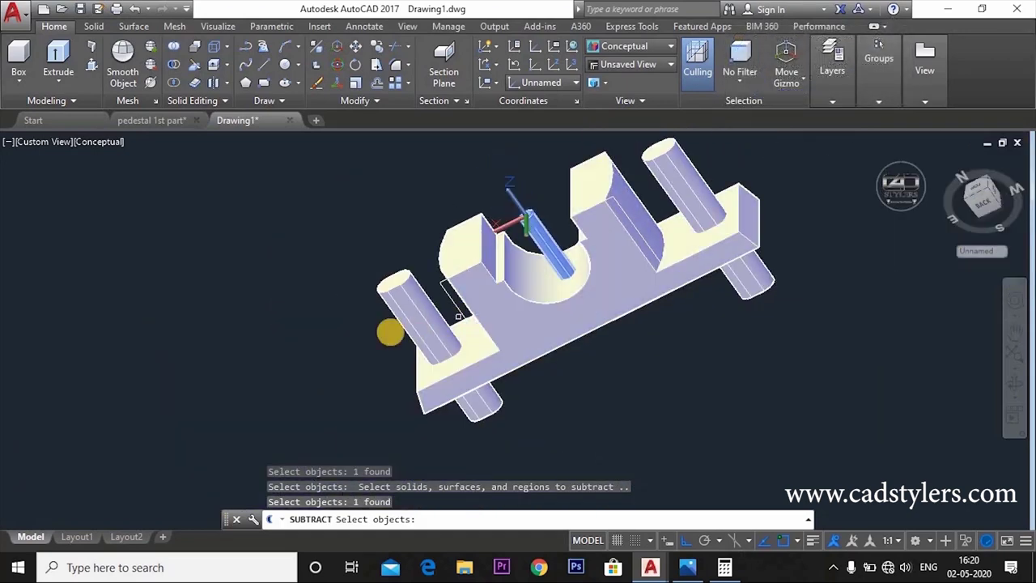
left_click(419, 315)
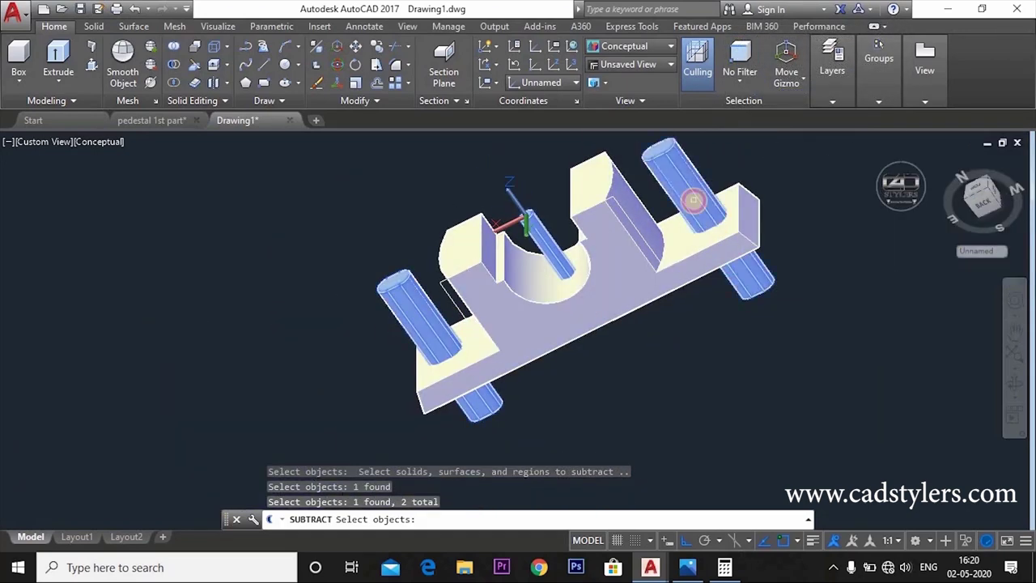
left_click(693, 202)
key("Return")
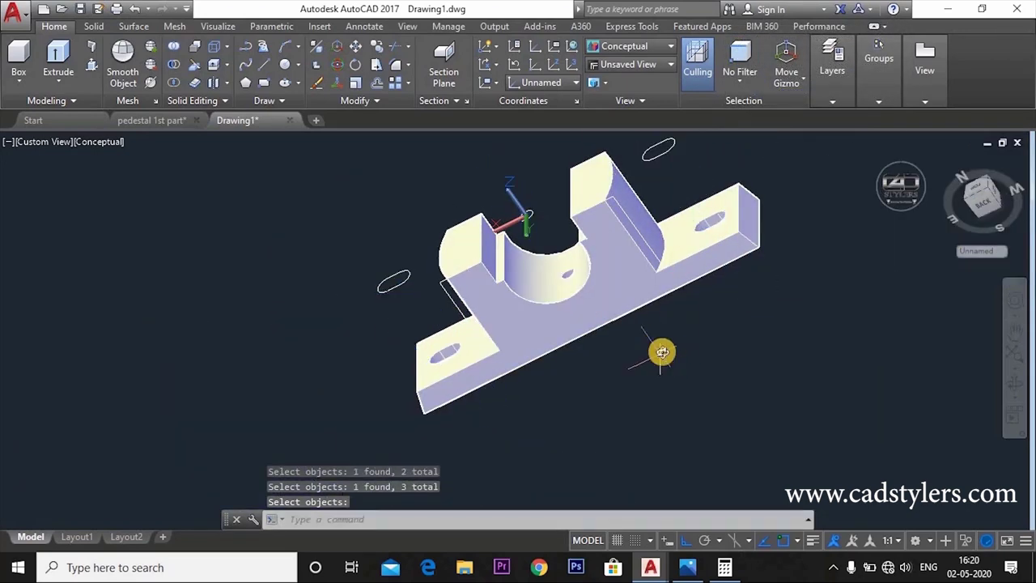
mouse_move(663, 351)
middle_mouse_down("shift")
mouse_move(683, 443)
mouse_move(724, 307)
mouse_move(728, 382)
mouse_move(719, 219)
middle_mouse_up("shift")
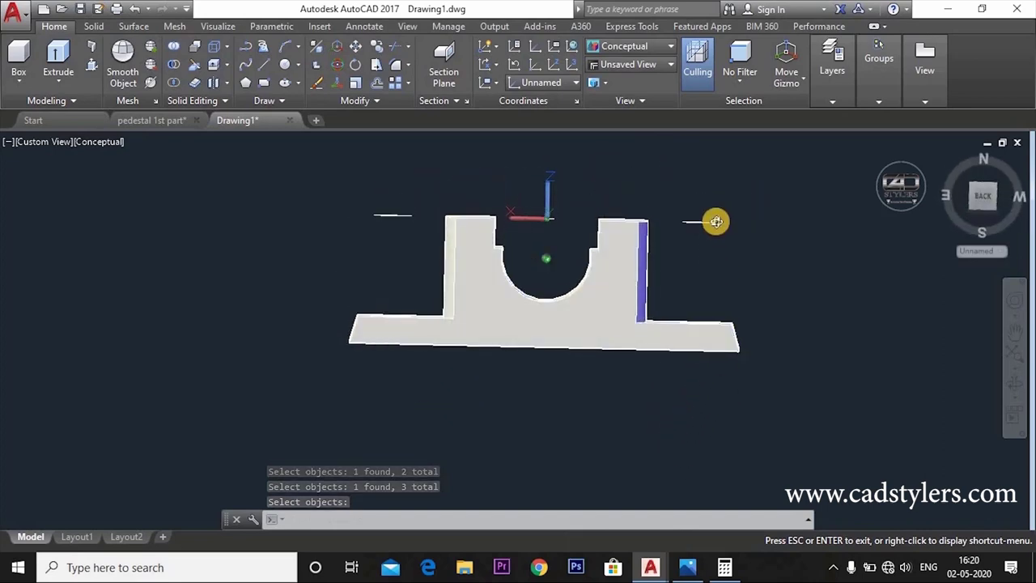
key("Return")
mouse_move(607, 369)
middle_mouse_down("shift")
mouse_move(603, 354)
mouse_move(441, 399)
mouse_move(540, 452)
mouse_move(643, 462)
mouse_move(640, 423)
mouse_move(696, 412)
mouse_move(550, 394)
middle_mouse_up("shift")
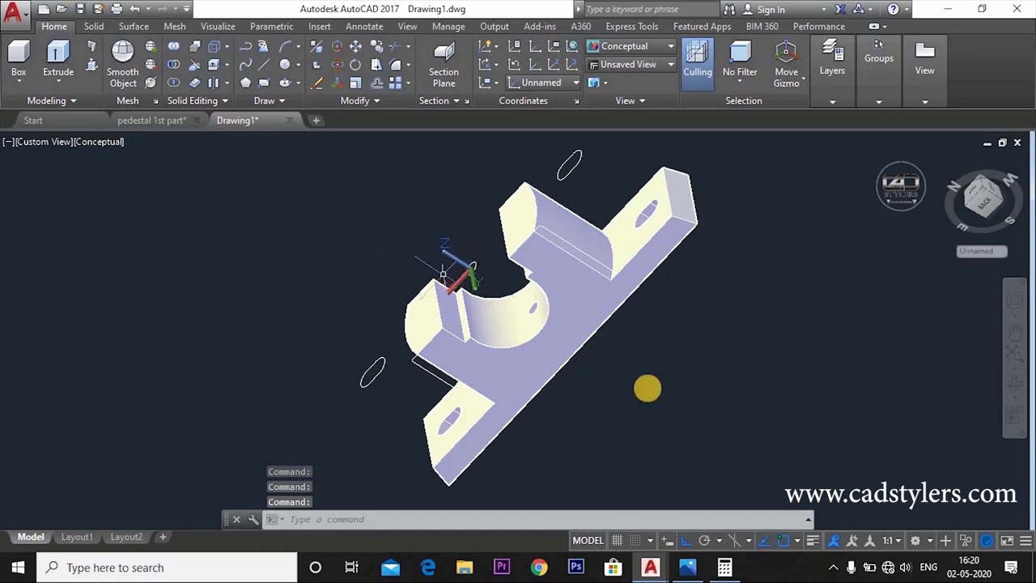
mouse_move(640, 399)
middle_mouse_down("ctrl+shift")
mouse_move(551, 307)
mouse_move(602, 335)
mouse_move(602, 323)
middle_mouse_up("ctrl+shift")
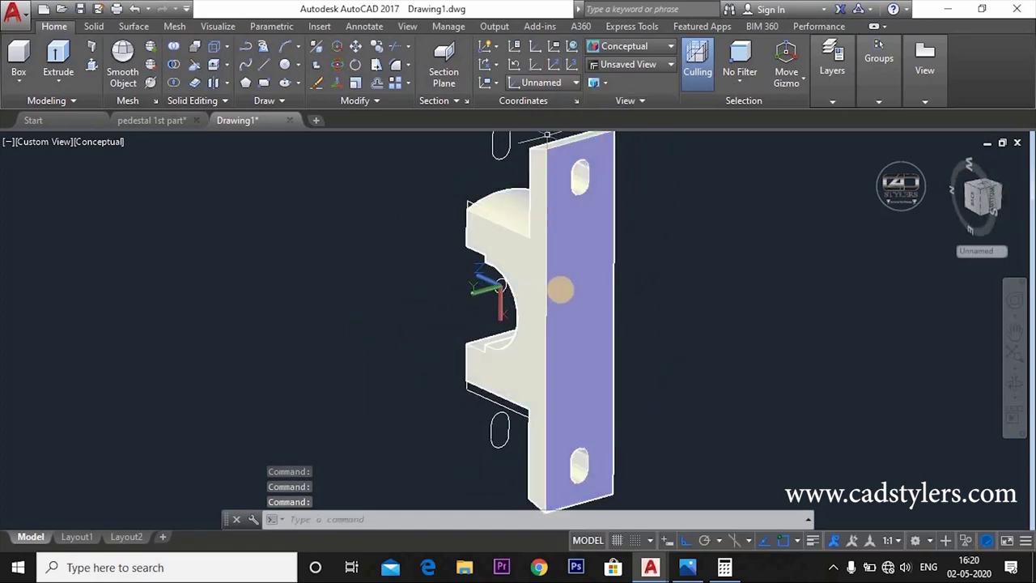
mouse_move(586, 300)
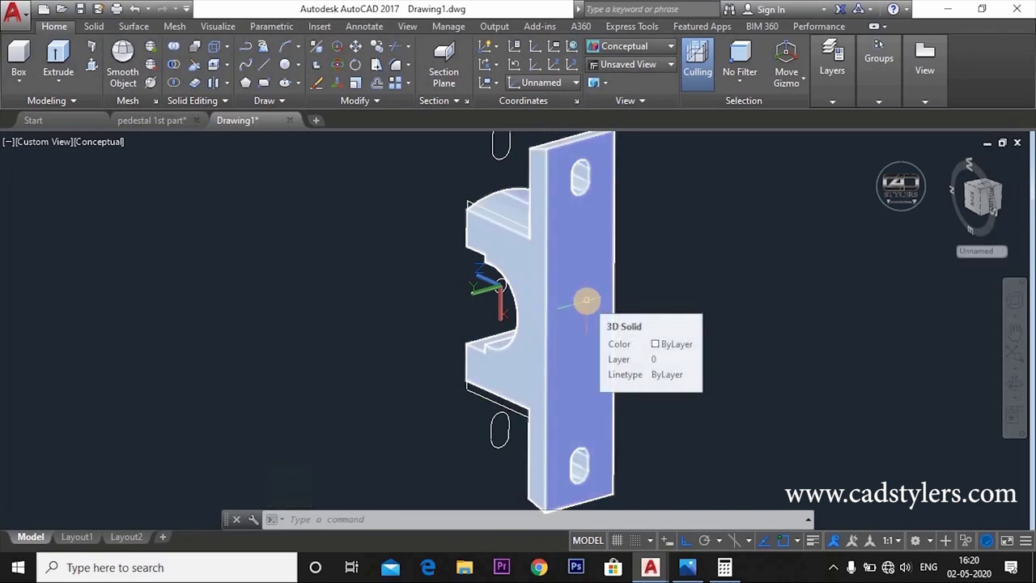
mouse_move(650, 307)
middle_mouse_down("ctrl+shift")
mouse_move(710, 310)
mouse_move(474, 291)
middle_mouse_up("ctrl+shift")
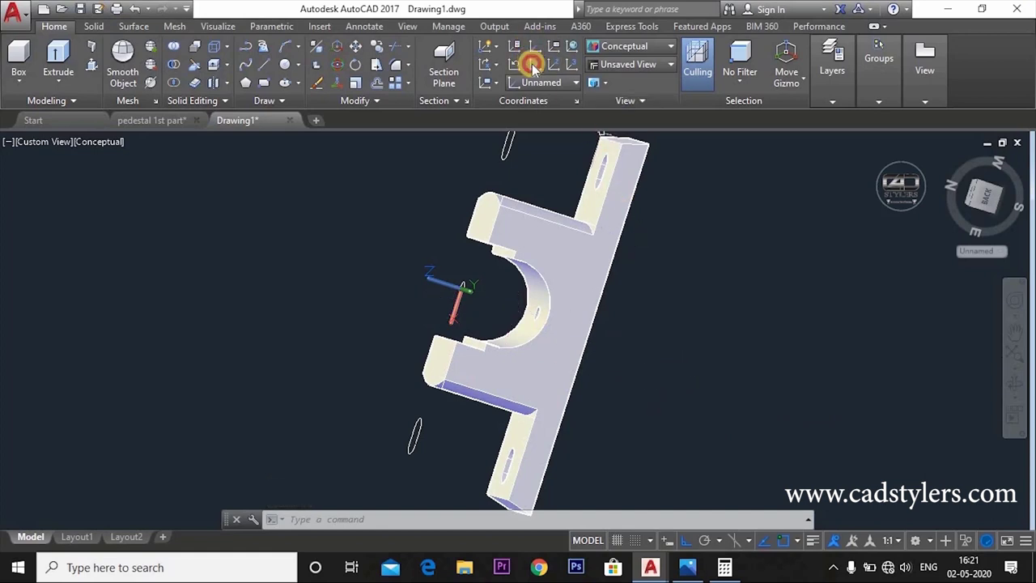
Move the UCS origin by 0,0,68, then back by 0,0,-68
left_click(530, 64)
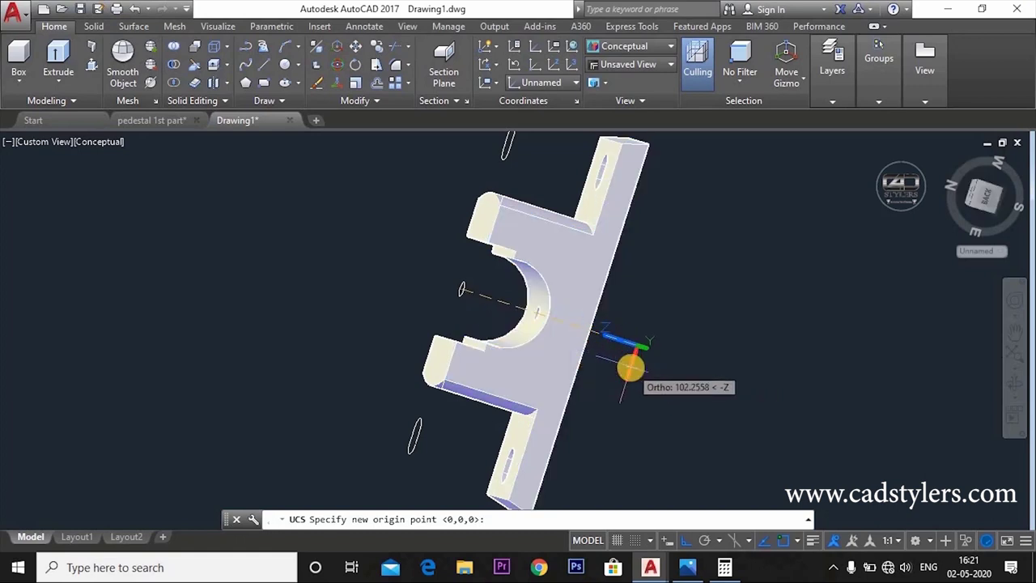
type("0,0,68")
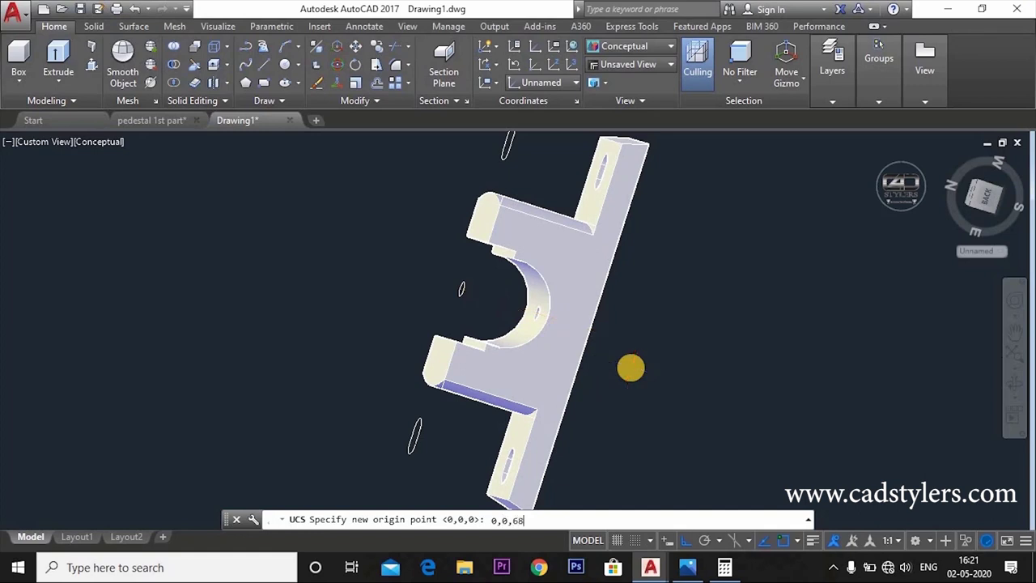
key("Return")
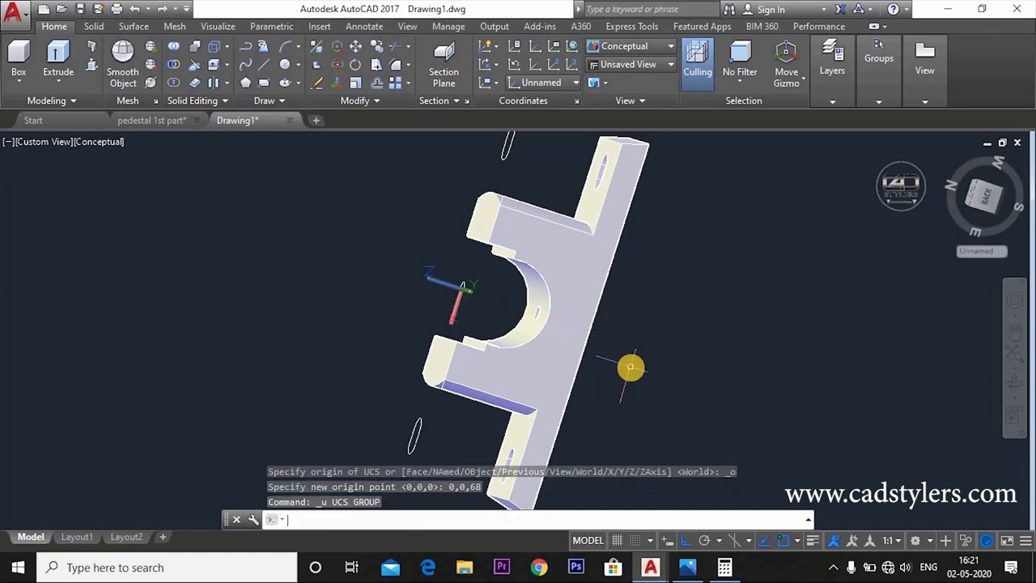
left_click(534, 64)
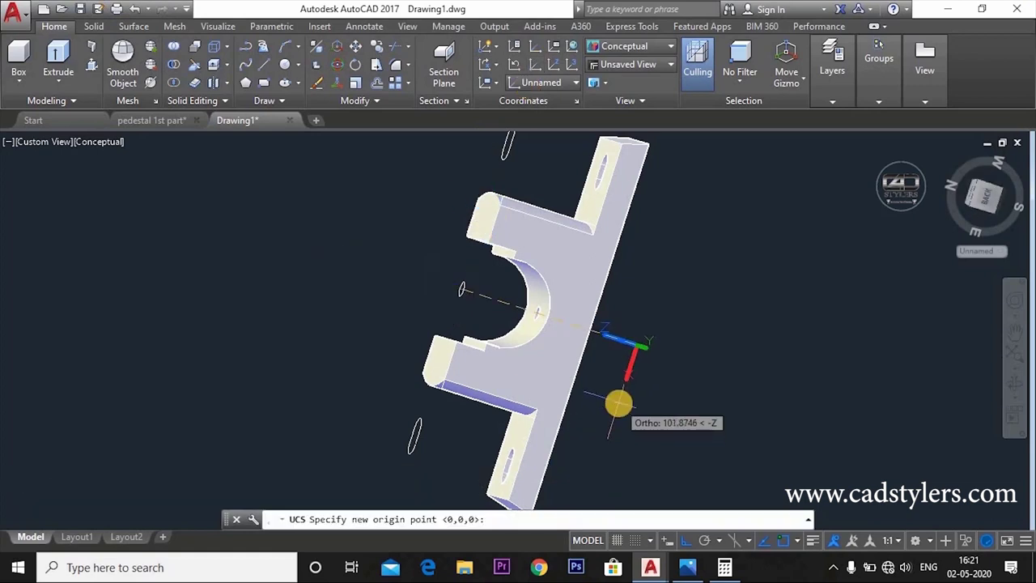
type("0,0,-68")
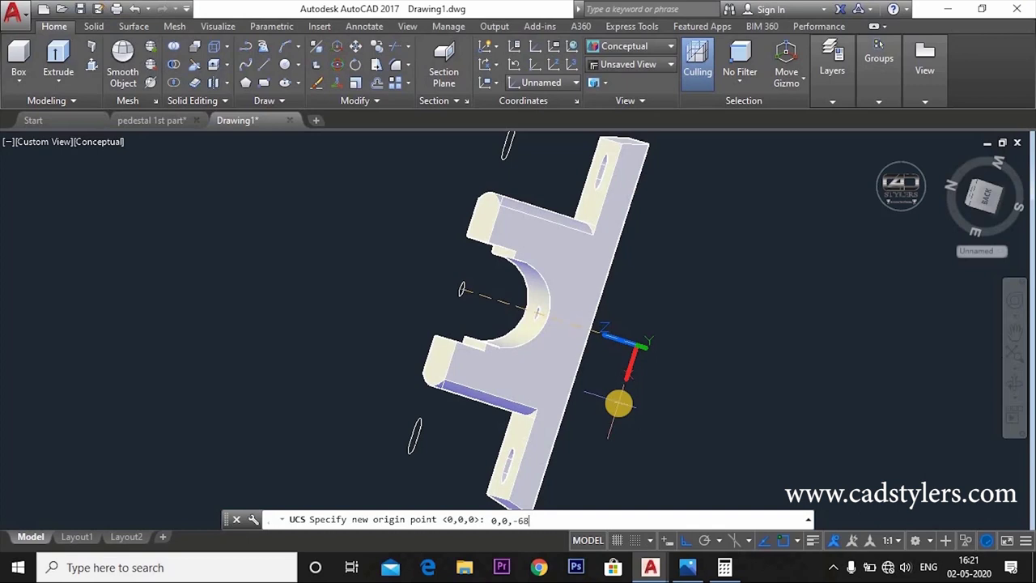
key("Return")
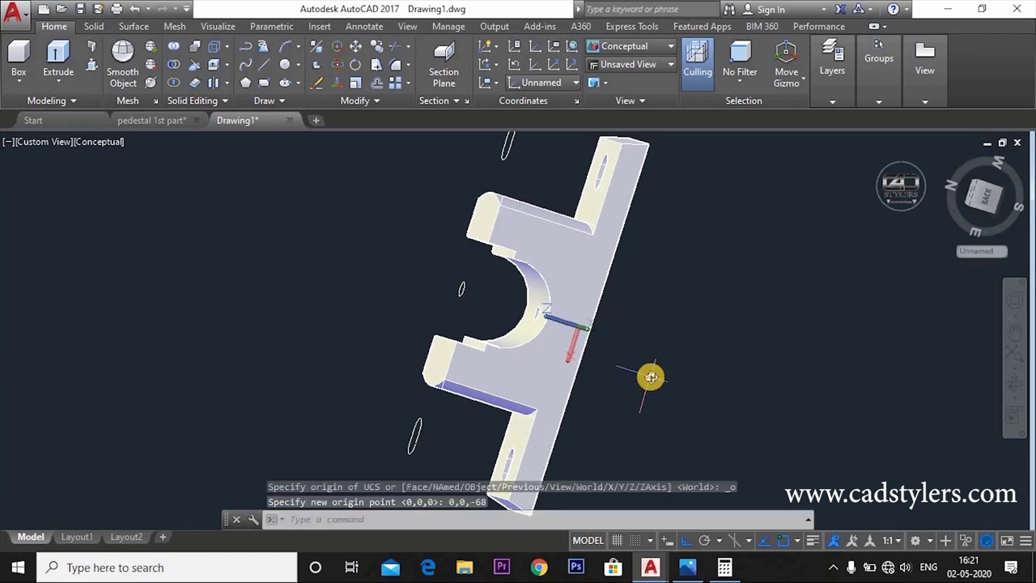
Set a straight front view, align the UCS to the view, and use 2D Wireframe
mouse_move(651, 376)
middle_mouse_down("shift")
mouse_move(639, 322)
mouse_move(615, 389)
mouse_move(583, 412)
mouse_move(933, 259)
middle_mouse_up("shift")
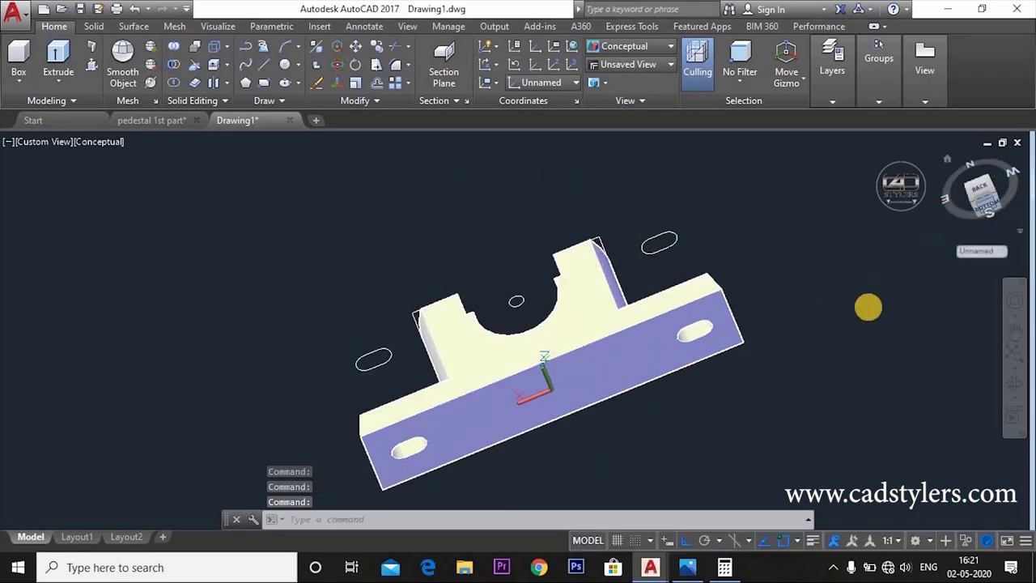
left_click(981, 215)
middle_click_drag(640, 412, 689, 414)
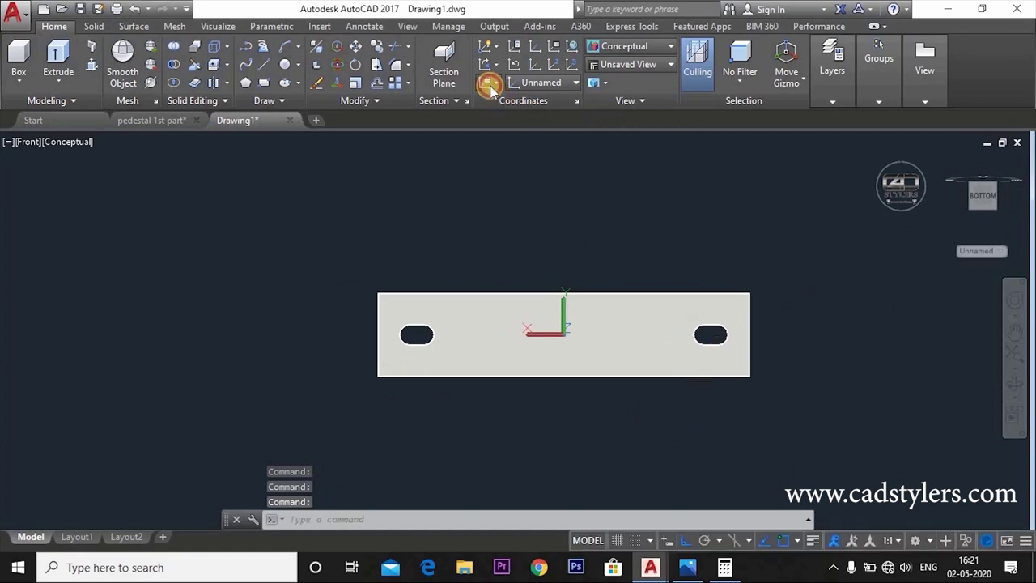
left_click(489, 86)
left_click(492, 114)
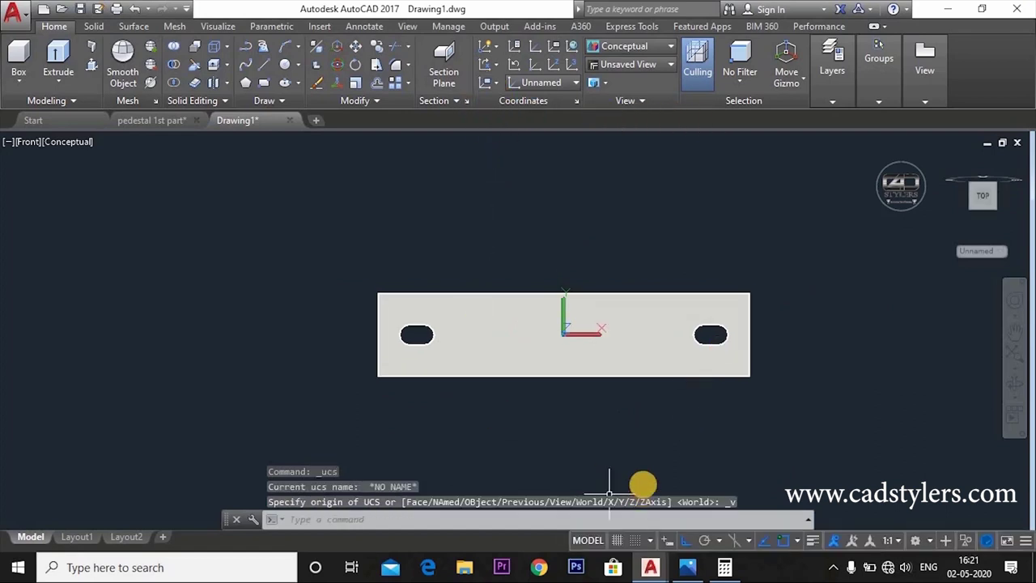
left_click(639, 49)
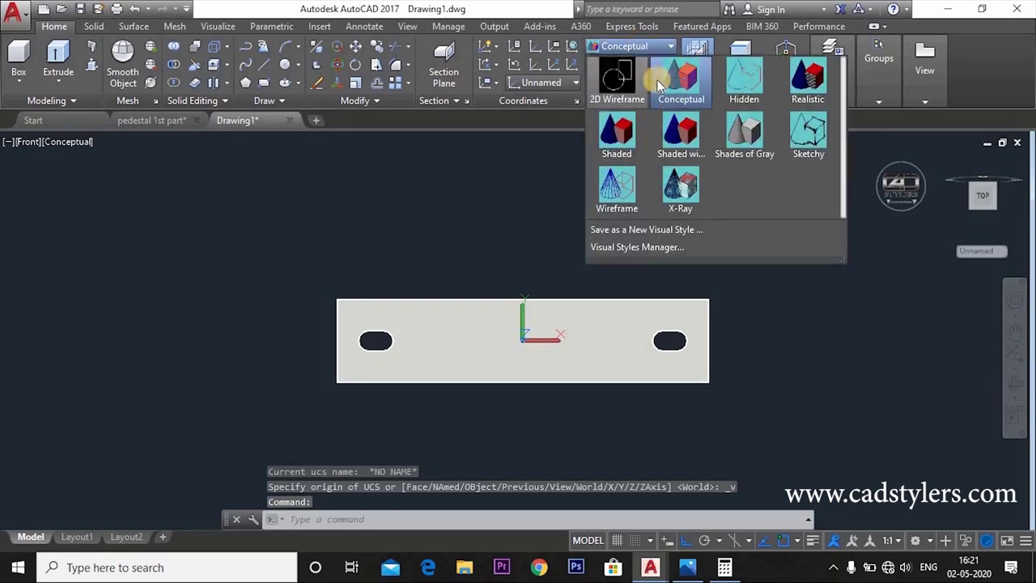
left_click(599, 78)
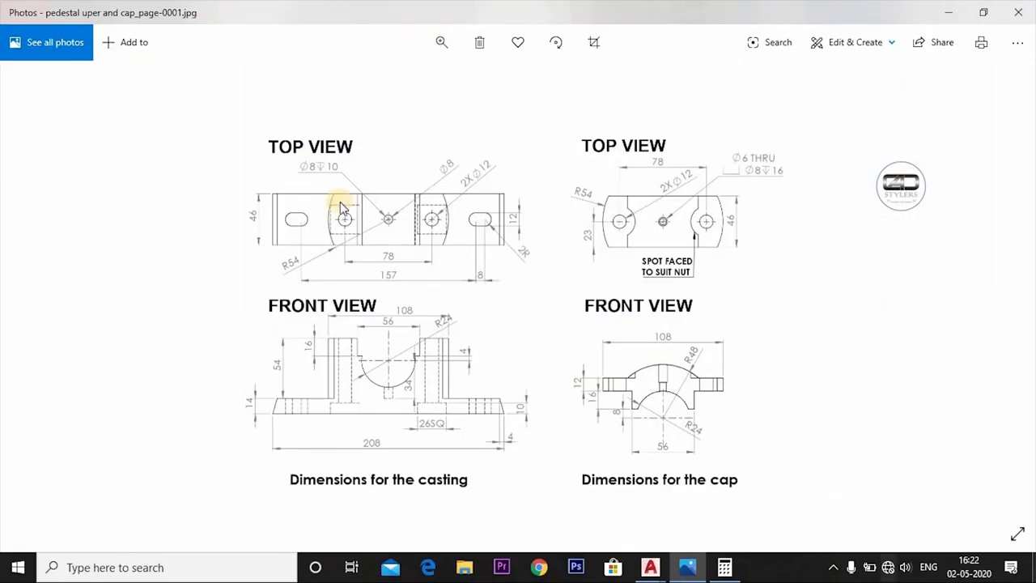
left_click(413, 220)
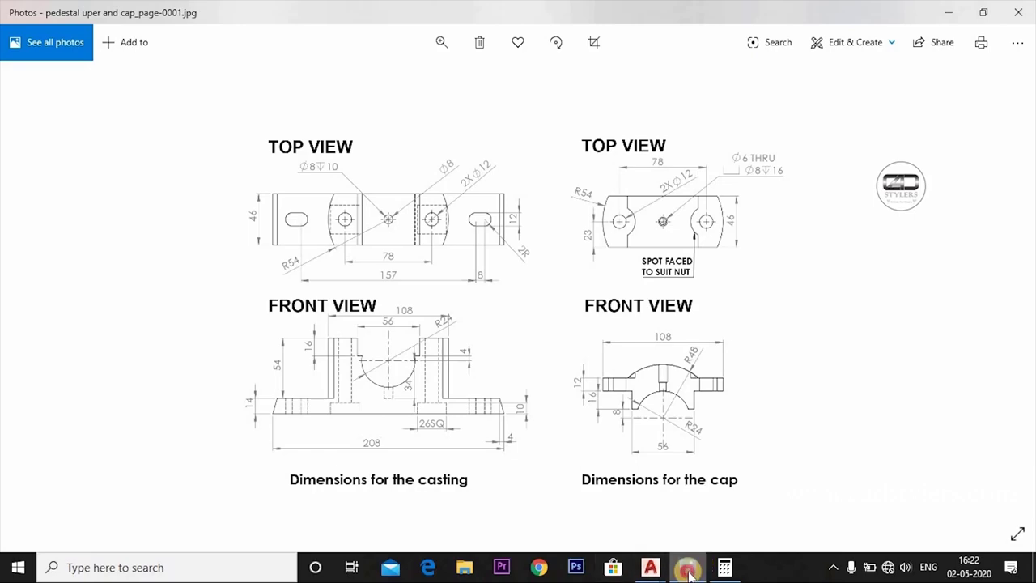
left_click(688, 570)
left_click(687, 567)
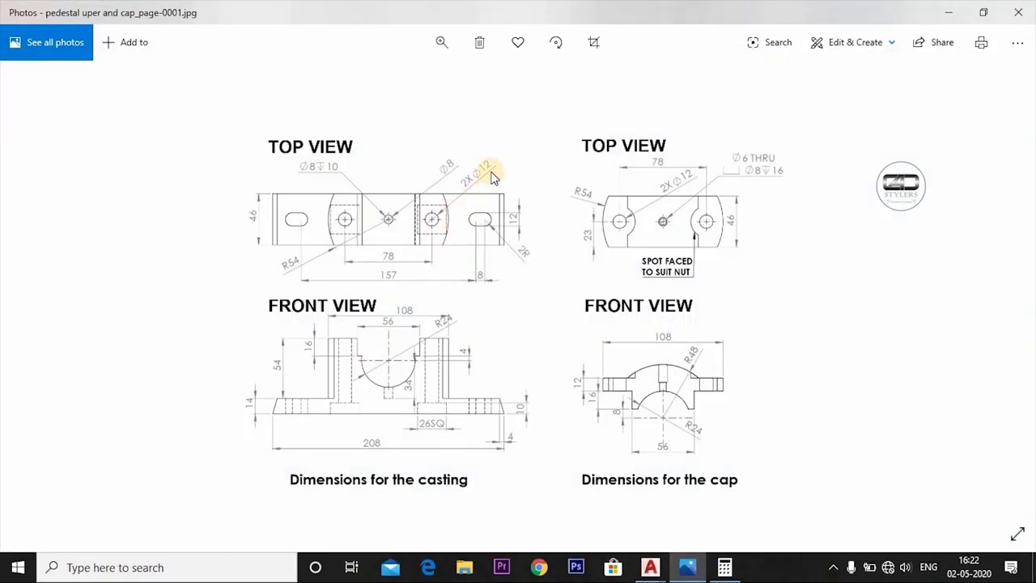
left_click(687, 567)
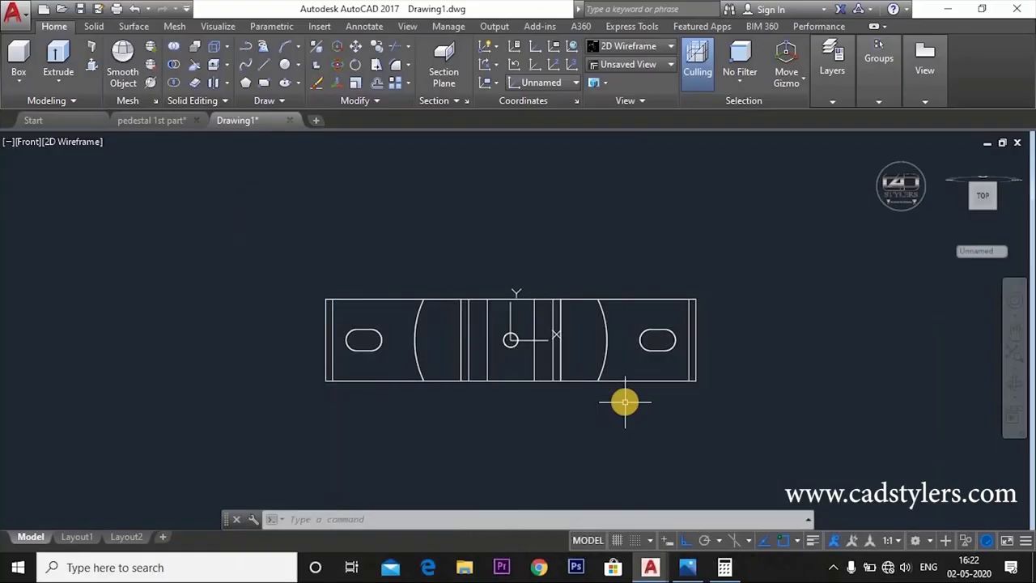
Draw a radius-6 circle centred at 39,0
type("cn")
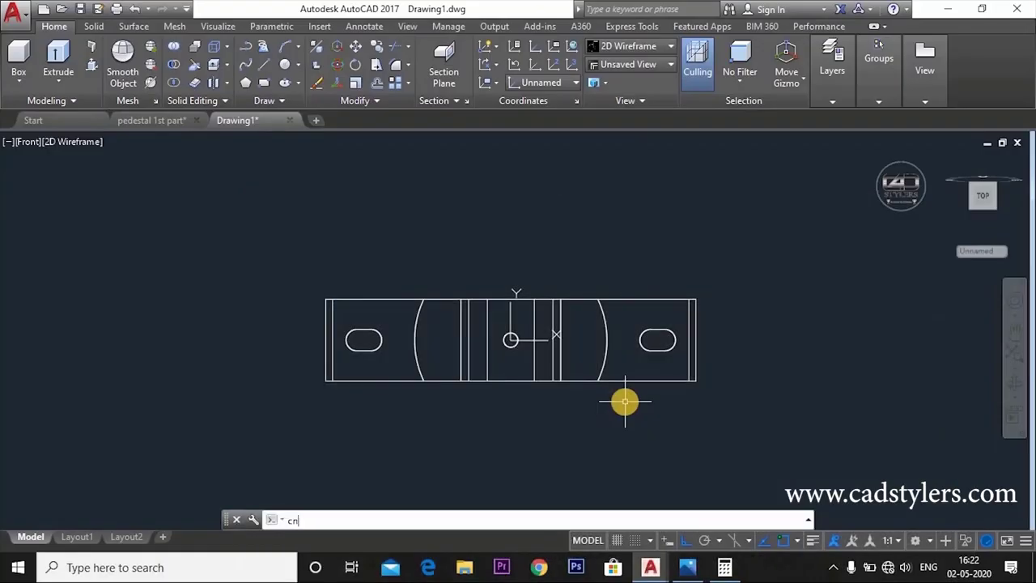
key("BackSpace")
key("Return")
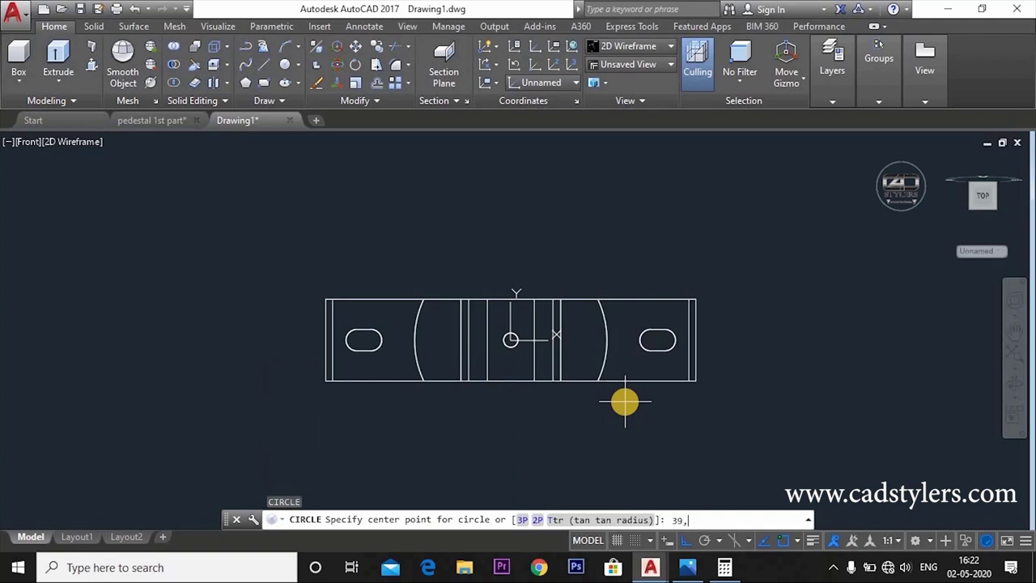
key("Return")
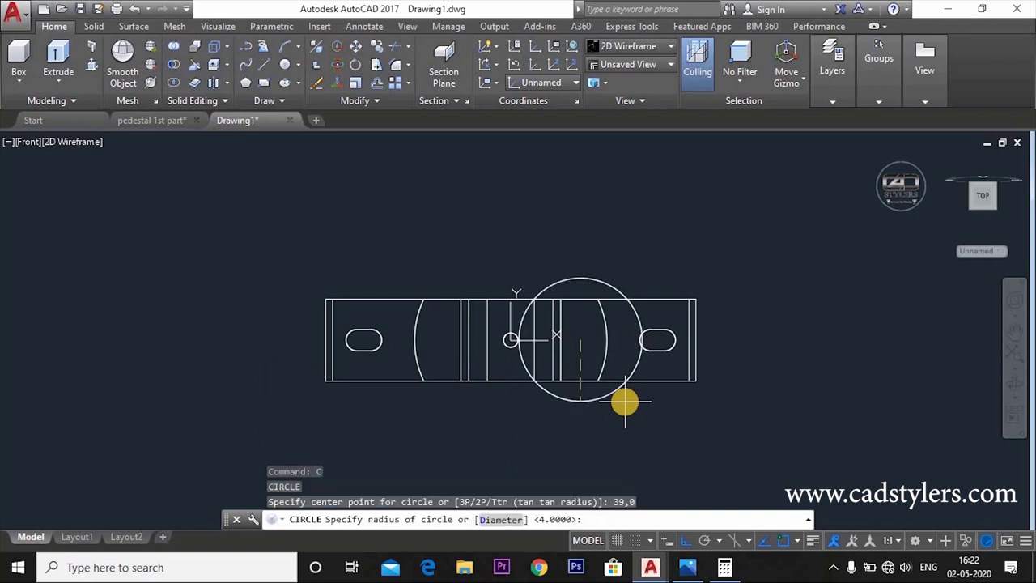
type("6")
key("Return")
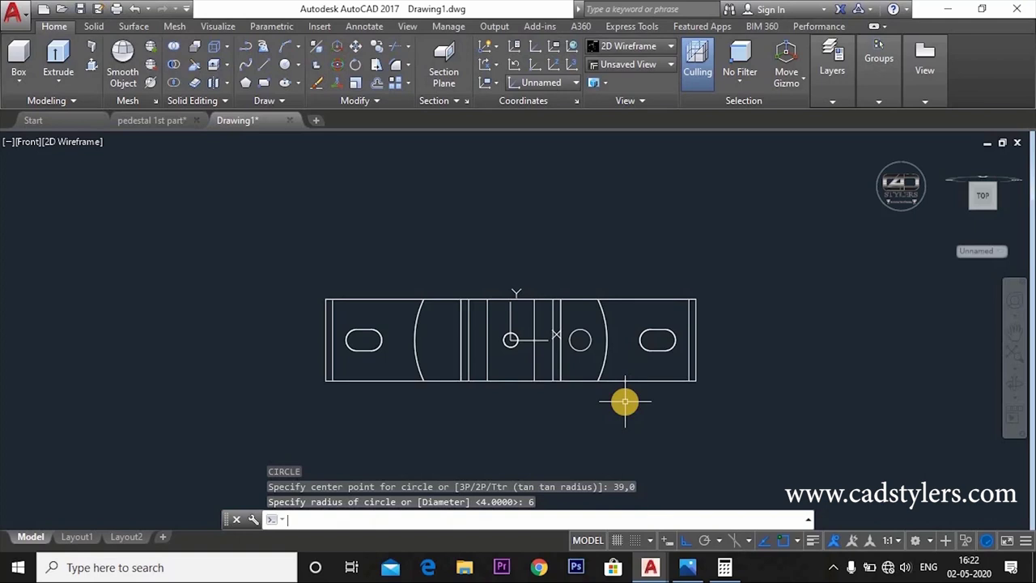
scroll(623, 402, "up", 2)
type("l")
key("Return")
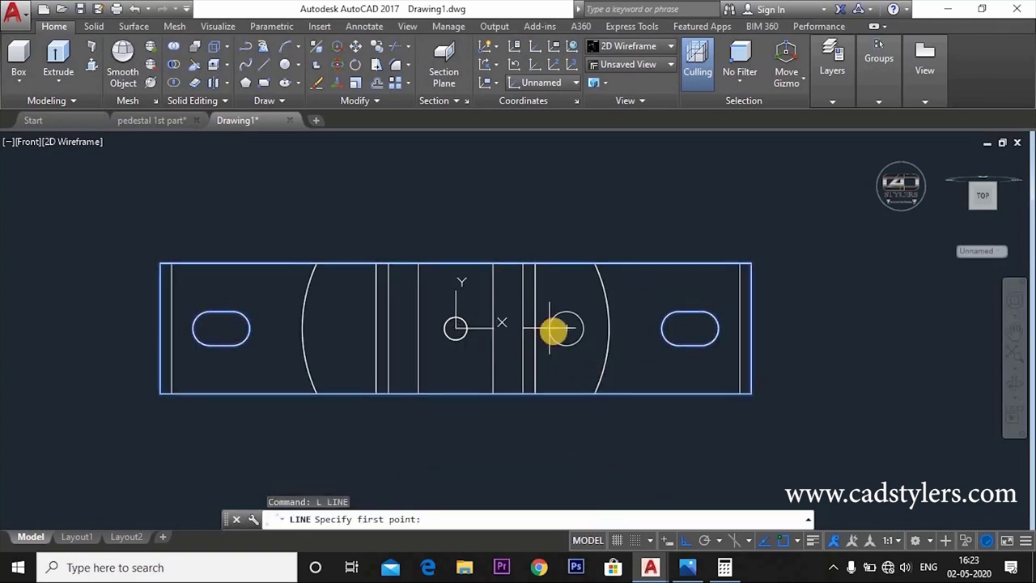
left_click(567, 328)
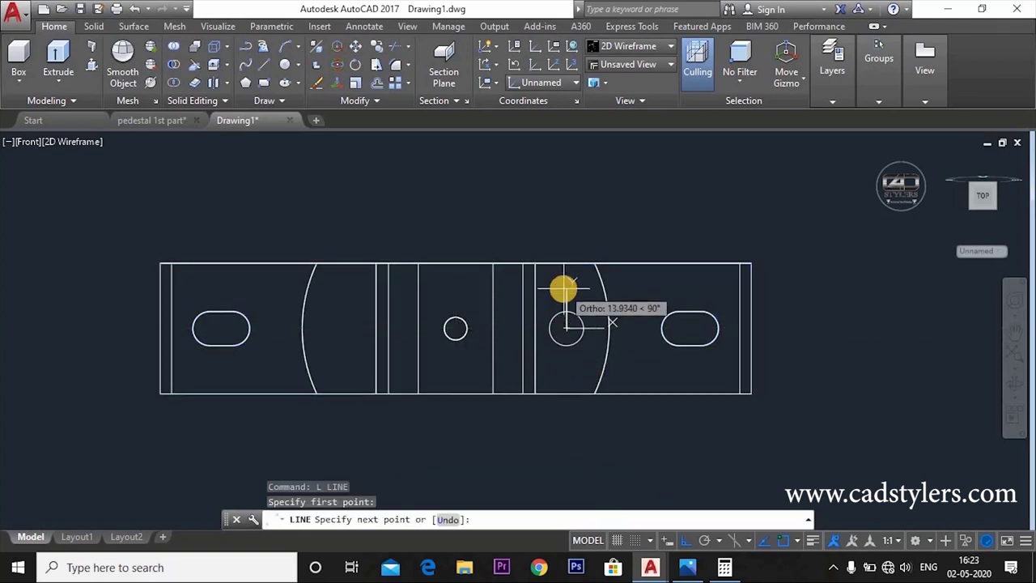
type("@0,`13")
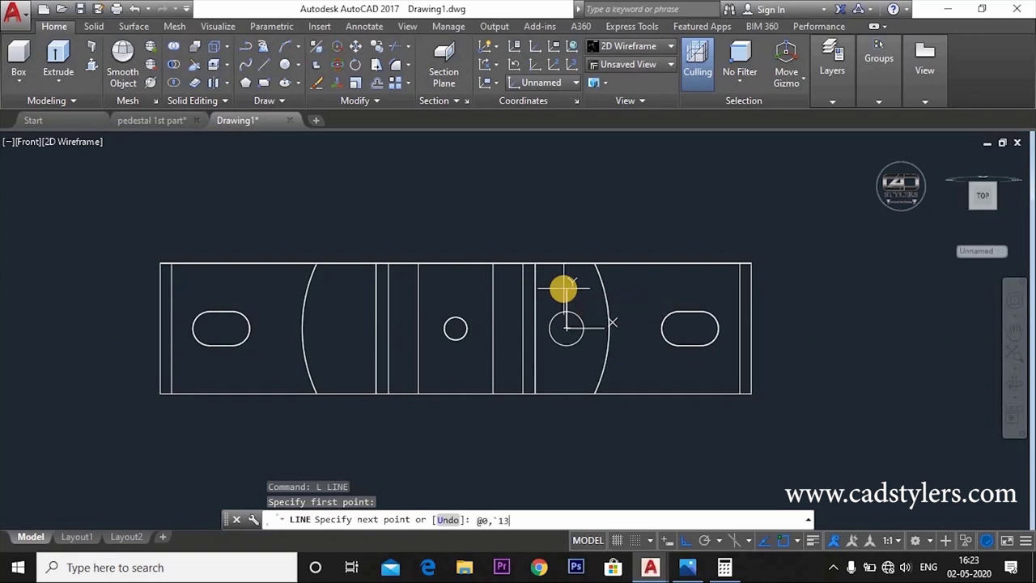
key("Return")
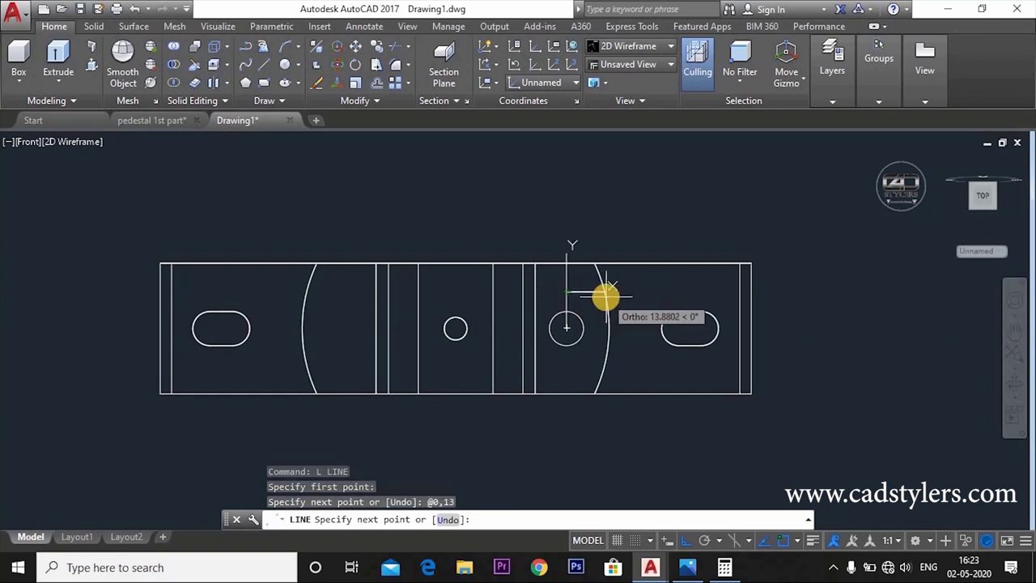
type("@13")
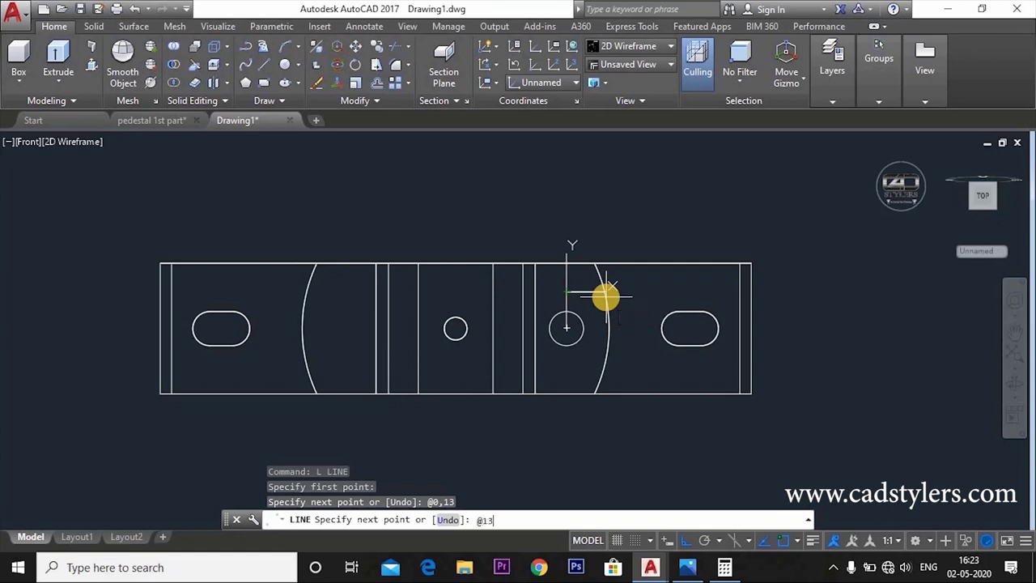
type("0")
key("Return")
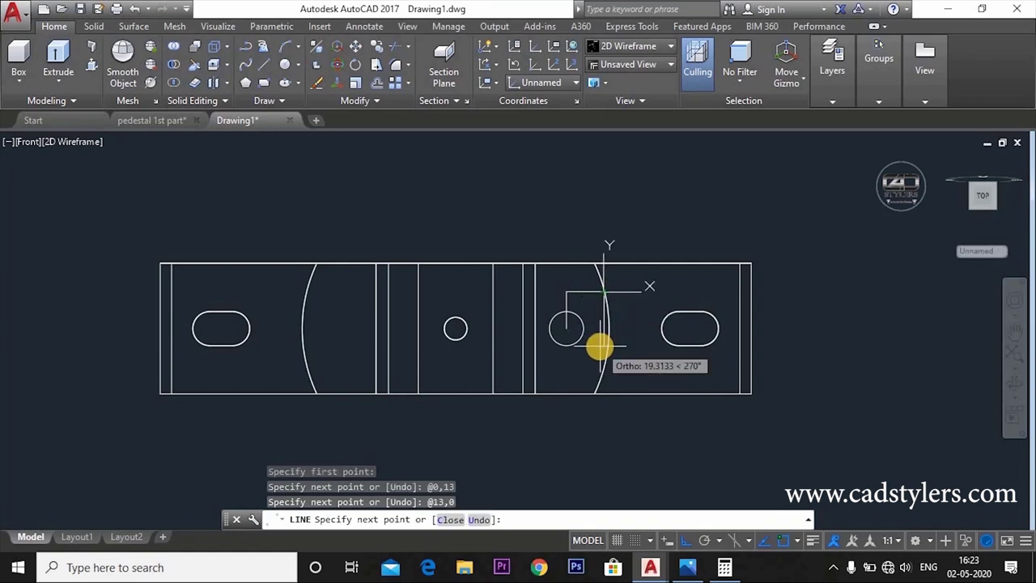
type("@0,")
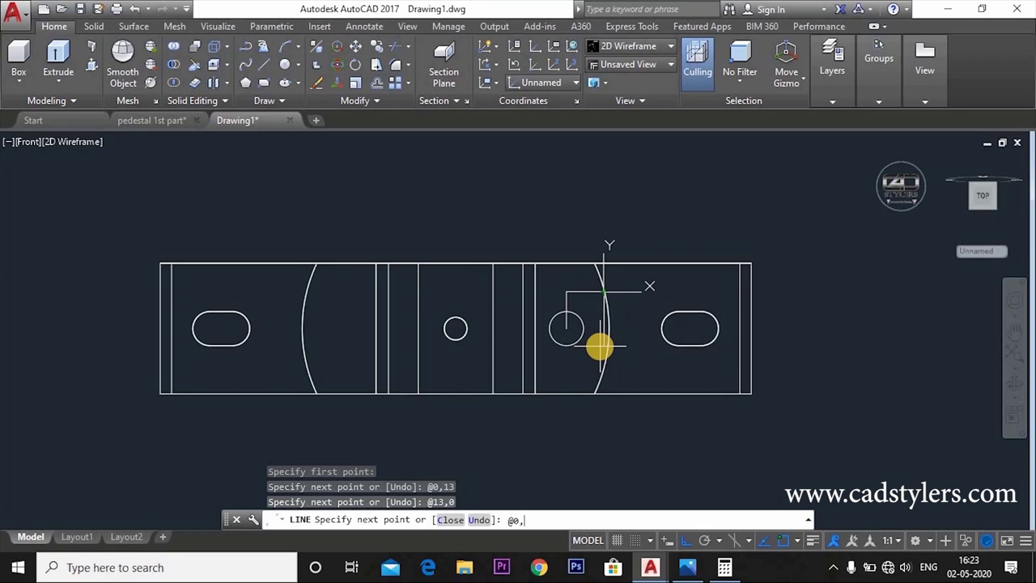
type("-26")
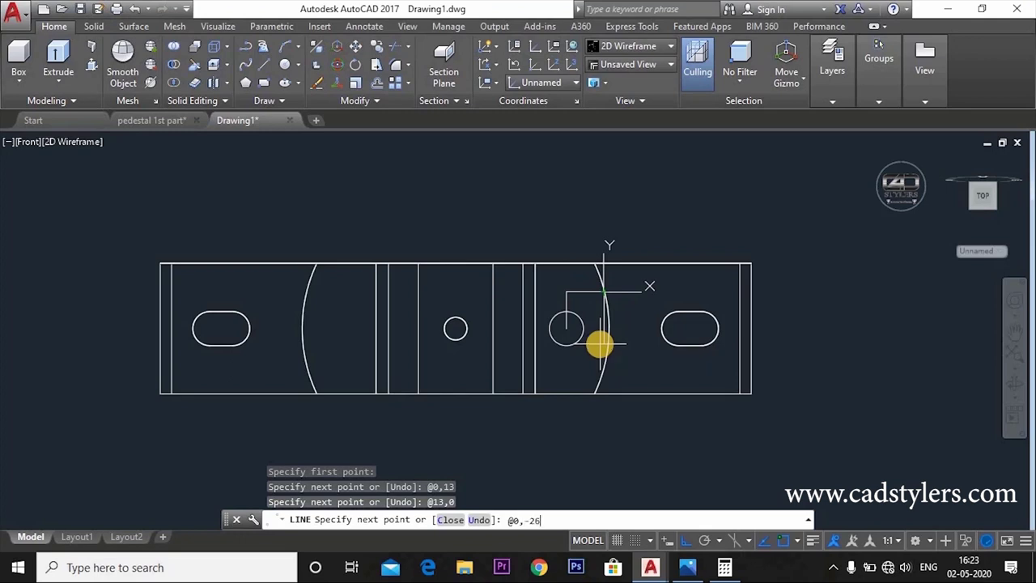
key("Return")
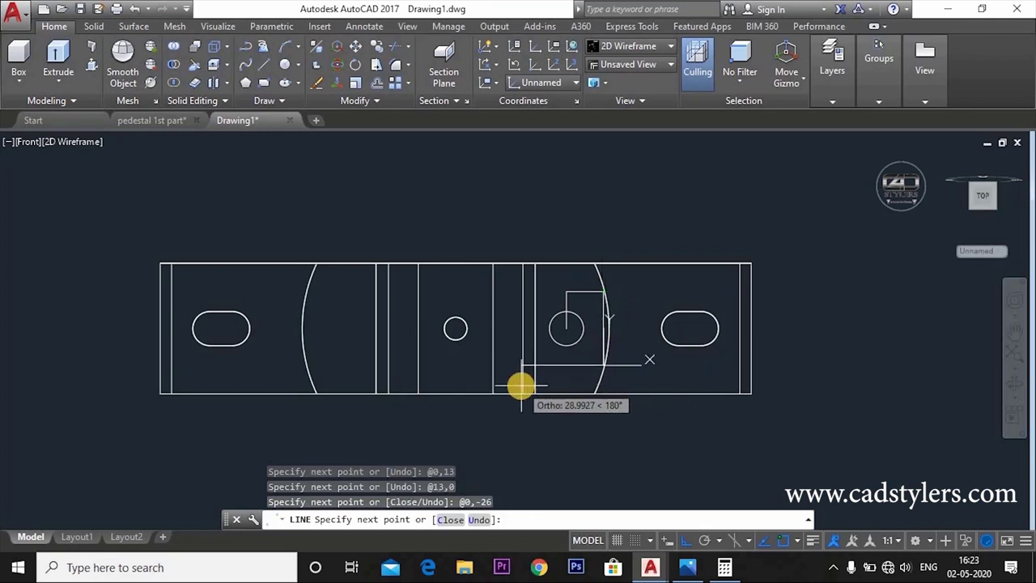
type("@")
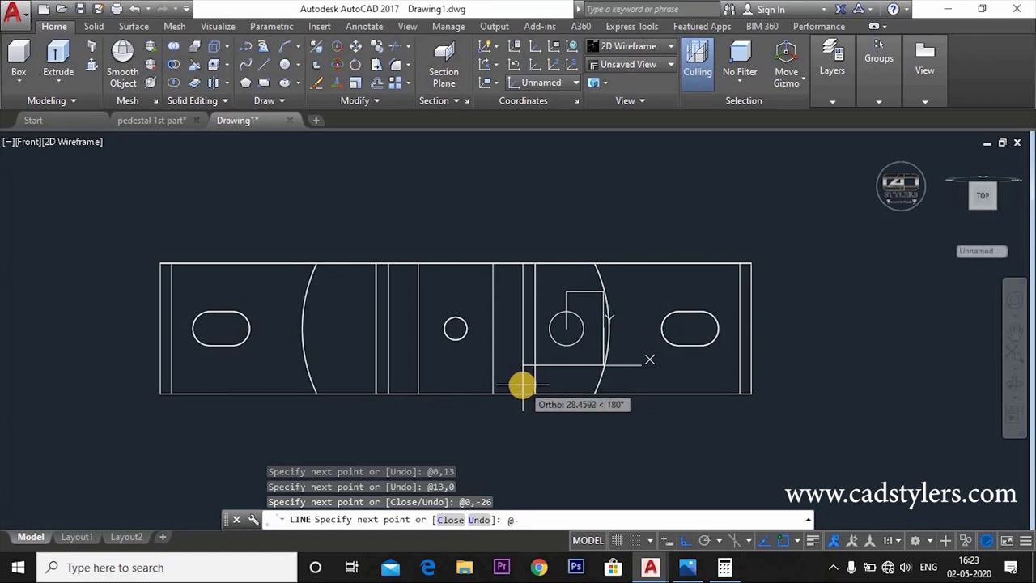
type("-26,0")
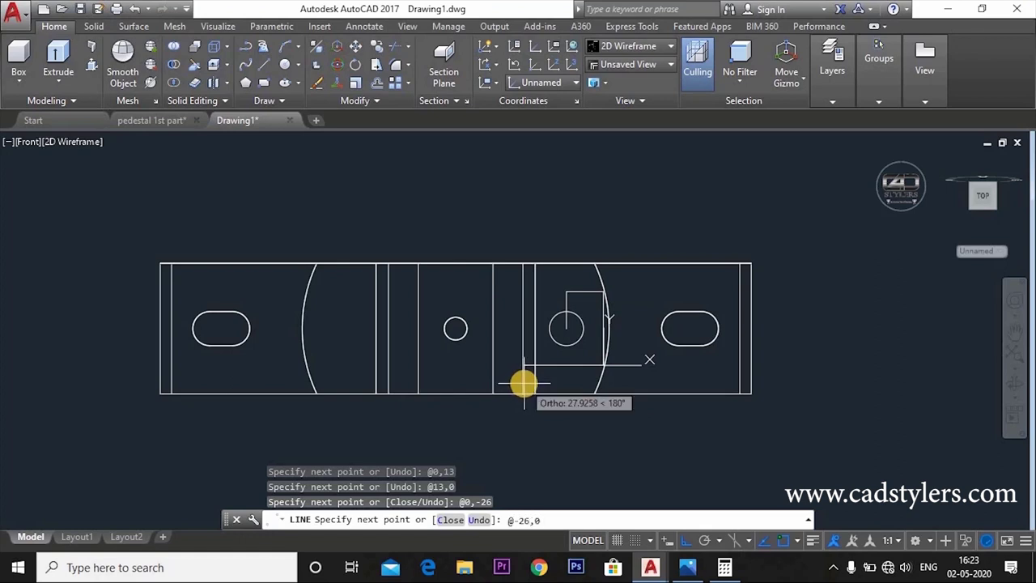
key("Return")
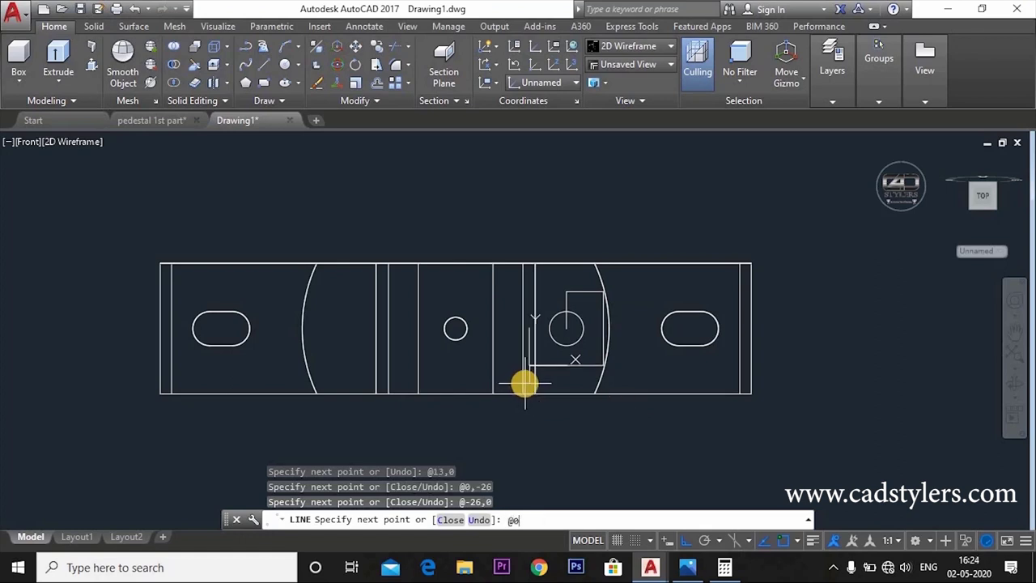
type(",26")
key("Return")
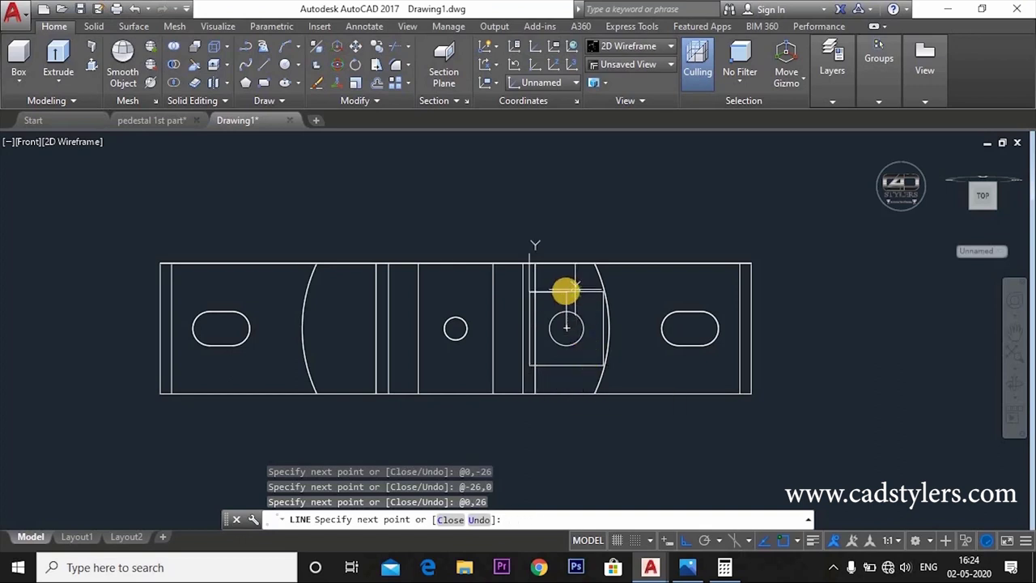
key("Escape")
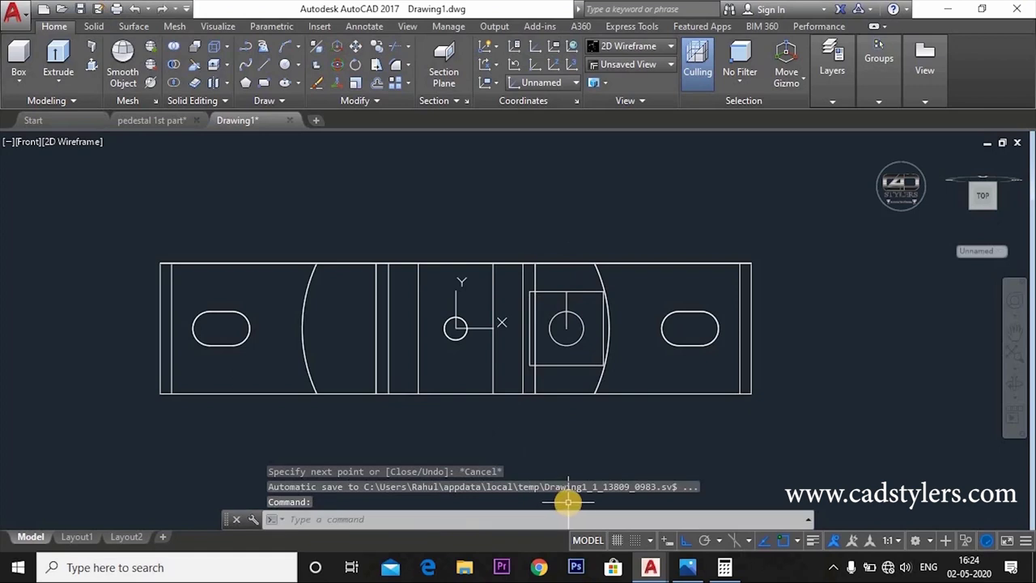
Erase the stray vertical line inside the square
type("e")
key("Return")
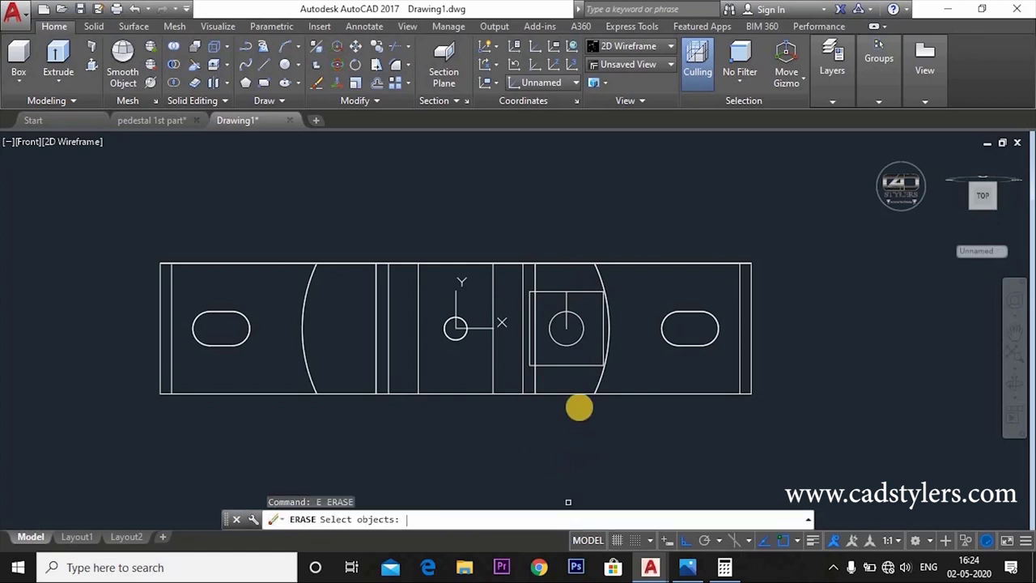
left_click(565, 302)
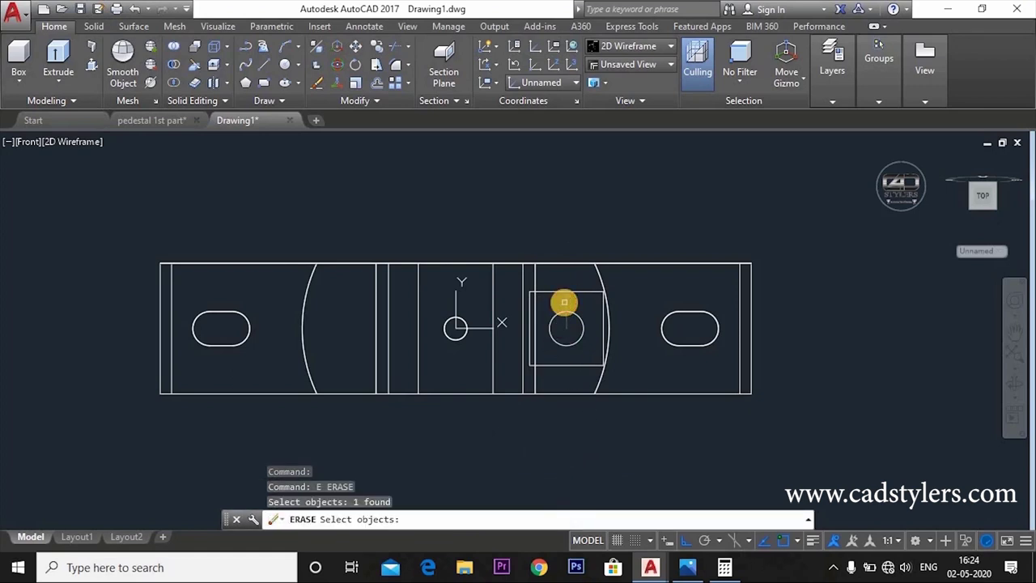
key("Return")
Join the square's five edge segments into a single polyline
type("j")
key("Return")
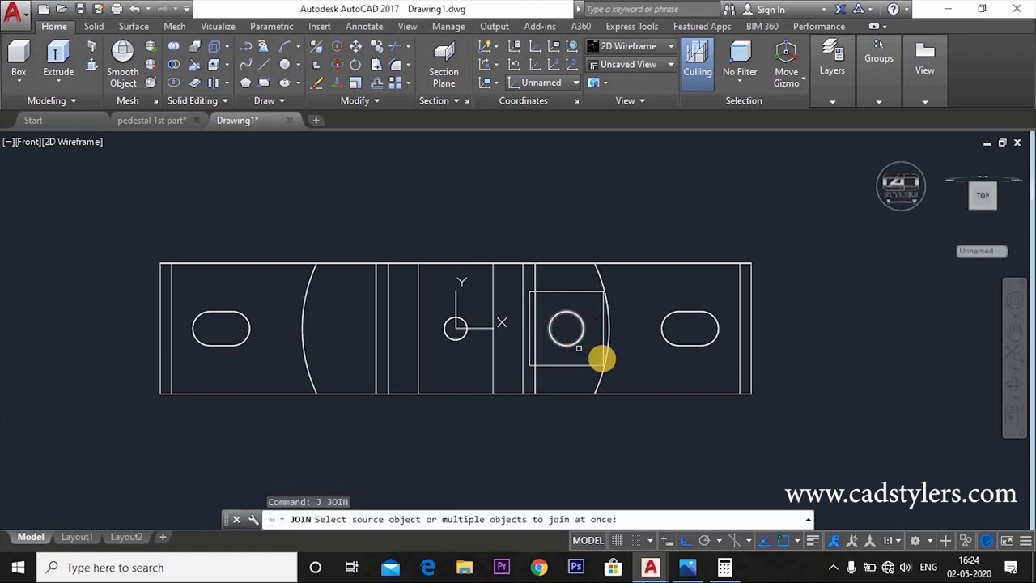
left_click(566, 366)
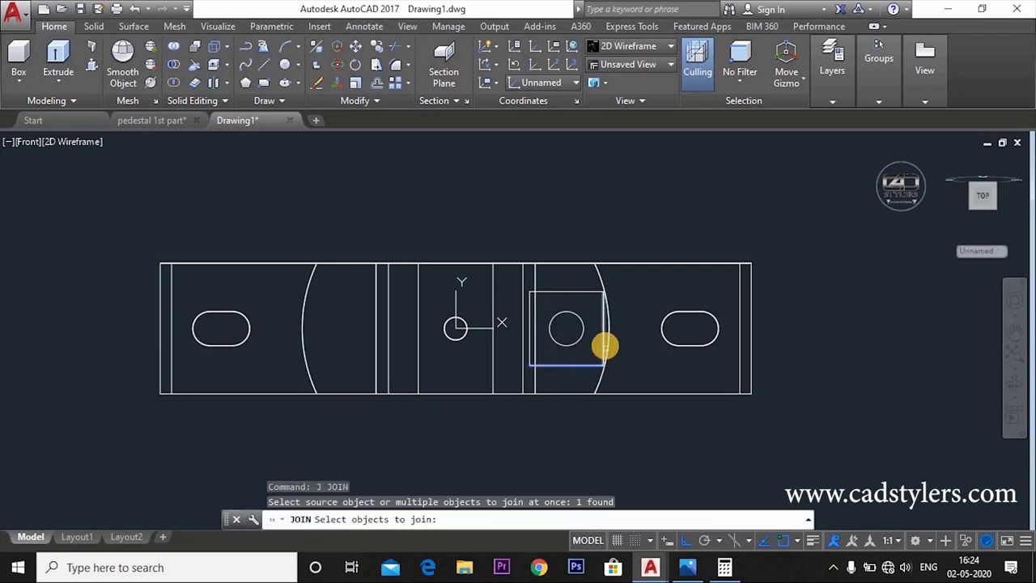
left_click(603, 344)
left_click(565, 293)
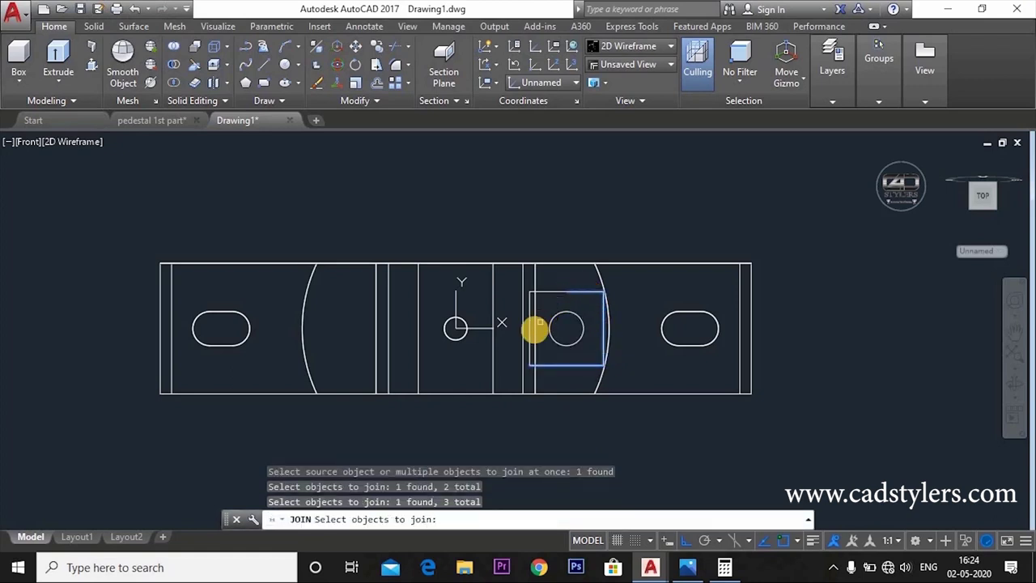
left_click(530, 332)
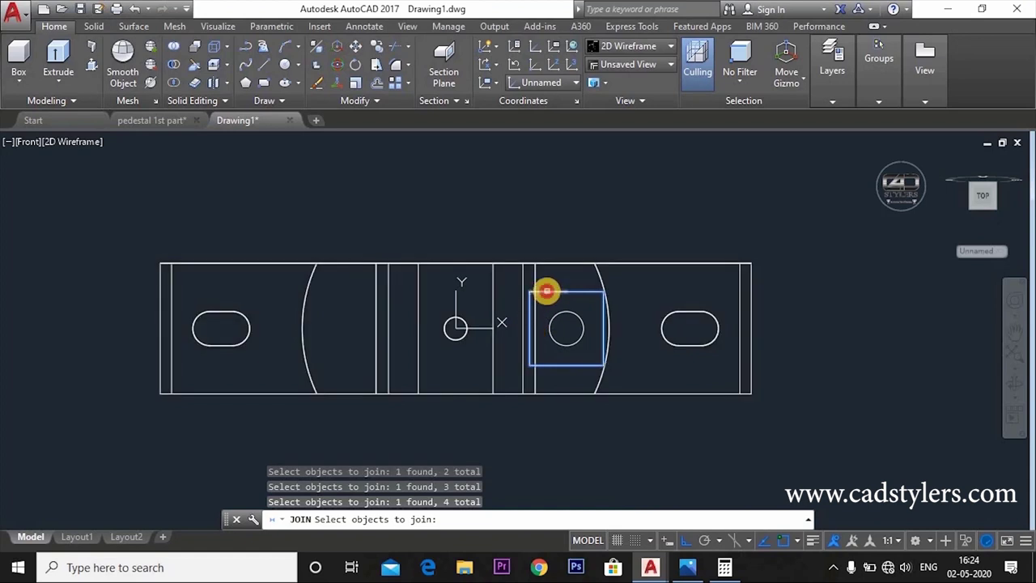
left_click(546, 289)
key("Return")
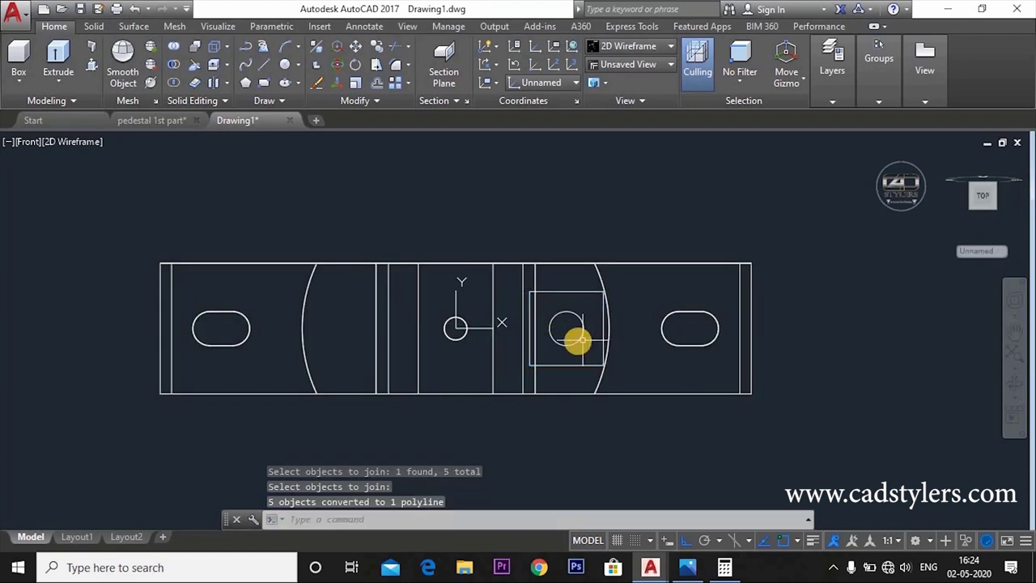
type("mi")
key("Return")
Mirror the square and circle about the vertical axis through 0,0, keeping originals, then orbit to 3D
left_click(580, 364)
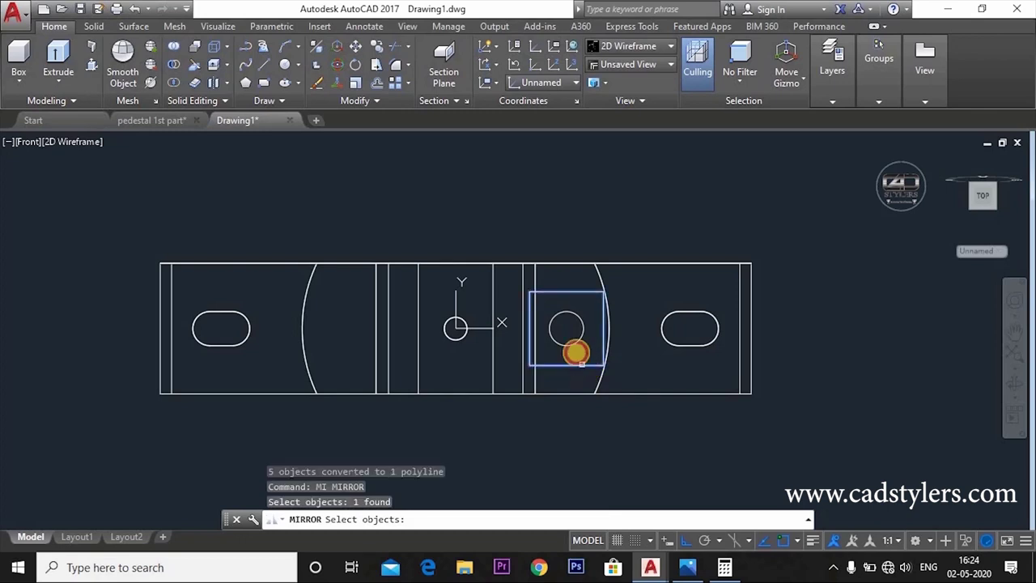
left_click(571, 340)
key("Return")
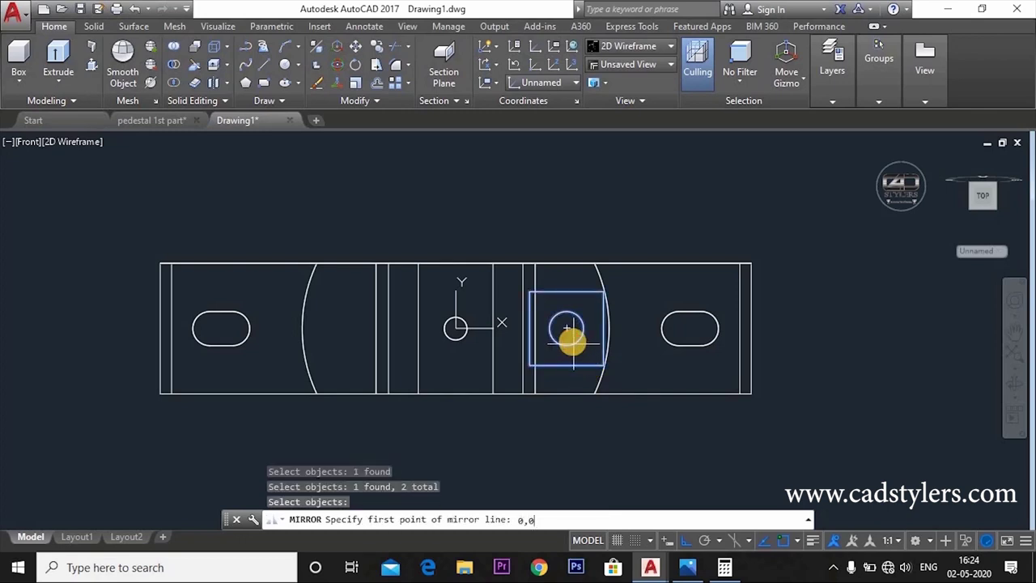
key("Return")
type("0,")
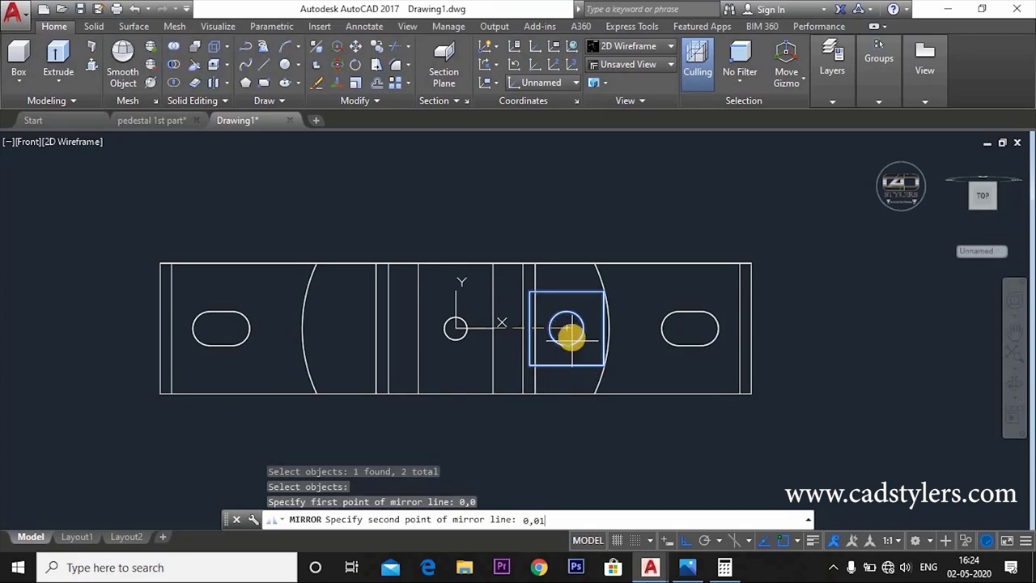
type("0")
key("Return")
key("Return")
key("Escape")
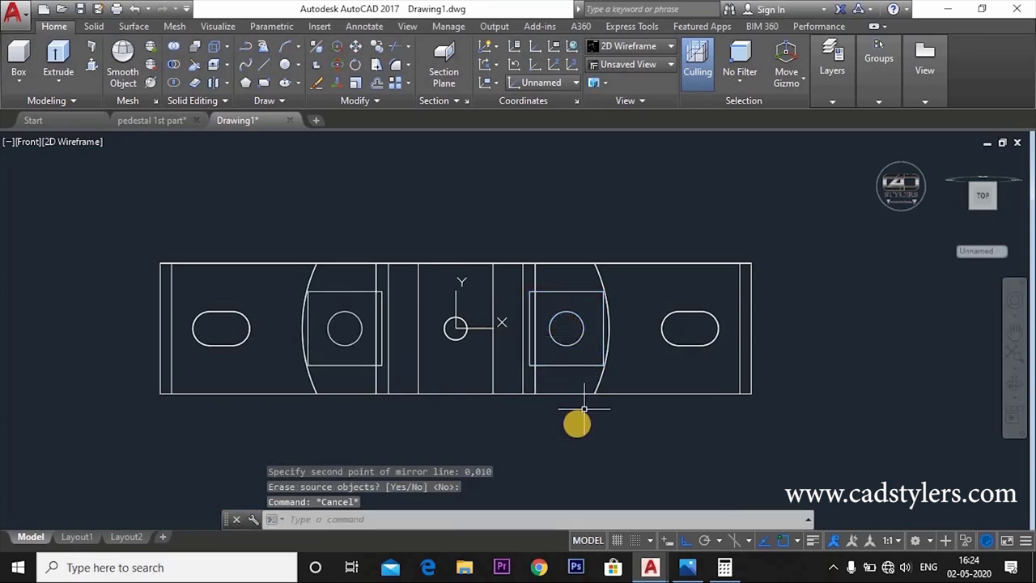
mouse_move(568, 429)
middle_mouse_down("shift")
mouse_move(560, 390)
mouse_move(523, 428)
mouse_move(566, 423)
mouse_move(582, 437)
mouse_move(581, 475)
mouse_move(620, 404)
mouse_move(620, 455)
mouse_move(594, 456)
middle_mouse_up("shift")
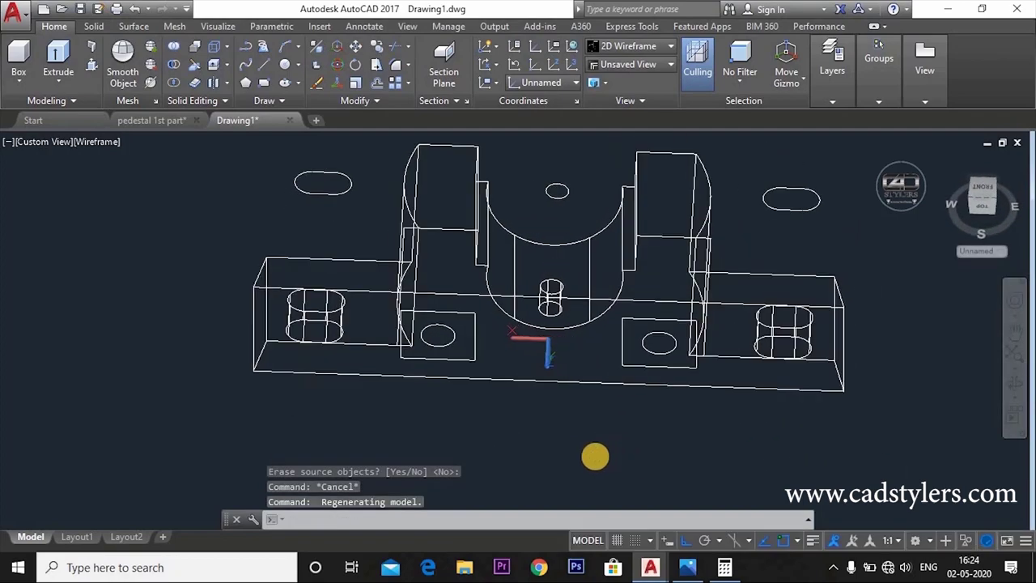
left_click(689, 568)
Zoom into the front view to check the 26SQ recess, then return to AutoCAD and orbit toward the top
double_click(408, 429)
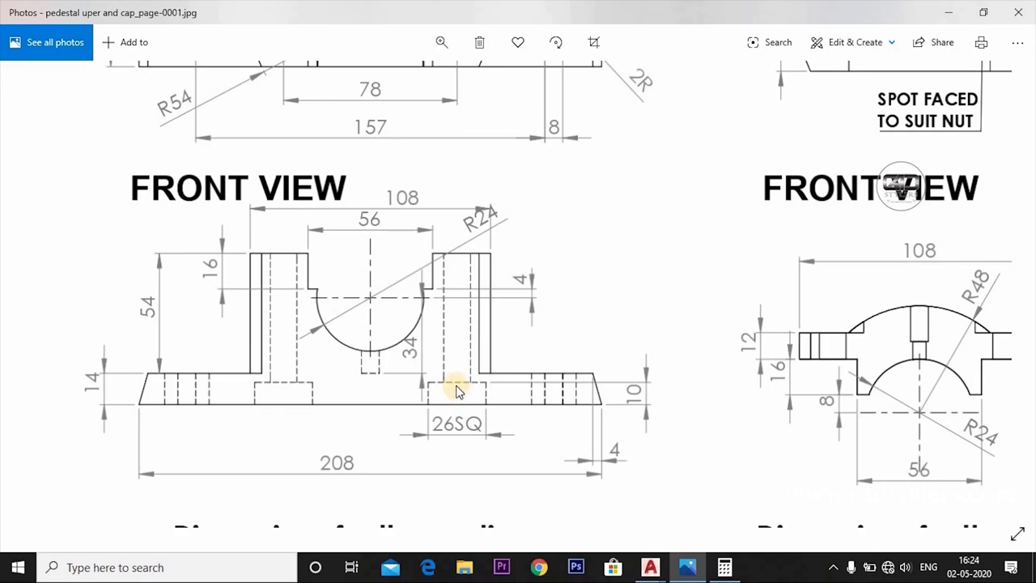
left_click(687, 567)
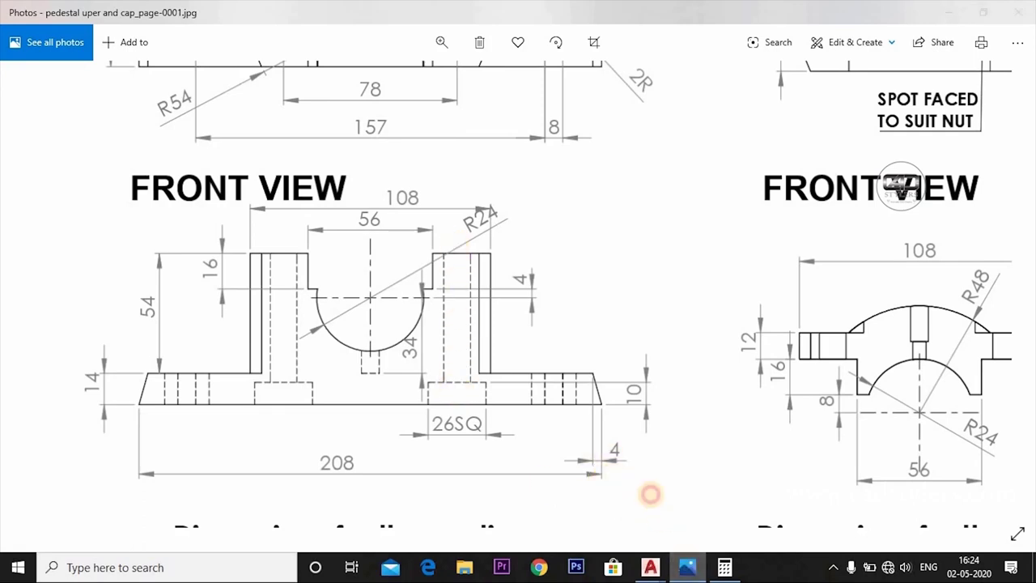
mouse_move(559, 497)
middle_mouse_down("shift")
mouse_move(534, 381)
mouse_move(547, 423)
middle_mouse_up("shift")
Press-pull the right square spot-face outline 10 units outward, then undo that extrusion
type("PRess")
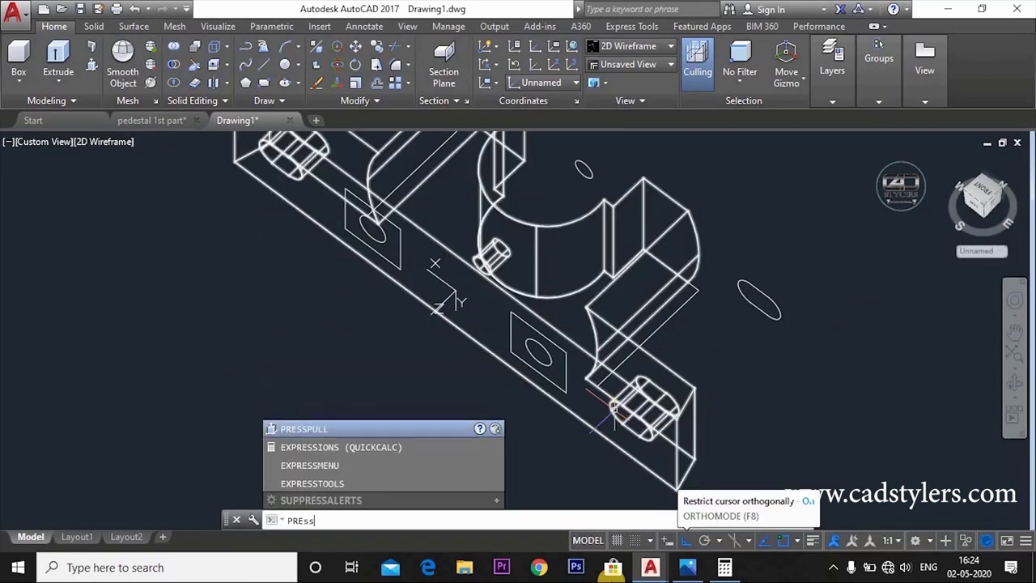
key("Return")
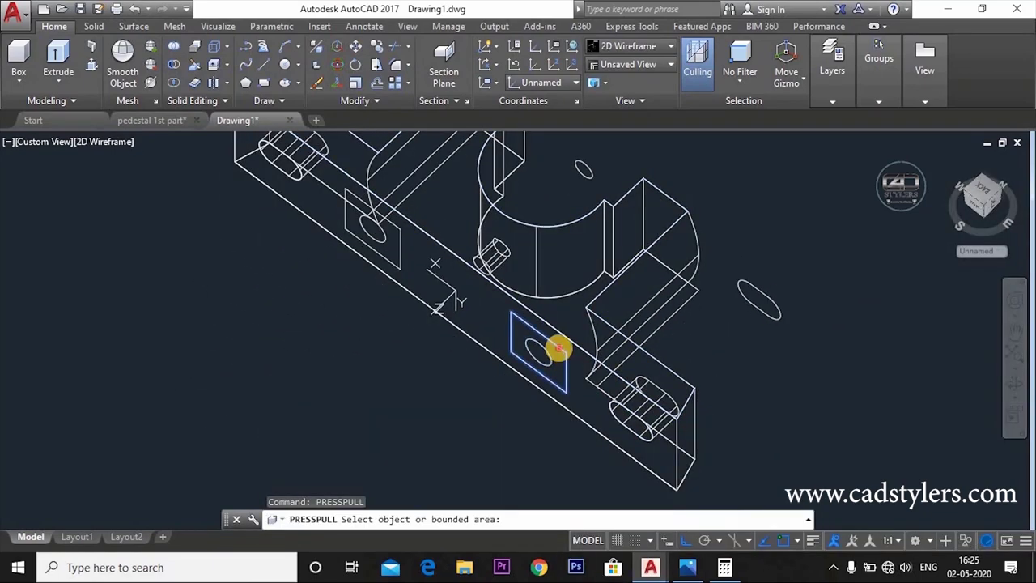
left_click(558, 348)
type("10")
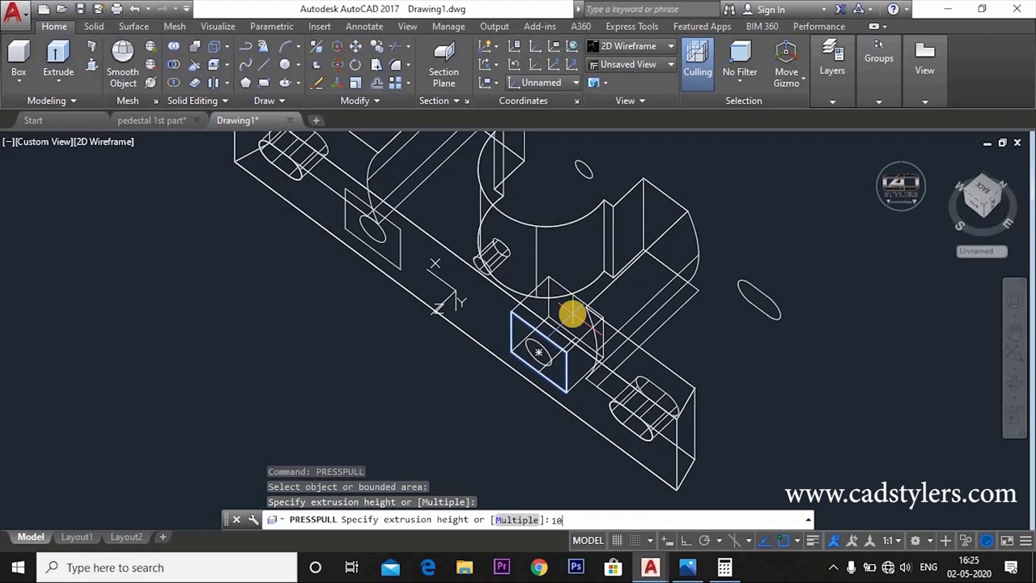
key("Return")
key("ctrl+z")
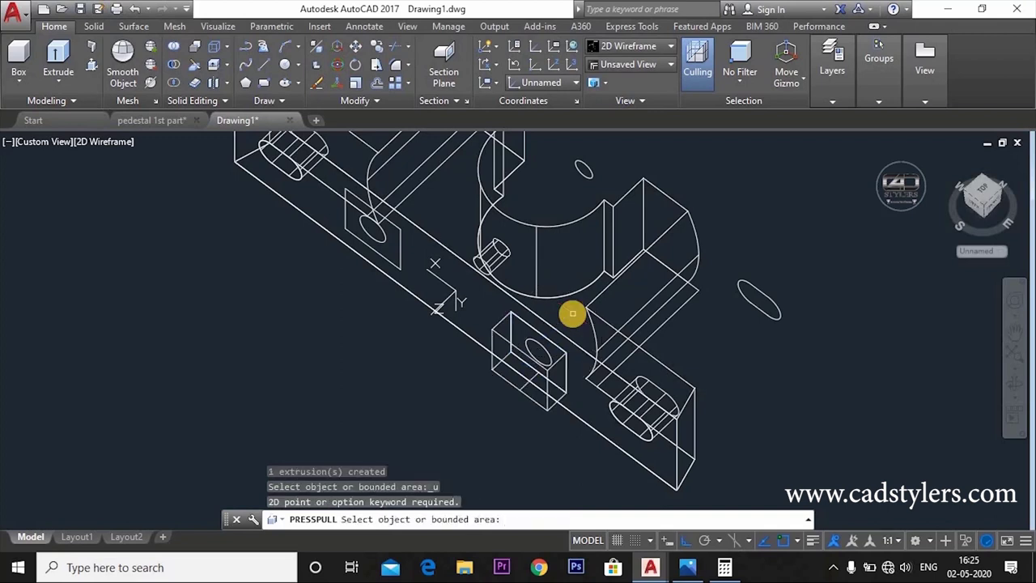
key("Return")
key("ctrl+z")
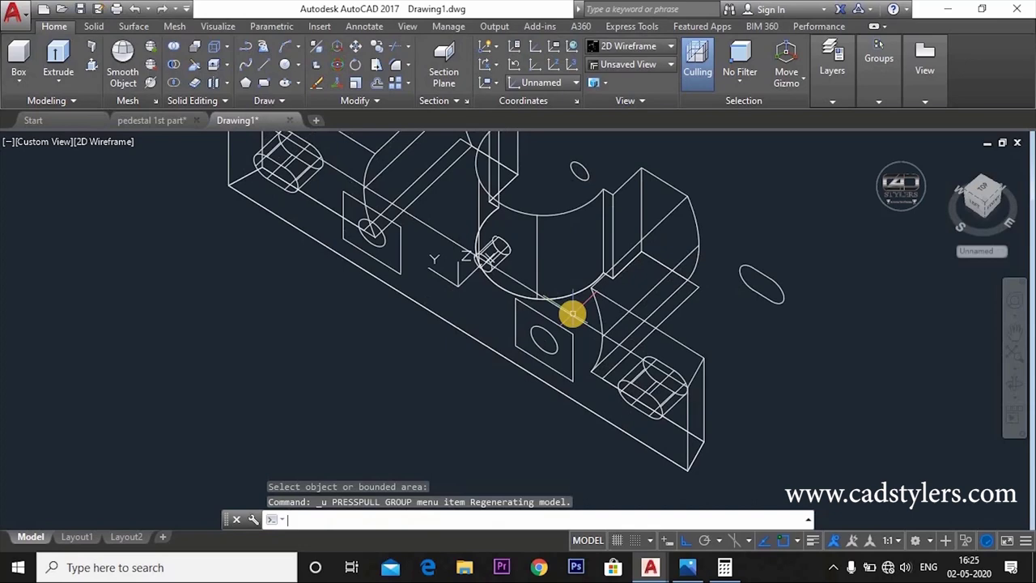
Press-pull the right and left square outlines 10 units down into the base
type("pre")
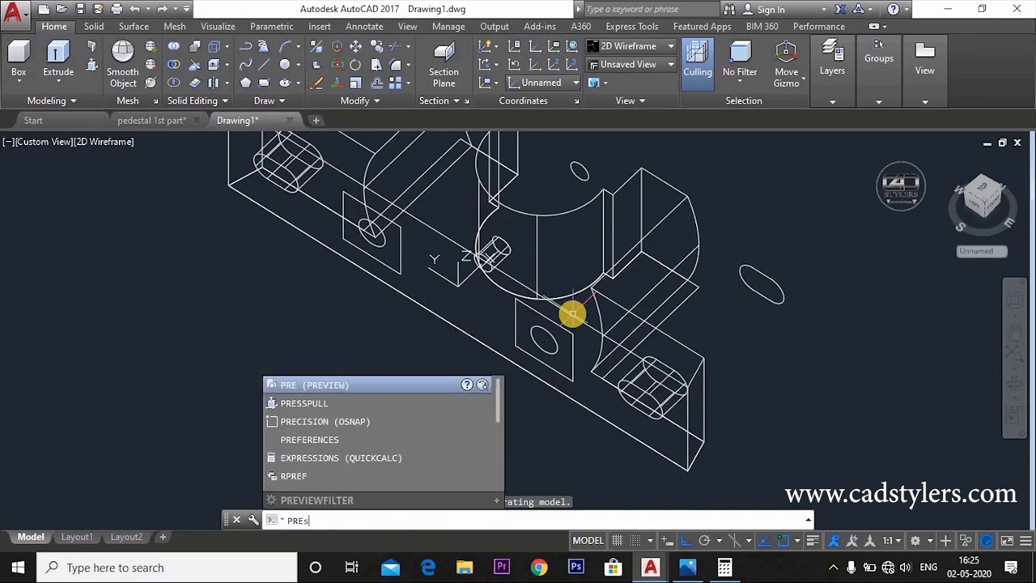
type("spull")
key("Return")
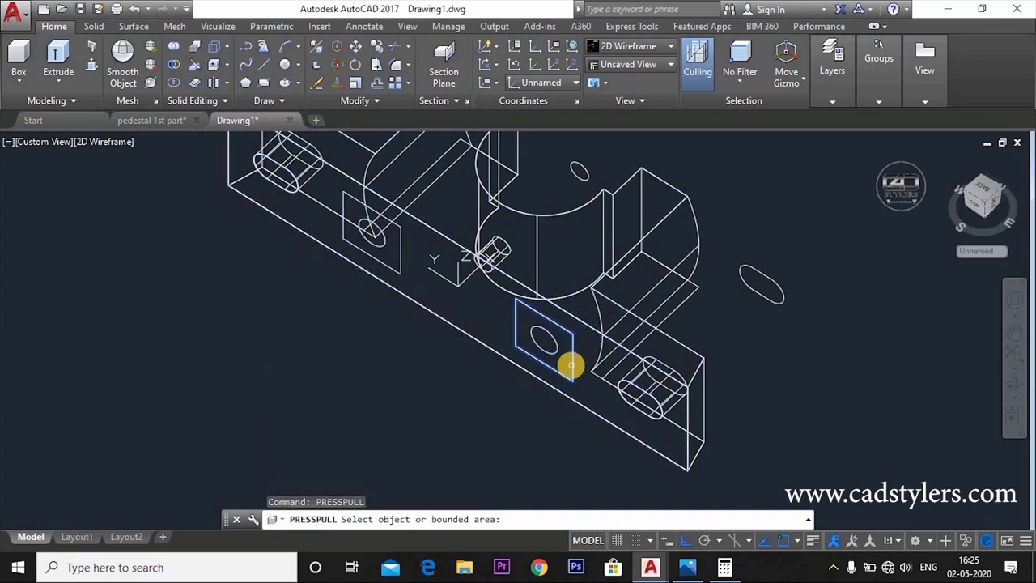
left_click(570, 367)
type("-")
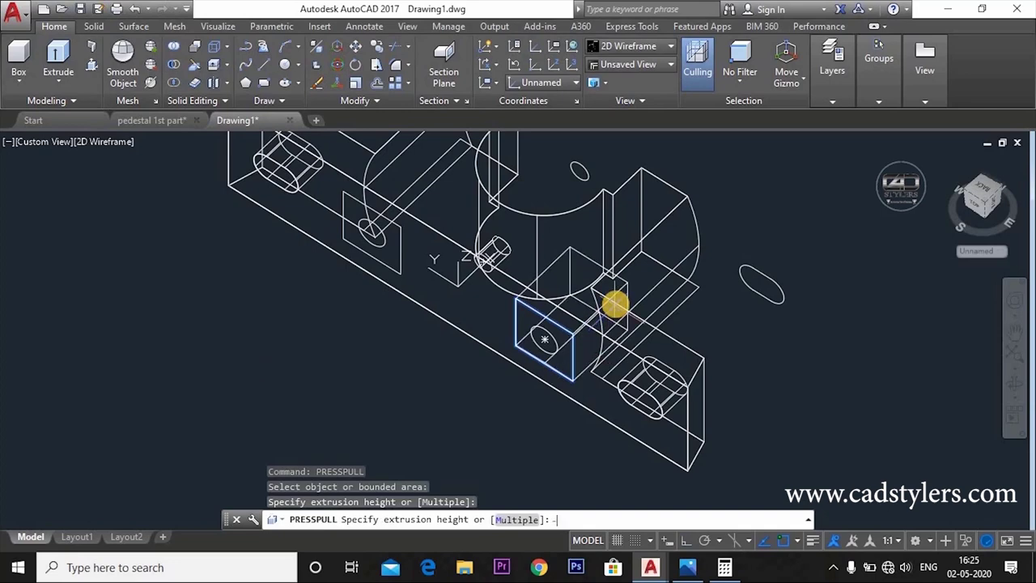
type("10")
key("Return")
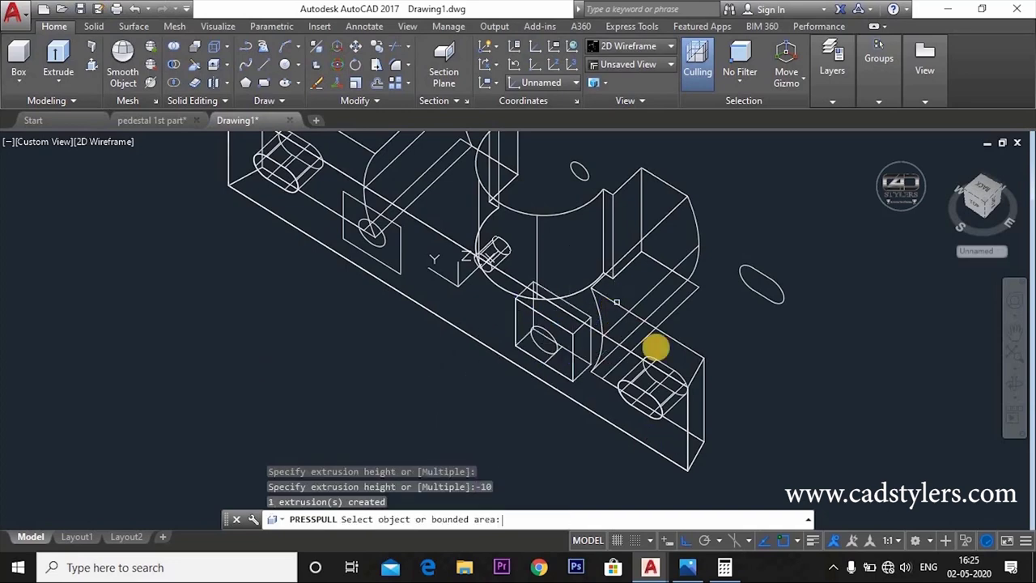
left_click(398, 259)
type("-10")
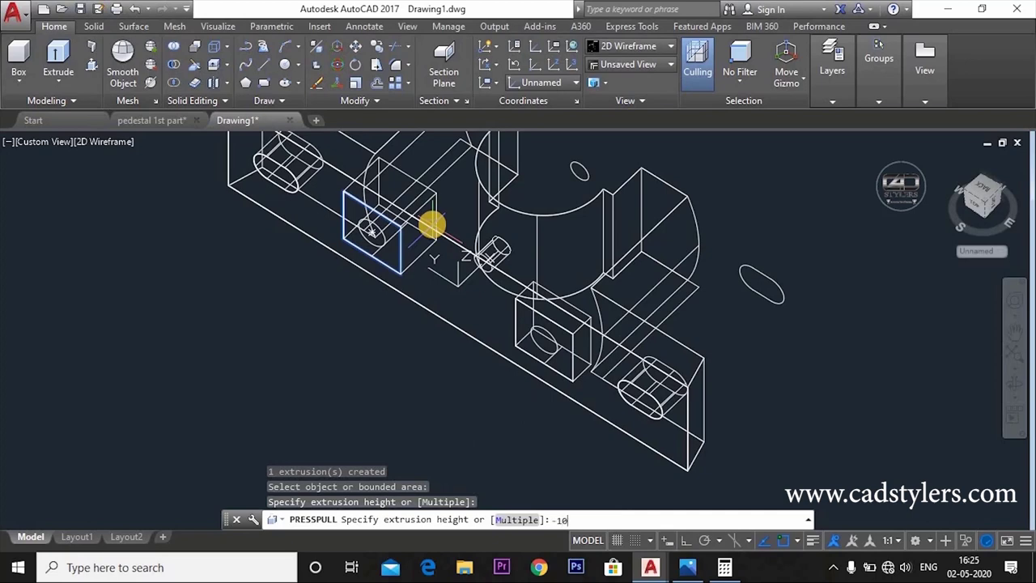
key("Return")
Pull the left and right bolt-hole circles upward into long cylinders
scroll(388, 372, "up", 2)
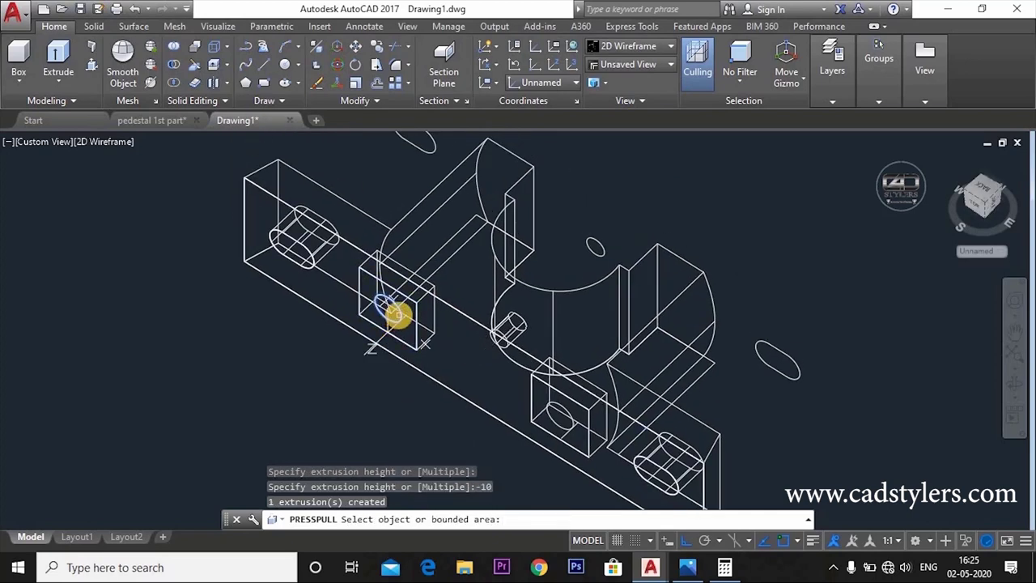
left_click(391, 307)
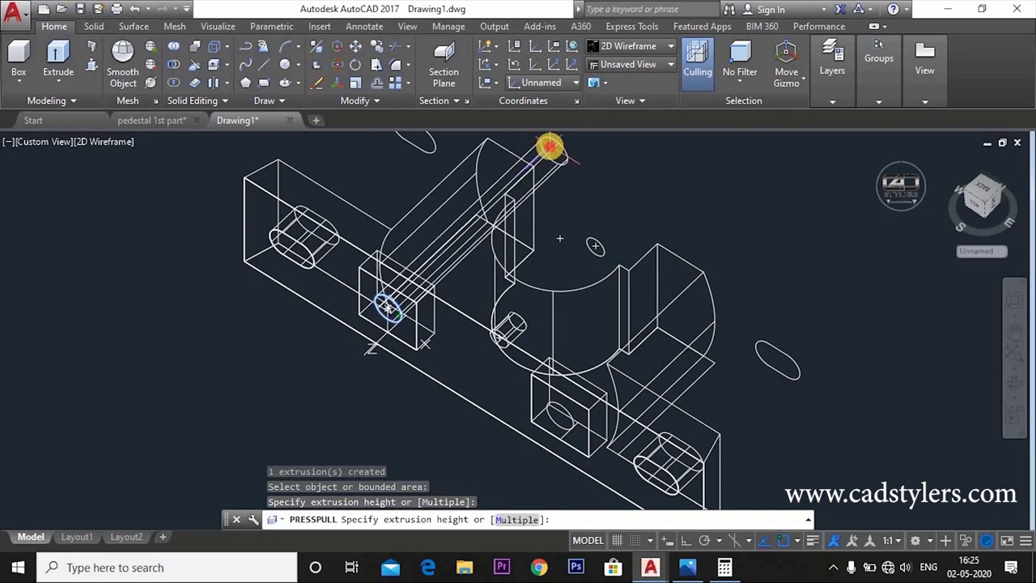
left_click(550, 147)
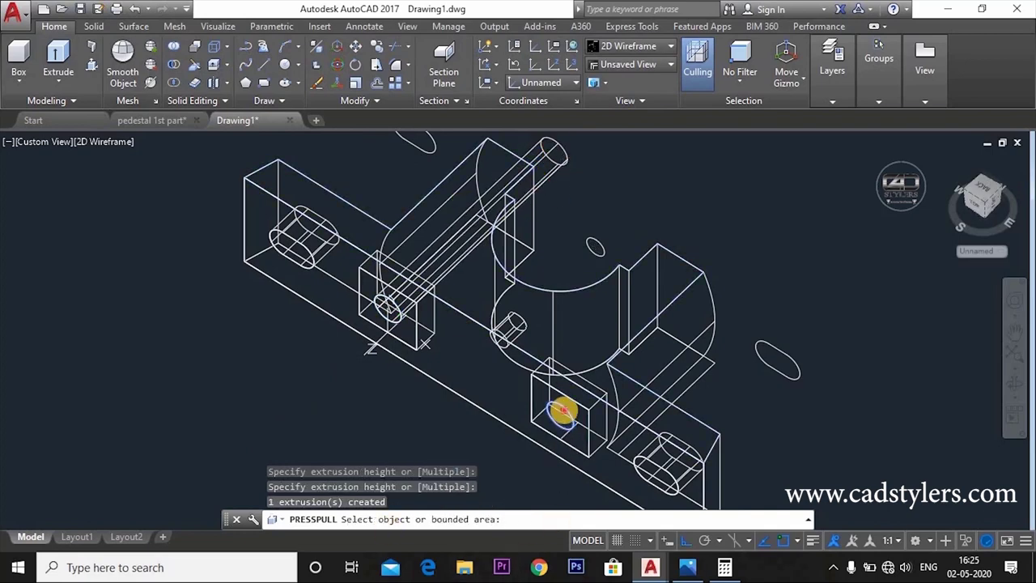
left_click(563, 411)
left_click(712, 240)
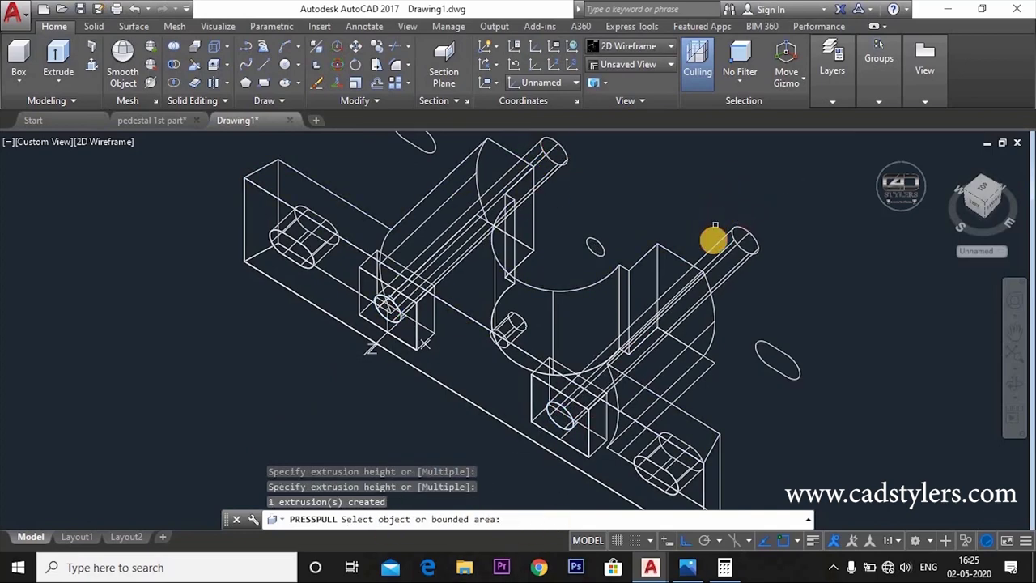
key("Return")
mouse_move(643, 226)
middle_mouse_down("shift")
mouse_move(666, 300)
mouse_move(565, 241)
mouse_move(685, 232)
mouse_move(639, 162)
middle_mouse_up("shift")
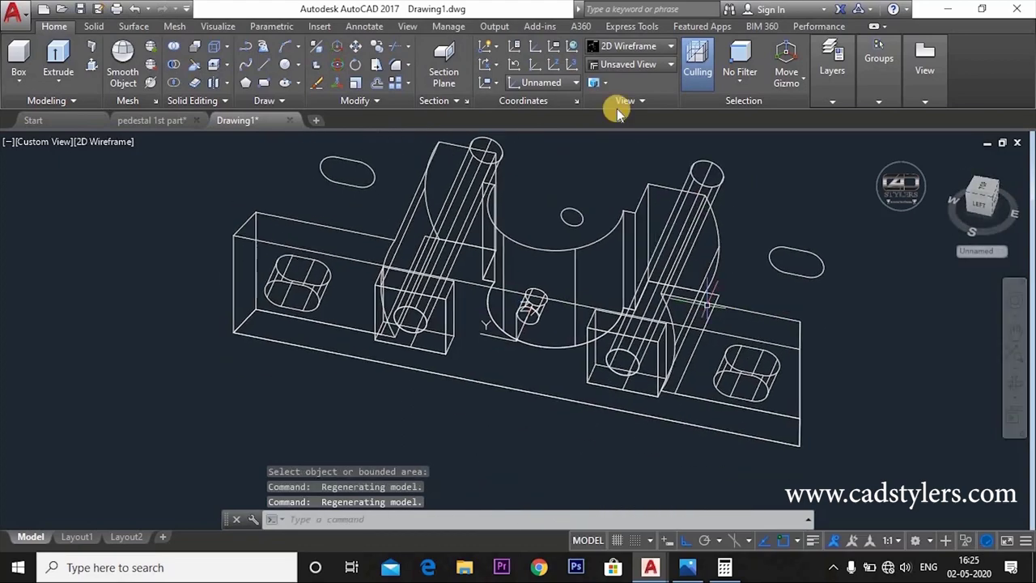
left_click(622, 47)
Shade the model in Conceptual and subtract both square boxes from the casting as recesses
left_click(679, 78)
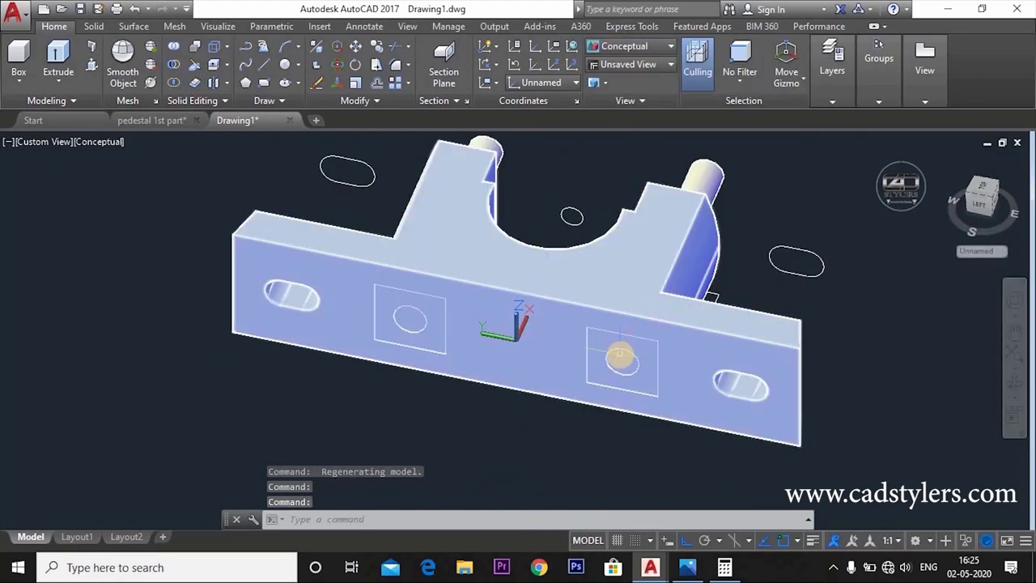
mouse_move(620, 354)
key("Escape")
type("subt")
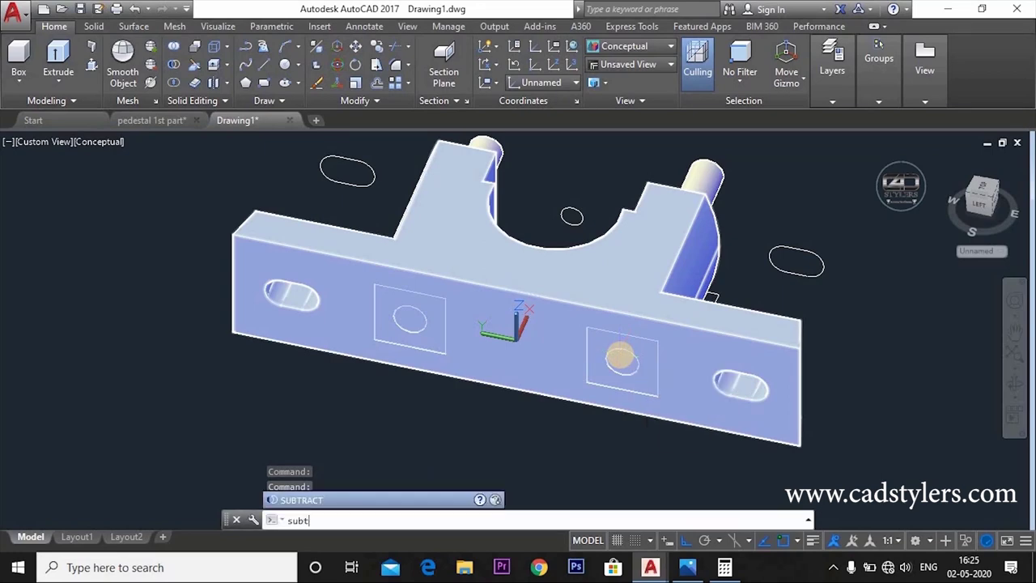
key("Return")
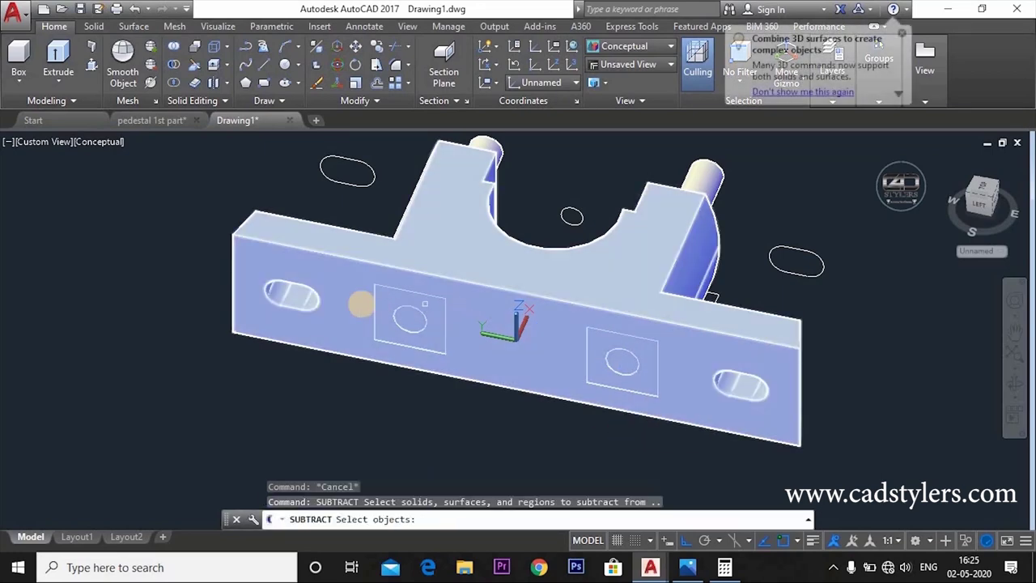
left_click(348, 287)
key("Return")
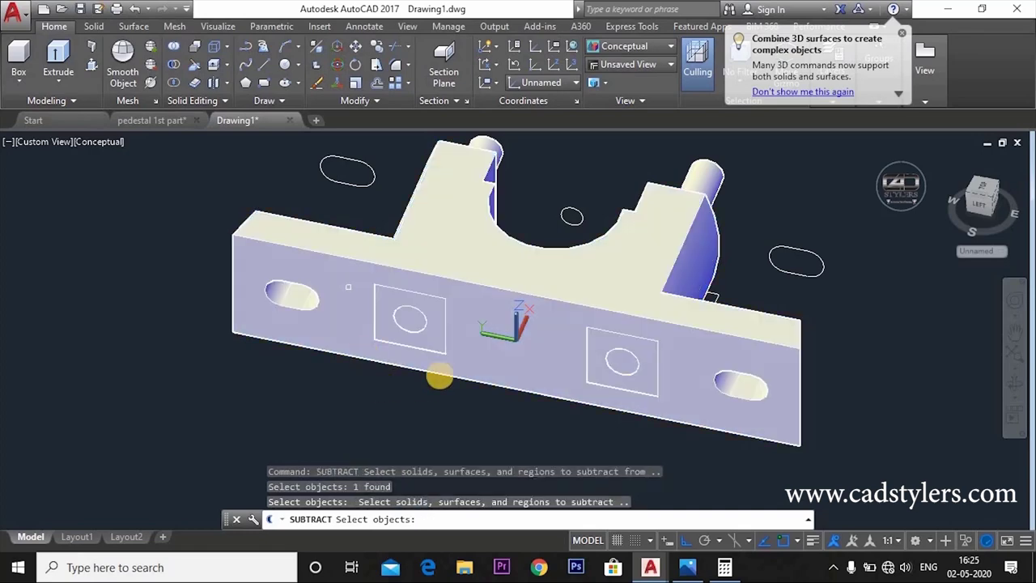
left_click(435, 310)
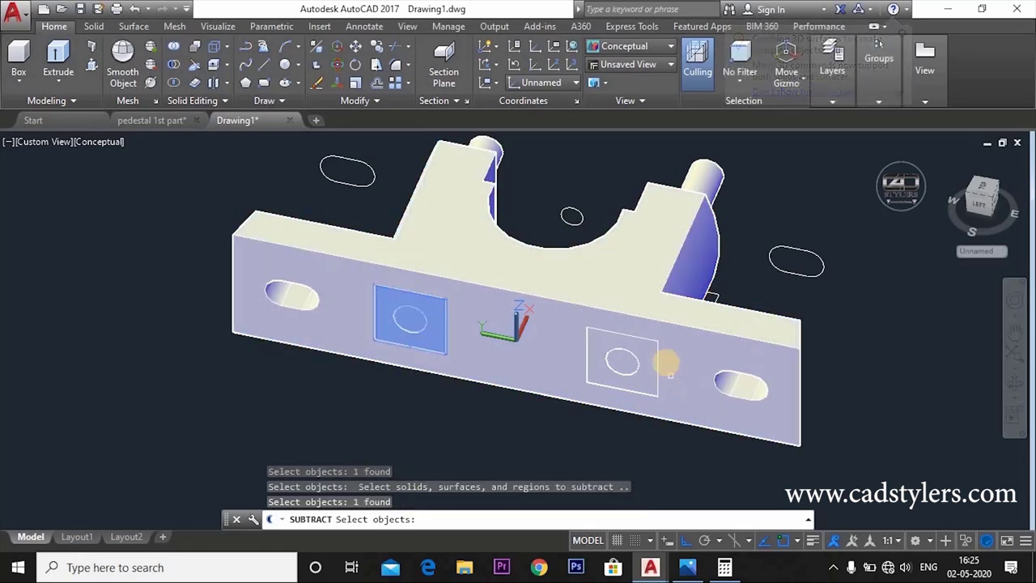
left_click(641, 351)
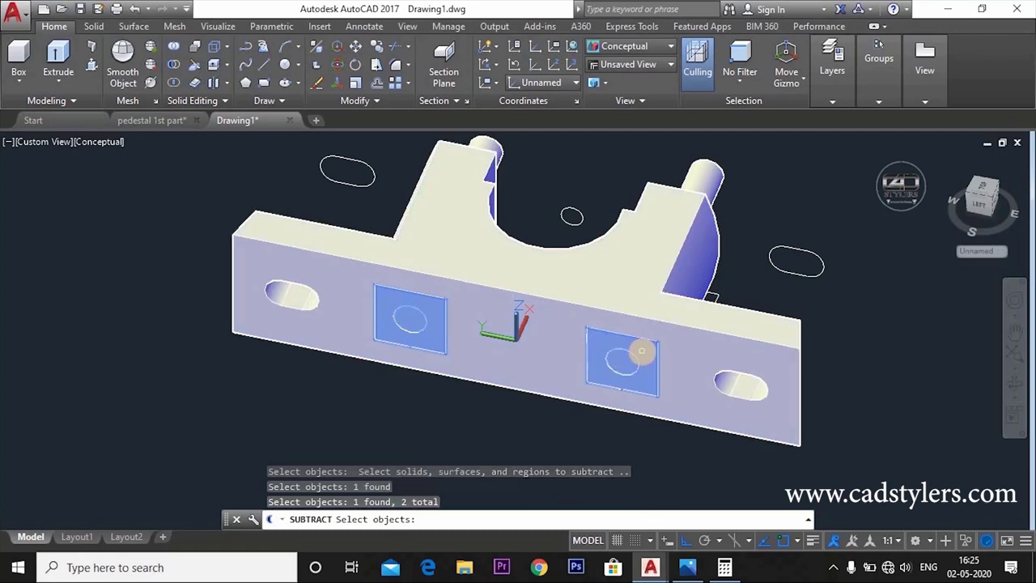
key("Return")
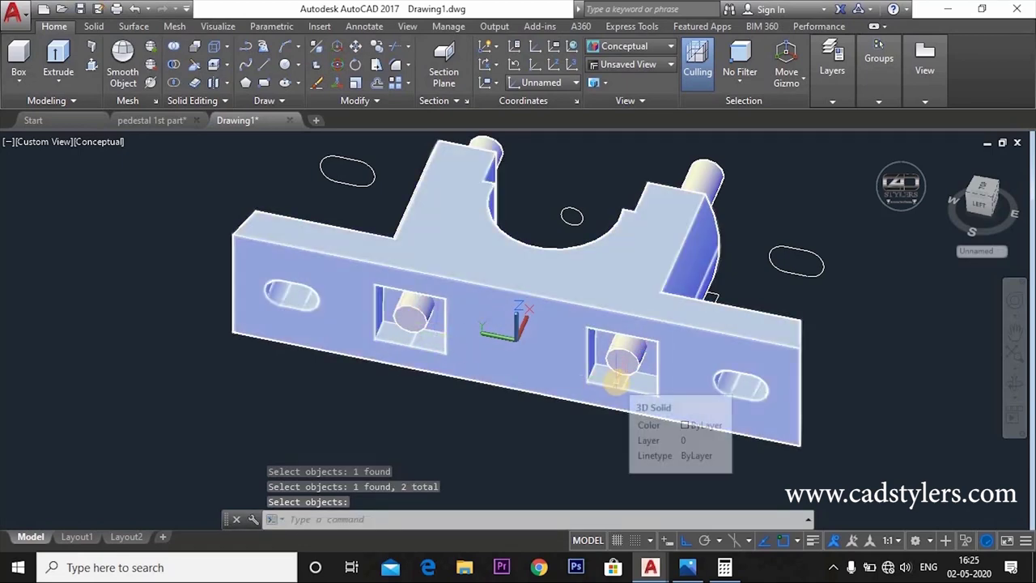
Subtract the left and right cylinders from the casting to form bolt holes
type("subt")
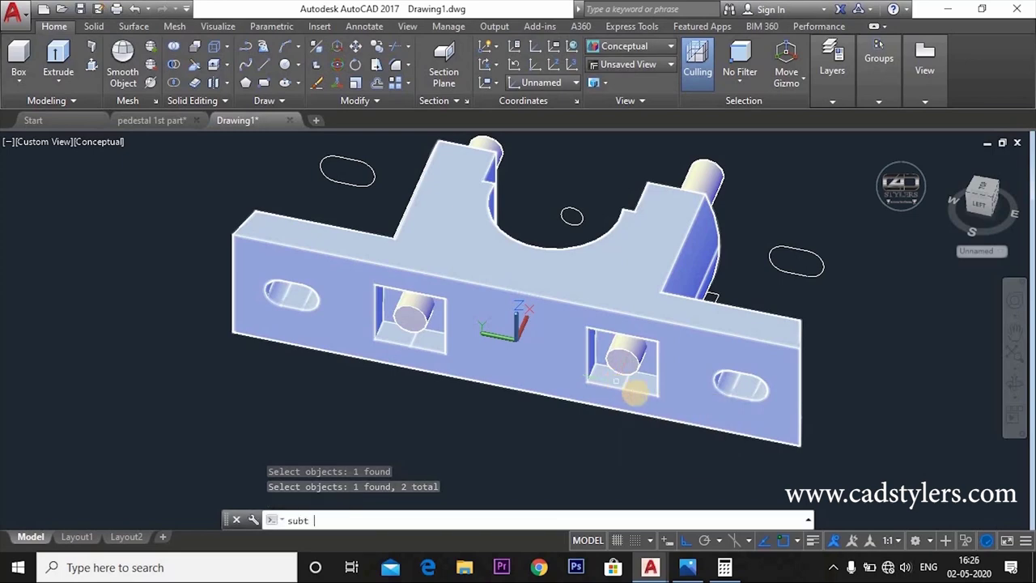
key("Return")
left_click(482, 354)
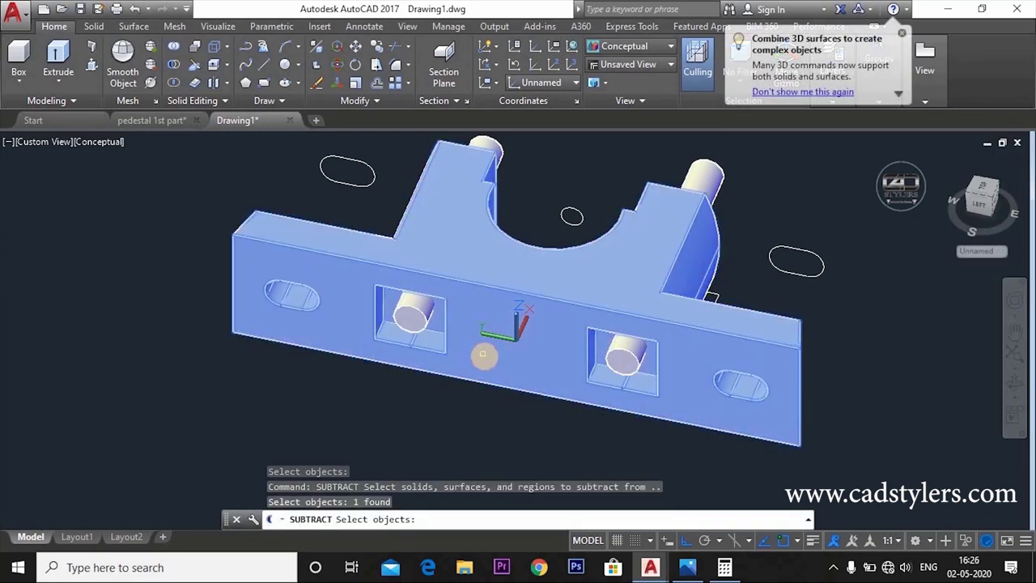
key("Return")
left_click(412, 312)
left_click(635, 349)
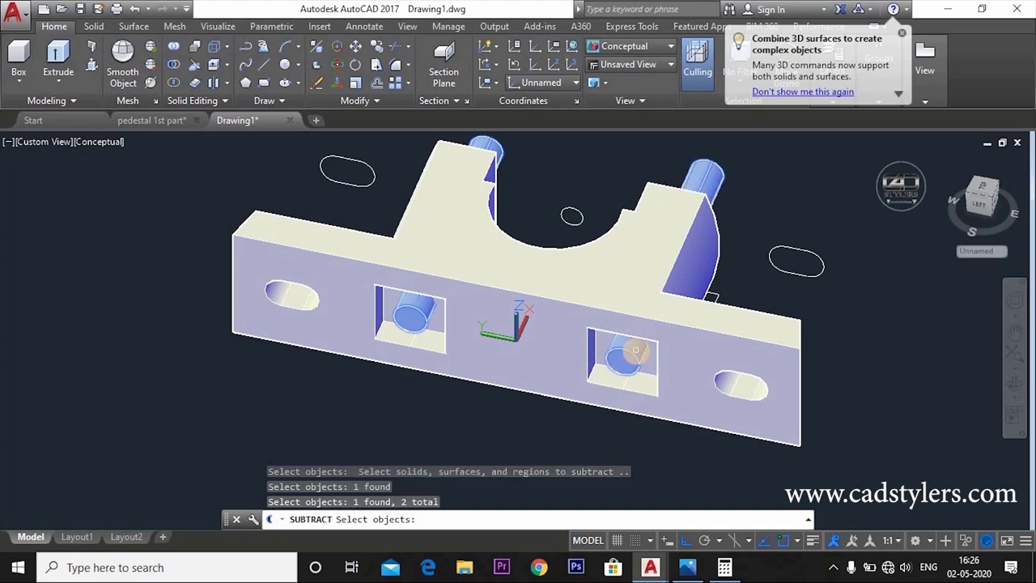
key("Return")
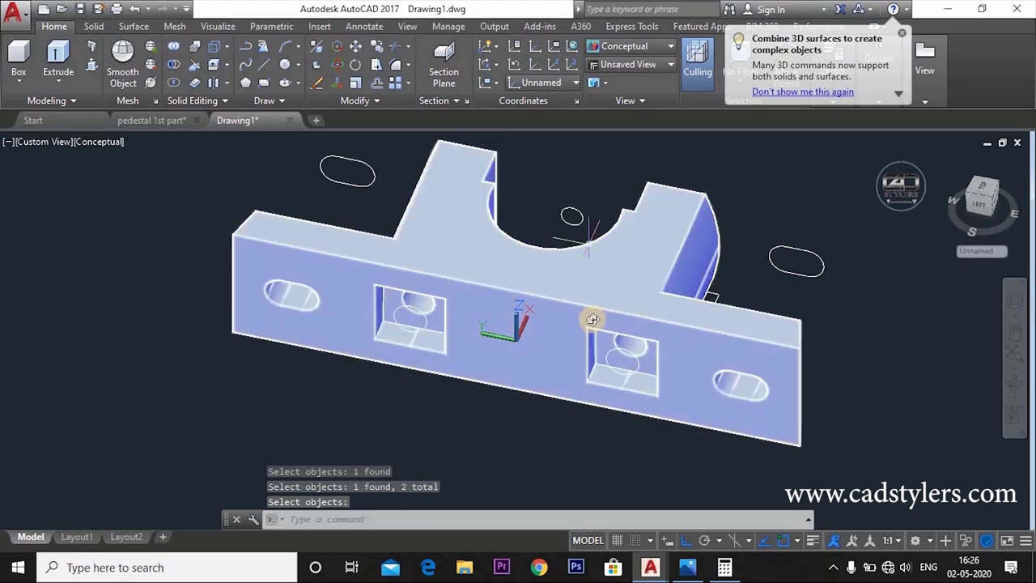
mouse_move(594, 316)
middle_mouse_down("shift")
mouse_move(593, 437)
mouse_move(539, 203)
mouse_move(525, 315)
mouse_move(488, 423)
mouse_move(469, 393)
mouse_move(483, 337)
mouse_move(505, 339)
mouse_move(571, 302)
mouse_move(493, 328)
mouse_move(539, 294)
mouse_move(559, 417)
mouse_move(411, 302)
mouse_move(723, 391)
mouse_move(534, 442)
mouse_move(597, 430)
mouse_move(607, 484)
mouse_move(639, 437)
mouse_move(463, 285)
mouse_move(608, 273)
mouse_move(721, 279)
mouse_move(599, 409)
mouse_move(644, 483)
mouse_move(642, 517)
middle_mouse_up("shift")
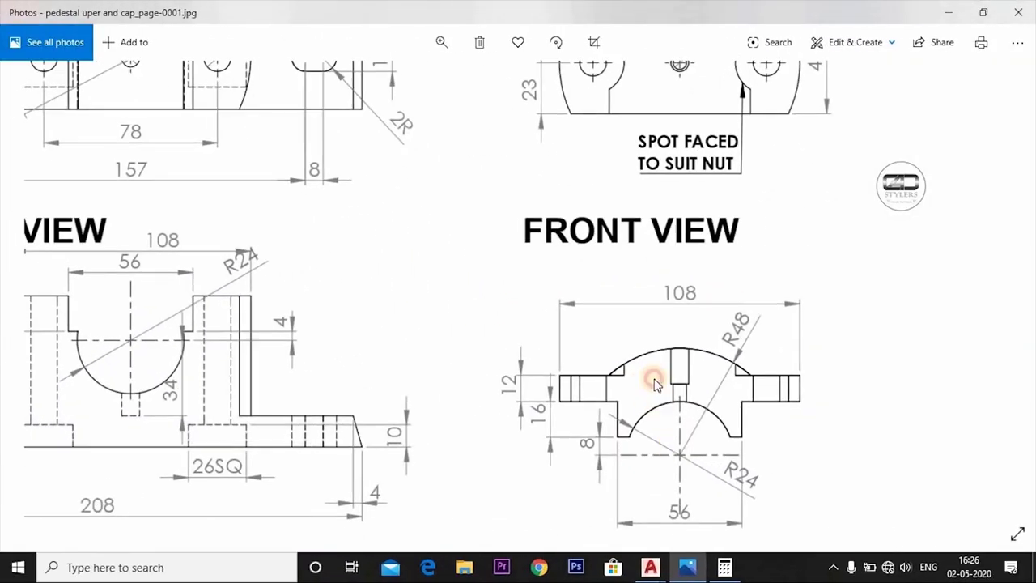
Zoom in on the cap's front view in the reference drawing
scroll(675, 429, "up", 2)
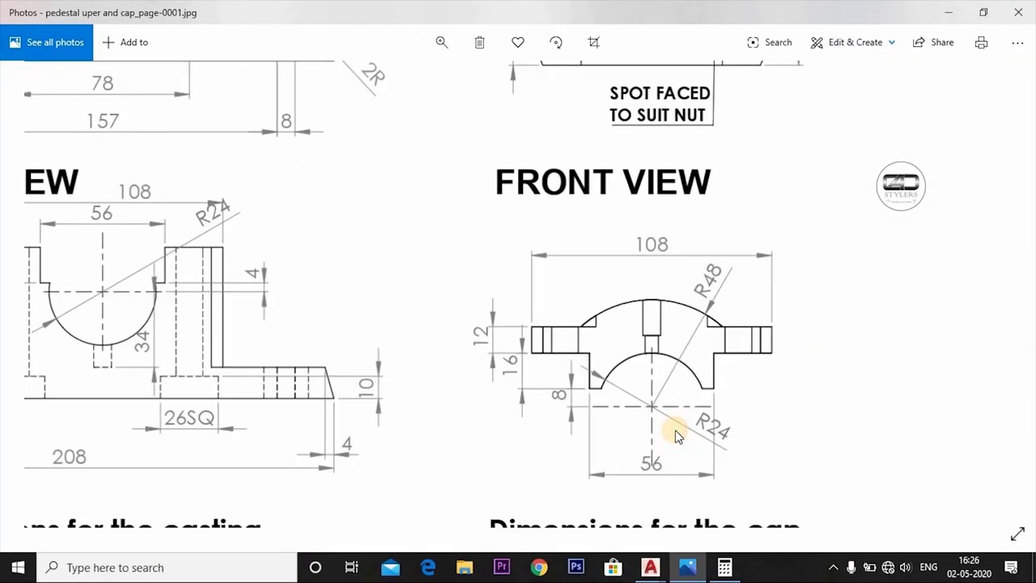
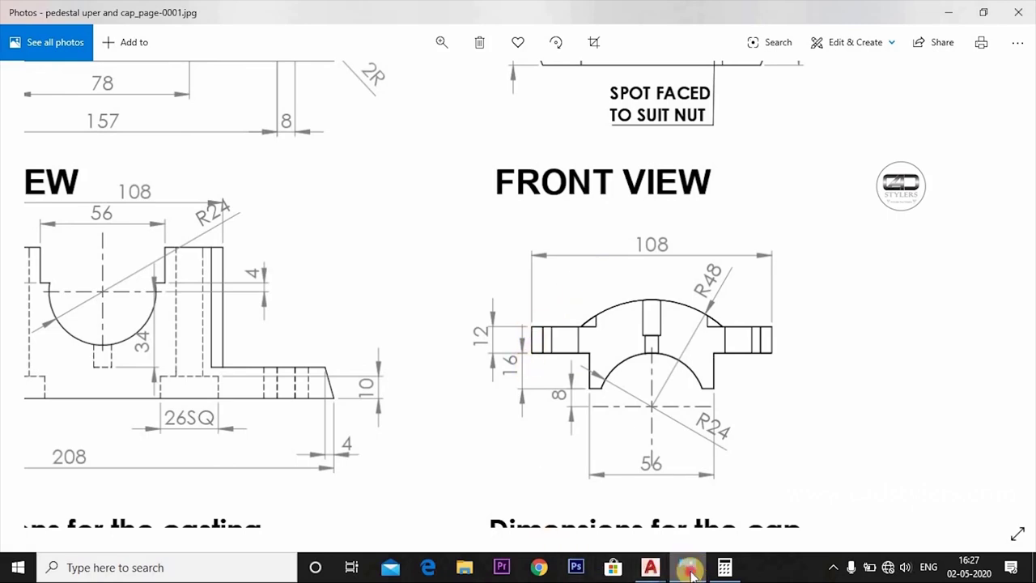
Draw two concentric circles centred at 0,0 with radii 24 and 48
left_click(649, 567)
middle_click_drag(508, 349, 541, 295)
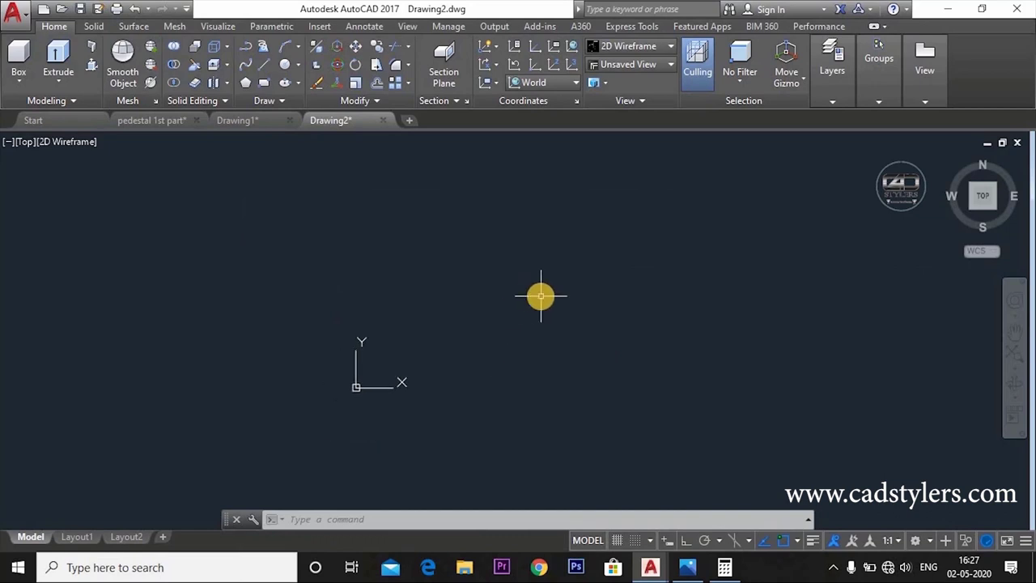
type("c")
key("Return")
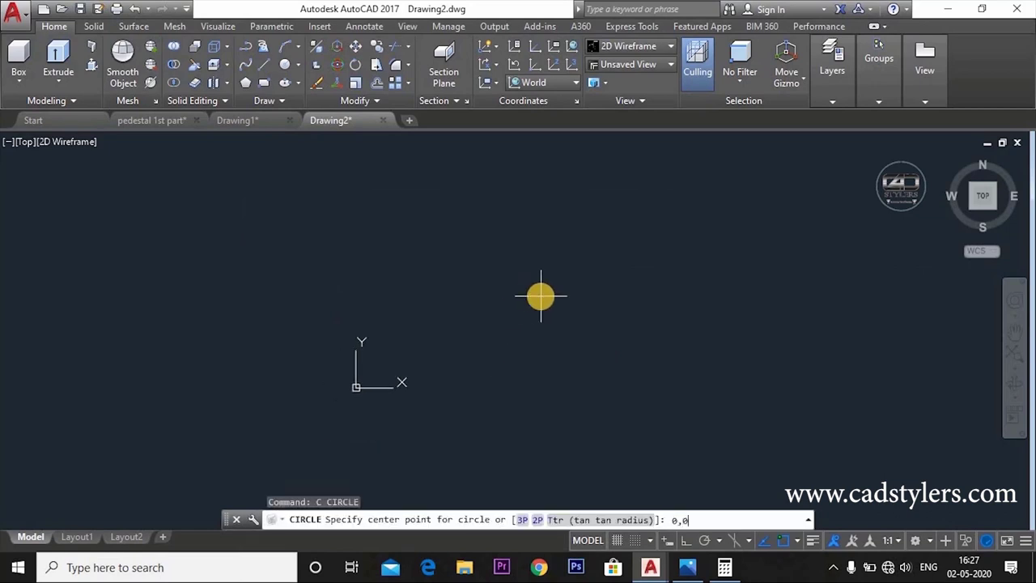
key("Return")
type("50")
key("Return")
key("Return")
key("Return")
type("46")
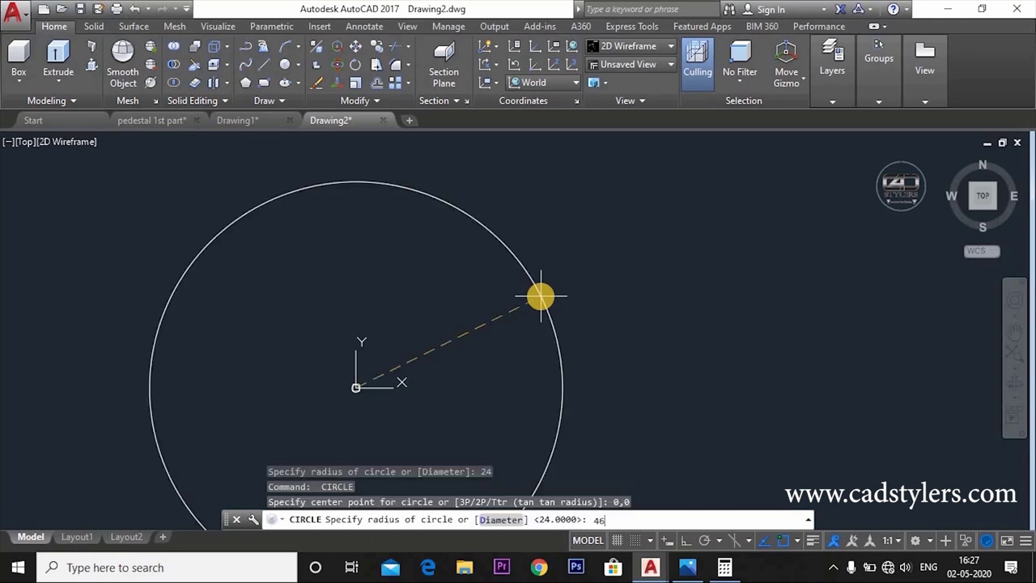
key("Return")
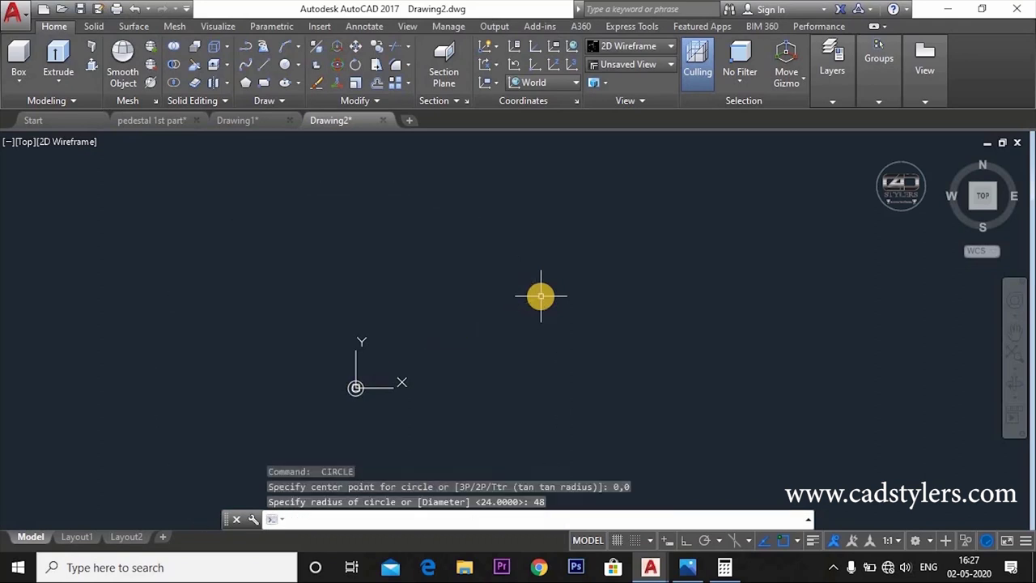
type("z")
Zoom to fit the whole drawing and compare it with the cap's front-view reference
key("Return")
type("a")
key("Return")
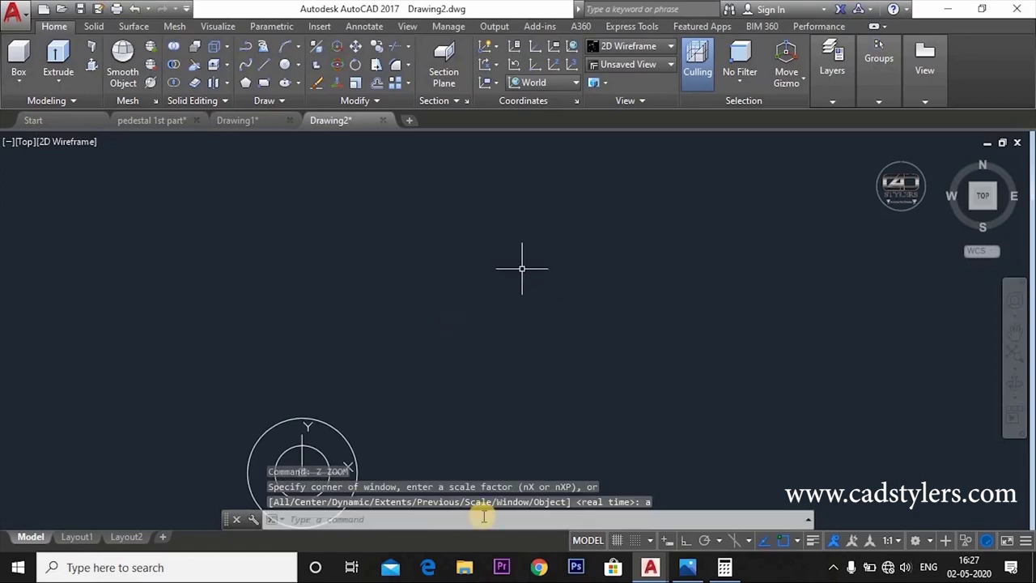
left_click(687, 568)
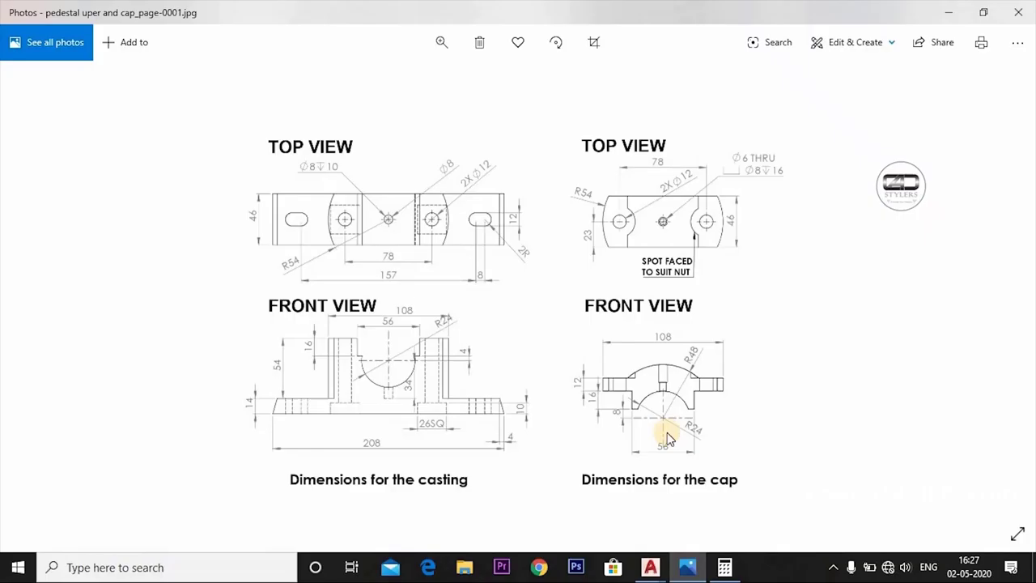
scroll(665, 437, "up", 2)
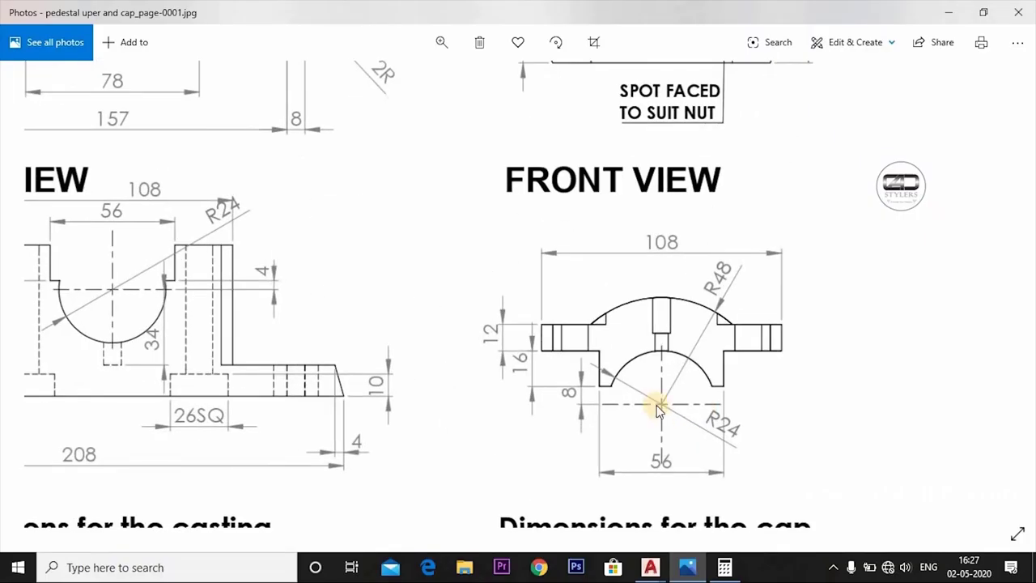
left_click(687, 566)
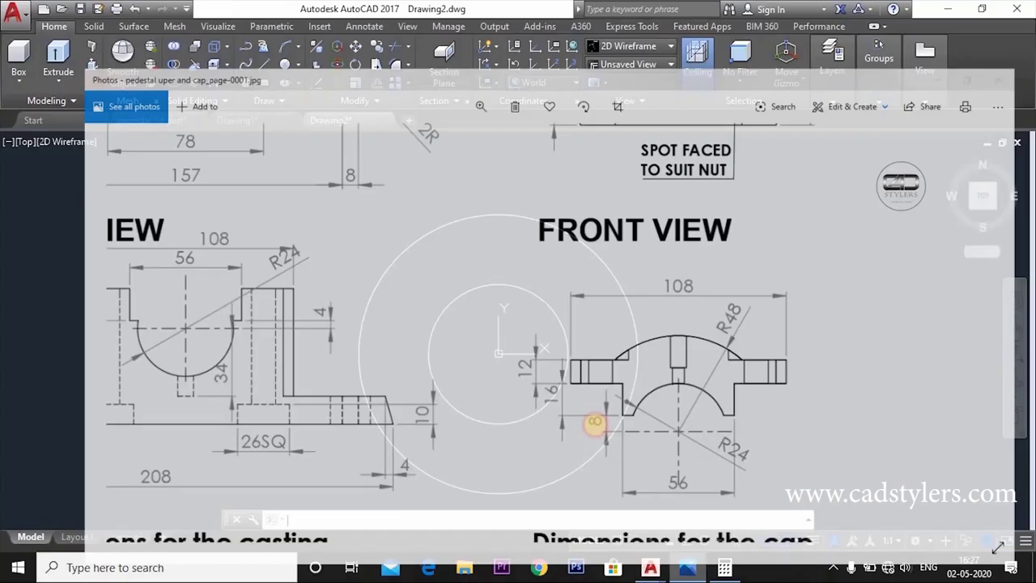
key("Return")
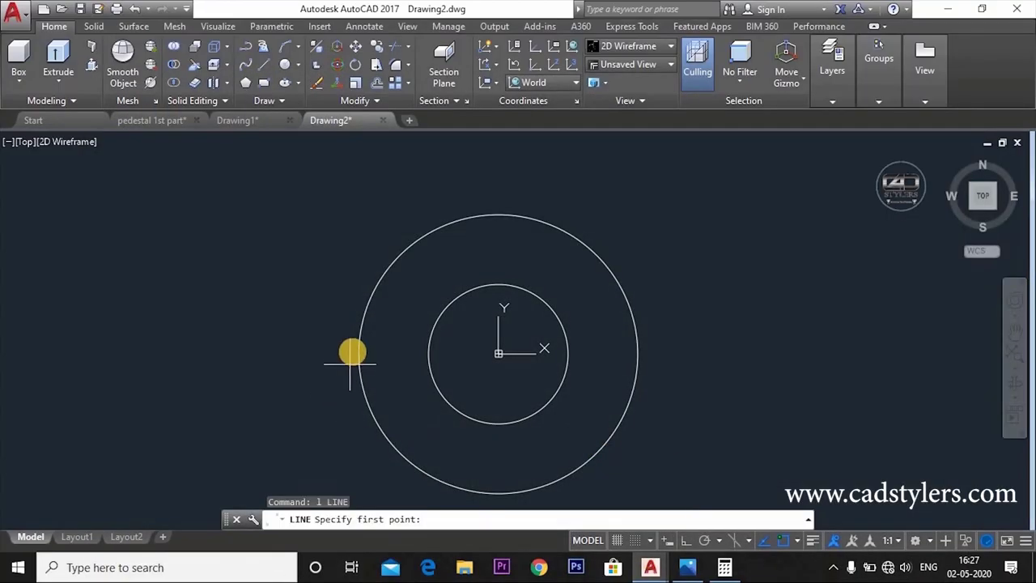
Draw a horizontal diameter across the outer circle and offset a copy 8 units upward
left_click(359, 352)
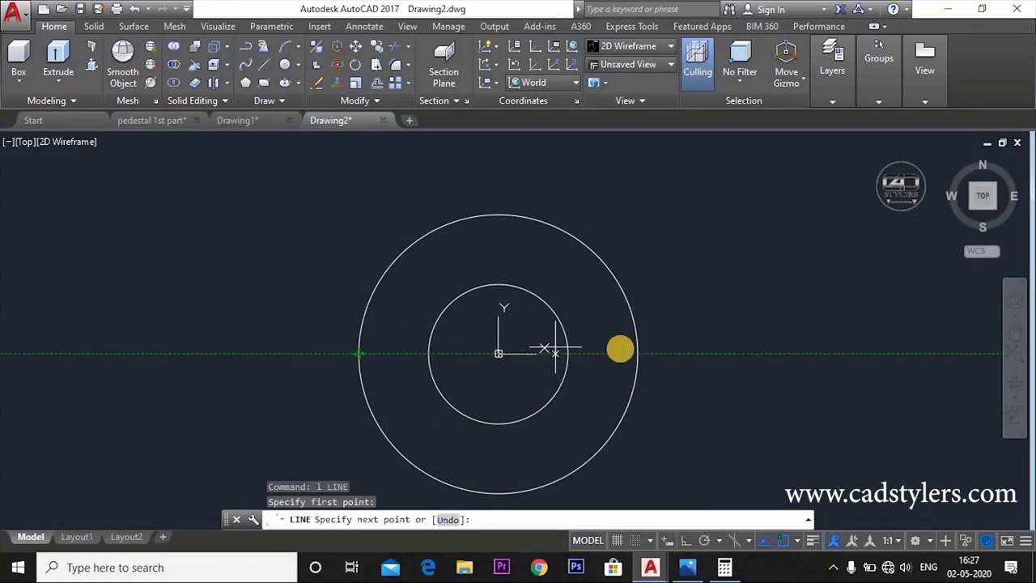
left_click(638, 353)
key("Escape")
type("o")
key("Return")
type("8")
key("Return")
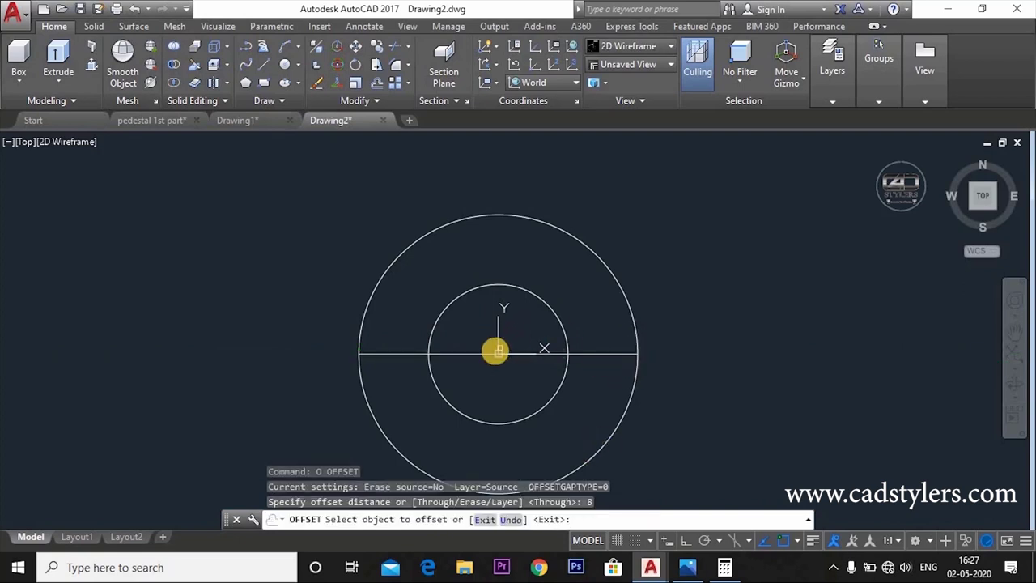
left_click(481, 352)
left_click(475, 308)
key("Escape")
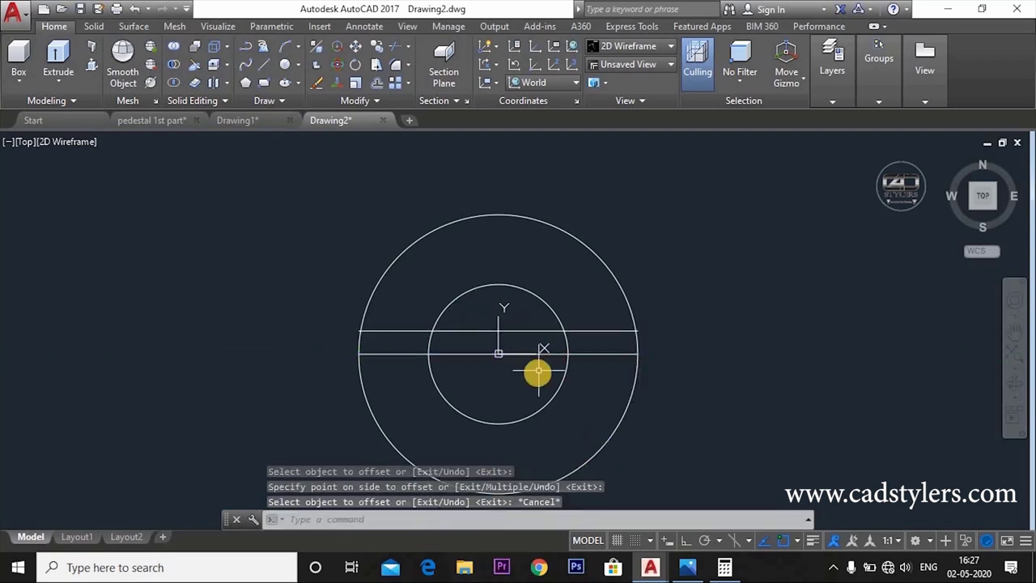
Draw a vertical centreline from the circle centre and offset a copy 28 units left
middle_click_drag(536, 370, 564, 332)
type("l")
key("Return")
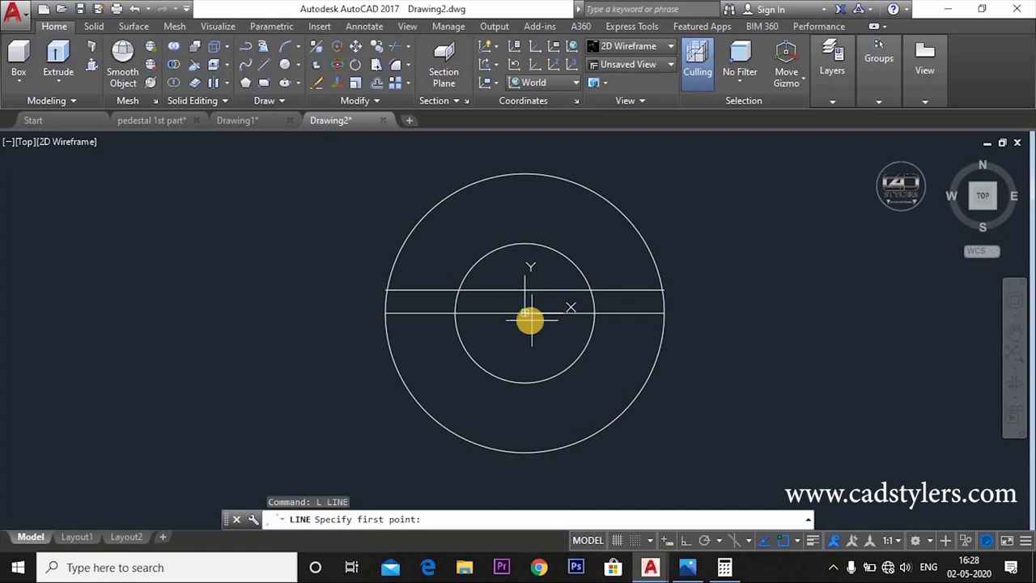
left_click(527, 312)
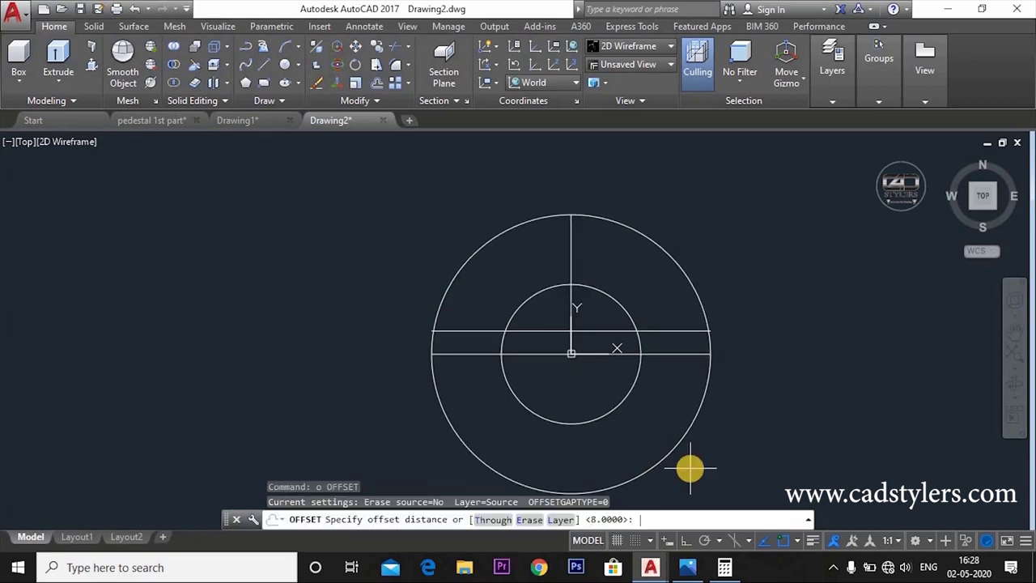
type("28")
key("Return")
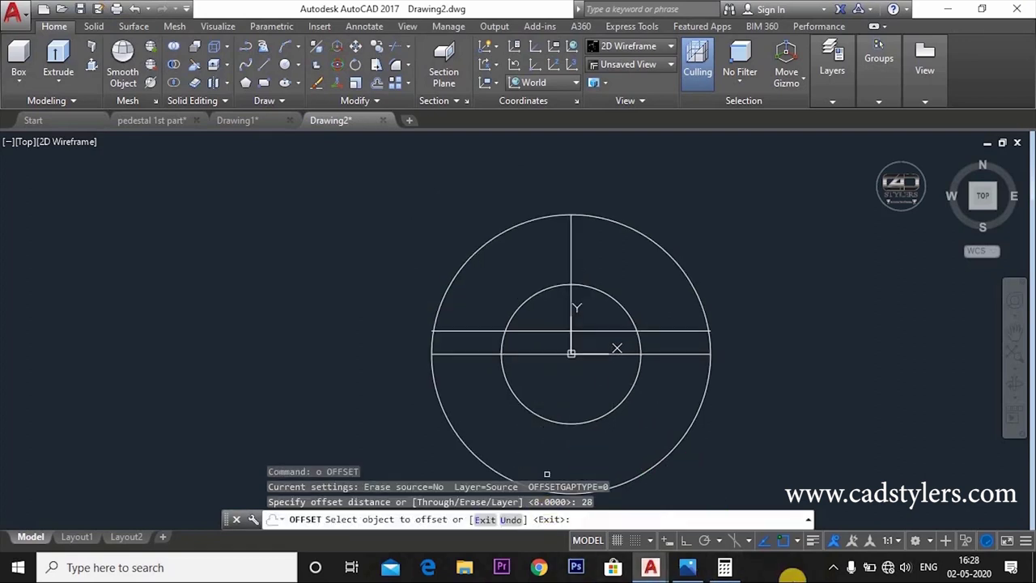
left_click(571, 266)
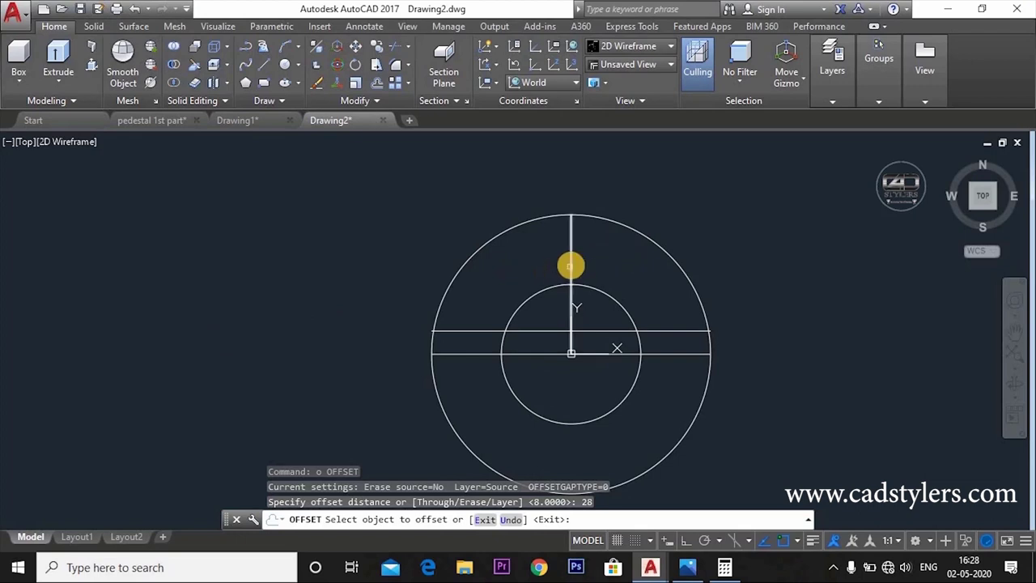
left_click(407, 263)
key("Escape")
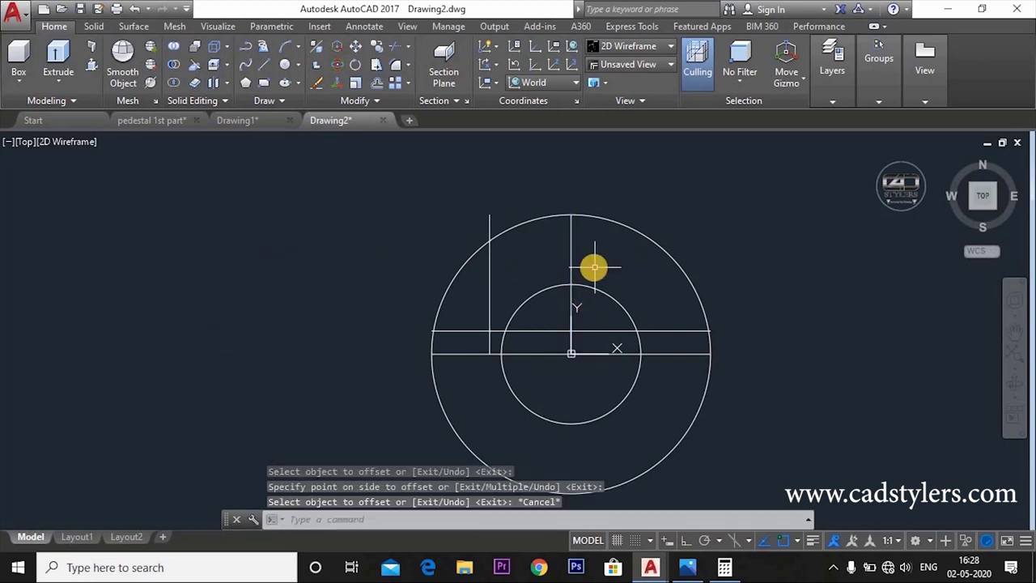
Offset another copy of the vertical centreline 54 units to the left
key("Return")
type("54")
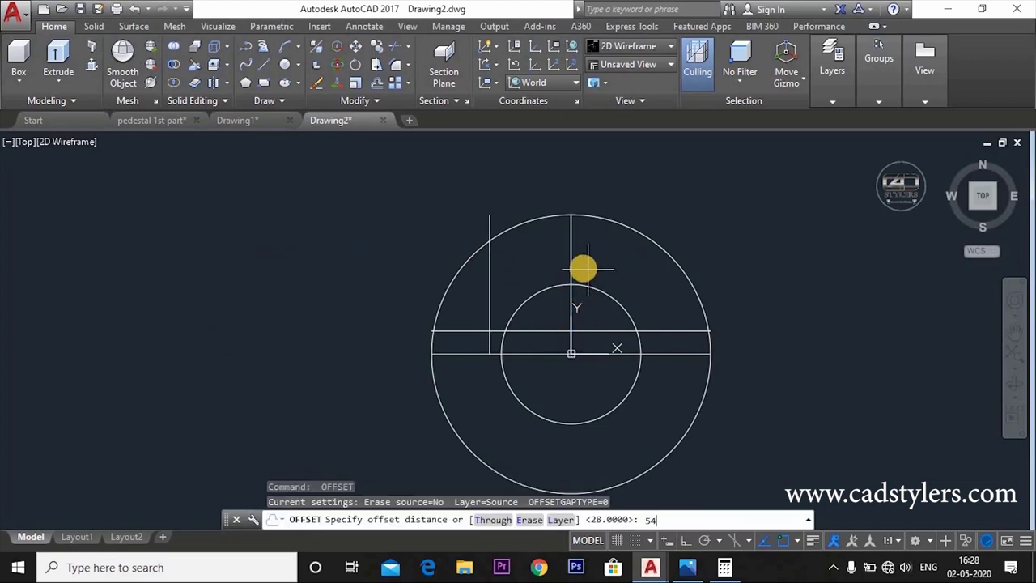
key("Return")
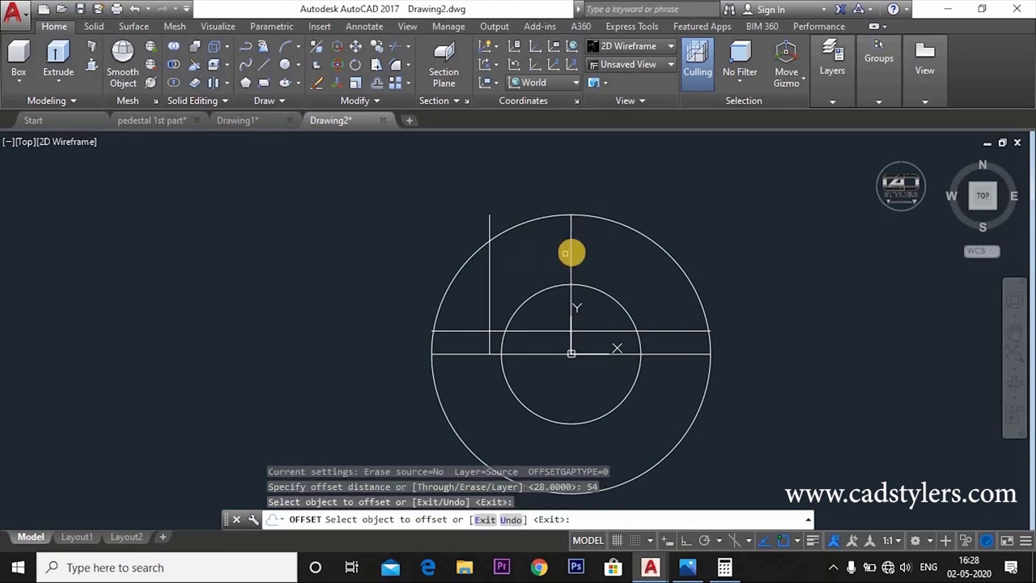
left_click(571, 253)
left_click(417, 306)
key("Escape")
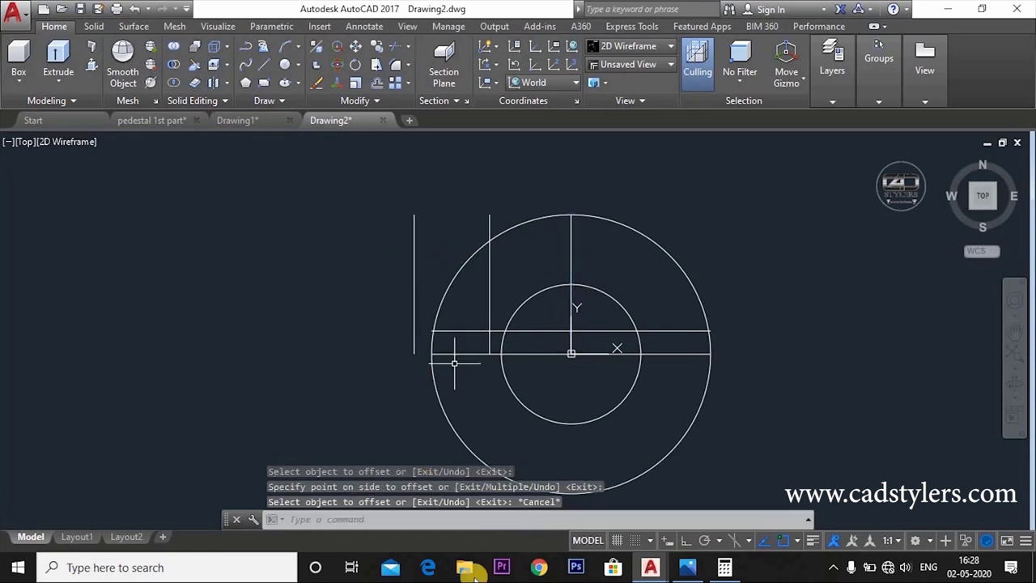
Attempt to extend a line to the circle, then view the cap's reference drawing
type("ex")
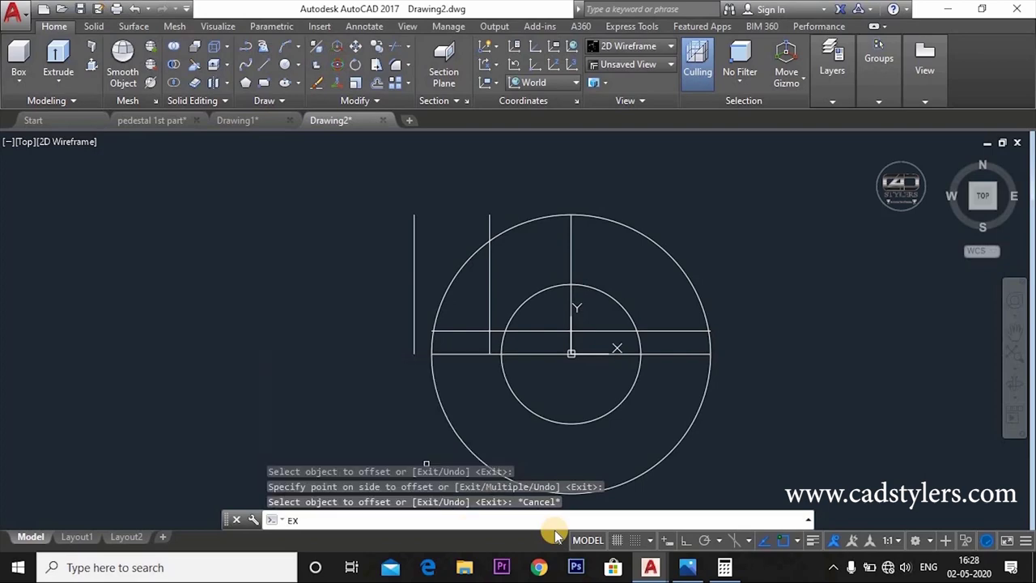
key("Return")
key("Return")
left_click(504, 411)
key("Escape")
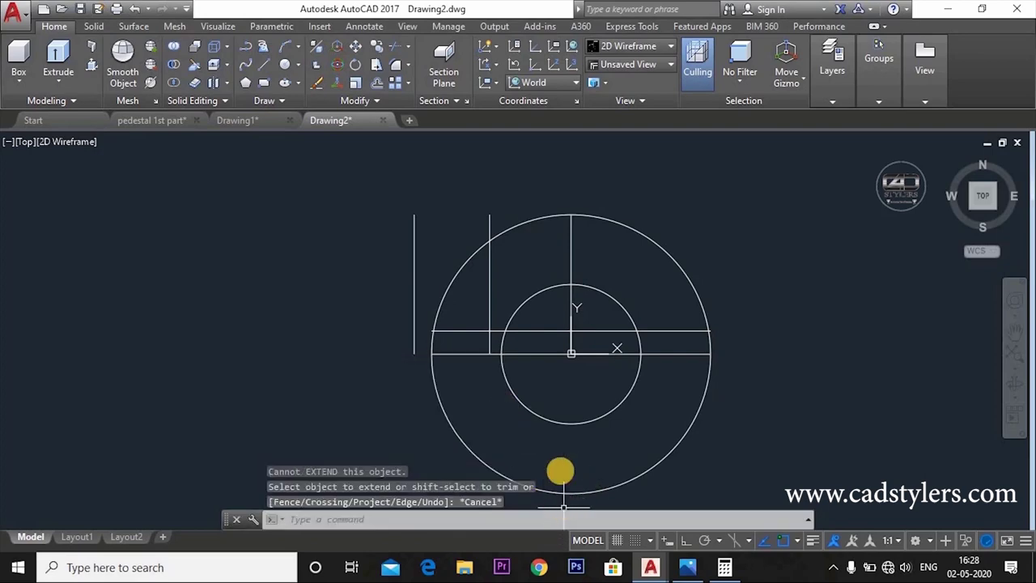
middle_click_drag(521, 354, 497, 314)
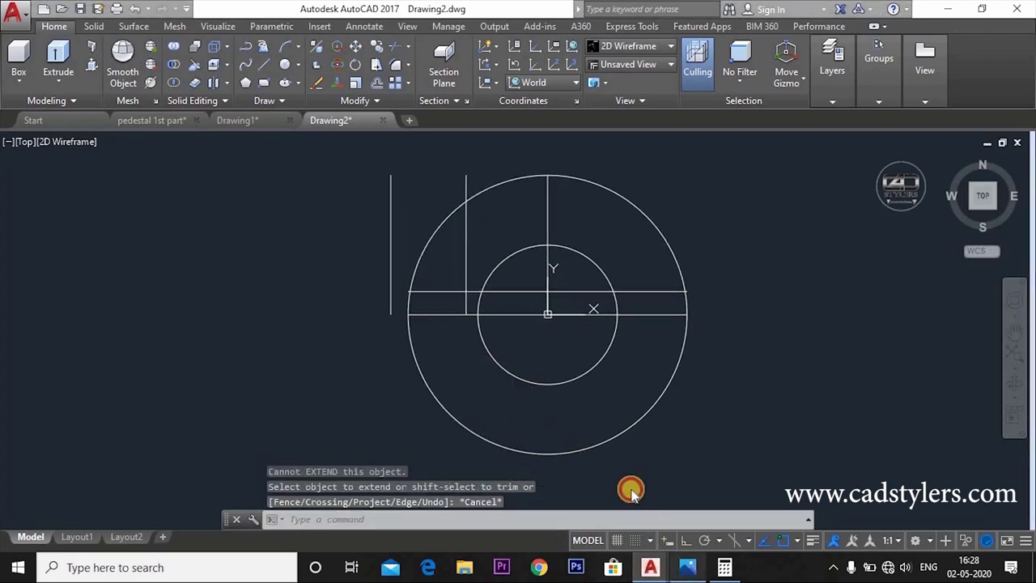
key("alt+Tab")
scroll(594, 405, "up", 4)
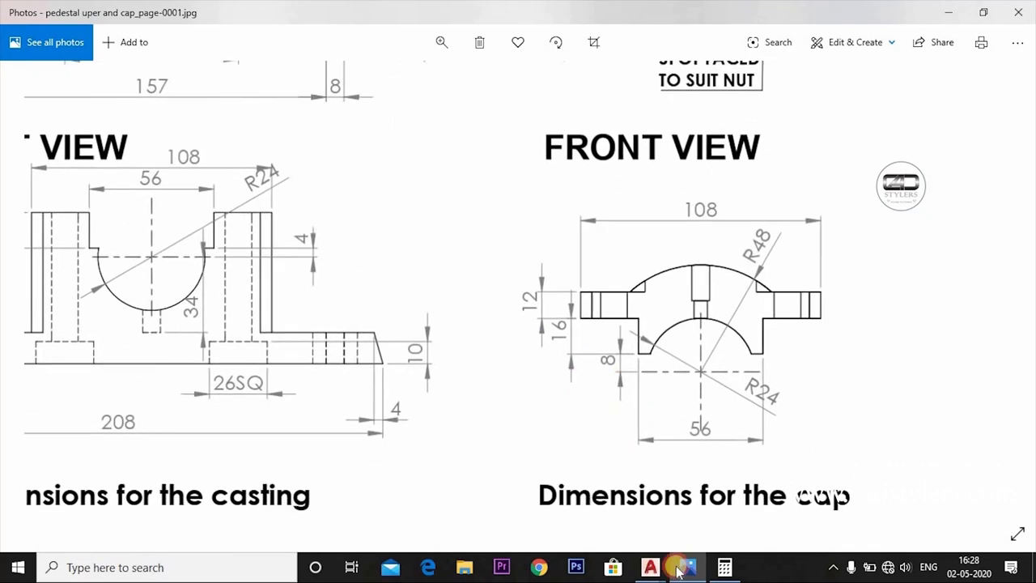
After checking the reference, trim line segments inside a crossing window
scroll(628, 369, "up", 1)
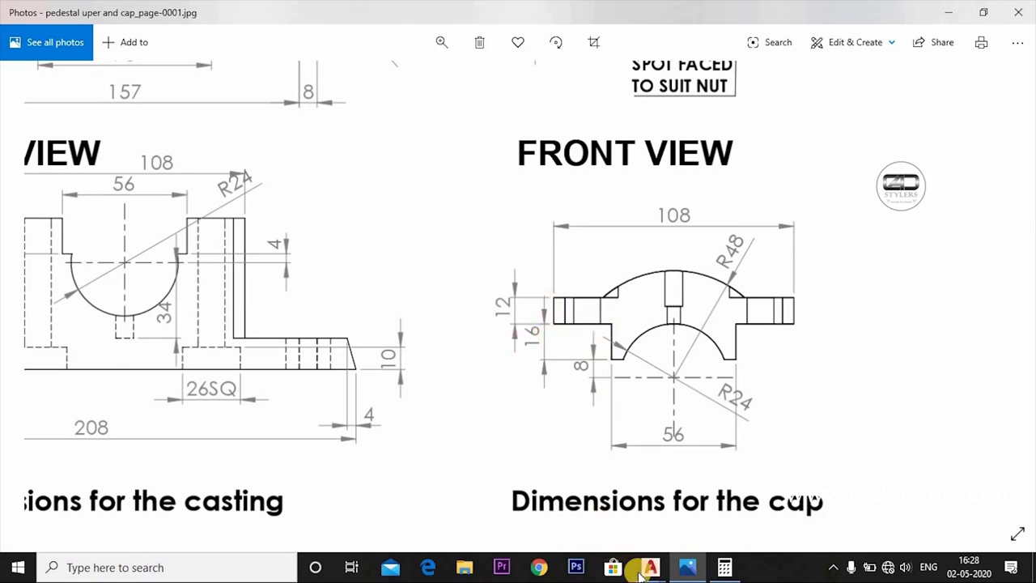
left_click(689, 570)
left_click_drag(462, 352, 454, 357)
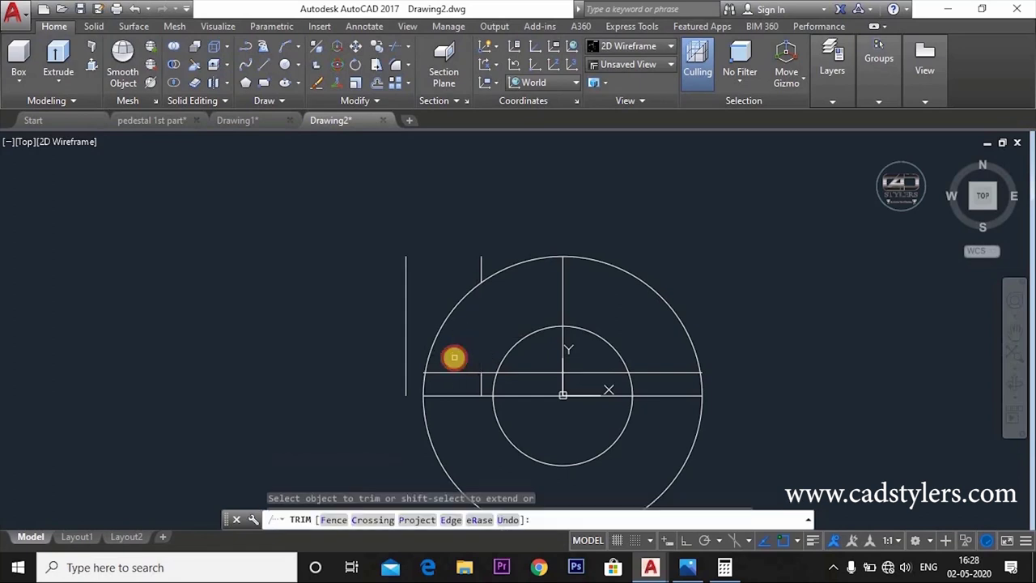
key("Return")
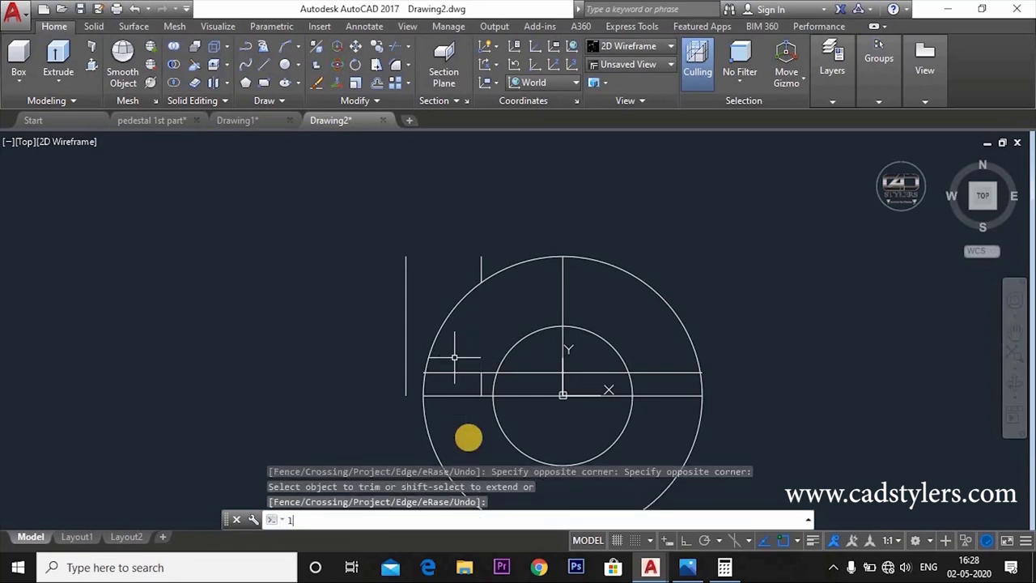
Draw the 16-unit final segment of the left step outline from the 28-unit offset line
type("l")
key("Return")
left_click(478, 319)
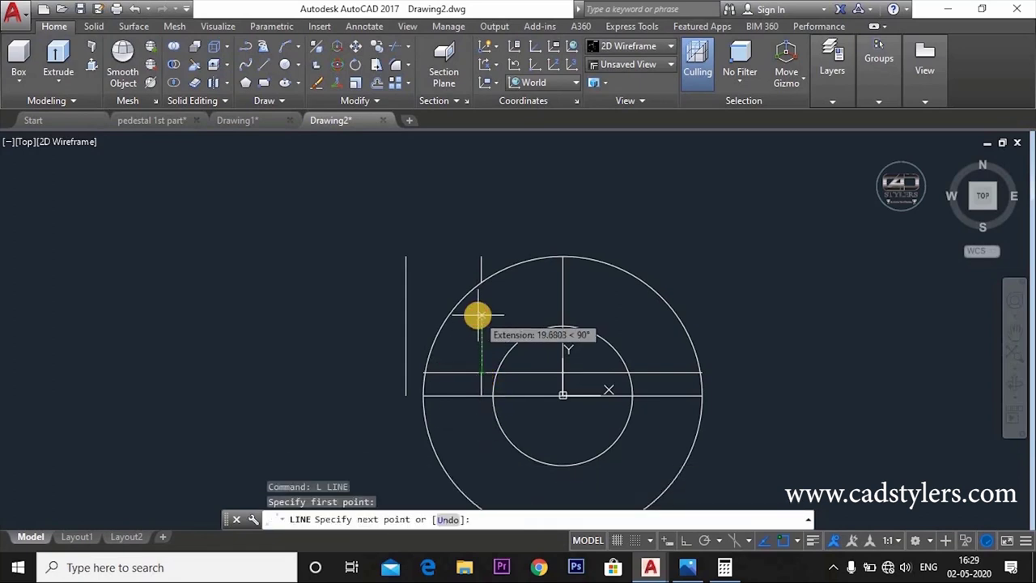
type("16")
key("Return")
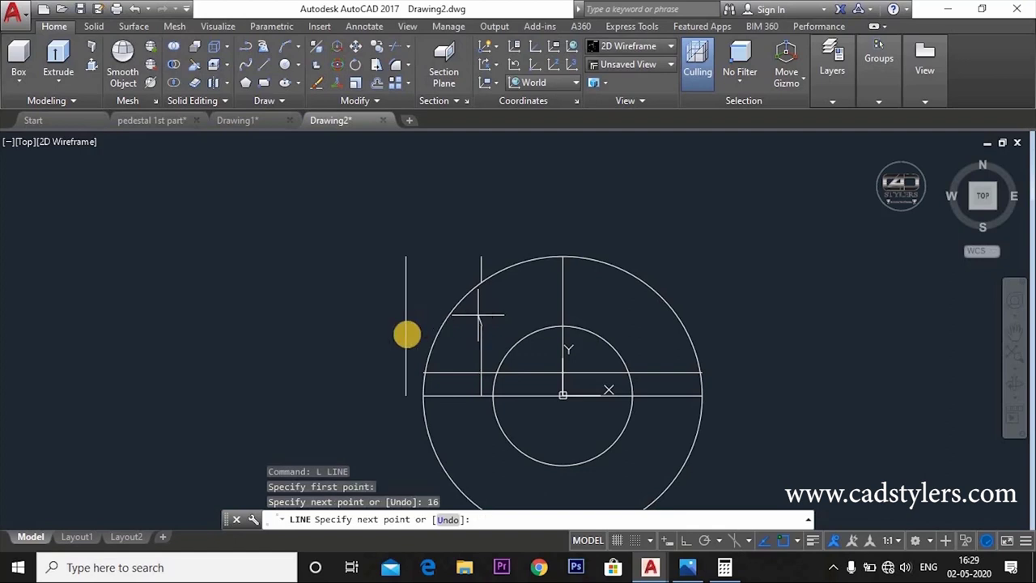
left_click(406, 323)
key("Escape")
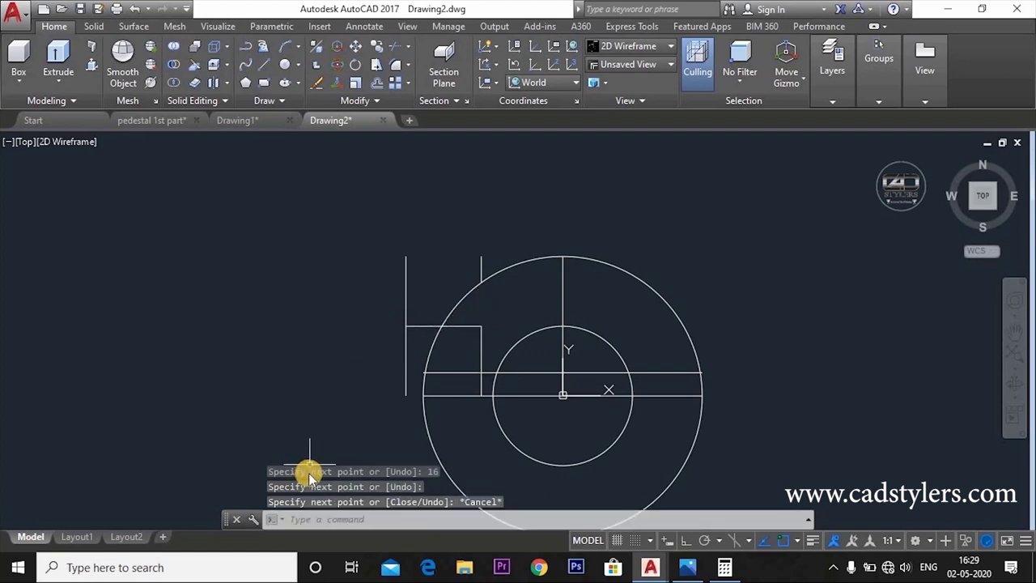
Trim away the extra vertical stubs around the left flange step
type("tr")
key("Return")
key("Return")
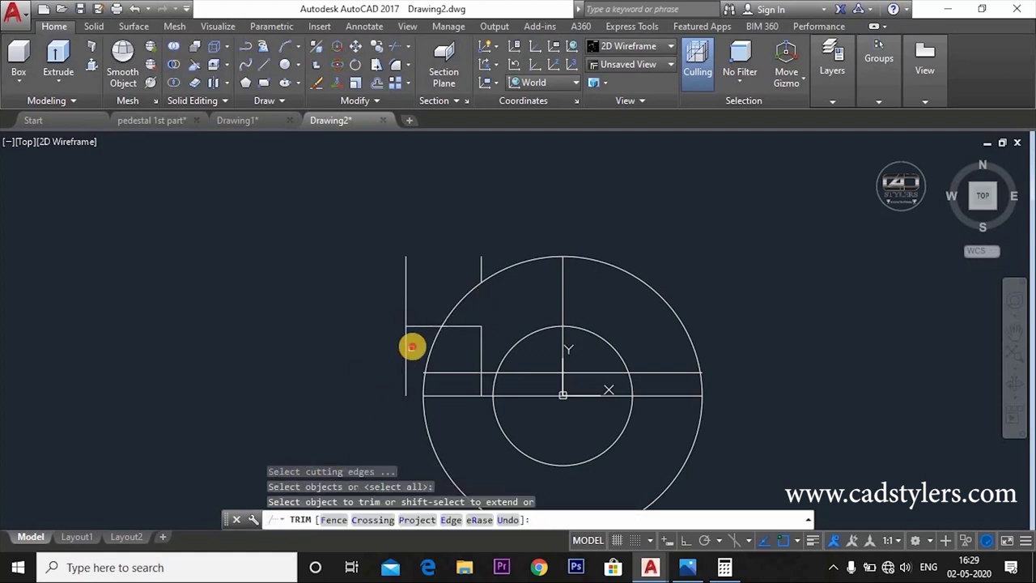
mouse_move(412, 345)
left_mouse_down()
mouse_move(395, 359)
mouse_move(433, 292)
left_mouse_up()
left_click(453, 397)
key("Escape")
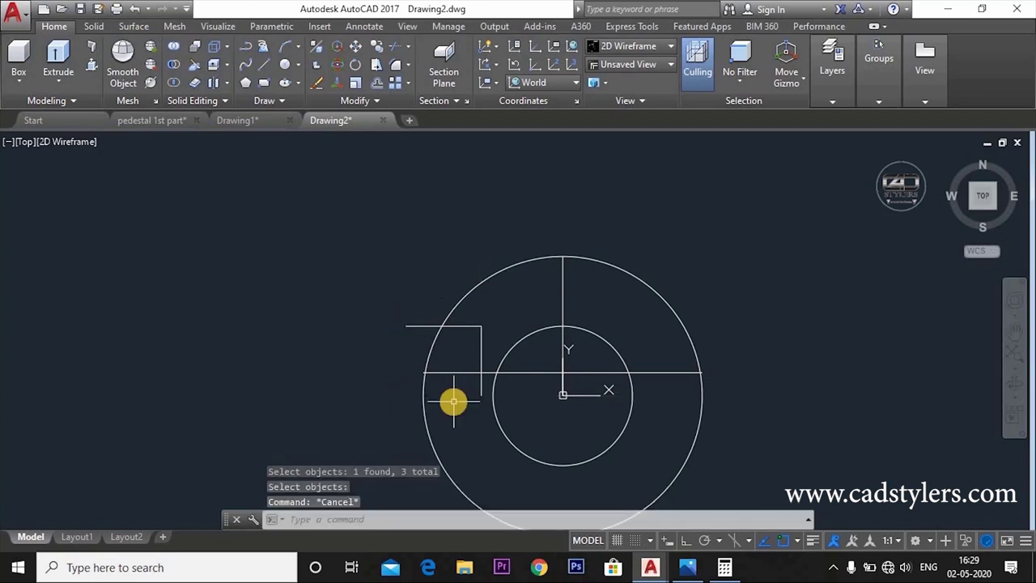
type("l")
key("Return")
Draw a 12-unit vertical line up from the step's top-left corner with ortho on
key("alt+Tab")
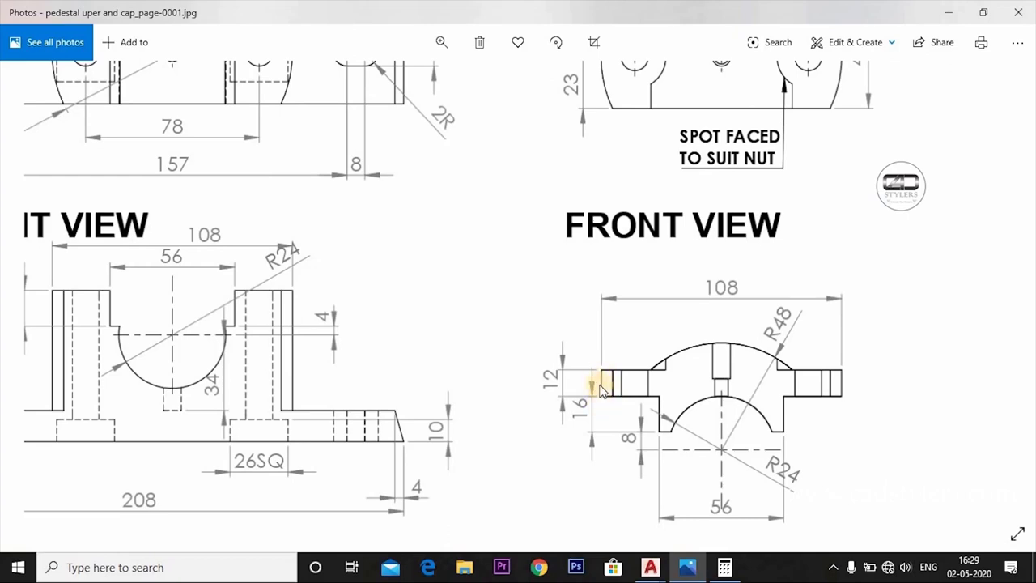
key("alt+Tab")
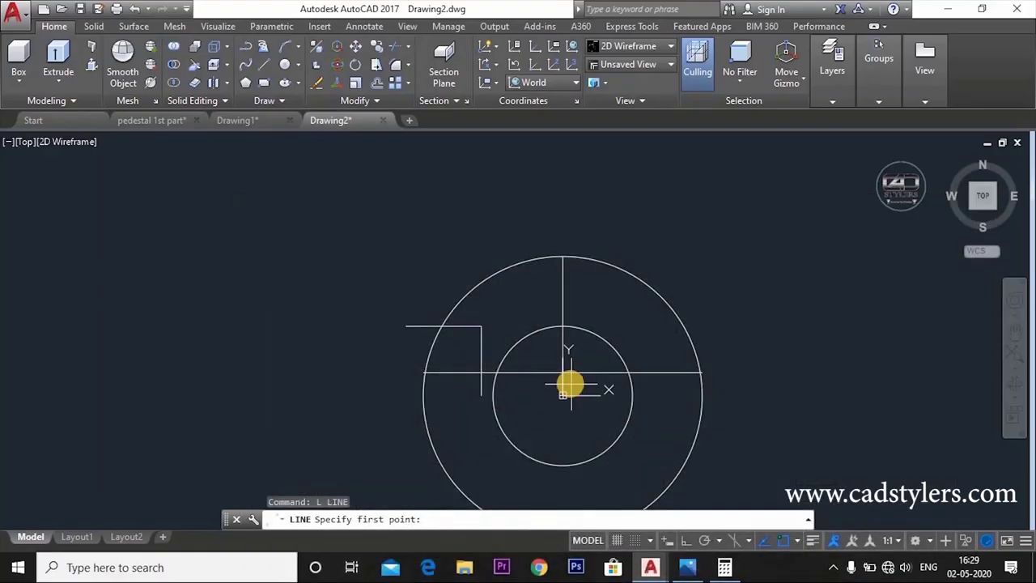
type("l")
key("Return")
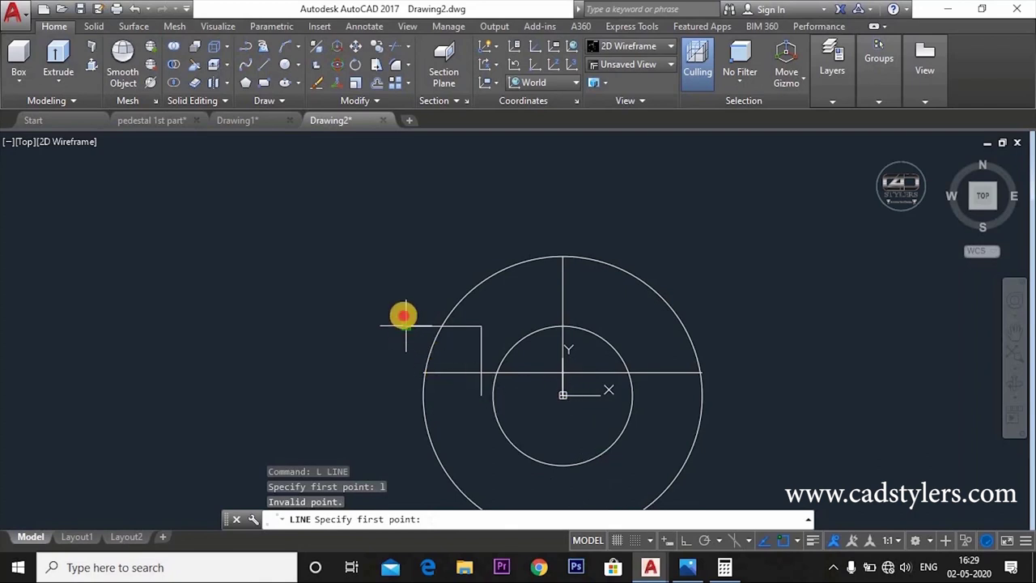
left_click(406, 325)
type("12")
key("Return")
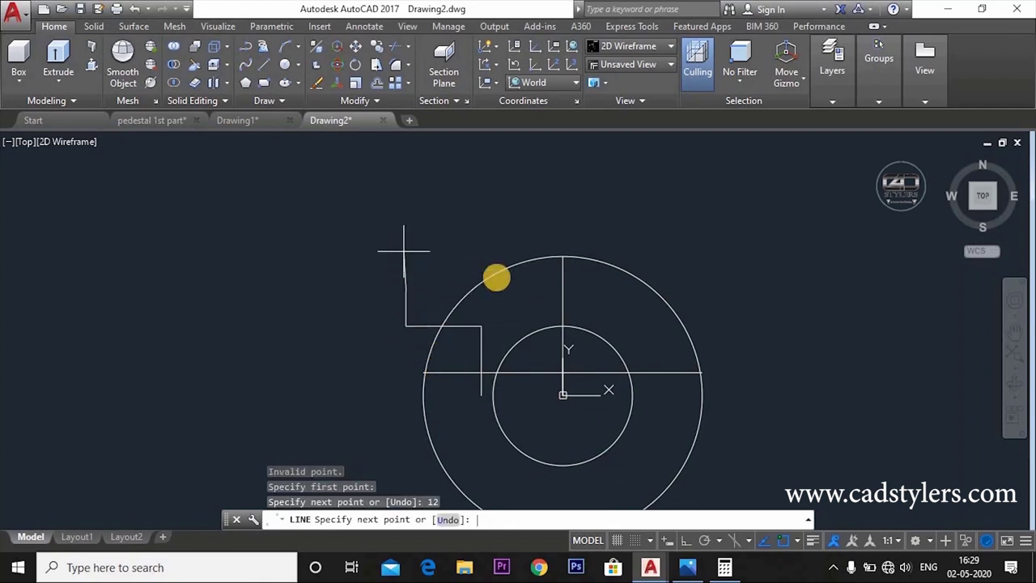
left_click(682, 542)
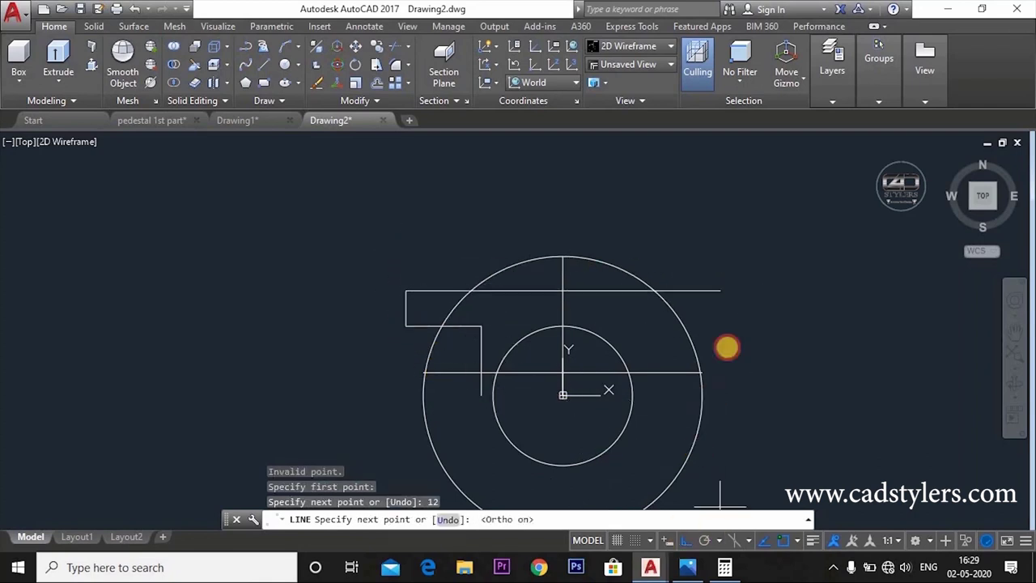
key("Escape")
Trim the horizontal line left of the step and a piece near the step corner
middle_click_drag(739, 275, 697, 283)
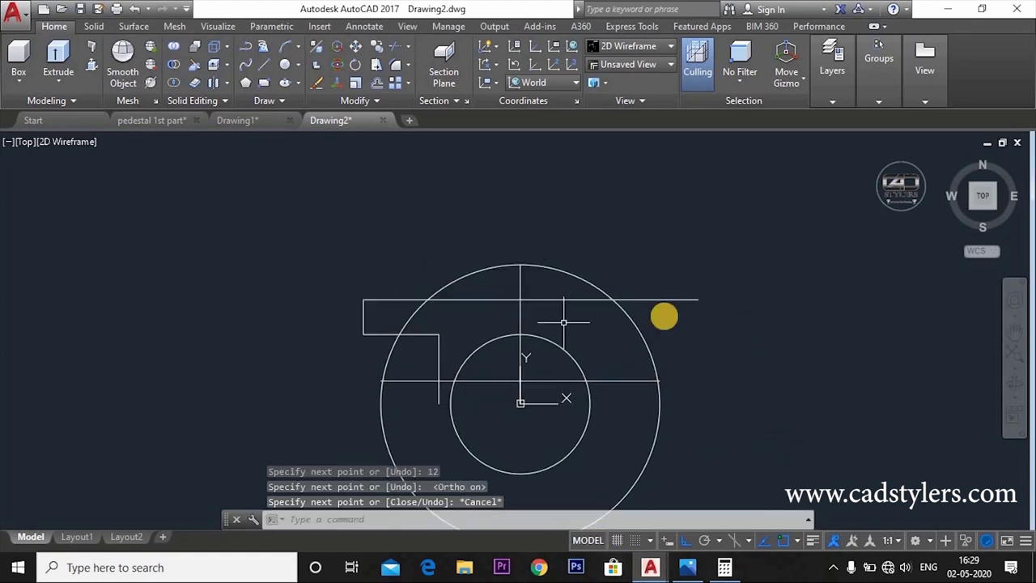
middle_click_drag(790, 400, 827, 397)
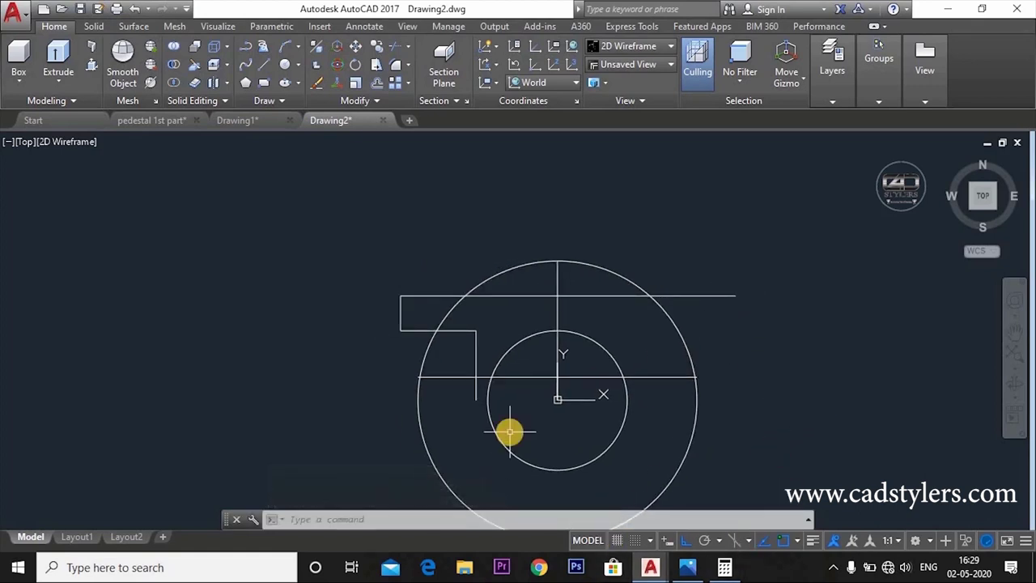
key("Escape")
type("tr")
key("Return")
key("Return")
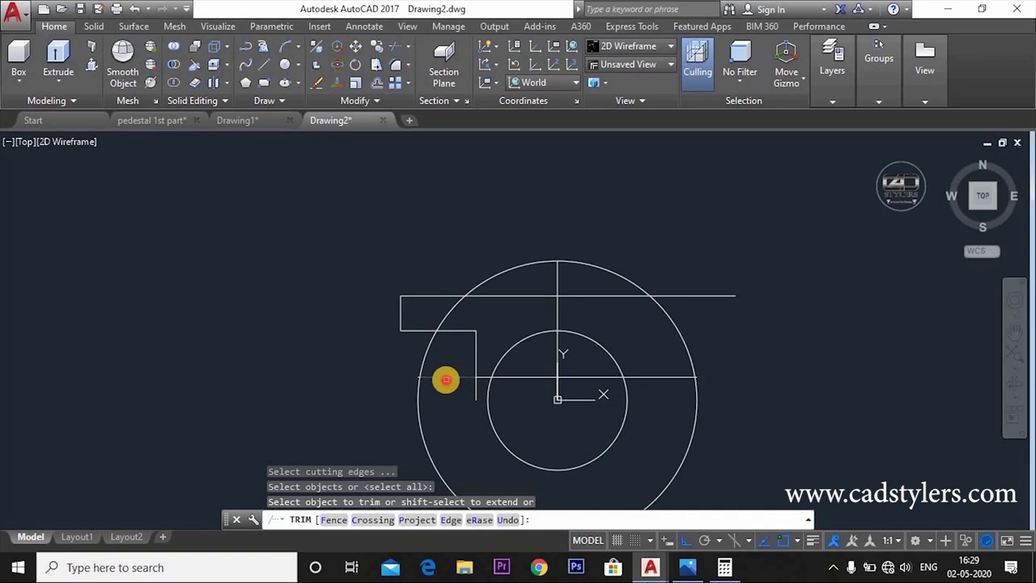
left_click_drag(445, 379, 455, 364)
left_click(478, 394)
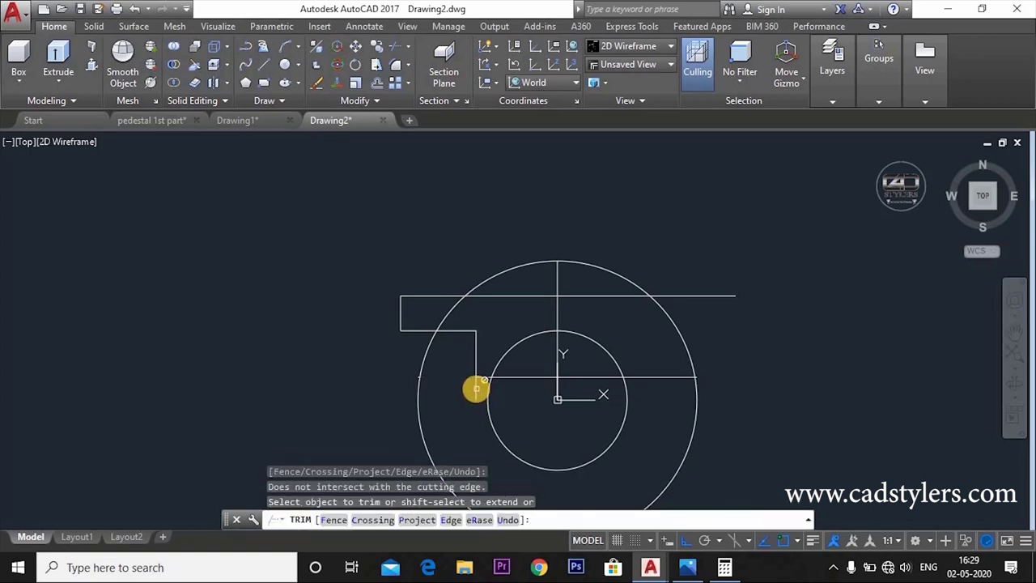
scroll(475, 389, "up", 6)
key("Escape")
Trim the centre line inside the inner circle's left half
type("e")
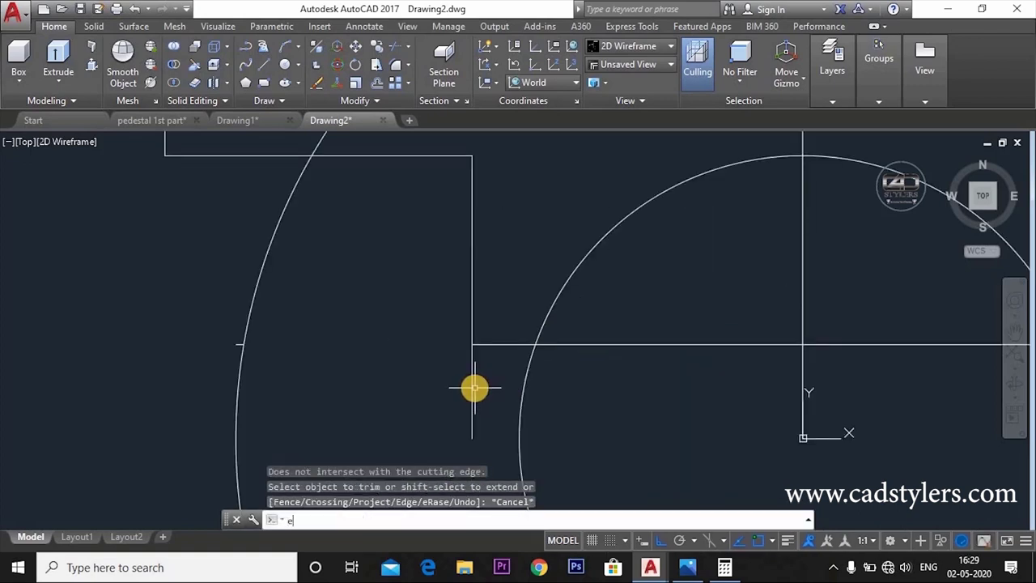
key("Return")
left_click_drag(485, 380, 456, 402)
key("Escape")
scroll(455, 418, "down", 2)
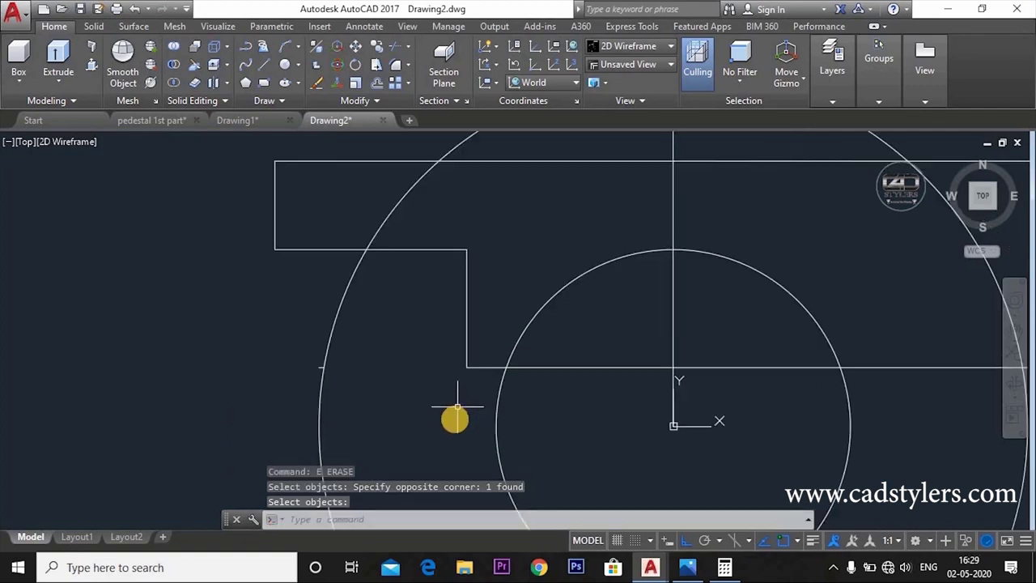
scroll(455, 418, "down", 2)
scroll(455, 419, "down", 2)
type("tr")
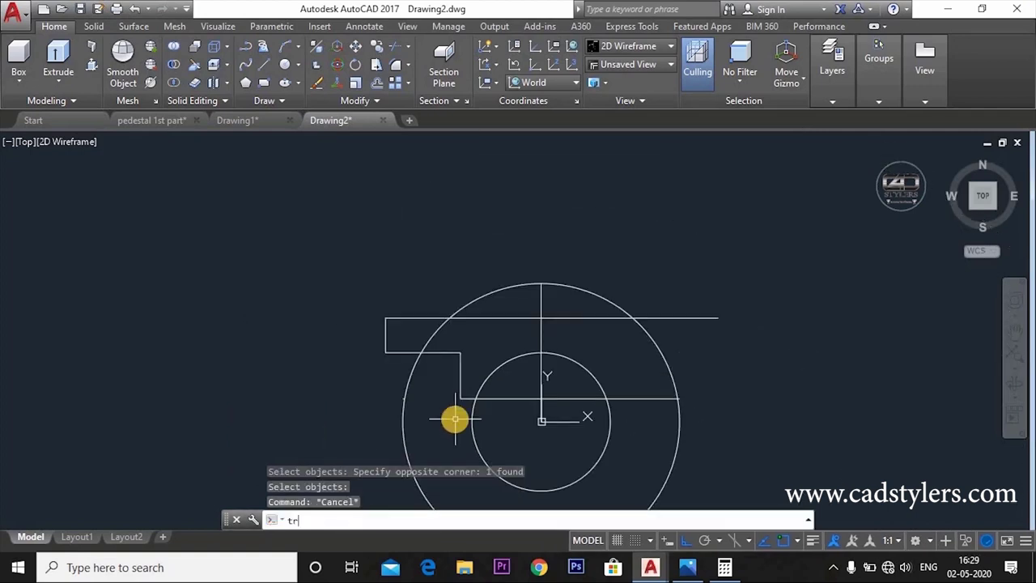
key("Return")
key("Return")
left_click(516, 396)
key("Escape")
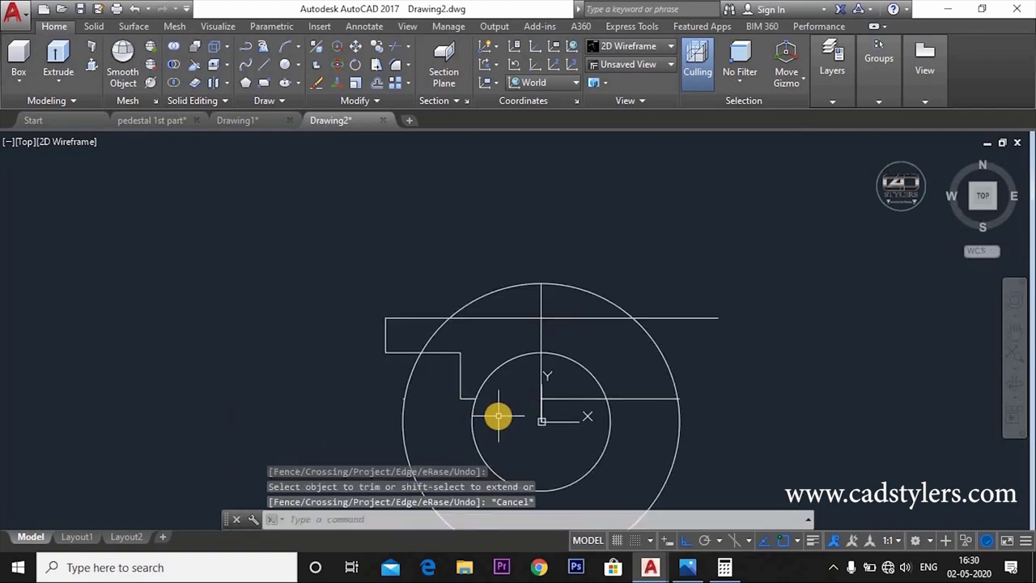
Erase the short leftover line inside the inner circle
type("e")
key("Return")
left_click(570, 398)
key("Return")
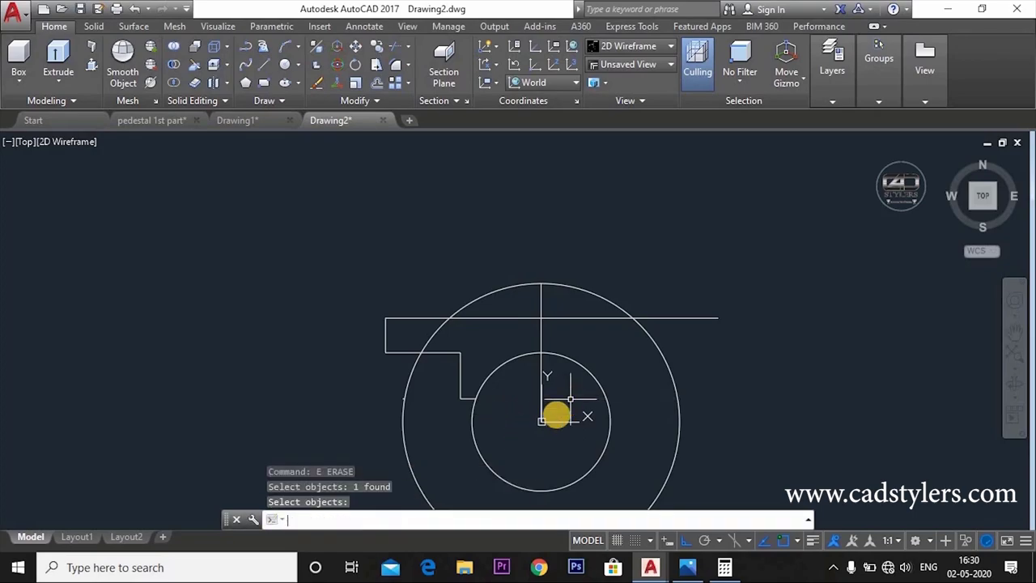
Compare the drawing against the cap's reference drawing again
key("alt+Tab")
scroll(646, 441, "up", 3)
scroll(645, 441, "up", 1)
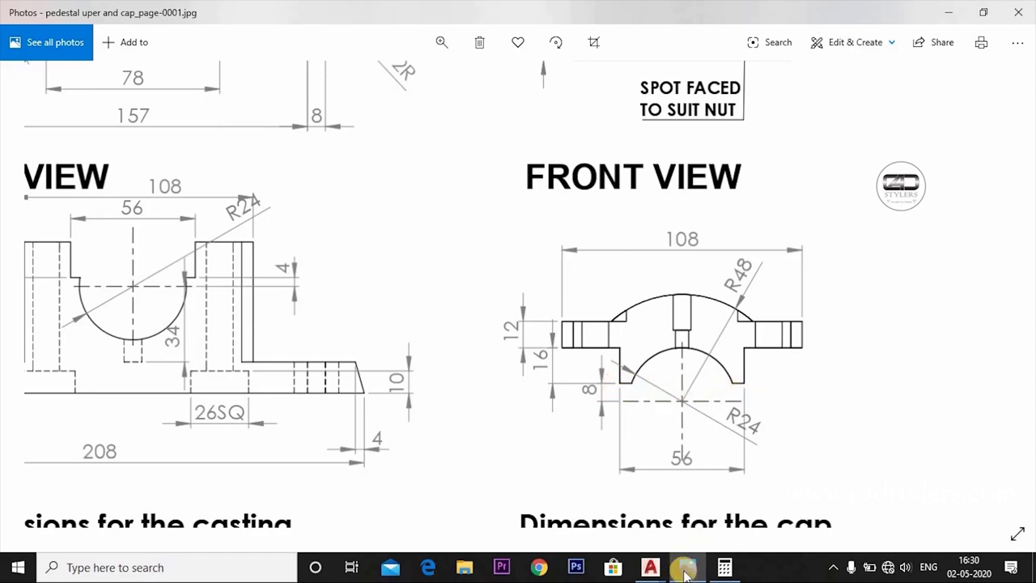
left_click(650, 567)
type("l")
key("Return")
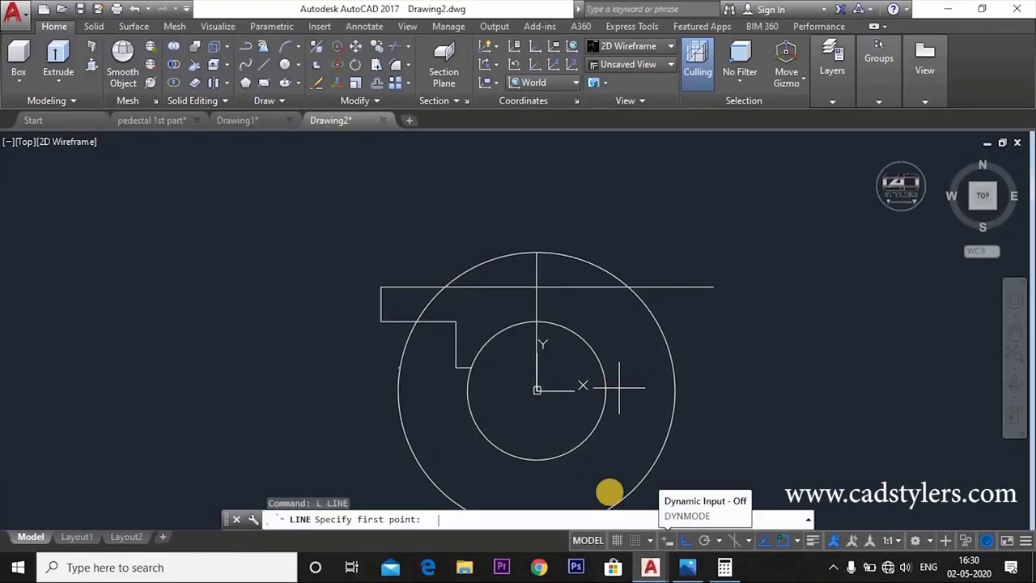
key("Escape")
Trim away the lower halves of both circles and the outer arc pieces beyond the top line
type("ex")
key("Return")
key("Return")
left_click(731, 418)
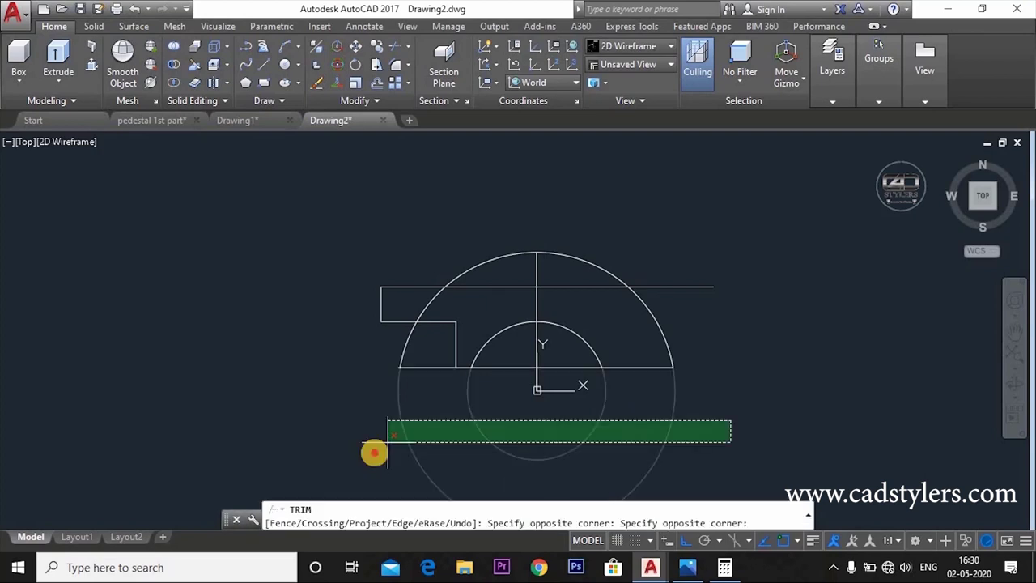
left_click(374, 449)
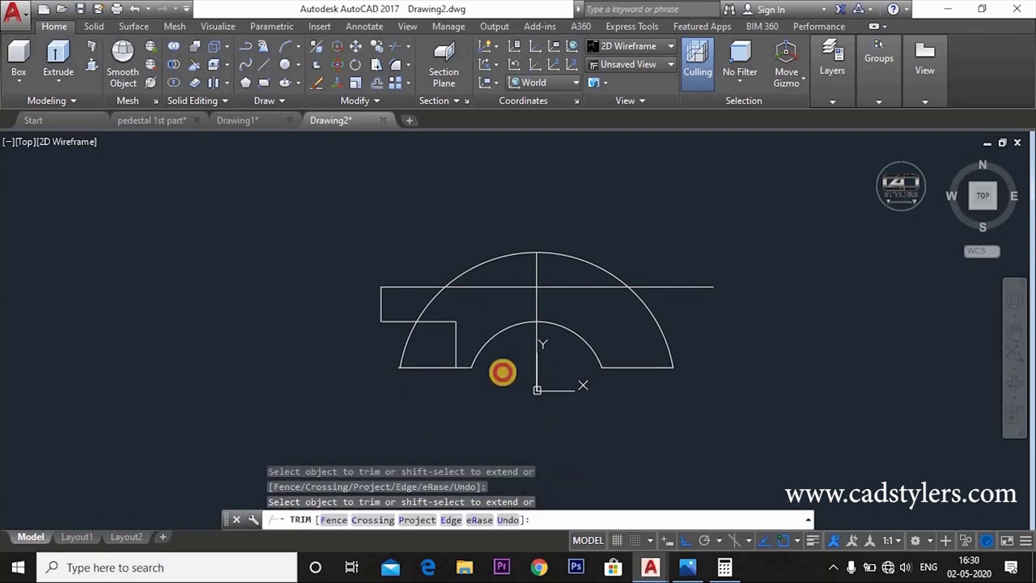
left_click(429, 367)
left_click(685, 323)
left_click(584, 407)
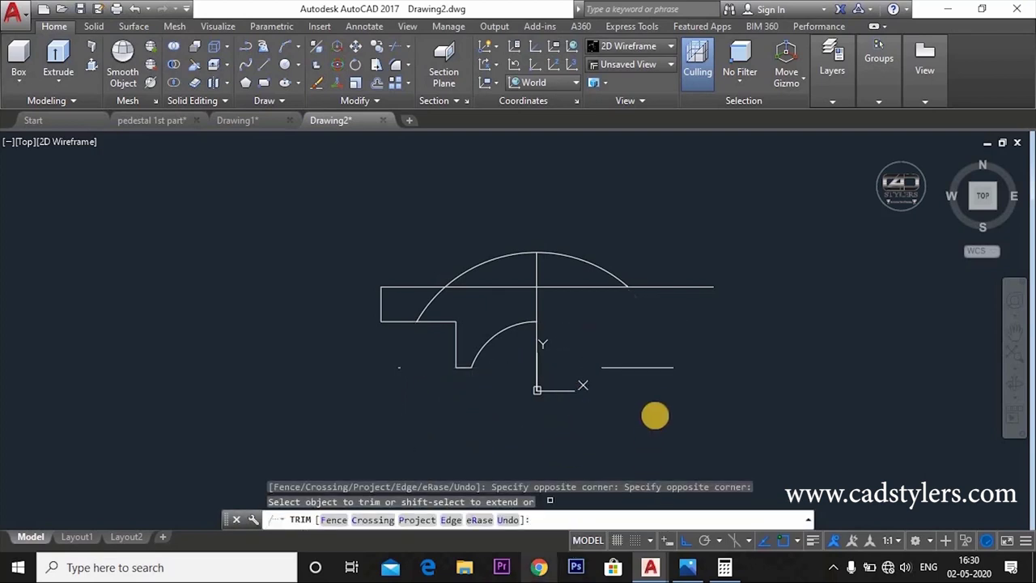
left_click(637, 368)
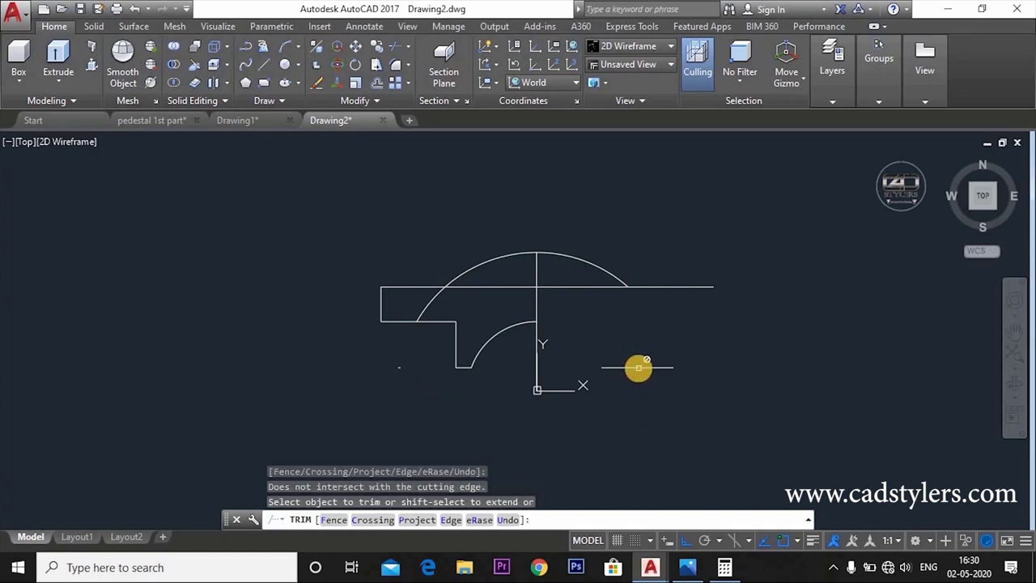
key("ctrl+z")
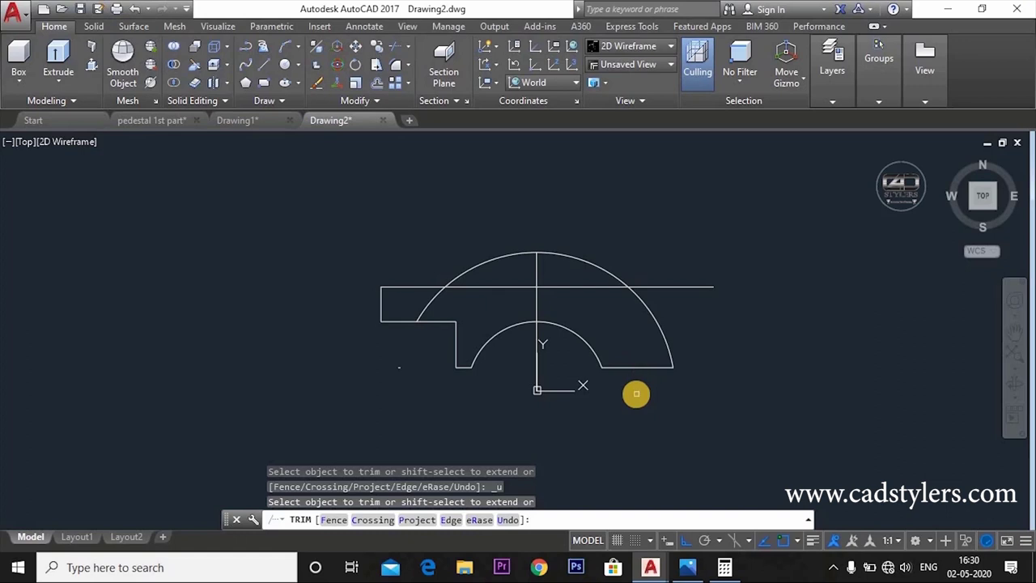
left_click(662, 360)
left_click(665, 344)
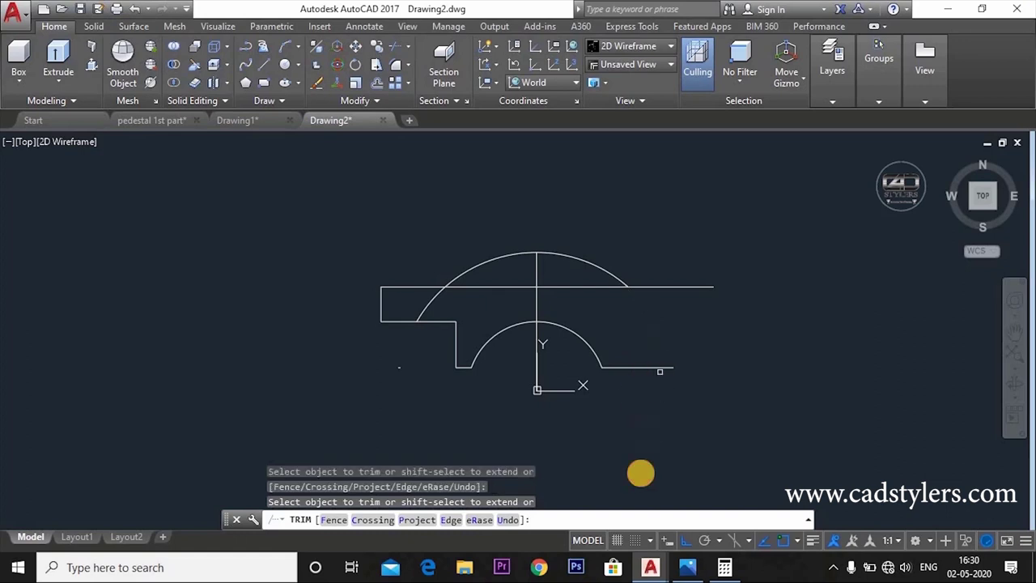
left_click(677, 287)
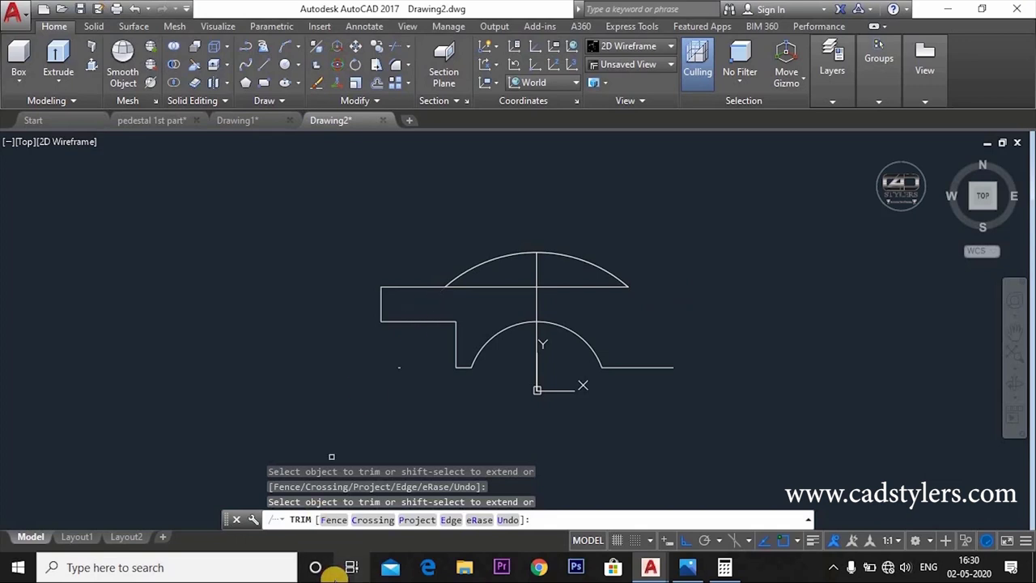
key("Escape")
Delete the vertical centre line through the middle of the half profile
type("e")
key("Return")
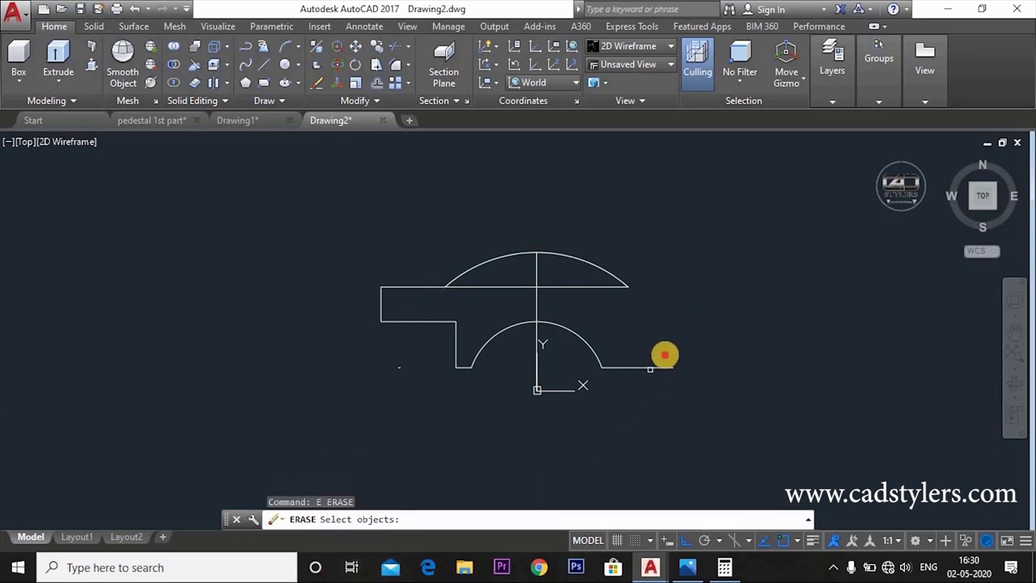
left_click(664, 353)
left_click(605, 440)
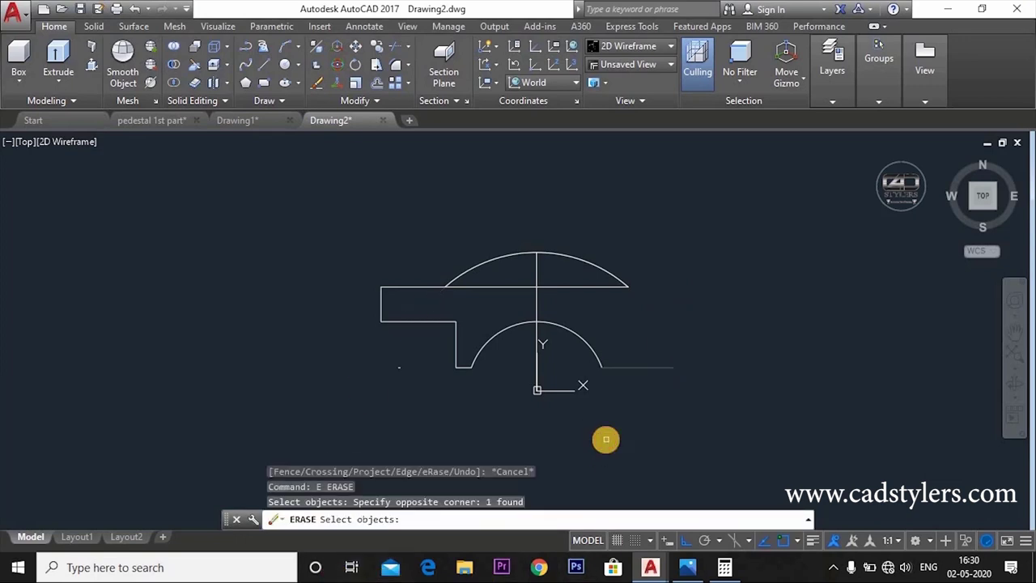
key("Escape")
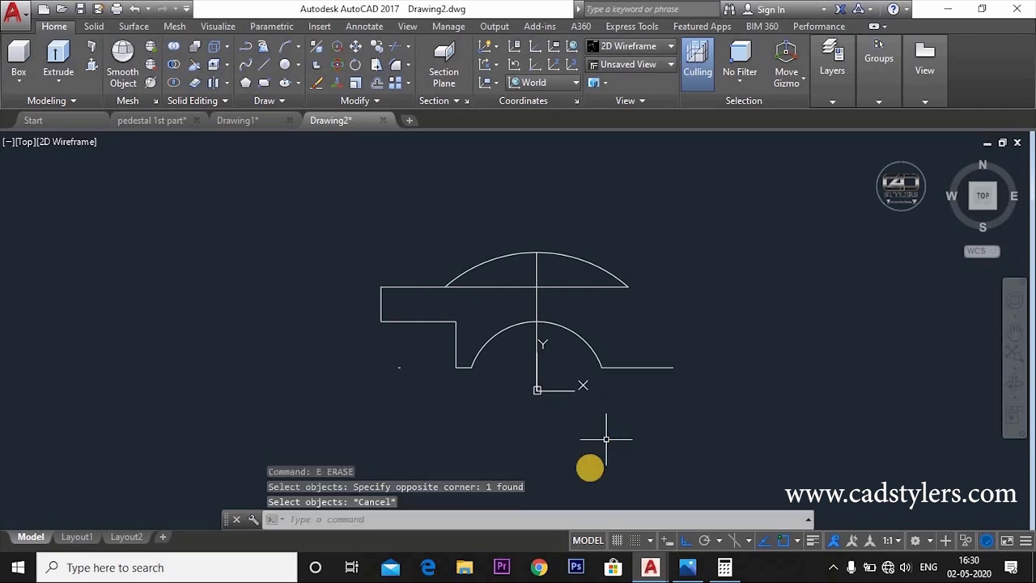
left_click(535, 305)
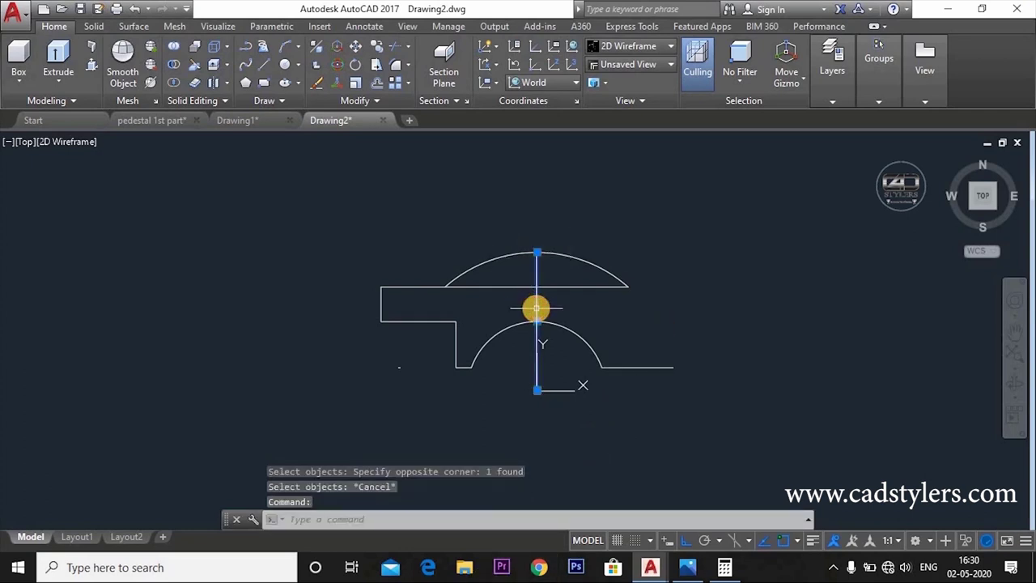
key("Delete")
Mirror the left profile lines across the vertical axis 0,0–0,10, keeping the originals
type("mi")
key("Return")
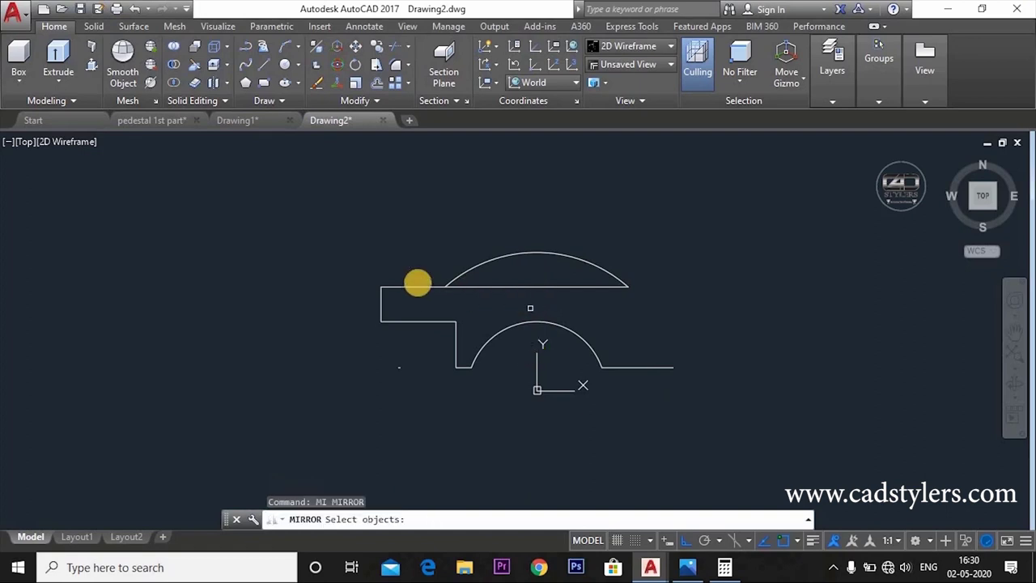
left_click(410, 294)
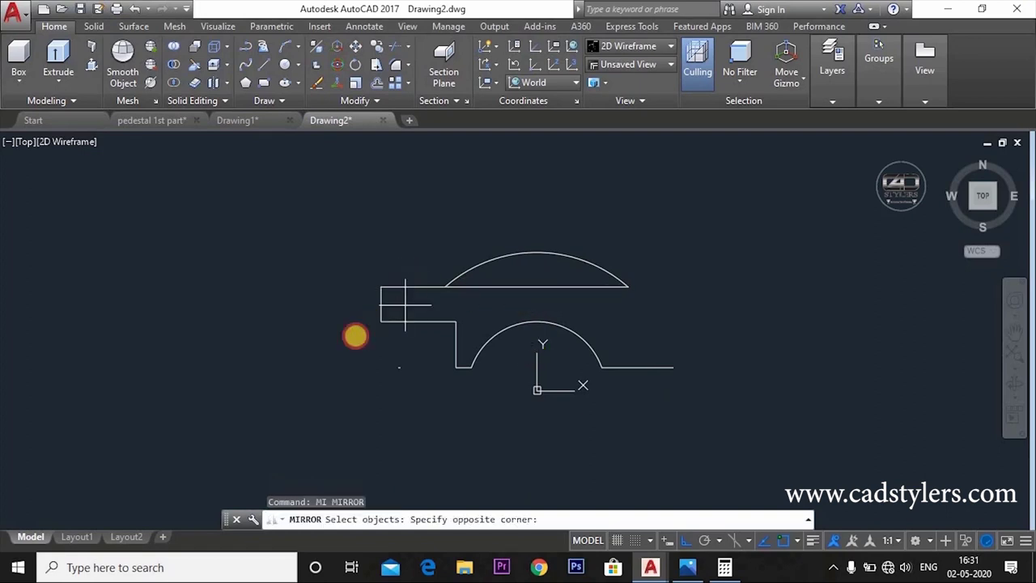
left_click(354, 335)
left_click(457, 352)
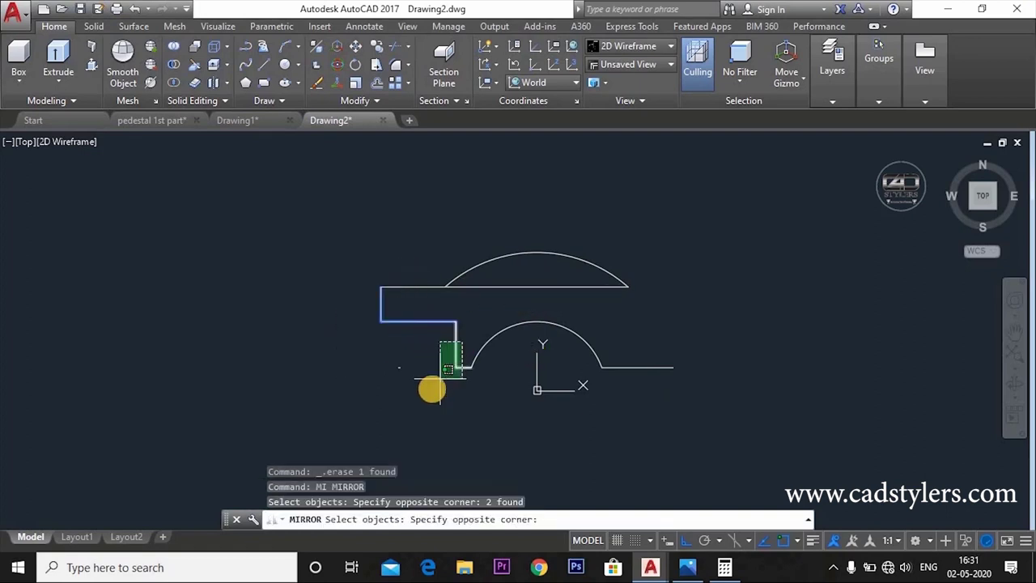
left_click(432, 388)
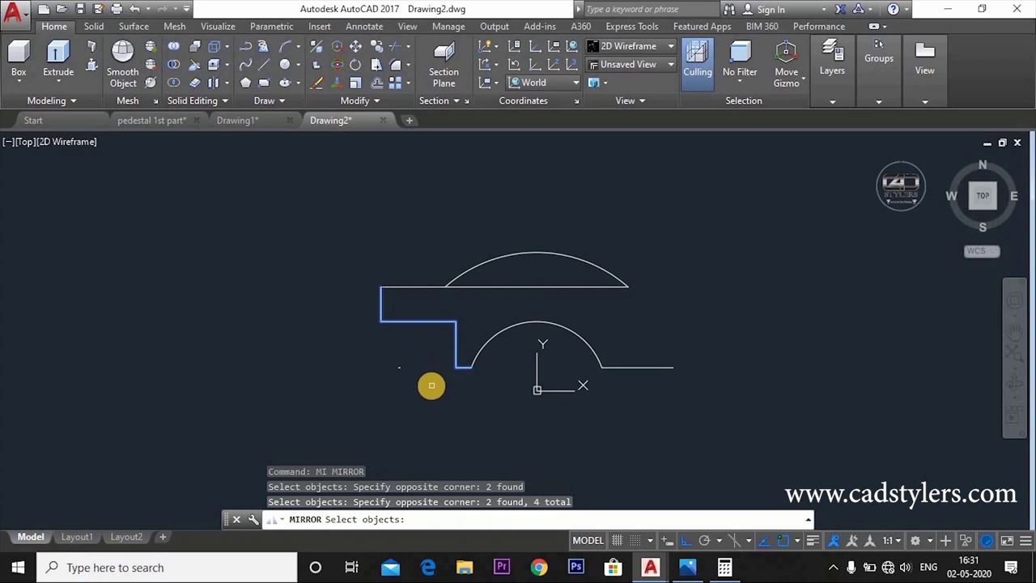
key("Return")
type("0")
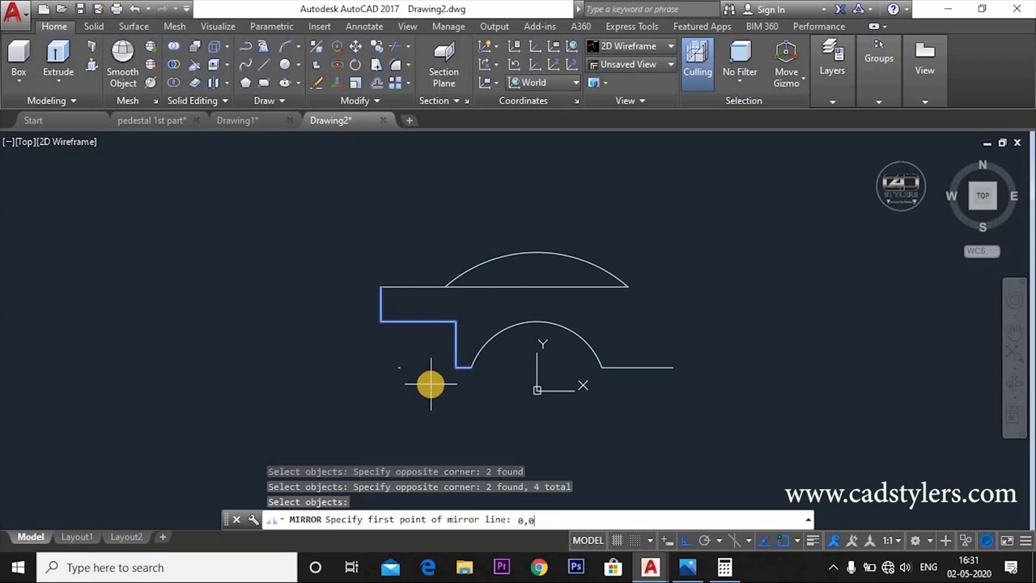
key("Return")
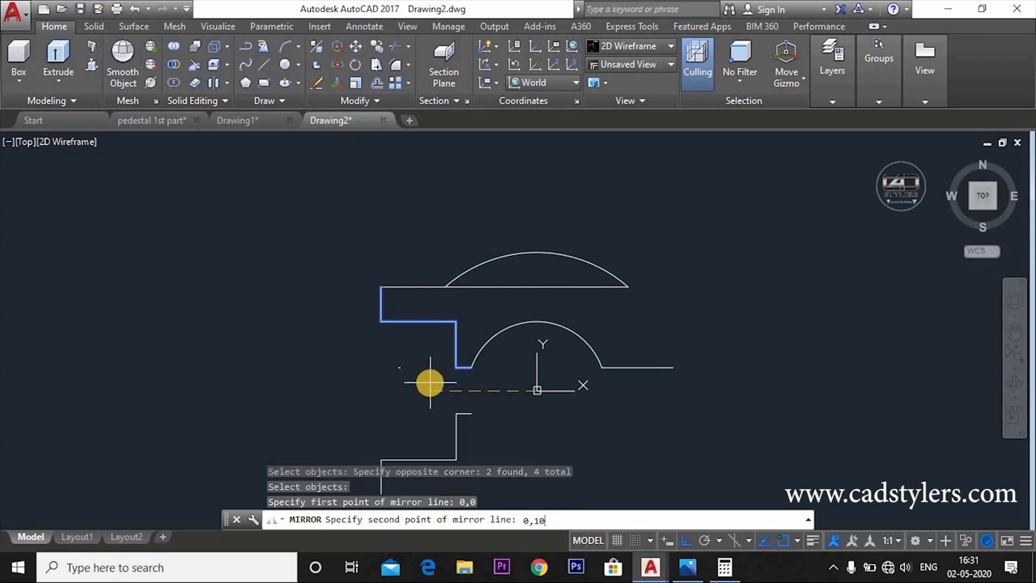
key("Return")
key("Escape")
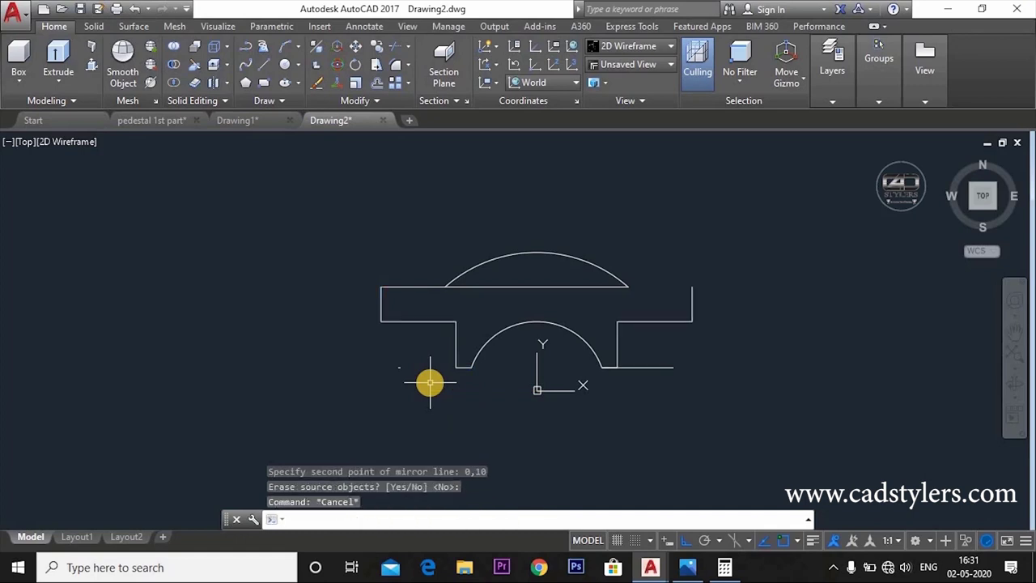
type("ex")
Extend the top horizontal line and trim the stray overlapping segments to close the outline
key("Return")
key("Return")
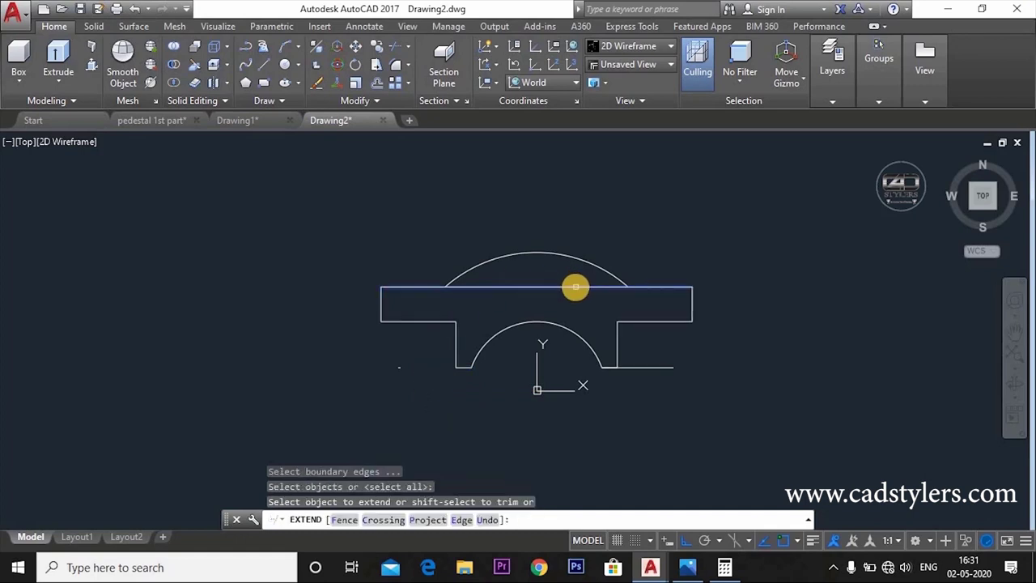
left_click(573, 285, "shift")
left_click_drag(700, 353, 651, 398)
key("Escape")
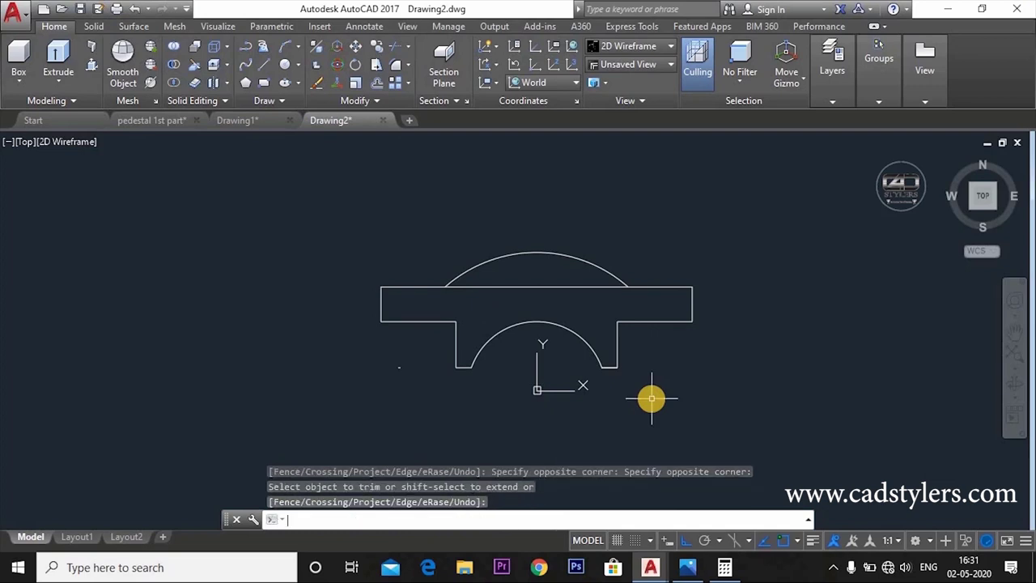
type("ytr")
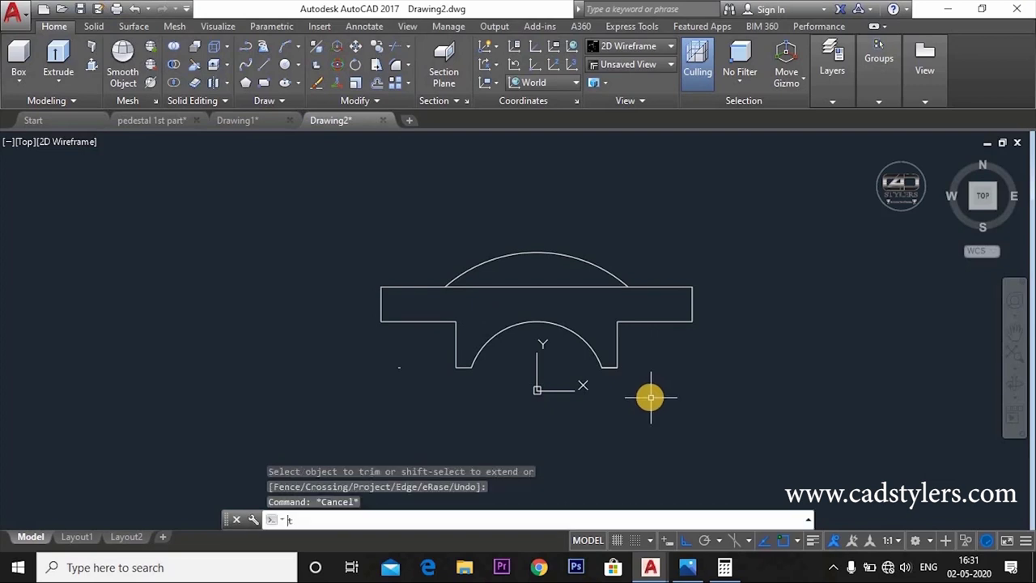
key("Return")
key("Return")
left_click_drag(579, 286, 544, 302)
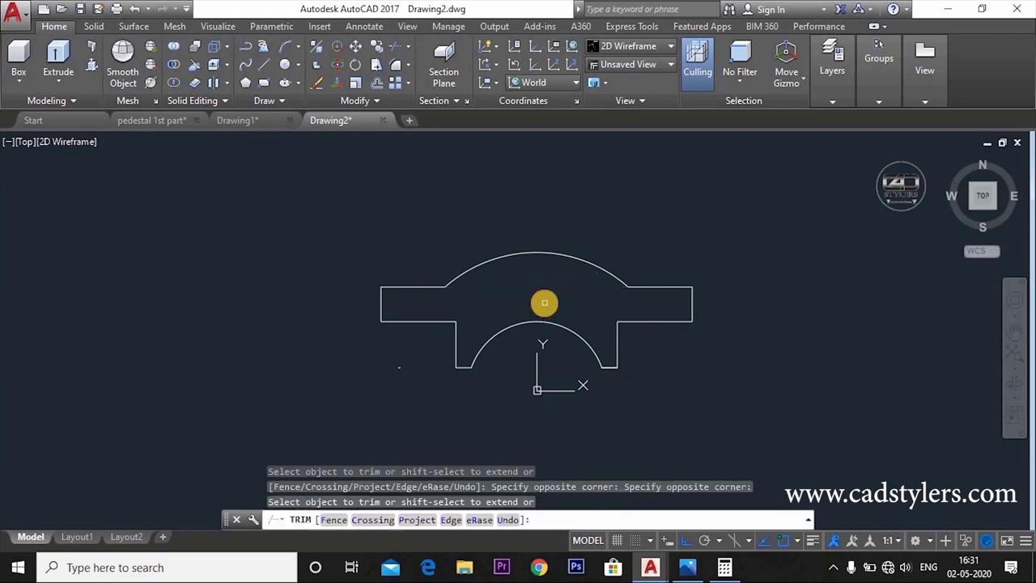
Erase the stray object left beside the cap outline
key("Escape")
middle_click_drag(729, 405, 371, 361, "shift")
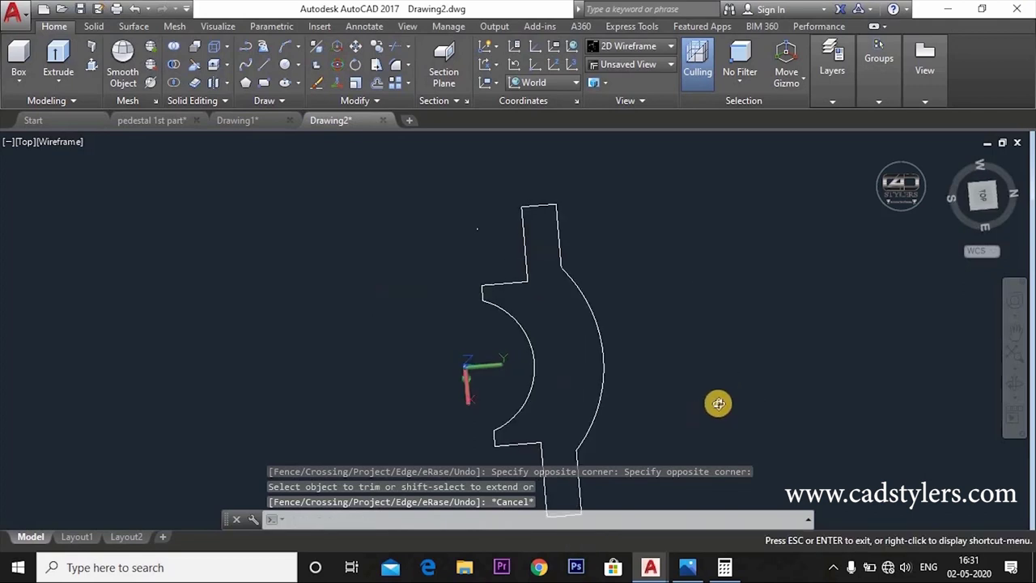
scroll(449, 226, "up", 3)
left_click(467, 217)
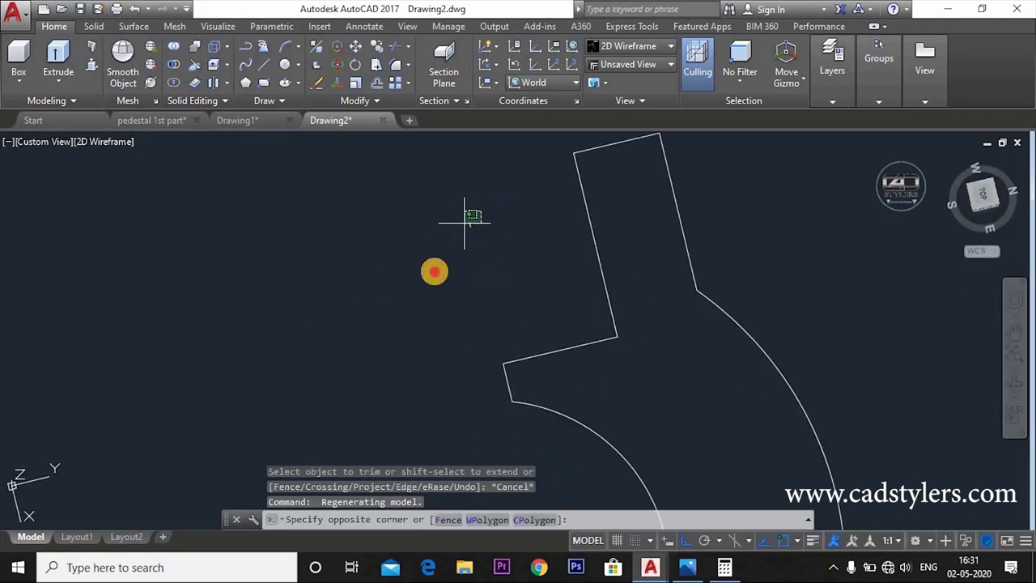
left_click(433, 271)
key("Delete")
scroll(430, 288, "down", 4)
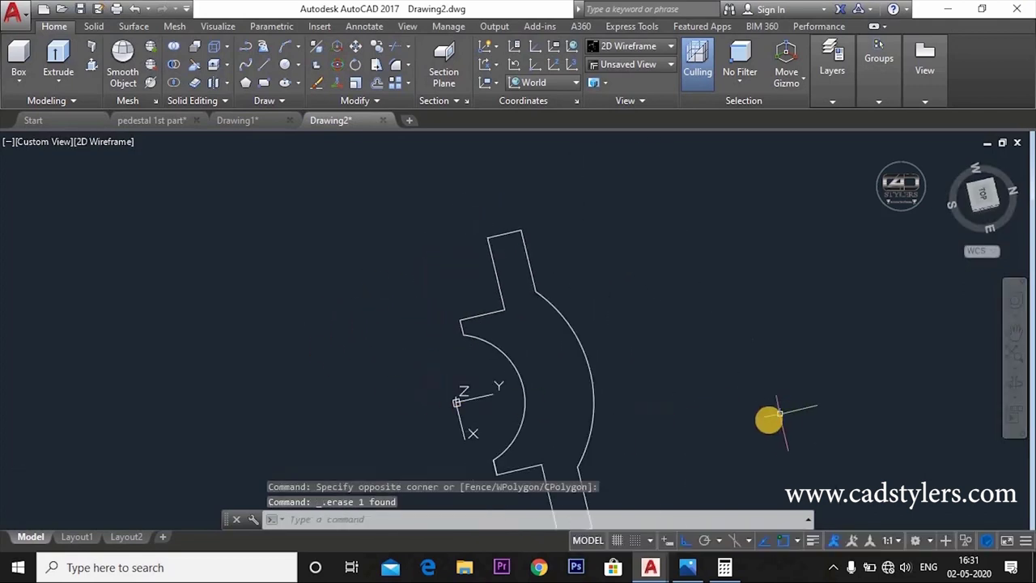
mouse_move(739, 415)
middle_mouse_down("shift")
mouse_move(675, 342)
mouse_move(620, 383)
mouse_move(475, 367)
mouse_move(478, 316)
mouse_move(721, 428)
mouse_move(684, 306)
middle_mouse_up("shift")
Press-pull the cap outline 46 units into a solid, then bring up the Photos reference
type("p")
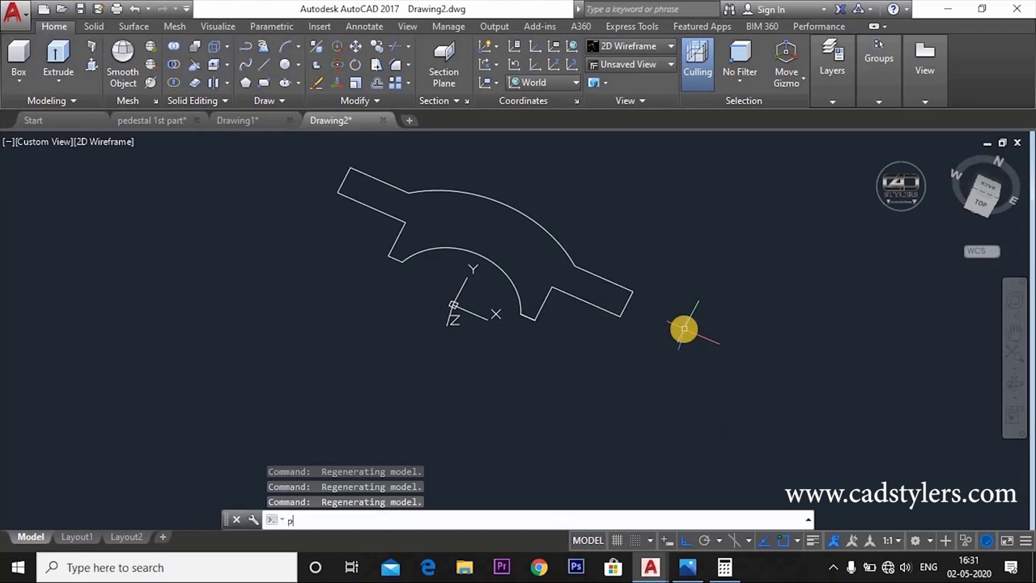
type("sspull")
key("Return")
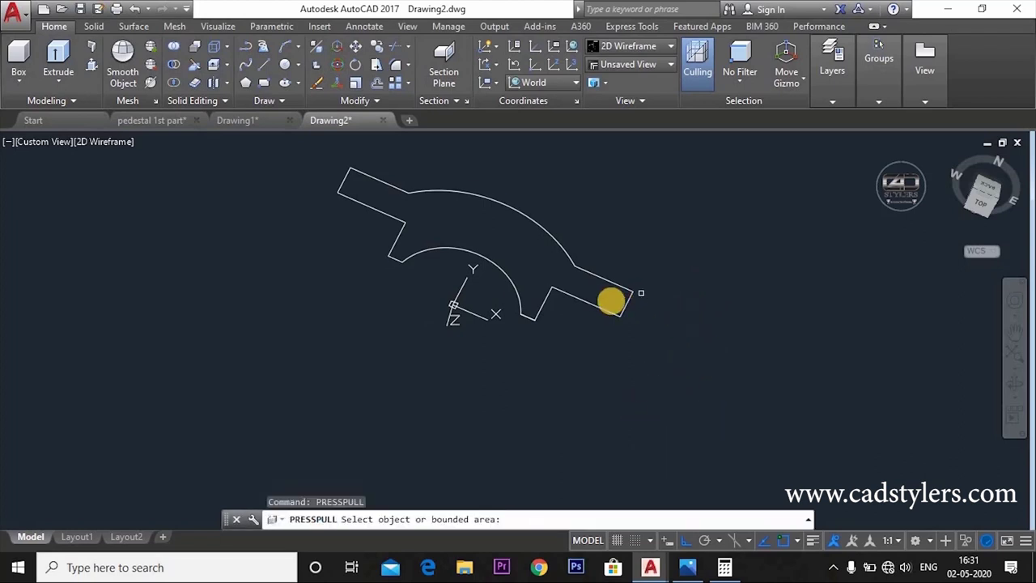
left_click(606, 301)
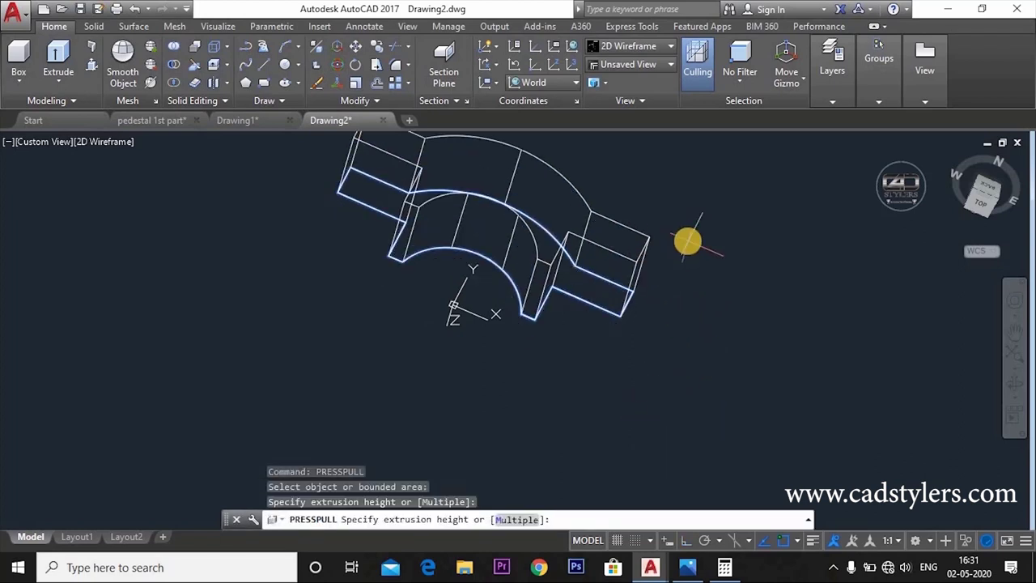
type("46")
key("Return")
mouse_move(688, 342)
middle_mouse_down("shift")
mouse_move(642, 328)
mouse_move(656, 231)
mouse_move(601, 423)
mouse_move(620, 331)
mouse_move(715, 387)
mouse_move(712, 315)
mouse_move(694, 333)
mouse_move(682, 384)
middle_mouse_up("shift")
middle_click_drag(590, 426, 540, 427, "shift")
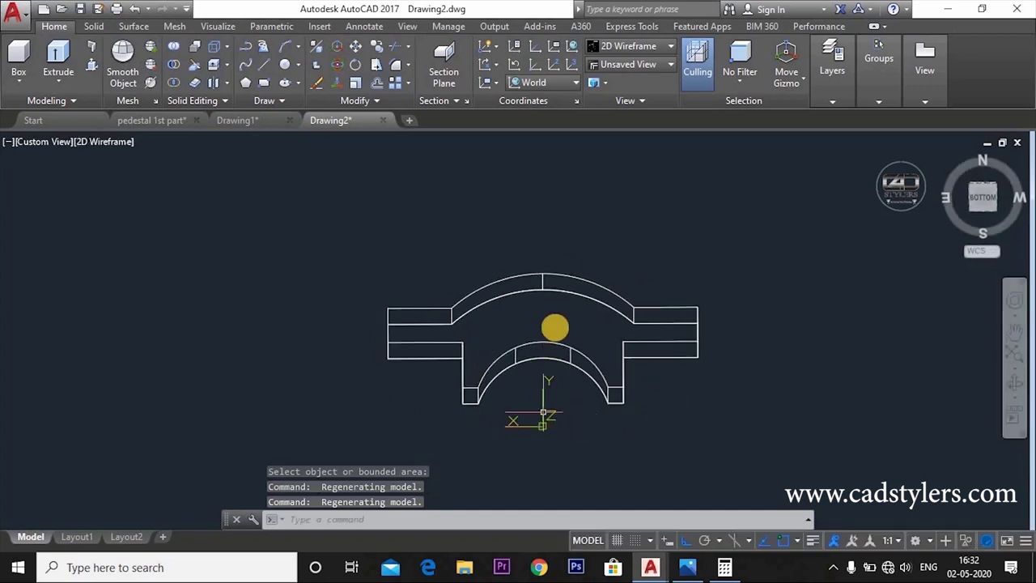
mouse_move(747, 419)
middle_mouse_down("shift")
mouse_move(704, 439)
mouse_move(701, 481)
mouse_move(601, 469)
mouse_move(561, 423)
middle_mouse_up("shift")
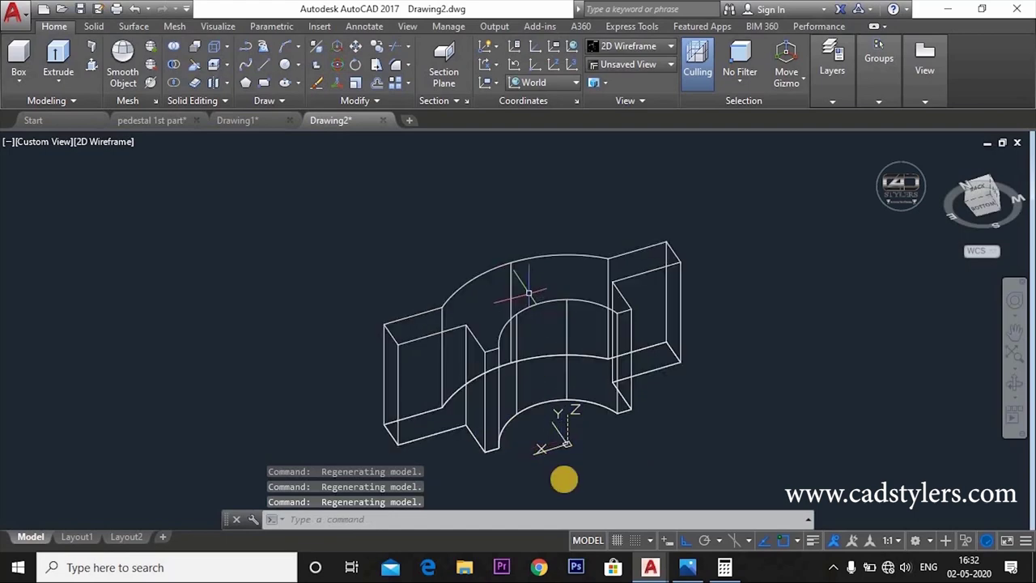
left_click(687, 566)
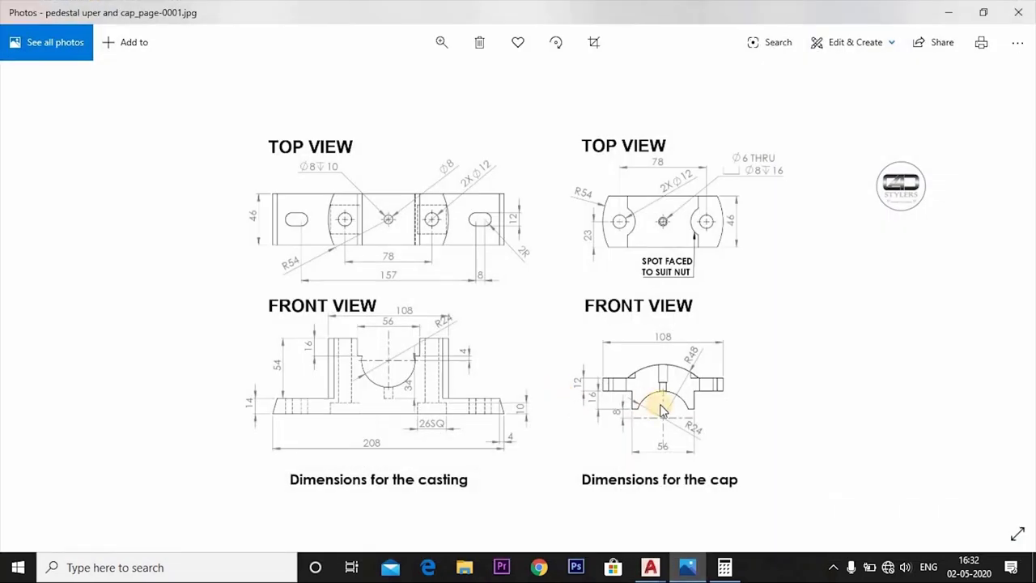
Zoom into the cap front view showing the 12, 16, 8 heights and R48, R24 arcs
scroll(660, 409, "up", 2)
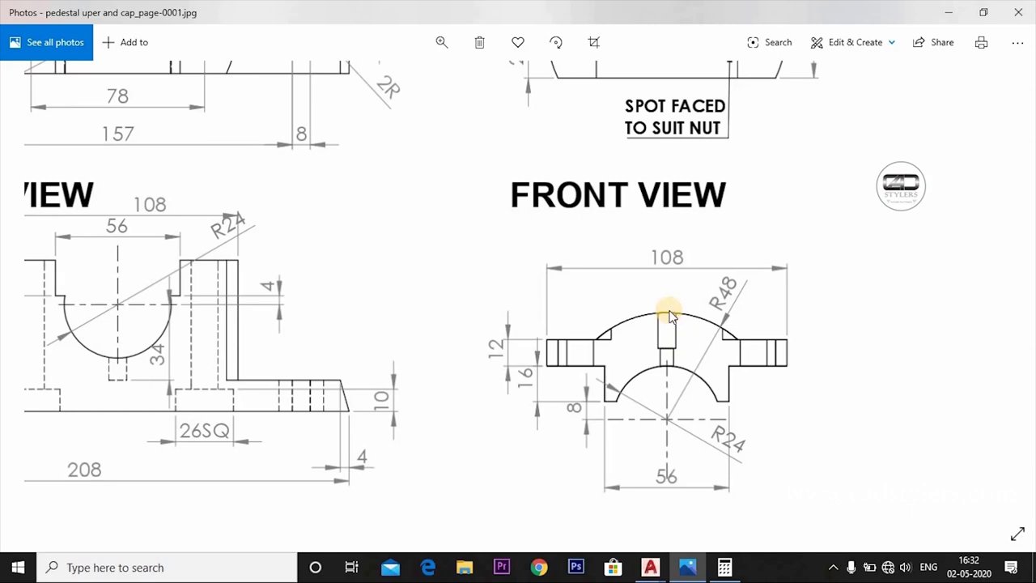
Back in AutoCAD, move the UCS origin to 0,36,23
left_click(687, 567)
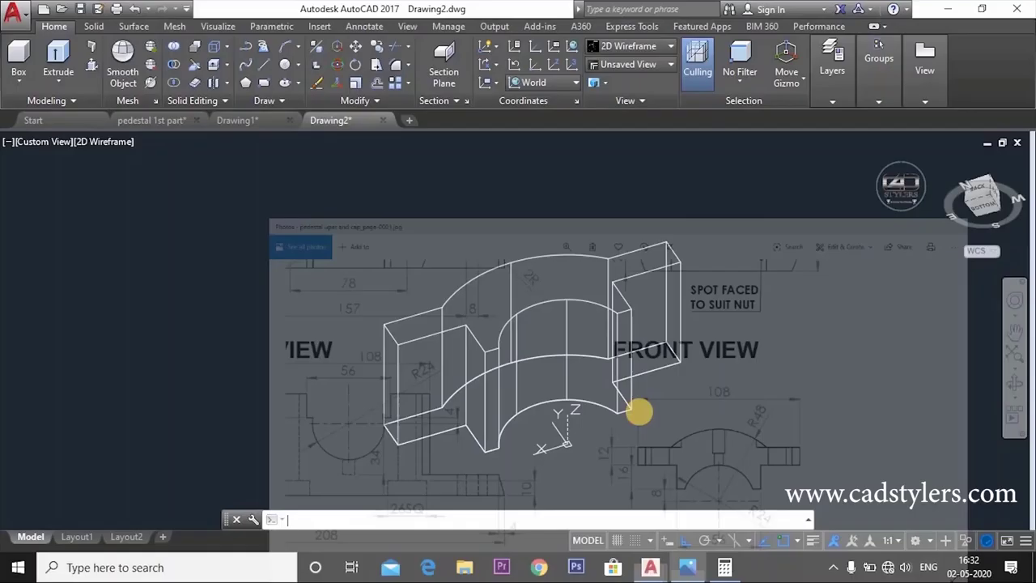
mouse_move(689, 393)
middle_mouse_down("shift")
mouse_move(728, 391)
mouse_move(548, 457)
middle_mouse_up("shift")
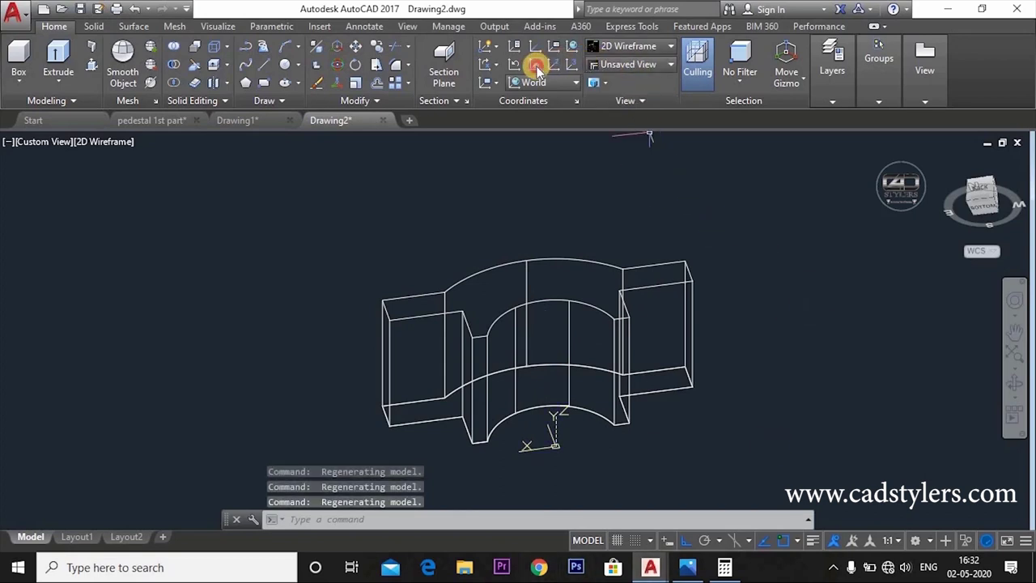
left_click(536, 67)
type("0,")
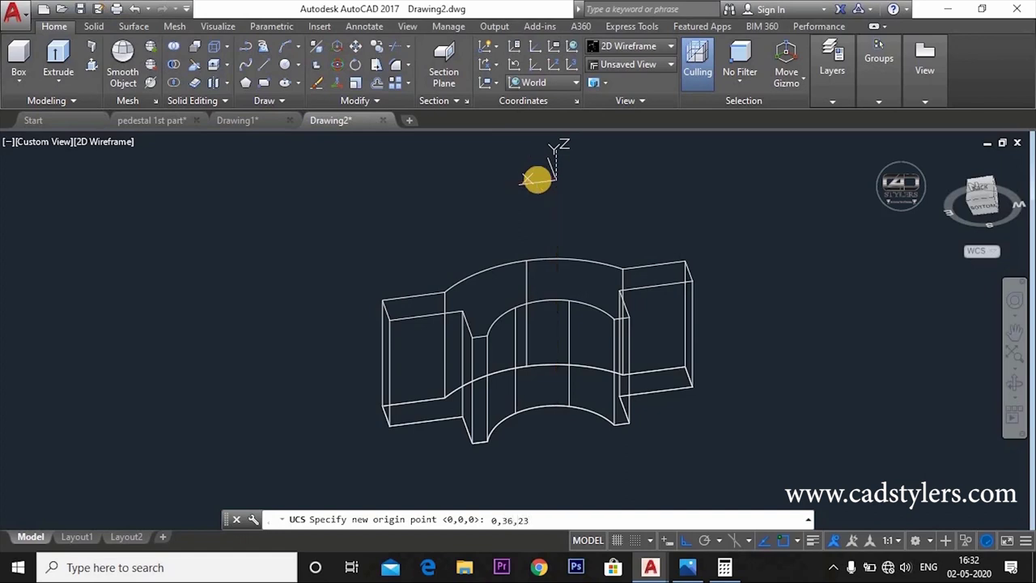
key("Return")
View the cap from the back, align the UCS to the view, and start a circle
middle_click_drag(745, 413, 765, 303, "shift")
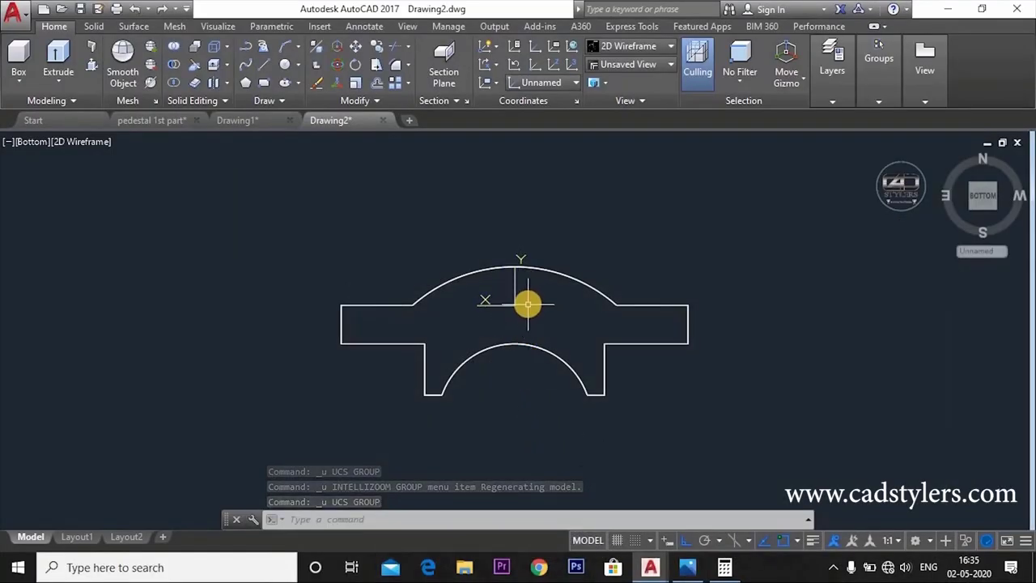
mouse_move(527, 304)
middle_mouse_down("shift")
mouse_move(541, 402)
mouse_move(739, 321)
mouse_move(754, 398)
middle_mouse_up("shift")
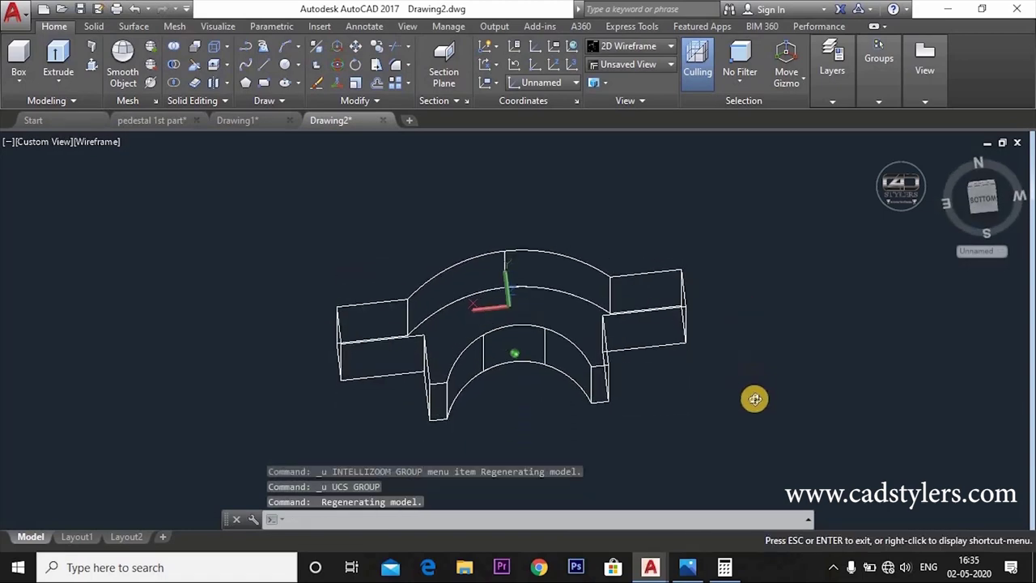
left_click(982, 188)
middle_click_drag(913, 335, 913, 381, "shift")
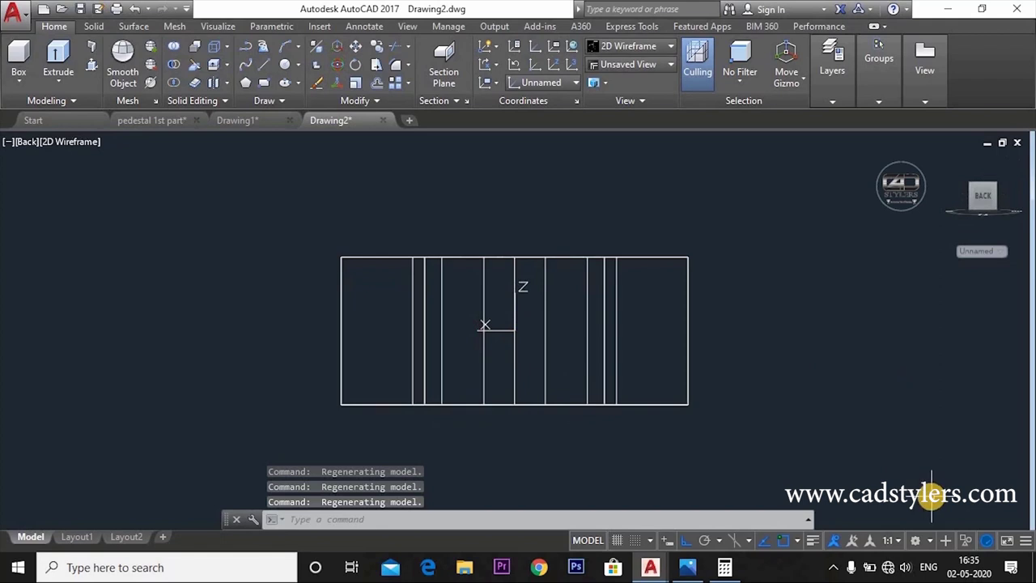
left_click(488, 83)
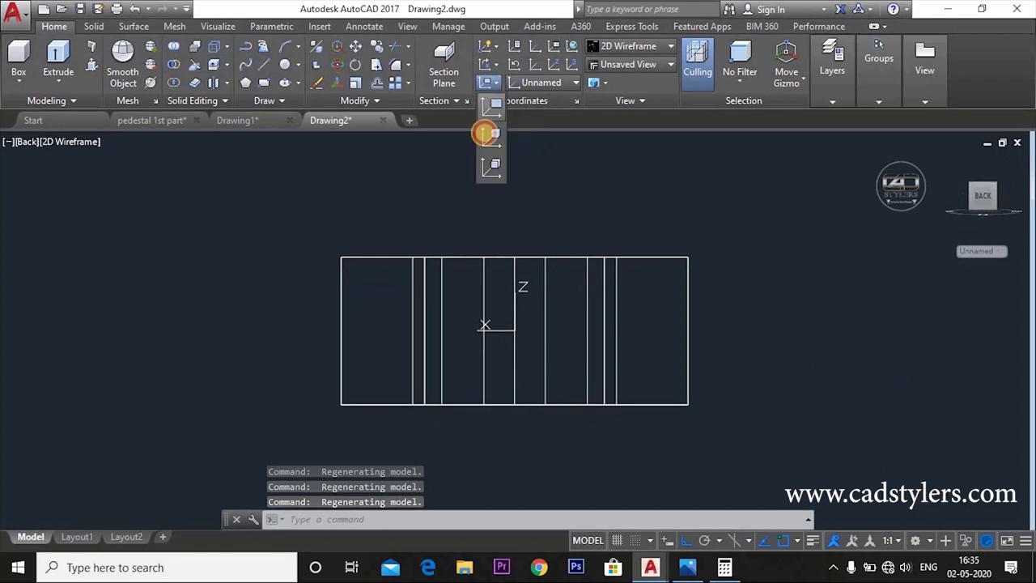
left_click(485, 133)
middle_click_drag(636, 467, 638, 425)
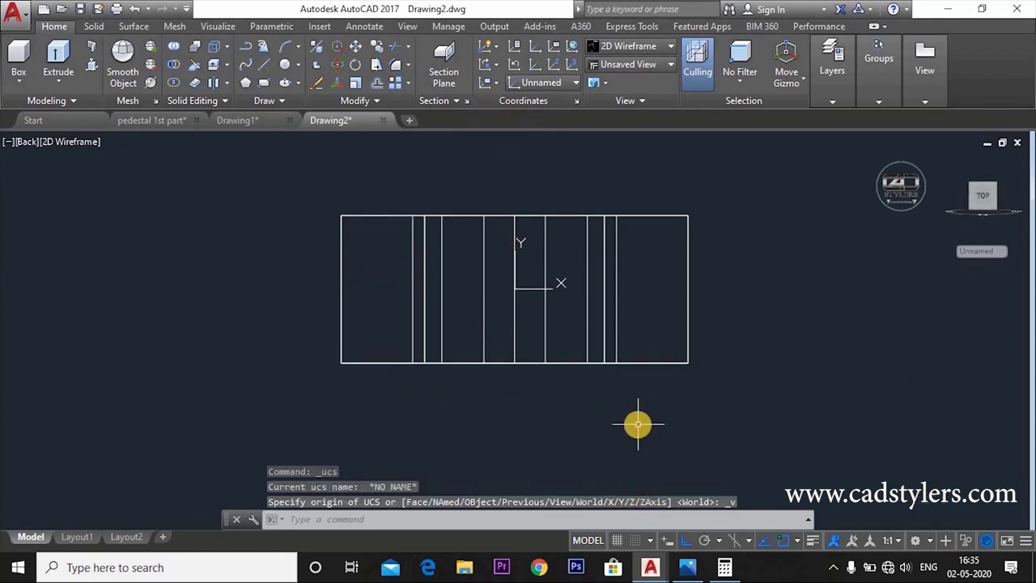
type("c")
key("Return")
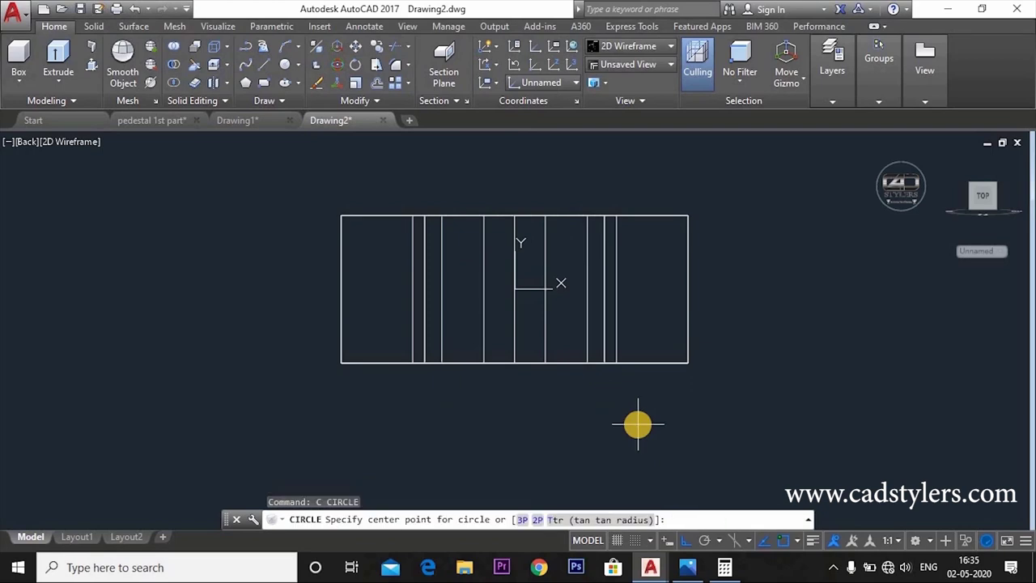
key("Return")
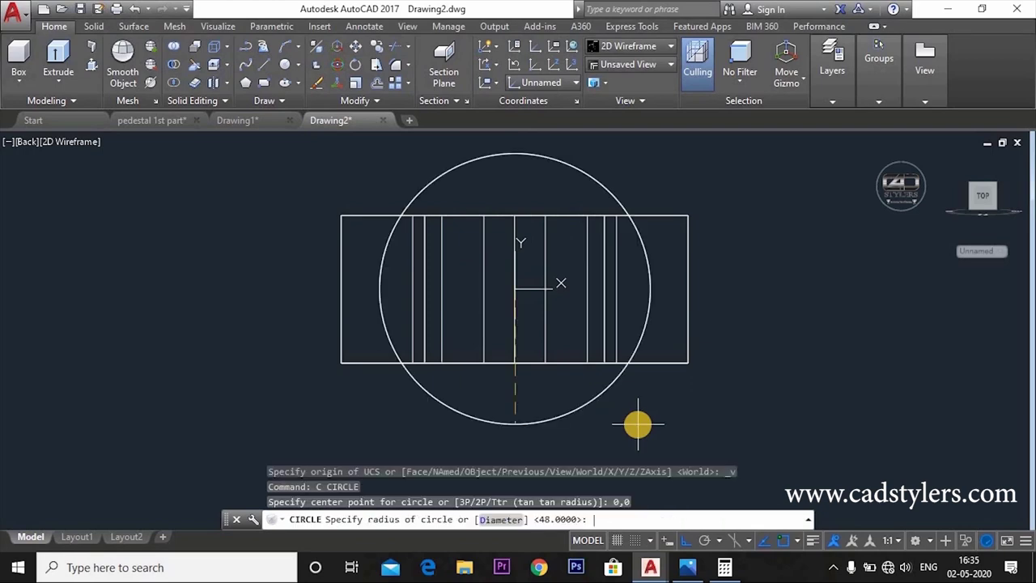
left_click(685, 568)
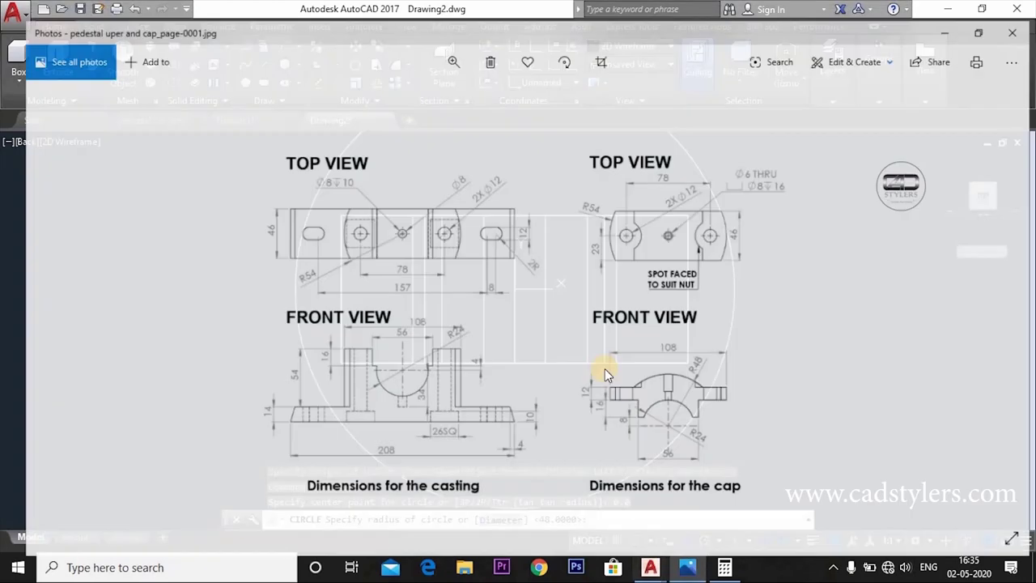
scroll(665, 478, "up", 3)
scroll(639, 388, "up", 3)
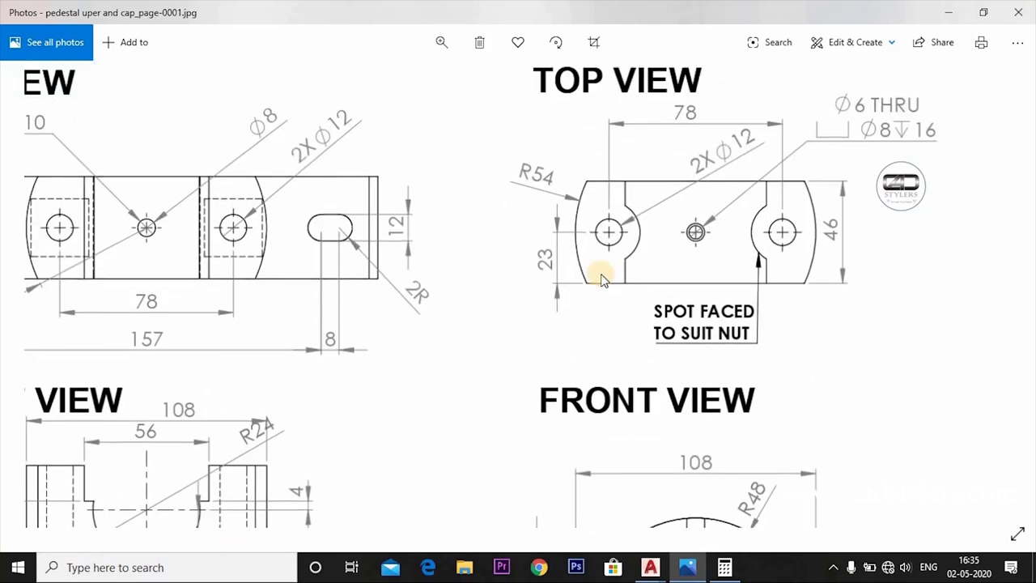
scroll(560, 336, "left", 3)
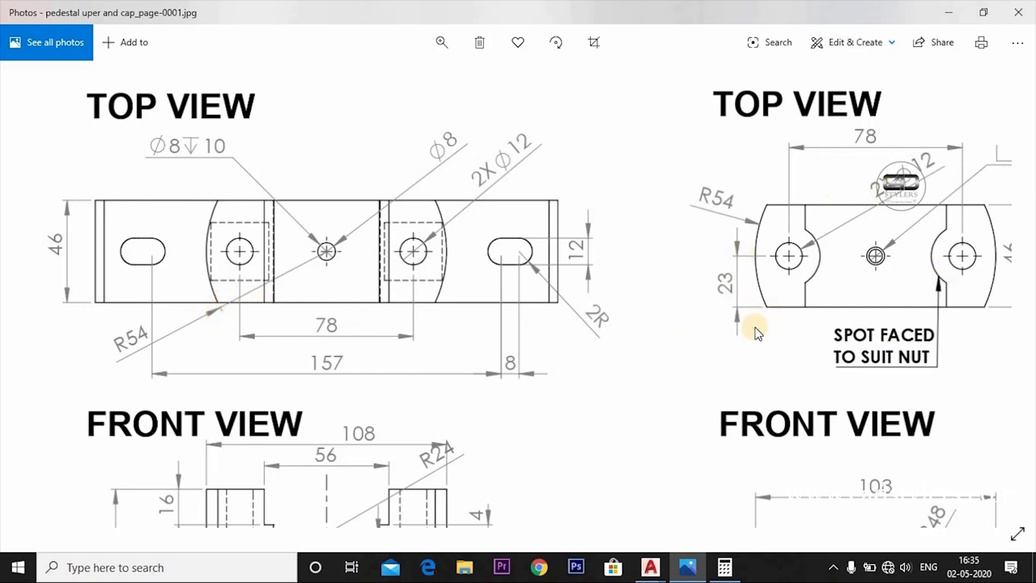
scroll(608, 342, "right", 3)
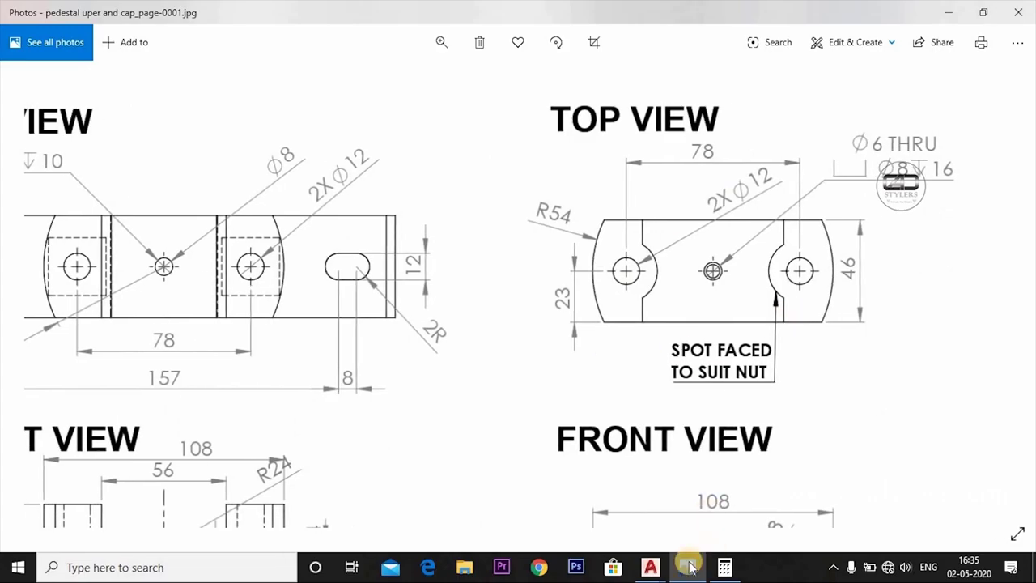
left_click(688, 567)
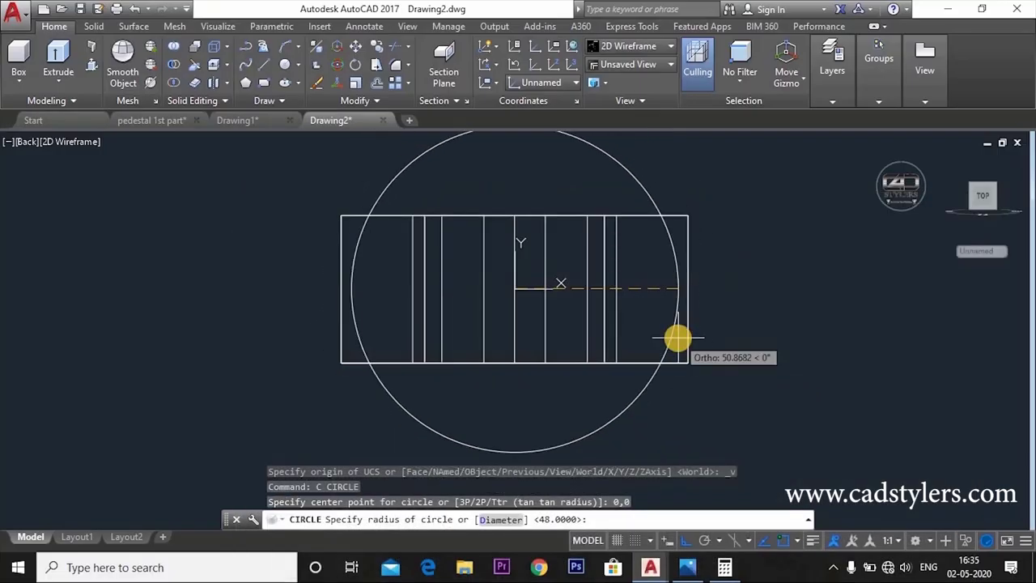
Finish the circle at radius 54 and press-pull the right end region outside it
type("54")
key("Return")
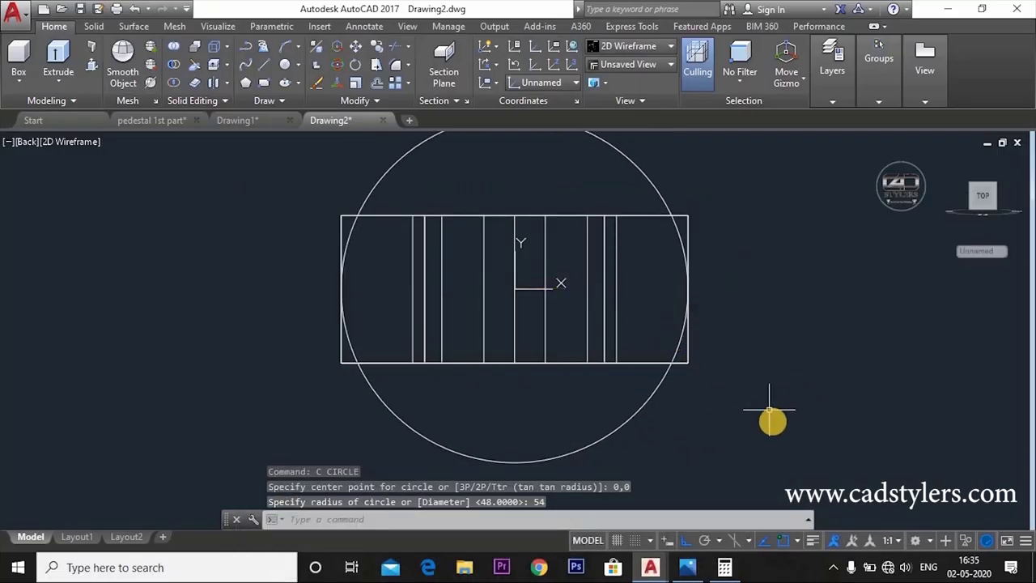
mouse_move(771, 419)
middle_mouse_down("shift")
mouse_move(725, 321)
mouse_move(738, 335)
middle_mouse_up("shift")
type("p")
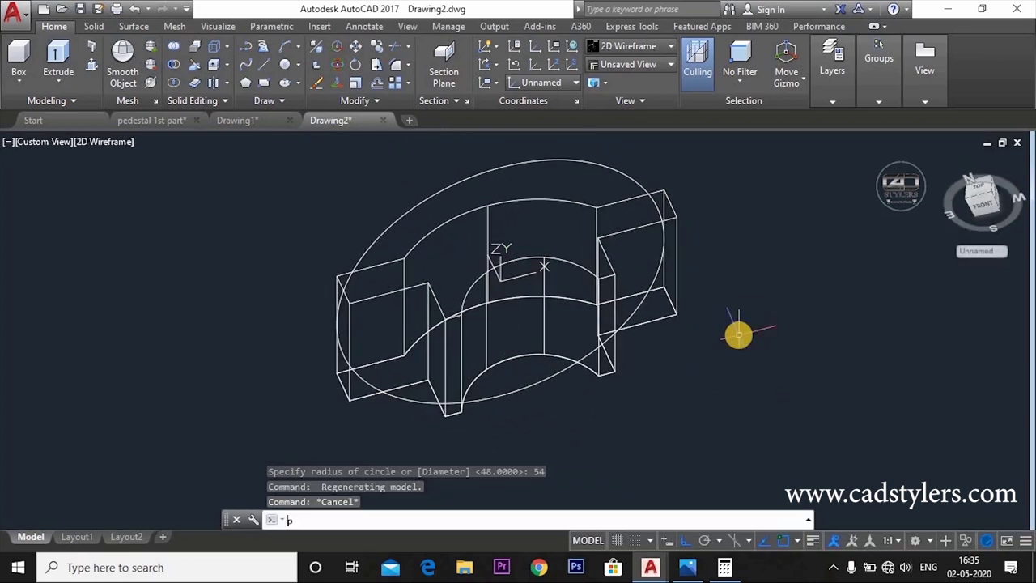
type("ress")
key("Return")
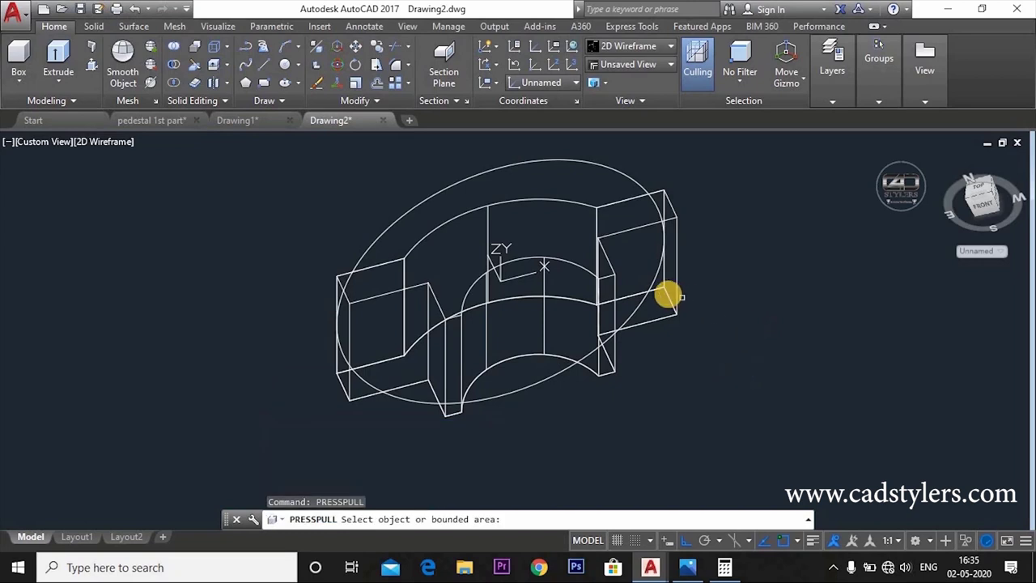
left_click(663, 293)
left_click(730, 385)
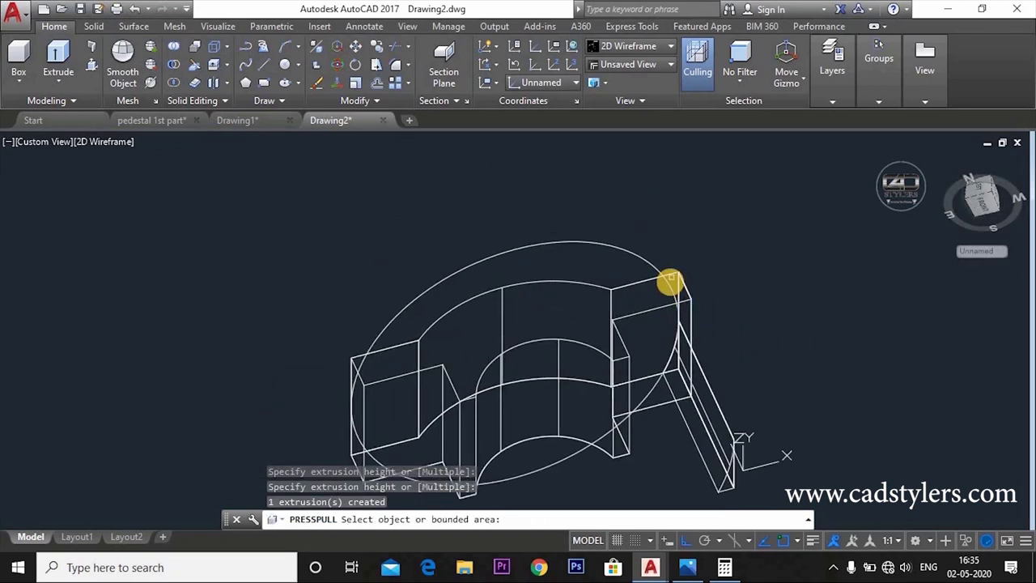
left_click(673, 280)
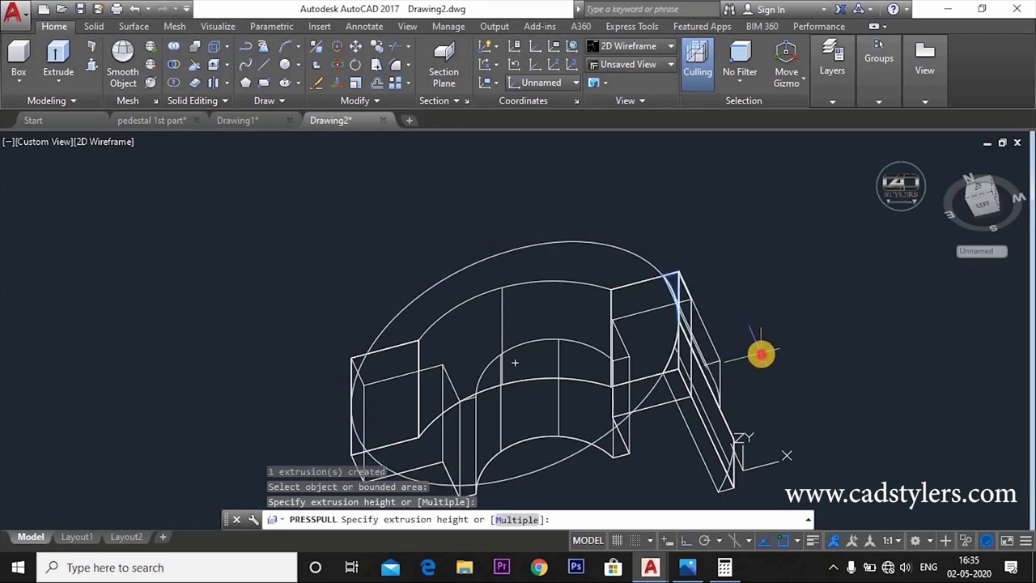
left_click(761, 354)
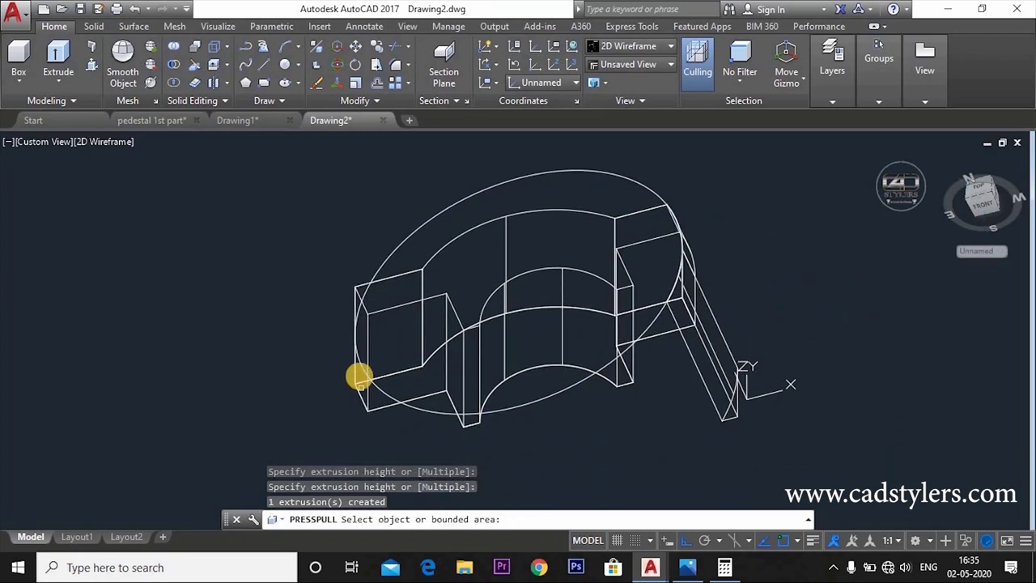
Press-pull the left end region, then switch the visual style to Conceptual
left_click(359, 376)
left_click(398, 468)
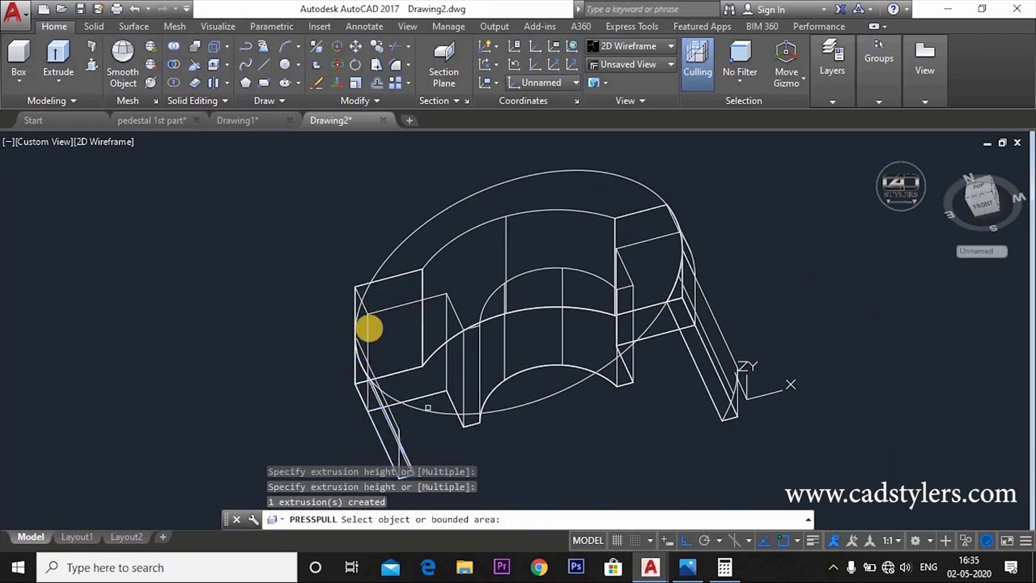
left_click(359, 316)
left_click(477, 453)
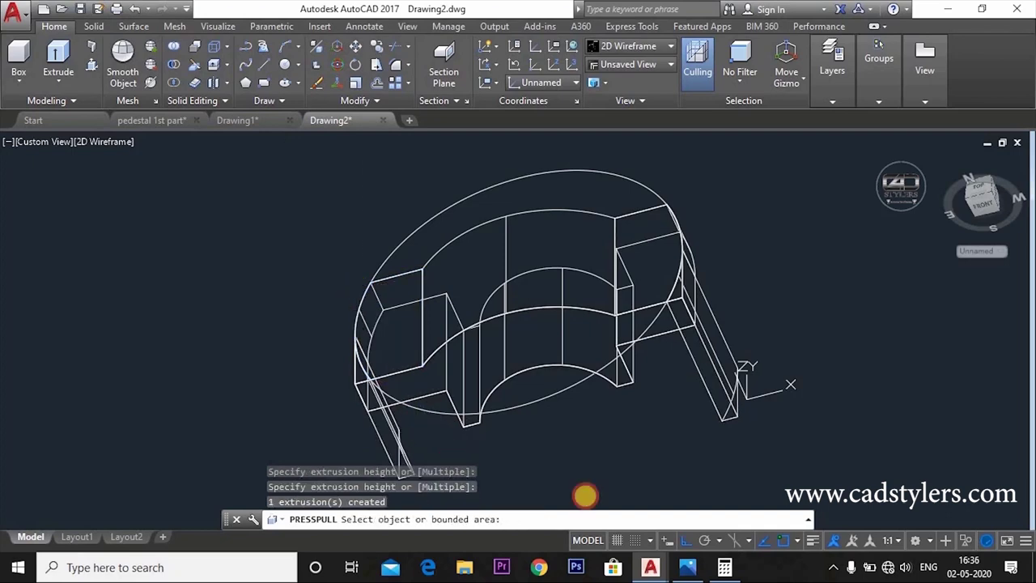
mouse_move(585, 493)
middle_mouse_down()
mouse_move(586, 462)
mouse_move(698, 418)
middle_mouse_up()
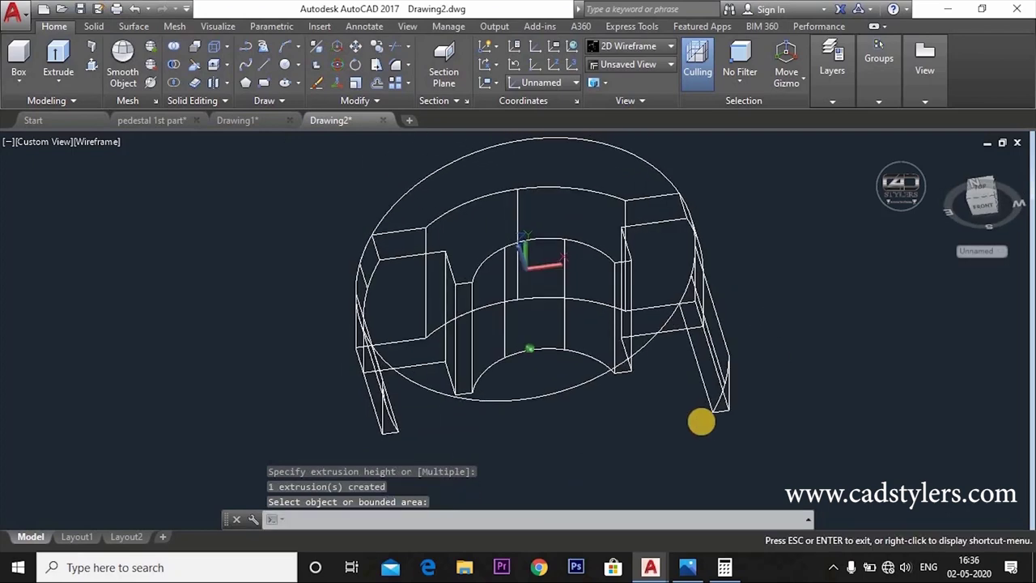
left_click(635, 46)
left_click(670, 93)
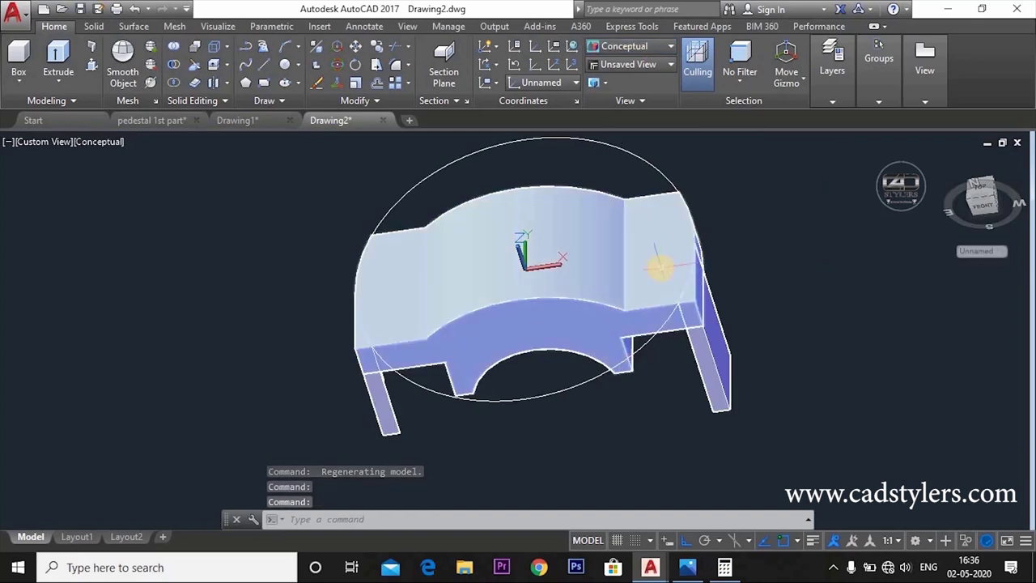
Subtract the left and right end pieces from the cap solid
type("sub")
key("Return")
key("Escape")
type("st")
key("BackSpace")
type("u")
key("Return")
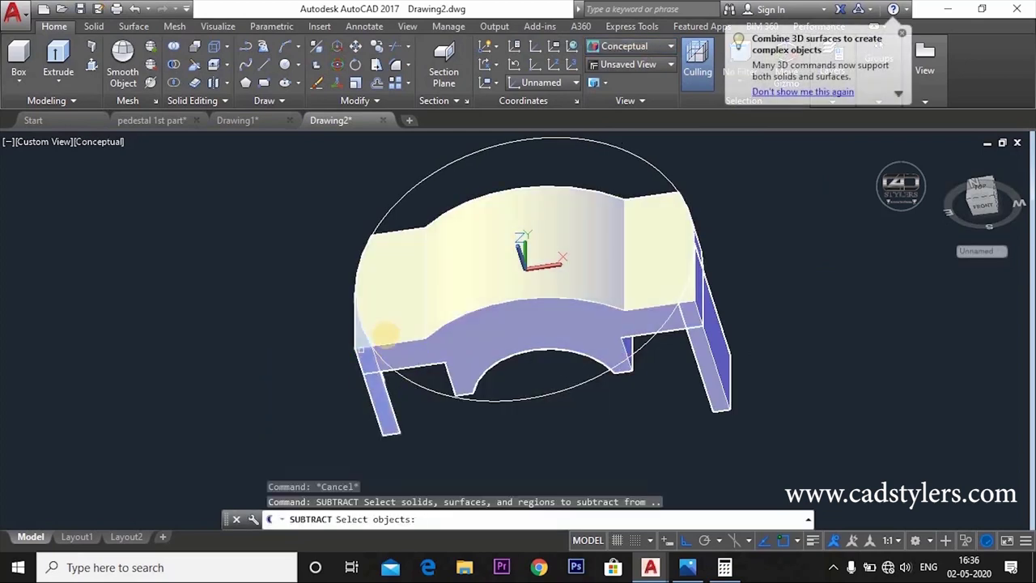
left_click(421, 306)
right_click(364, 348)
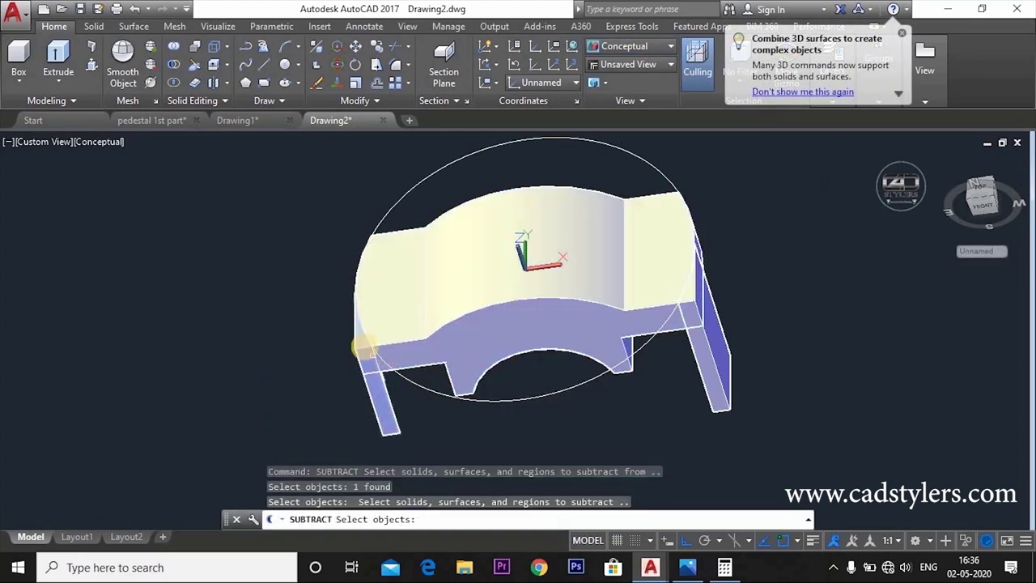
left_click(364, 348)
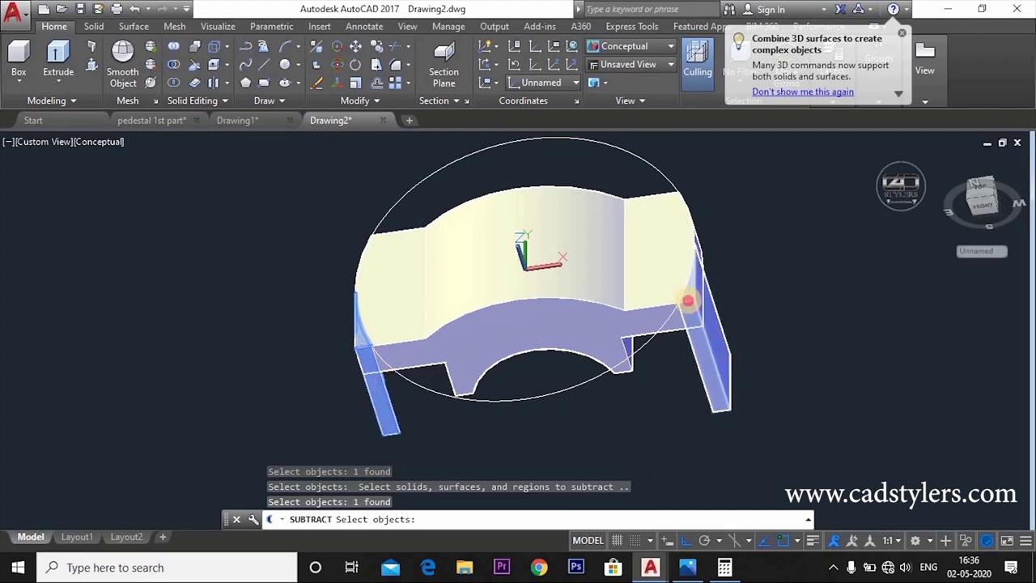
left_click(686, 300)
right_click(821, 342)
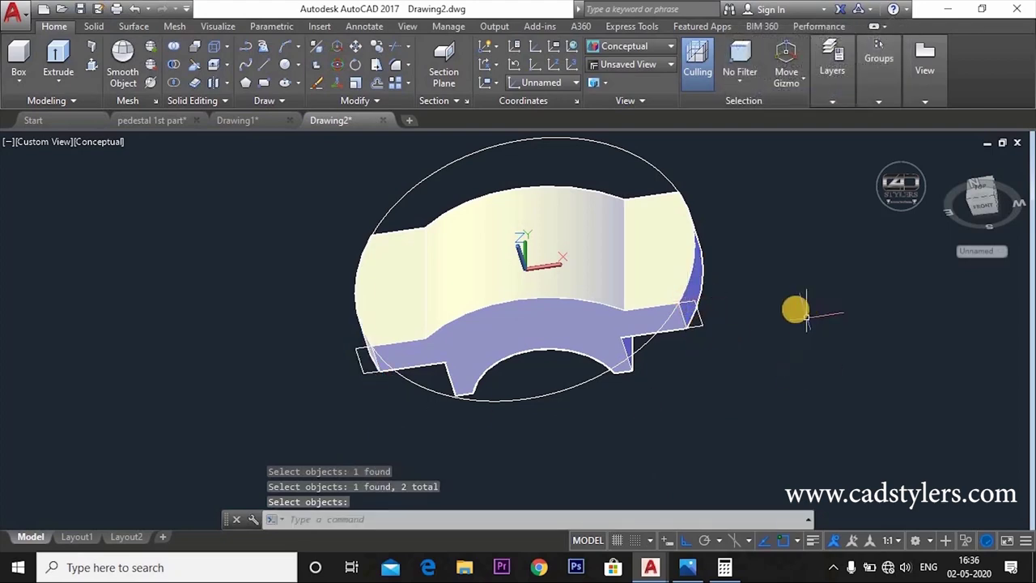
View the cap from the back in 2D Wireframe and reopen the Photos reference
mouse_move(798, 307)
middle_mouse_down("shift")
mouse_move(798, 367)
mouse_move(797, 317)
mouse_move(809, 353)
middle_mouse_up("shift")
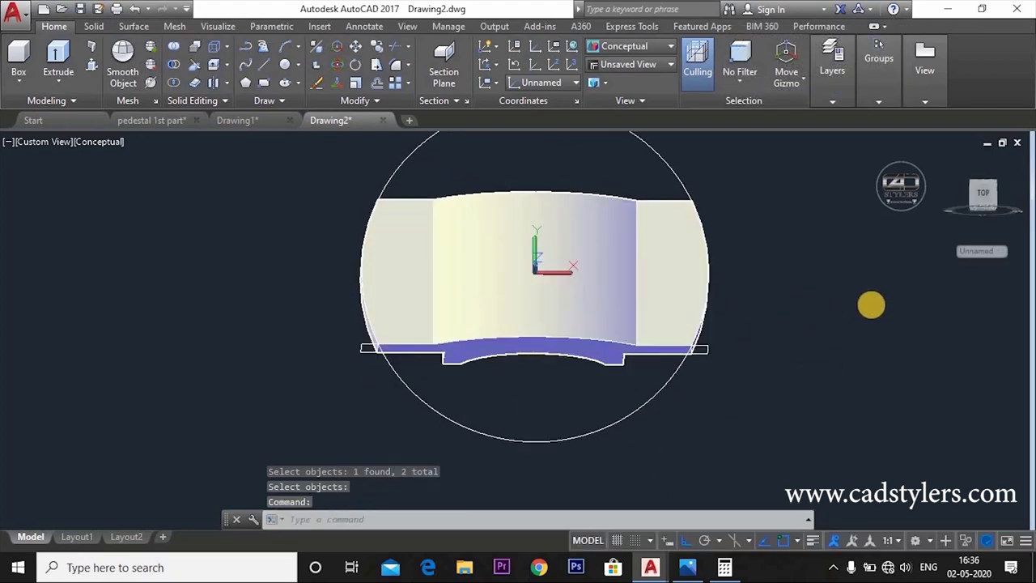
left_click(964, 212)
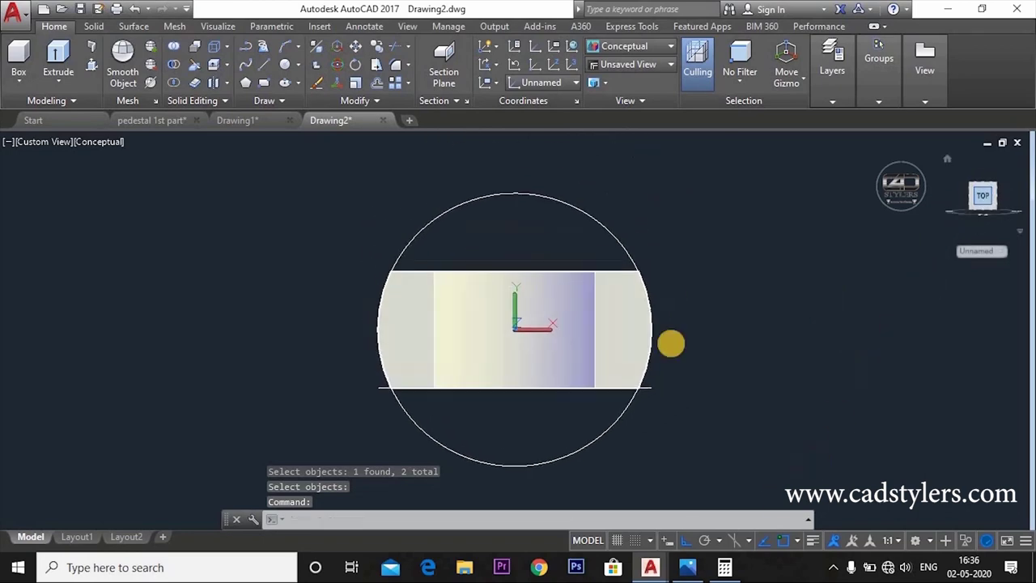
left_click(615, 46)
left_click(619, 98)
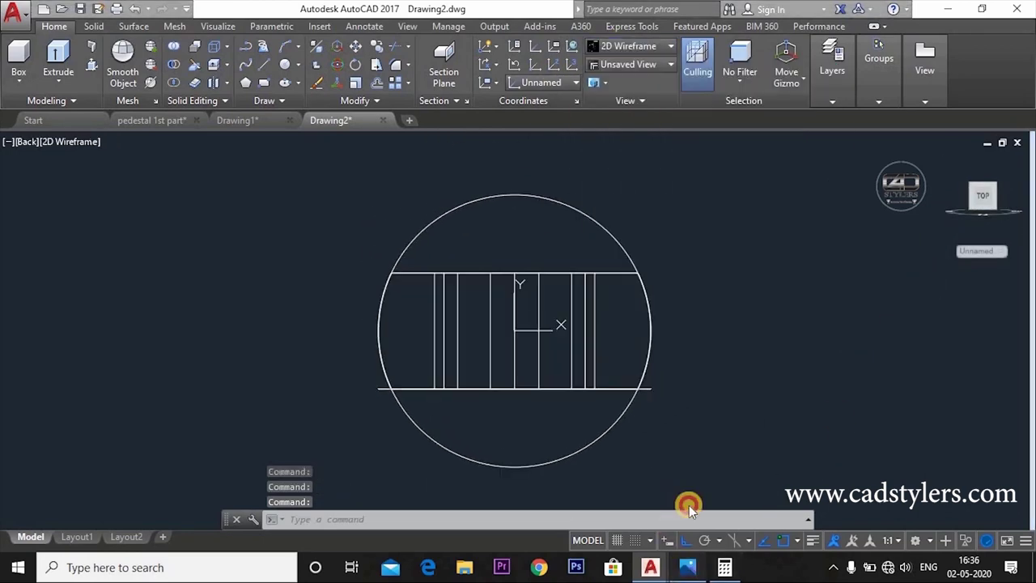
left_click(687, 567)
scroll(655, 417, "up", 3)
Pan and zoom the reference to the cap's top view with its Ø6 thru and spot-face callouts
left_click_drag(687, 324, 701, 472)
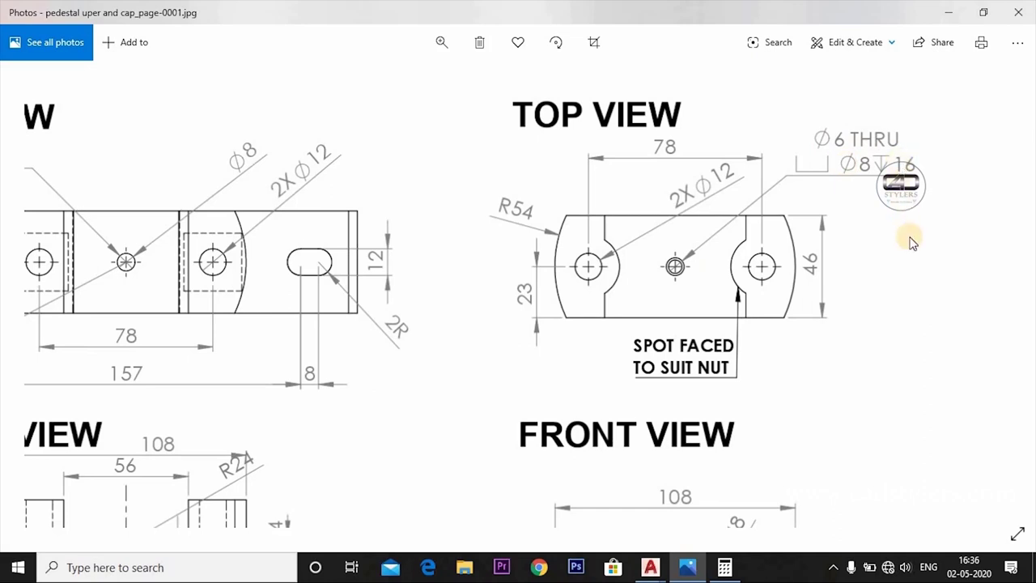
left_click_drag(880, 322, 746, 146)
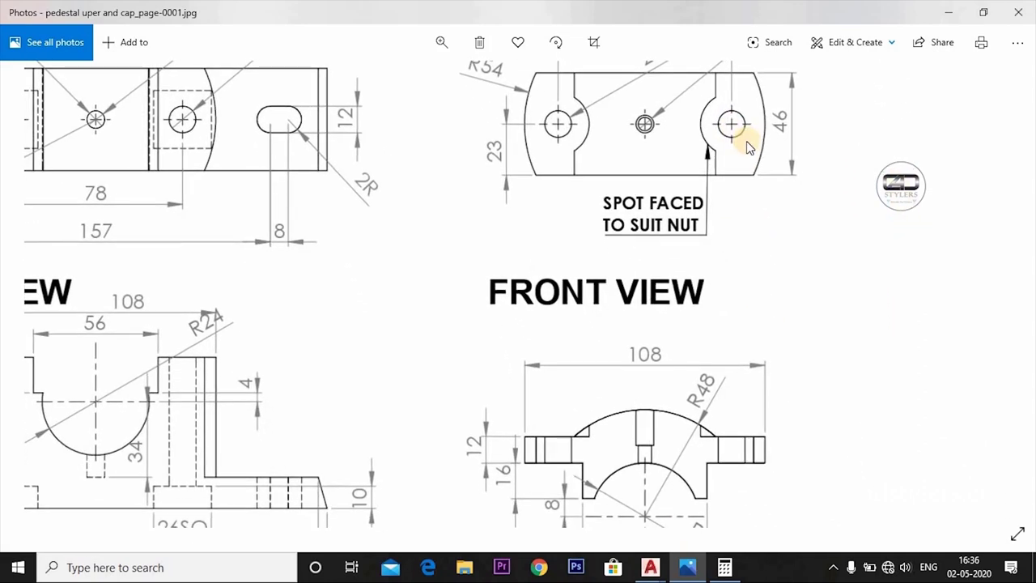
mouse_move(784, 216)
left_mouse_down()
mouse_move(790, 343)
mouse_move(756, 201)
left_mouse_up()
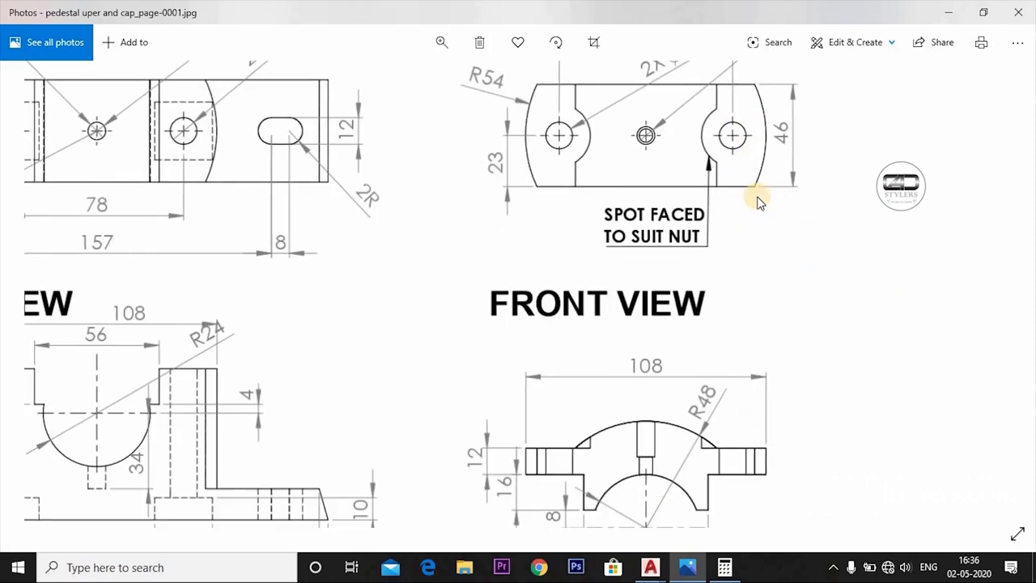
scroll(737, 315, "down", 1)
scroll(594, 251, "up", 2)
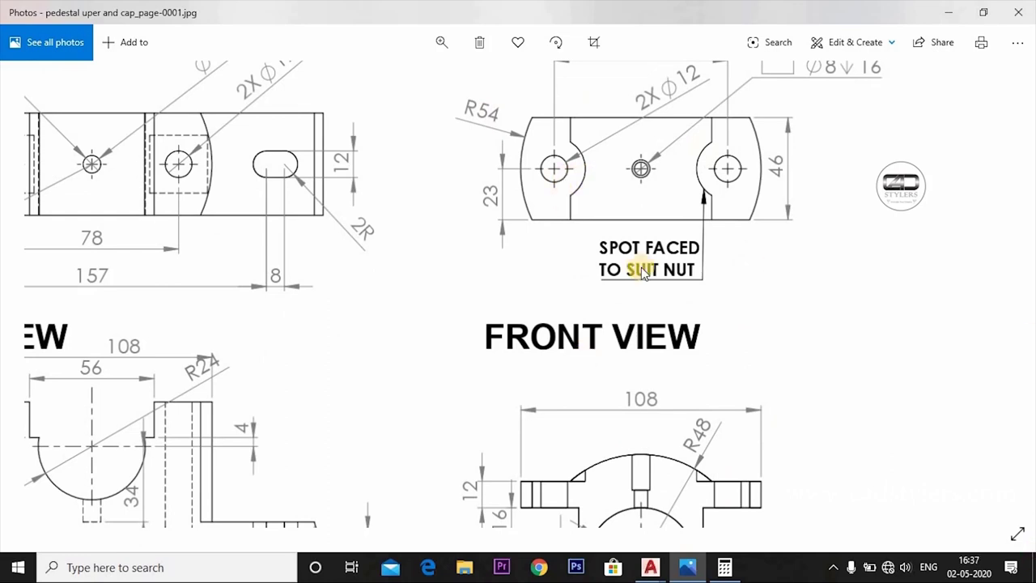
scroll(664, 302, "up", 1)
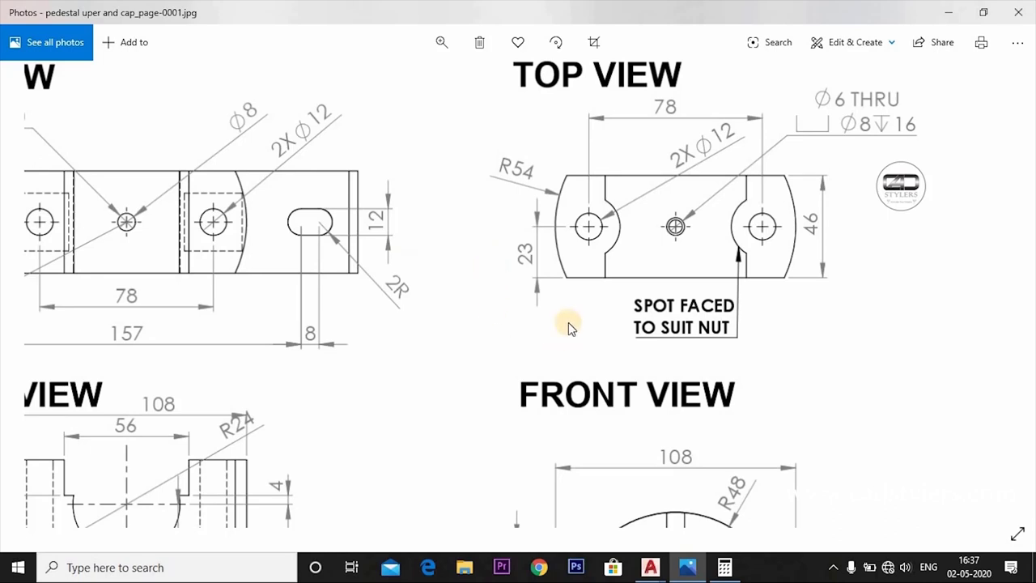
left_click_drag(560, 377, 471, 330)
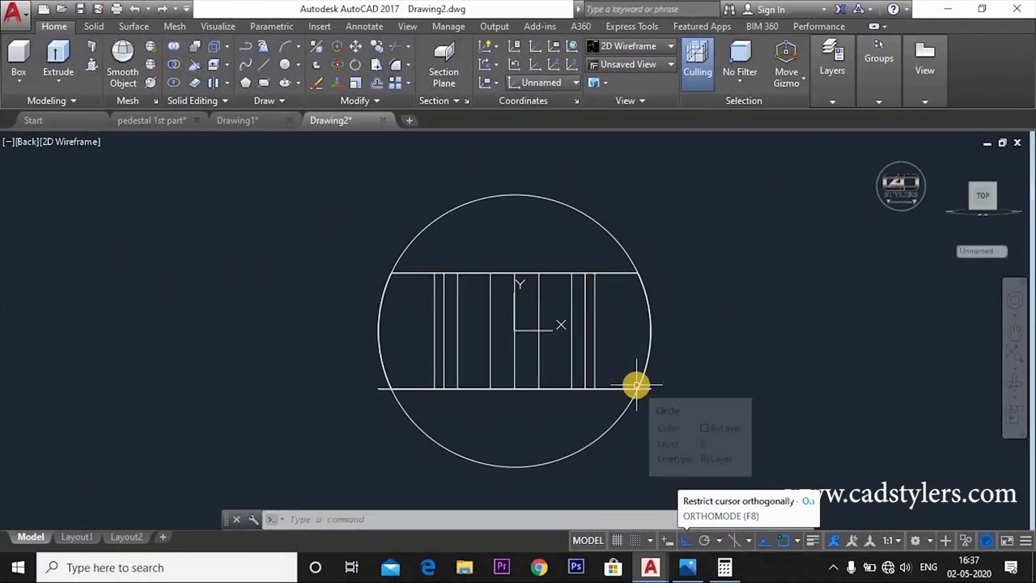
Draw a radius 6 circle centred at 39,0
type("c")
key("Return")
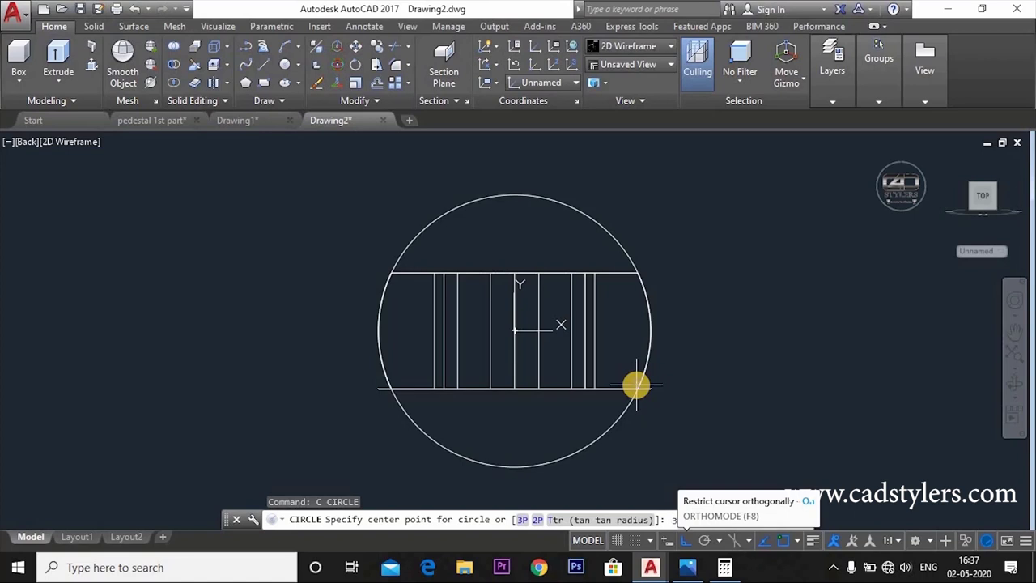
type("9,0")
key("Return")
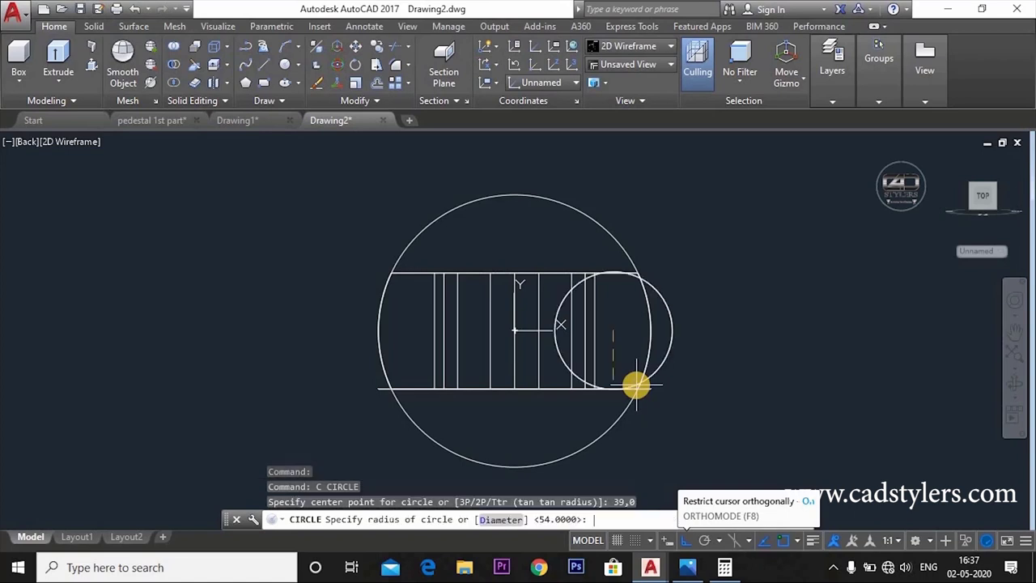
type("6")
key("Return")
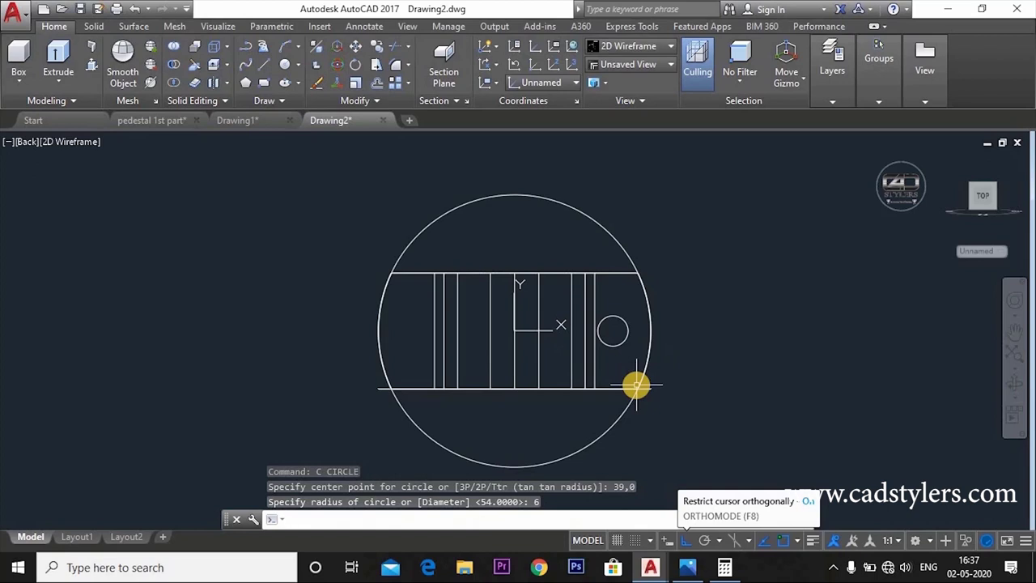
Start a second circle concentric with it at @0,0
key("Return")
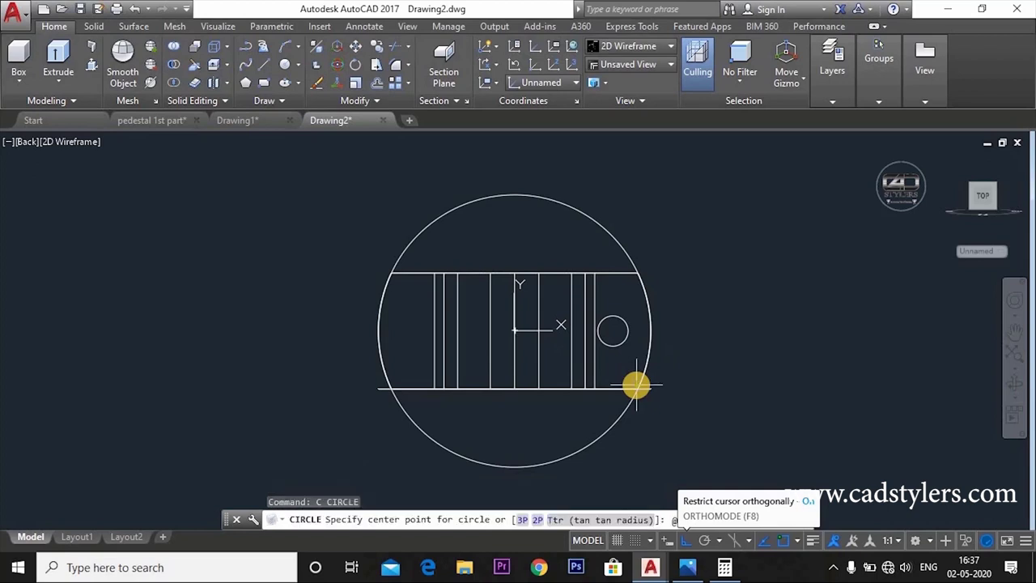
type("0,0")
key("Return")
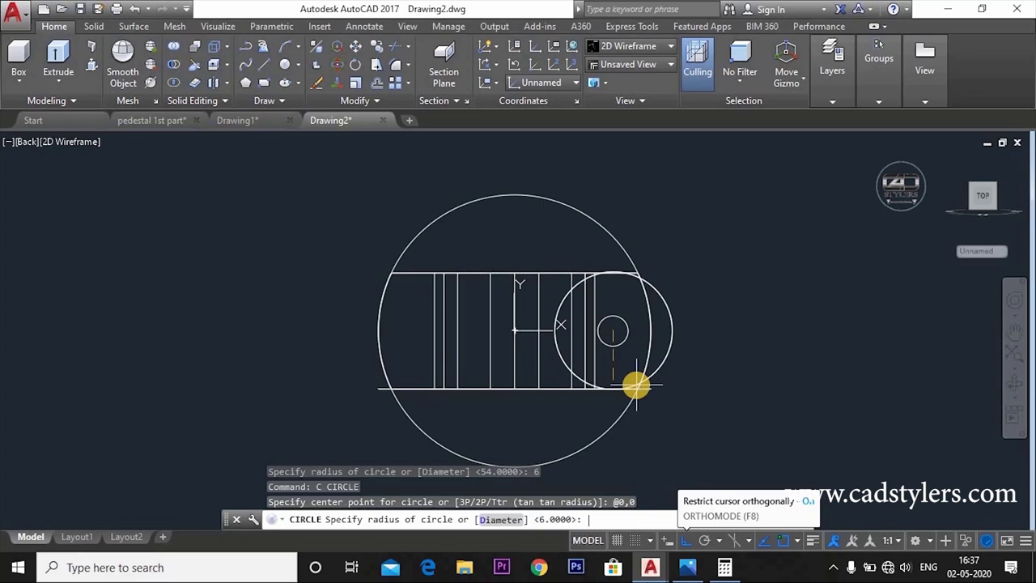
left_click(687, 567)
Check the cap hole sizes, view the bolt and lock-nut sheet, then return to the cap sheet
scroll(651, 275, "up", 3)
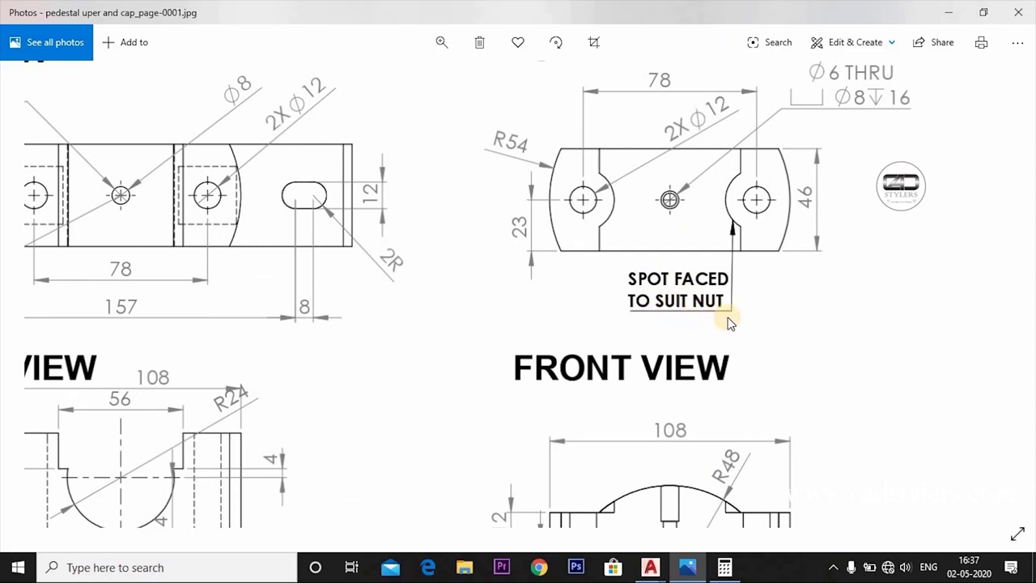
left_click_drag(728, 322, 728, 322)
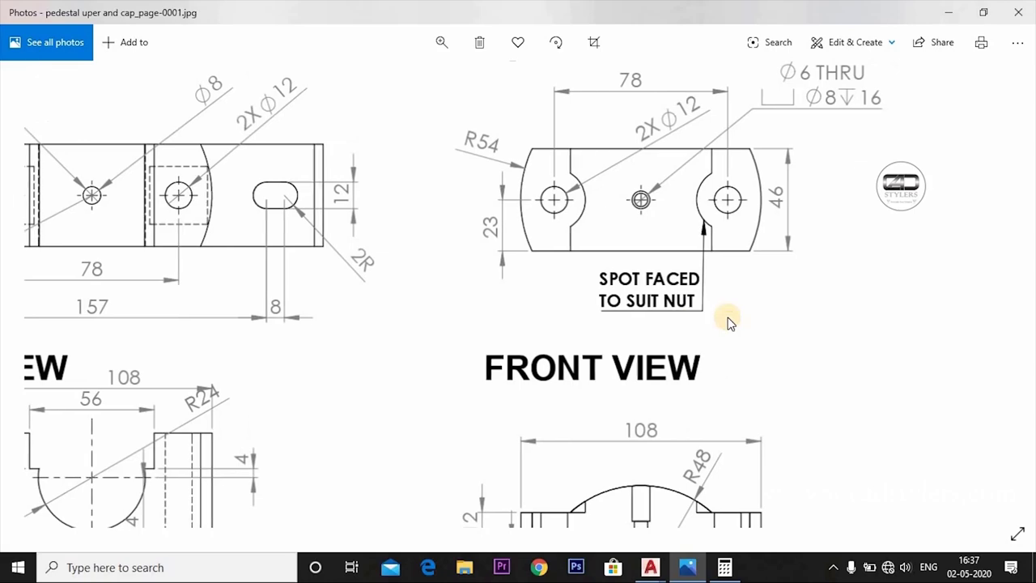
double_click(625, 360)
key("Right")
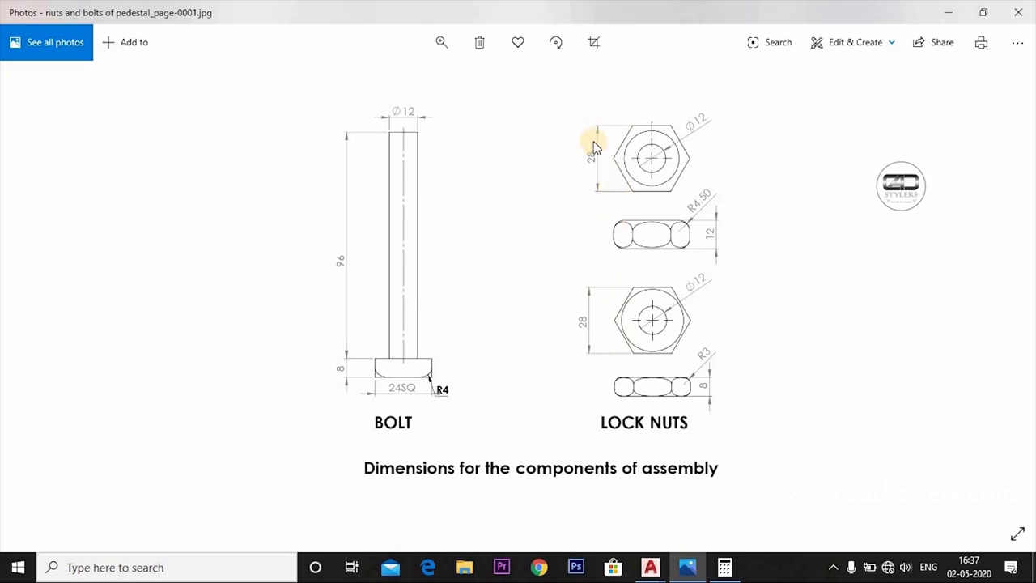
key("Right")
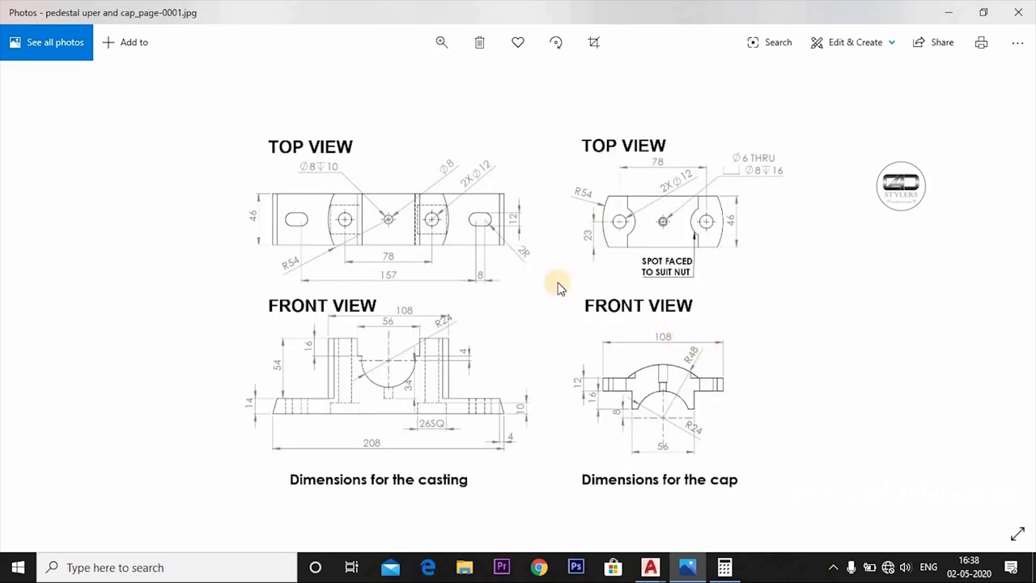
Give the concentric circle a radius of 32
left_click(686, 566)
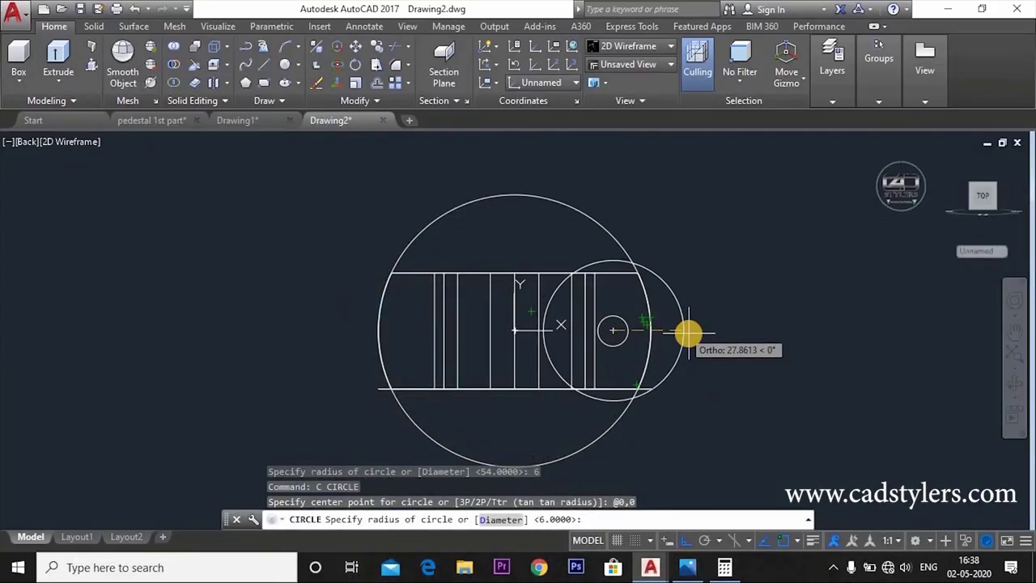
type("32")
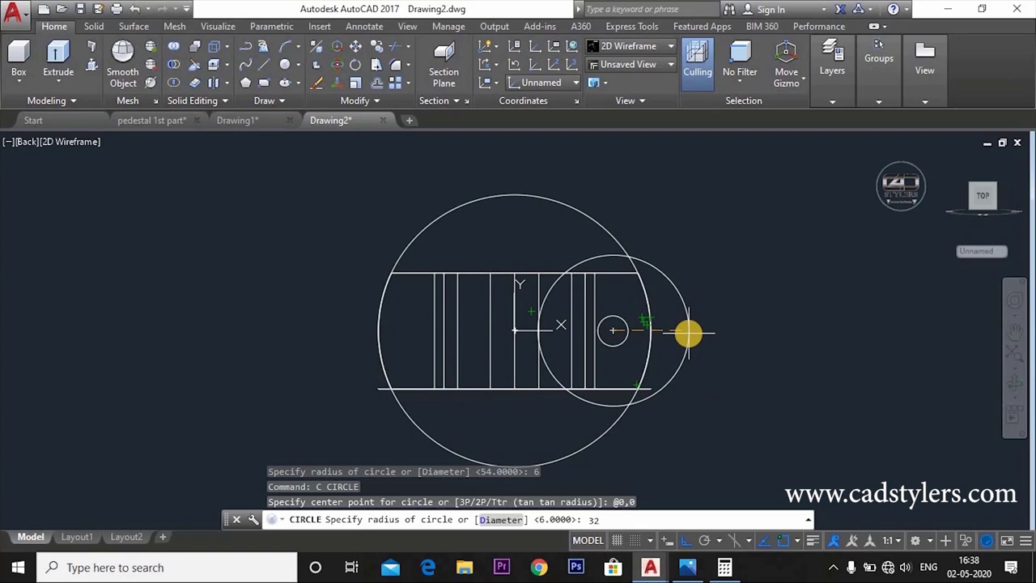
key("Return")
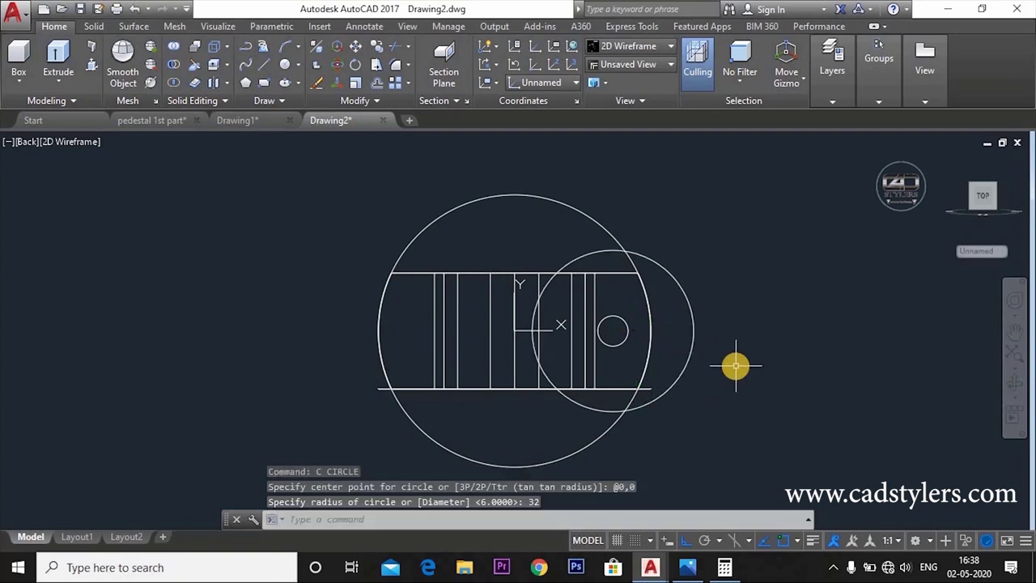
Scale the radius 32 circle by 0.5 about the small hole's centre
type("s")
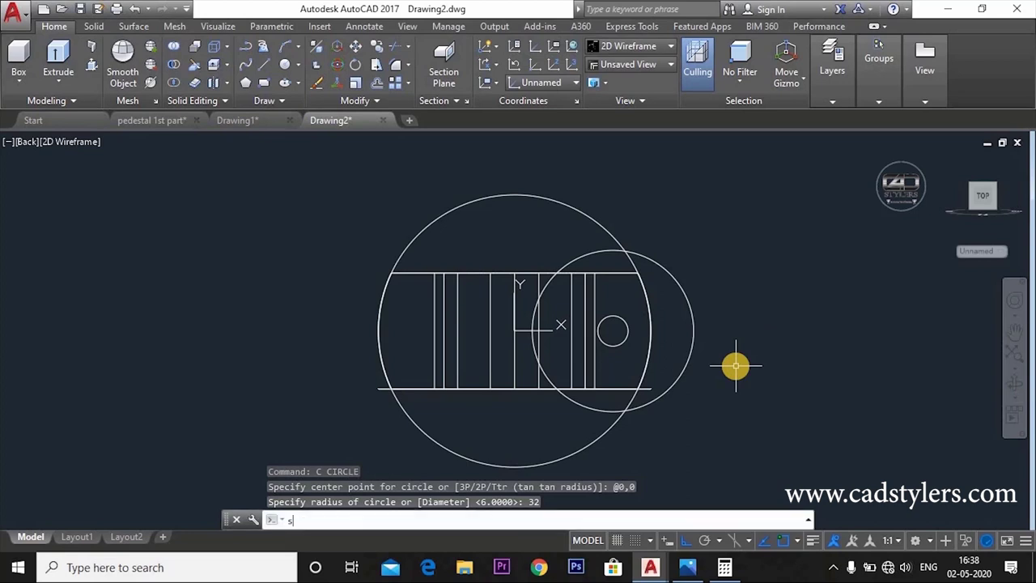
type("c")
key("Return")
left_click(684, 366)
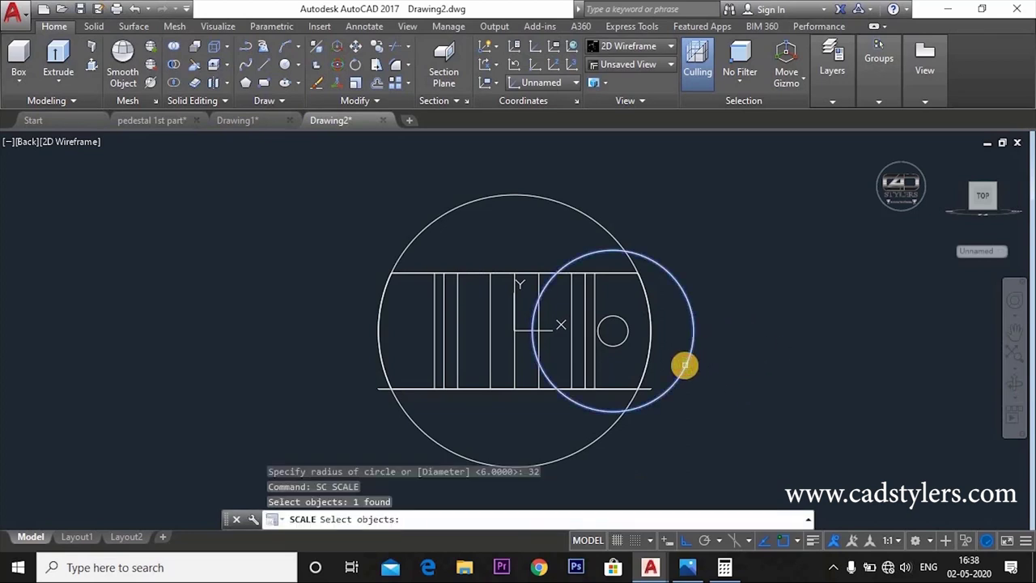
key("Return")
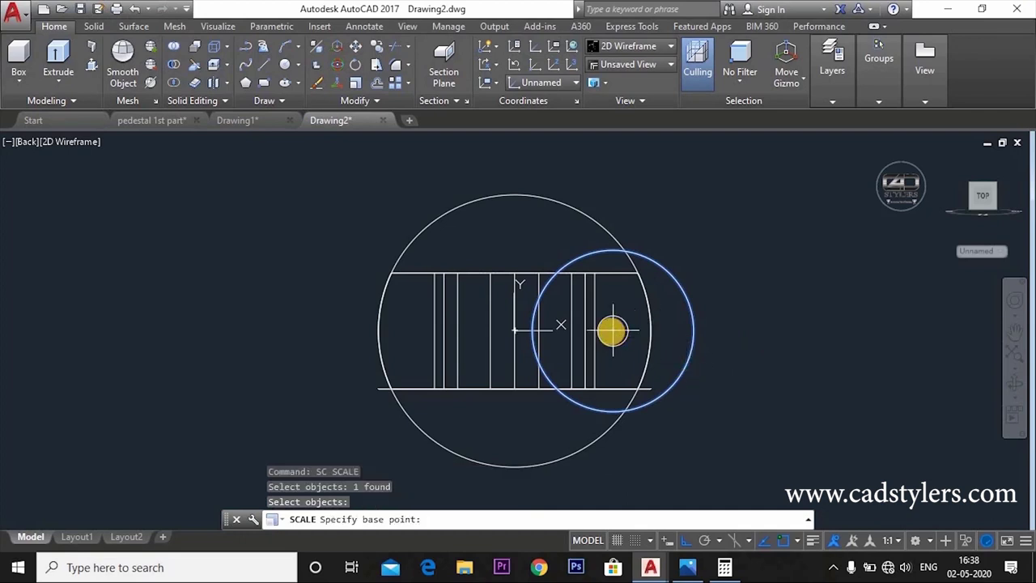
left_click(612, 330)
type("0.5")
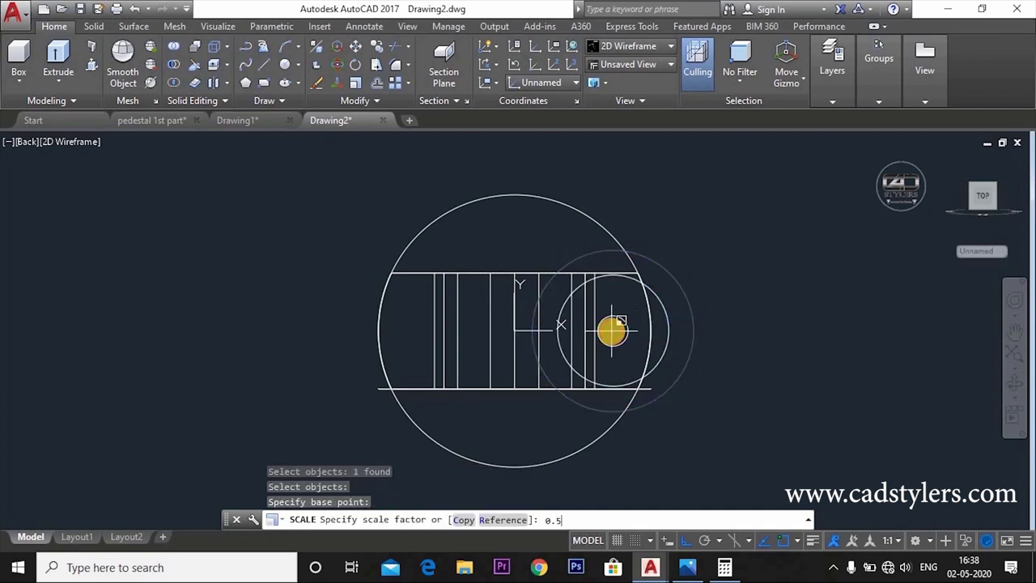
key("Return")
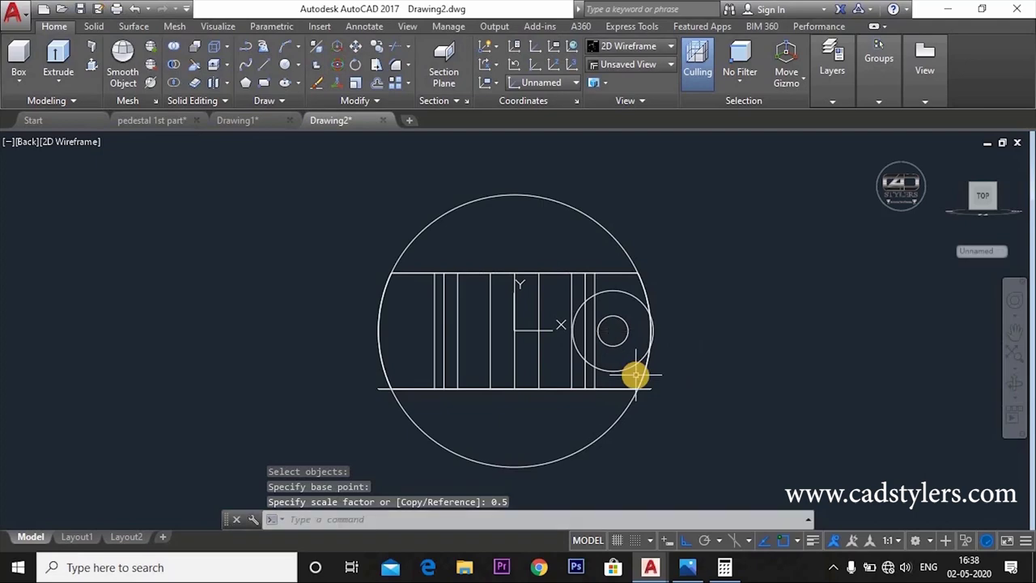
Mirror the hole circle and its spot-face circle across the line 0,0 to 0,10, keeping the originals
key("Escape")
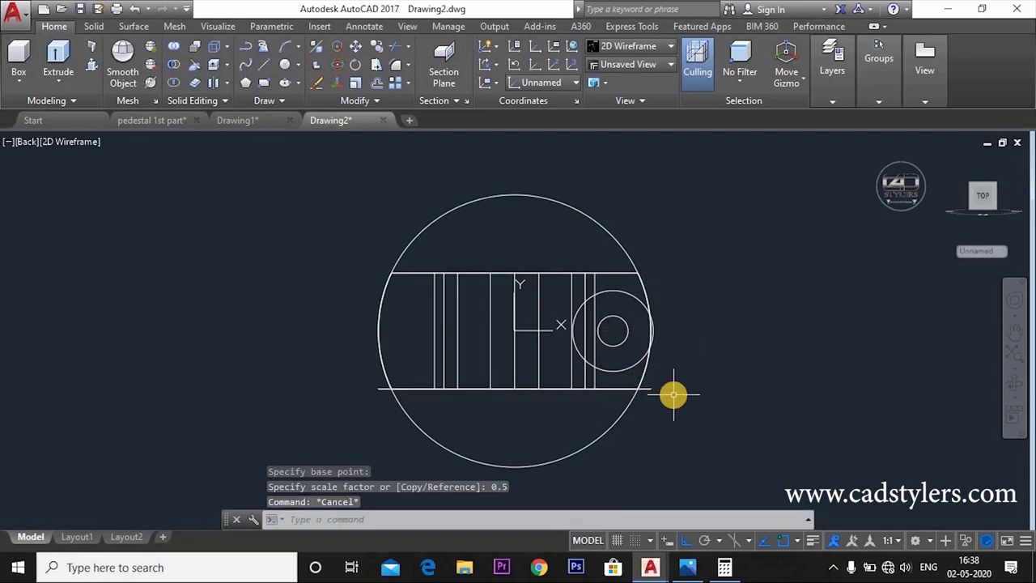
mouse_move(672, 394)
middle_mouse_down("shift")
mouse_move(670, 270)
mouse_move(664, 411)
middle_mouse_up("shift")
type("mi")
key("Return")
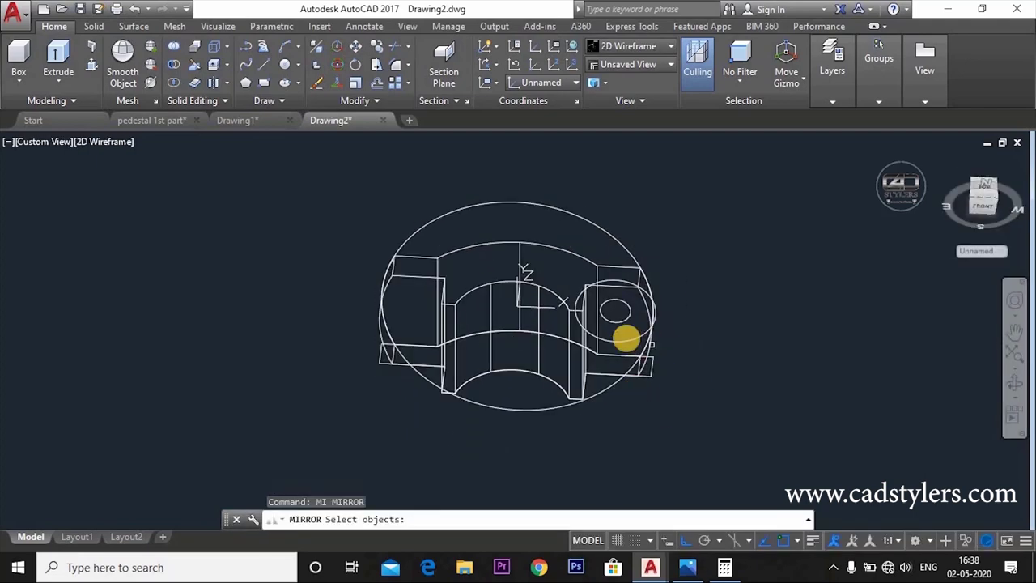
left_click(621, 327)
left_click(619, 321)
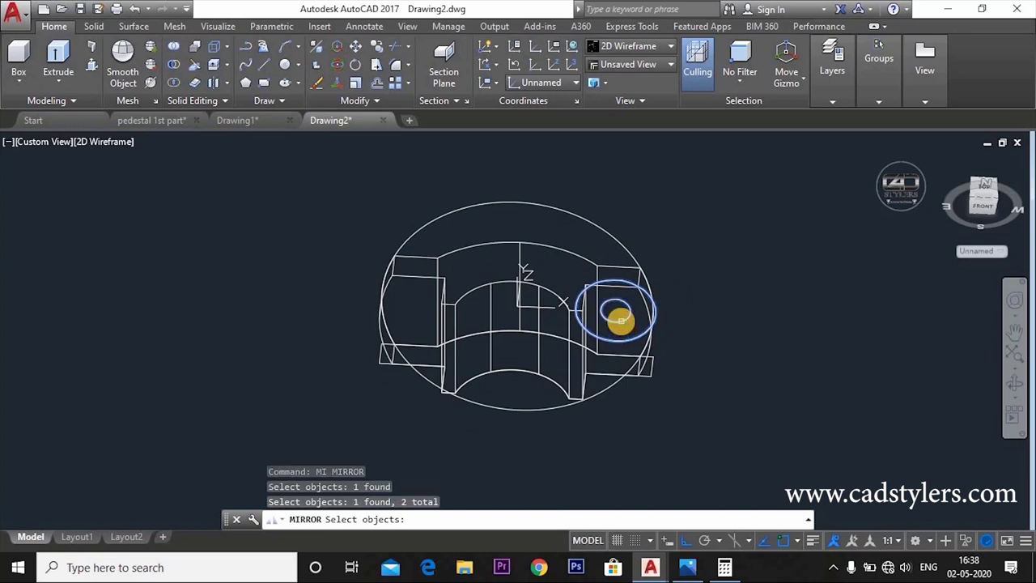
key("Return")
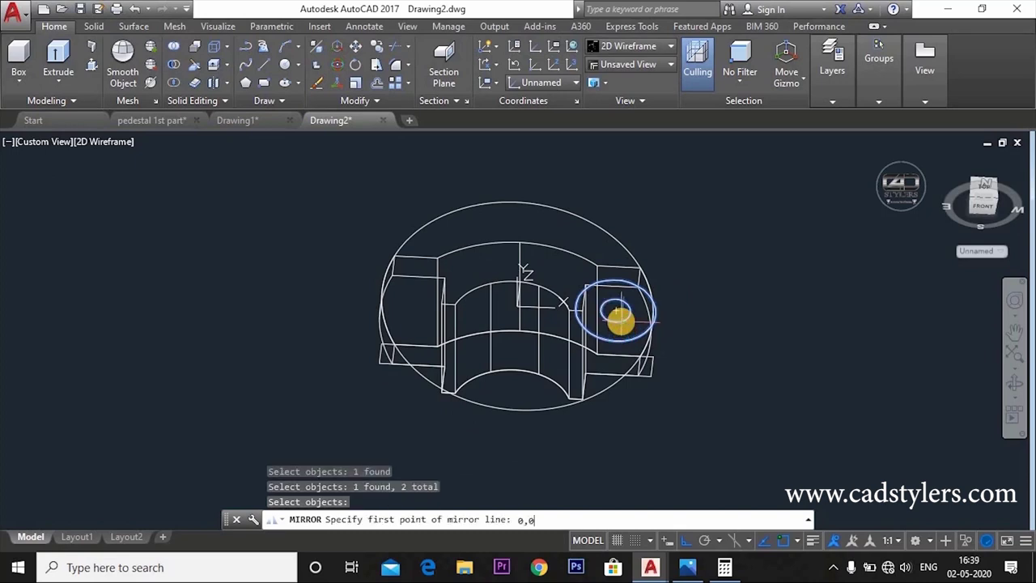
key("Return")
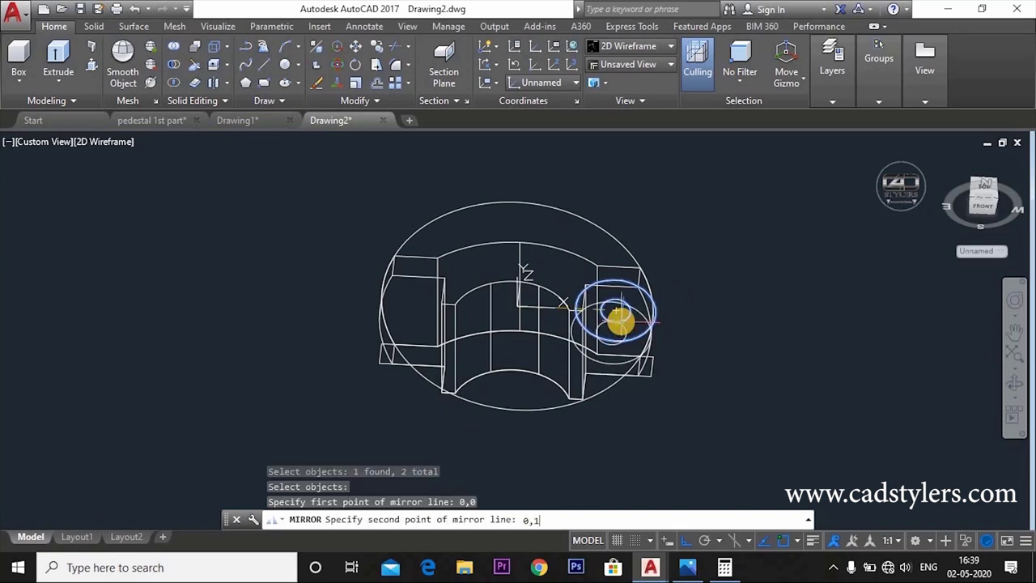
type("0")
key("Return")
key("Return")
key("Escape")
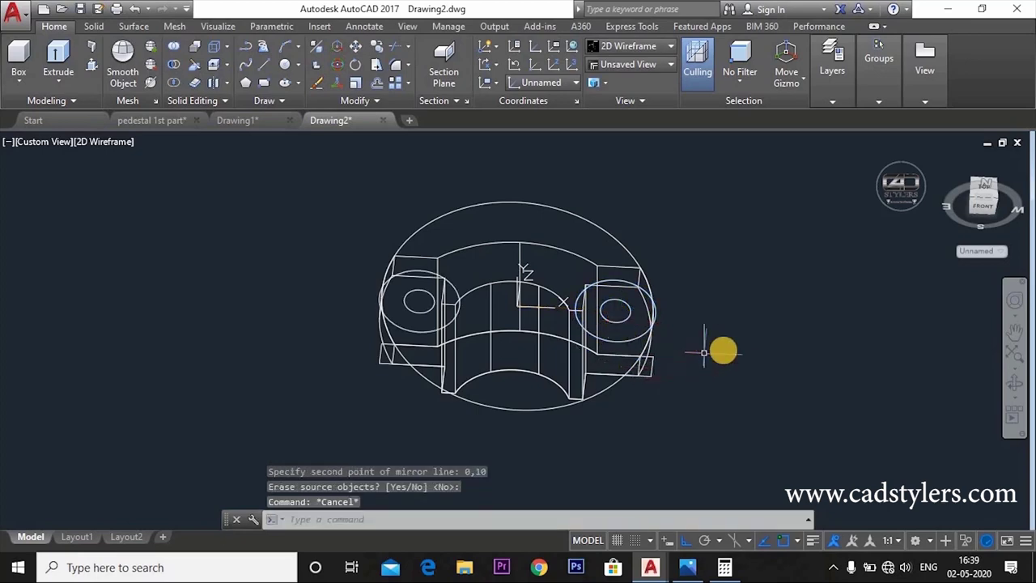
mouse_move(730, 331)
middle_mouse_down("shift")
mouse_move(733, 414)
mouse_move(723, 412)
mouse_move(717, 311)
middle_mouse_up("shift")
key("Escape")
key("Escape")
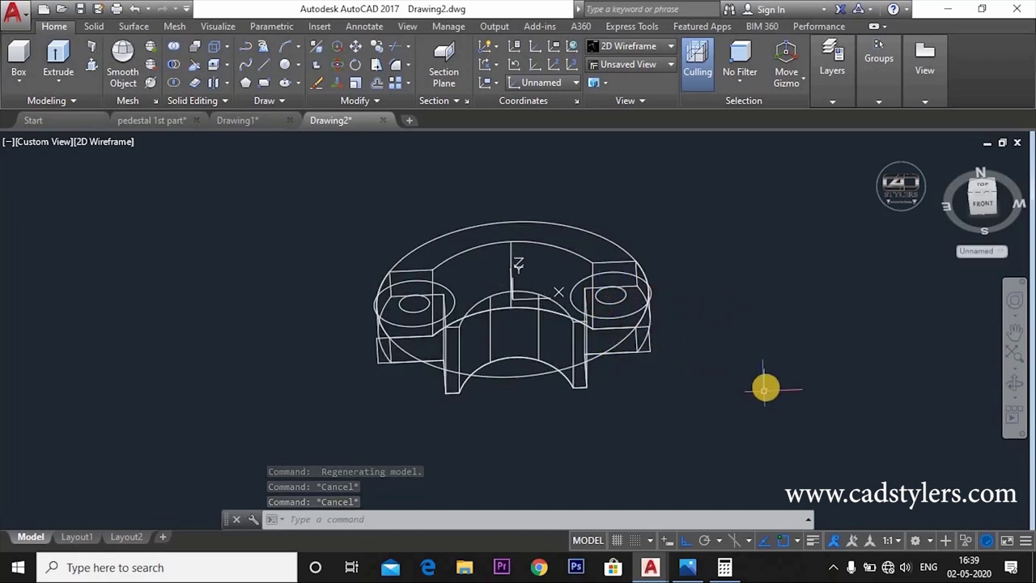
Press-pull both boss circles up and both hole circles down into cylinders, then switch to Conceptual shading
type("pres")
key("Return")
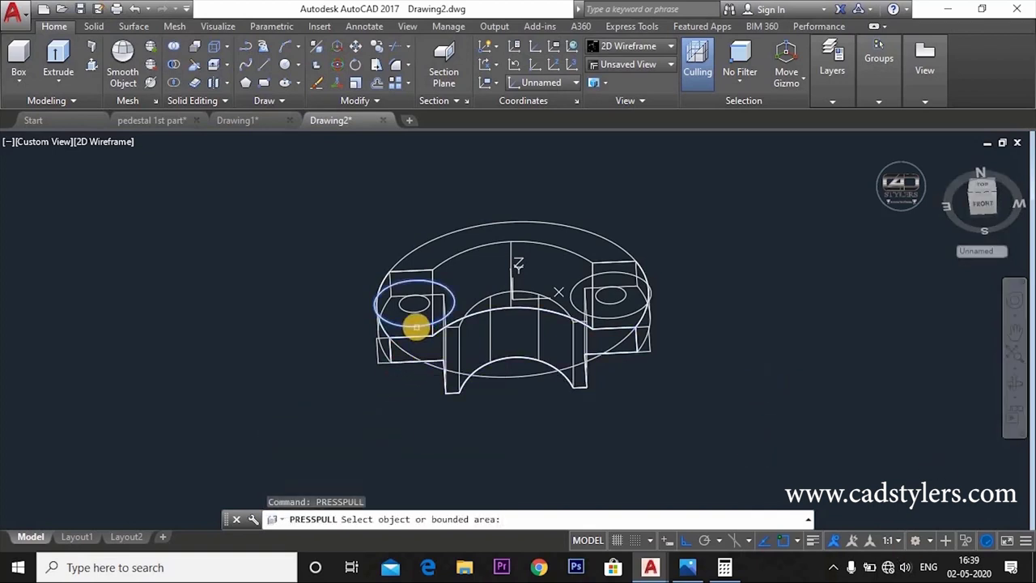
left_click(415, 325)
left_click(406, 220)
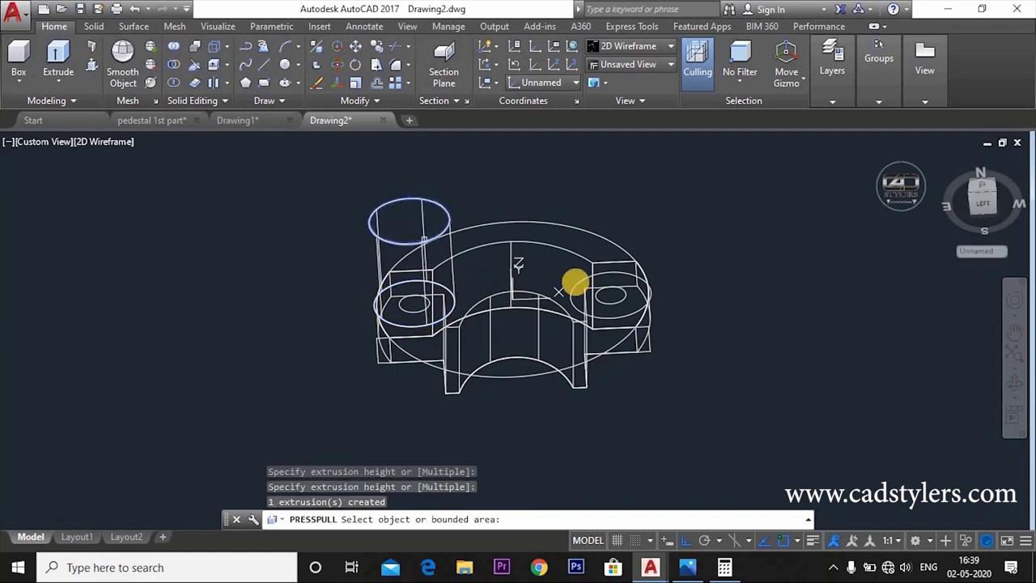
left_click(616, 317)
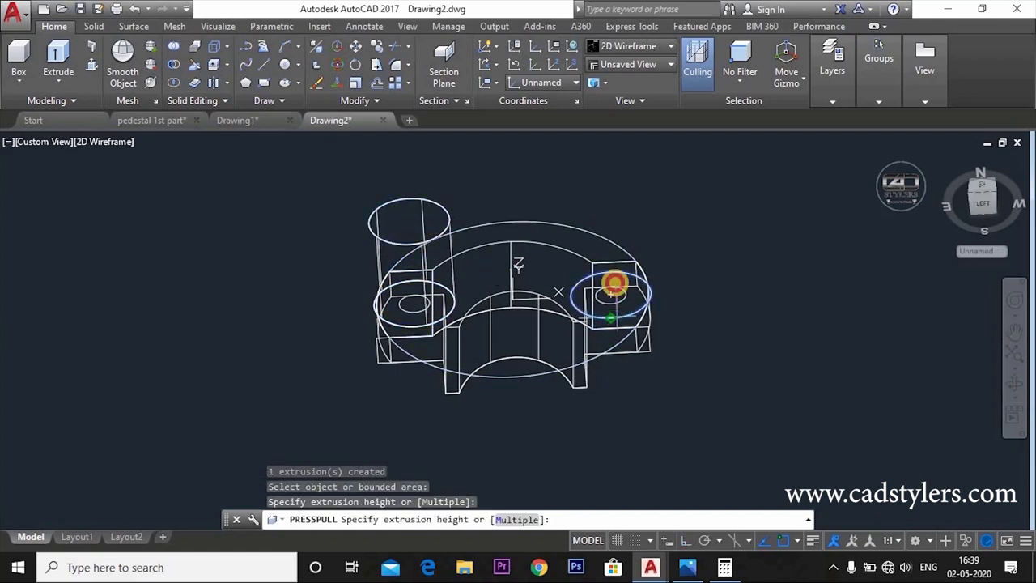
left_click(605, 194)
left_click(609, 303)
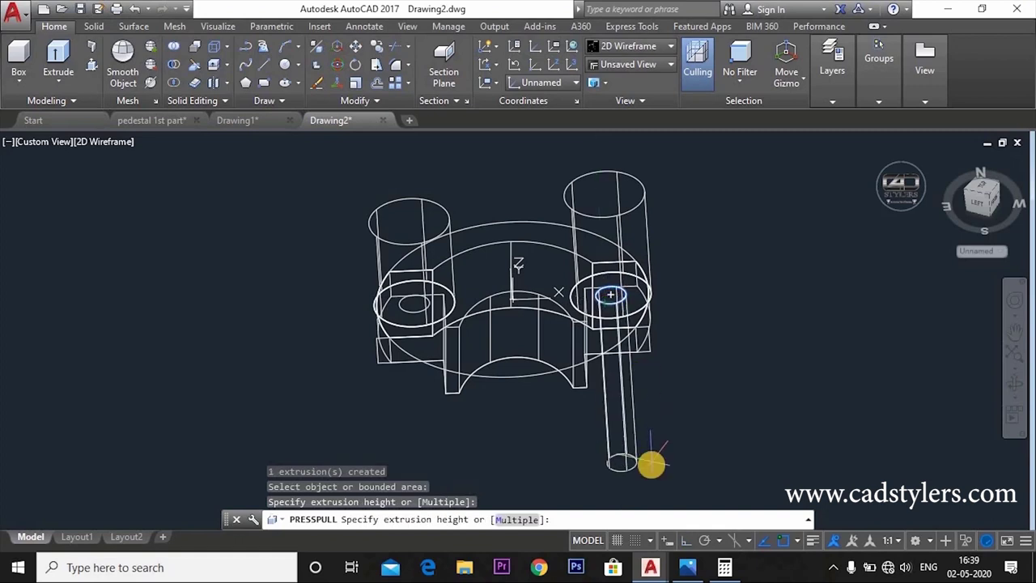
left_click(653, 460)
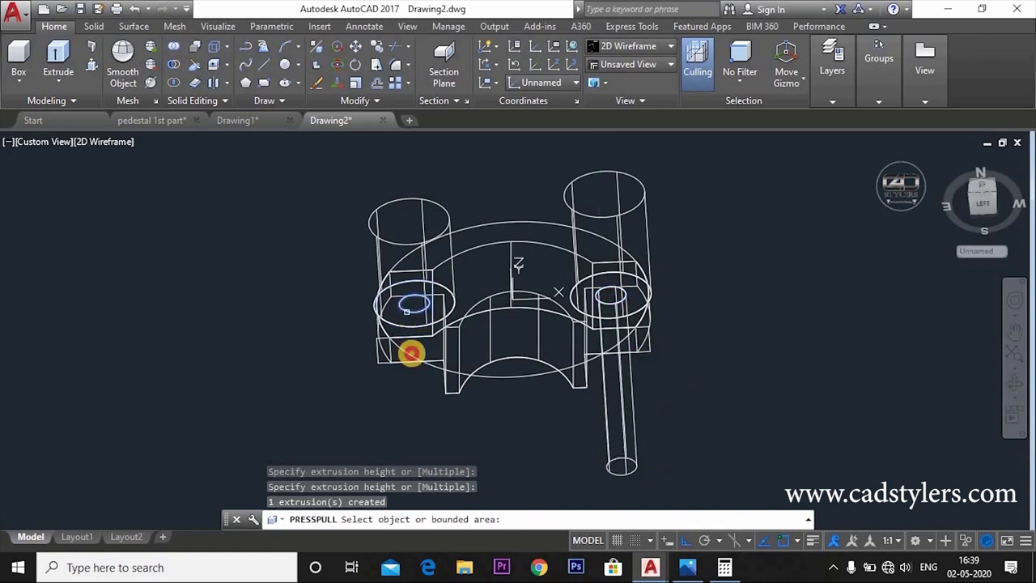
left_click(408, 430)
key("Return")
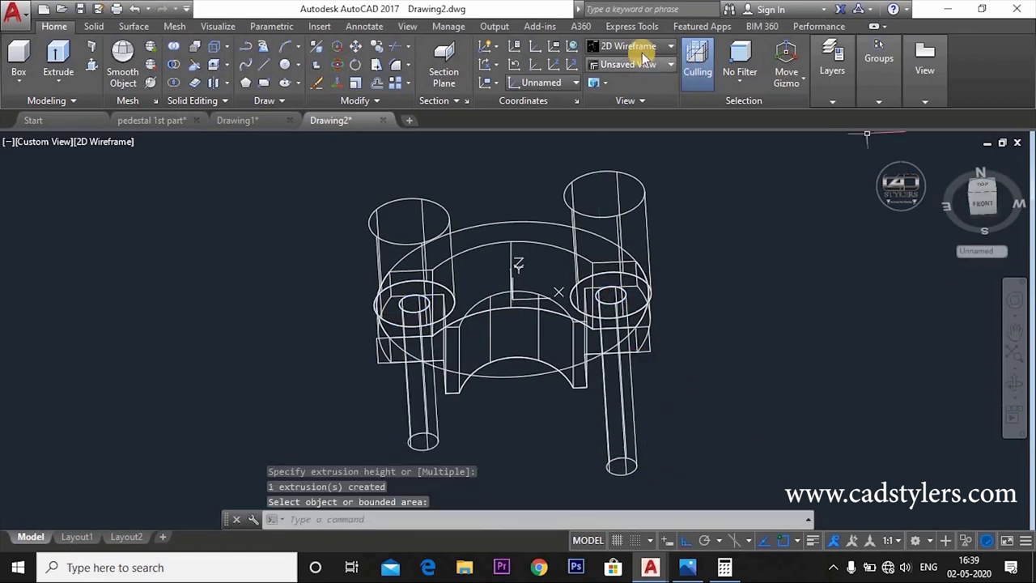
left_click(639, 50)
left_click(674, 84)
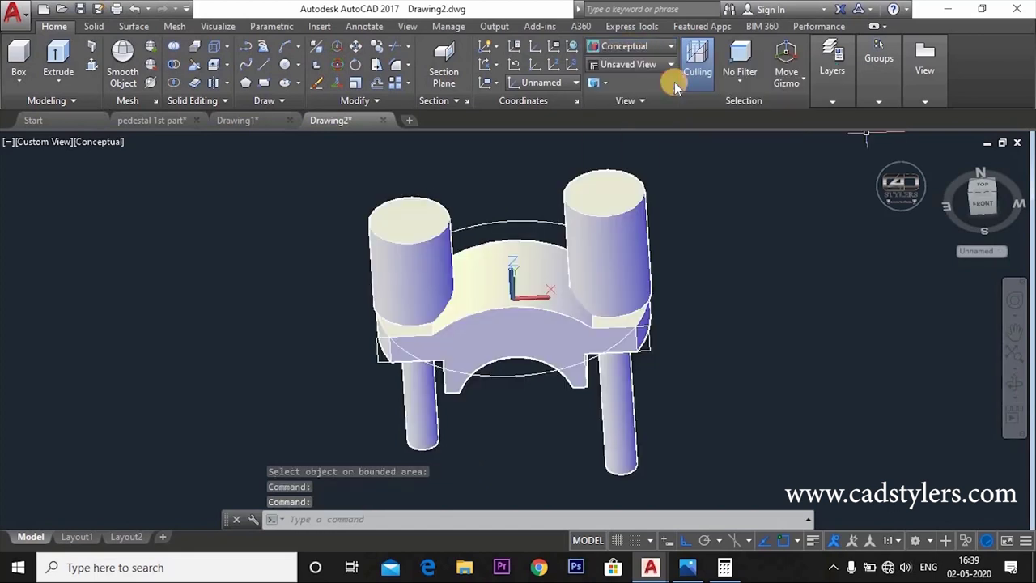
Subtract the four hole cylinders from the base solid
key("Escape")
type("subt")
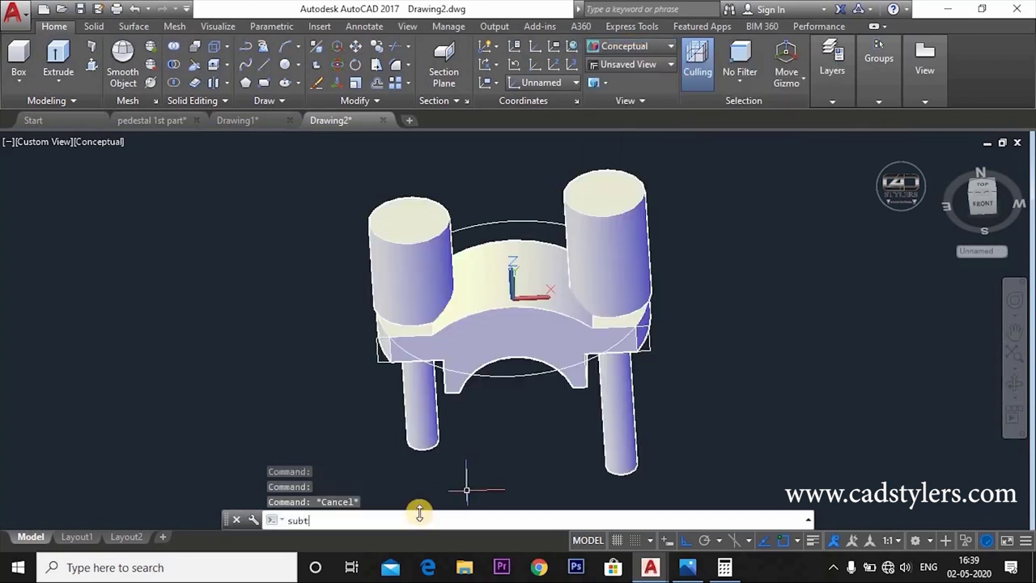
key("Return")
left_click(486, 319)
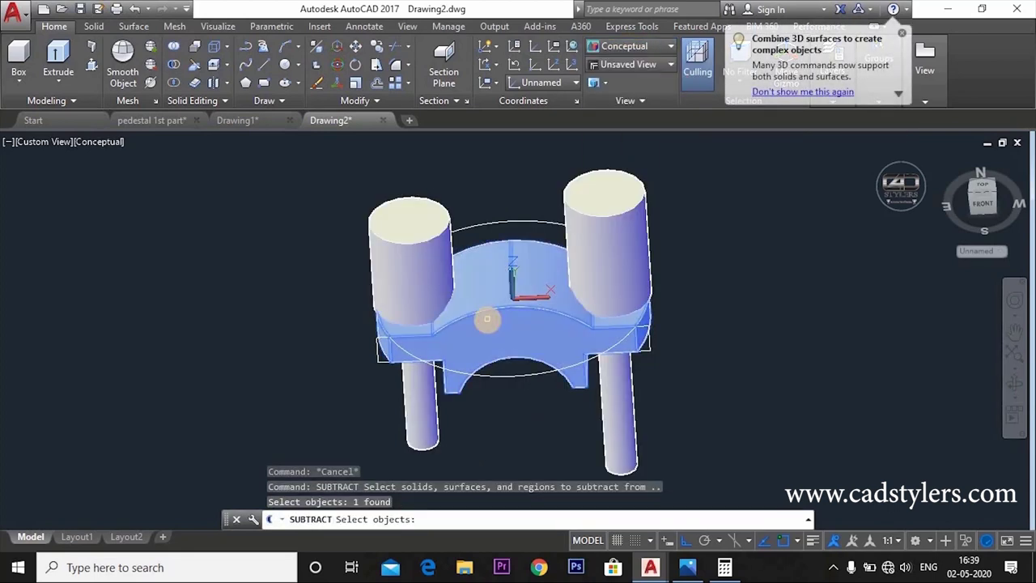
key("Return")
left_click(415, 296)
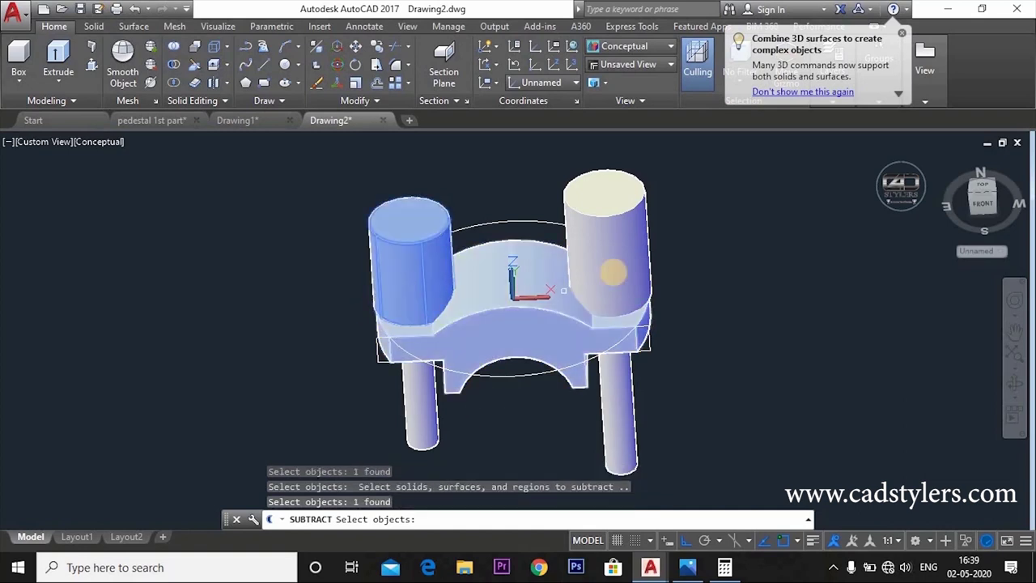
left_click(612, 271)
left_click(617, 406)
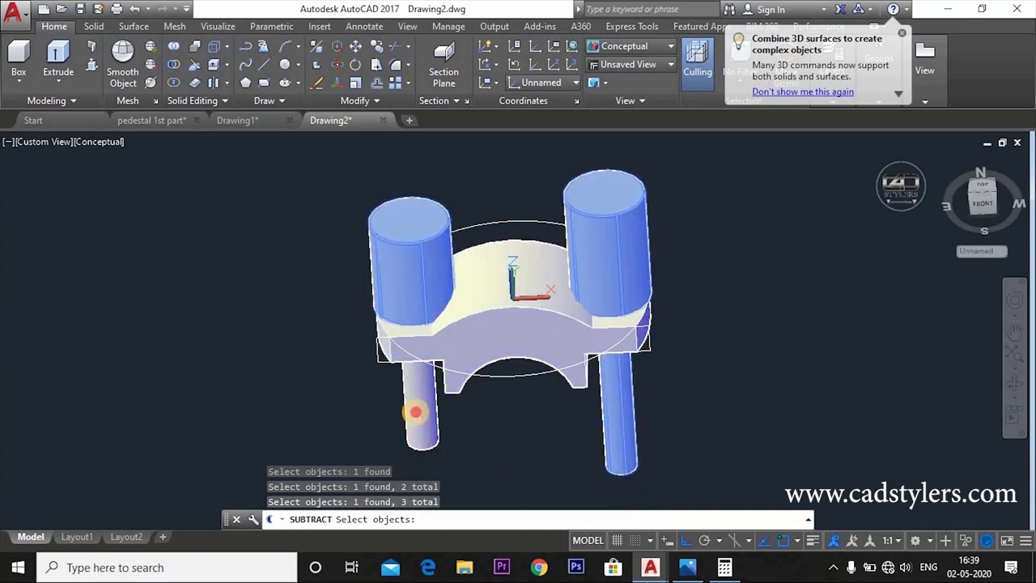
left_click(416, 411)
key("Return")
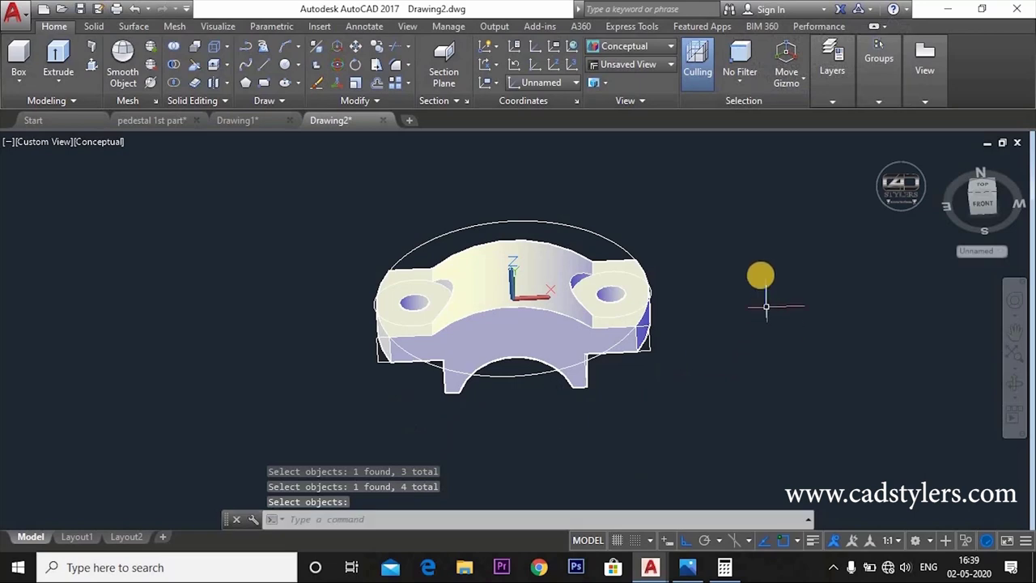
mouse_move(705, 328)
middle_mouse_down("shift")
mouse_move(705, 383)
mouse_move(693, 307)
mouse_move(702, 192)
mouse_move(710, 305)
middle_mouse_up("shift")
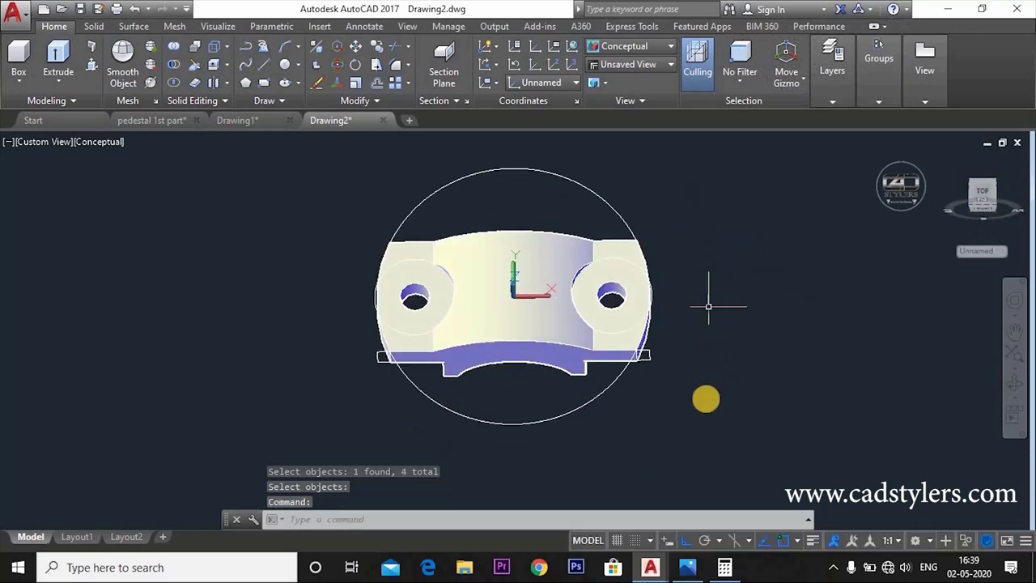
key("alt+Tab")
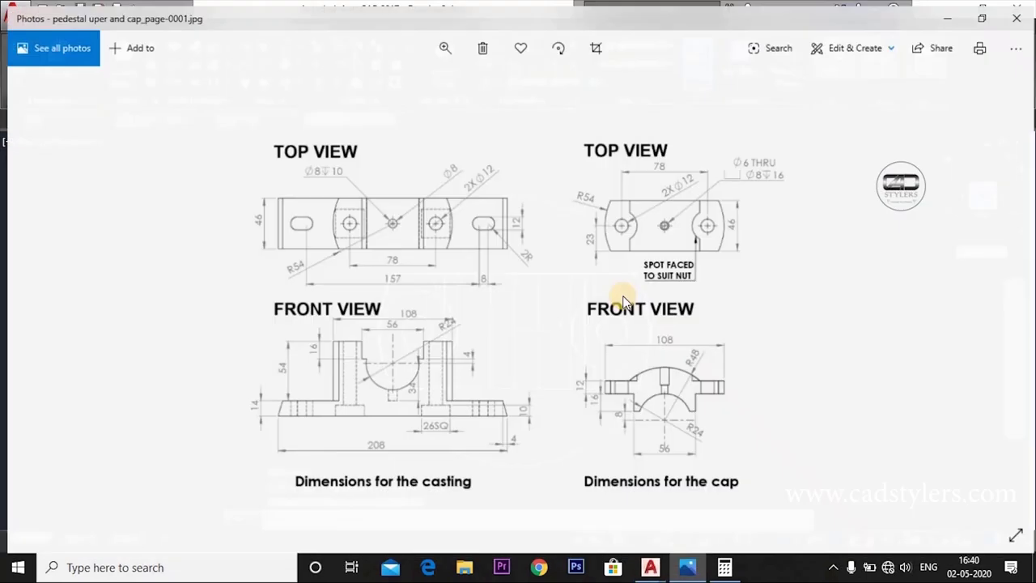
scroll(659, 223, "up", 3)
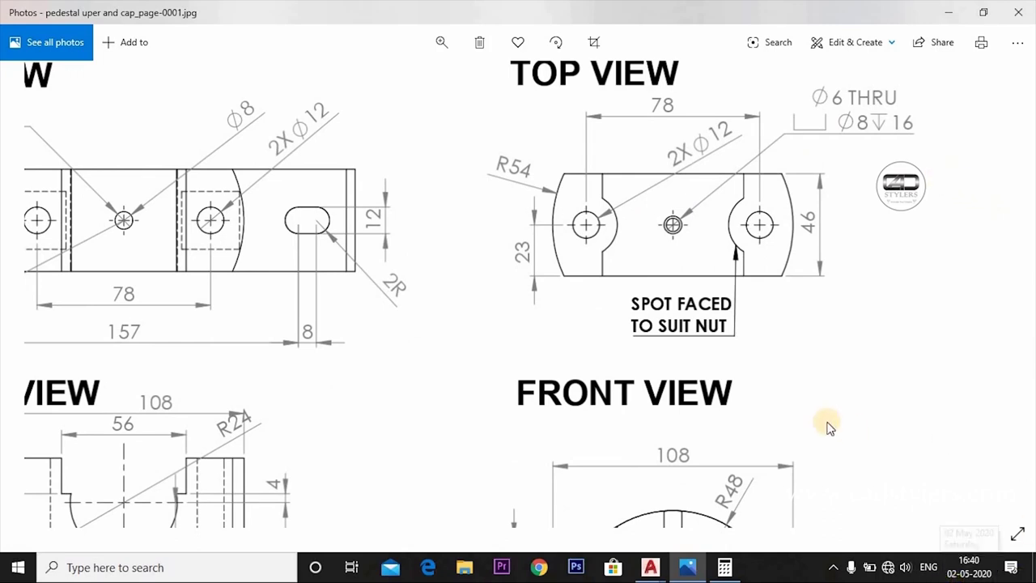
left_click_drag(629, 393, 602, 306)
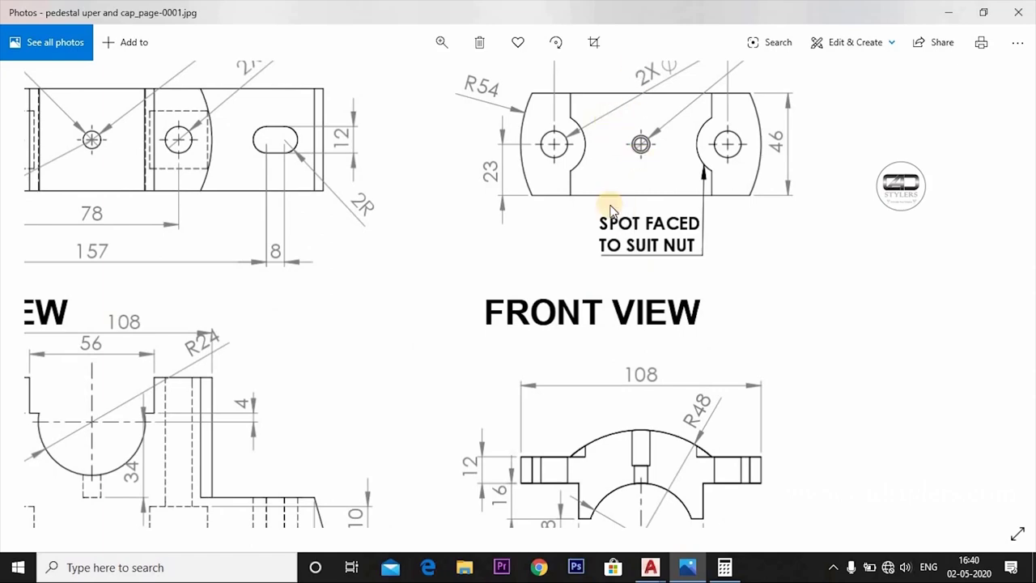
left_click(680, 566)
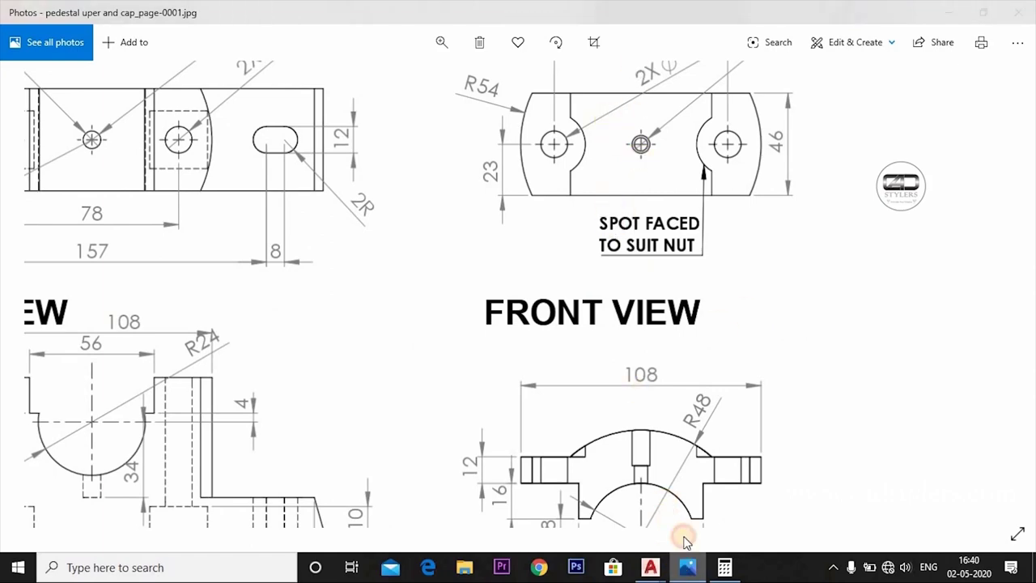
Draw two circles centred on 0,0 with radii 3 and 4 on the cap's back face
type("c")
key("Return")
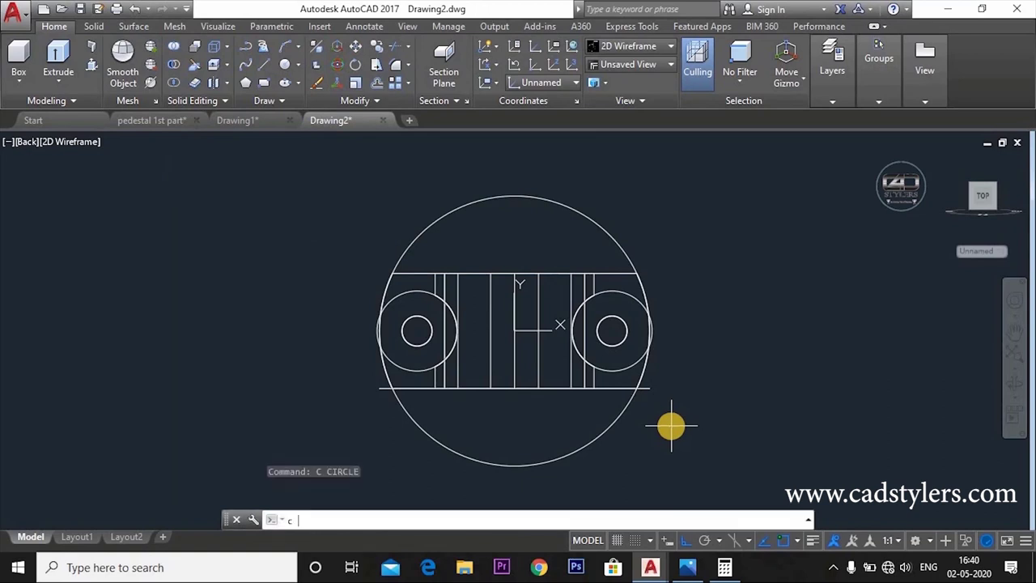
type("0,0")
key("Return")
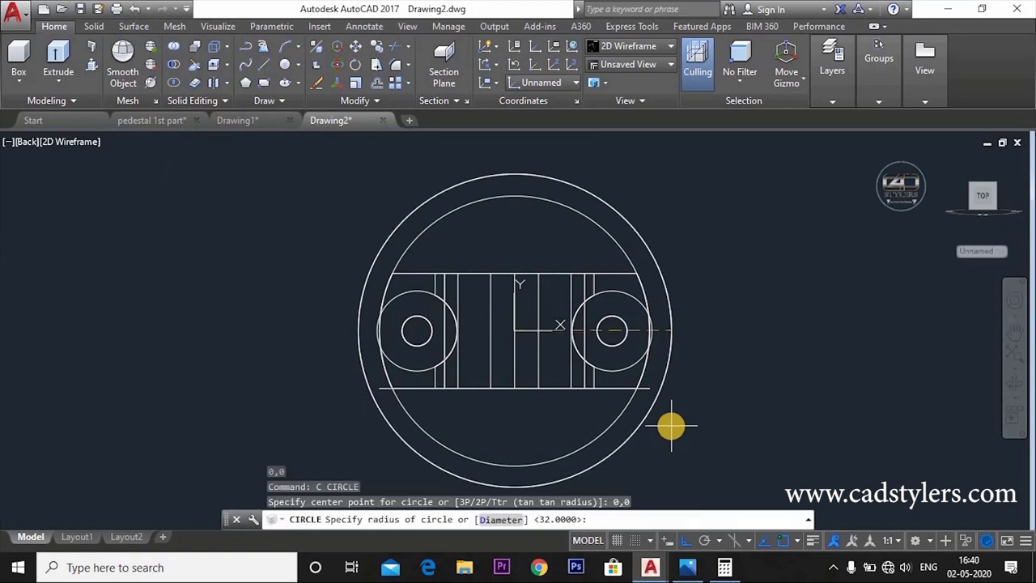
type("3")
key("Return")
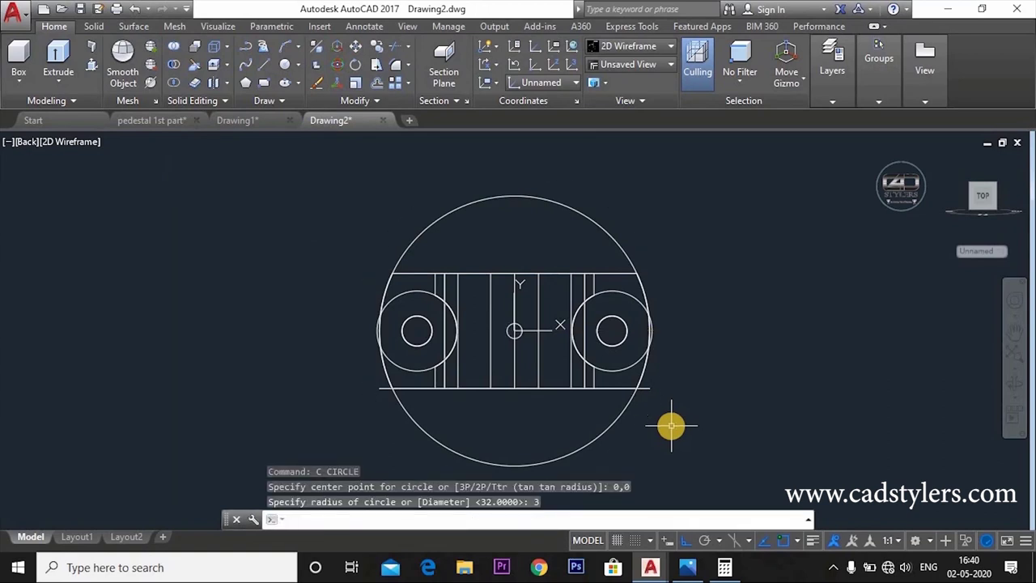
key("Return")
key("Return")
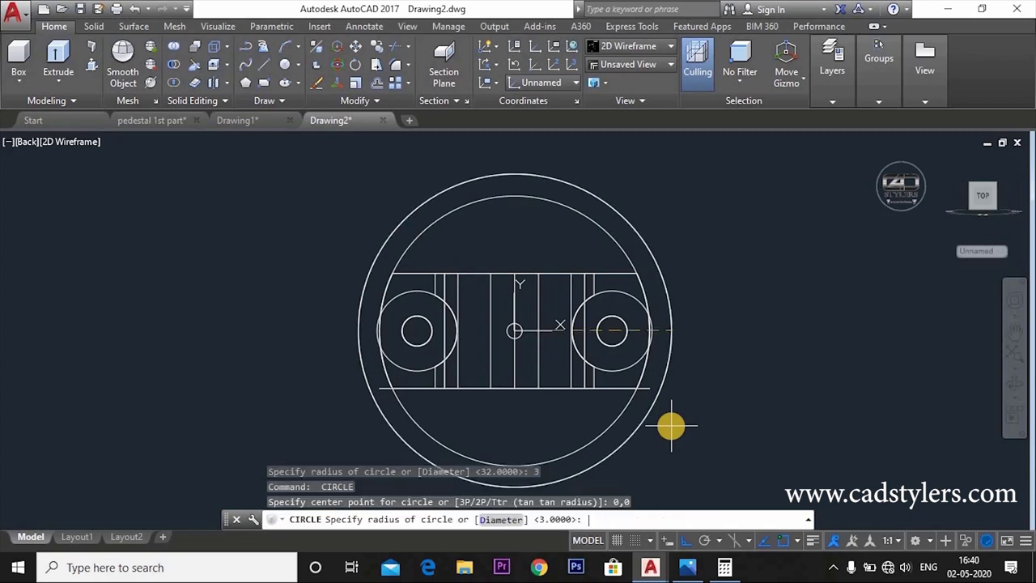
type("4")
key("Return")
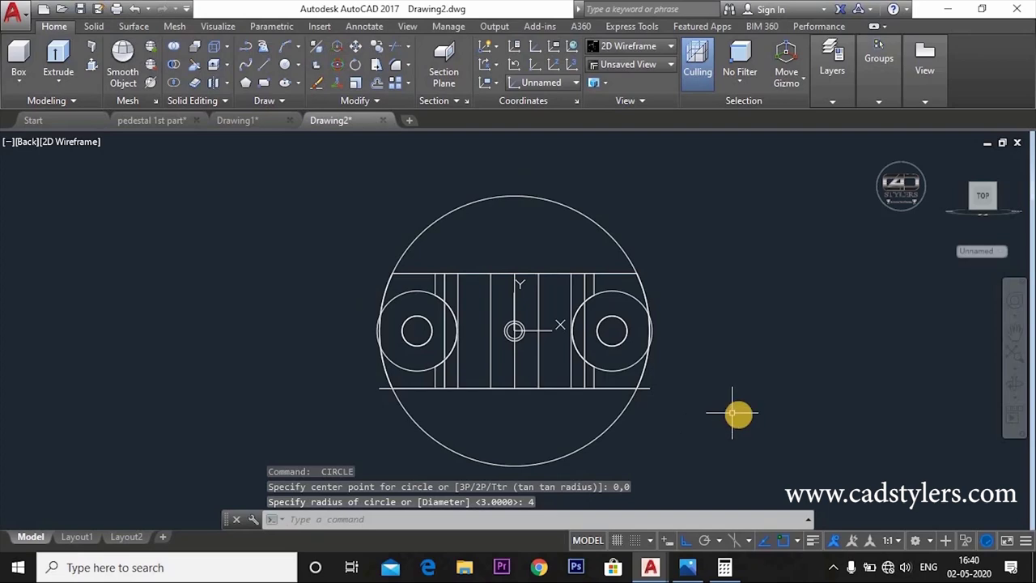
middle_click_drag(731, 414, 720, 264, "shift")
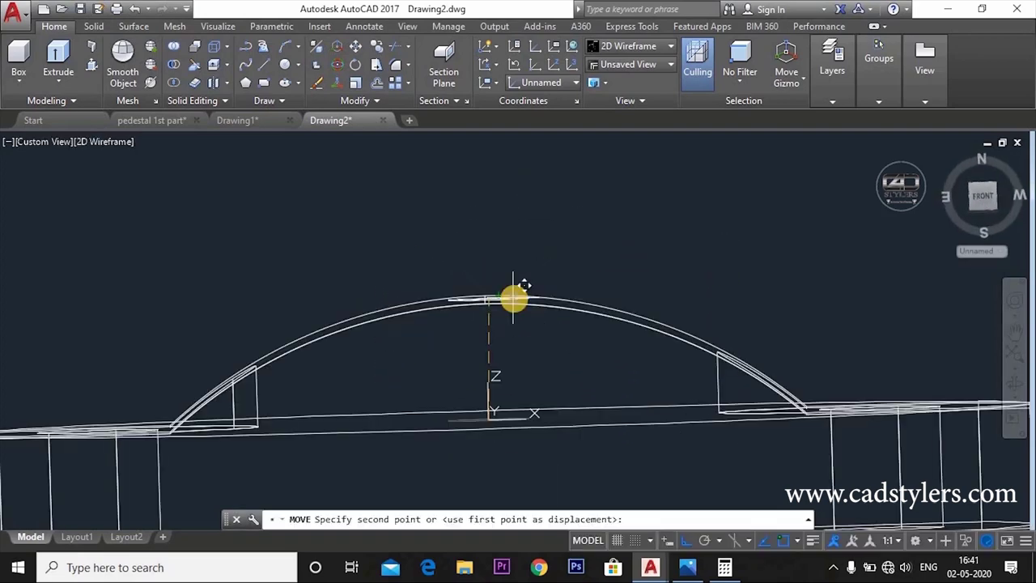
Cancel the command, view the cap flat from below, and align the UCS with that view
key("Escape")
middle_click_drag(561, 294, 751, 270, "shift")
mouse_move(975, 202)
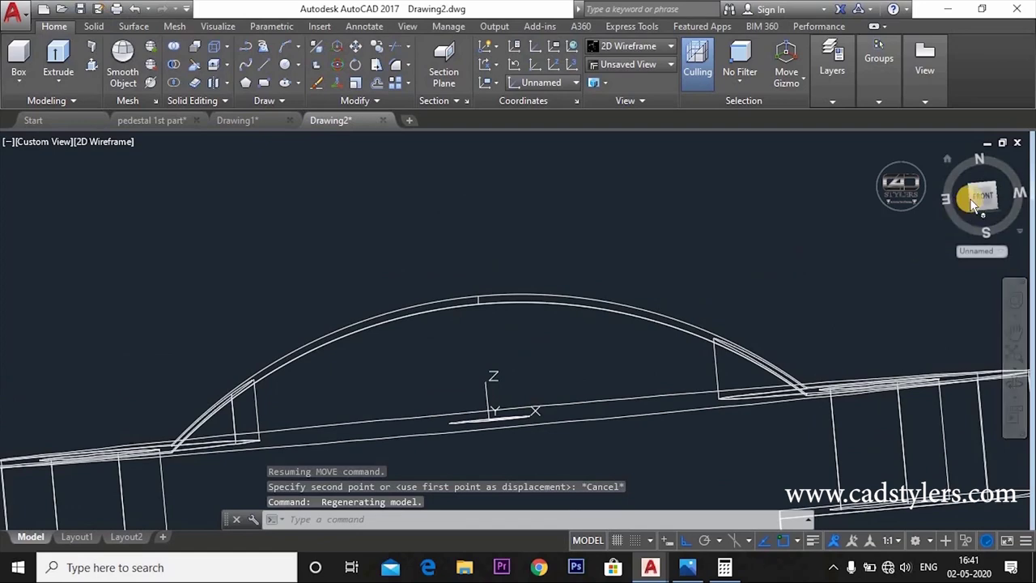
left_click(983, 199)
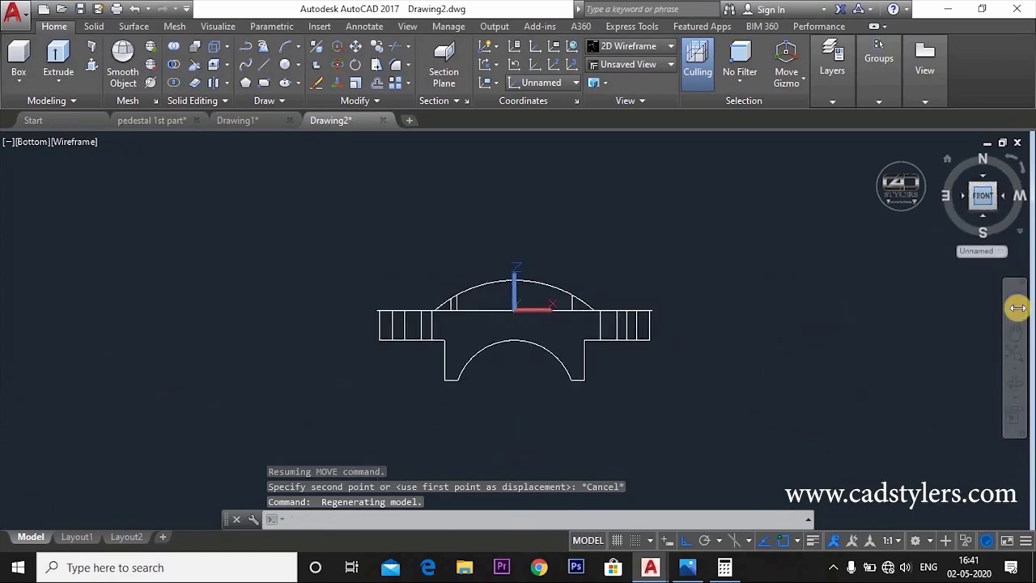
left_click(485, 83)
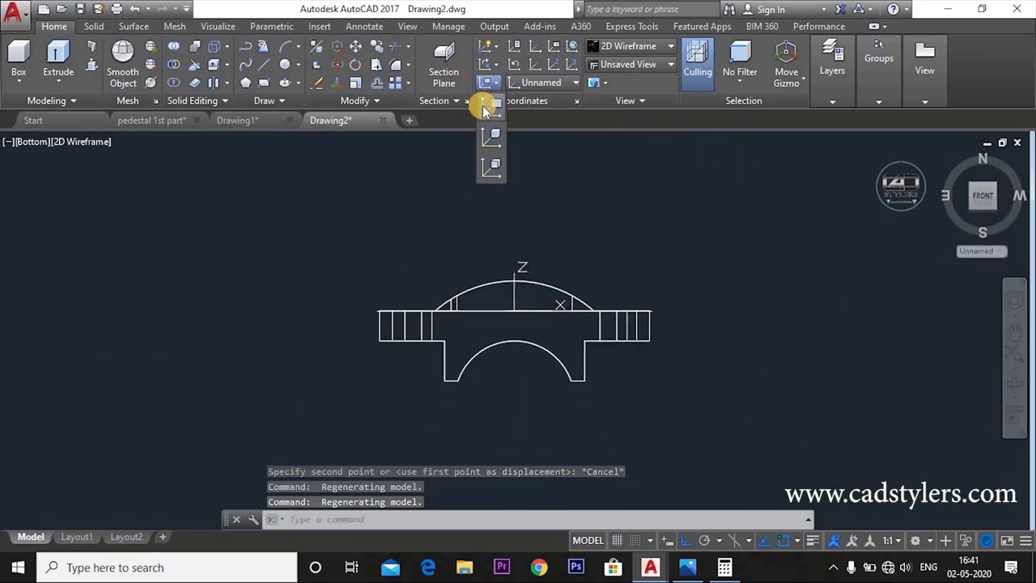
left_click(484, 103)
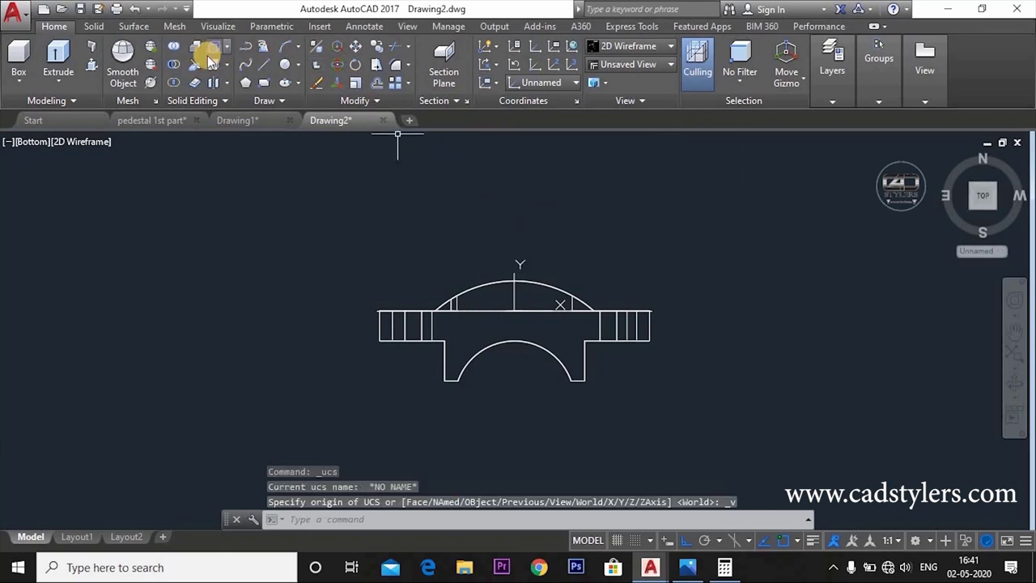
Check the dome height (12) with a trial linear dimension, then orbit back to 3D
left_click(365, 26)
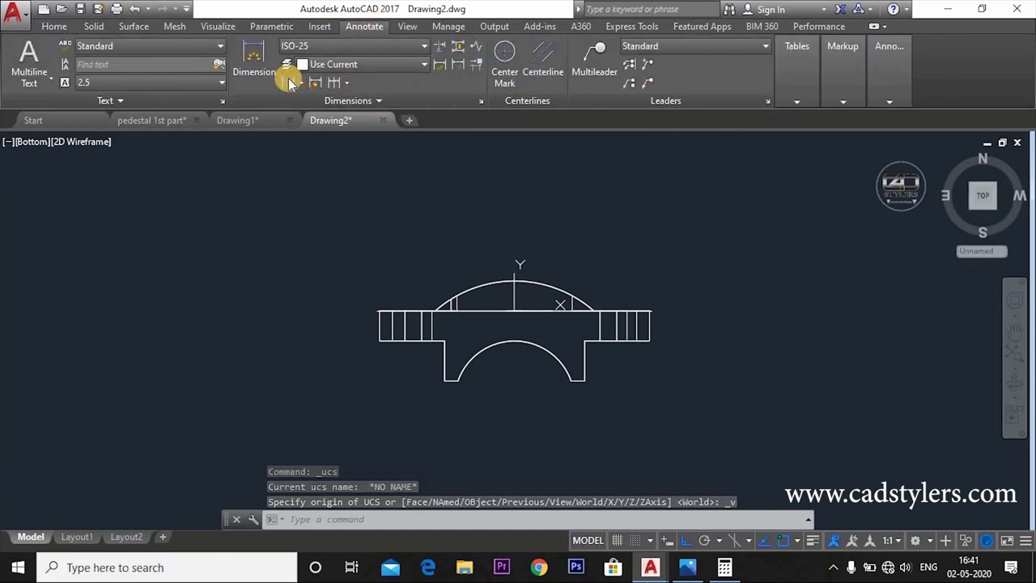
left_click(288, 82)
scroll(551, 345, "up", 5)
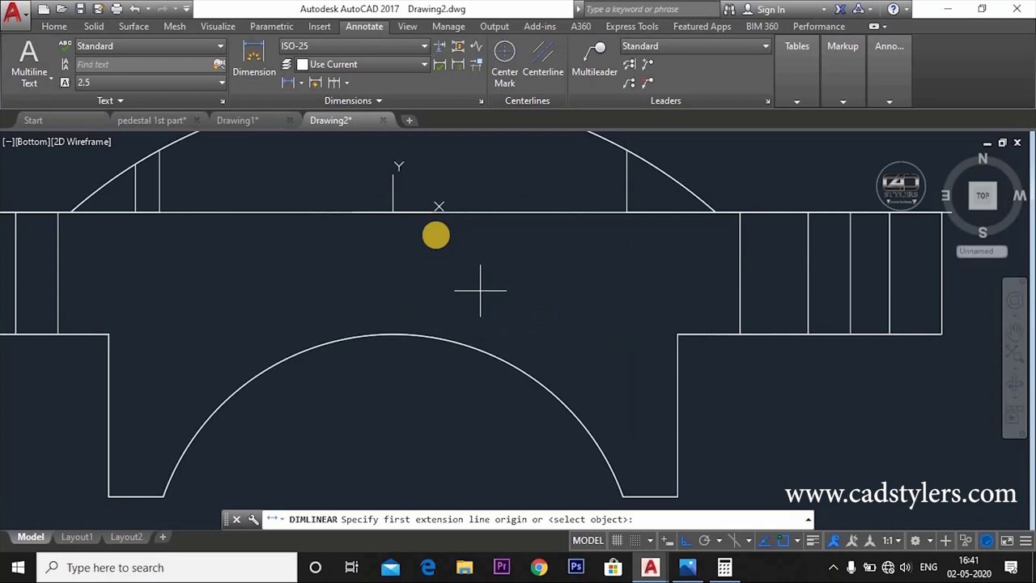
left_click(393, 212)
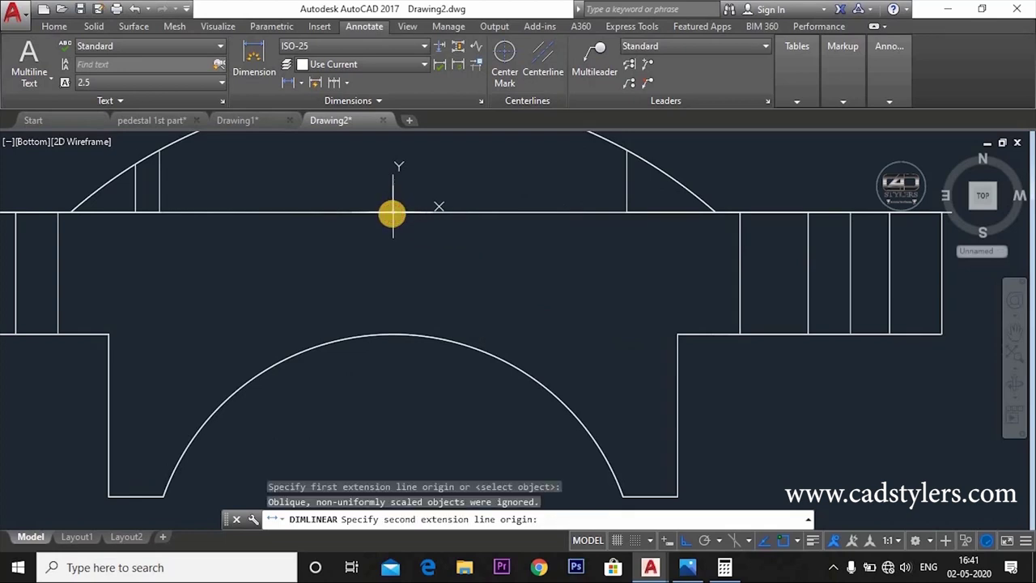
scroll(394, 202, "down", 4)
scroll(395, 160, "up", 5)
left_click(396, 156)
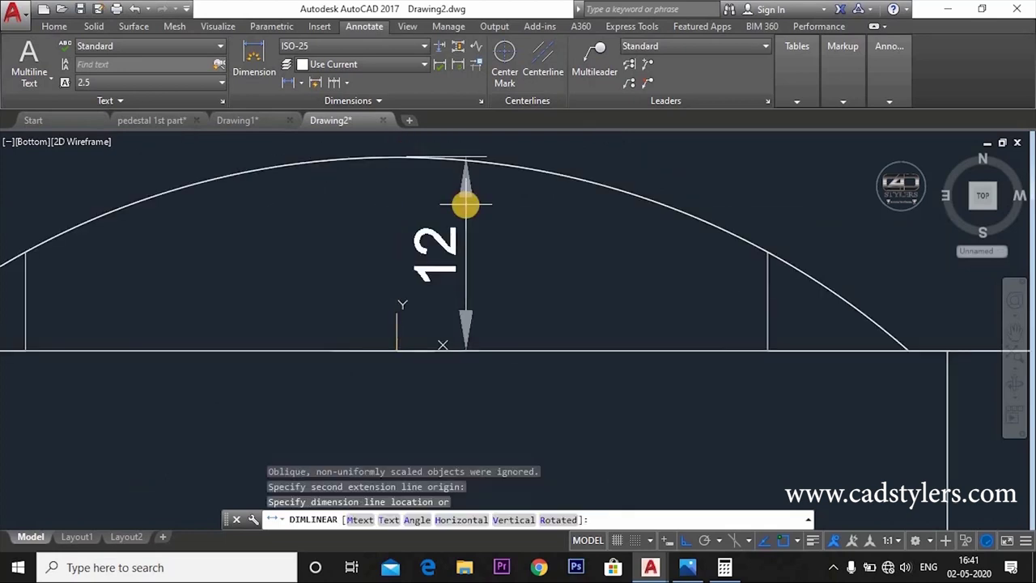
key("Escape")
scroll(469, 208, "down", 4)
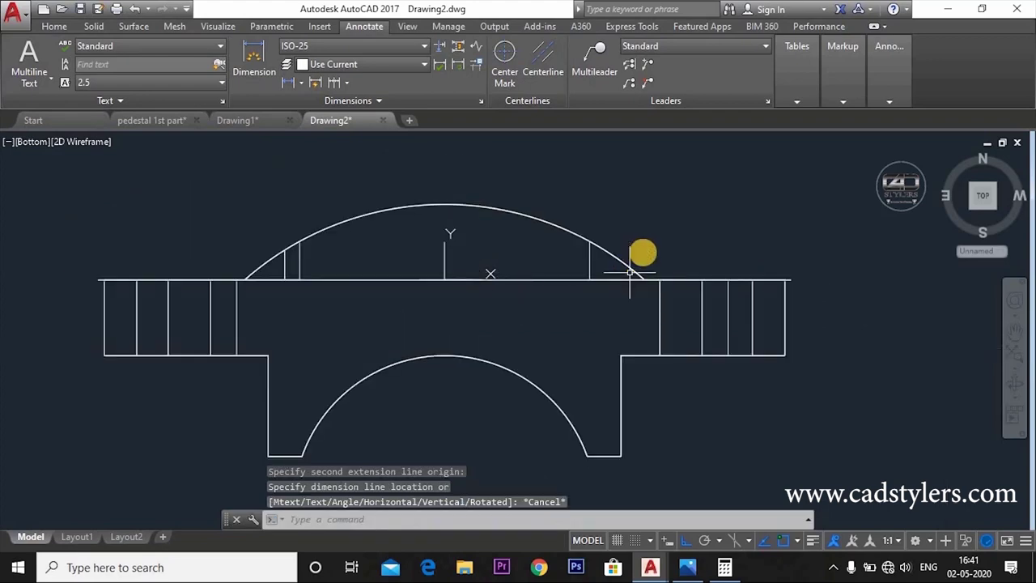
mouse_move(646, 230)
middle_mouse_down("shift")
mouse_move(649, 252)
mouse_move(608, 312)
middle_mouse_up("shift")
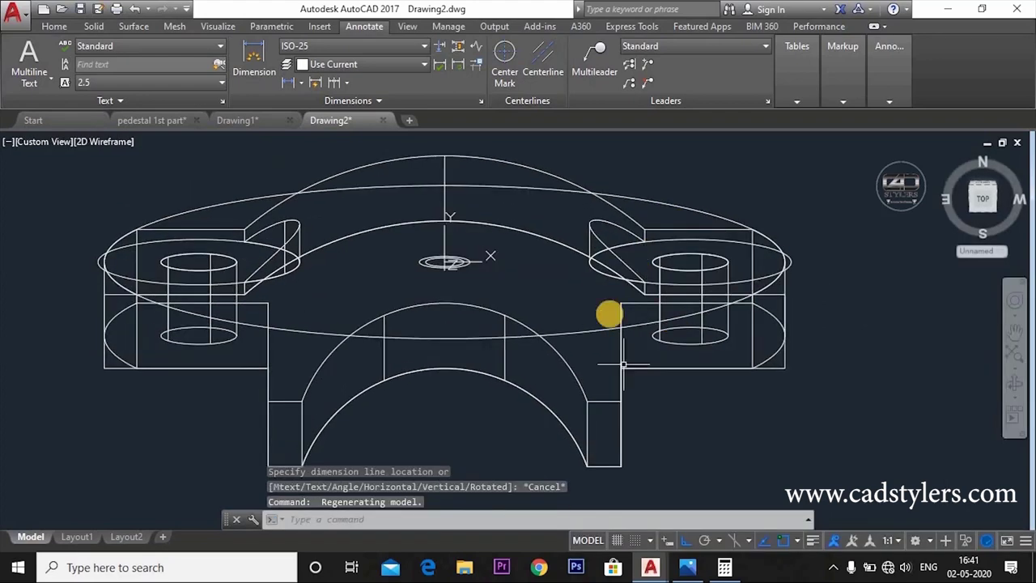
Move both small central circles 12 units up from their centre onto the dome top
type("m")
key("Return")
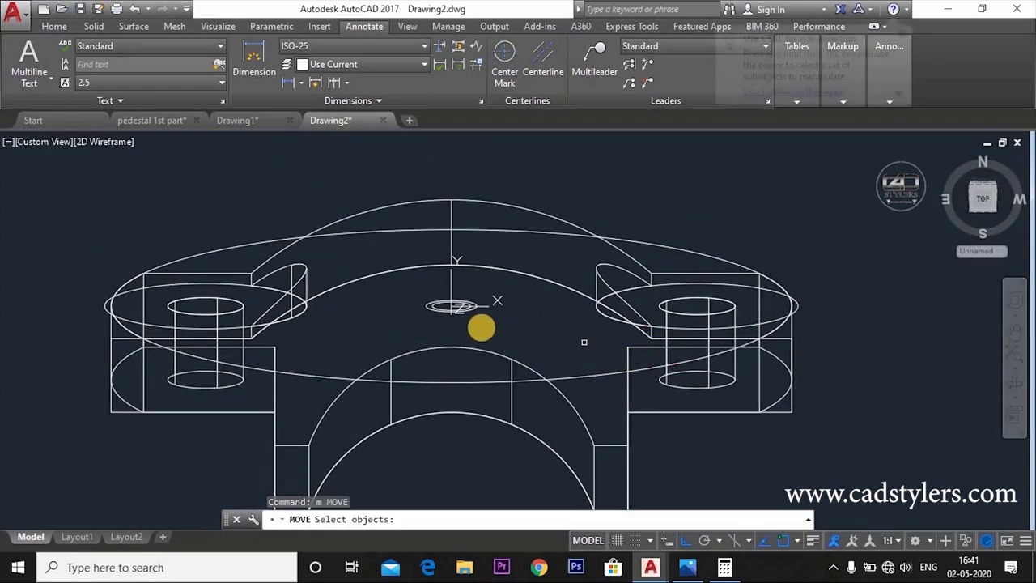
scroll(478, 328, "up", 5)
left_click(470, 254)
left_click(467, 246)
key("Return")
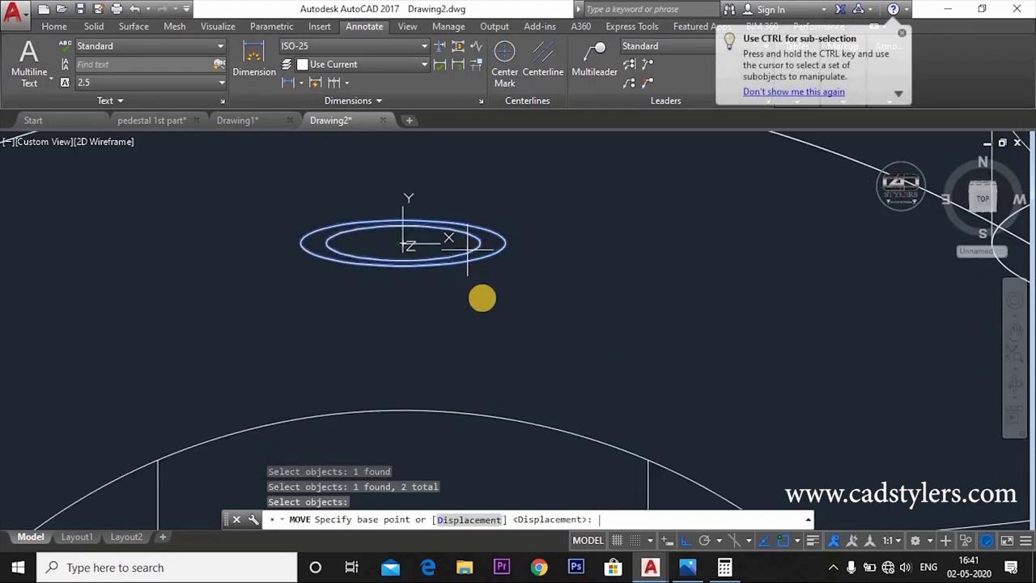
scroll(471, 296, "down", 3)
left_click(451, 269)
scroll(450, 269, "down", 3)
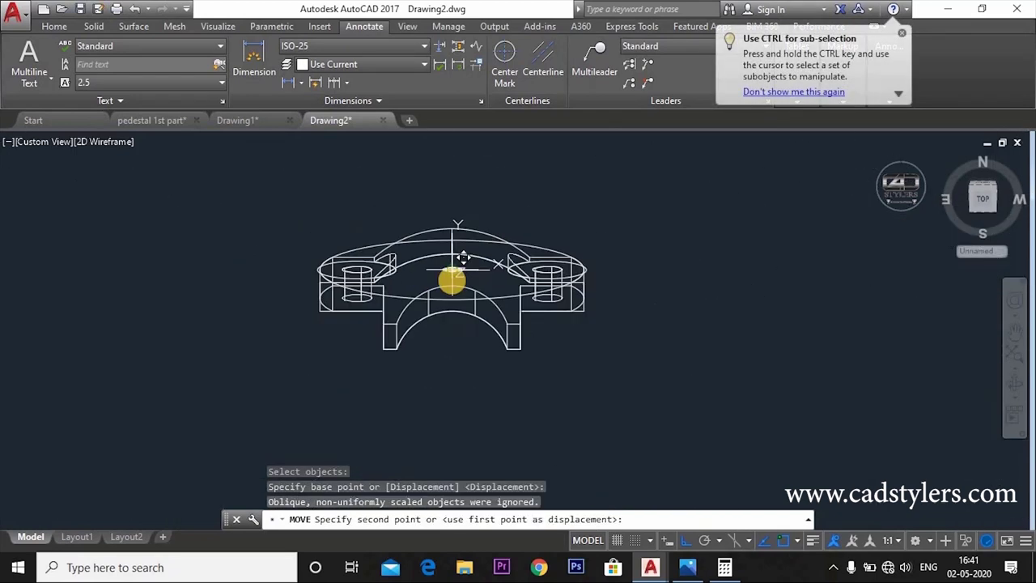
type("12")
key("Return")
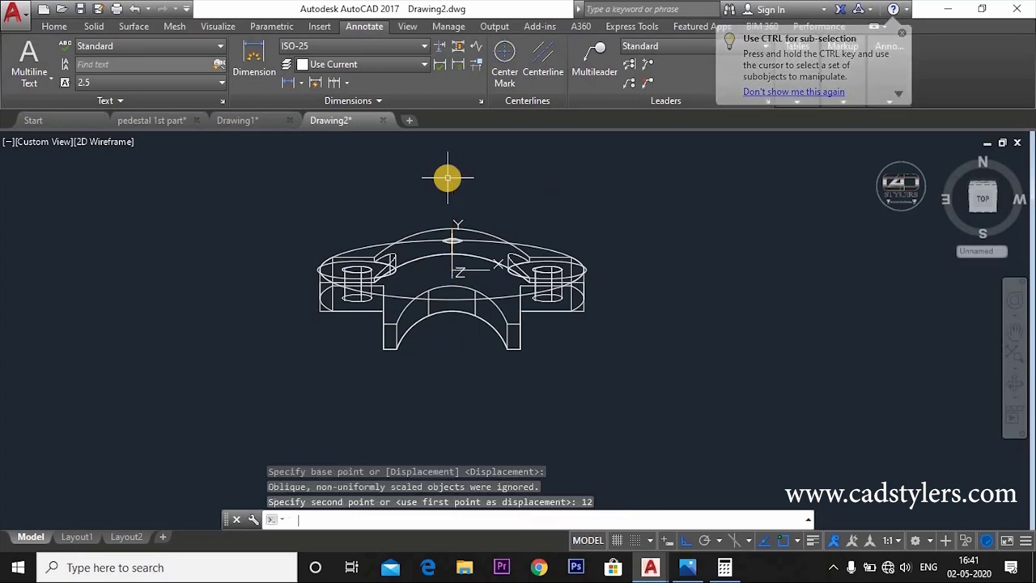
scroll(501, 291, "up", 3)
middle_click_drag(501, 290, 502, 281, "shift")
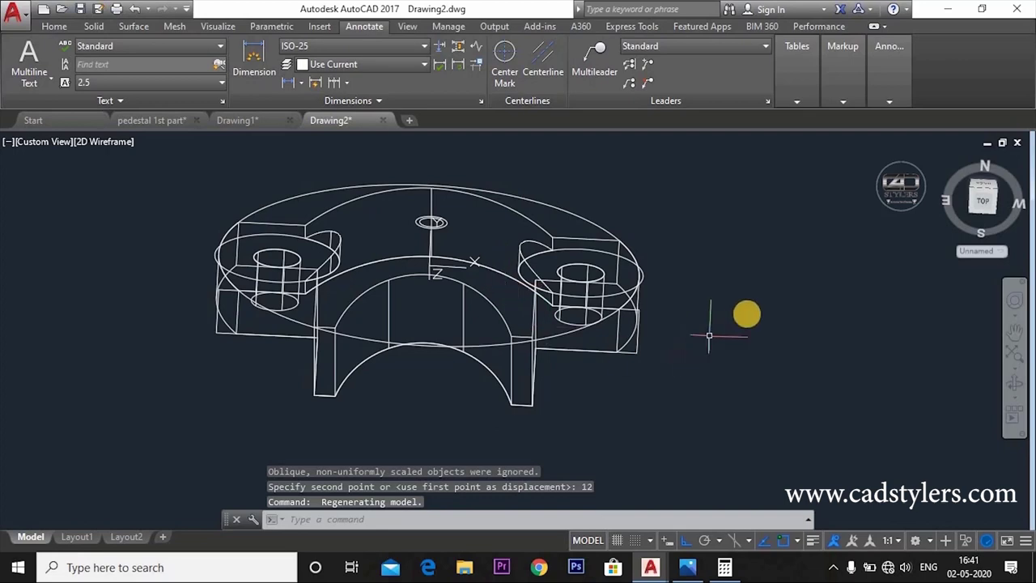
Turn the cap to the Back view with the ViewCube and level its roll
middle_click_drag(723, 283, 706, 322, "shift")
mouse_move(982, 201)
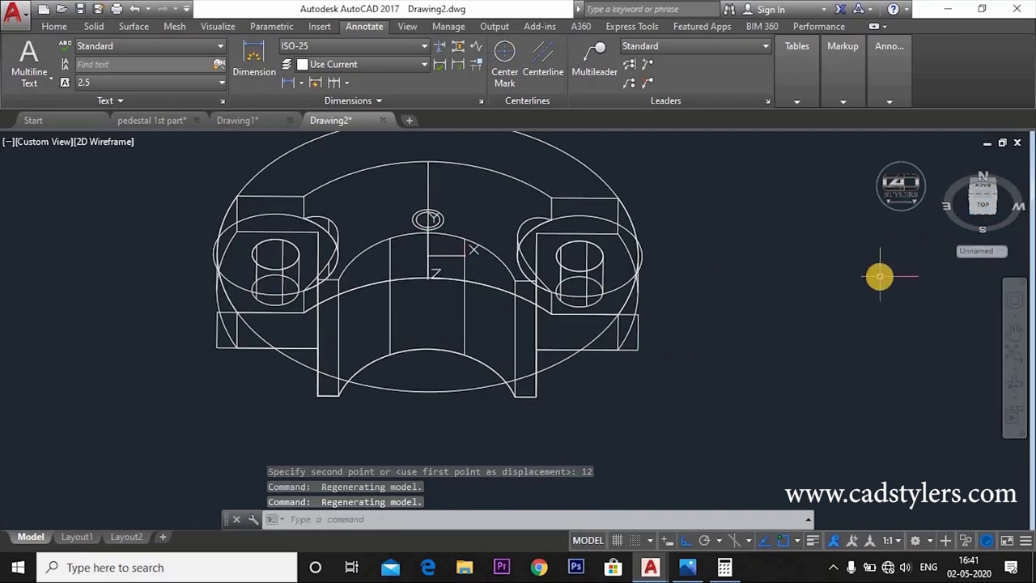
middle_click_drag(888, 307, 888, 365, "shift")
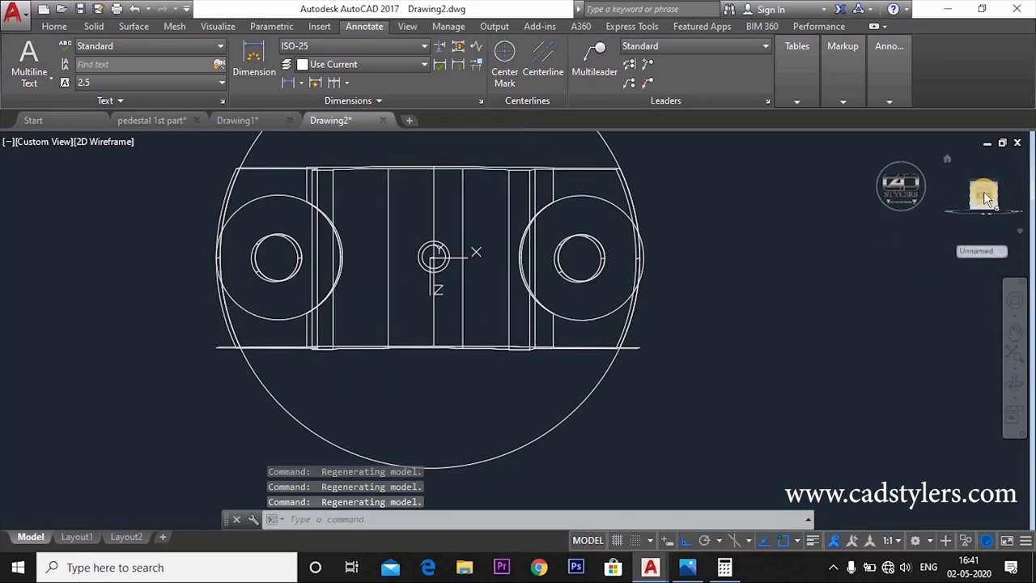
left_click_drag(983, 191, 1028, 257)
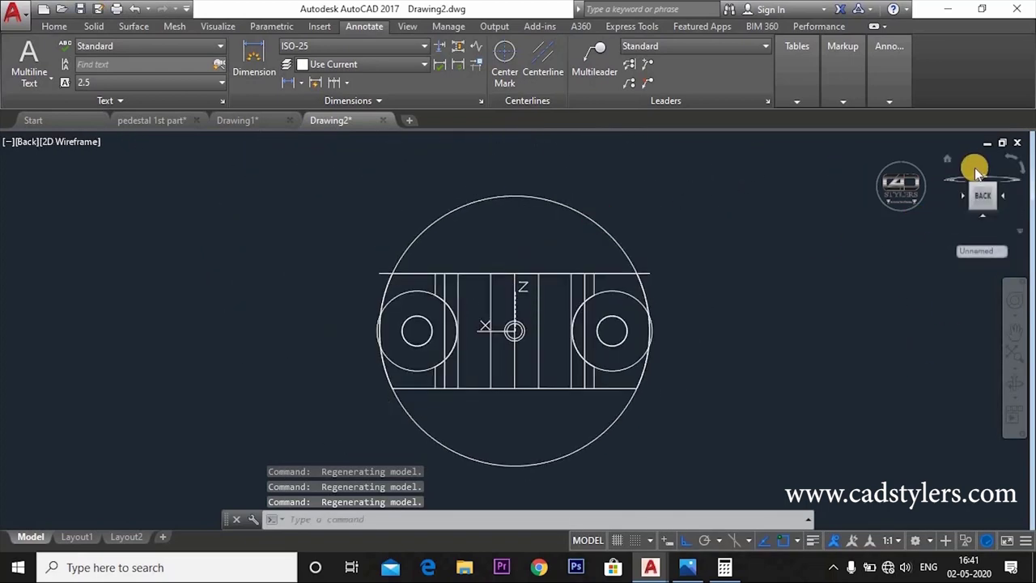
left_click(1008, 158)
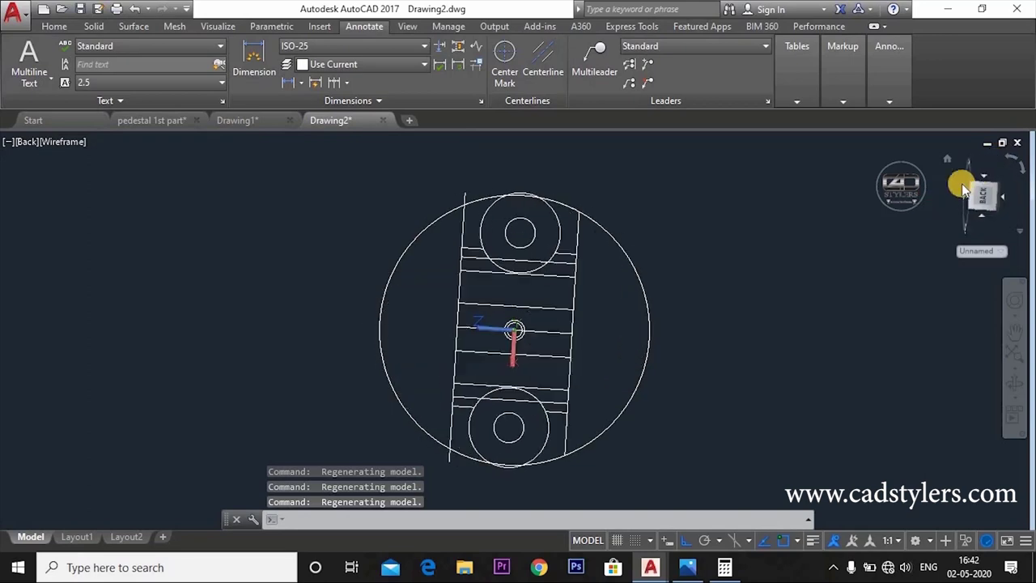
left_click(1007, 158)
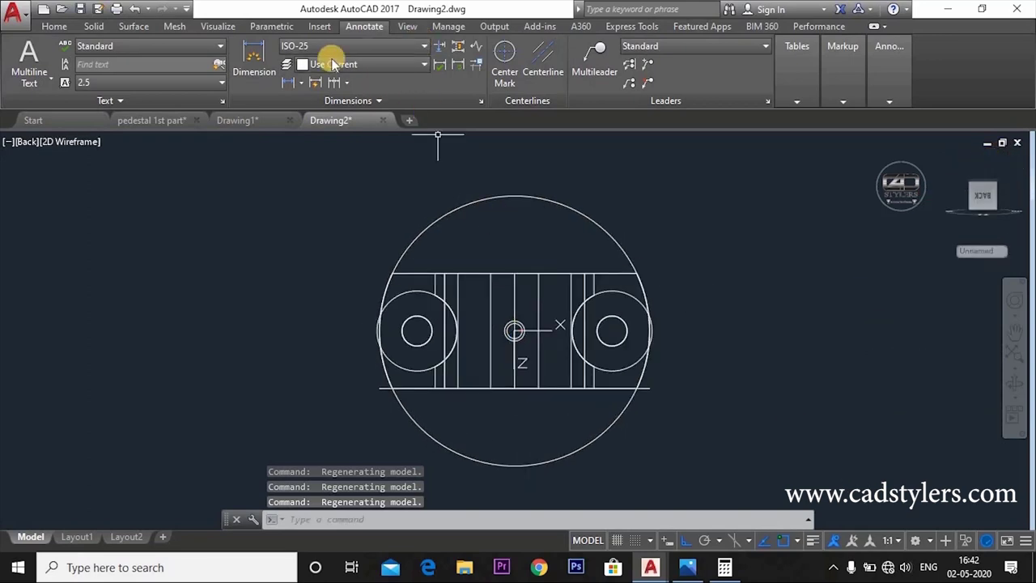
left_click(46, 27)
left_click(485, 85)
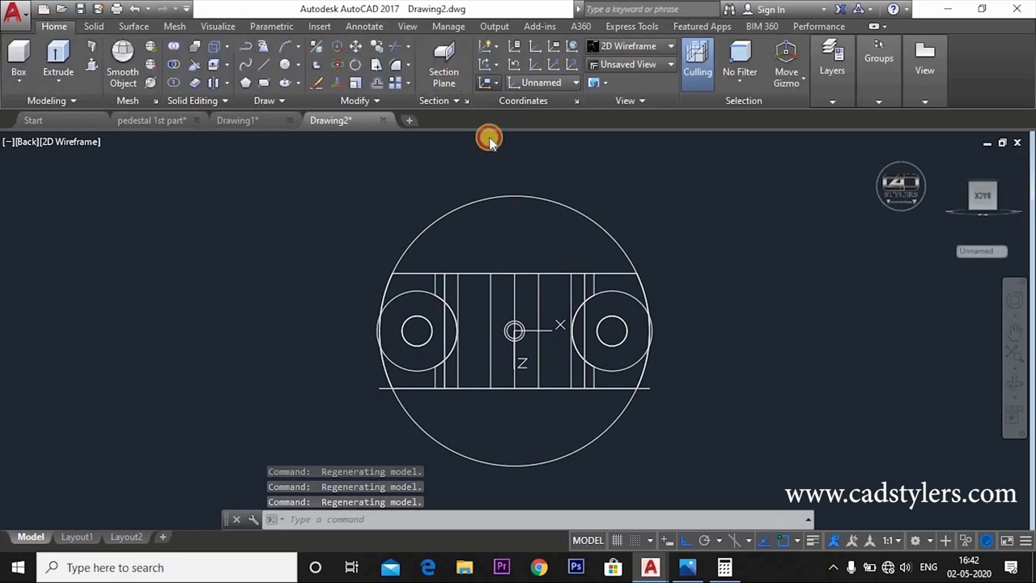
Align the UCS to the view and press-pull the small central circle -16 into a cylinder
left_click(488, 167)
middle_click_drag(720, 417, 719, 298, "shift")
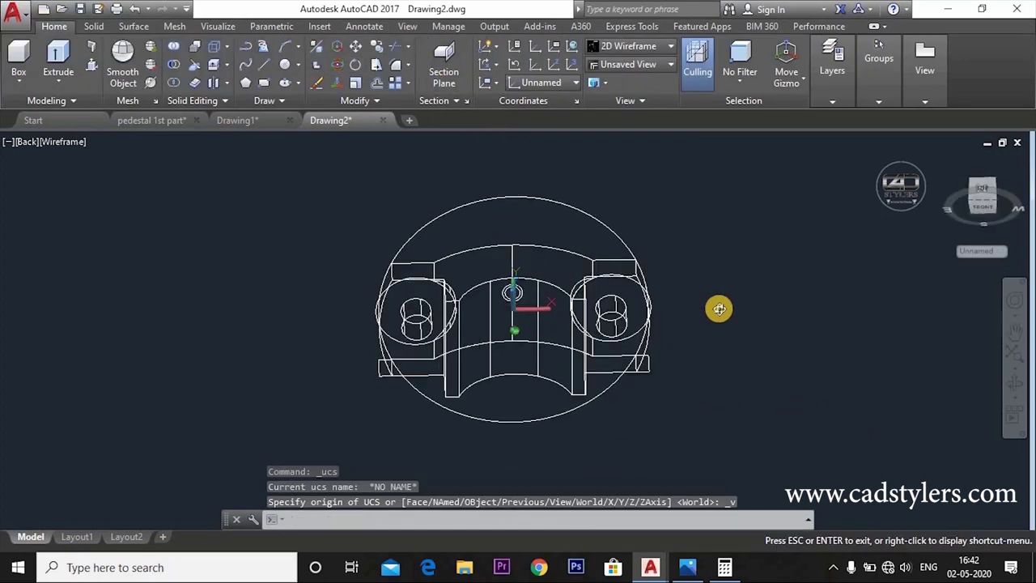
type("p")
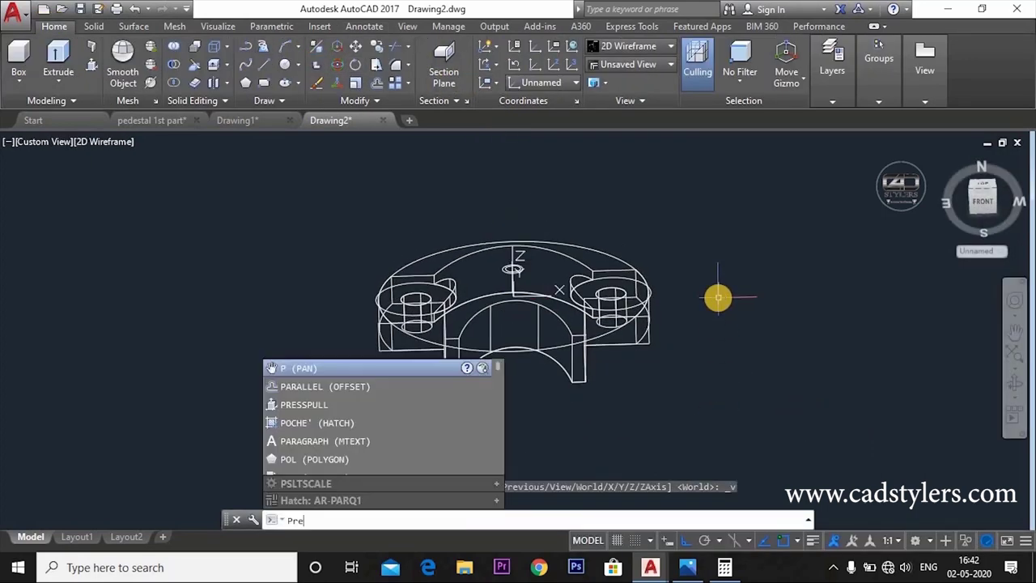
type("re")
key("Return")
scroll(518, 269, "up", 5)
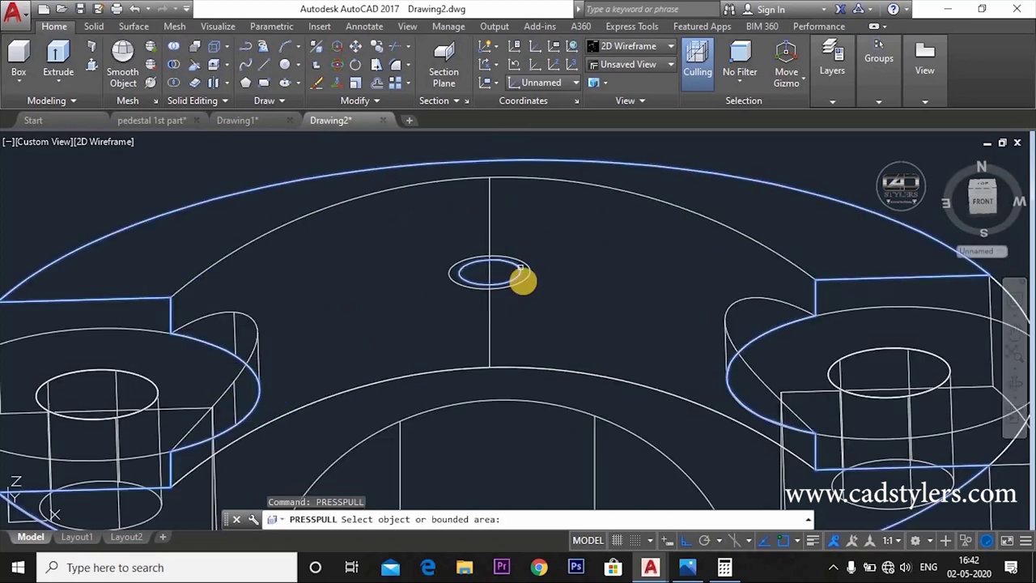
left_click(523, 280)
type("-16")
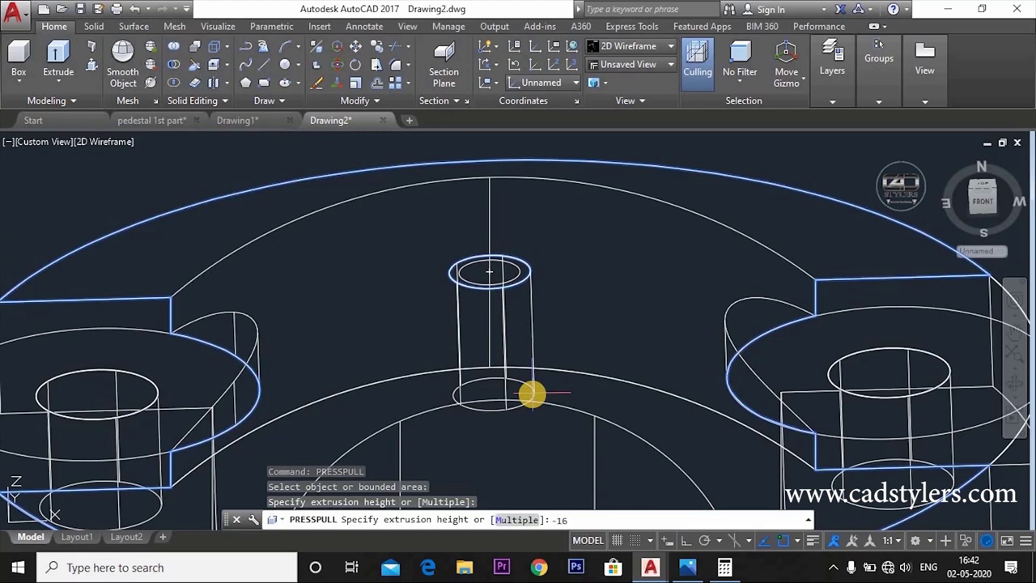
key("Return")
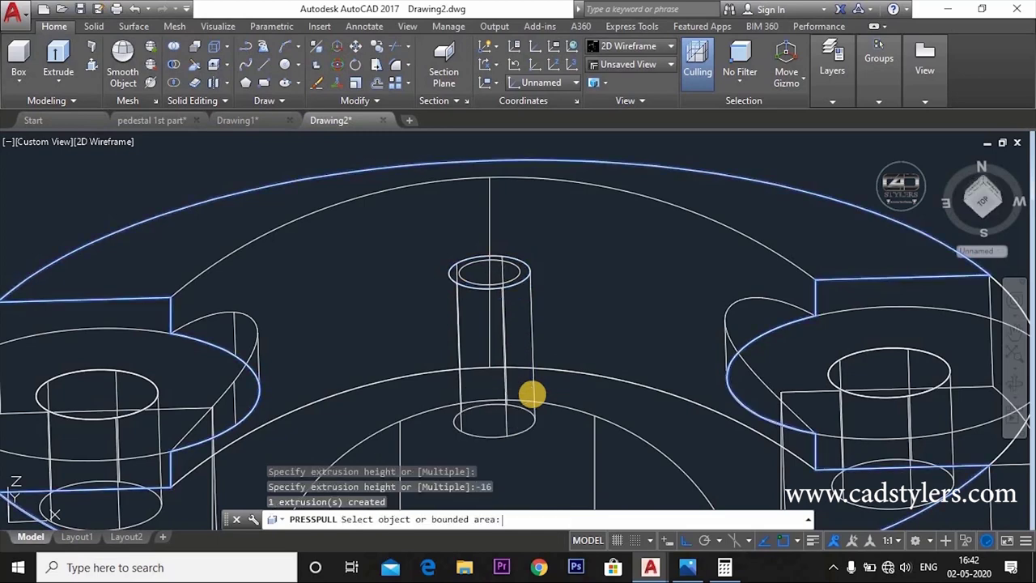
Press-pull the inner central circle down through the cap
scroll(607, 356, "down", 5)
mouse_move(570, 380)
middle_mouse_down("shift")
mouse_move(564, 307)
mouse_move(566, 402)
mouse_move(572, 299)
middle_mouse_up("shift")
scroll(552, 327, "up", 3)
scroll(552, 328, "up", 3)
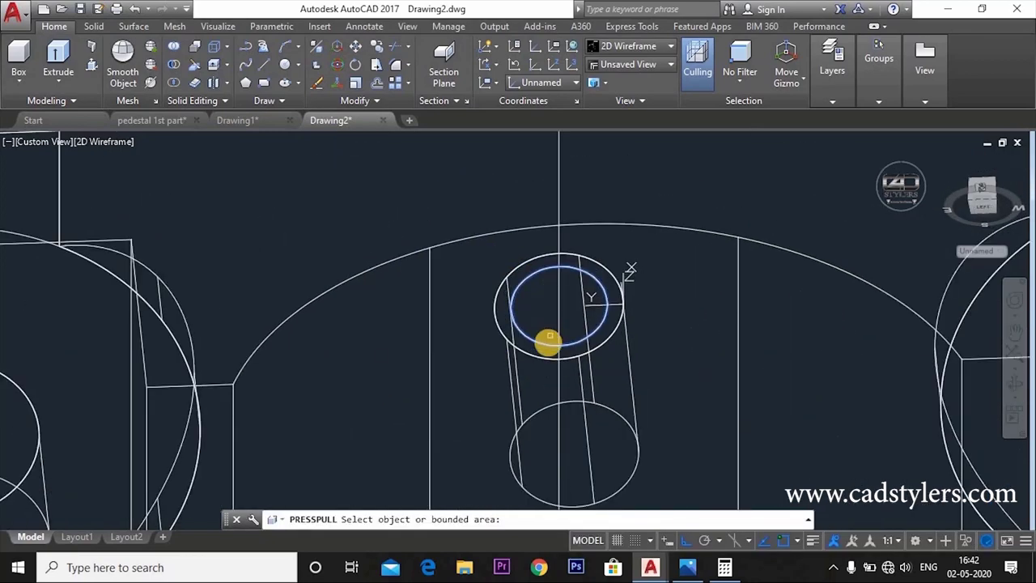
left_click(548, 342)
scroll(575, 300, "down", 3)
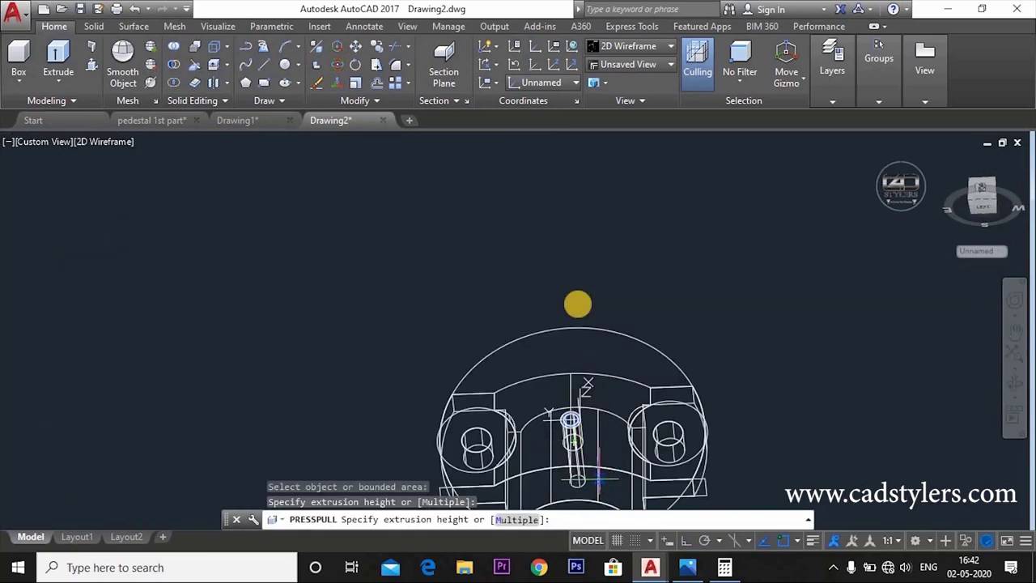
scroll(574, 384, "down", 2)
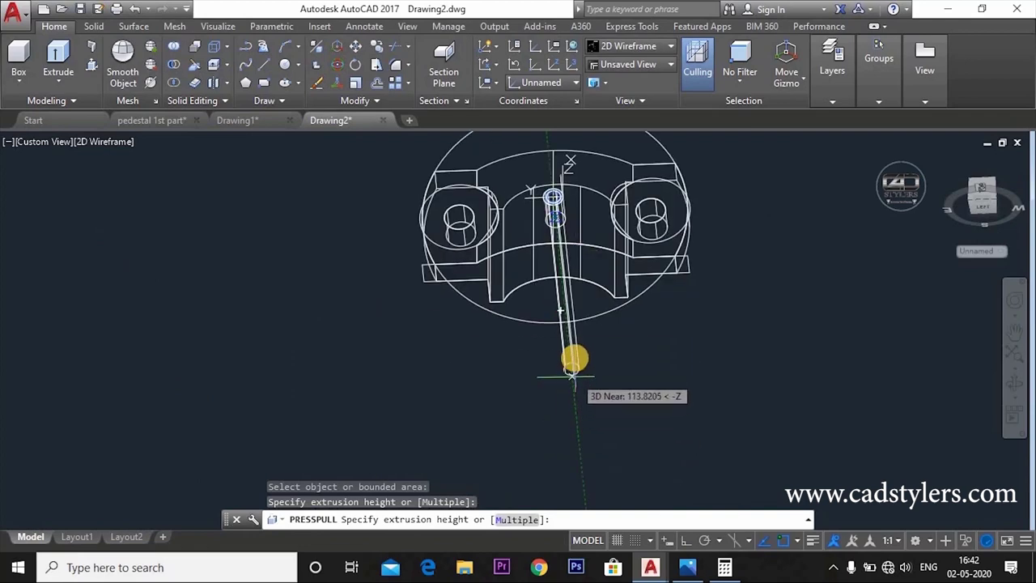
left_click(573, 356)
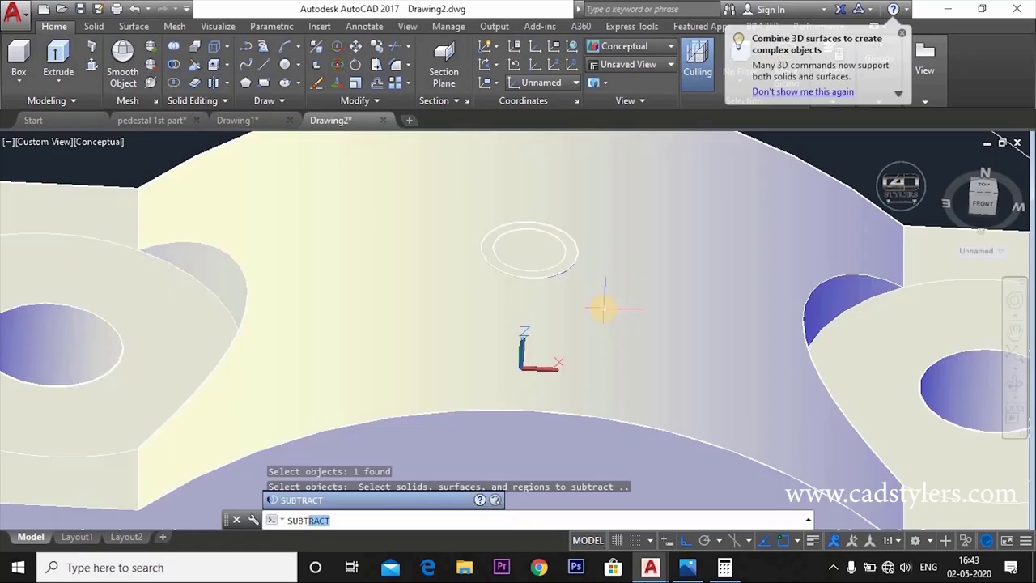
Try subtracting the inner cylinder from the cap and top disc
key("Return")
left_click(631, 358)
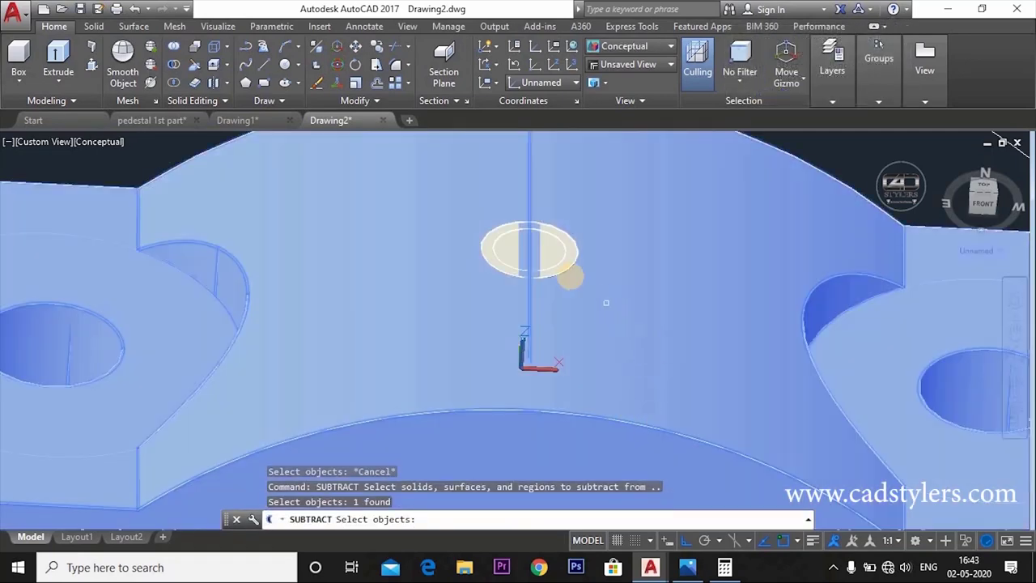
scroll(569, 272, "up", 3)
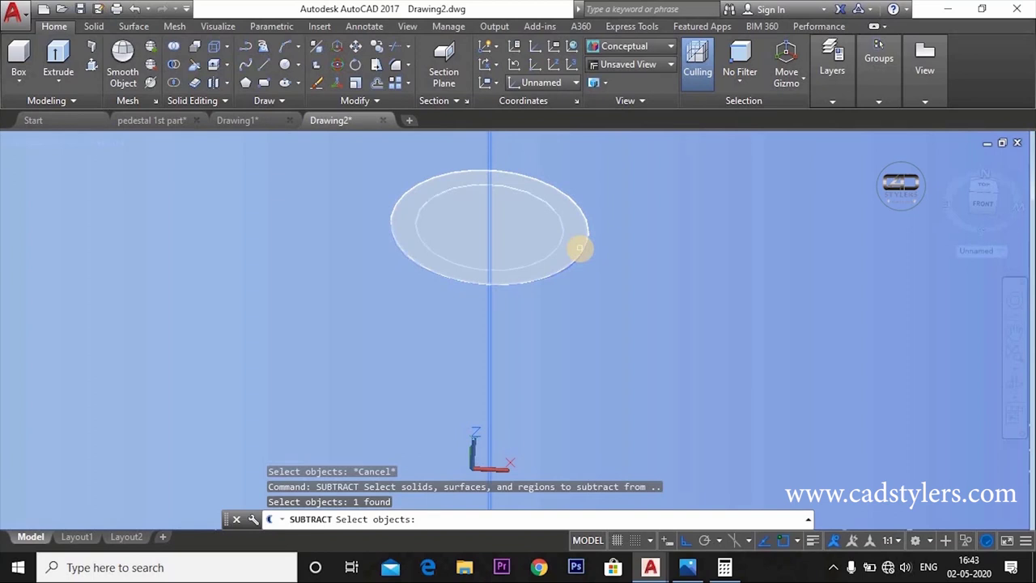
left_click(579, 249)
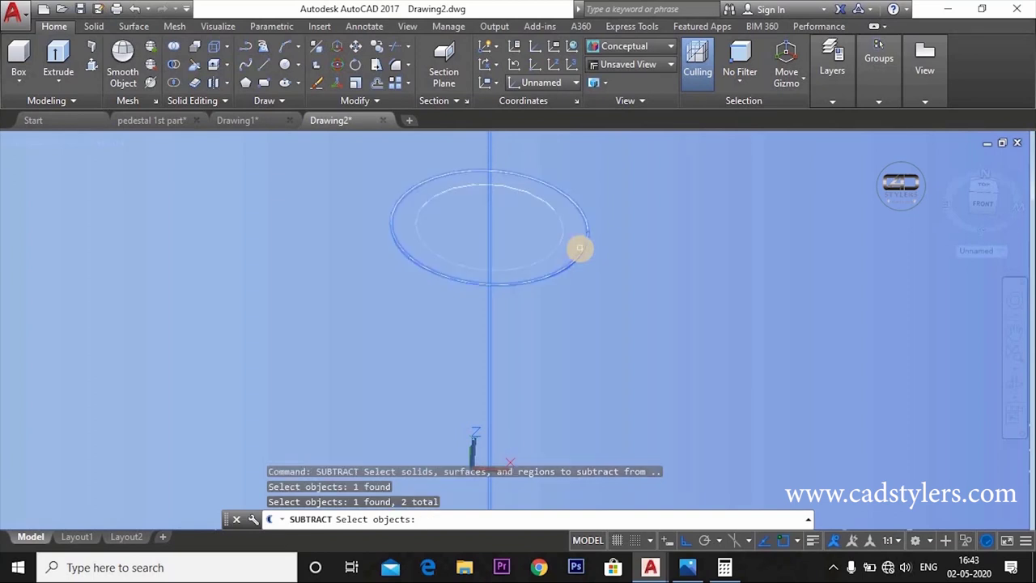
key("Return")
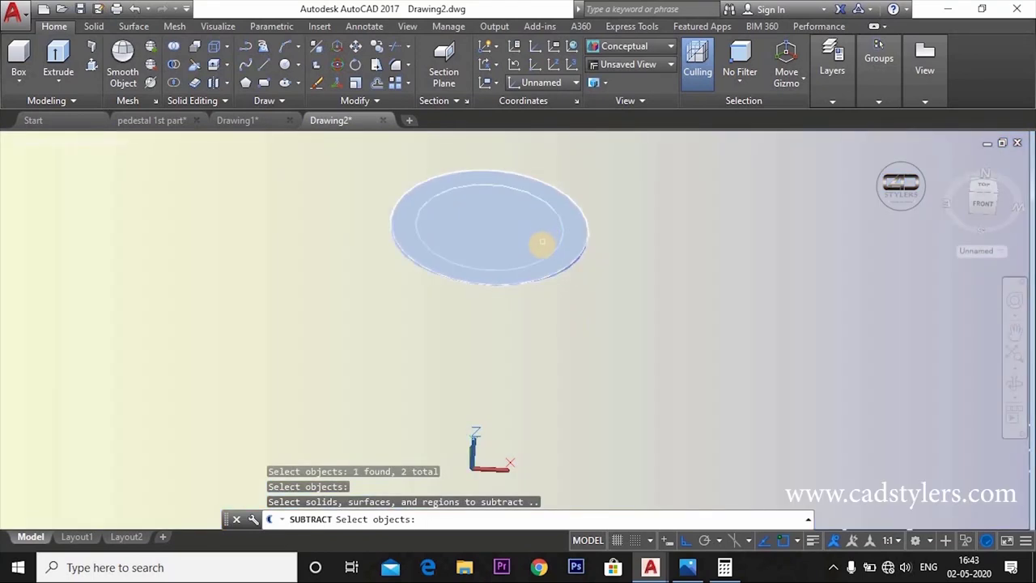
left_click(542, 251)
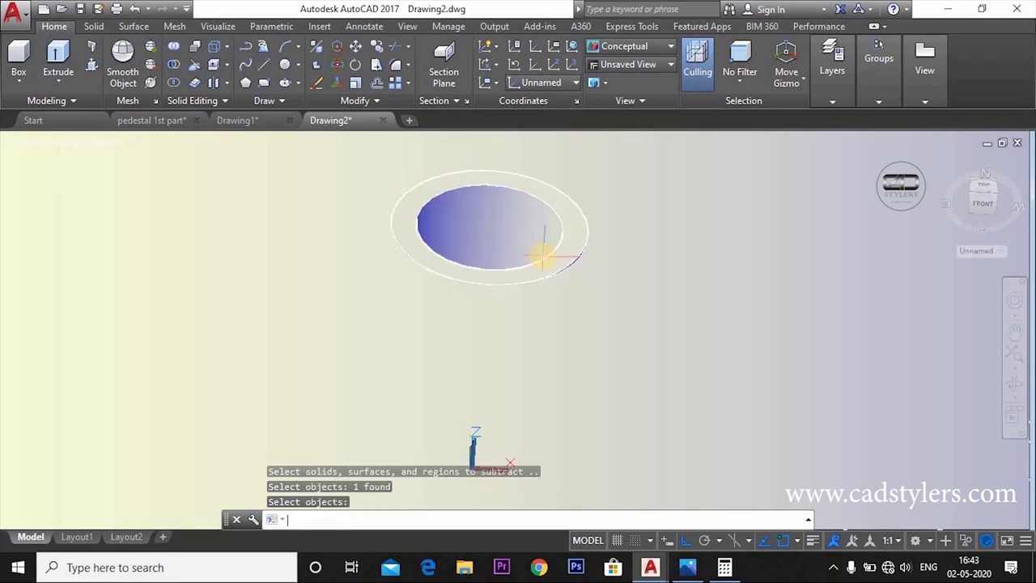
scroll(542, 257, "down", 5)
middle_click_drag(555, 300, 555, 342, "shift")
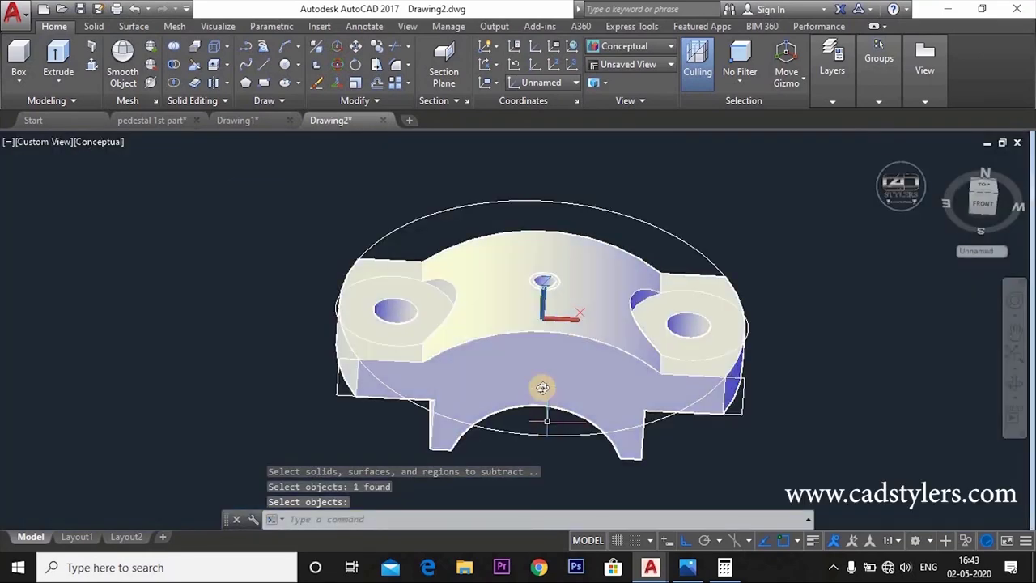
mouse_move(542, 388)
middle_mouse_down("shift")
mouse_move(539, 256)
mouse_move(546, 399)
mouse_move(536, 389)
middle_mouse_up("shift")
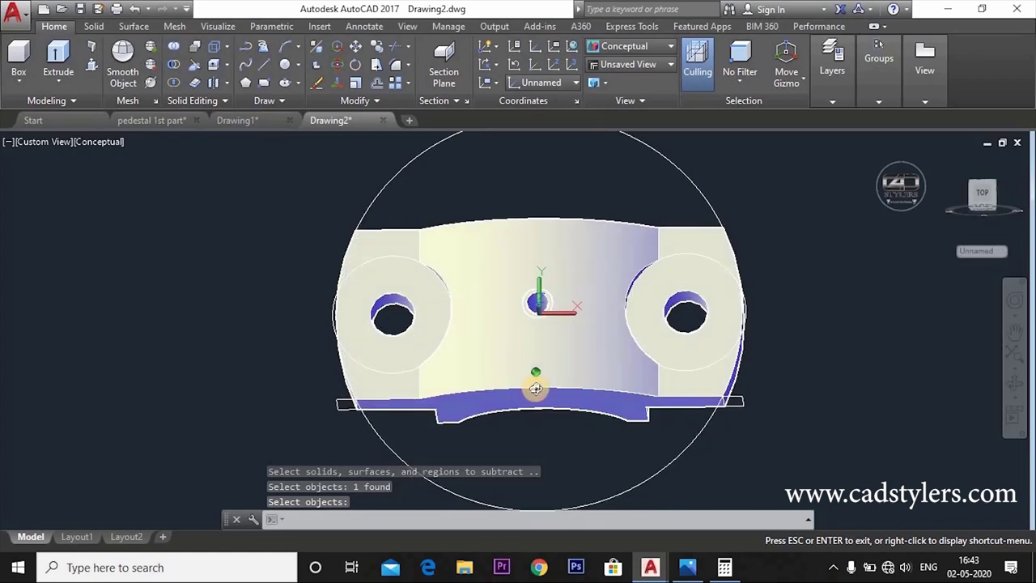
key("Return")
Restart SUBTRACT on the cap, abandon it, and tilt to a lower view of the oil hole
scroll(553, 316, "up", 3)
key("Escape")
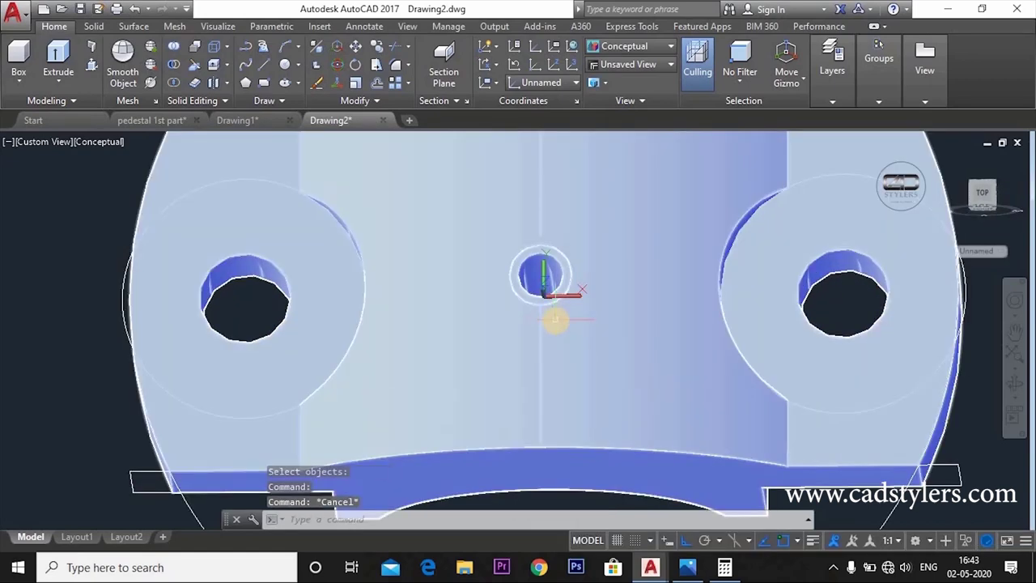
type("subt")
key("Return")
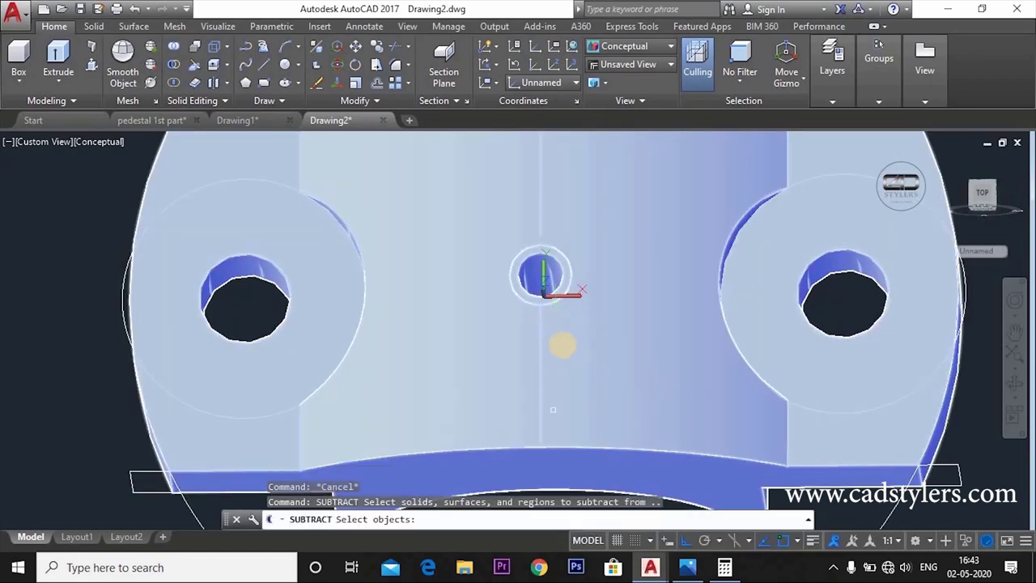
left_click(532, 331)
scroll(535, 329, "up", 3)
key("Return")
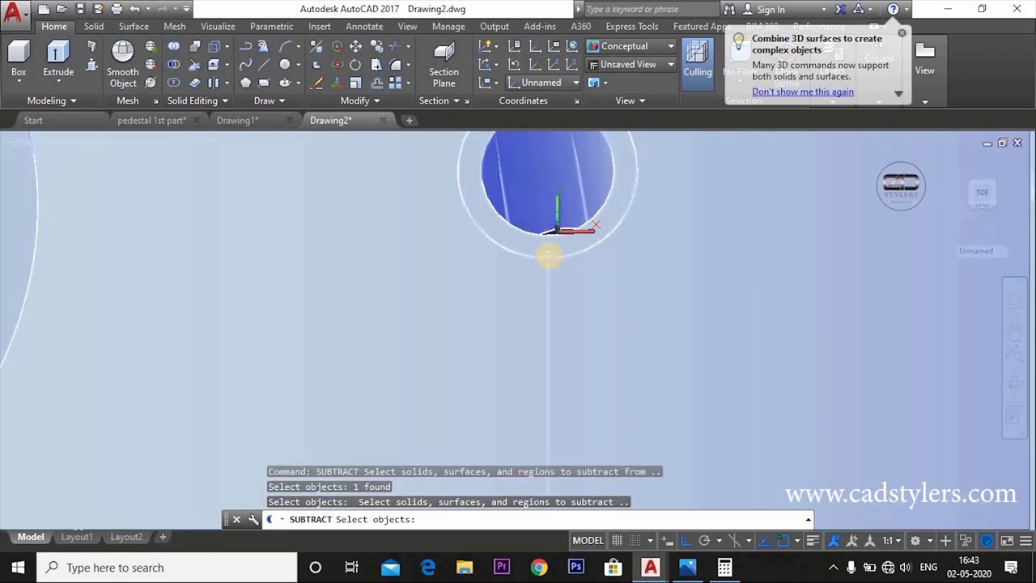
scroll(548, 255, "down", 2)
scroll(564, 393, "down", 1)
key("Escape")
scroll(523, 271, "down", 2)
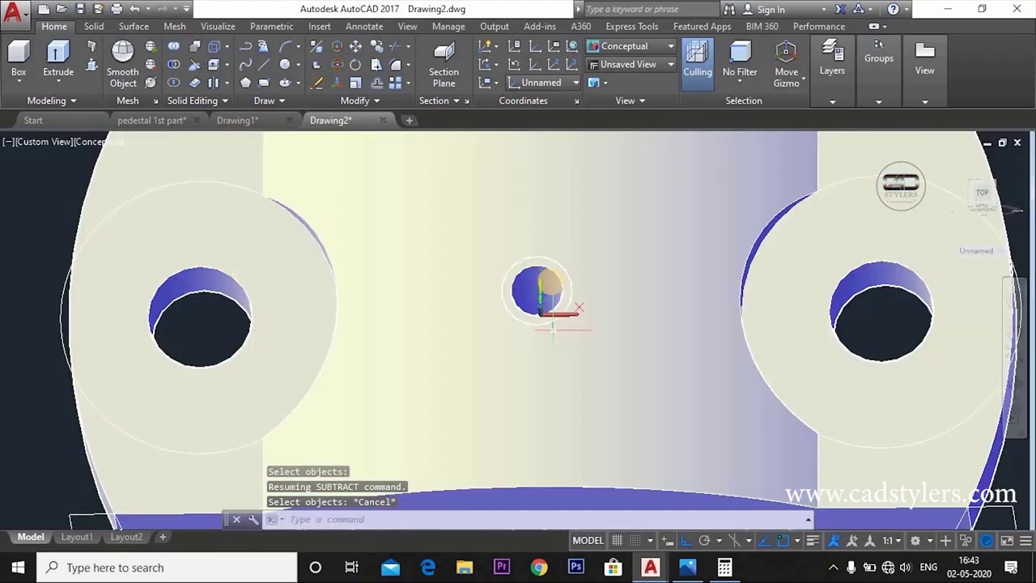
middle_click_drag(620, 381, 567, 402, "shift")
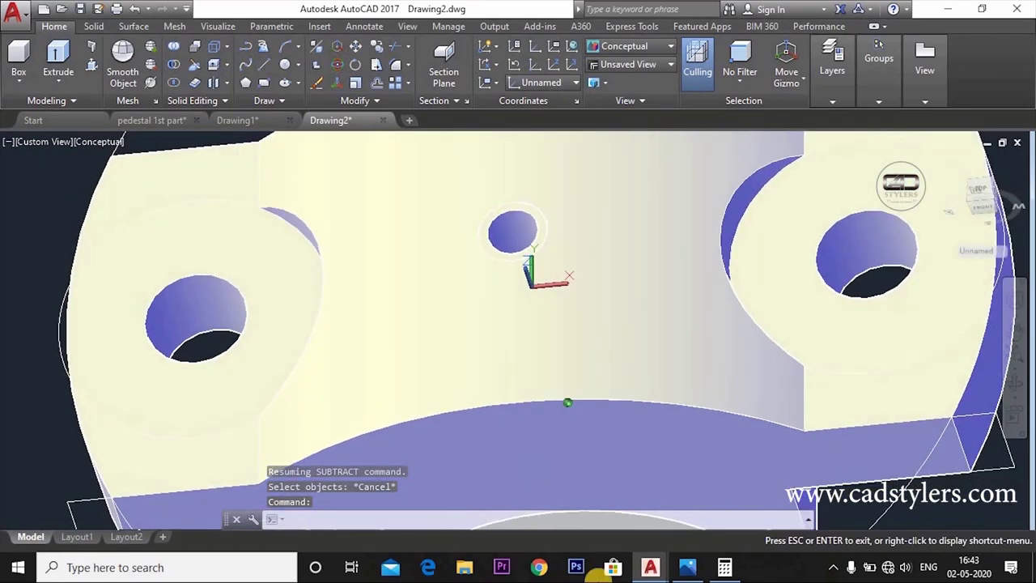
type("p")
Switch the visual style to 2D Wireframe
key("Return")
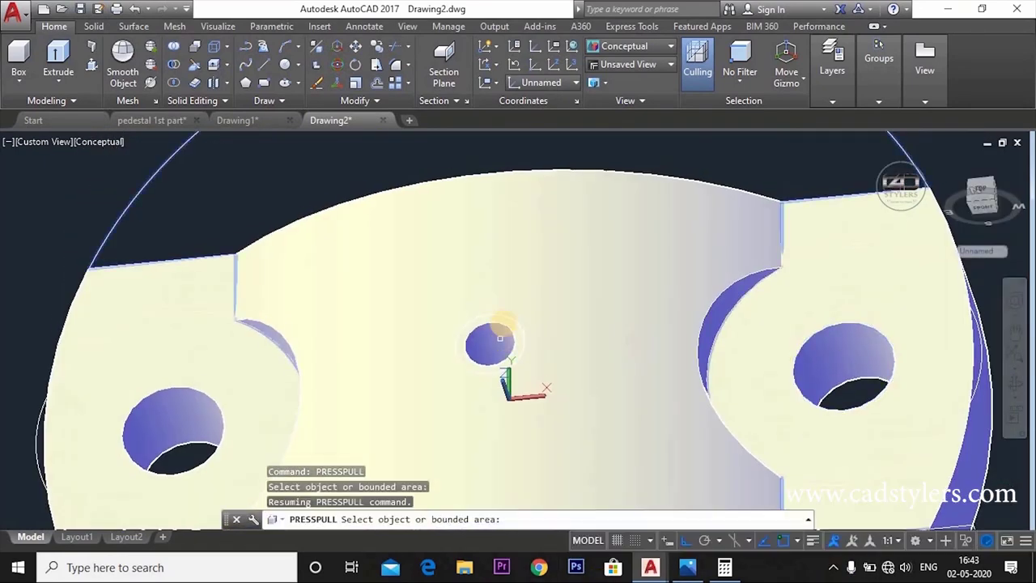
scroll(497, 328, "up", 3)
scroll(505, 317, "up", 1)
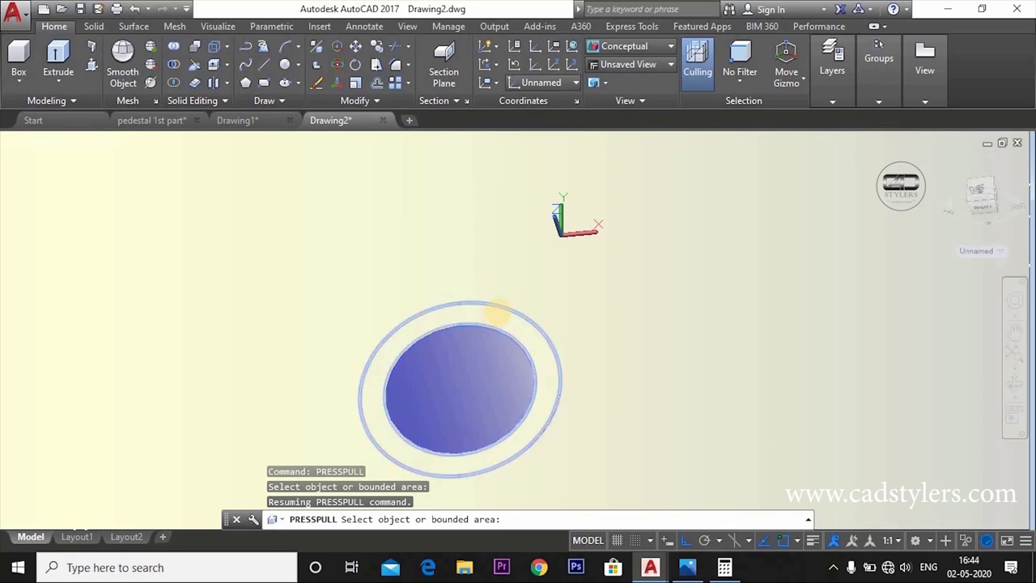
left_click(627, 46)
left_click(611, 172)
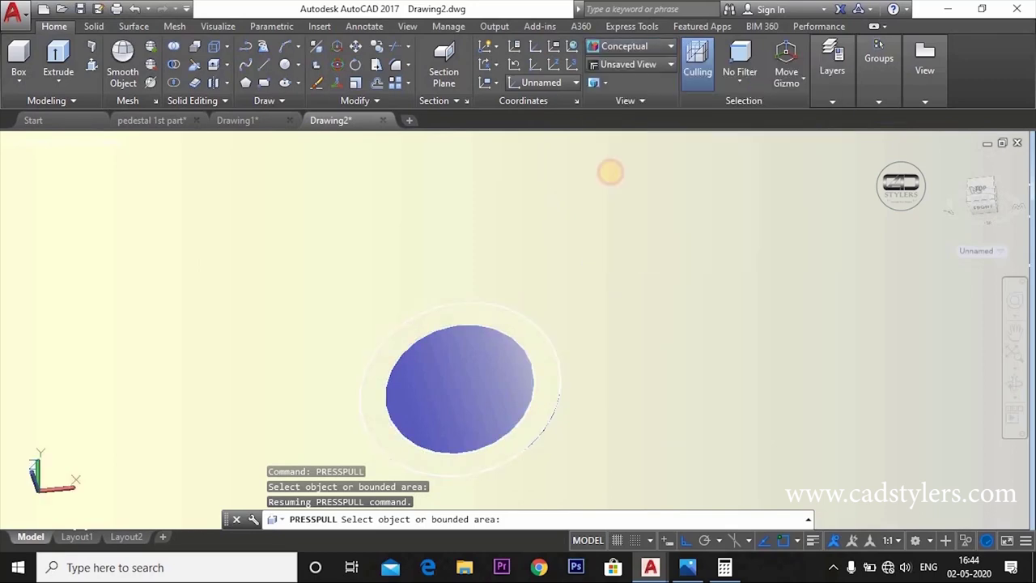
key("Escape")
scroll(613, 282, "down", 1)
scroll(659, 324, "down", 2)
scroll(650, 272, "down", 1)
Press-pull the oil-hole cylinder's top circle by -16 through the cap
type("press")
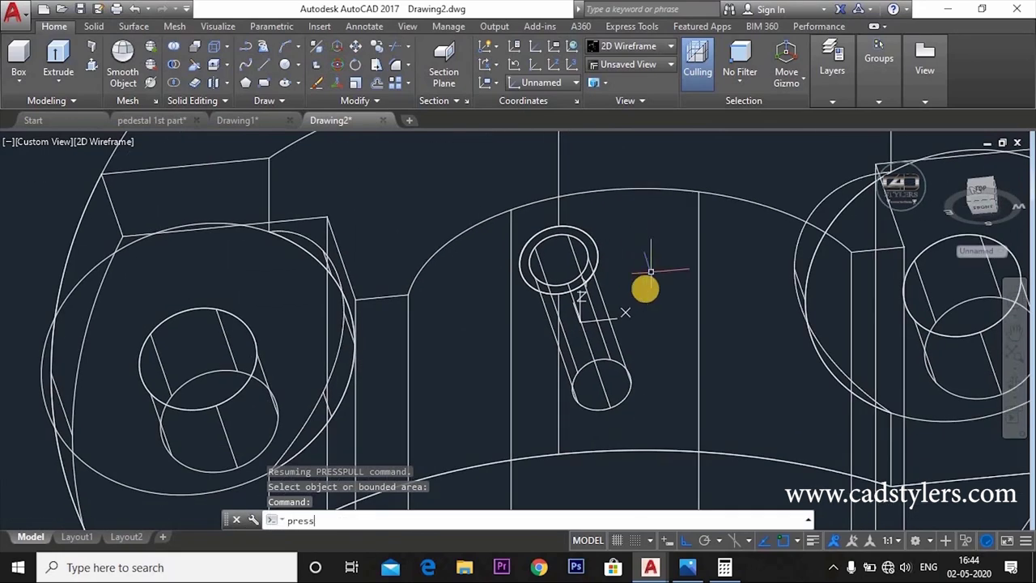
key("Return")
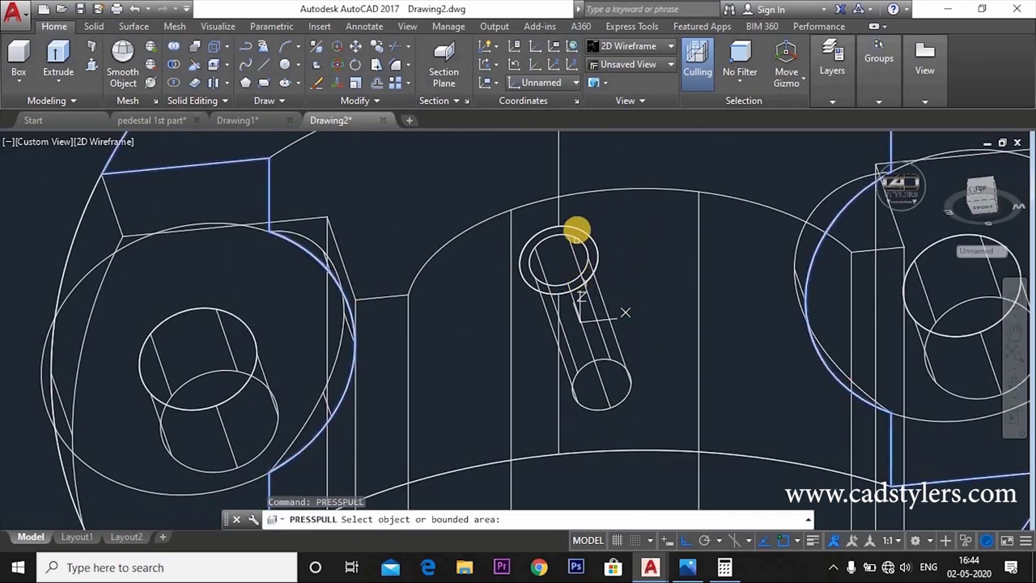
left_click(576, 227)
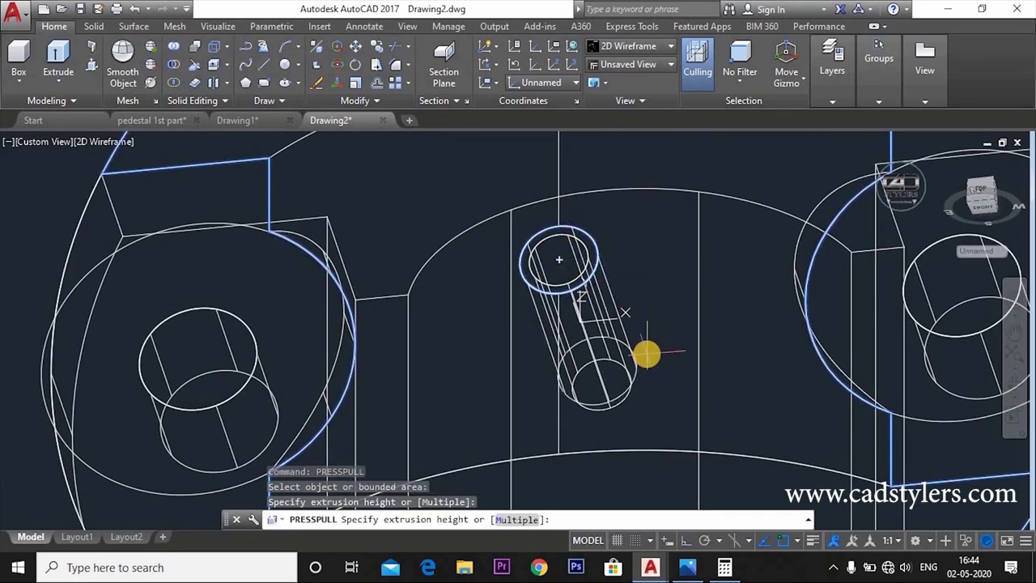
type("-16")
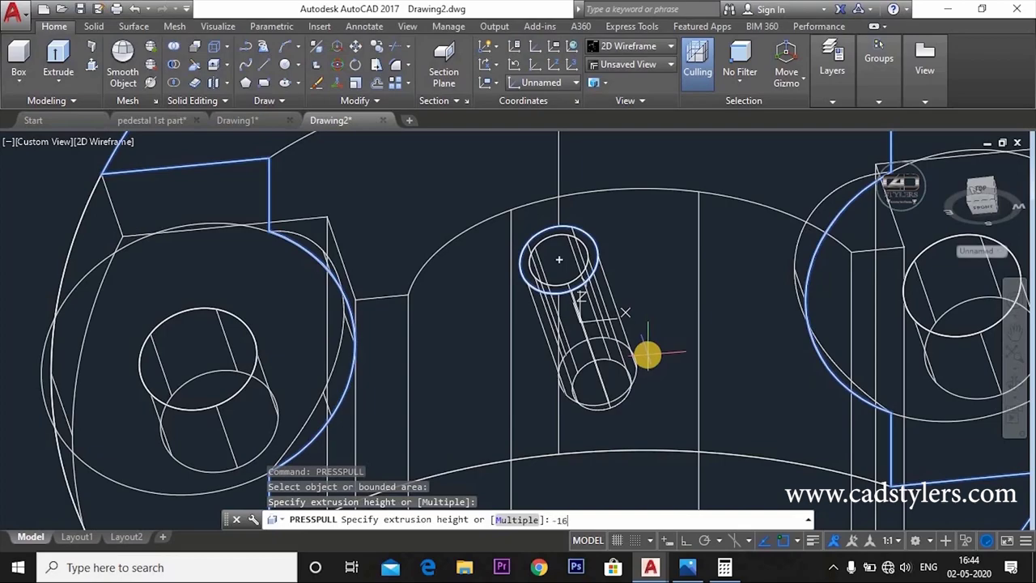
key("Return")
mouse_move(637, 377)
middle_mouse_down("shift")
mouse_move(642, 279)
mouse_move(660, 336)
middle_mouse_up("shift")
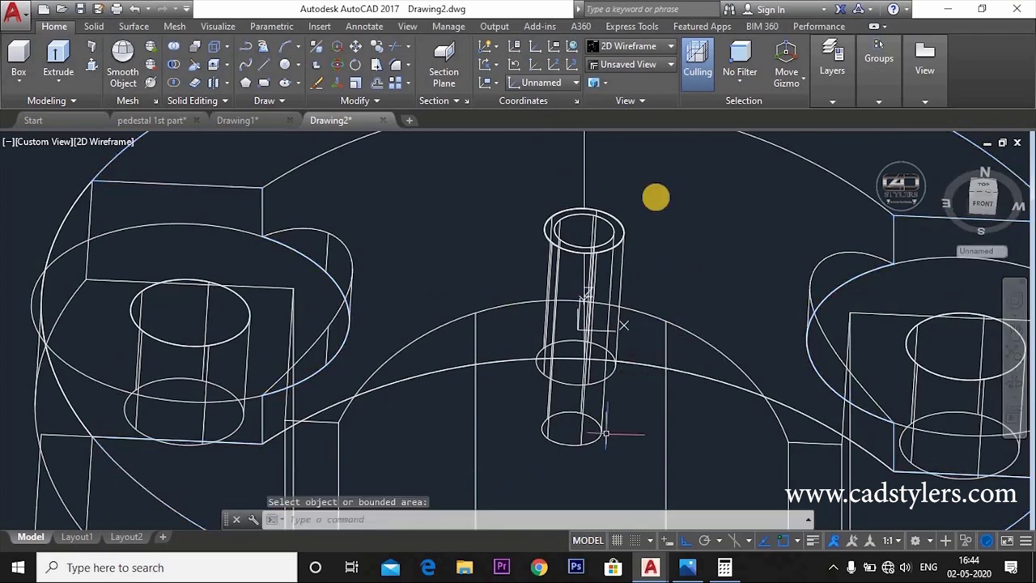
Set the visual style back to Conceptual
left_click(630, 46)
left_click(610, 96)
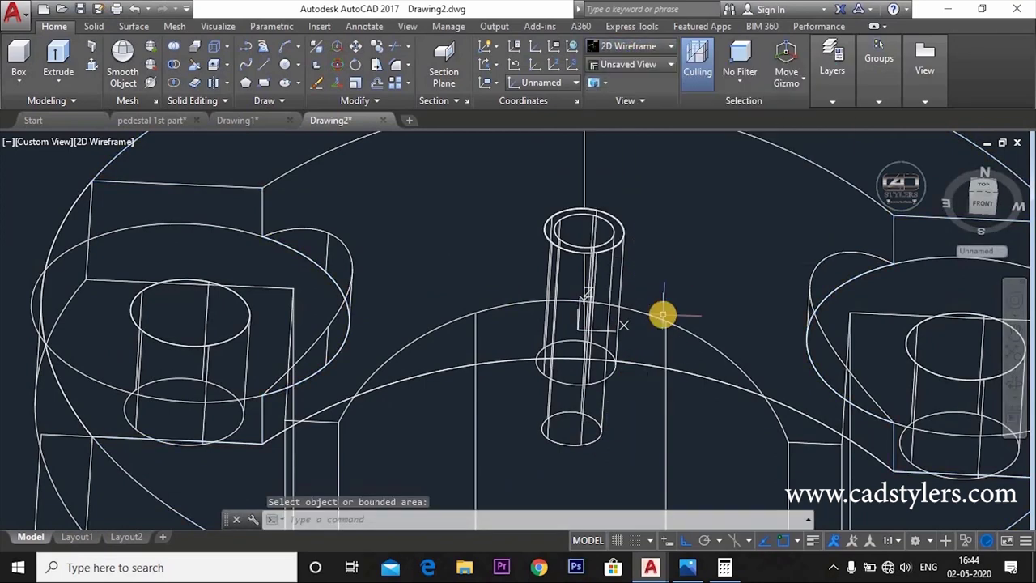
left_click(639, 46)
left_click(680, 77)
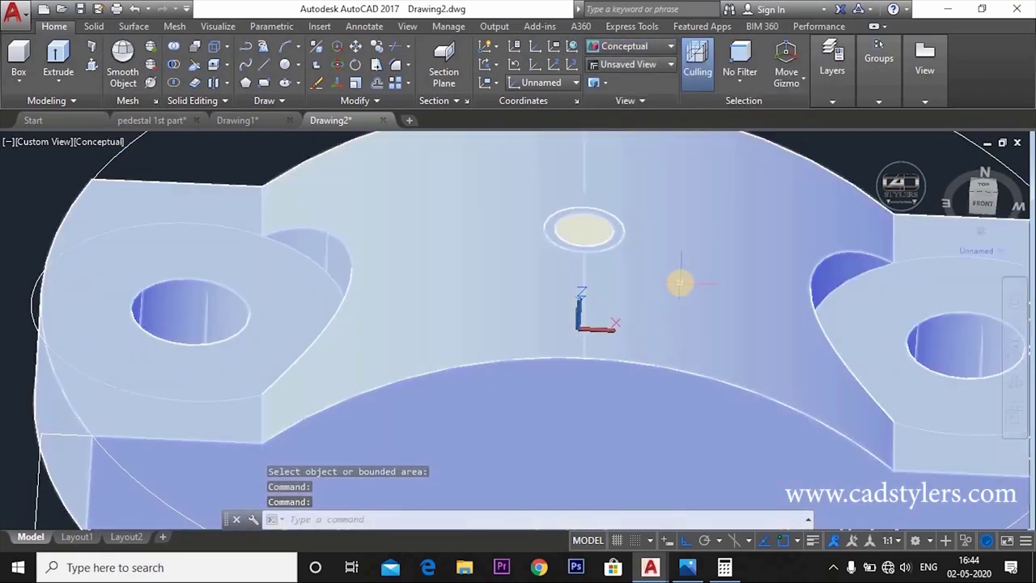
Subtract the small oil-hole cylinder from the cap with SU to cut the central oil hole
type("su")
key("Return")
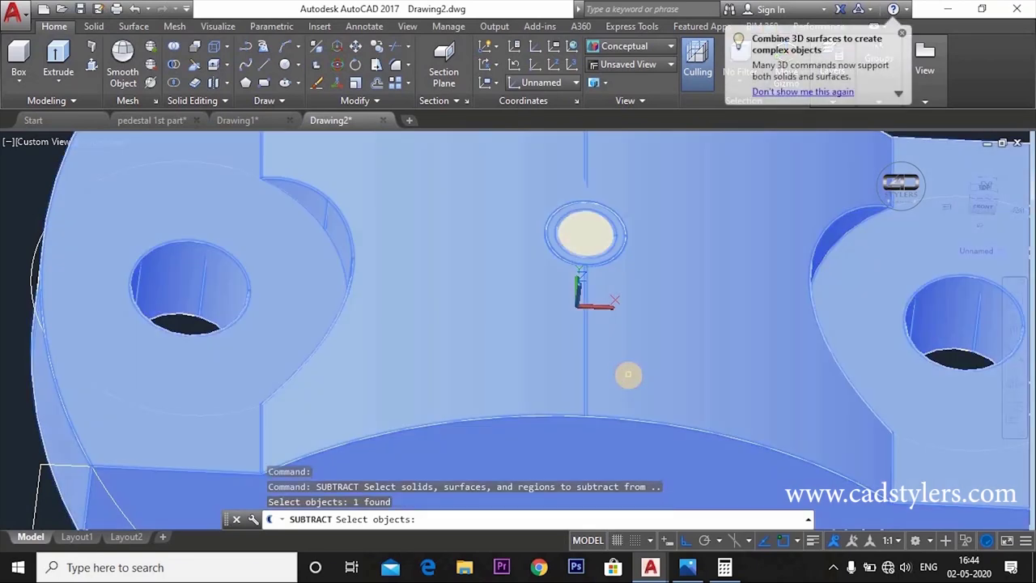
left_click(600, 211)
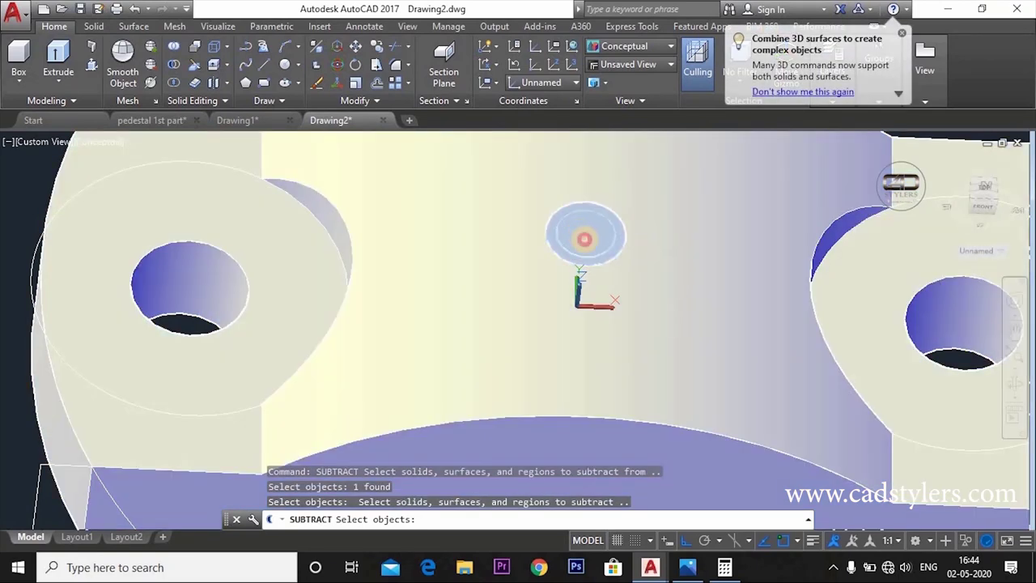
left_click(583, 238)
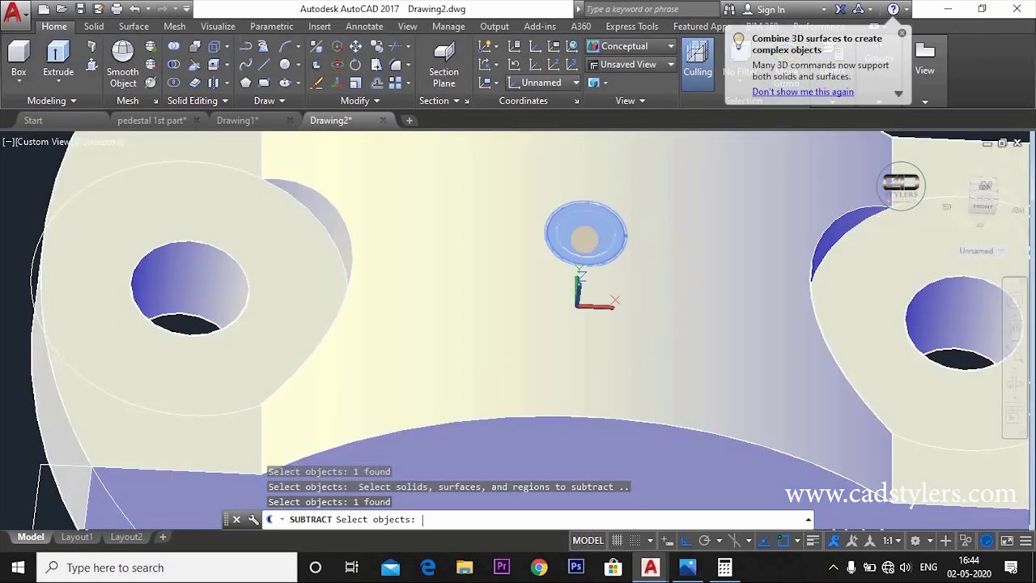
key("Return")
Erase the large stray circle around the part
mouse_move(666, 286)
middle_mouse_down("shift")
mouse_move(660, 323)
mouse_move(653, 261)
middle_mouse_up("shift")
key("Return")
scroll(534, 335, "down", 5)
scroll(536, 352, "down", 3)
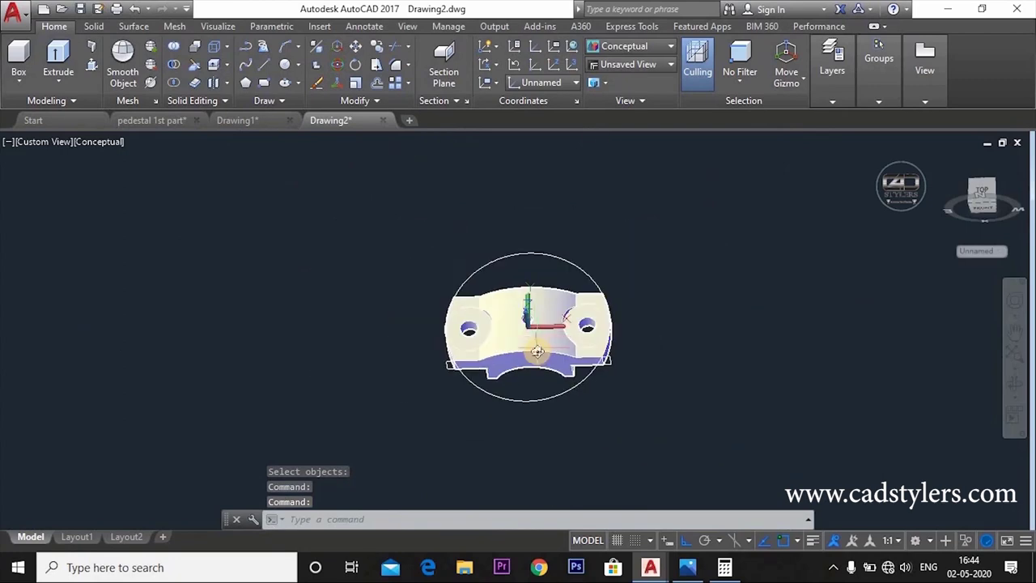
mouse_move(536, 352)
middle_mouse_down("shift")
mouse_move(525, 232)
mouse_move(539, 273)
mouse_move(572, 301)
mouse_move(539, 369)
middle_mouse_up("shift")
key("Delete")
Turn the cap to a near-front view and bring up the Brasses dimension drawing in Photos
scroll(540, 328, "up", 3)
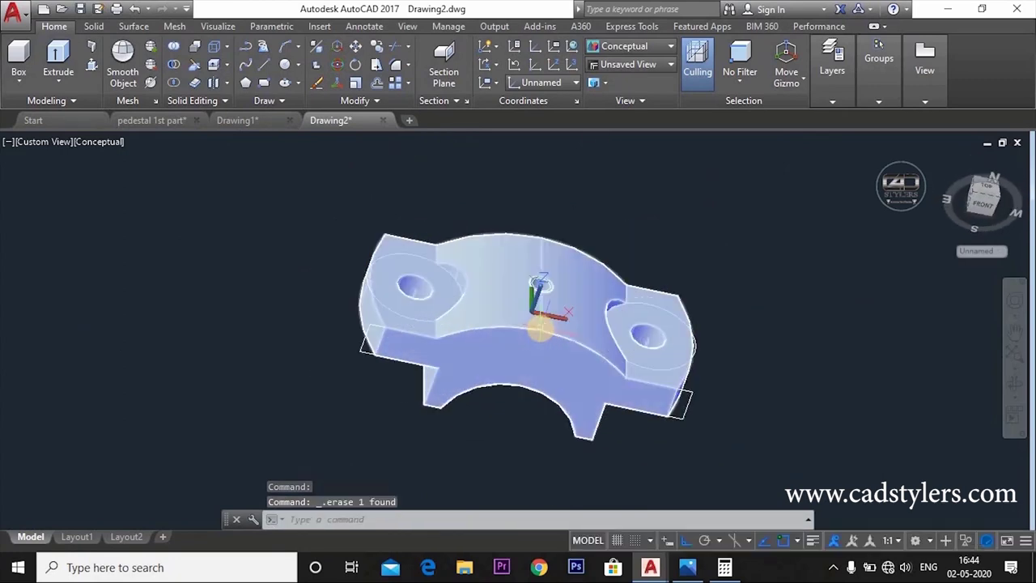
mouse_move(546, 384)
middle_mouse_down("shift")
mouse_move(531, 347)
mouse_move(534, 280)
mouse_move(526, 364)
mouse_move(852, 458)
middle_mouse_up("shift")
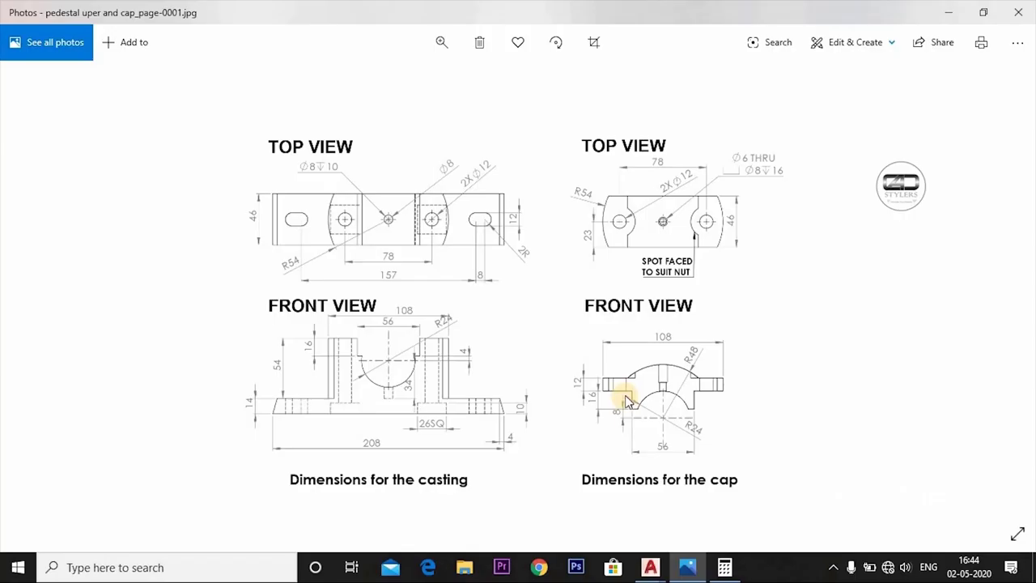
key("Right")
key("Right")
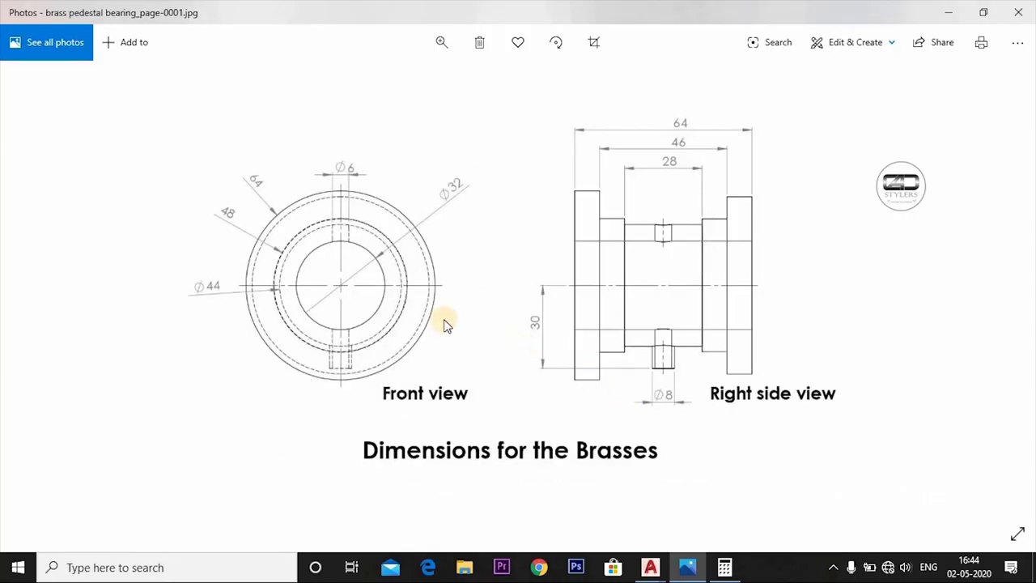
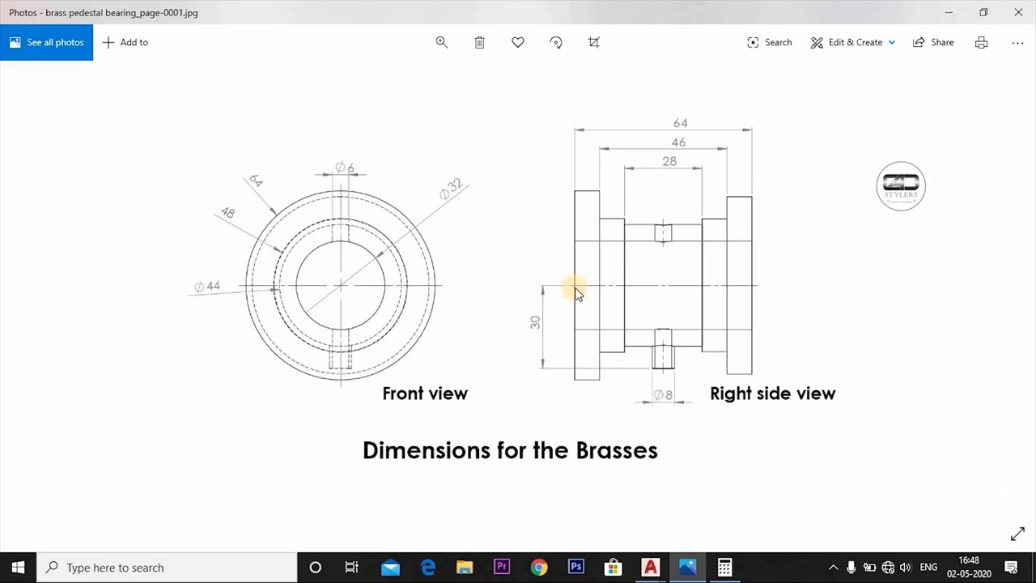
Minimize the brass pedestal bearing reference image in Photos to bring back the AutoCAD drawing
left_click(694, 567)
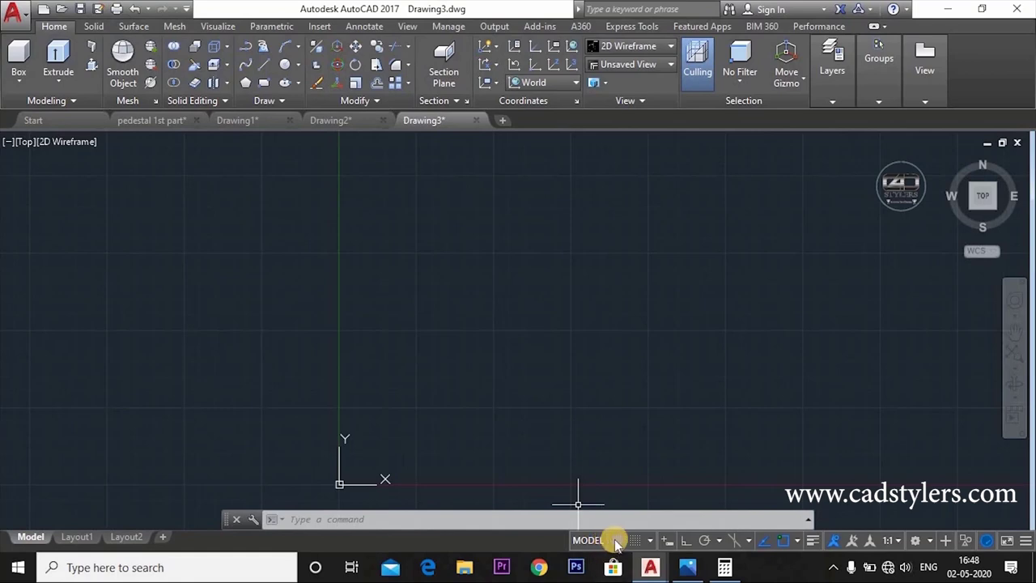
Turn the grid off and draw lines from 0,0 to 32,0 to 32,32
left_click(616, 539)
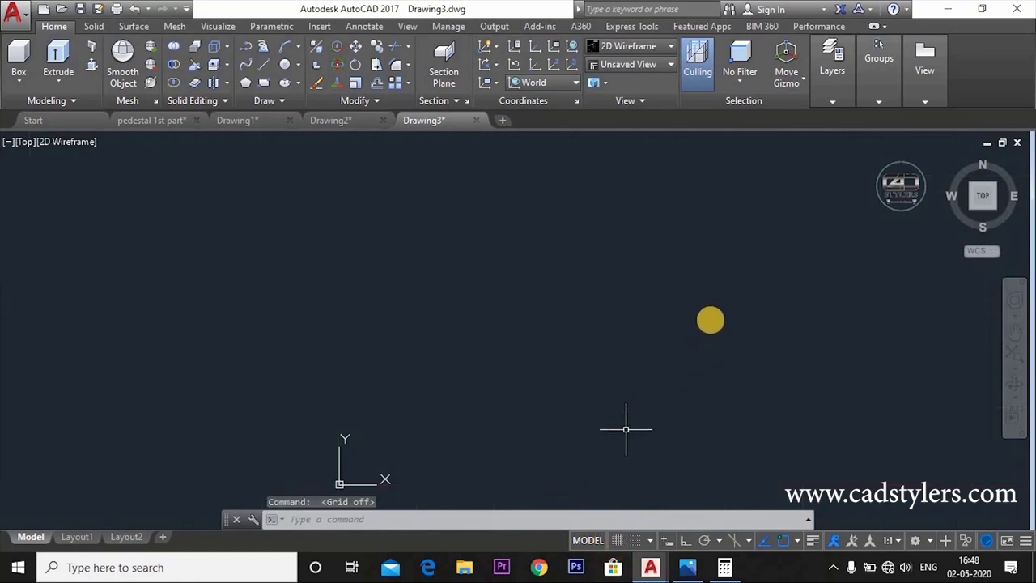
mouse_move(716, 348)
middle_mouse_down("shift")
mouse_move(563, 372)
mouse_move(677, 325)
middle_mouse_up("shift")
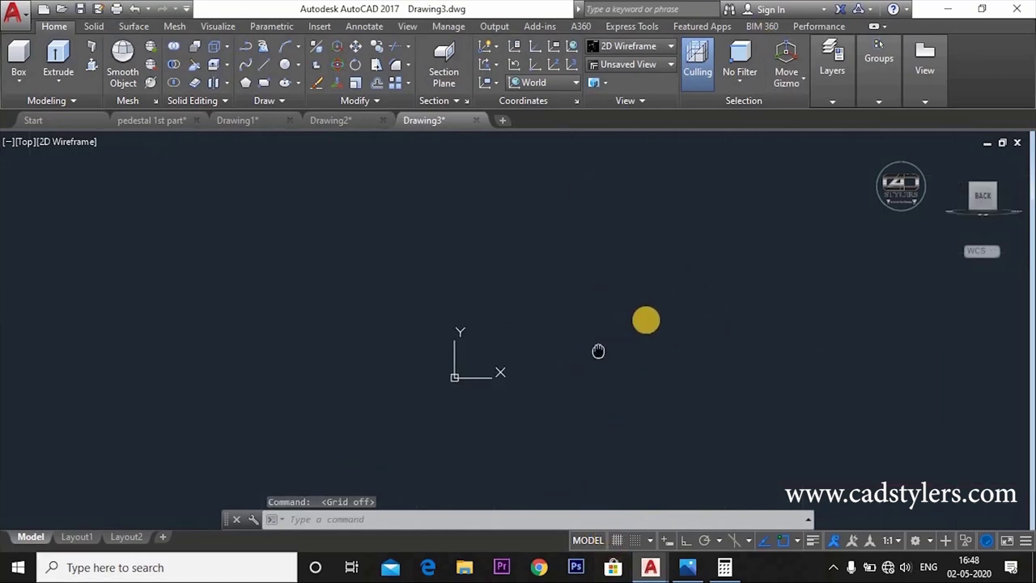
type("l")
key("Return")
type("0")
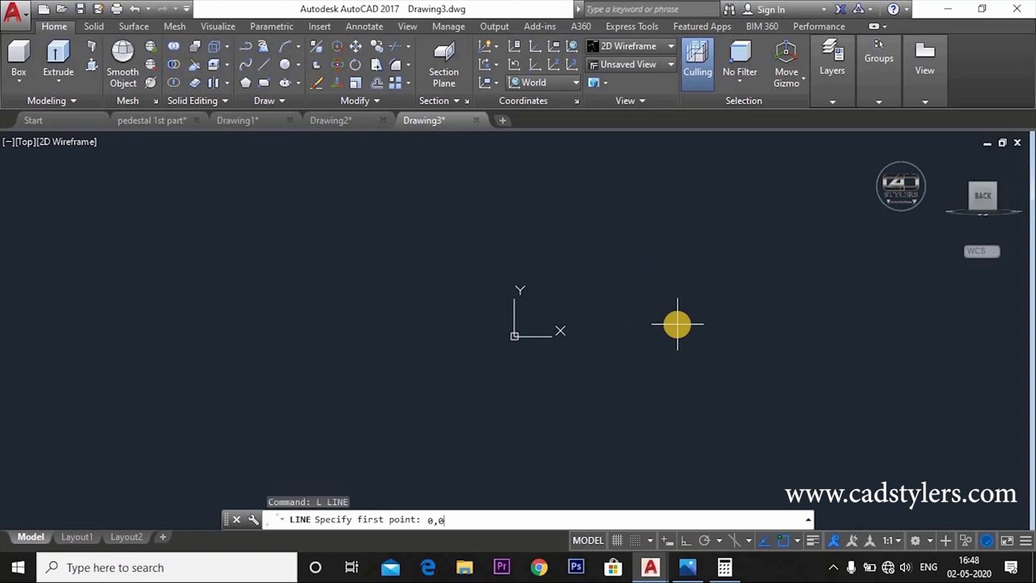
key("Return")
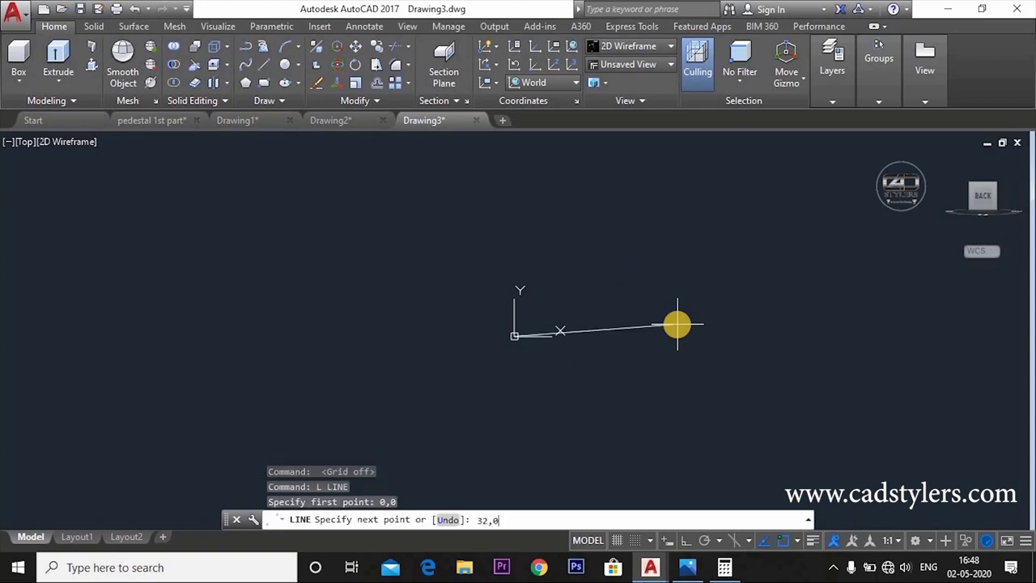
key("Return")
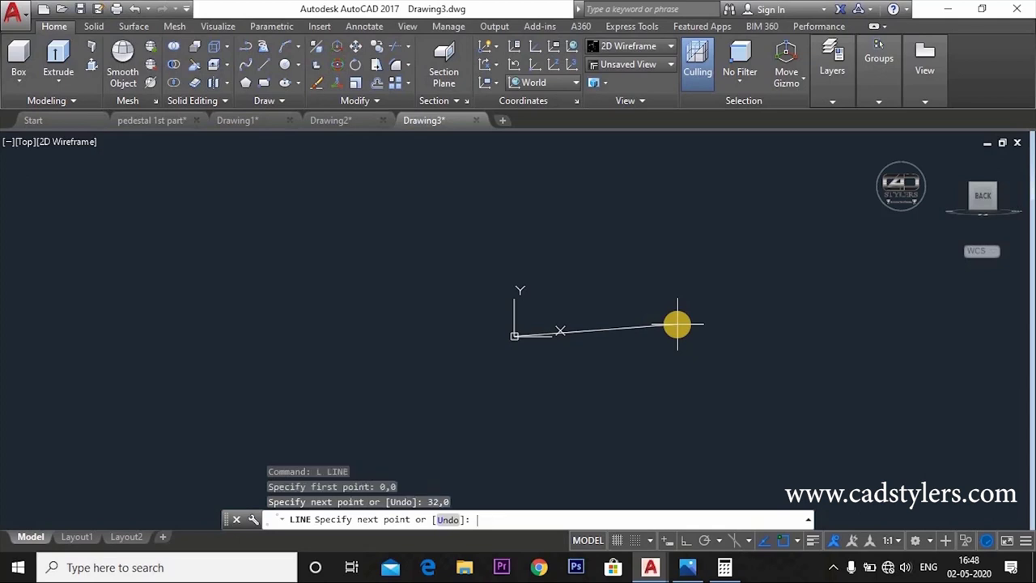
type("32,32")
key("Return")
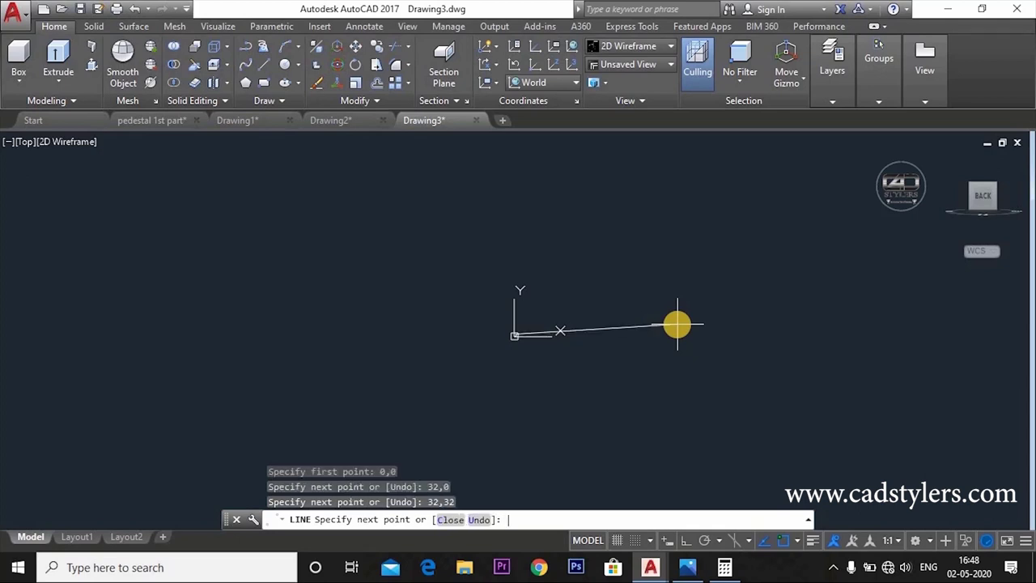
key("Escape")
type("z")
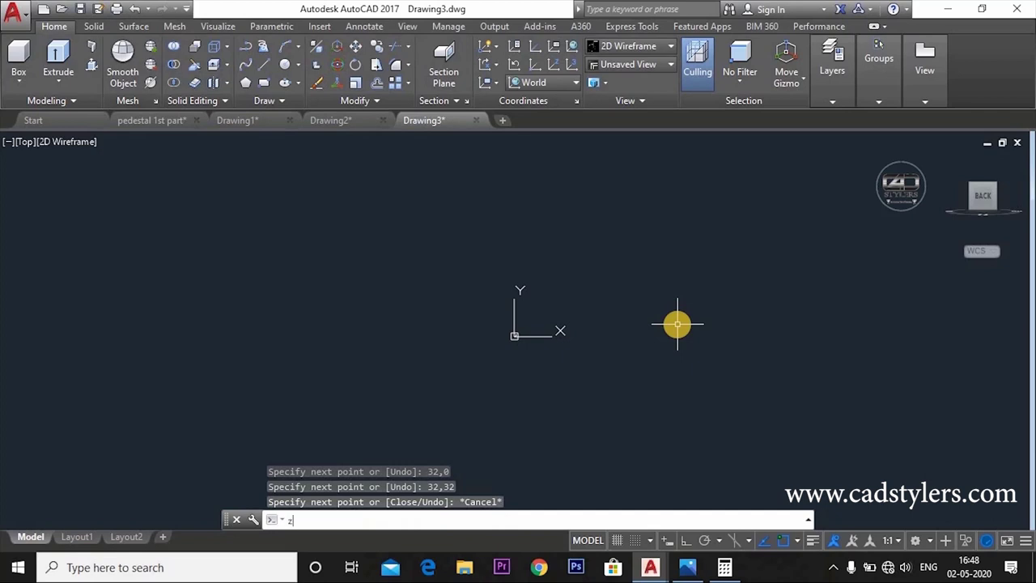
Zoom to show all, then draw the stepped lines @-10,0, @0,-8, @-9,0 and @0,-2
key("Return")
type("a")
key("Return")
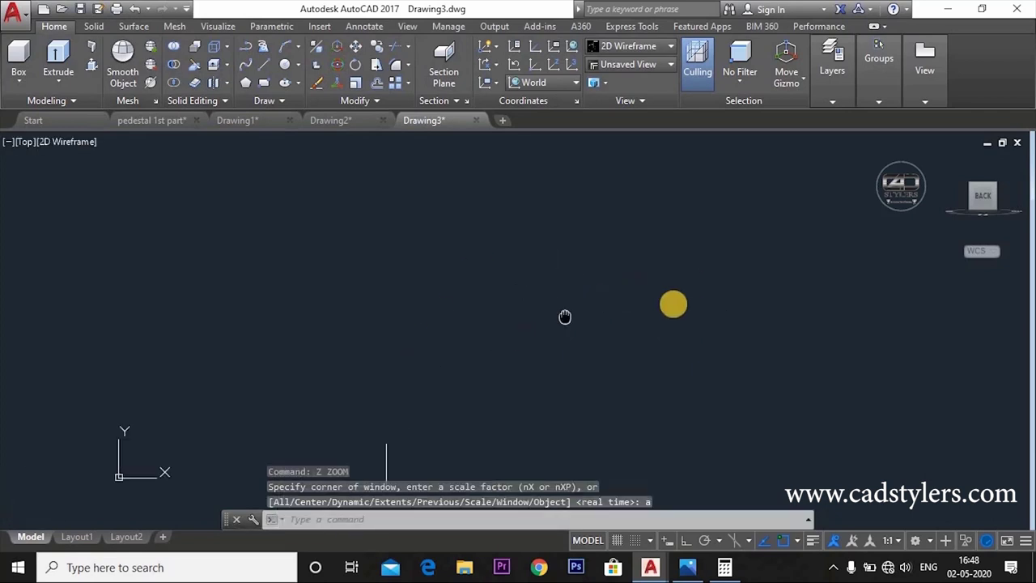
mouse_move(564, 317)
middle_mouse_down()
mouse_move(855, 430)
mouse_move(679, 482)
middle_mouse_up()
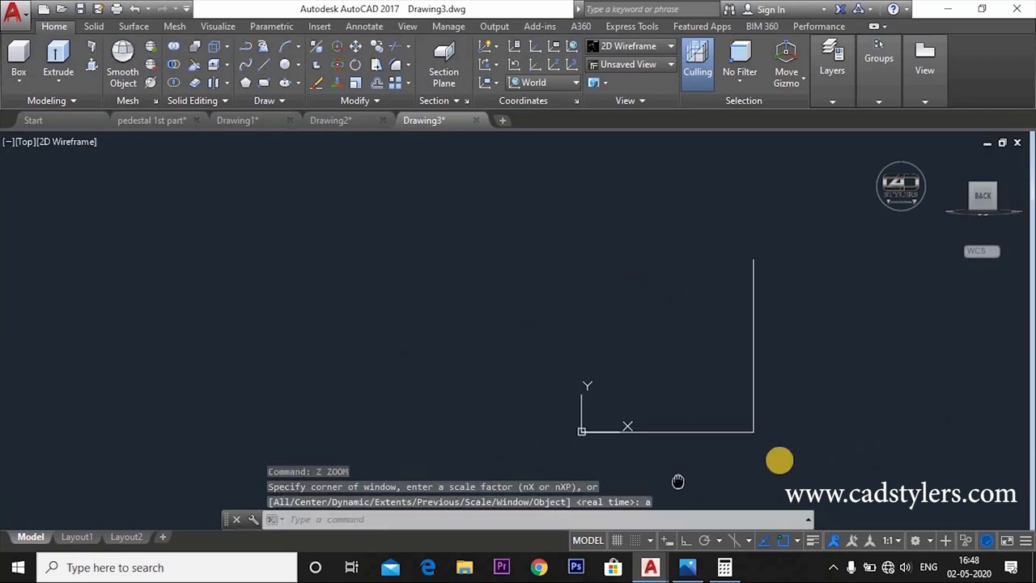
type("l")
key("Return")
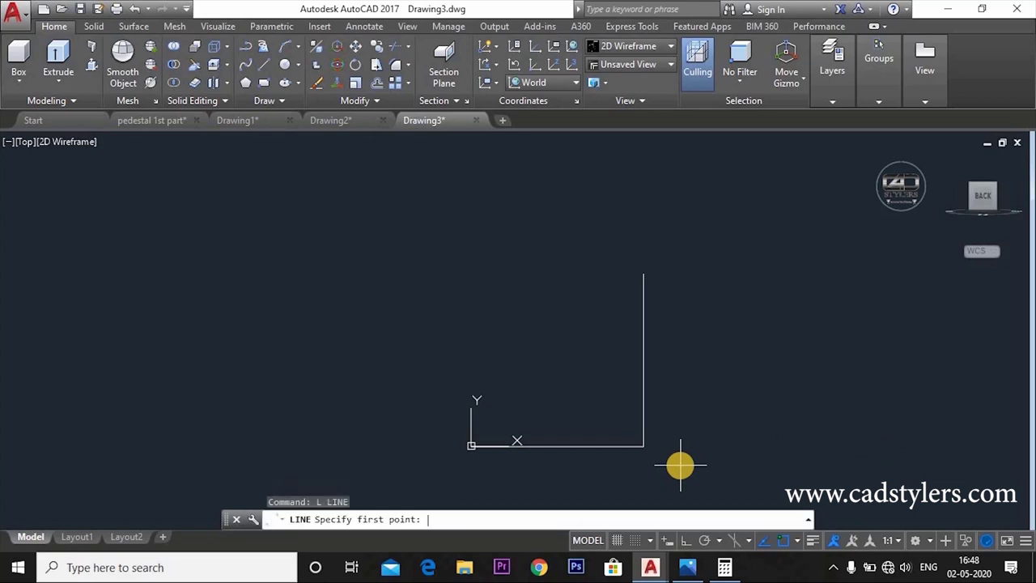
key("Return")
type("@-10,0")
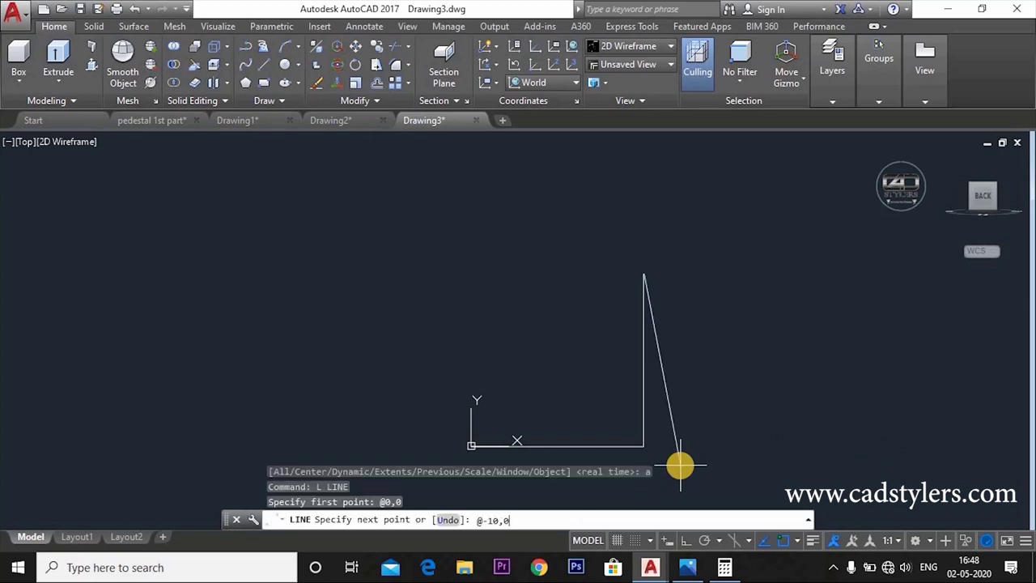
key("Return")
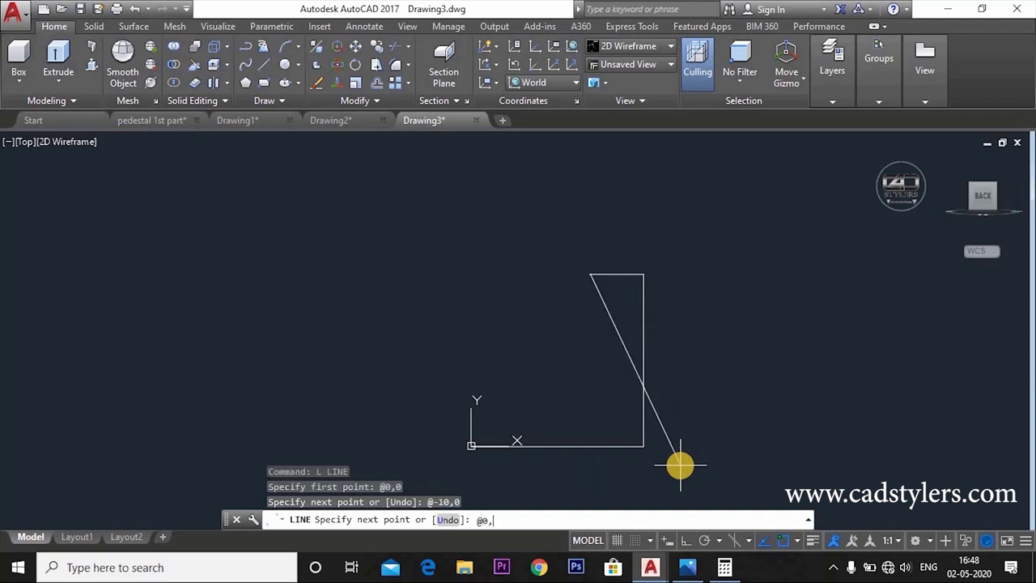
type("-8")
key("Return")
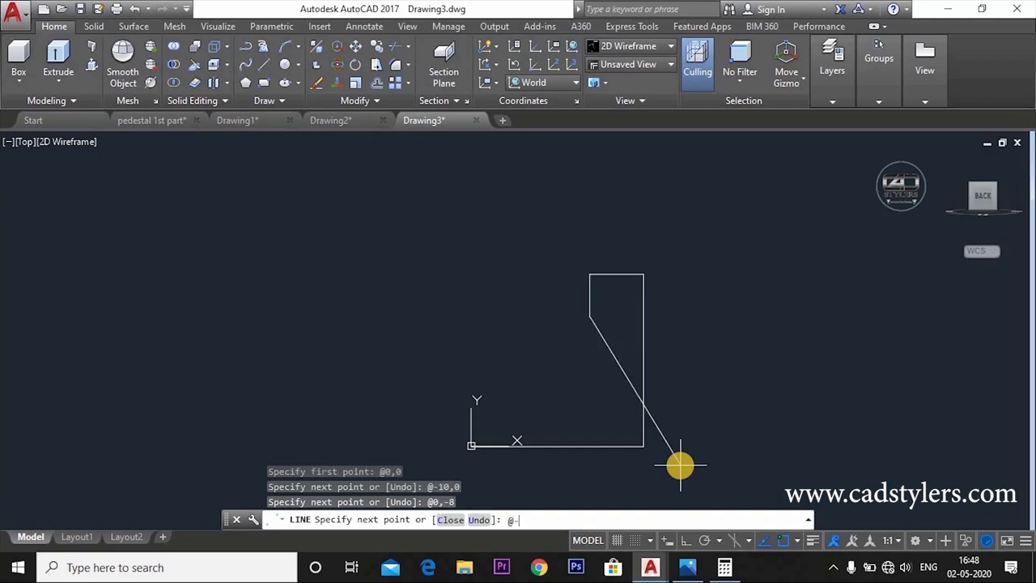
key("Return")
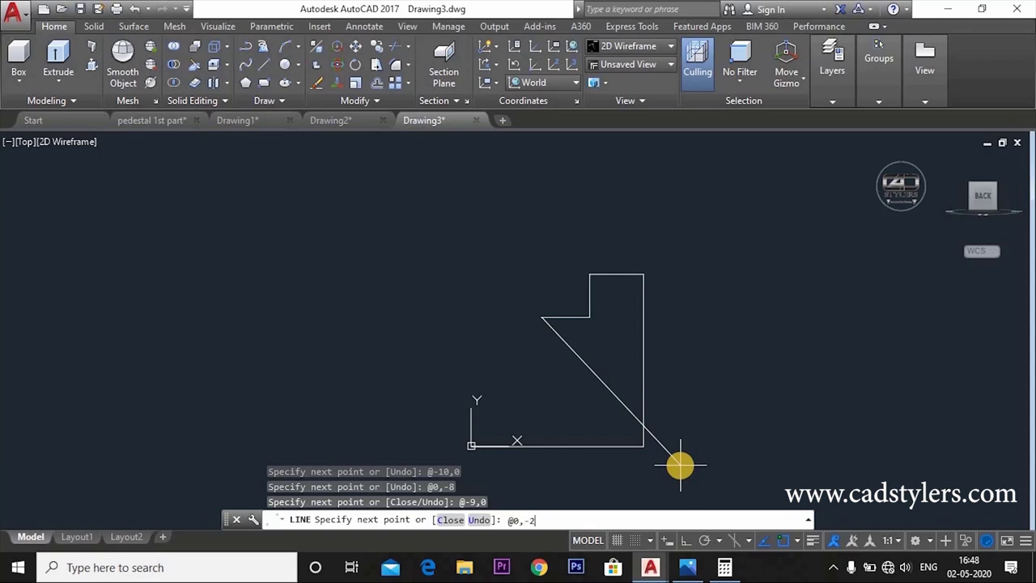
key("Return")
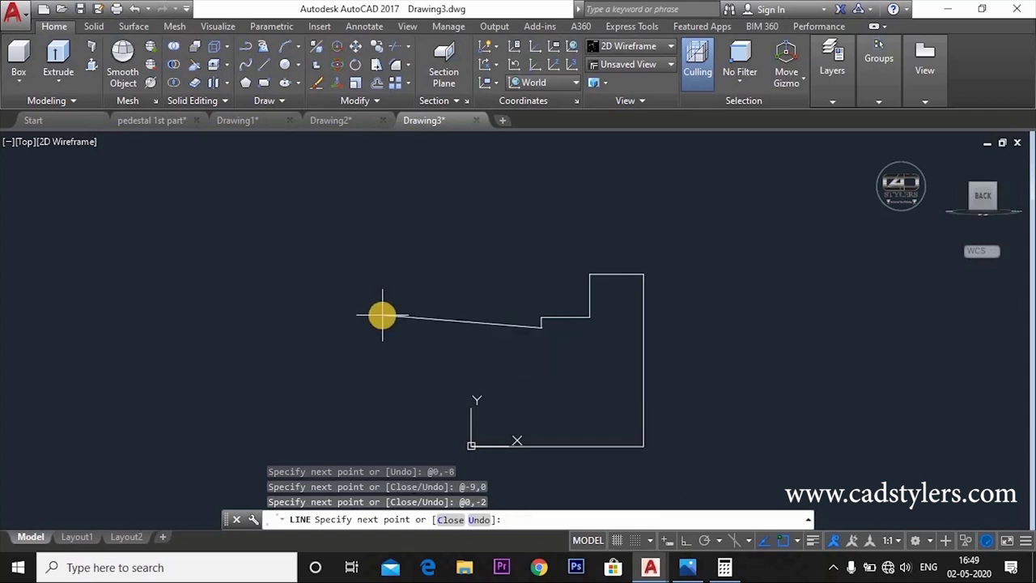
key("Escape")
Mirror the six half-profile lines about the vertical axis through 0,0, keeping the originals
type("mi")
key("Return")
left_click(646, 241)
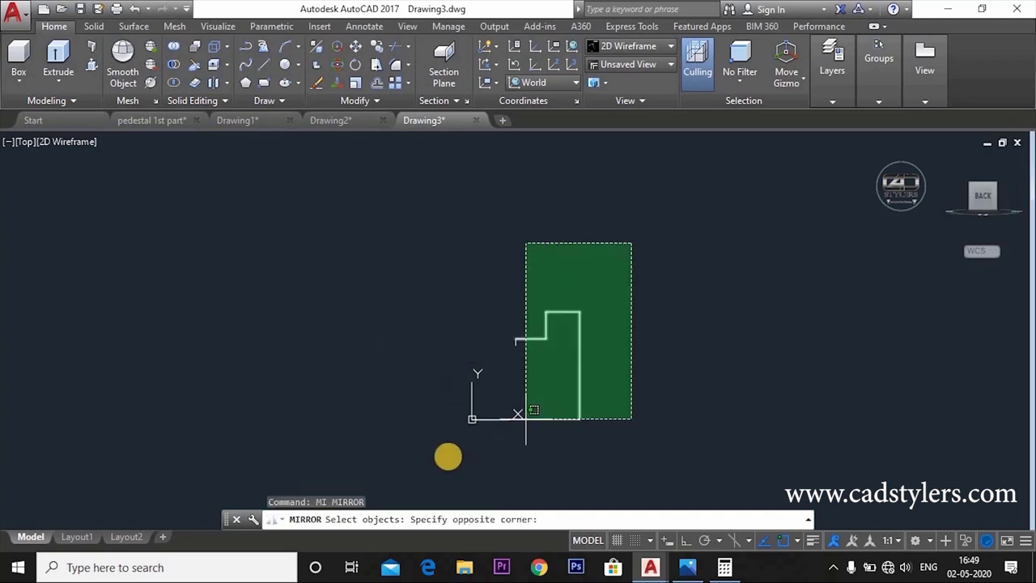
left_click(447, 453)
scroll(446, 455, "down", 2)
key("Return")
type("0")
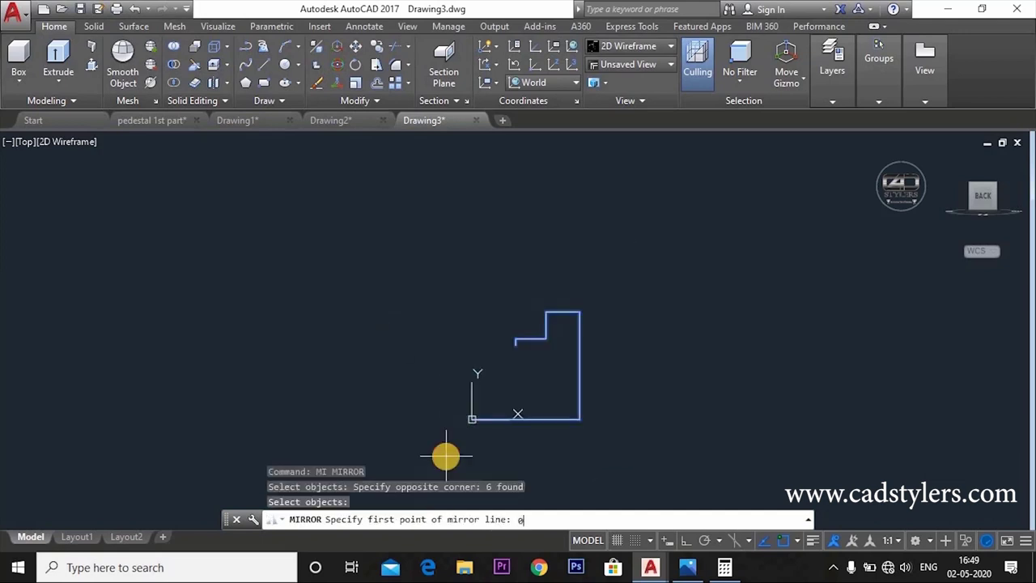
type(",0")
key("Return")
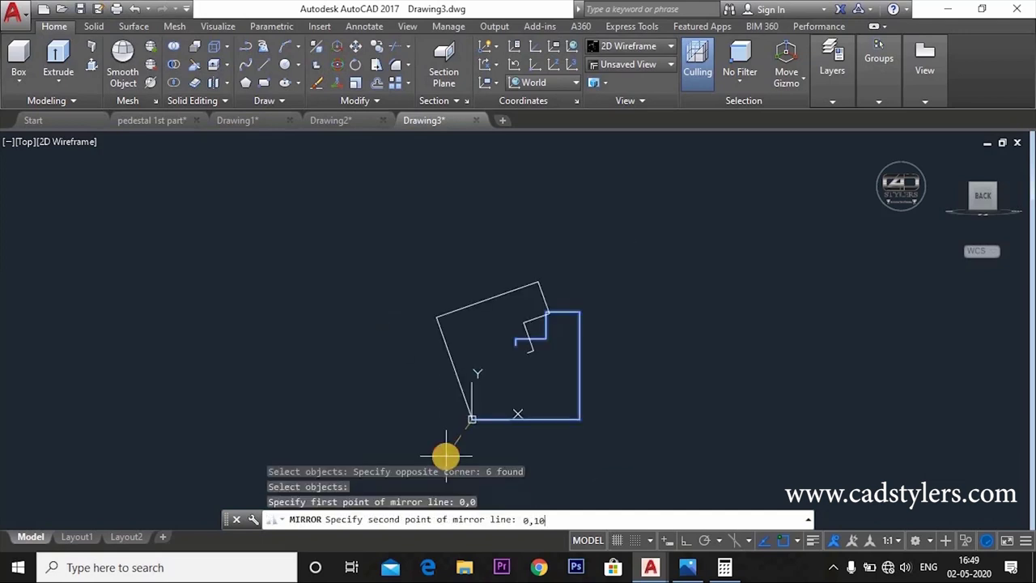
key("Return")
key("Return")
key("Escape")
type("l")
key("Return")
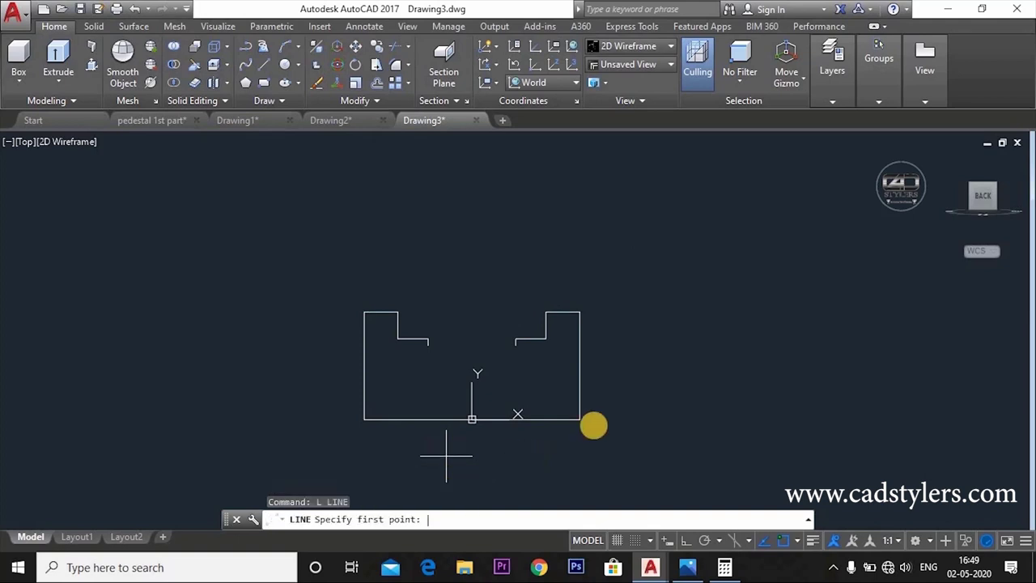
Draw a line joining the left and right inner step ends
scroll(420, 351, "up", 4)
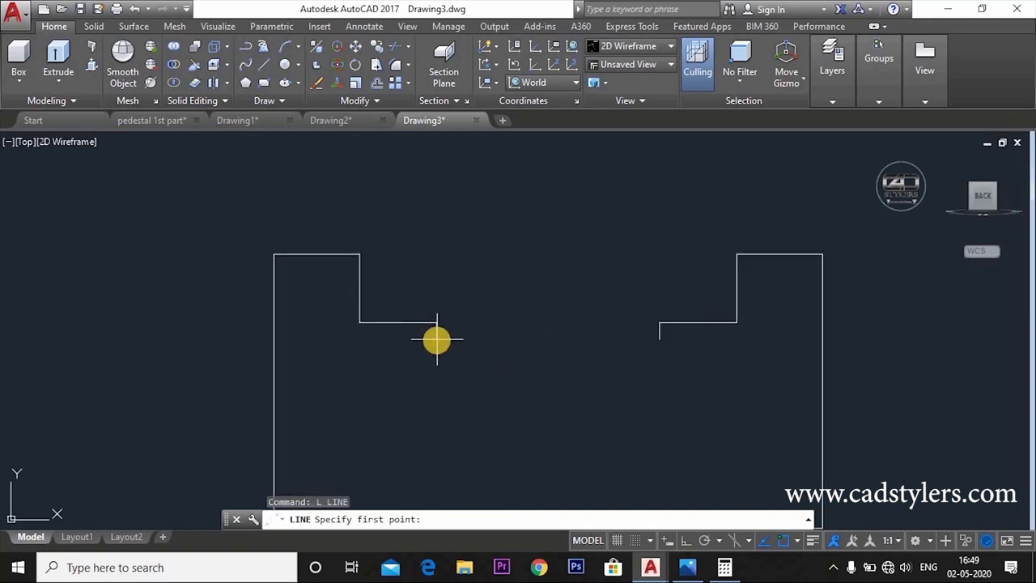
left_click(437, 340)
left_click(659, 340)
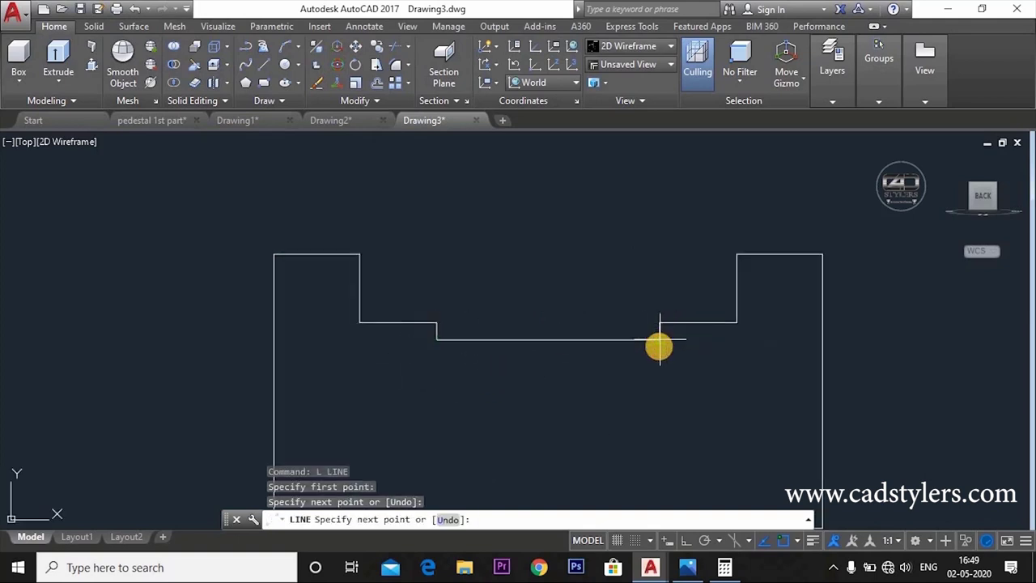
scroll(655, 332, "down", 6)
key("Escape")
scroll(651, 327, "up", 4)
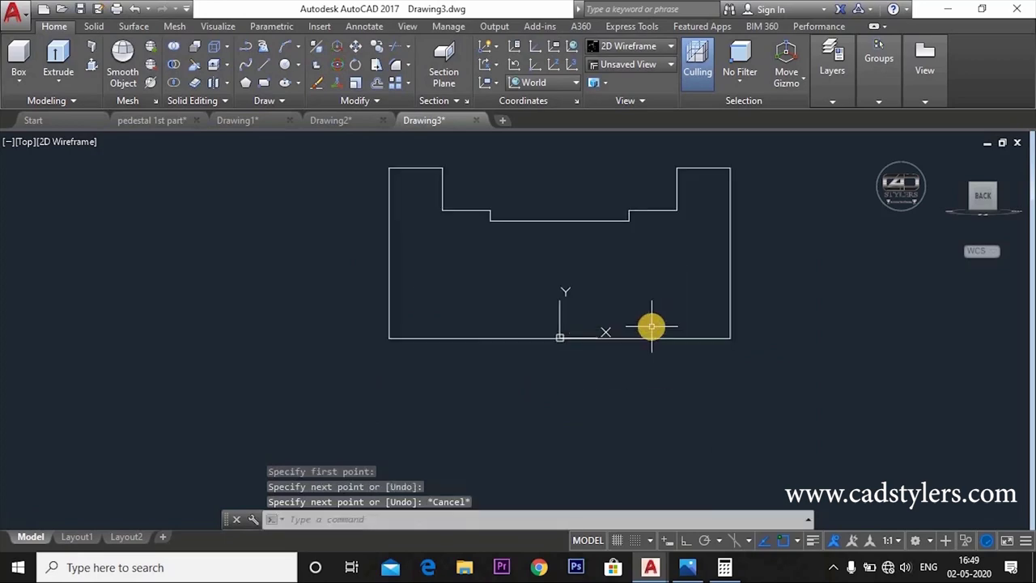
middle_click_drag(657, 340, 661, 358)
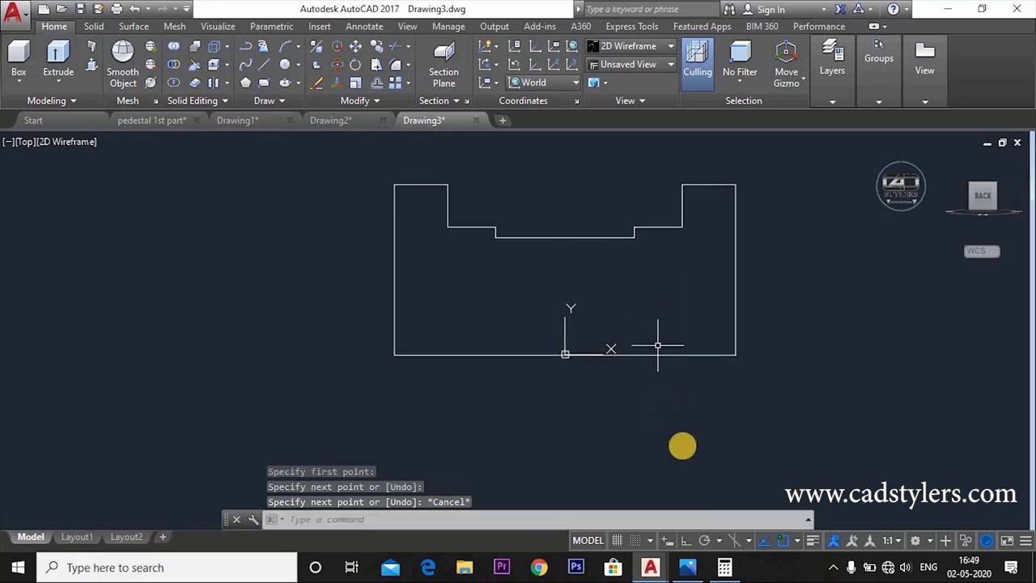
left_click(686, 568)
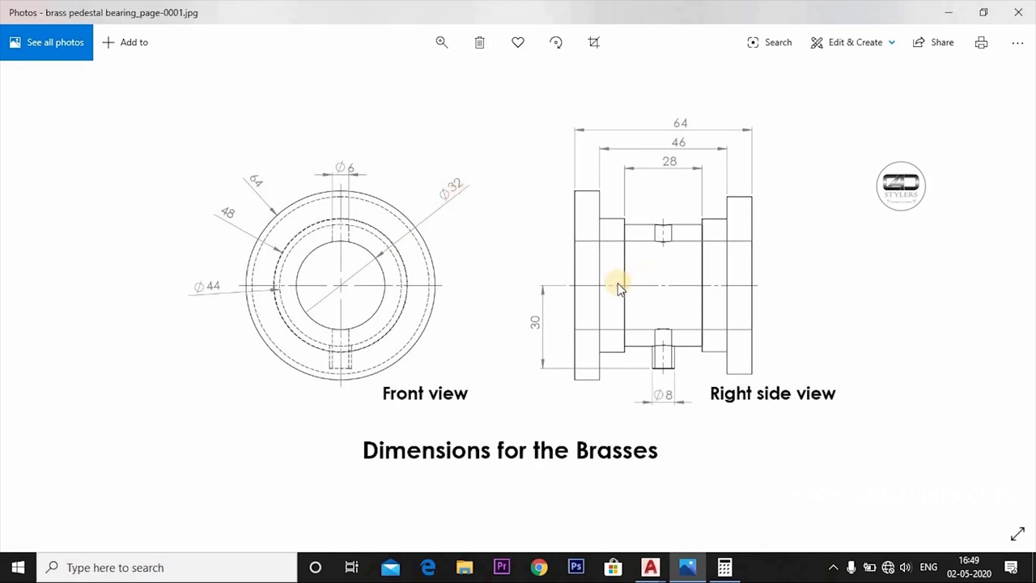
left_click(687, 566)
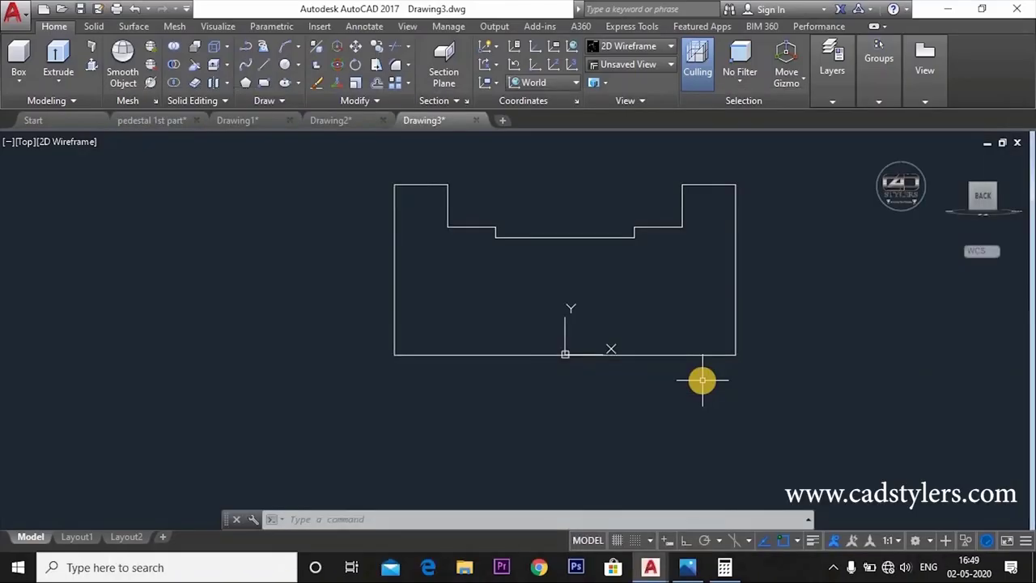
Offset both parts of the bottom line 16 units upward
key("Escape")
type("O")
key("Return")
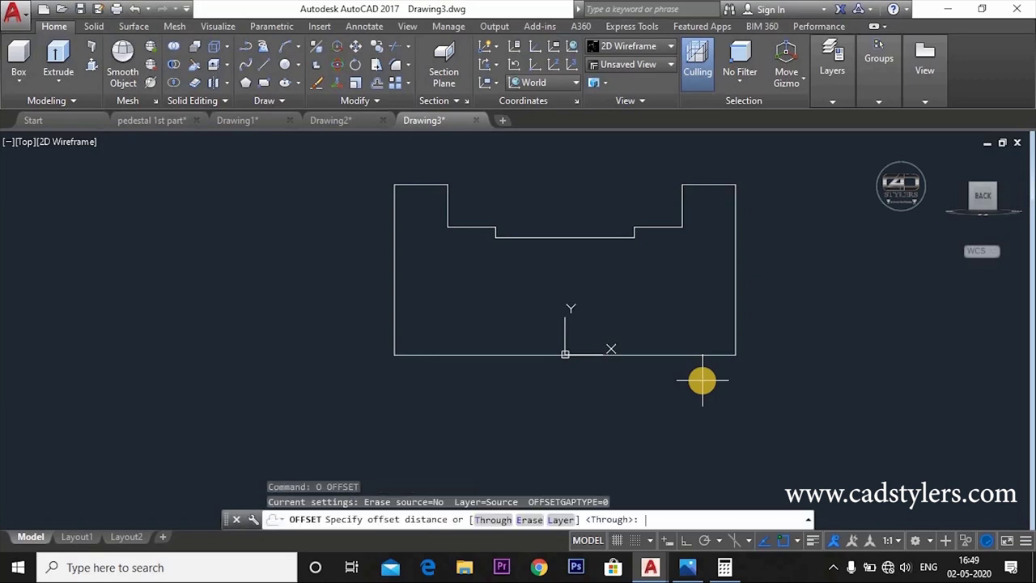
type("16")
key("Return")
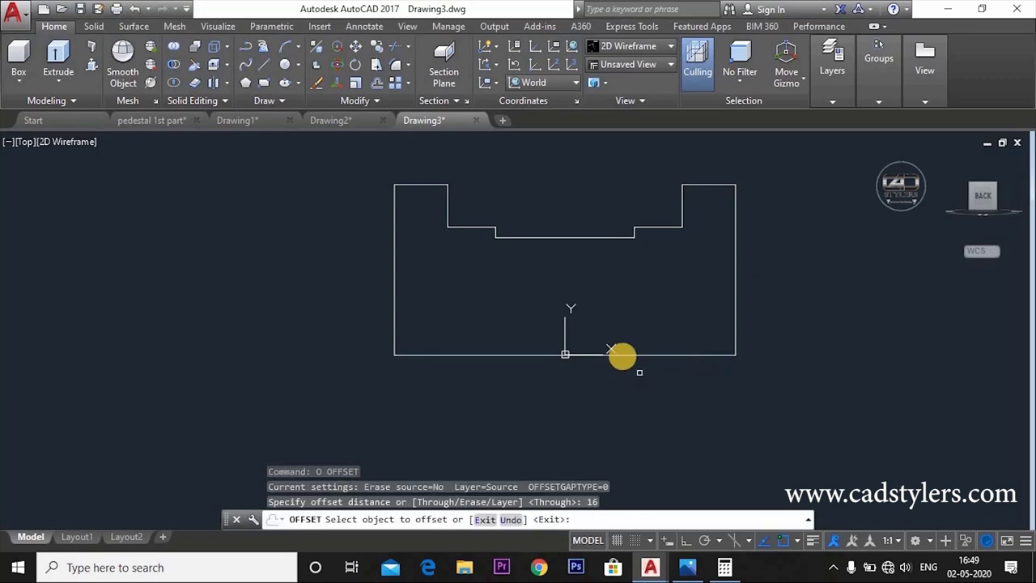
left_click(620, 355)
left_click(633, 286)
left_click(514, 357)
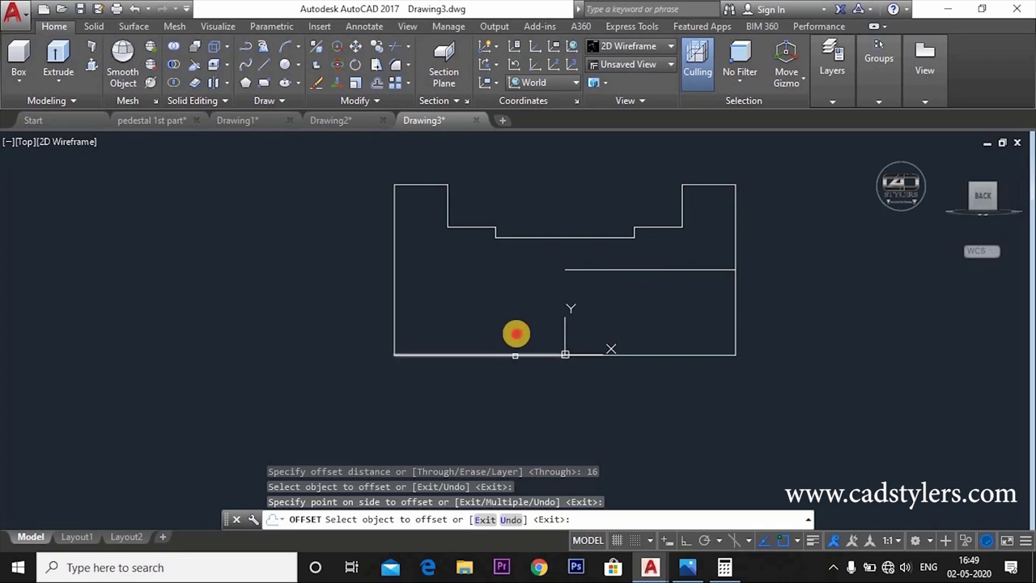
left_click(520, 308)
key("Escape")
Trim away the lower rectangle's left and right vertical sides
type("tr")
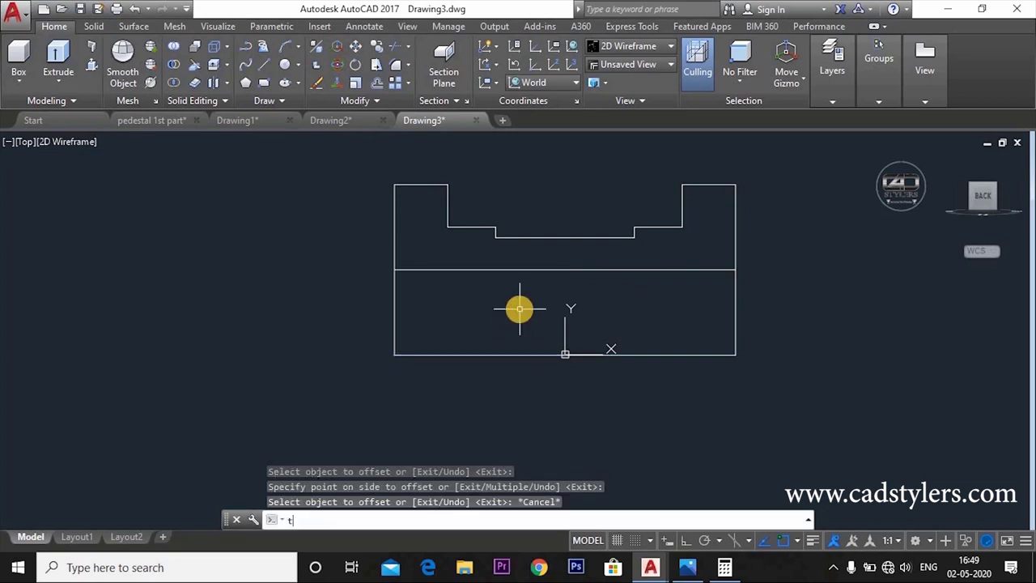
key("Return")
key("Return")
left_click(409, 306)
left_click(373, 324)
left_click(794, 304)
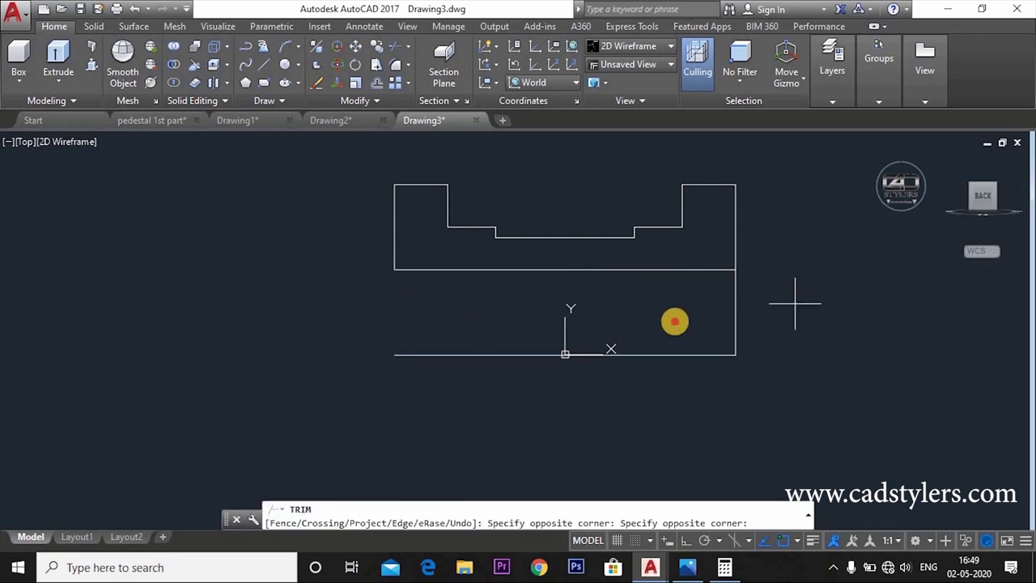
left_click(675, 322)
key("Escape")
Join the two bottom lines, then merge the 13 profile lines into one polyline
type("j")
key("Return")
left_click(689, 343)
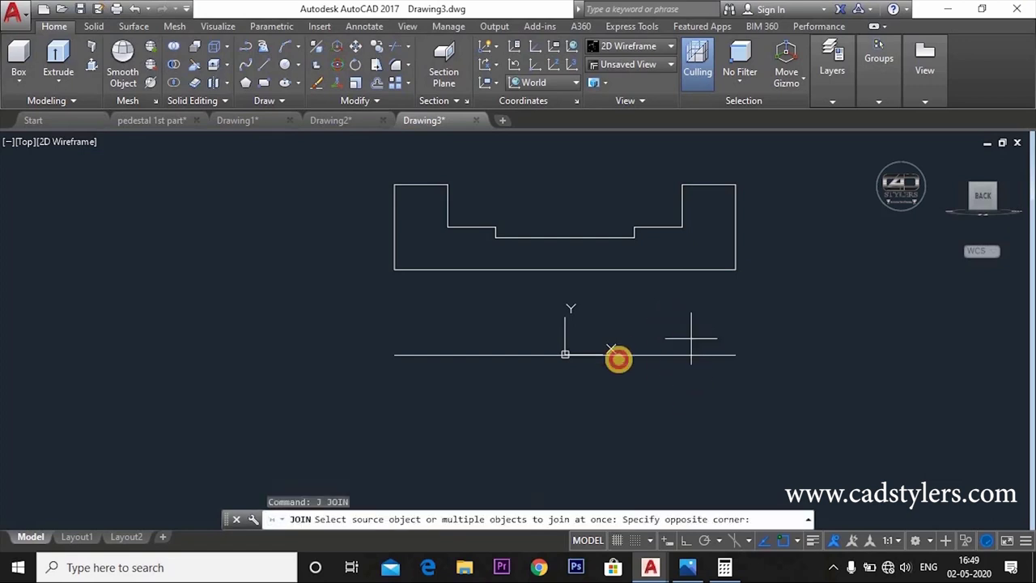
left_click(490, 394)
key("Return")
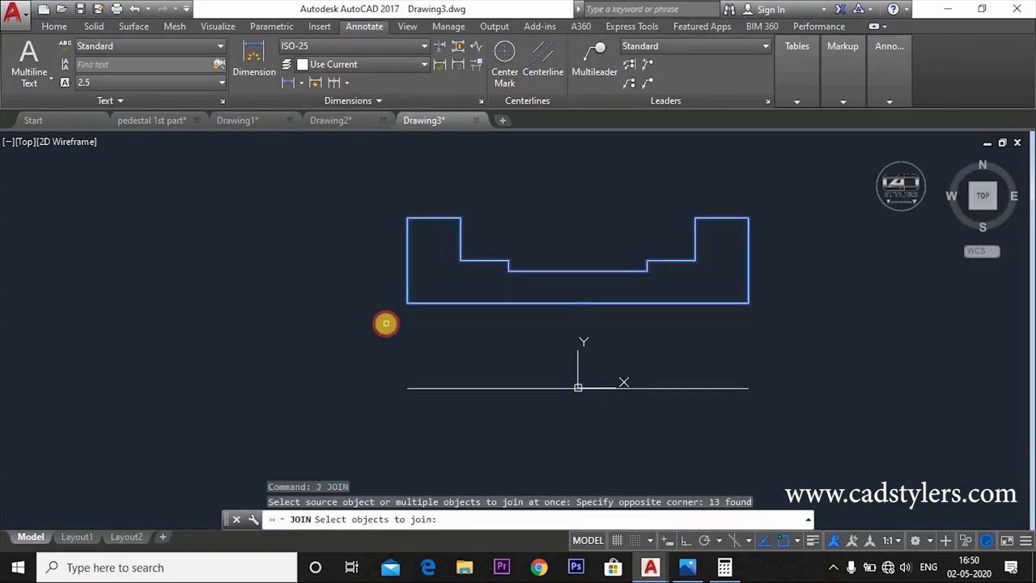
key("Return")
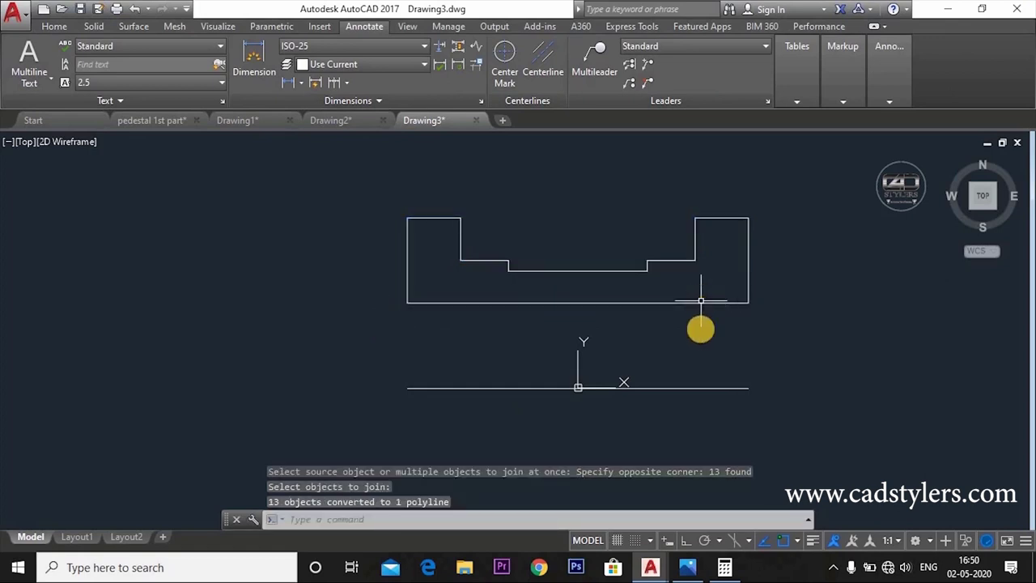
type("re")
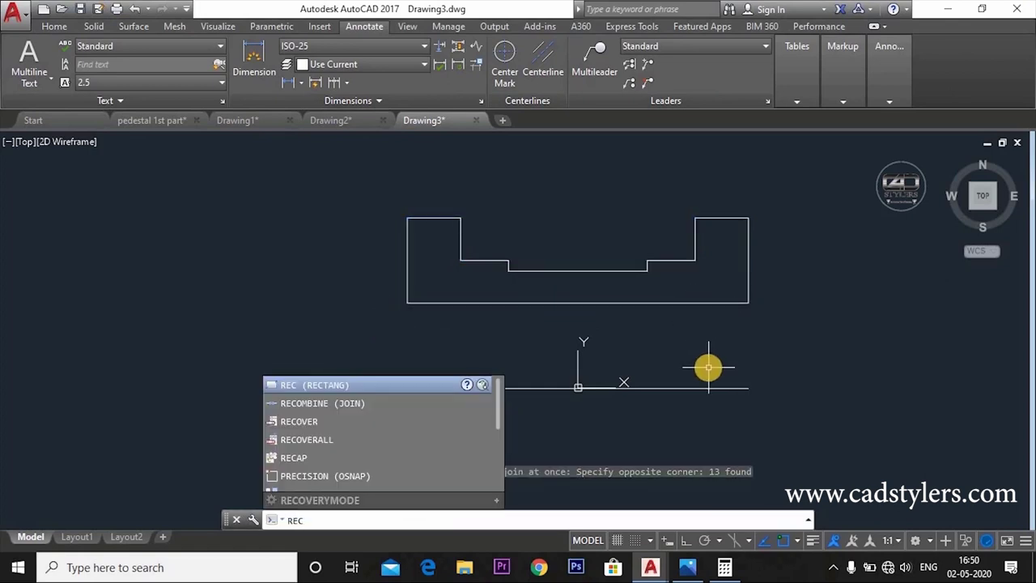
type("v")
Revolve the stepped profile a full 360° about the horizontal axis line into a solid
key("Return")
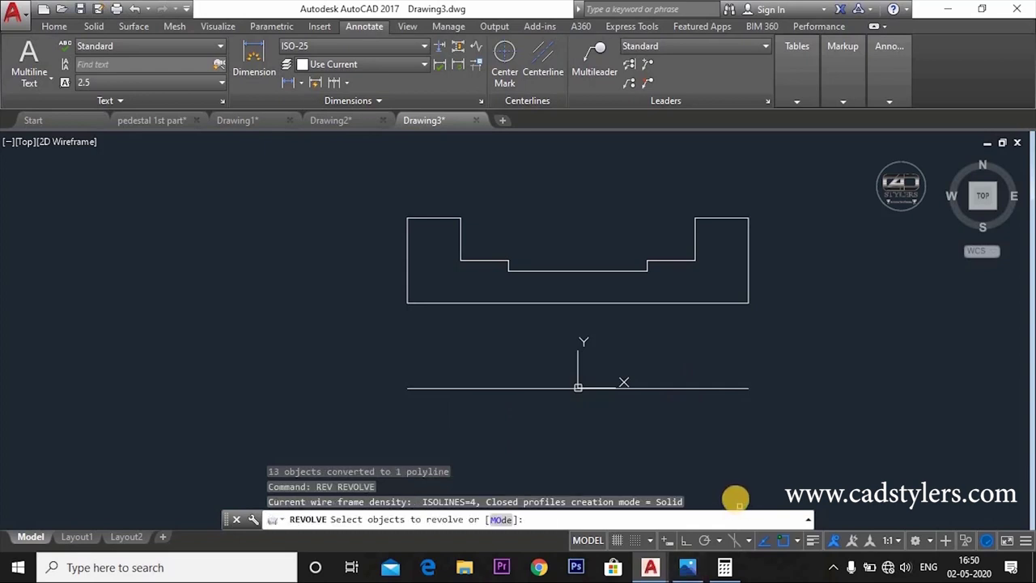
left_click(789, 194)
left_click(366, 325)
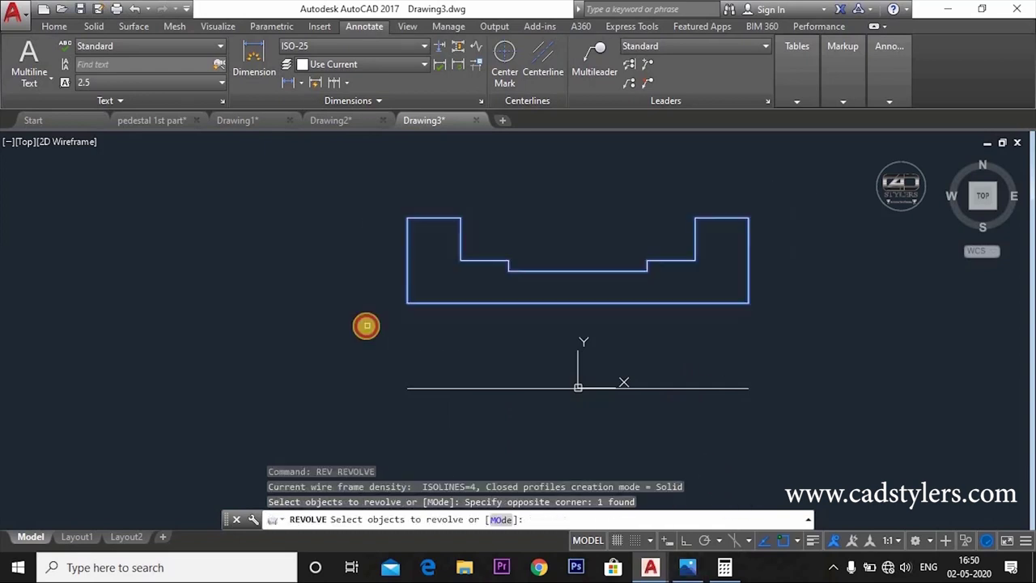
key("Return")
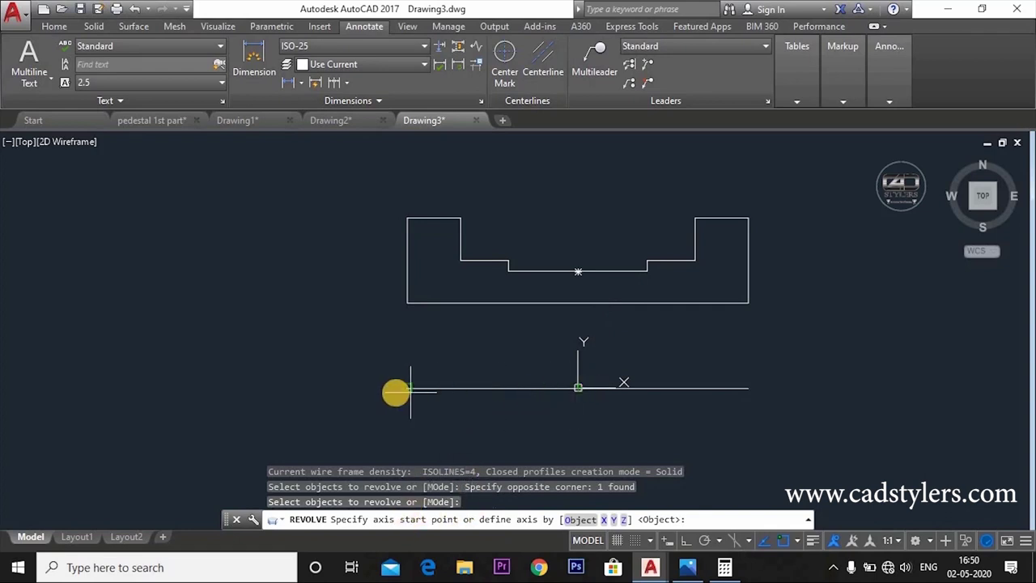
left_click(578, 387)
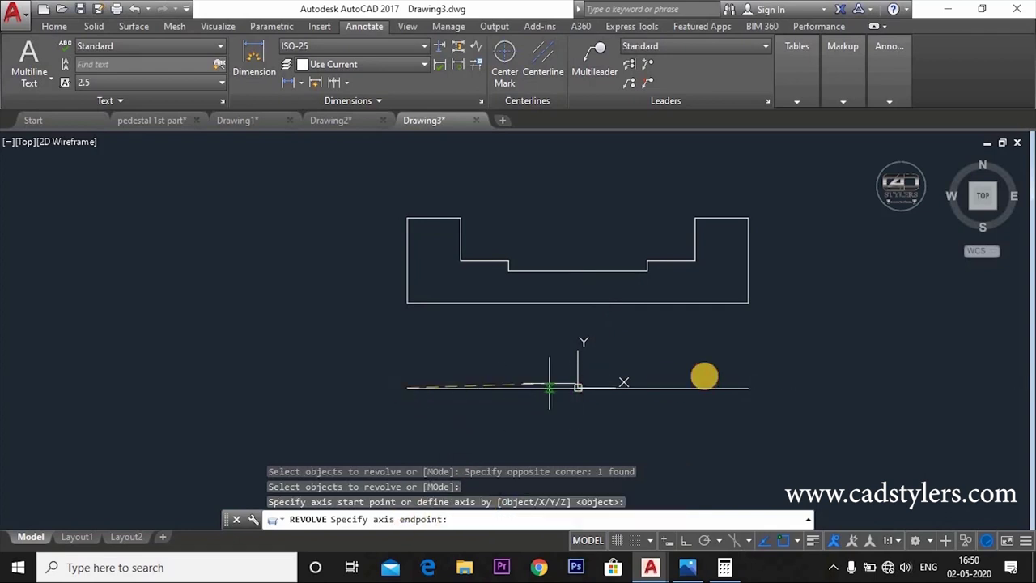
left_click(748, 387)
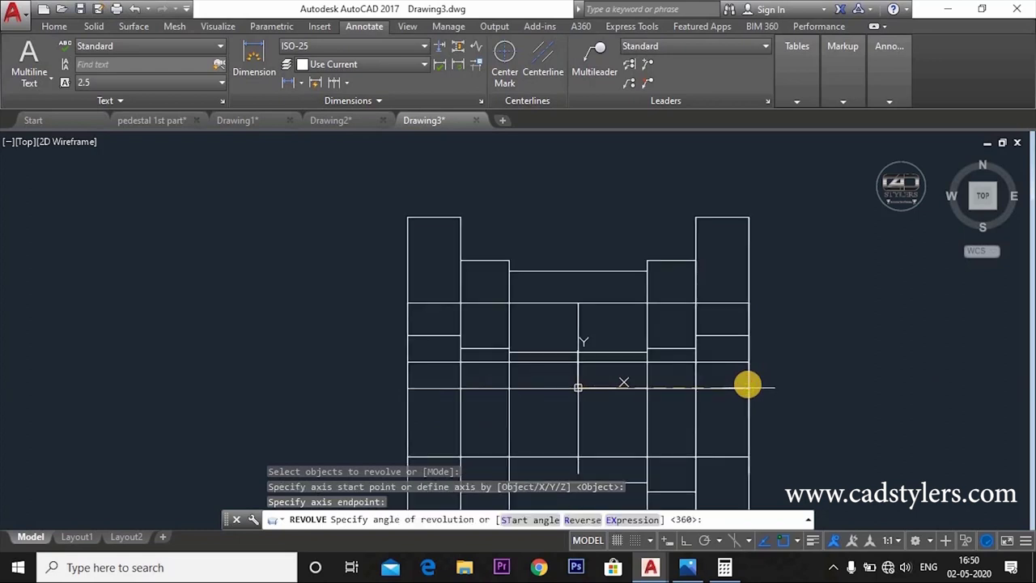
middle_click_drag(751, 387, 734, 324)
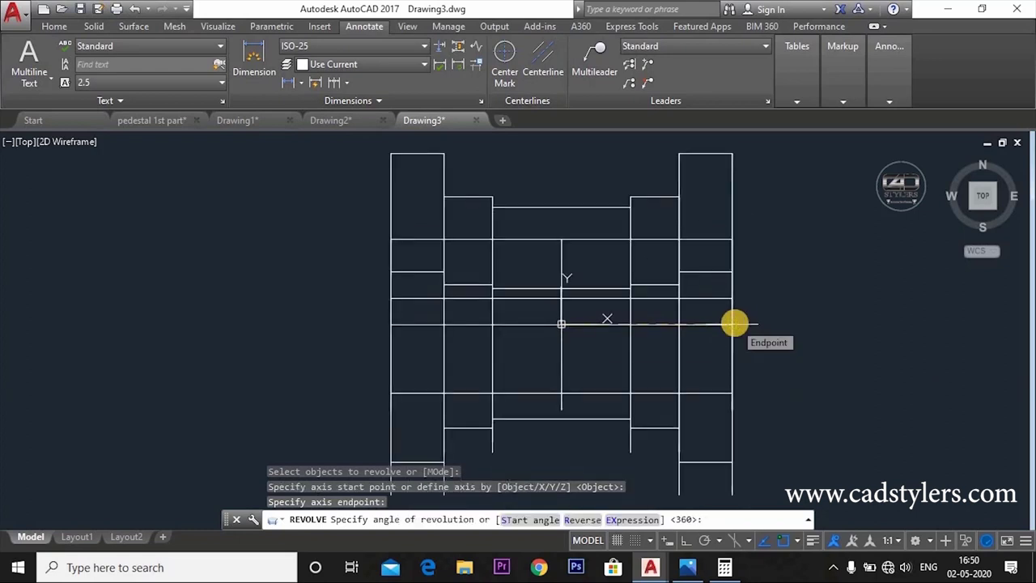
key("Return")
key("Return")
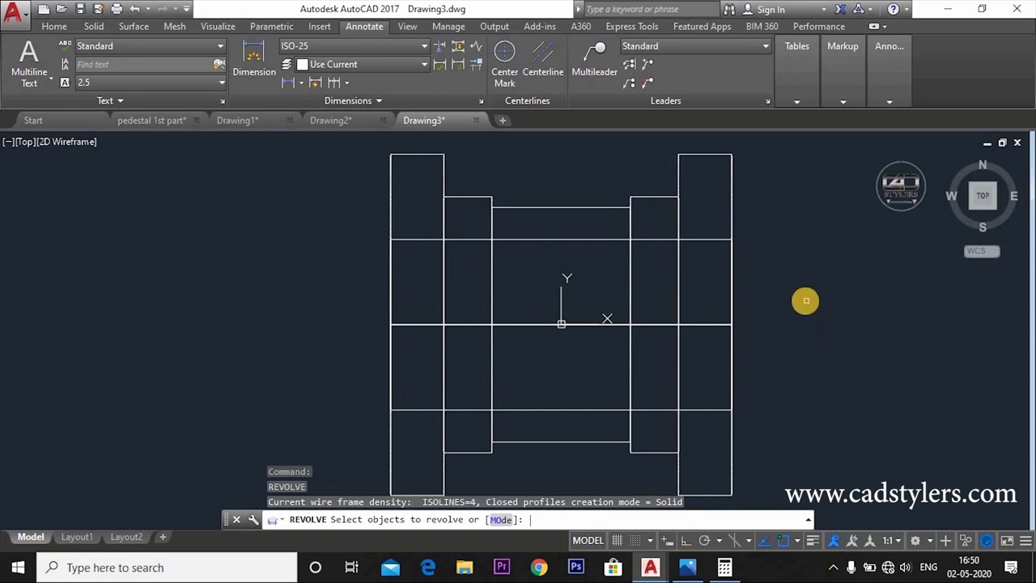
Shade the bush in the Conceptual visual style and orbit to an oblique front view
middle_click_drag(805, 301, 769, 330, "shift")
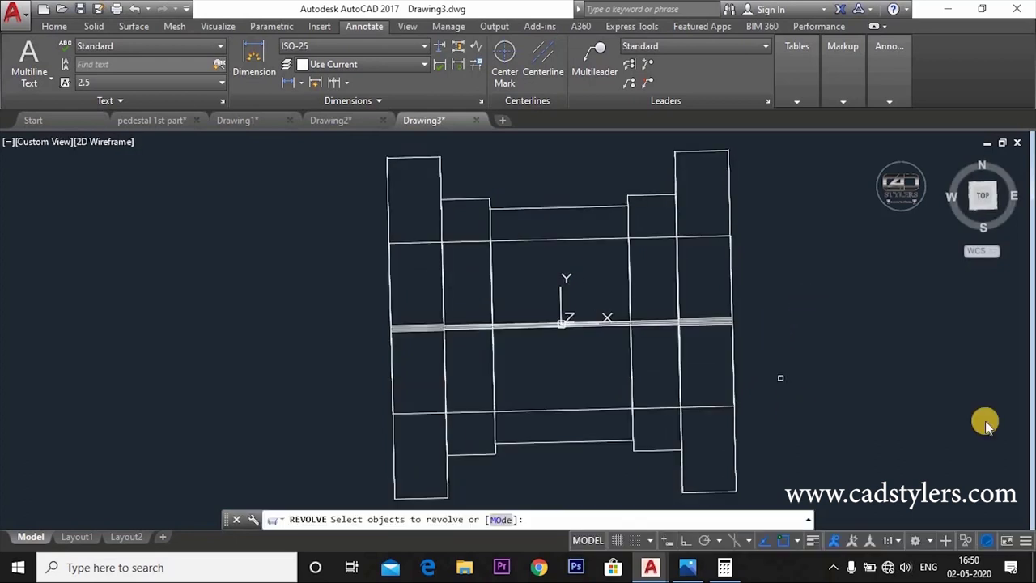
left_click(54, 25)
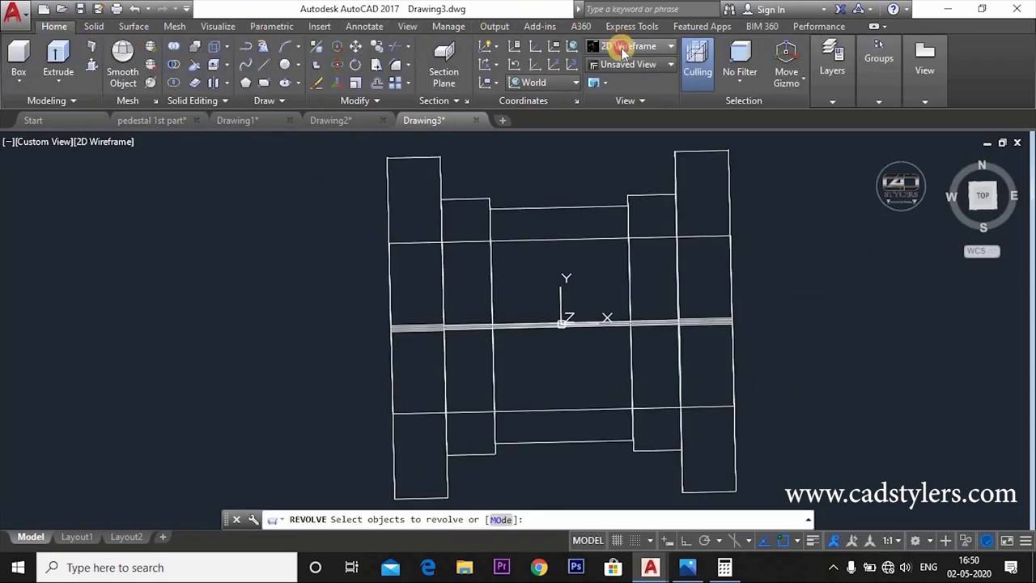
left_click(670, 46)
left_click(682, 74)
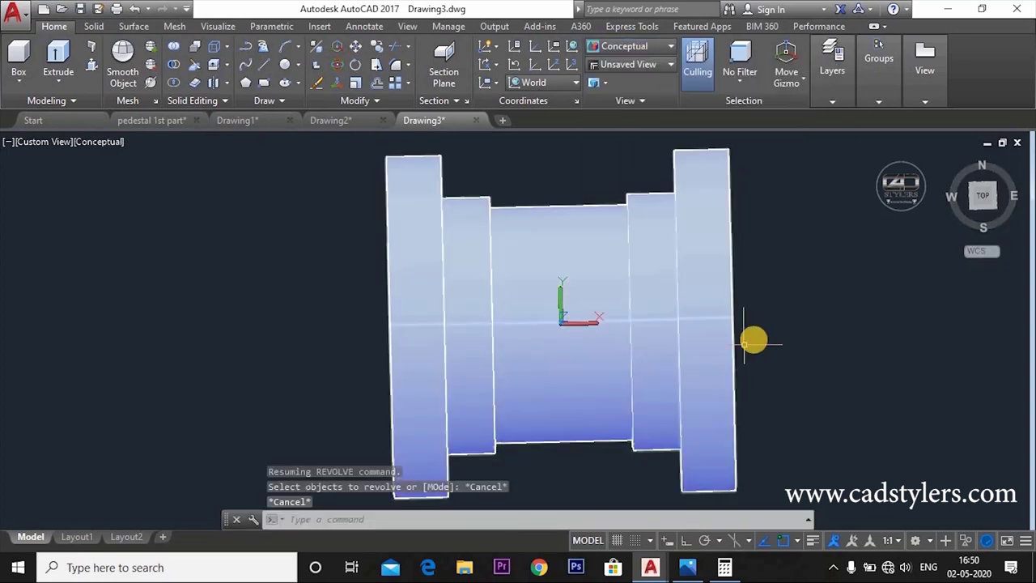
scroll(776, 355, "down", 4)
mouse_move(776, 355)
middle_mouse_down("shift")
mouse_move(728, 319)
mouse_move(719, 238)
mouse_move(756, 291)
mouse_move(742, 318)
middle_mouse_up("shift")
key("Escape")
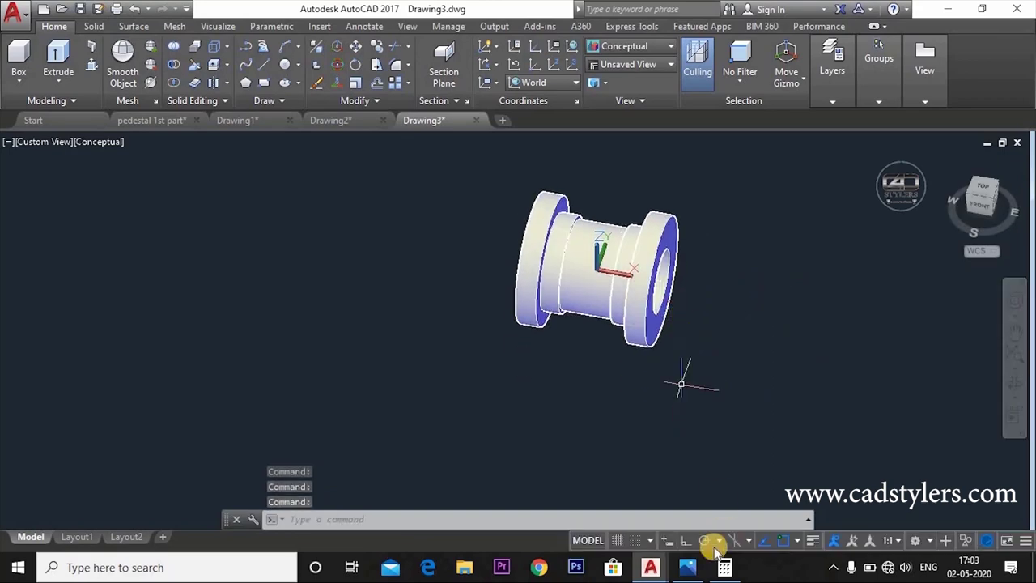
Compare the brasses dimension sheet's Ø8 hole against the bush, then minimize Photos
left_click(687, 566)
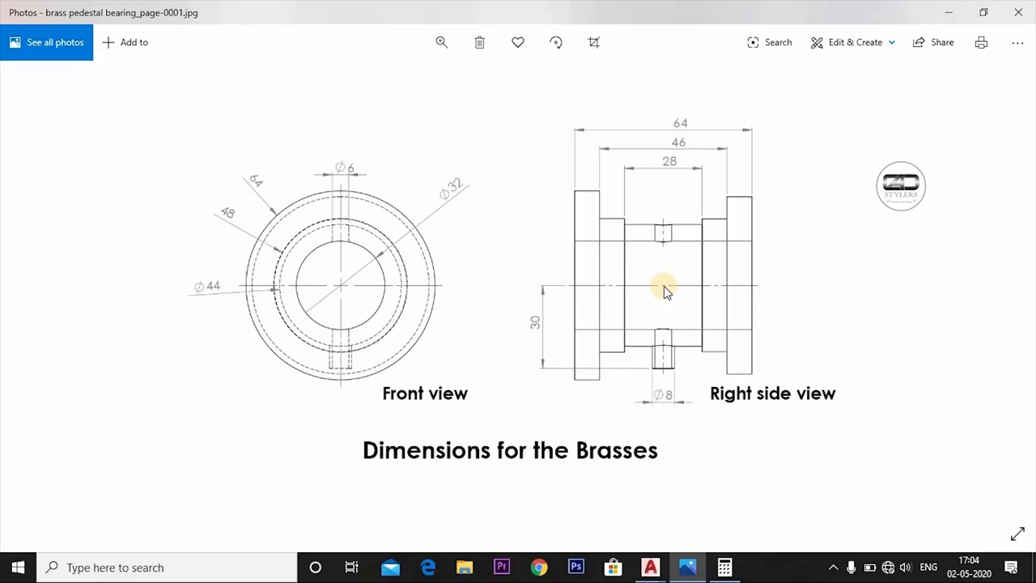
key("alt+Tab")
mouse_move(689, 343)
middle_mouse_down("shift")
mouse_move(708, 350)
mouse_move(688, 356)
middle_mouse_up("shift")
left_click(673, 566)
left_click(949, 12)
middle_click_drag(721, 253, 740, 407, "shift")
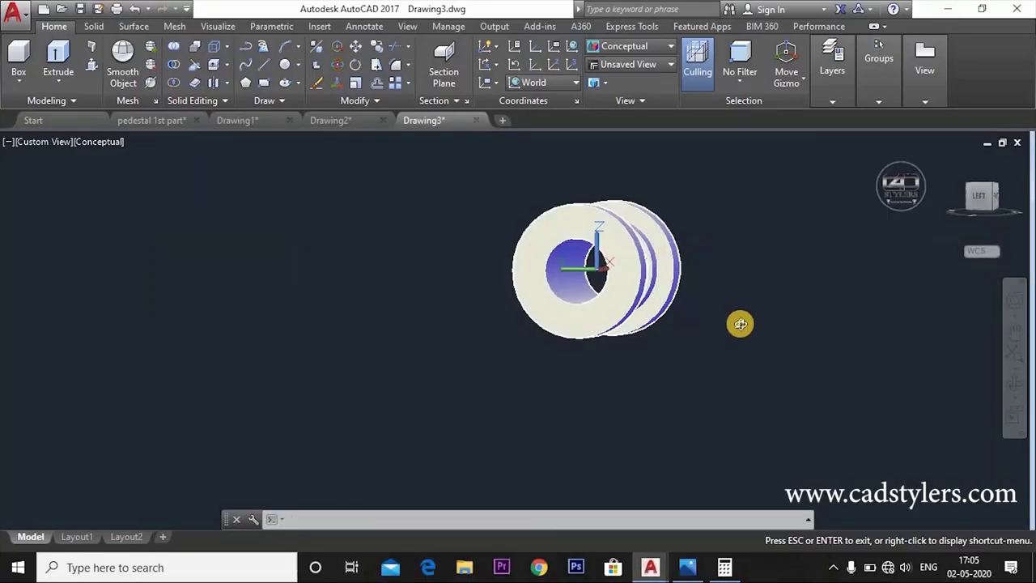
left_click(983, 194)
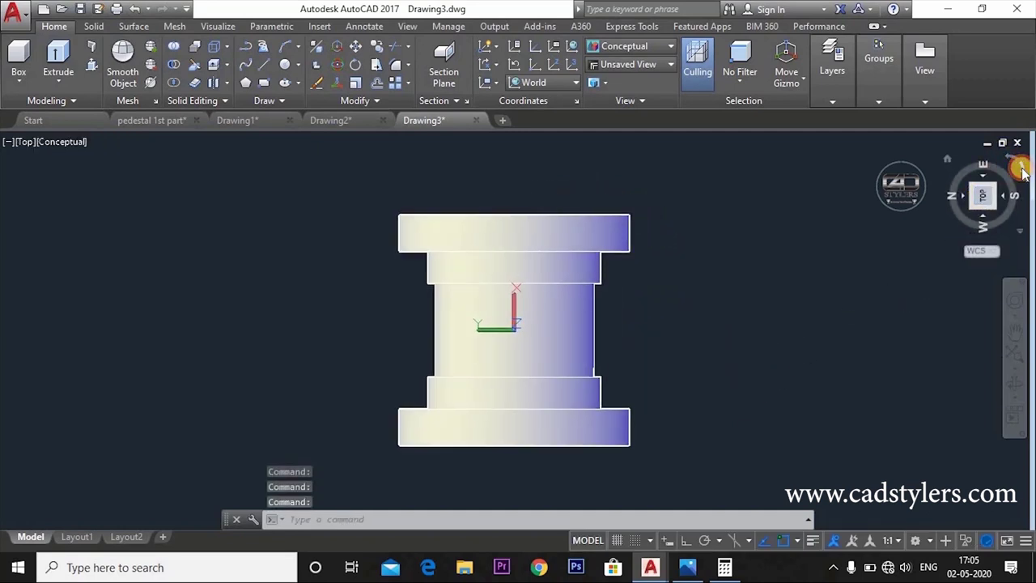
left_click(1021, 168)
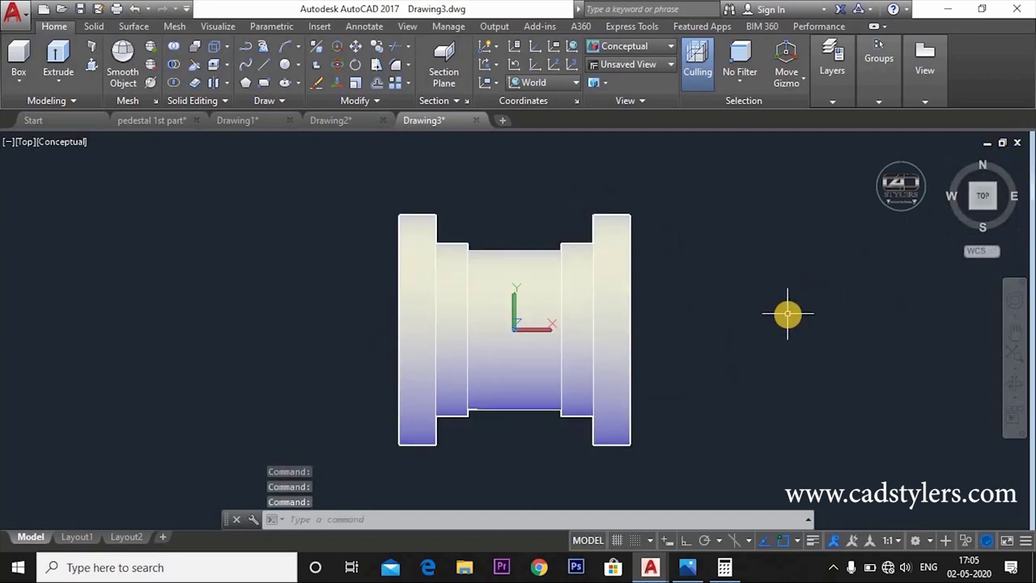
mouse_move(652, 397)
middle_mouse_down("shift")
mouse_move(584, 346)
mouse_move(561, 351)
middle_mouse_up("shift")
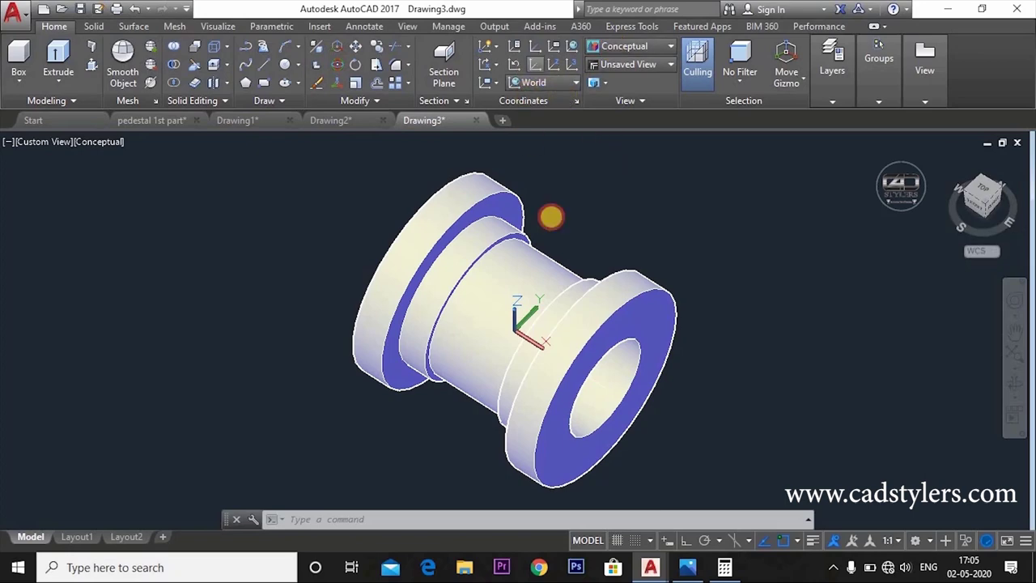
Move the UCS origin to 0,0,-30 with Ortho on, then view the bush from Bottom
left_click(518, 324)
key("F8")
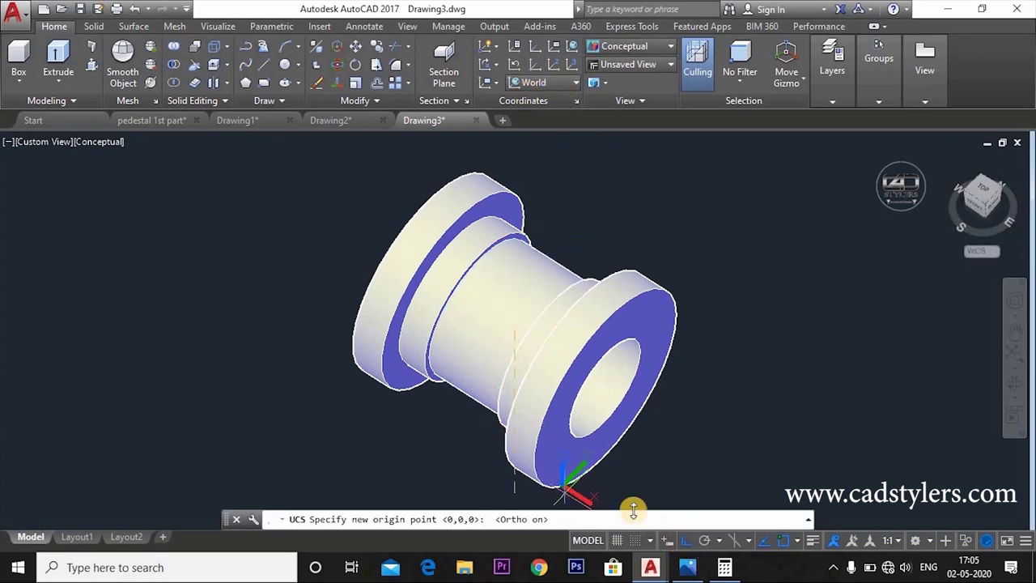
mouse_move(494, 418)
middle_mouse_down("shift")
mouse_move(553, 451)
mouse_move(647, 320)
mouse_move(634, 450)
middle_mouse_up("shift")
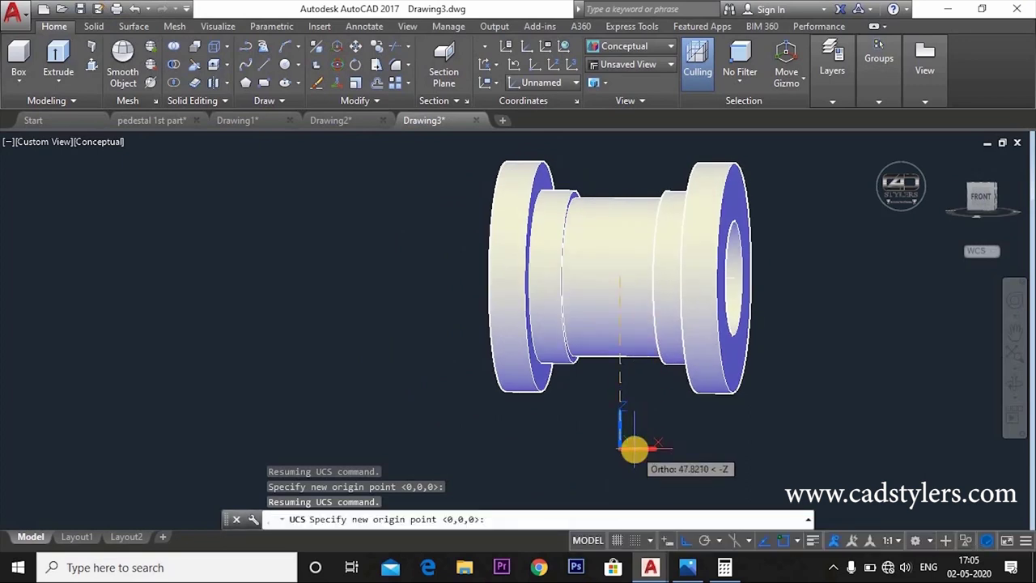
type("0,0,-30")
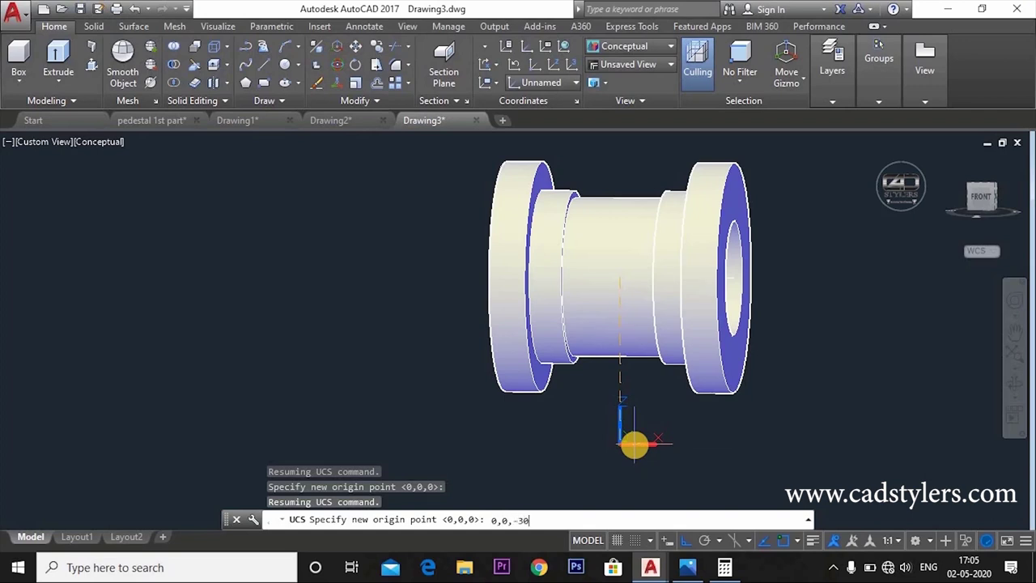
key("Return")
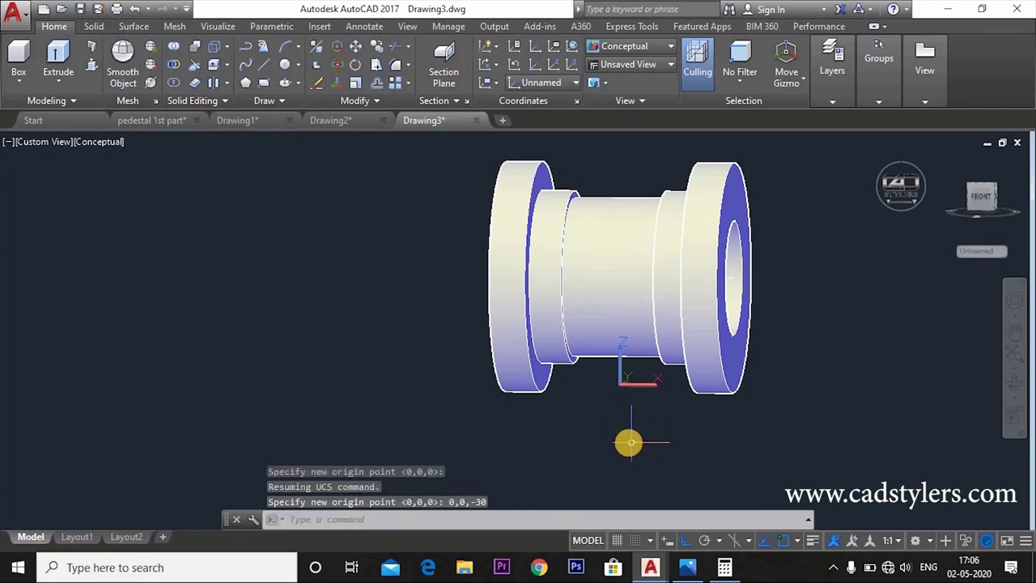
mouse_move(746, 400)
middle_mouse_down("shift")
mouse_move(789, 314)
mouse_move(798, 208)
middle_mouse_up("shift")
left_click(983, 194)
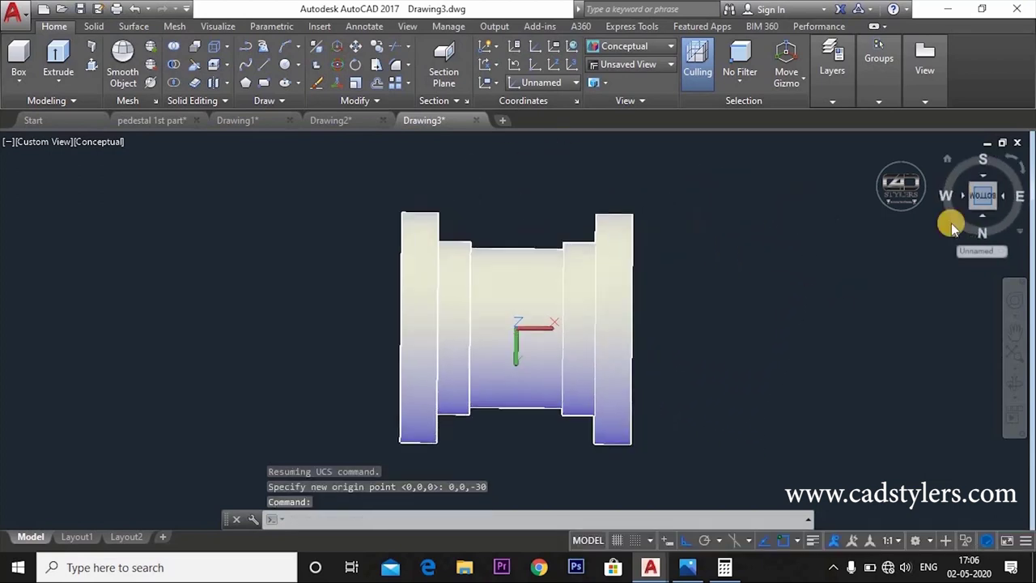
Align the UCS to the view and draw radius 3 and radius 4 circles centred at 0,0
left_click(490, 83)
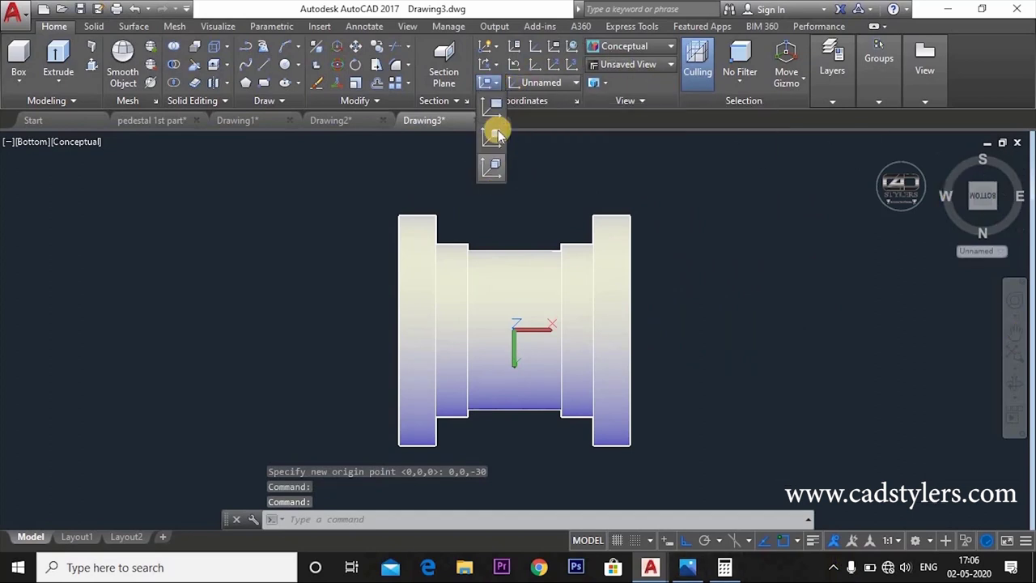
left_click(493, 135)
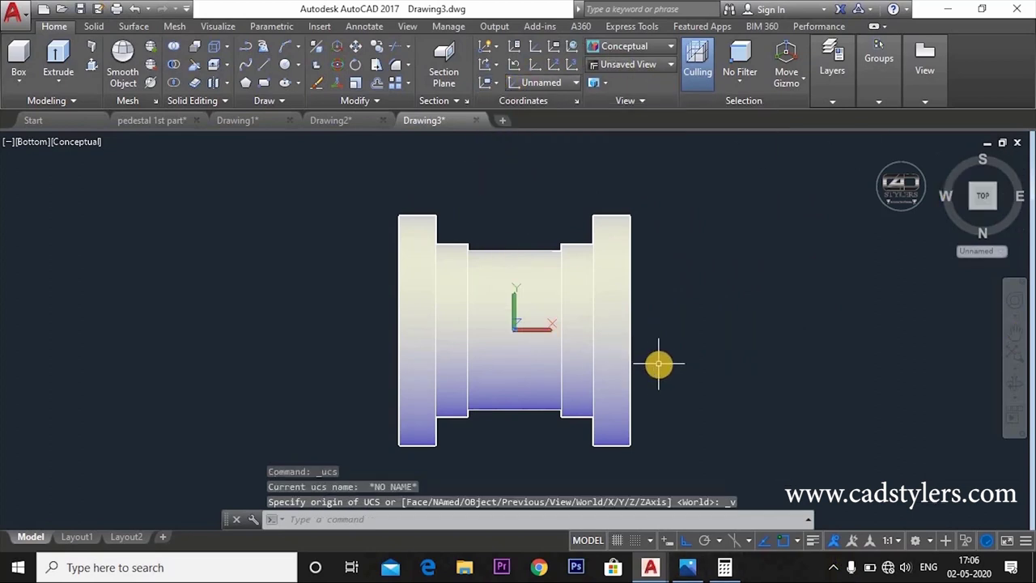
type("c")
key("Return")
type("0")
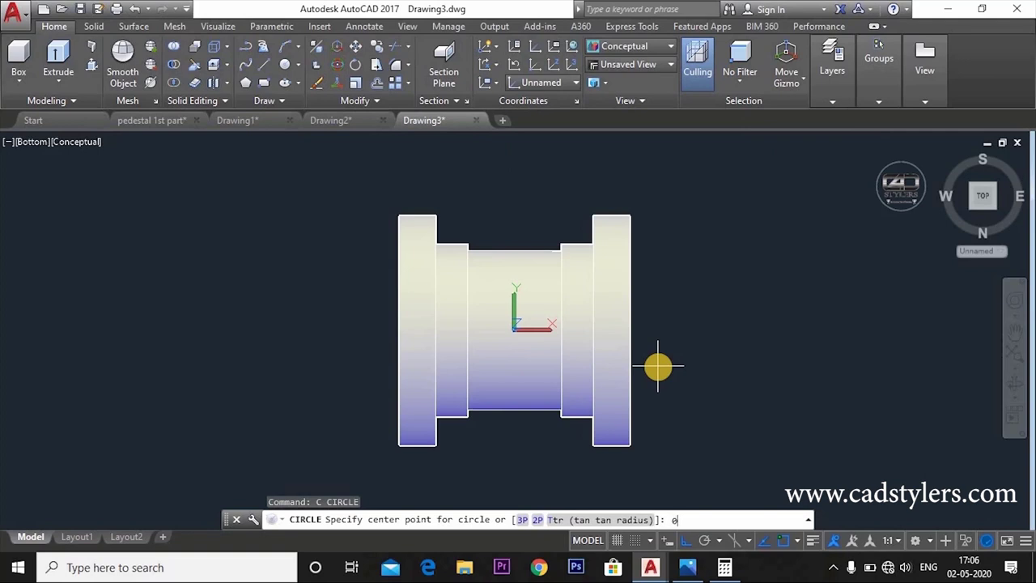
key("Return")
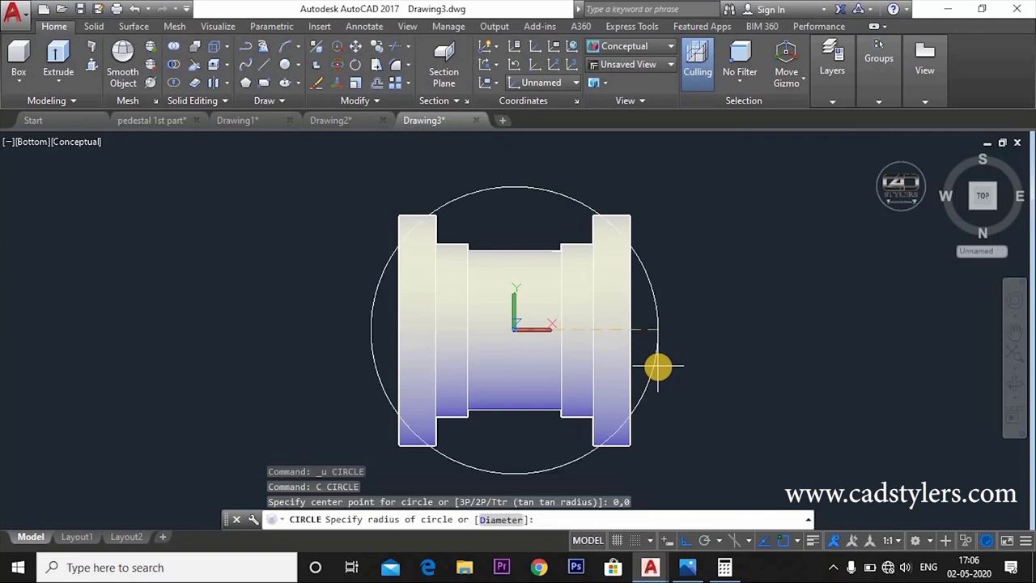
type("3")
key("Return")
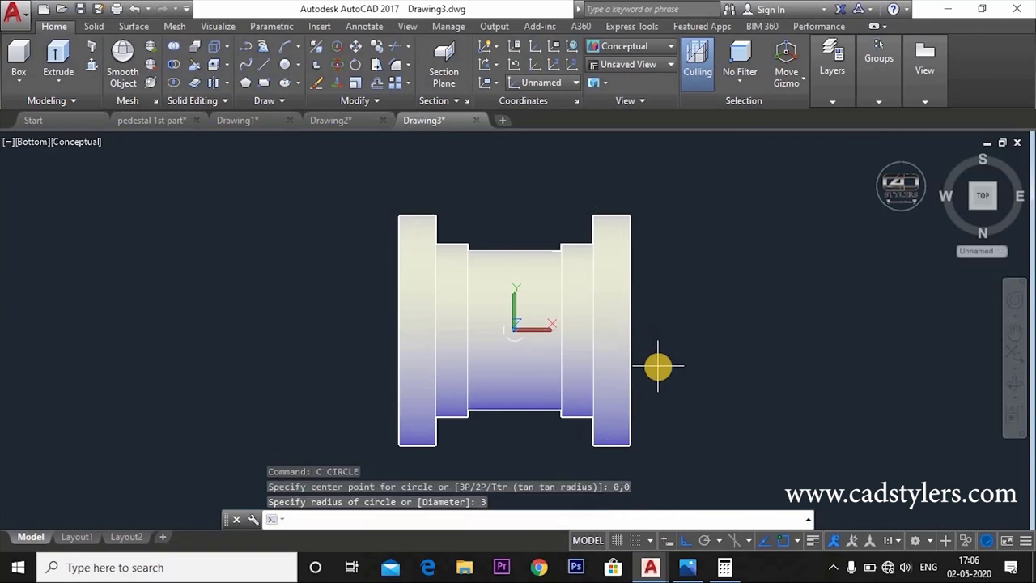
key("Return")
type("@0,0")
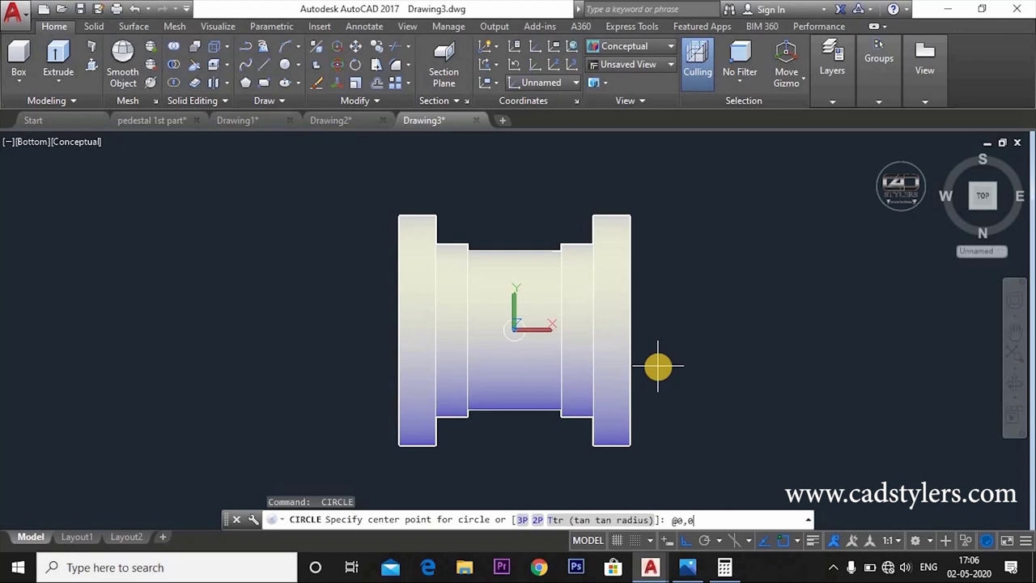
key("Return")
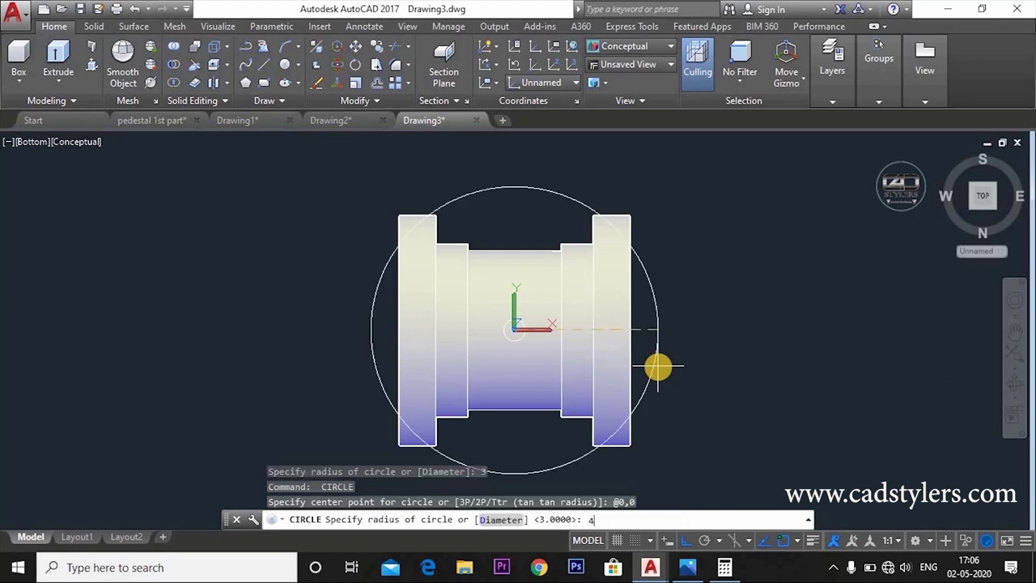
key("Return")
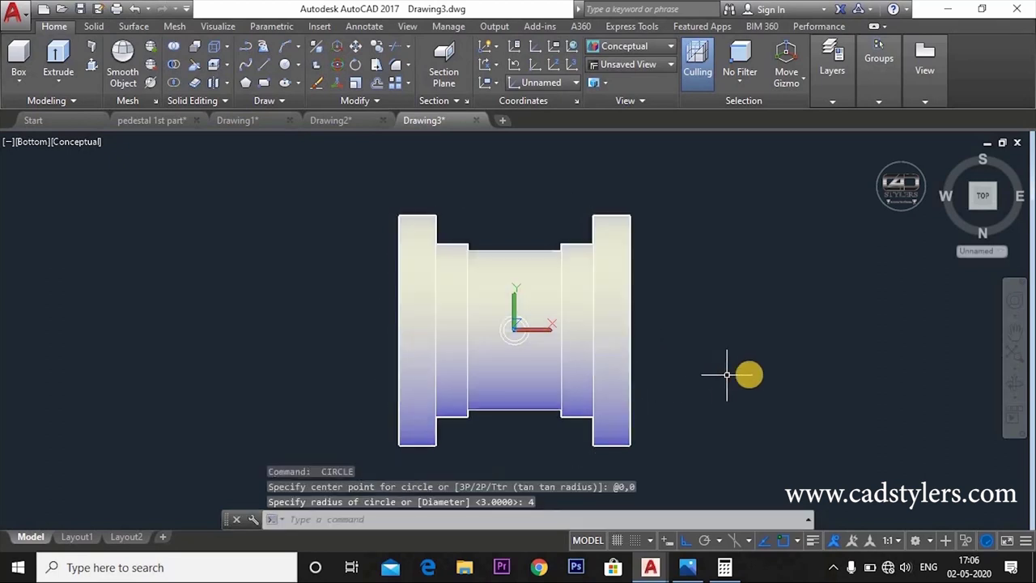
Press-pull the circle region into a short cylinder on the bushing
mouse_move(732, 376)
middle_mouse_down("shift")
mouse_move(656, 423)
mouse_move(661, 409)
middle_mouse_up("shift")
scroll(663, 426, "up", 5)
type("pre")
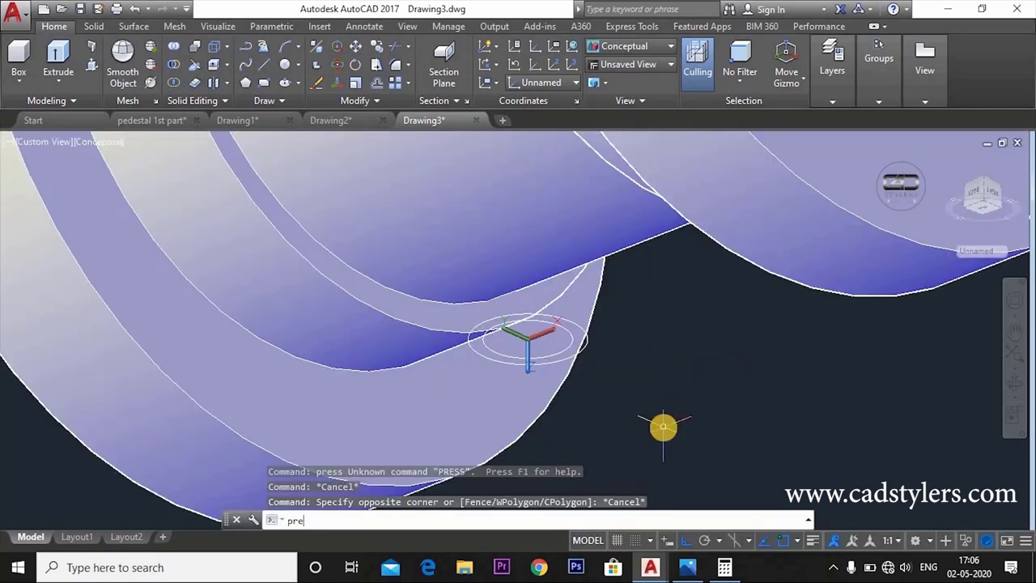
type("pull")
key("Return")
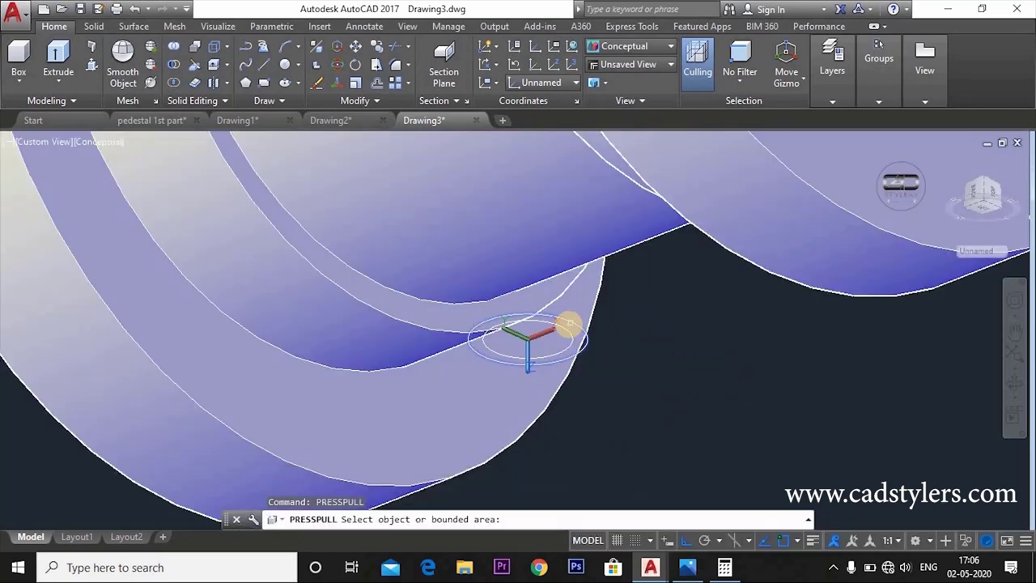
left_click(569, 325)
middle_click_drag(582, 351, 613, 451)
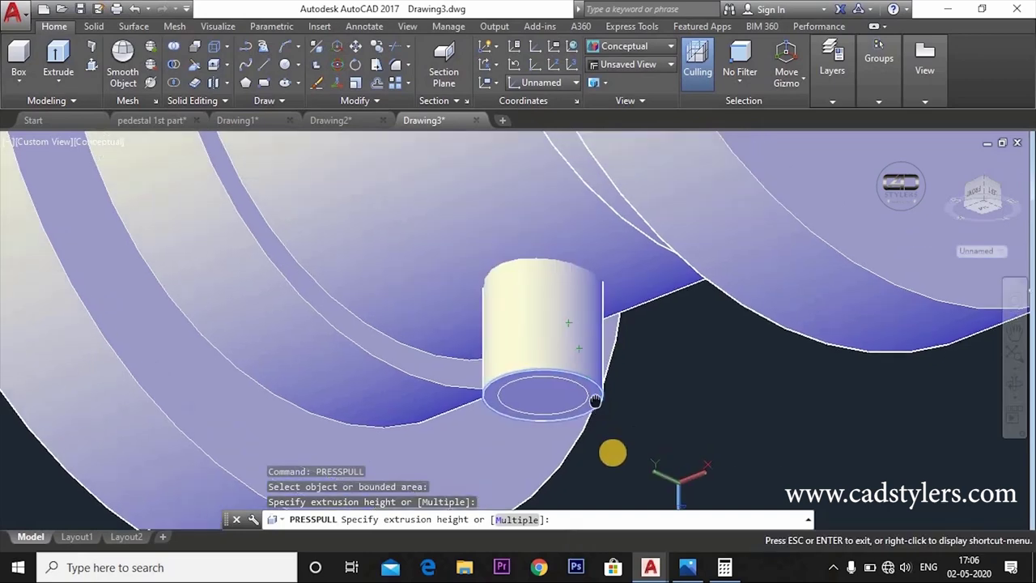
left_click(594, 296)
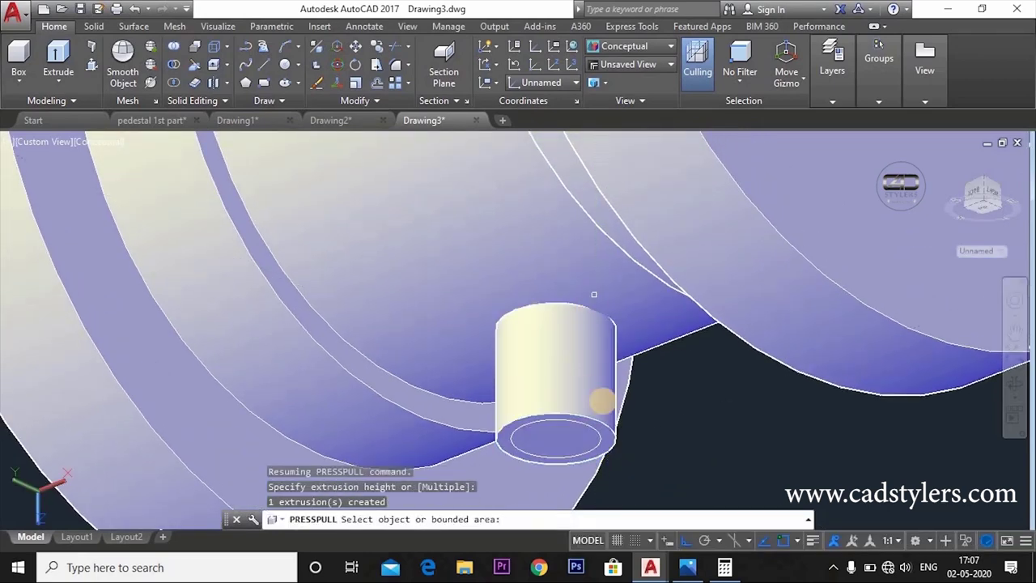
key("Return")
Press-pull the cylinder's end face upward into a tall thin shaft
left_click(597, 438)
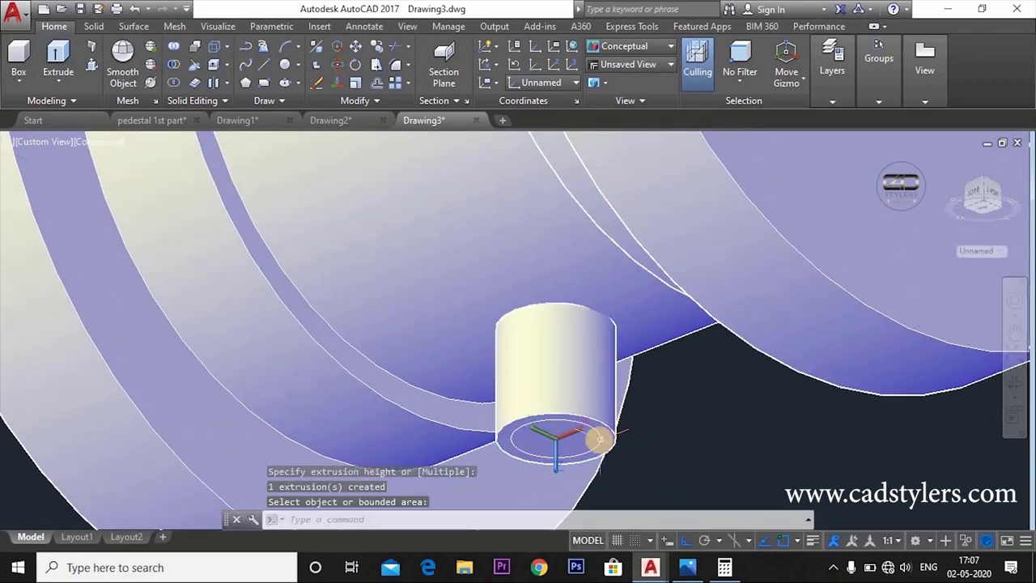
key("Return")
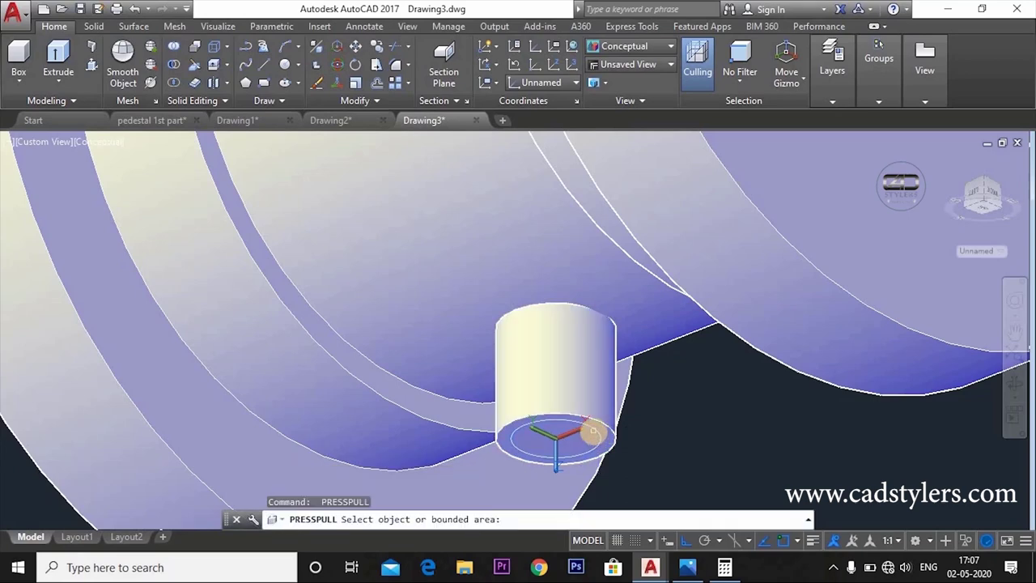
left_click(594, 433)
middle_click_drag(590, 472, 597, 457, "shift")
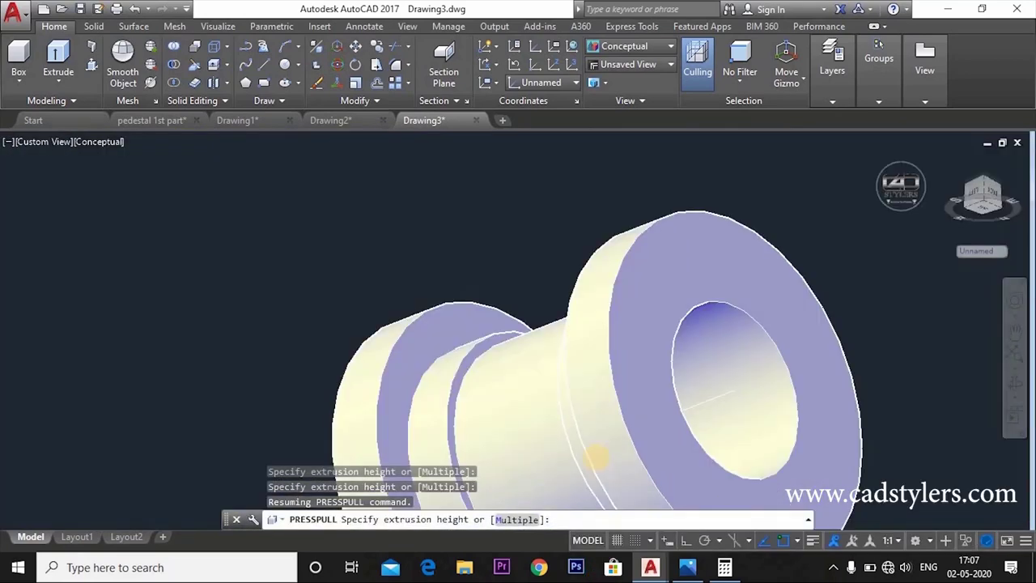
scroll(597, 457, "down", 4)
left_click(578, 340)
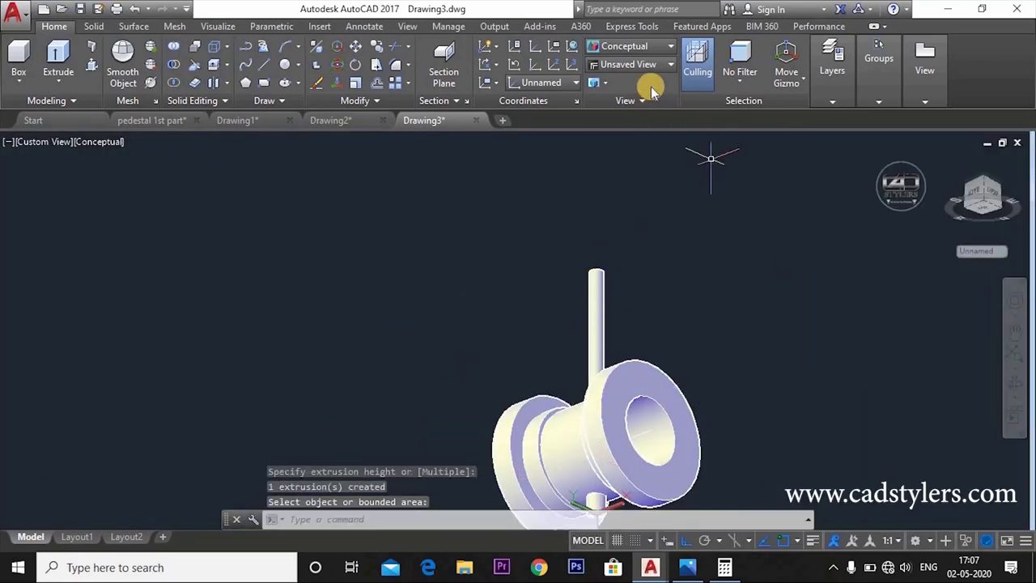
Subtract the tall shaft from the bushing body and short cylinder
type("su")
key("Return")
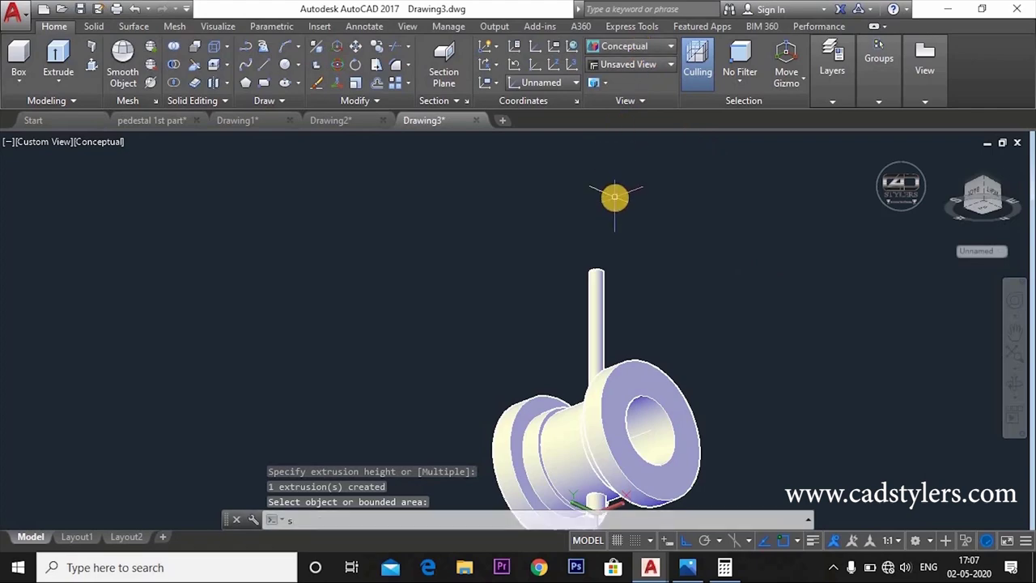
middle_click_drag(625, 426, 676, 328)
left_click(677, 327)
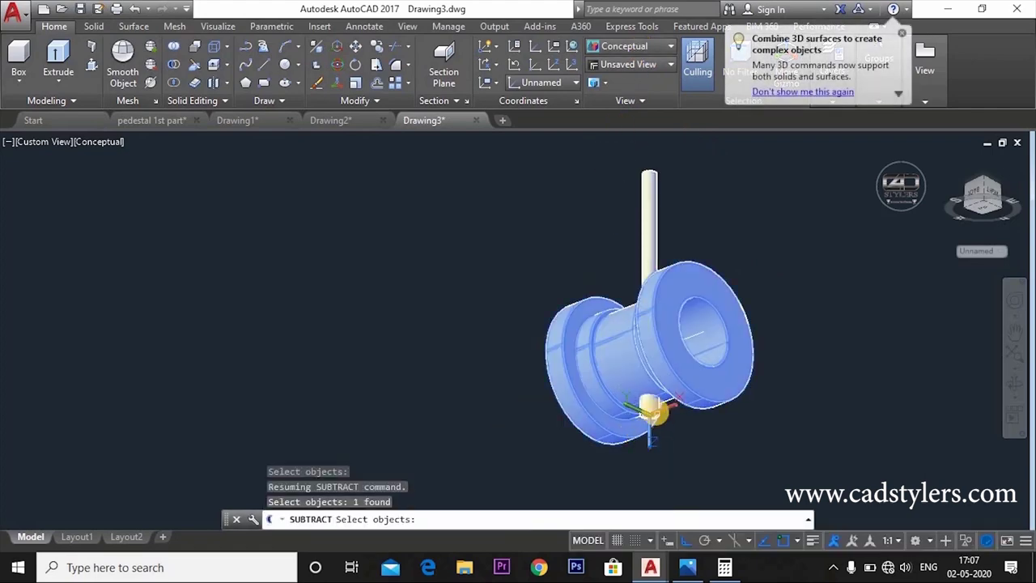
left_click(647, 411)
key("Return")
scroll(639, 420, "up", 3)
scroll(655, 243, "down", 1)
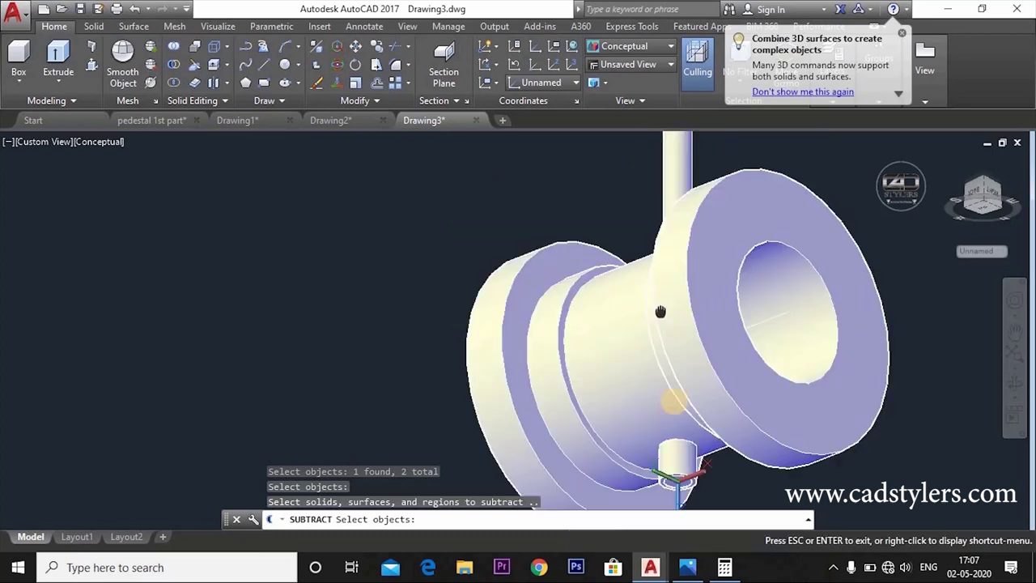
middle_click_drag(659, 310, 675, 248)
left_click(688, 221)
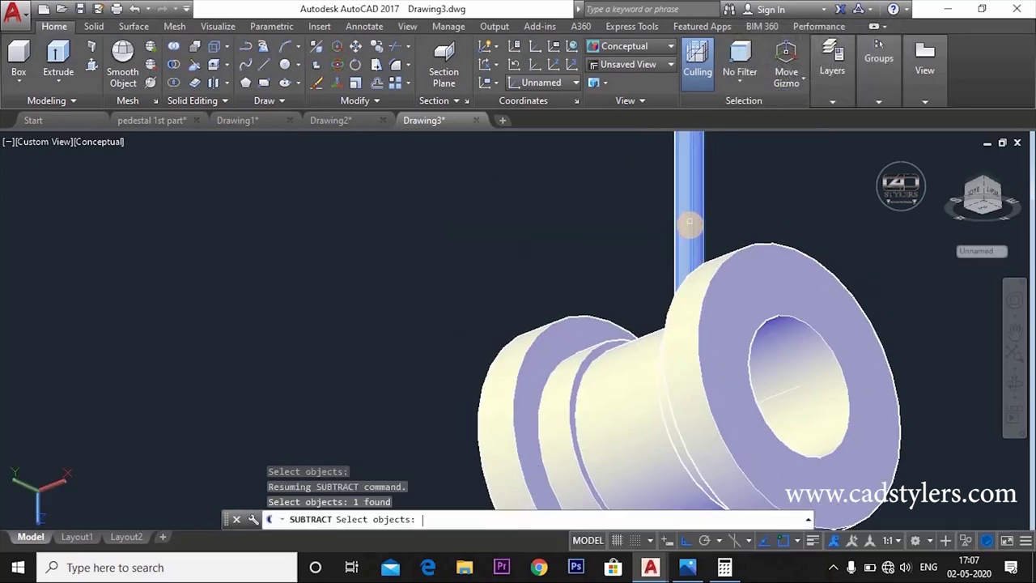
key("Return")
Orbit the part to inspect the new hole and look down the bore
scroll(671, 266, "down", 3)
mouse_move(652, 404)
middle_mouse_down("shift")
mouse_move(729, 369)
mouse_move(745, 317)
mouse_move(769, 421)
mouse_move(804, 439)
middle_mouse_up("shift")
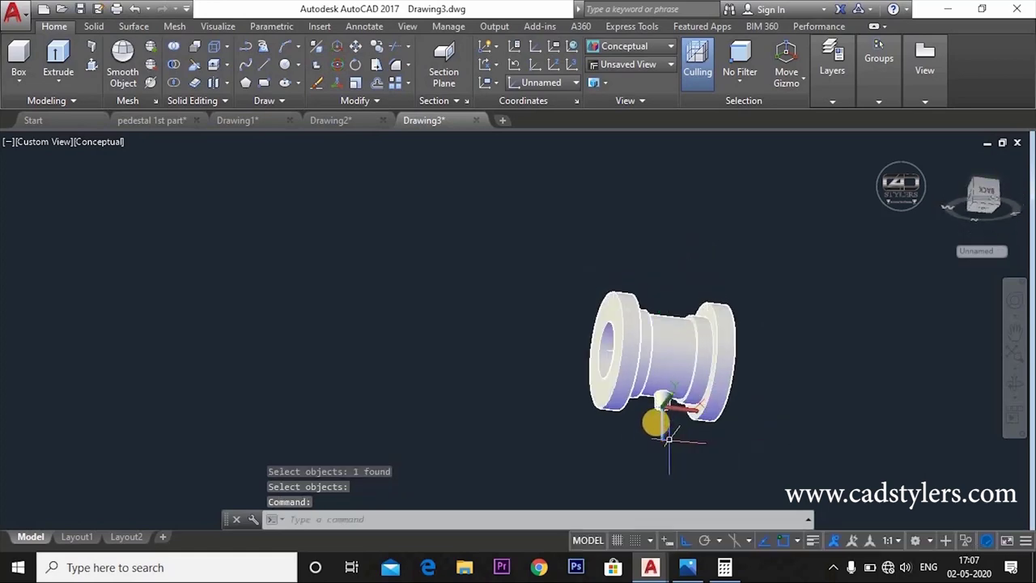
scroll(668, 439, "up", 3)
scroll(671, 393, "up", 3)
mouse_move(671, 369)
middle_mouse_down("shift")
mouse_move(677, 273)
mouse_move(666, 455)
mouse_move(705, 430)
mouse_move(621, 431)
mouse_move(610, 346)
middle_mouse_up("shift")
scroll(704, 430, "down", 2)
Begin a UNION on the part, cancel it, and orbit to show more of the left flange
type("unio")
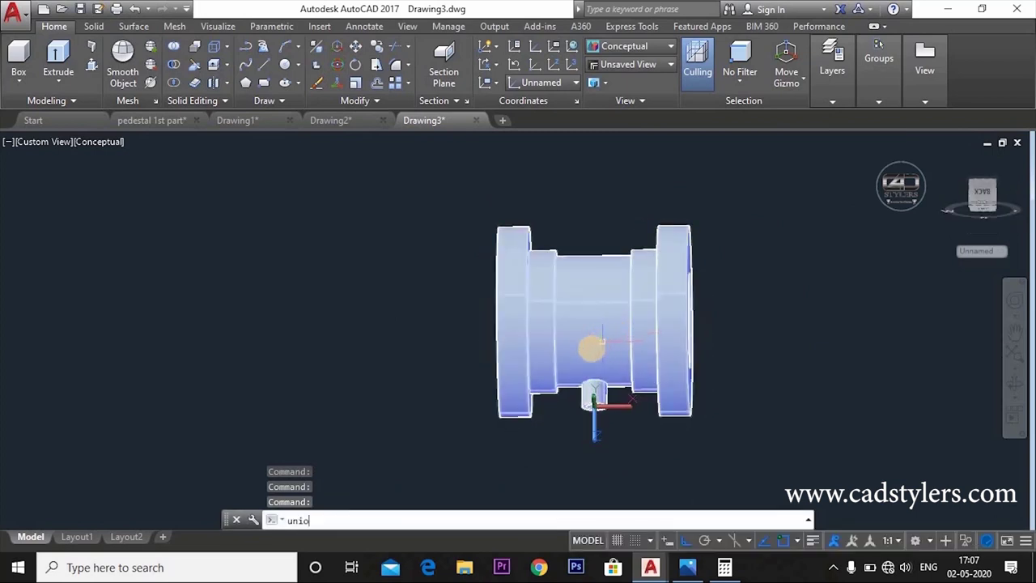
key("Return")
left_click(594, 330)
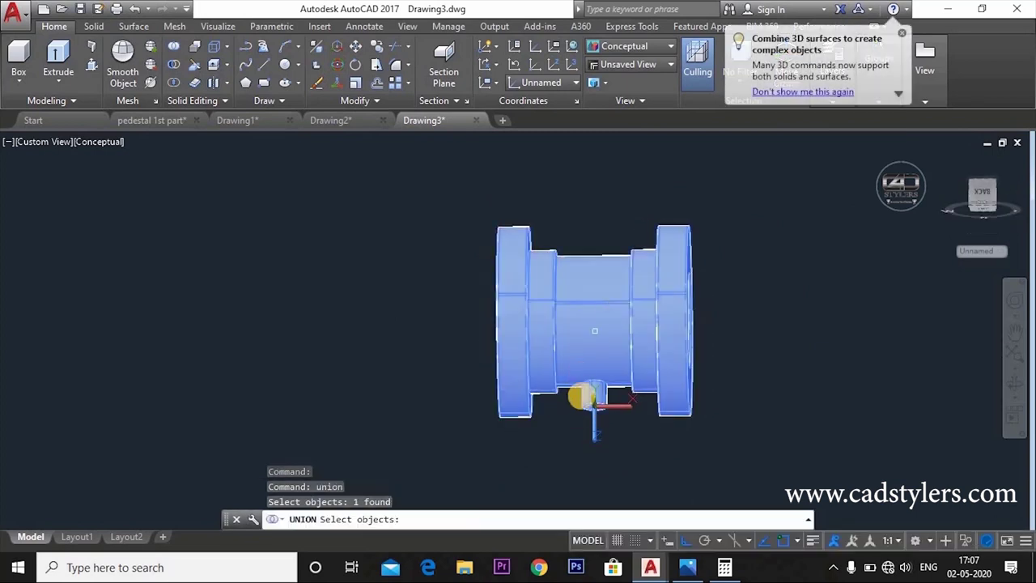
scroll(600, 399, "up", 3)
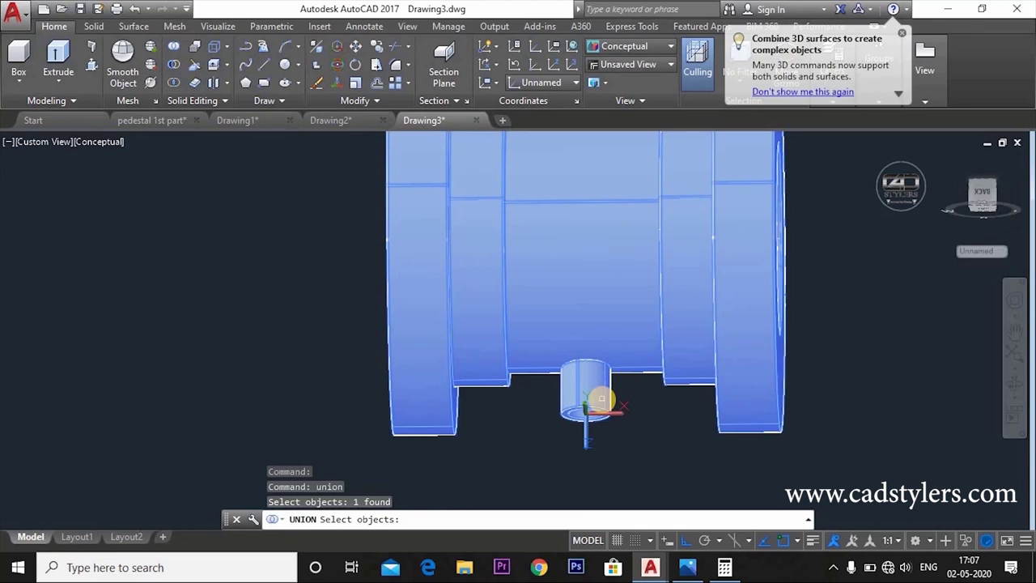
scroll(600, 399, "down", 3)
key("Escape")
middle_click_drag(765, 396, 775, 395, "shift")
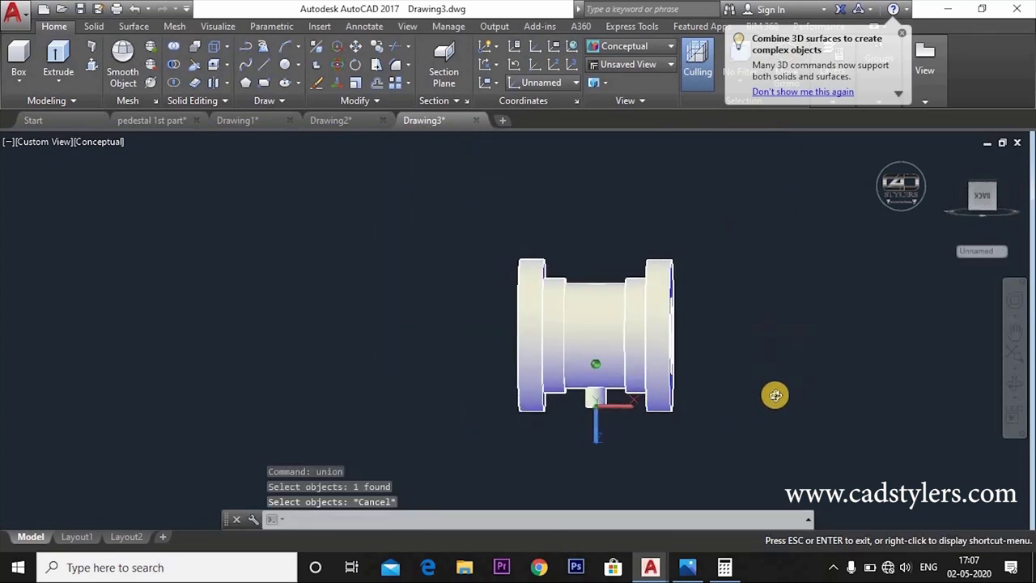
middle_click_drag(775, 395, 705, 365, "shift")
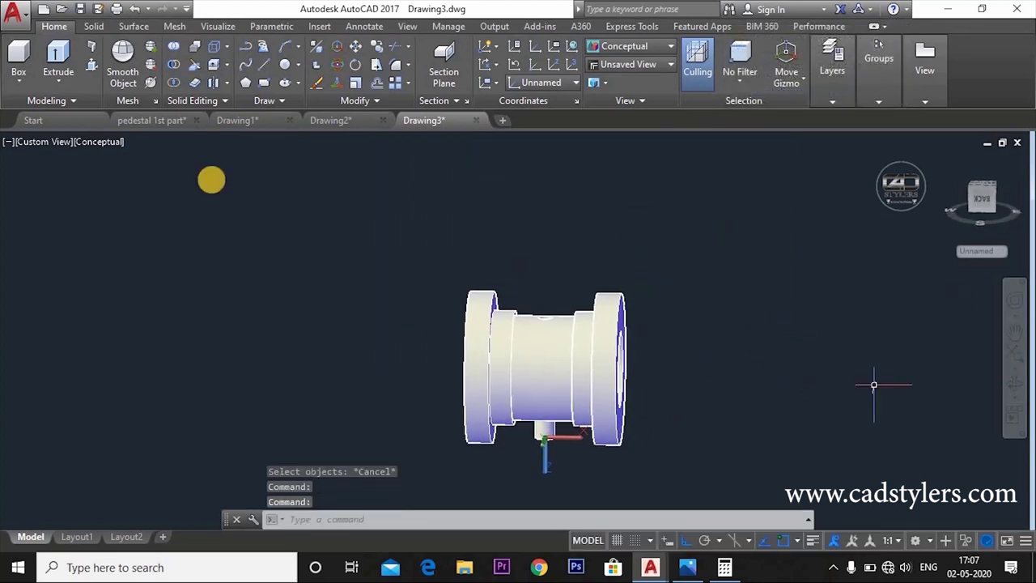
Start a new blank Drawing4 with the grid off and bring up the reference image
left_click(70, 122)
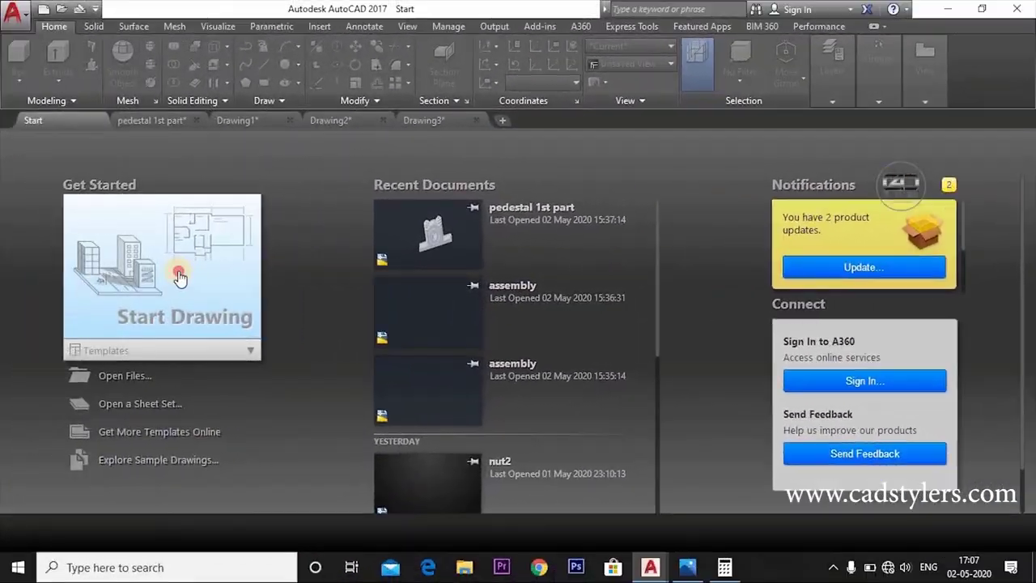
left_click(179, 277)
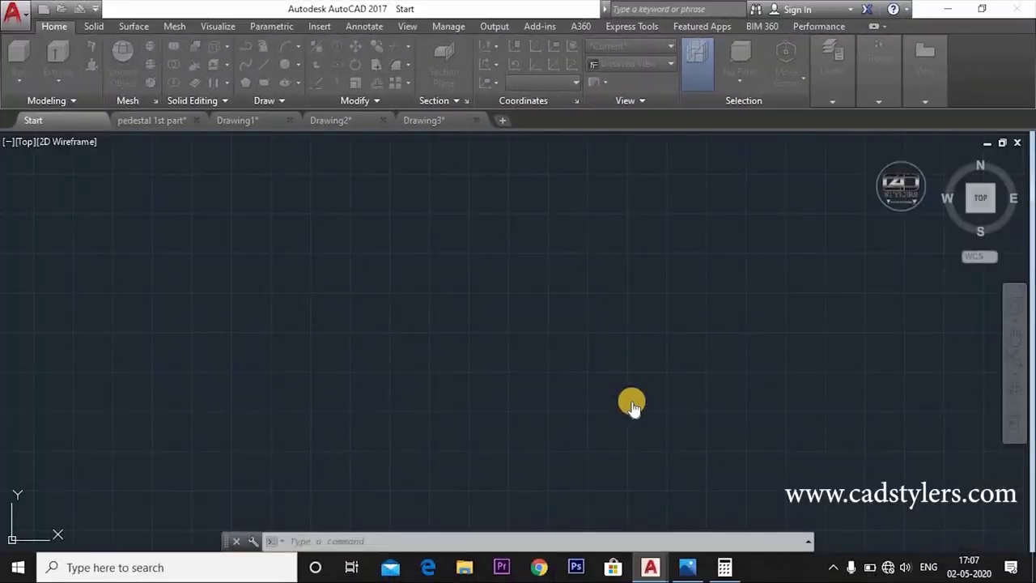
key("F7")
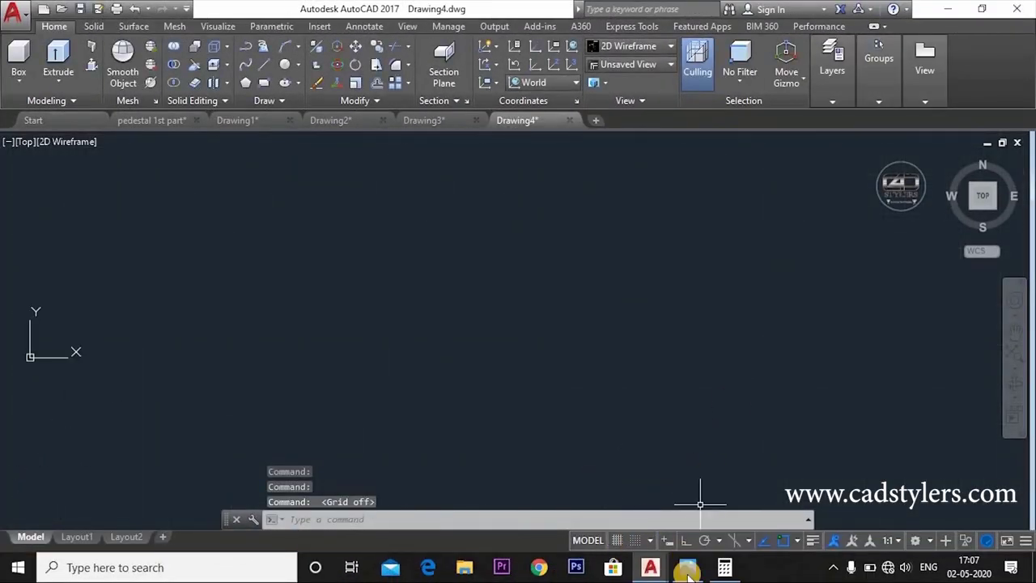
left_click(687, 566)
Advance Photos to the nuts and bolts sheet with bolt and lock nut dimensions
key("Right")
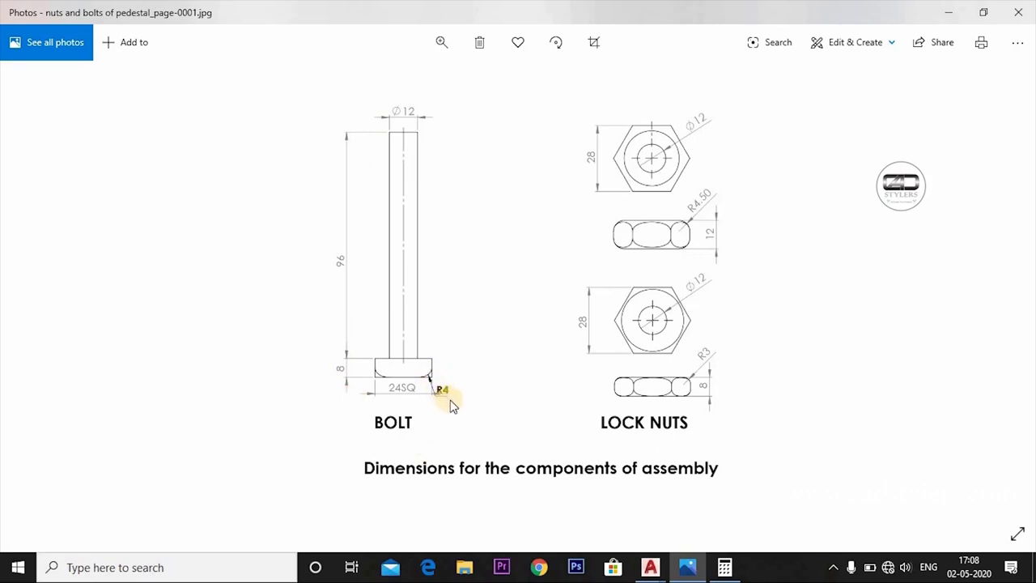
Draw a 24 by 24 rectangle from 12,12 to -12,-12 and centre it in view
left_click(650, 566)
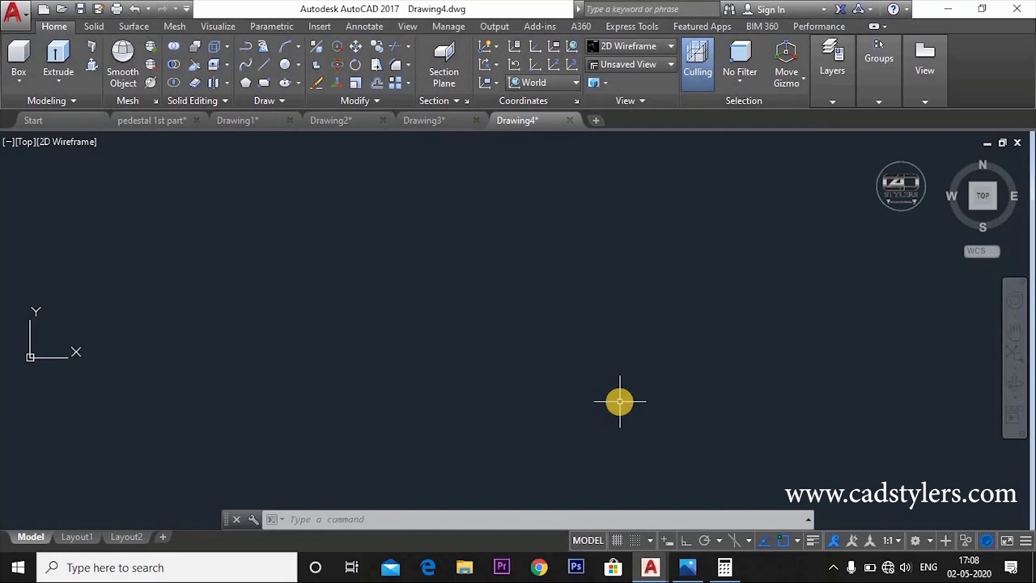
type("rec")
key("Return")
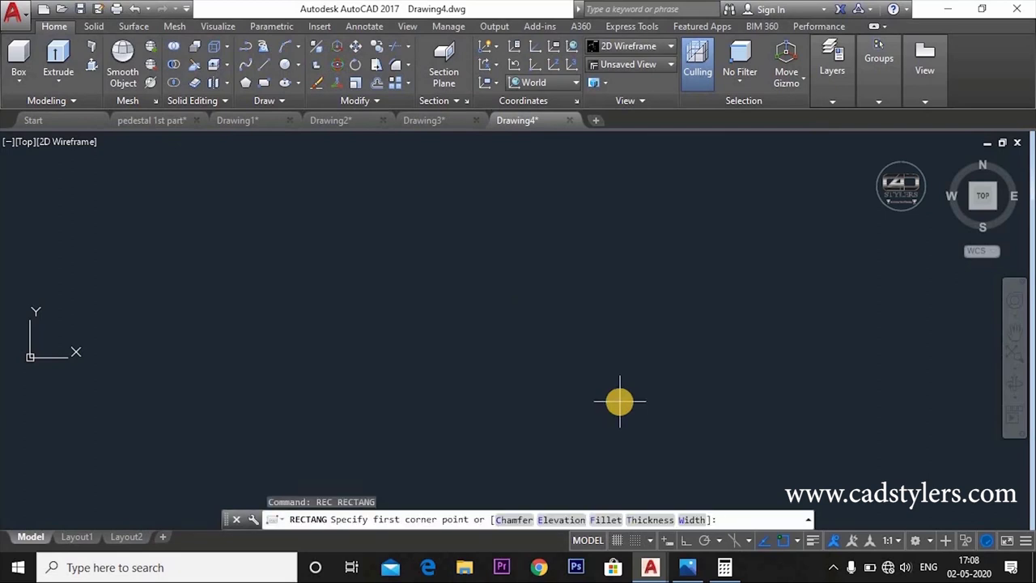
middle_click_drag(392, 356, 660, 341)
type("12,12")
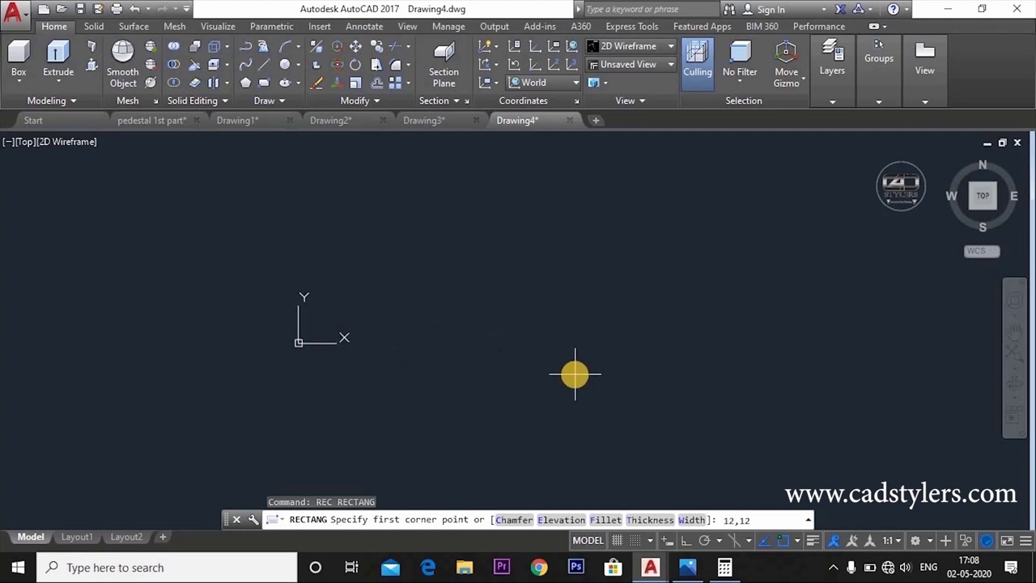
key("Return")
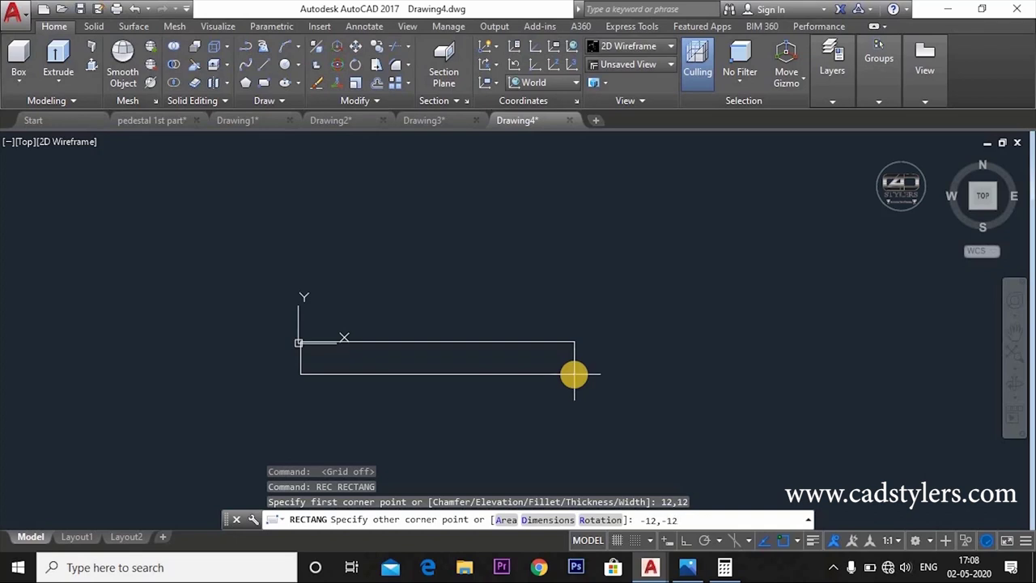
key("Return")
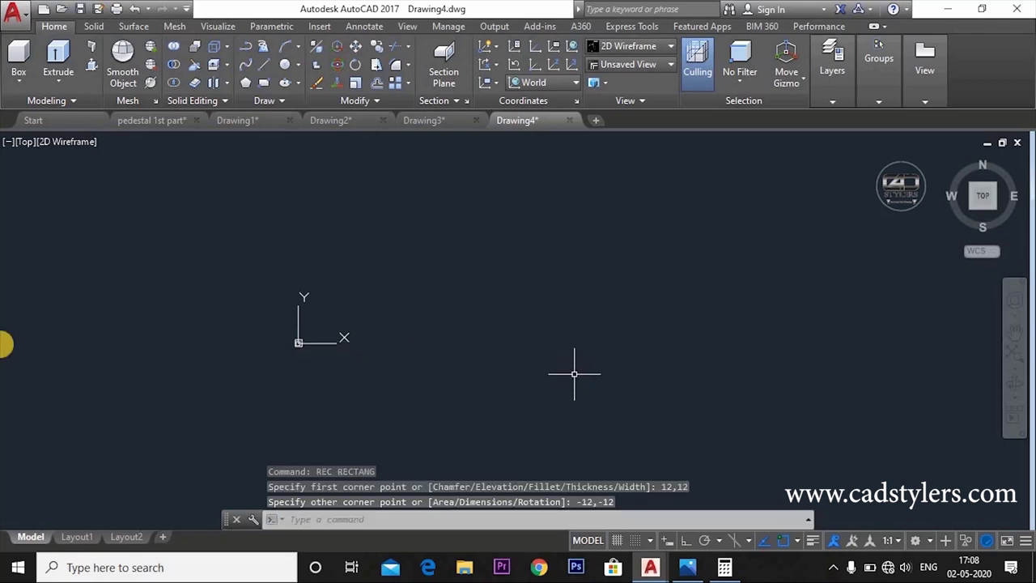
scroll(370, 331, "up", 5)
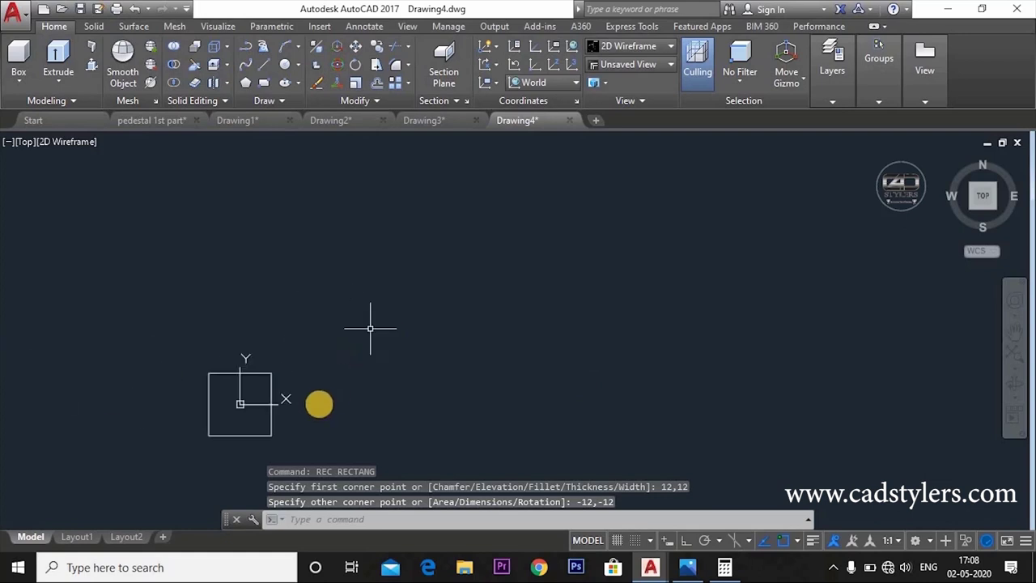
mouse_move(319, 405)
middle_mouse_down()
mouse_move(578, 370)
mouse_move(648, 386)
mouse_move(656, 407)
middle_mouse_up()
scroll(475, 377, "up", 4)
scroll(589, 373, "down", 4)
scroll(651, 384, "up", 4)
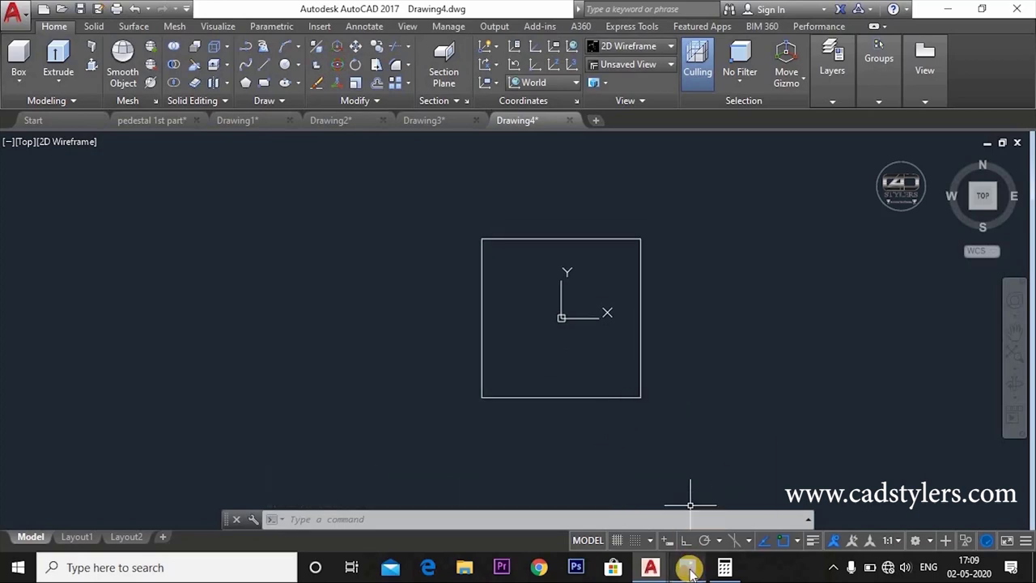
mouse_move(687, 567)
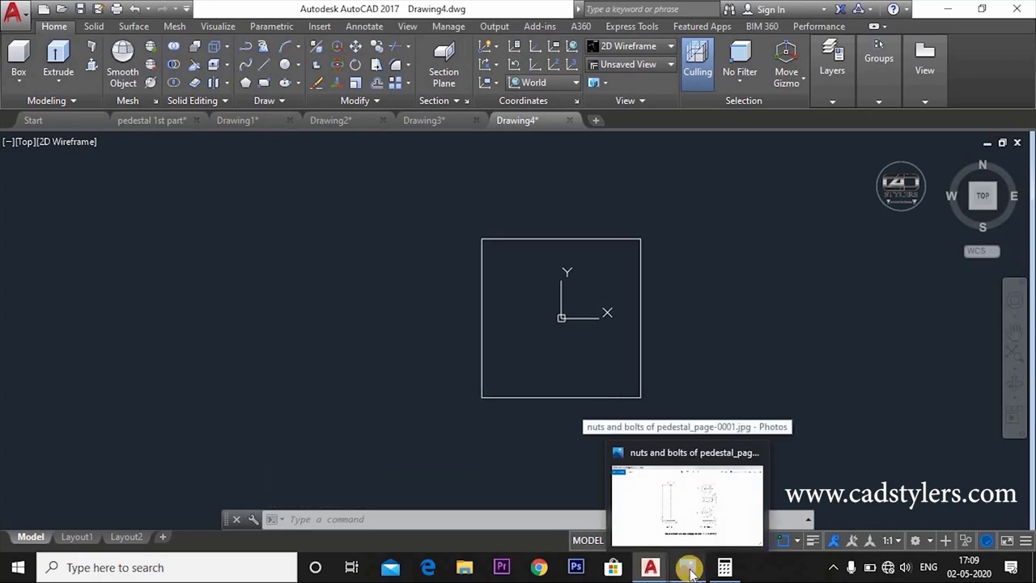
left_click(689, 569)
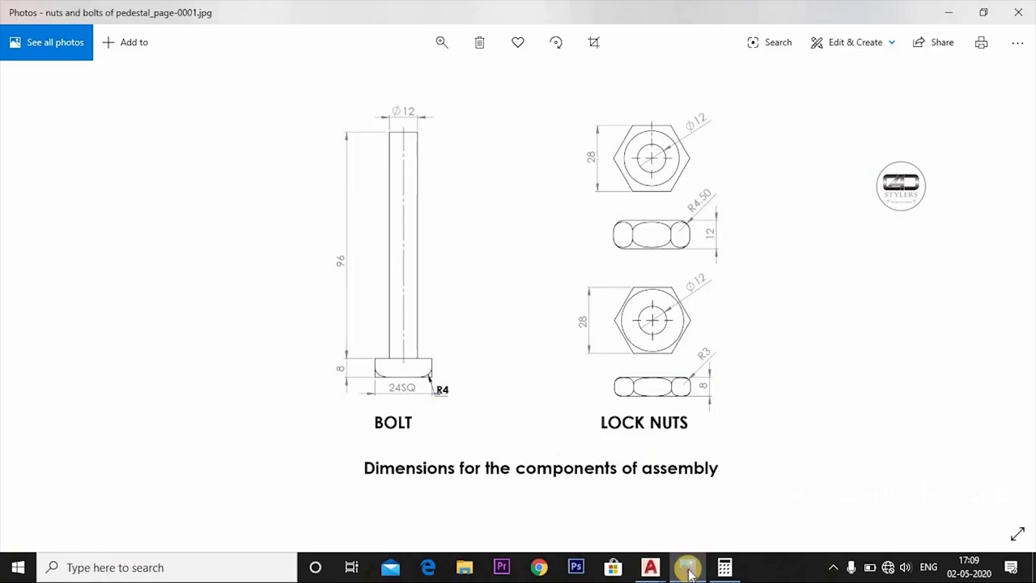
left_click(689, 569)
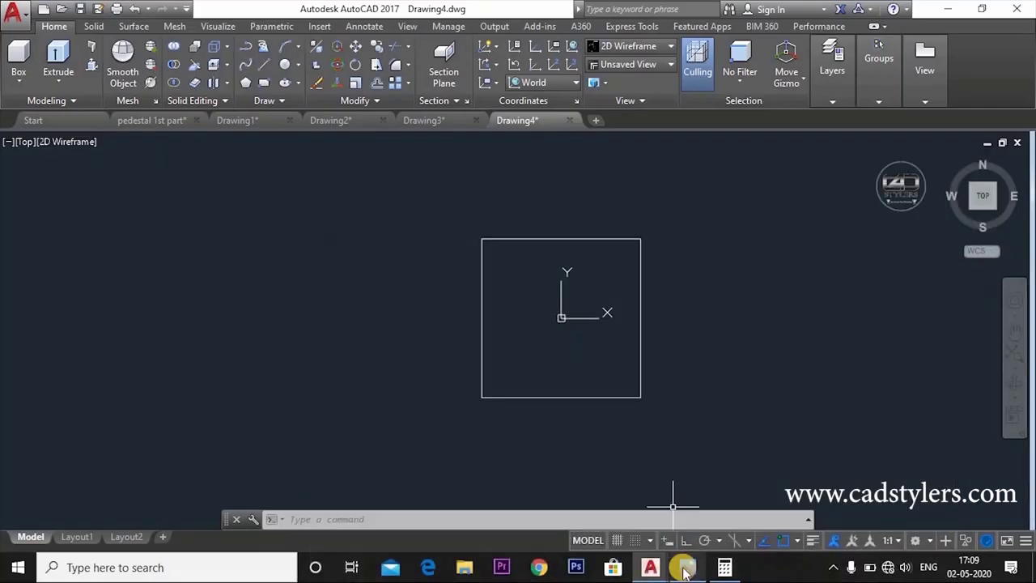
left_click(685, 572)
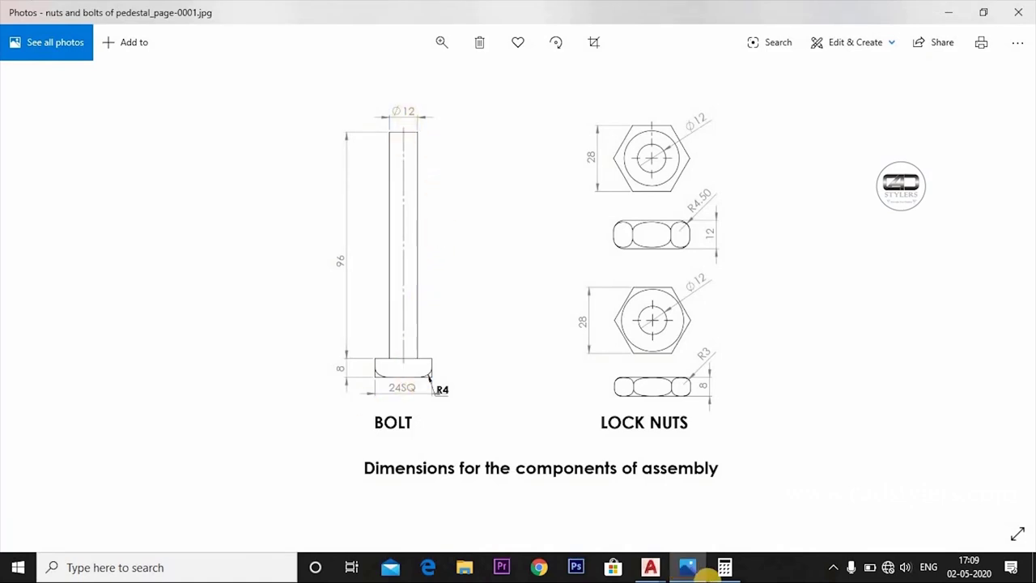
left_click(697, 569)
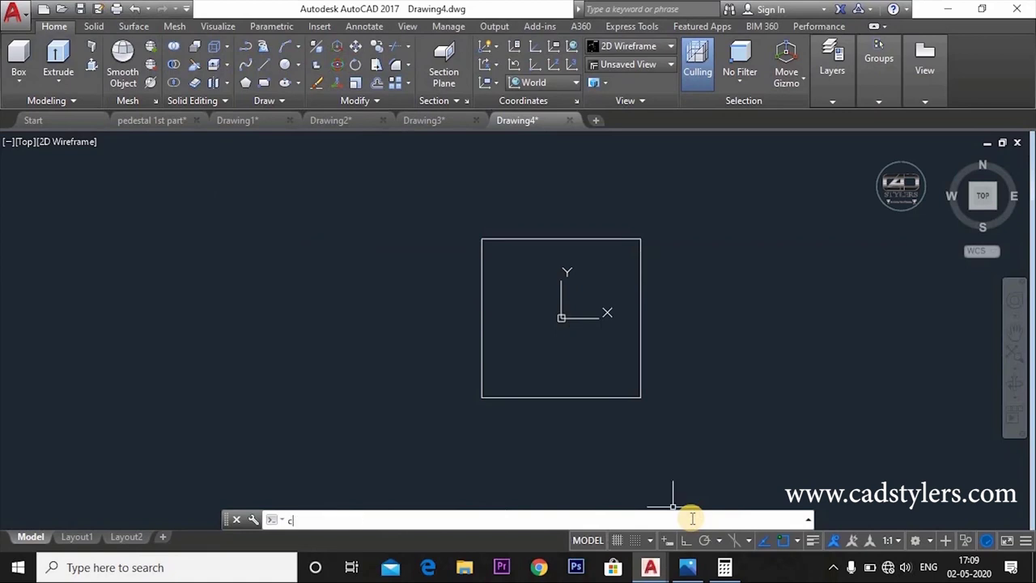
Draw a radius 6 circle centred at 0,0 and orbit to a tilted 3D view
key("Return")
type("0,0")
key("Return")
type("6")
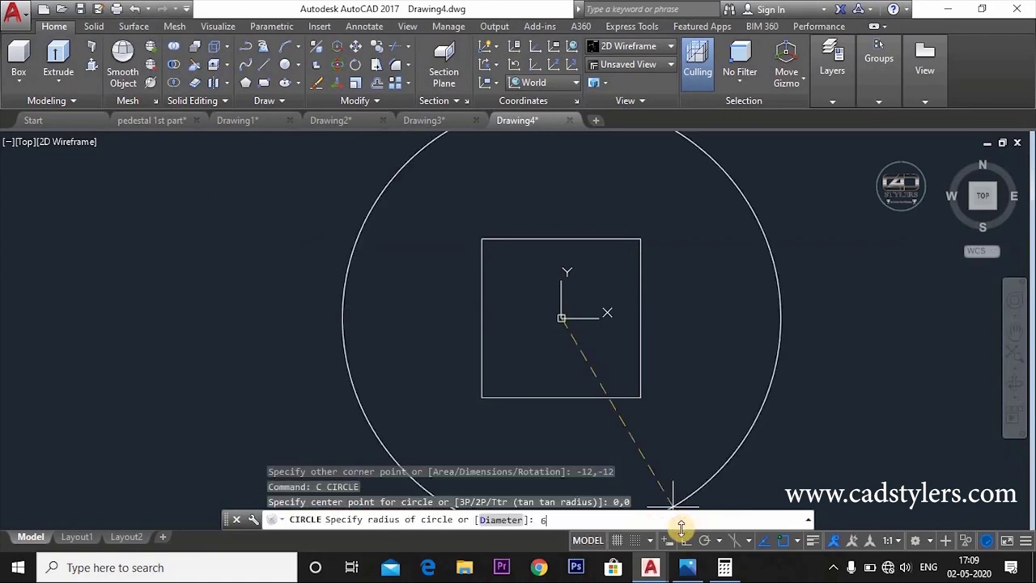
key("Return")
scroll(758, 411, "down", 3)
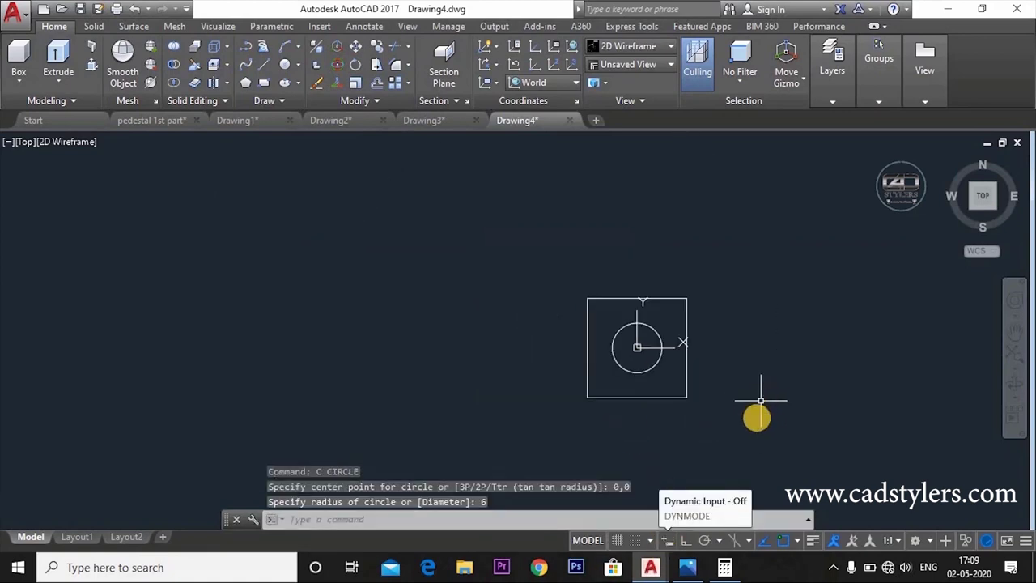
mouse_move(751, 411)
middle_mouse_down("shift")
mouse_move(736, 339)
mouse_move(728, 343)
middle_mouse_up("shift")
key("Escape")
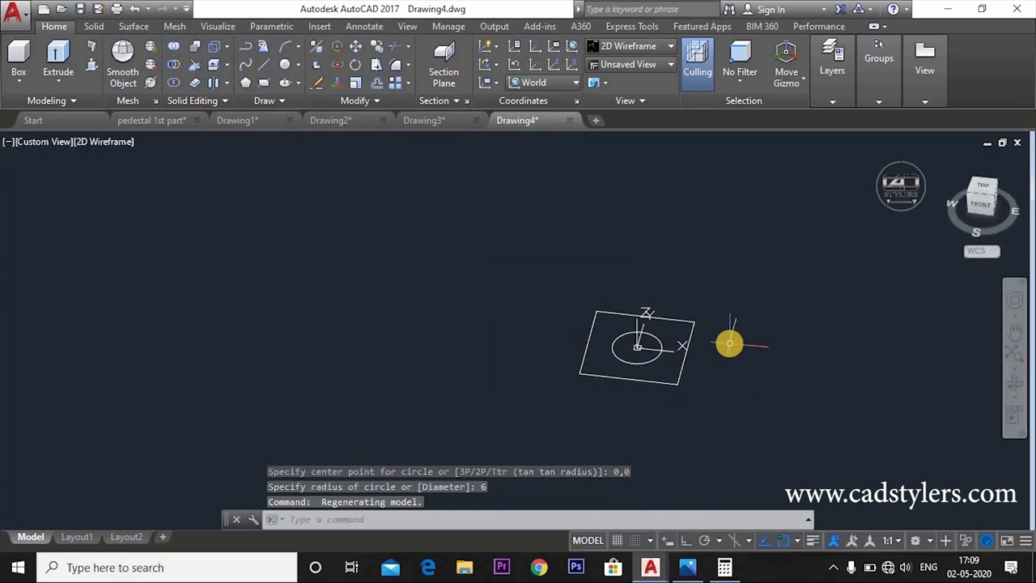
Press-pull the square 8 units down into the bolt head
type("presspull")
key("Return")
scroll(686, 359, "up", 3)
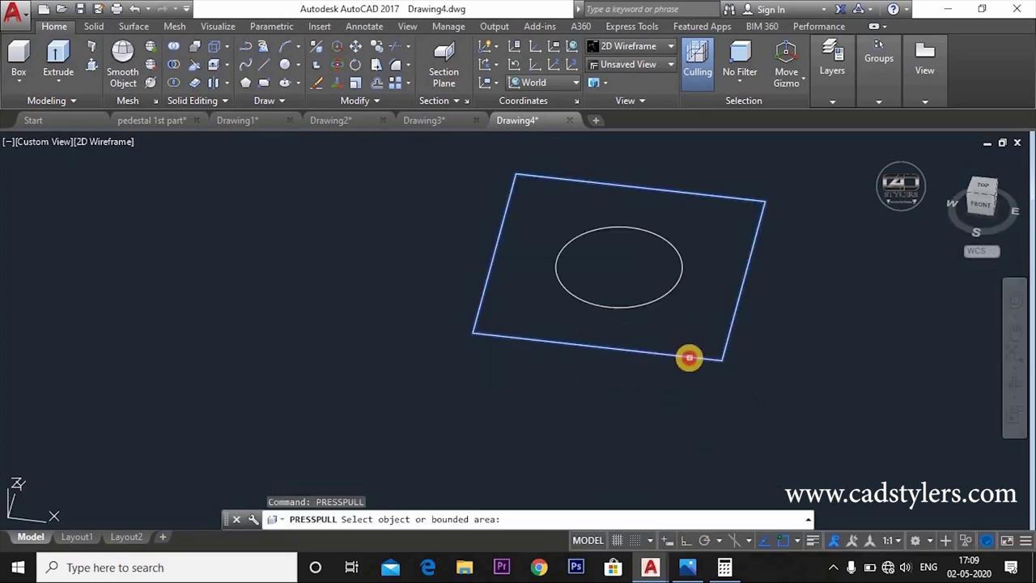
left_click(686, 356)
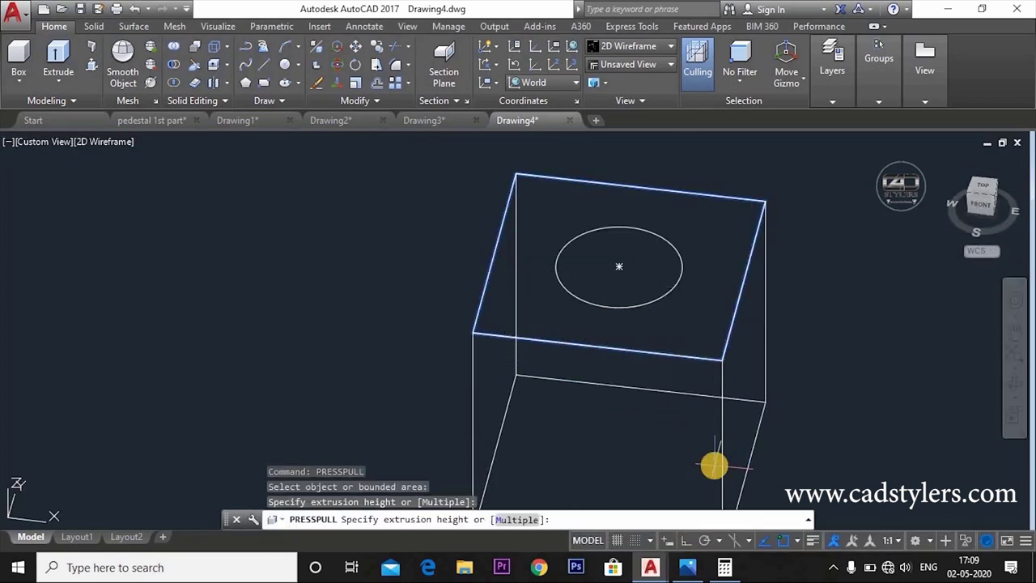
type("-8")
key("Return")
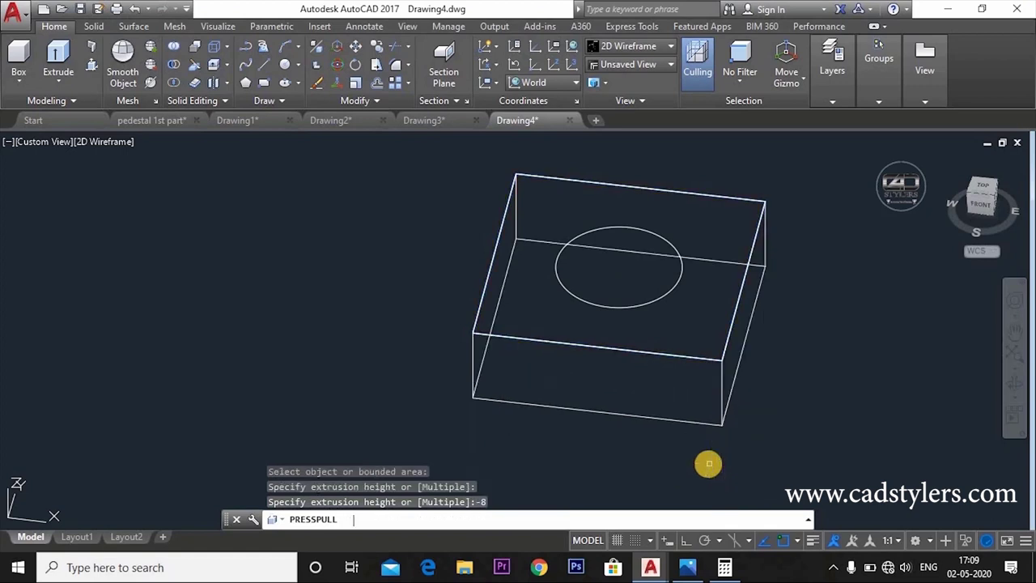
Pull the circle up 96 units into the bolt shank
mouse_move(673, 433)
middle_mouse_down("shift")
mouse_move(672, 370)
mouse_move(658, 393)
mouse_move(639, 273)
middle_mouse_up("shift")
left_click(636, 272)
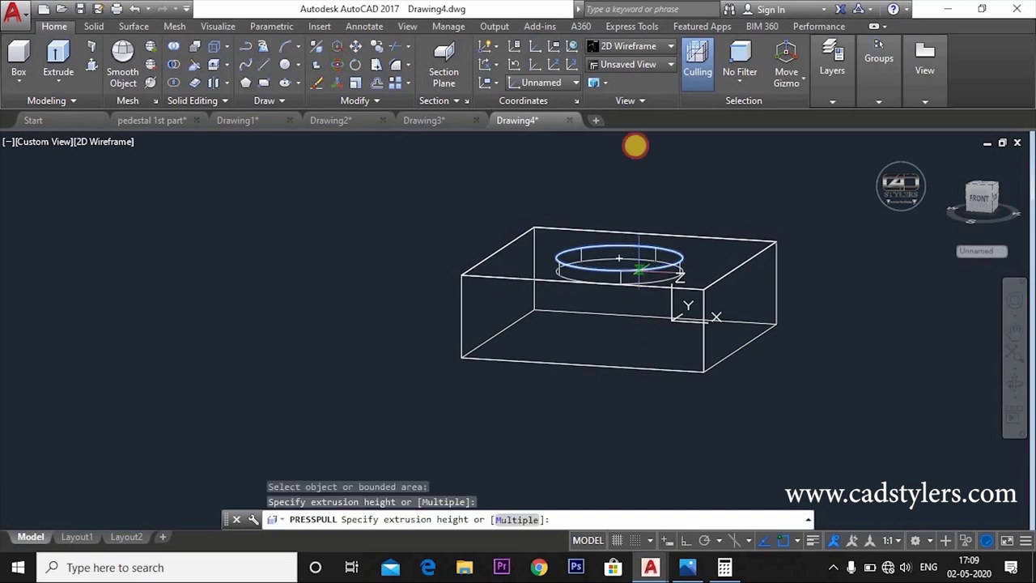
middle_click_drag(633, 130, 622, 385)
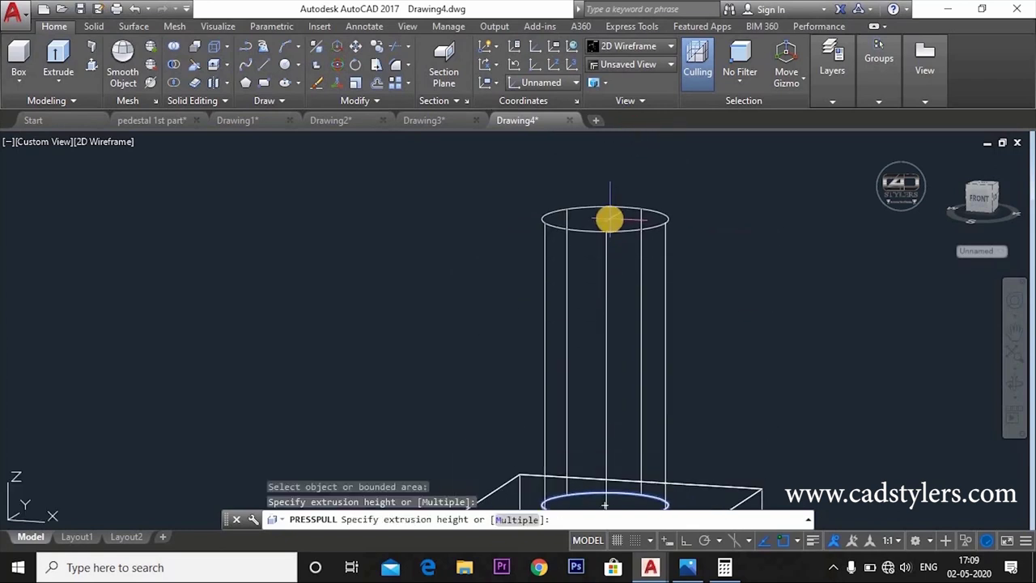
type("96")
key("Return")
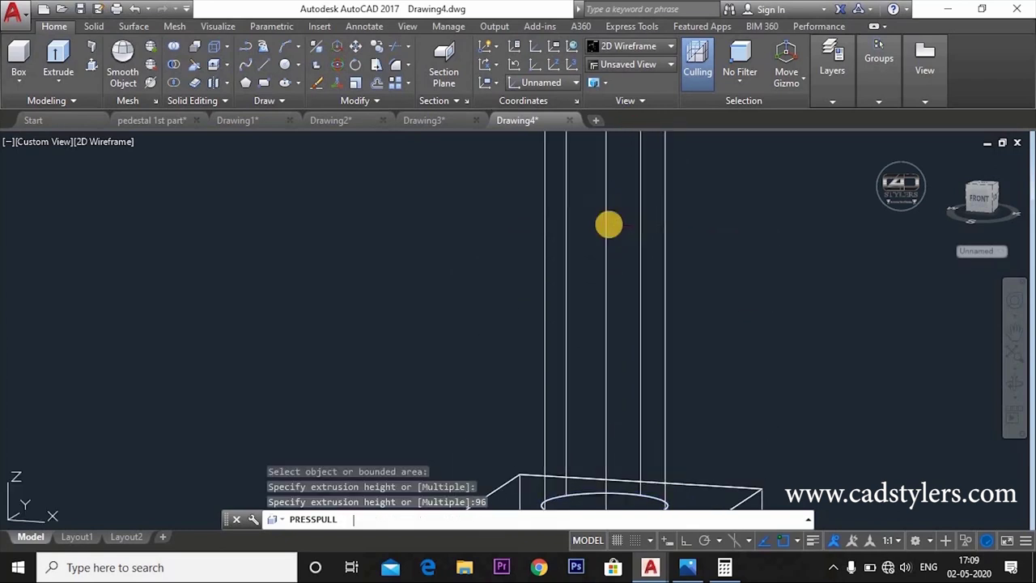
scroll(582, 368, "down", 5)
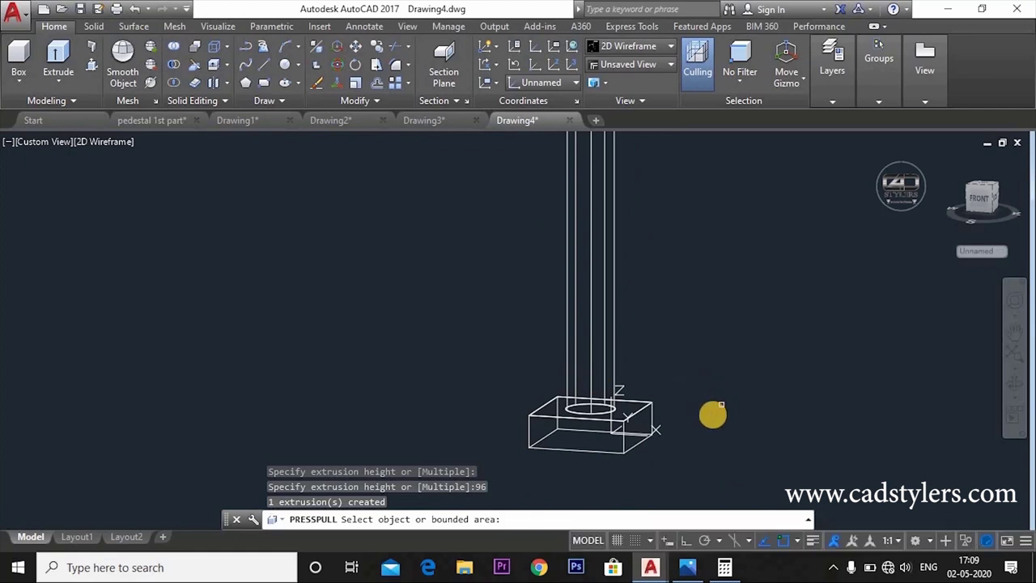
key("Return")
key("Escape")
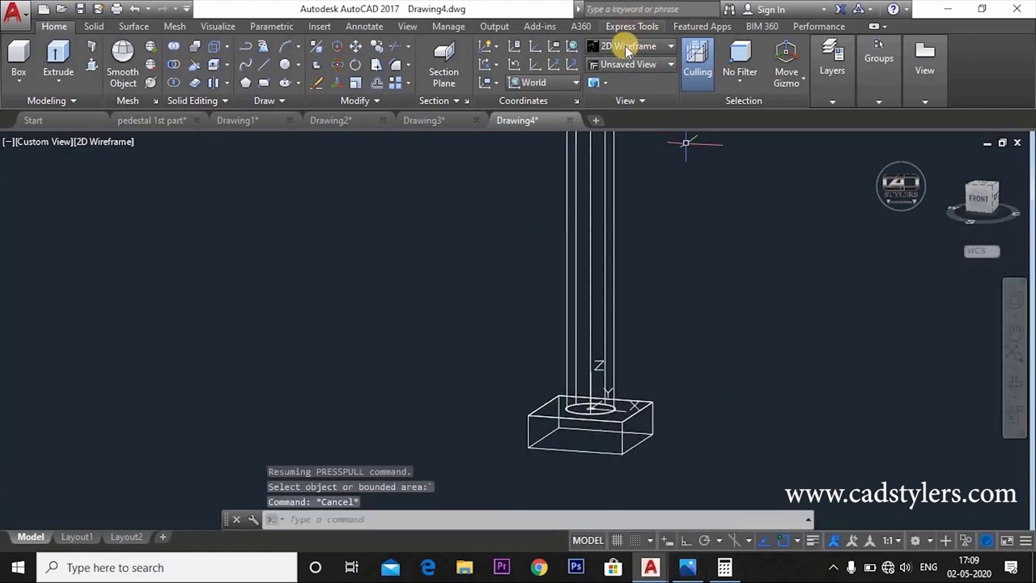
Shade the bolt in Conceptual style and view it straight from the Front
left_click(647, 47)
left_click(686, 84)
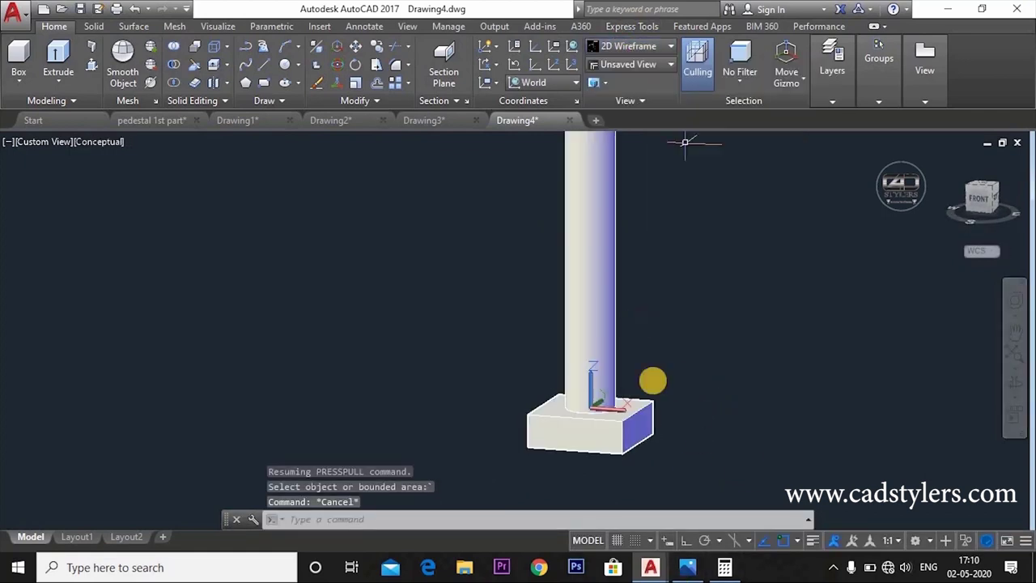
scroll(640, 467, "up", 3)
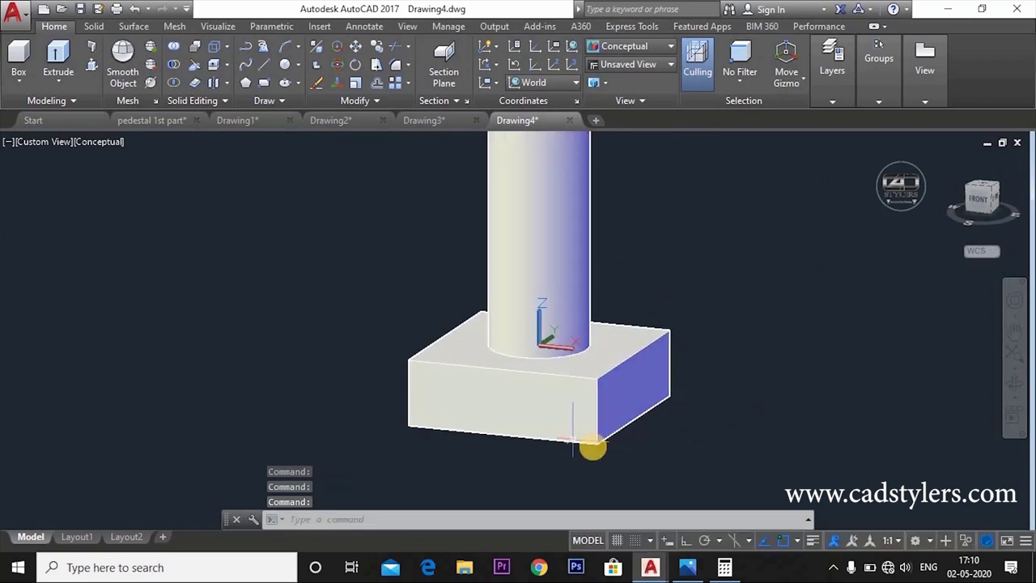
mouse_move(636, 440)
middle_mouse_down("shift")
mouse_move(631, 364)
mouse_move(623, 411)
mouse_move(615, 404)
middle_mouse_up("shift")
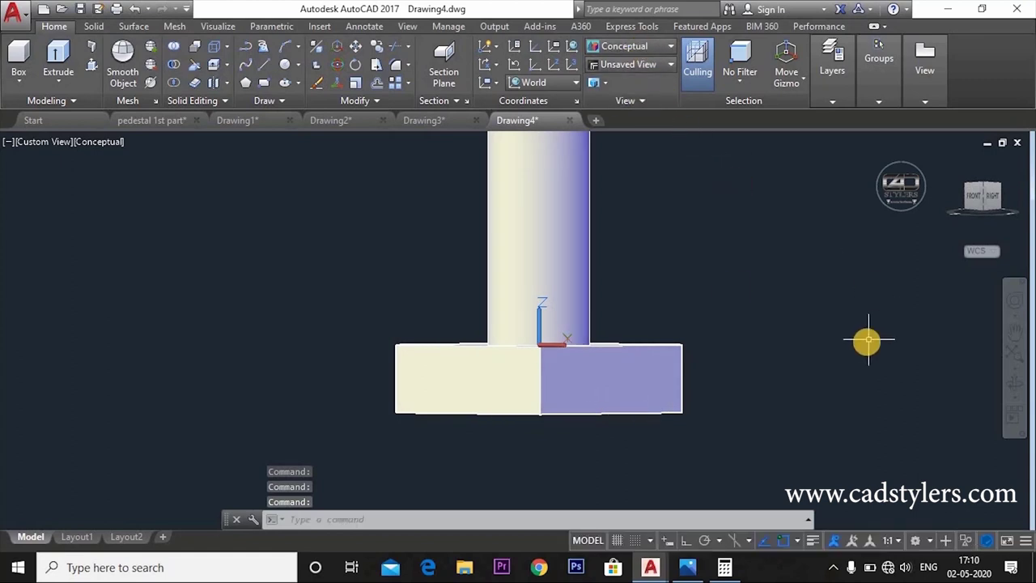
left_click(985, 202)
middle_click_drag(816, 416, 839, 340, "shift")
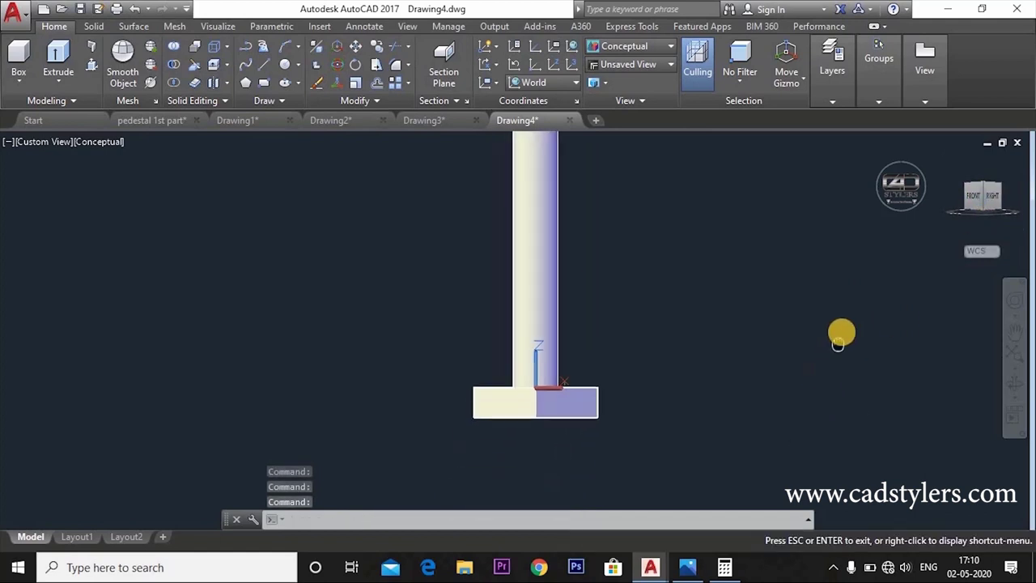
left_click(556, 402)
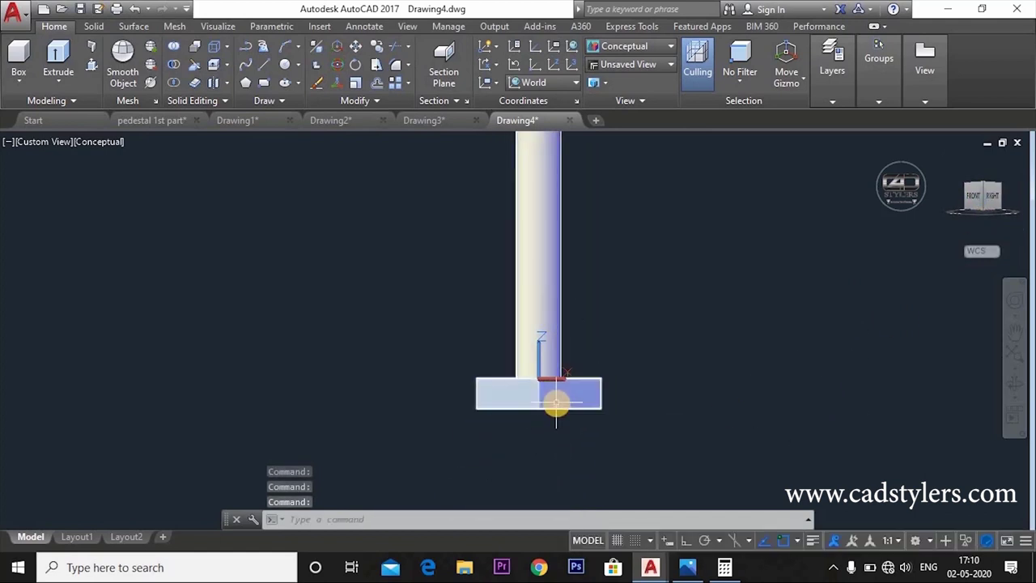
Align the UCS to the current view and switch back to 2D Wireframe
left_click(491, 83)
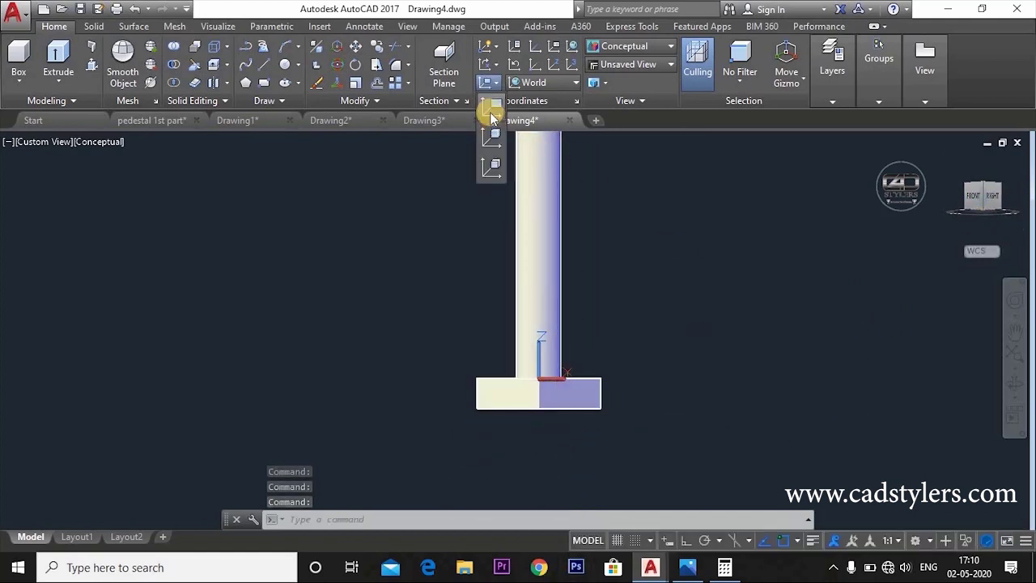
left_click(491, 139)
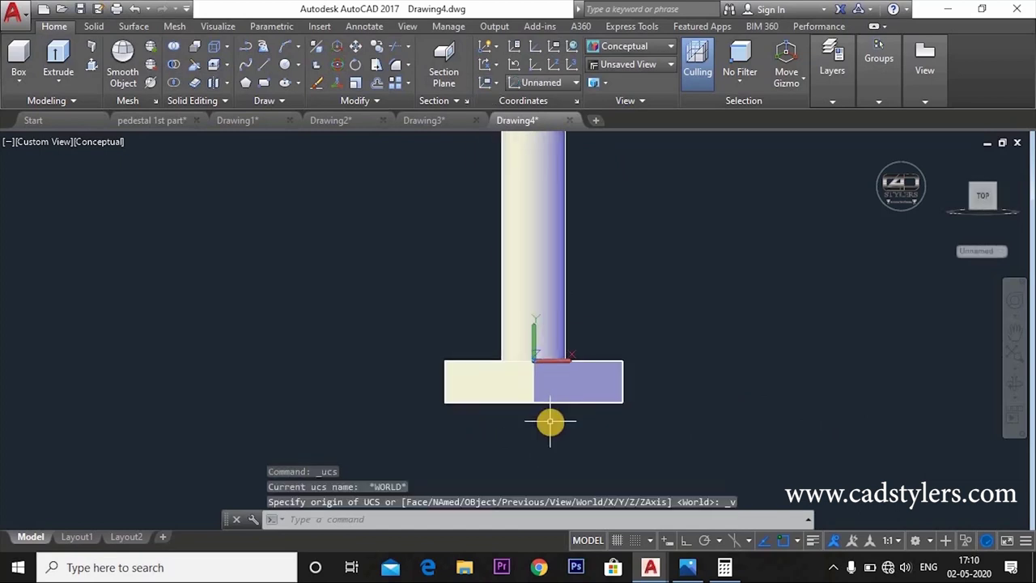
left_click(640, 47)
left_click(616, 77)
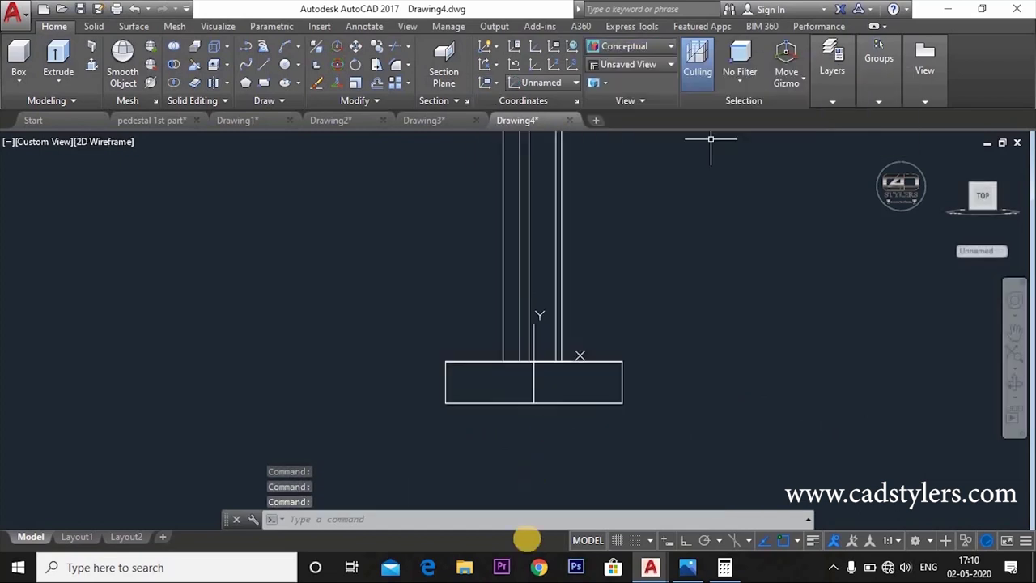
scroll(492, 424, "up", 2)
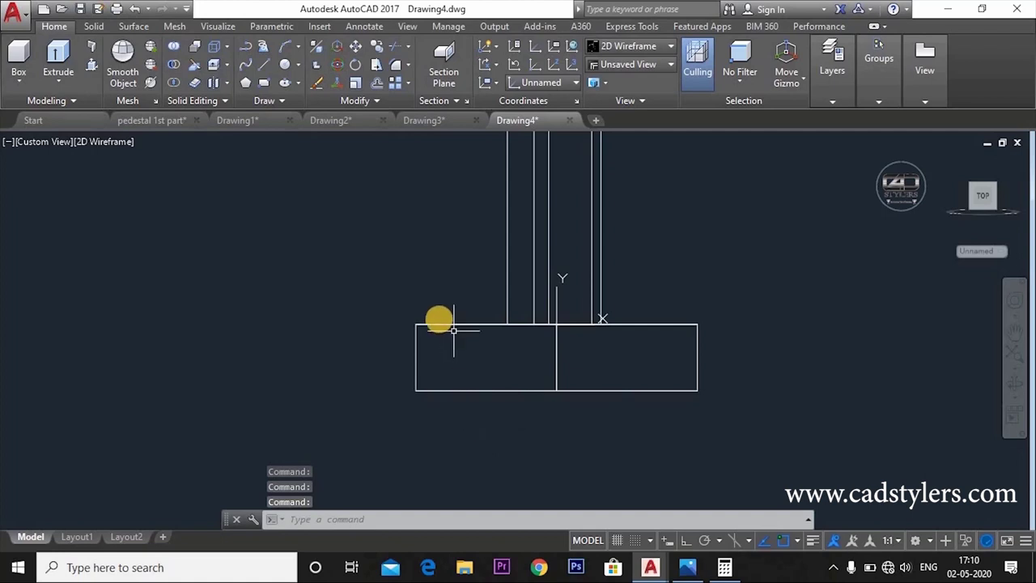
Draw a line through the head ending at the bottom-edge midpoint
type("l")
key("Return")
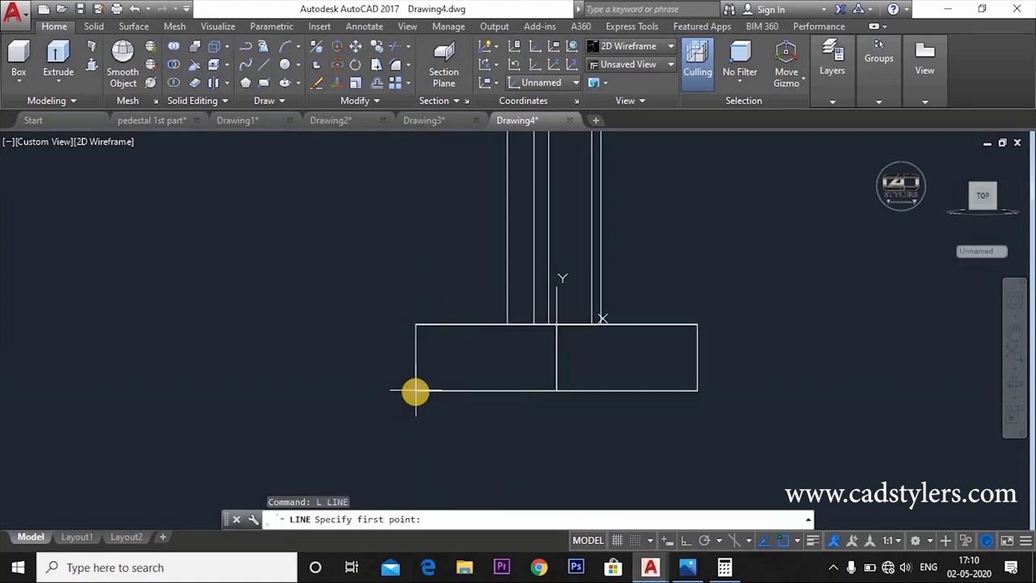
scroll(412, 380, "up", 3)
left_click(405, 336)
scroll(453, 372, "down", 3)
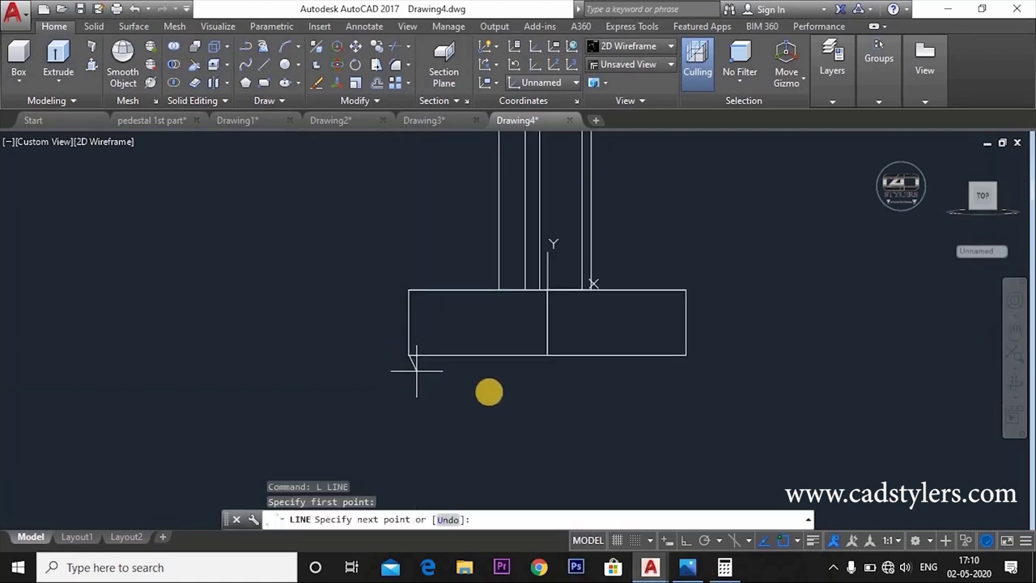
scroll(547, 353, "up", 2)
scroll(540, 365, "up", 2)
left_click(547, 354)
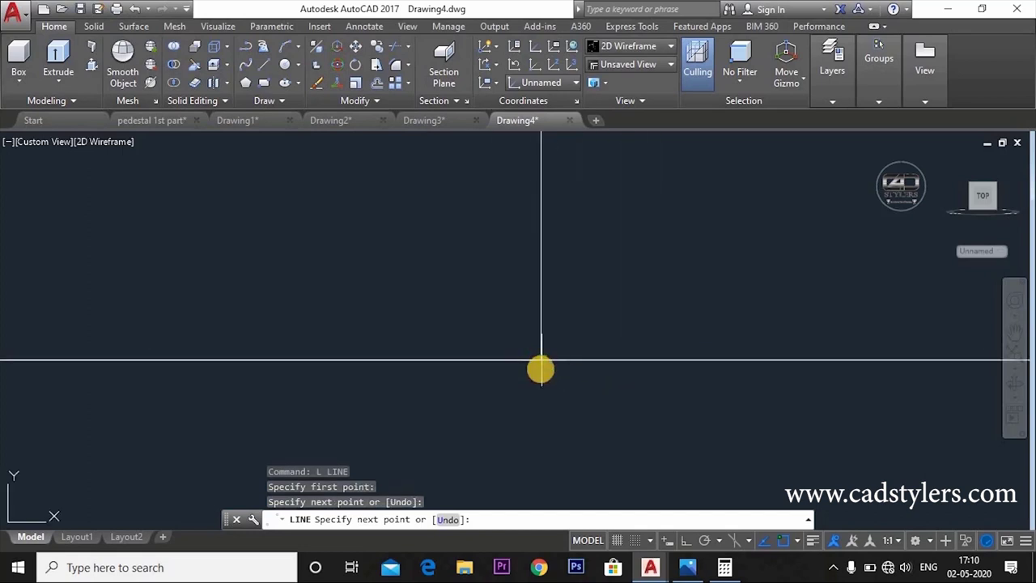
scroll(540, 365, "down", 4)
key("Escape")
key("Return")
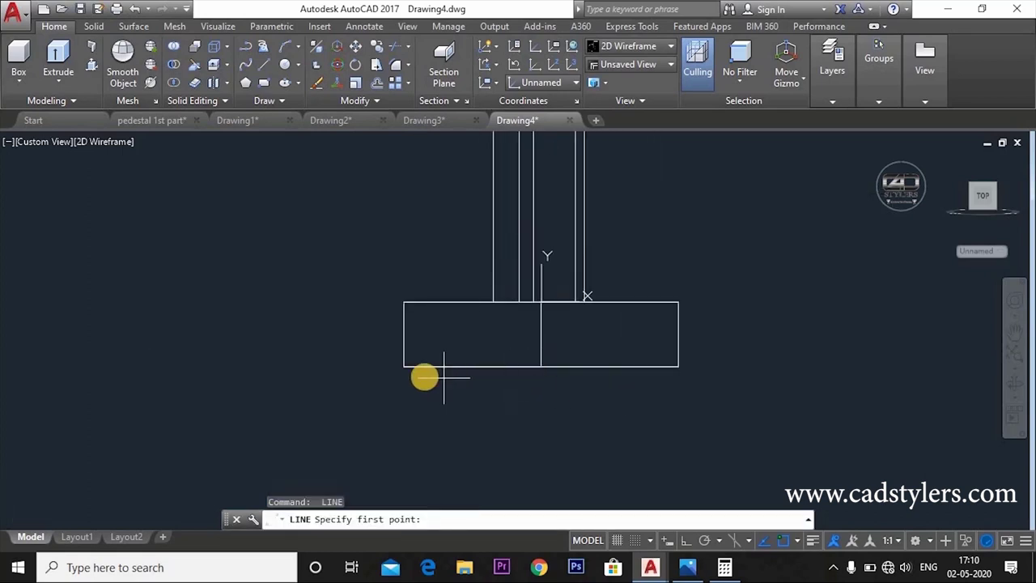
scroll(414, 373, "up", 4)
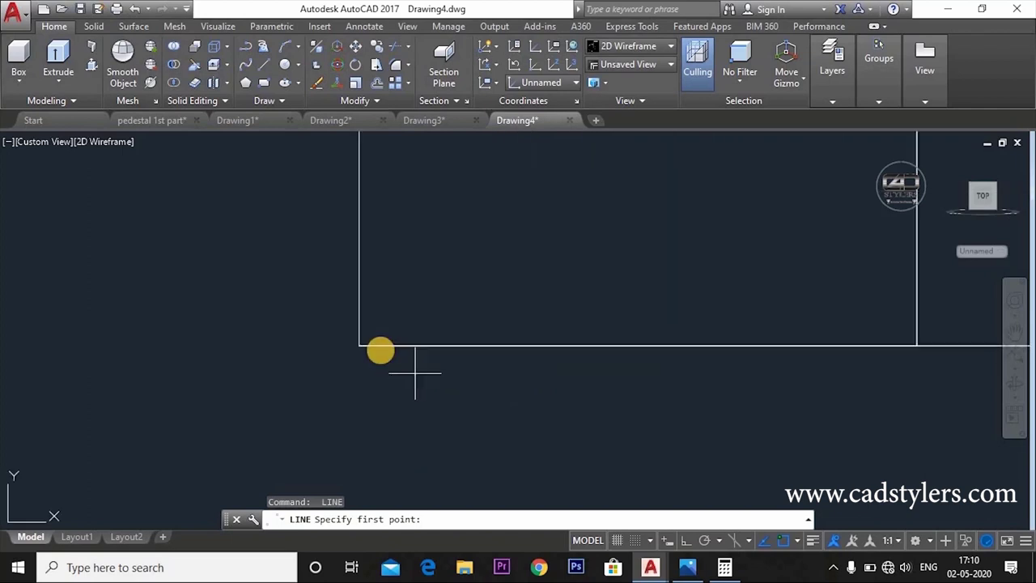
left_click(359, 345)
middle_click_drag(363, 283, 370, 432)
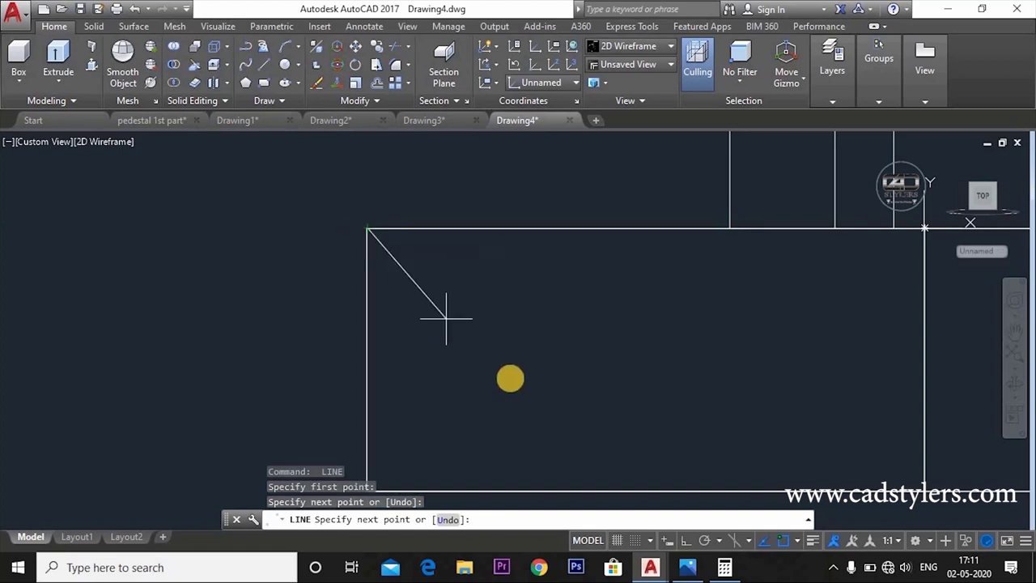
key("Escape")
middle_click_drag(583, 397, 592, 277)
type("f")
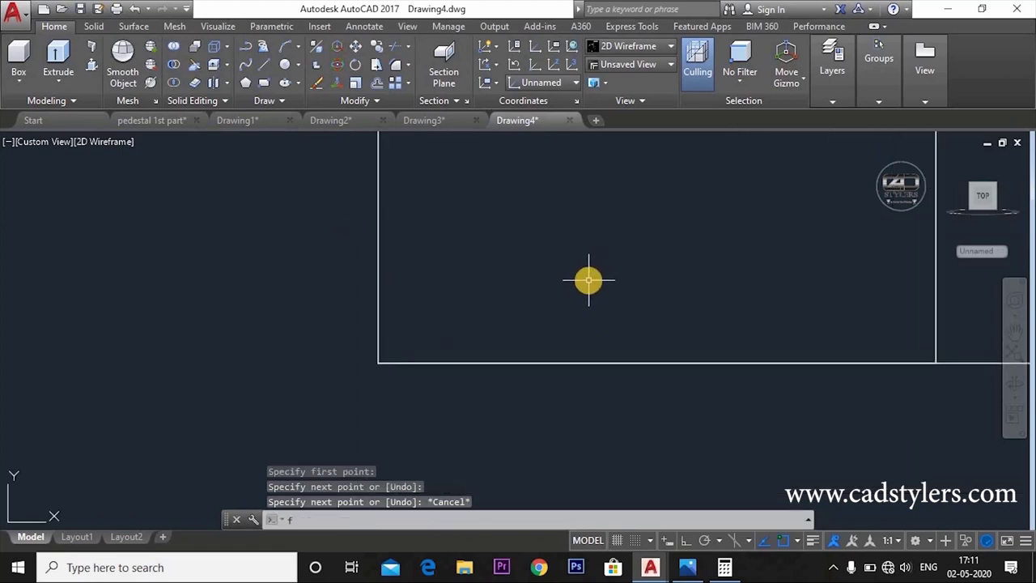
Start FILLET and set its radius to 4
key("Return")
type("r")
key("Return")
type("4")
key("Return")
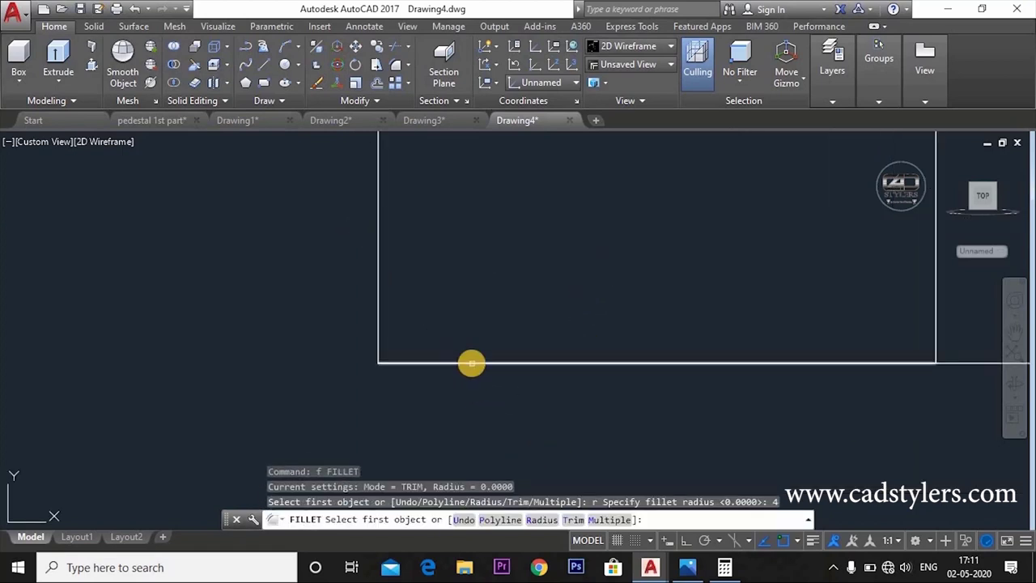
Fillet the rectangle's bottom-left corner between the bottom and left edges
left_click(471, 364)
left_click(377, 296)
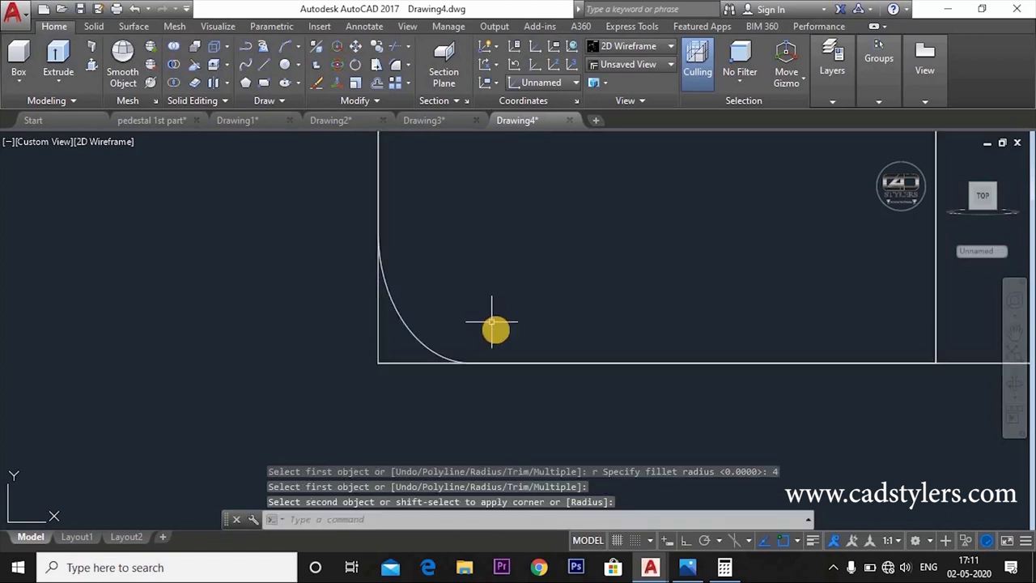
scroll(491, 321, "down", 3)
key("Escape")
Erase the duplicate vertical and overlapping horizontal lines at the corner
type("l")
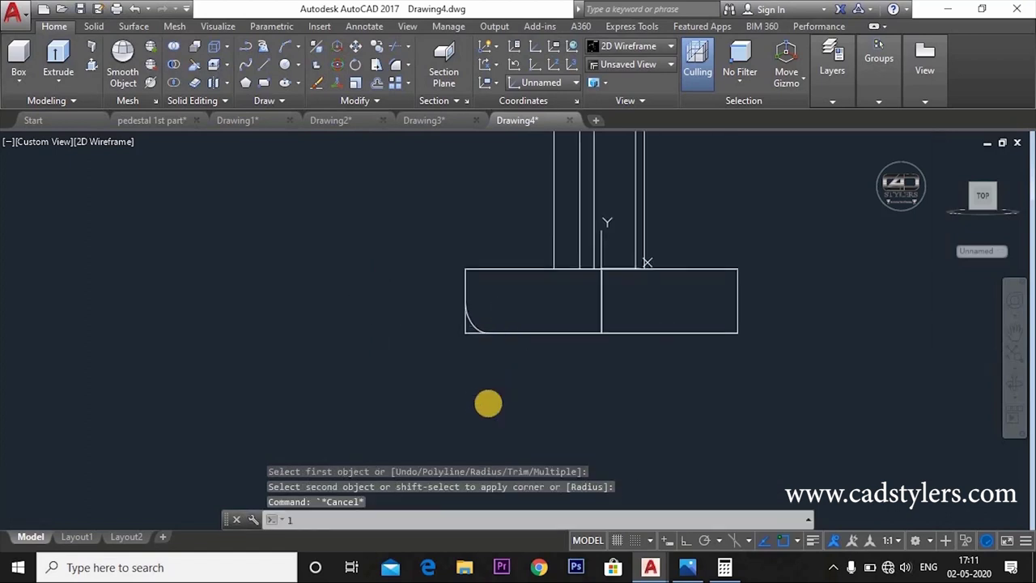
key("Return")
scroll(462, 421, "up", 1)
scroll(462, 421, "up", 1)
scroll(486, 409, "up", 1)
scroll(471, 389, "up", 6)
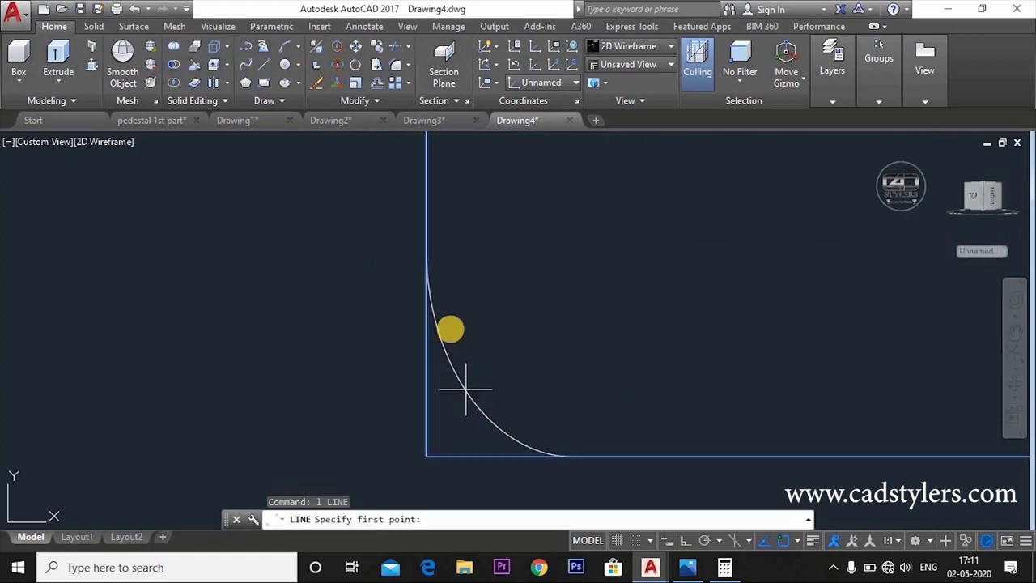
scroll(429, 289, "down", 1)
key("Escape")
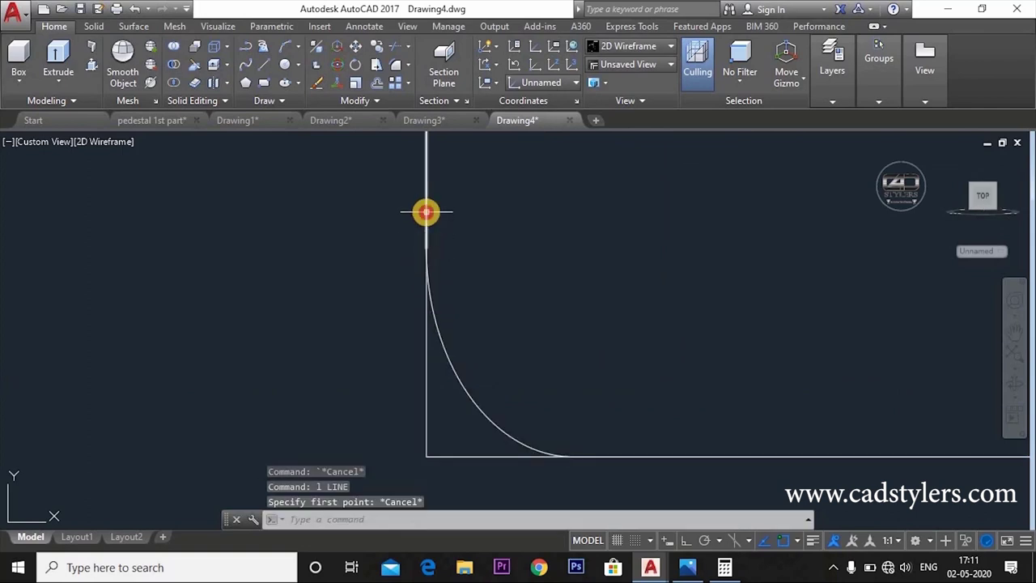
left_click(427, 212)
key("Delete")
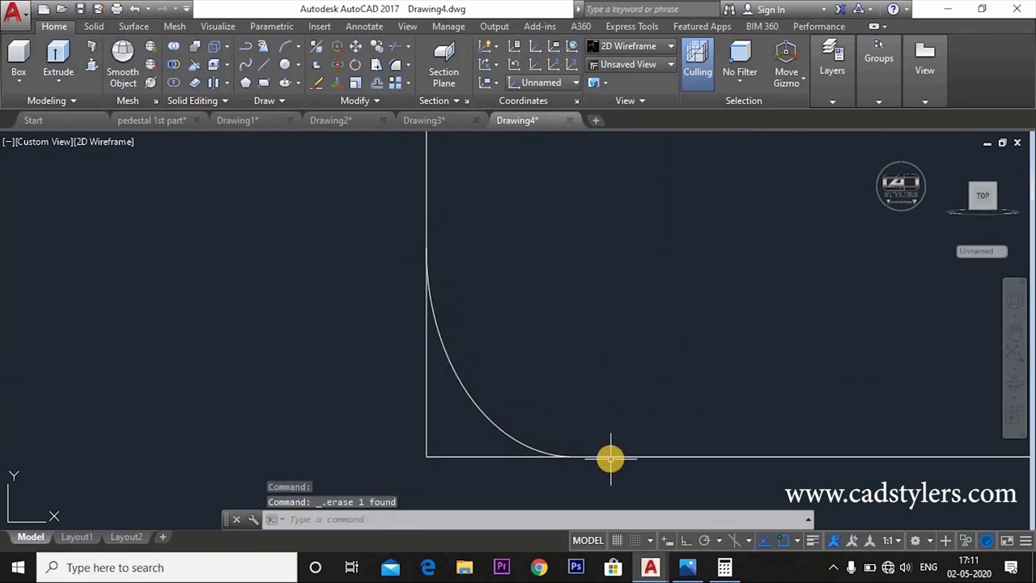
left_click(608, 456)
key("Delete")
Redraw the two short corner lines from the arc ends to the bottom-left corner
scroll(566, 420, "down", 2)
type("l")
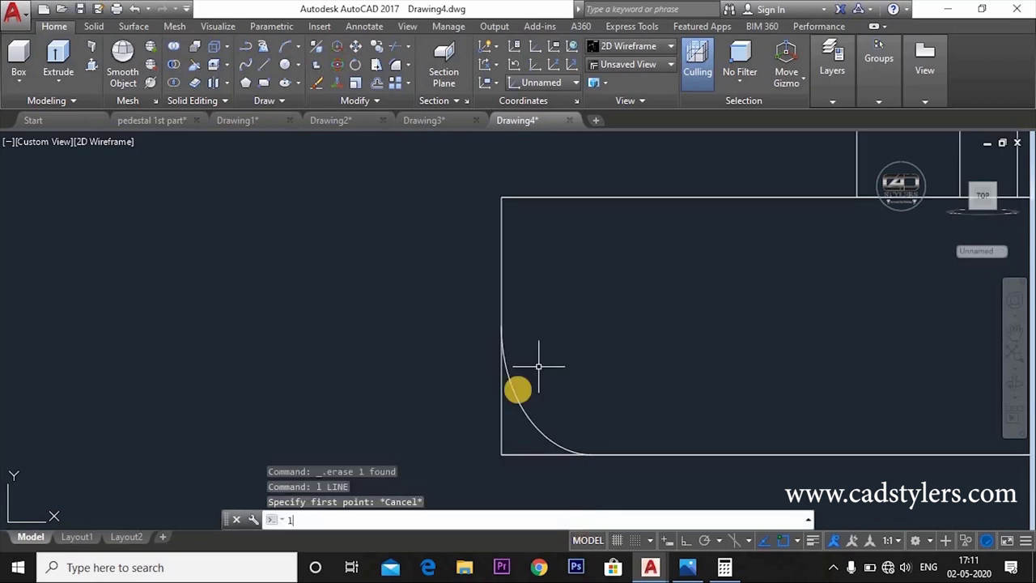
key("Return")
scroll(485, 330, "up", 3)
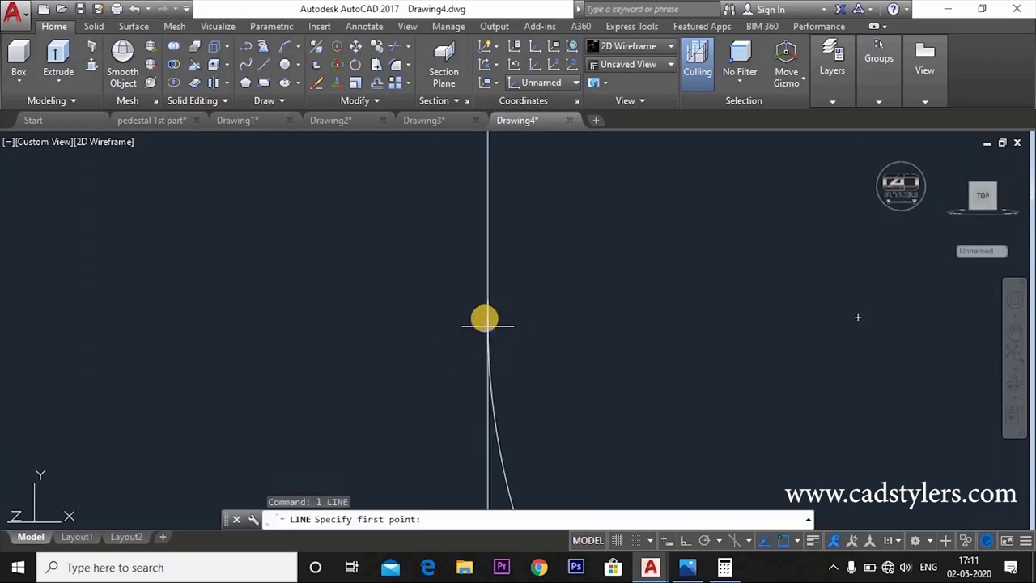
left_click(484, 316)
scroll(484, 316, "down", 2)
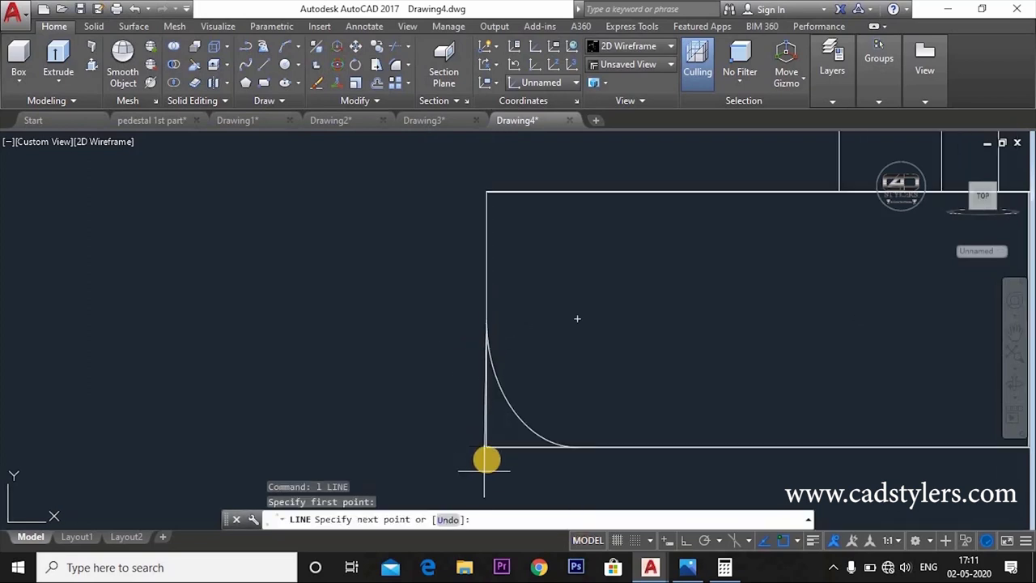
left_click(483, 446)
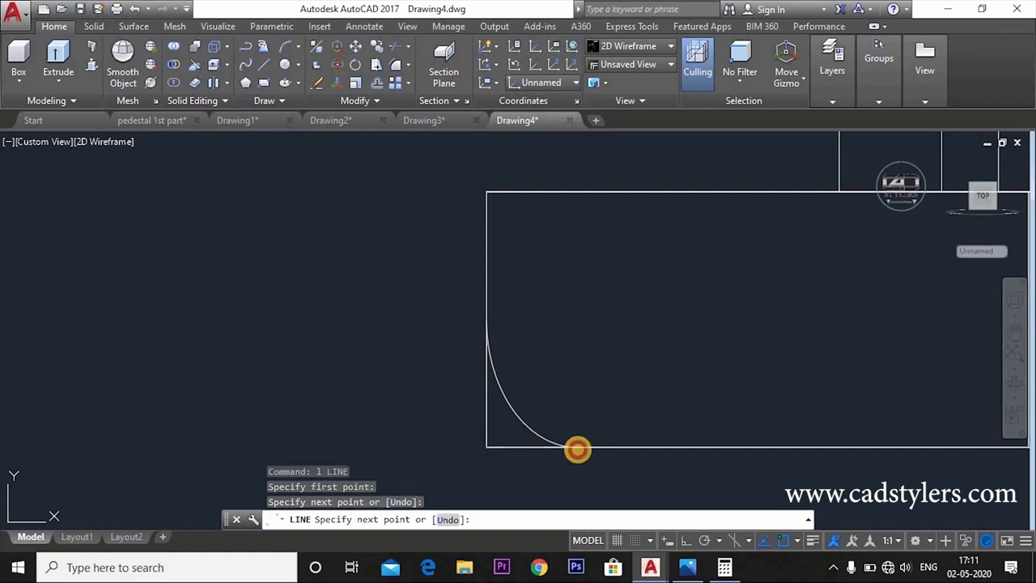
left_click(577, 449)
key("Escape")
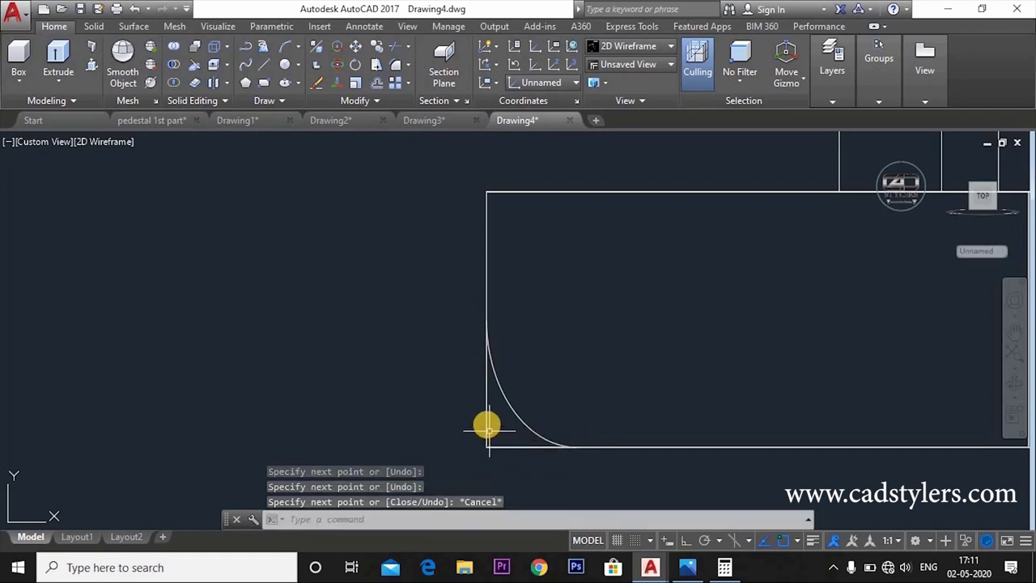
key("Escape")
JOIN the two short lines and the fillet arc into one spline
type("j")
key("Return")
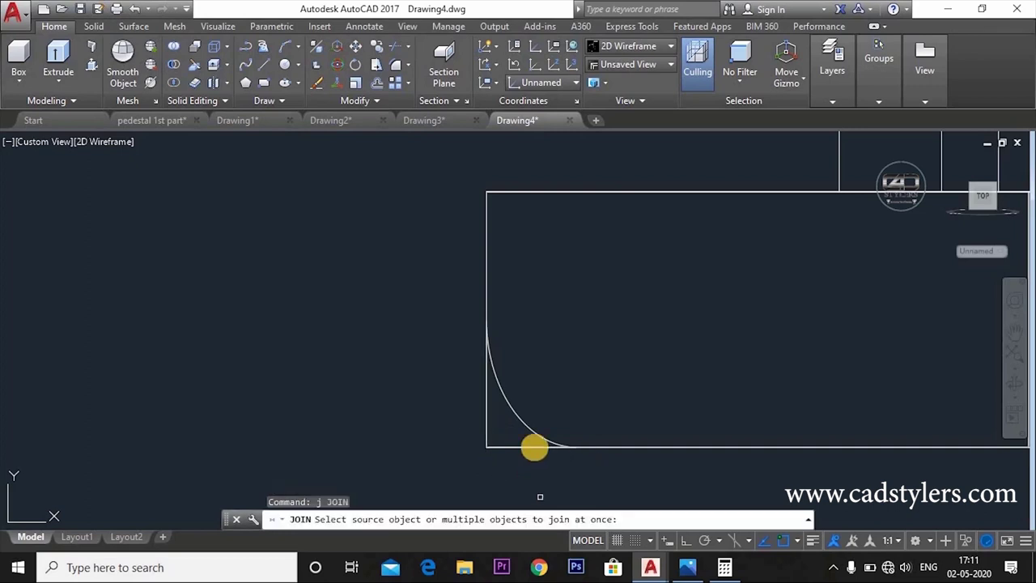
left_click(512, 446)
left_click(486, 419)
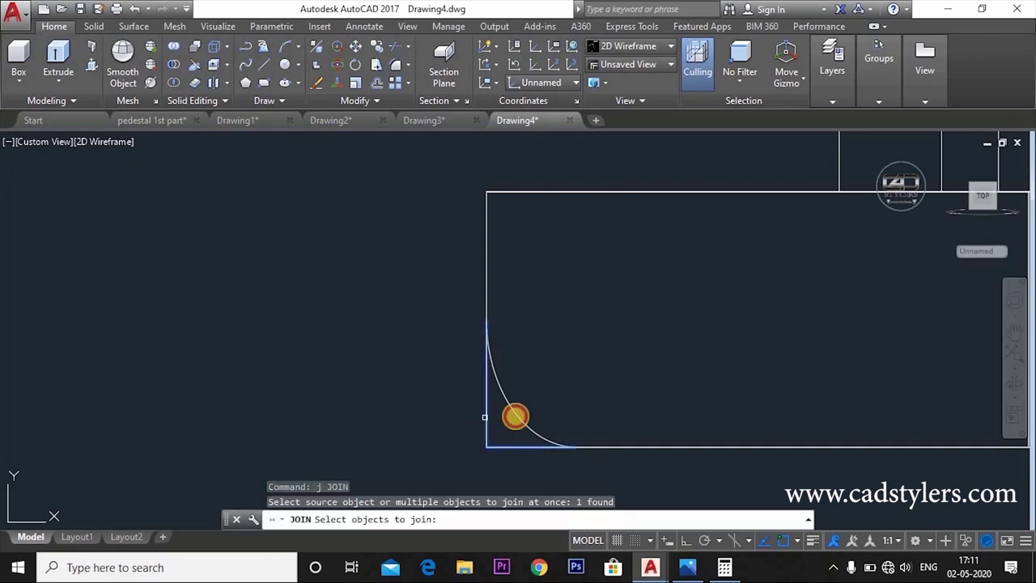
left_click(513, 417)
key("Return")
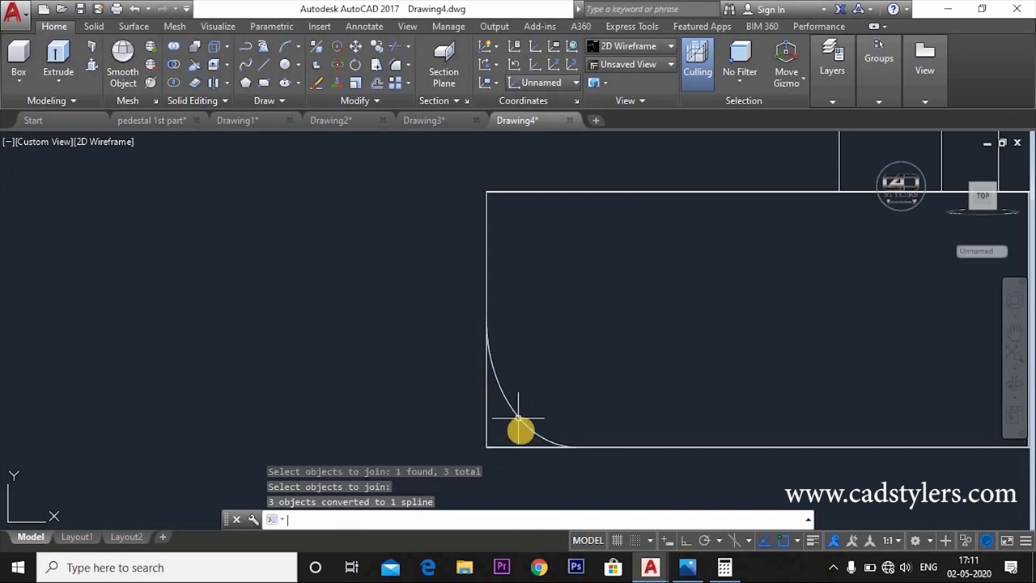
scroll(512, 462, "down", 3)
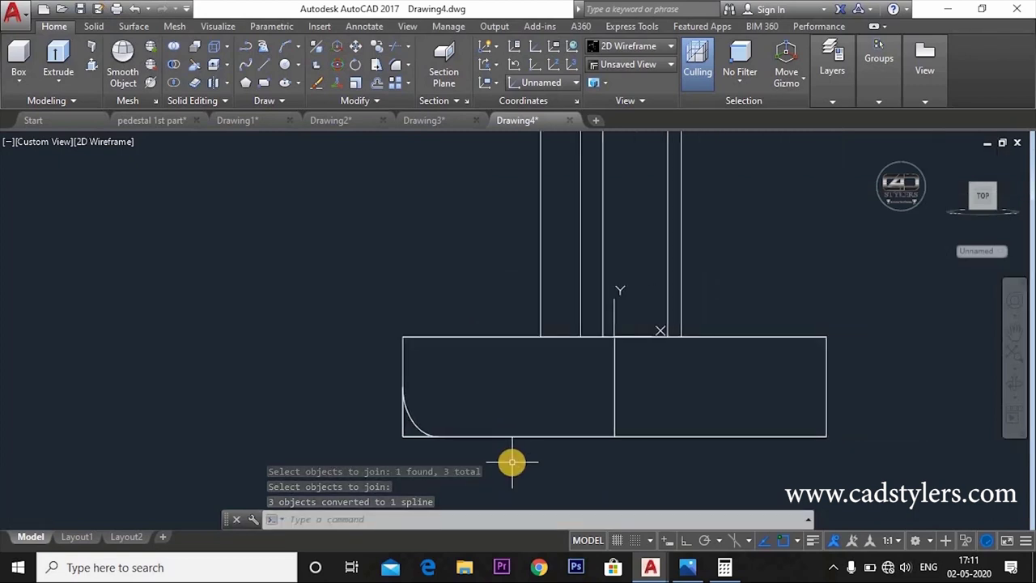
middle_click_drag(567, 455, 498, 442)
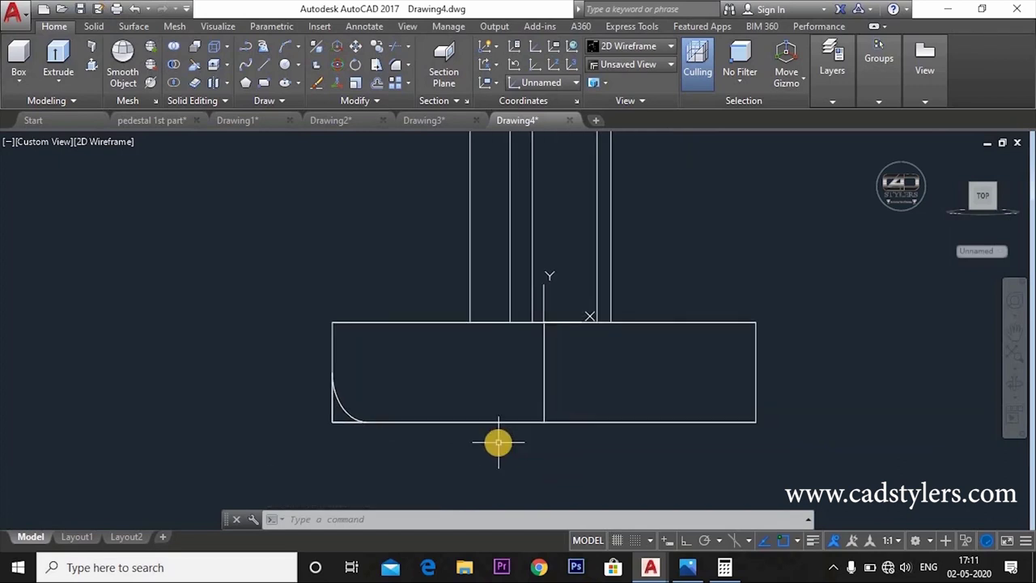
Revolve the corner spline about the axis from 0,0 to 0,10
type("rev")
key("Return")
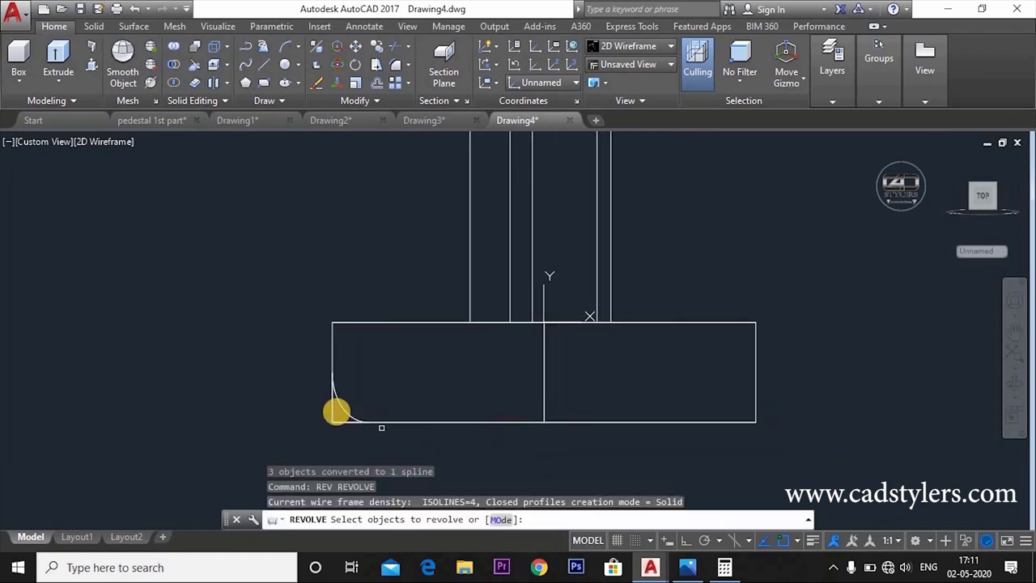
left_click(346, 410)
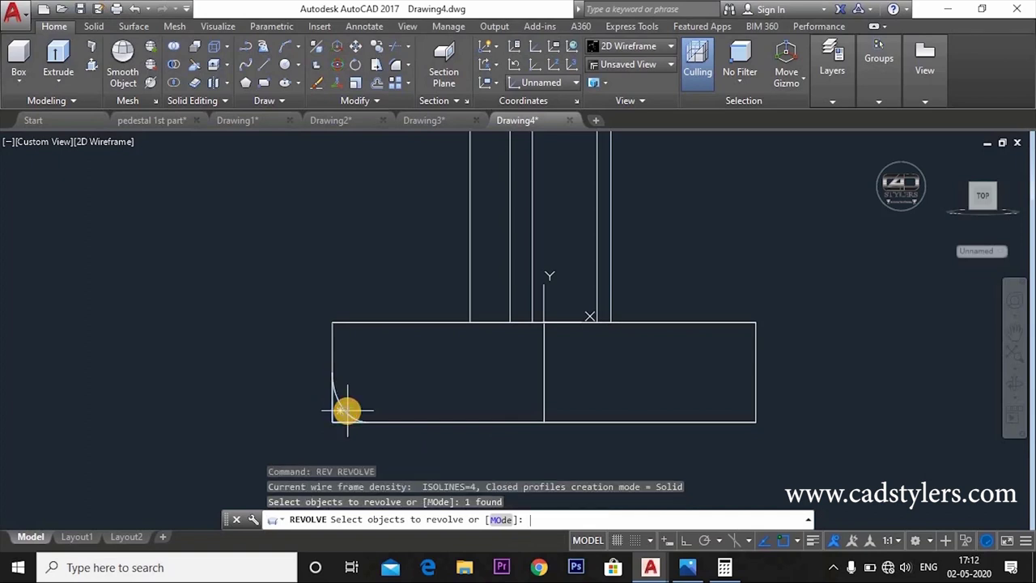
key("Return")
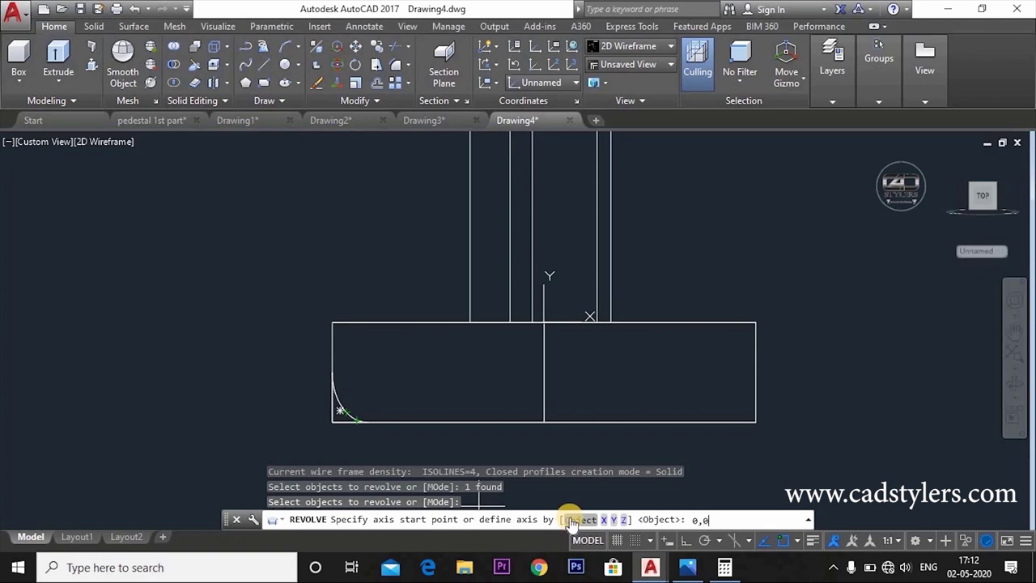
key("Return")
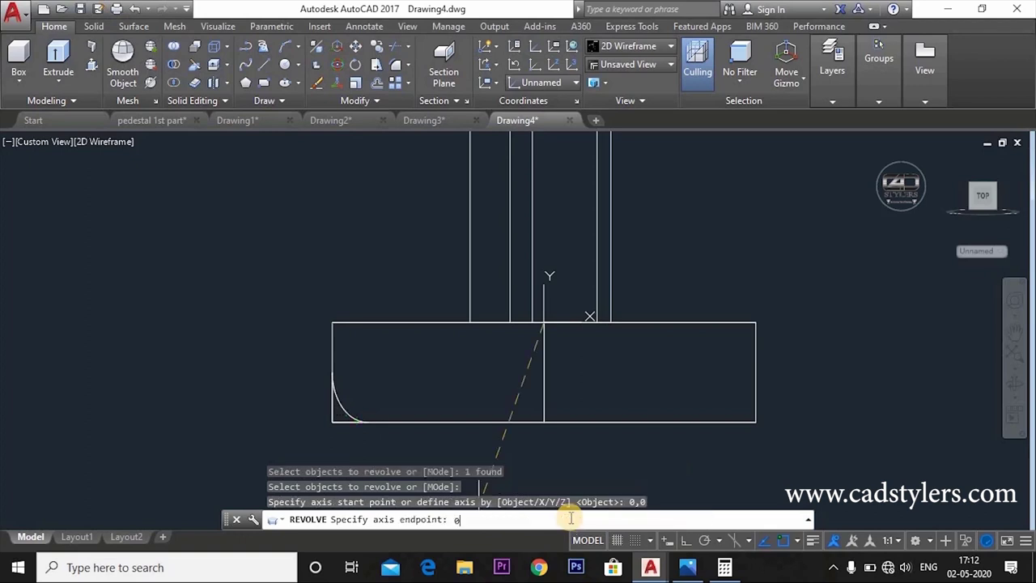
type(",10")
key("Return")
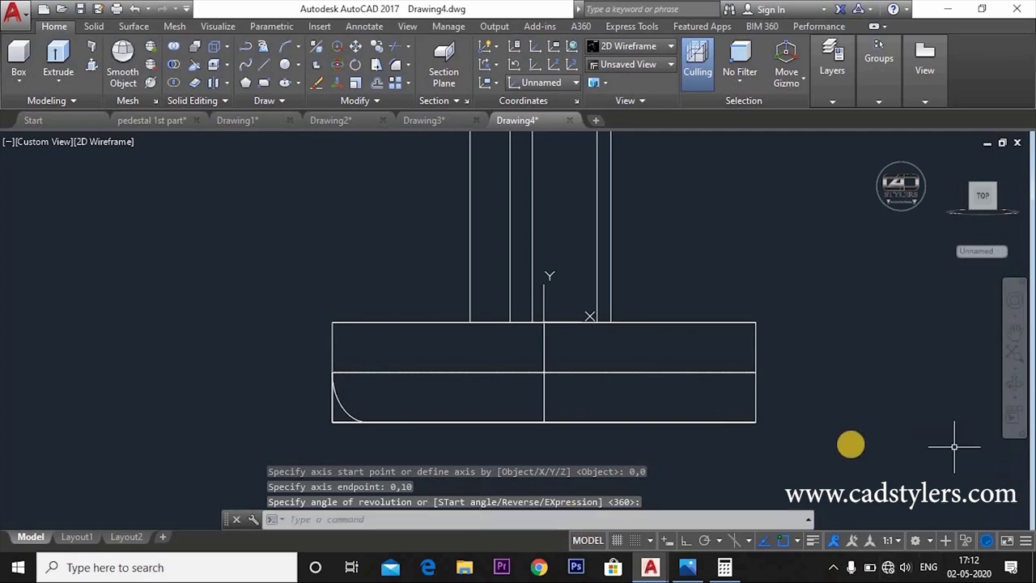
Orbit to a 3D angle and shade the model in Conceptual style
mouse_move(800, 451)
middle_mouse_down()
mouse_move(709, 401)
mouse_move(760, 246)
middle_mouse_up()
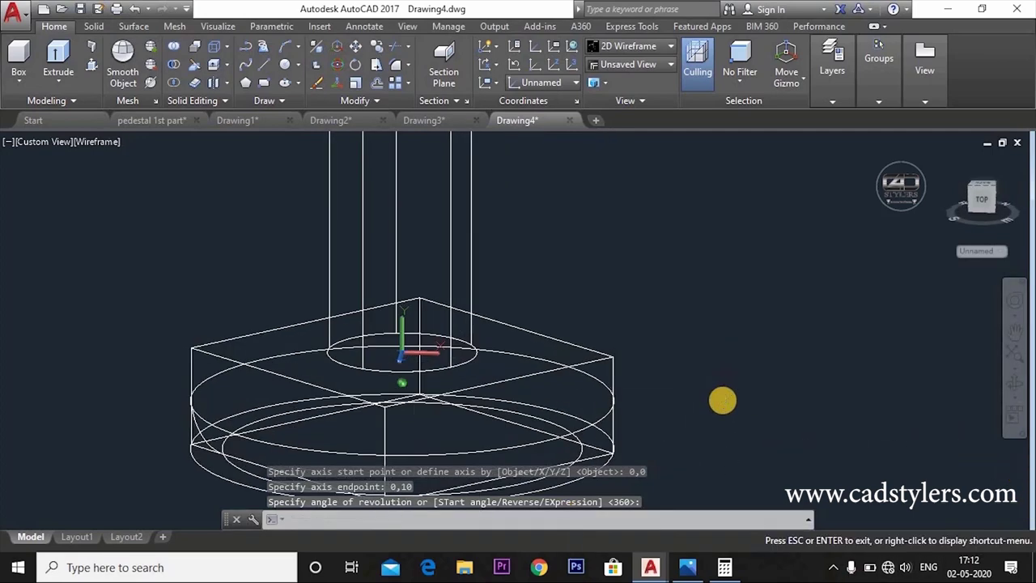
left_click(632, 51)
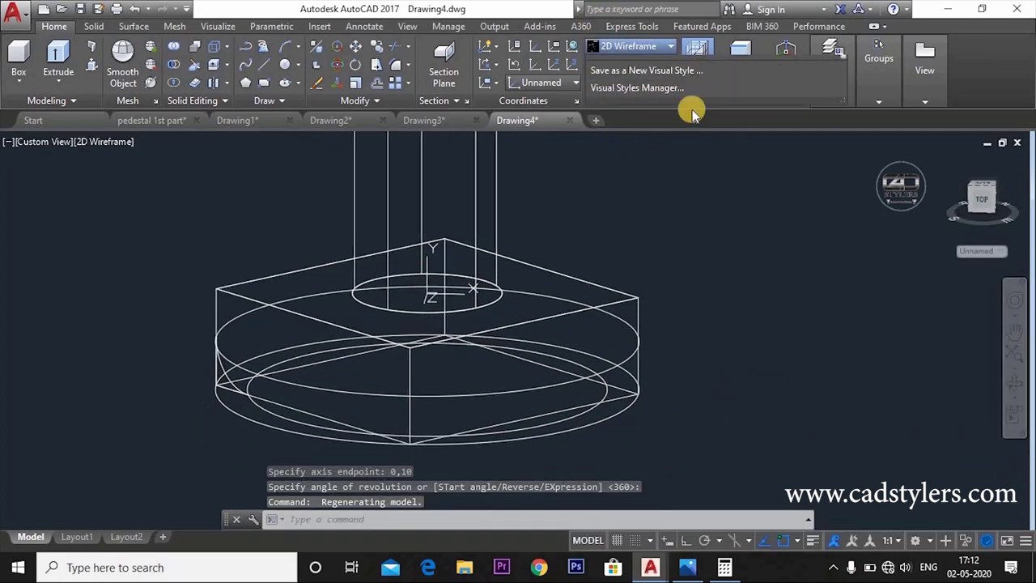
left_click(682, 81)
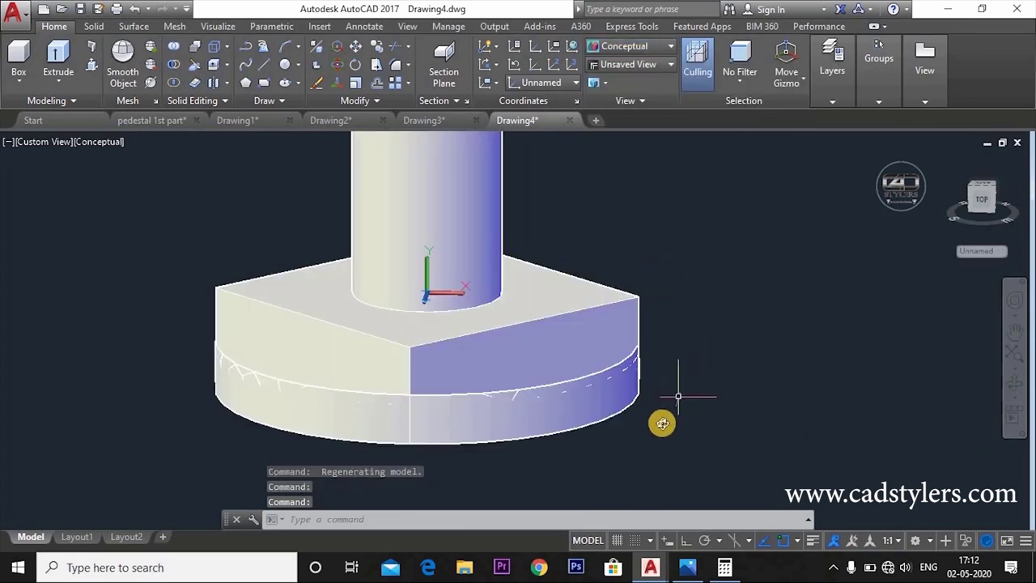
mouse_move(661, 424)
middle_mouse_down("shift")
mouse_move(658, 432)
mouse_move(670, 404)
middle_mouse_up("shift")
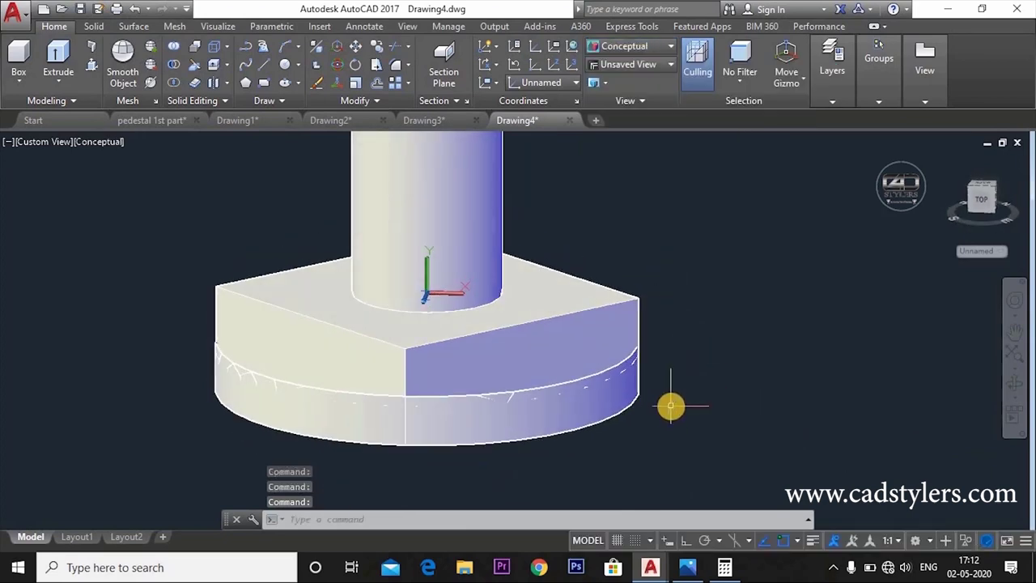
Subtract the lower disc from the square base and shaft
left_click(679, 521)
type("sub")
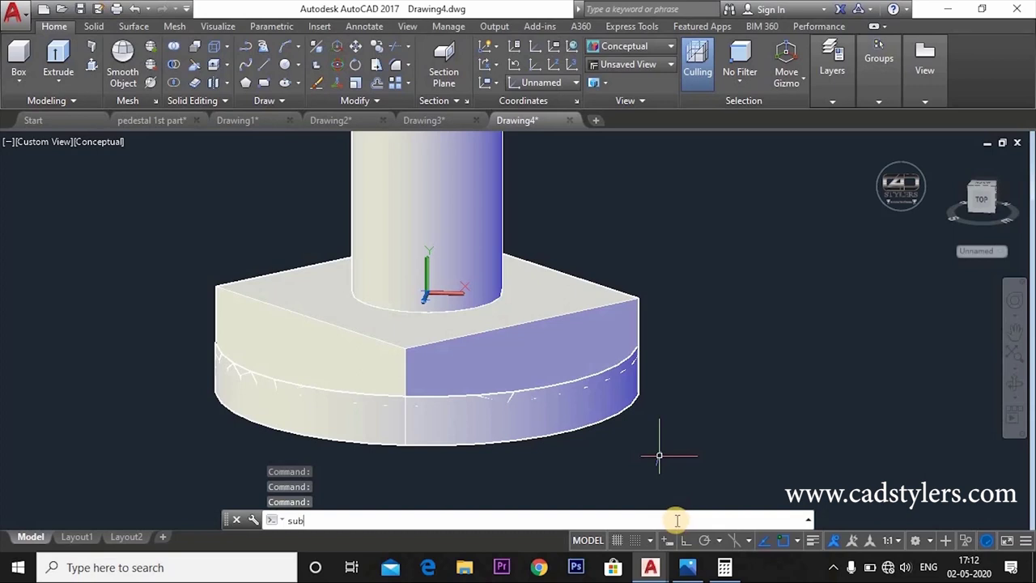
key("Return")
left_click(521, 353)
left_click(473, 219)
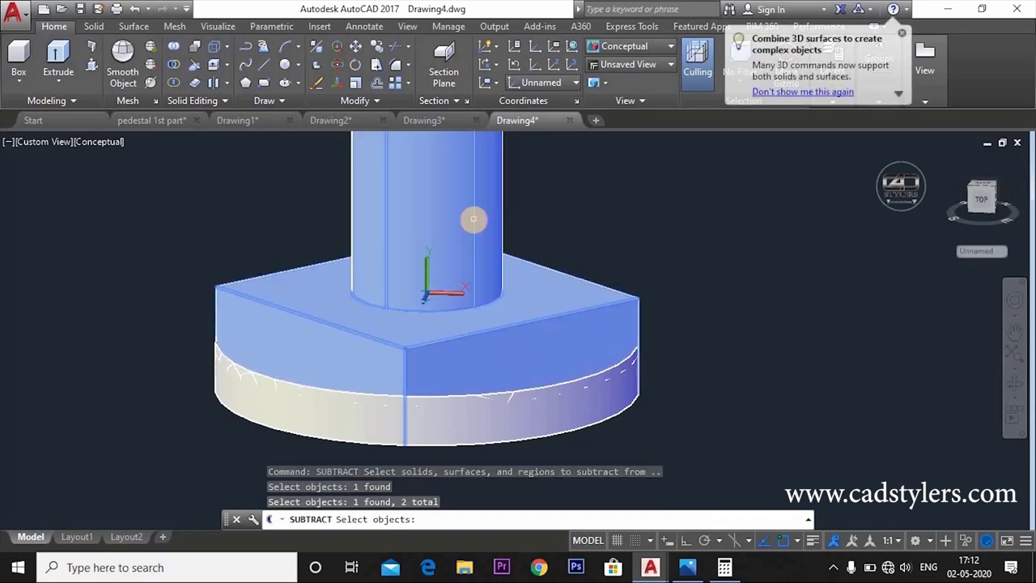
key("Return")
left_click(462, 407)
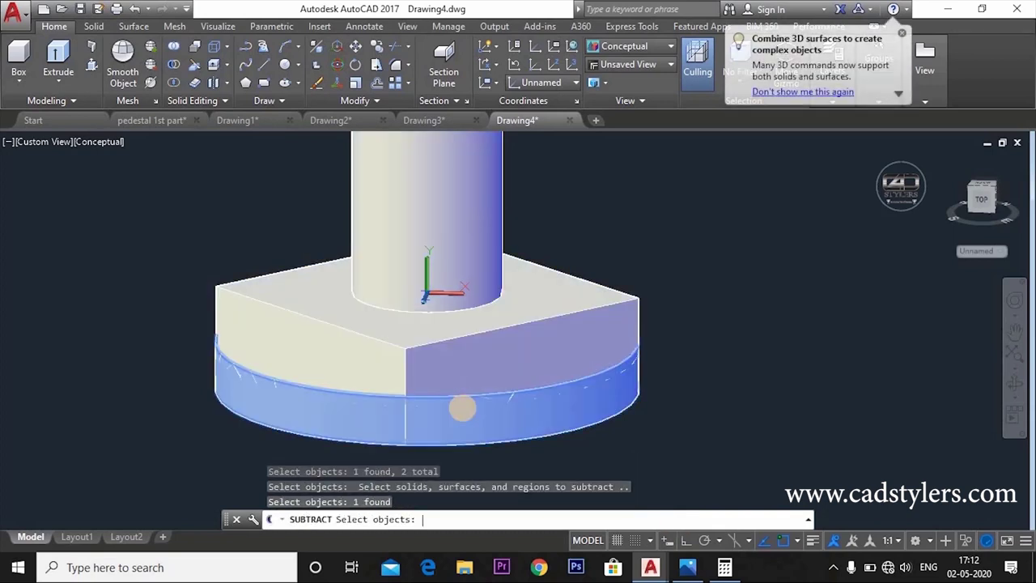
key("Return")
mouse_move(622, 442)
middle_mouse_down("shift")
mouse_move(661, 349)
mouse_move(687, 361)
mouse_move(750, 432)
mouse_move(733, 418)
mouse_move(709, 430)
mouse_move(701, 386)
mouse_move(661, 472)
middle_mouse_up("shift")
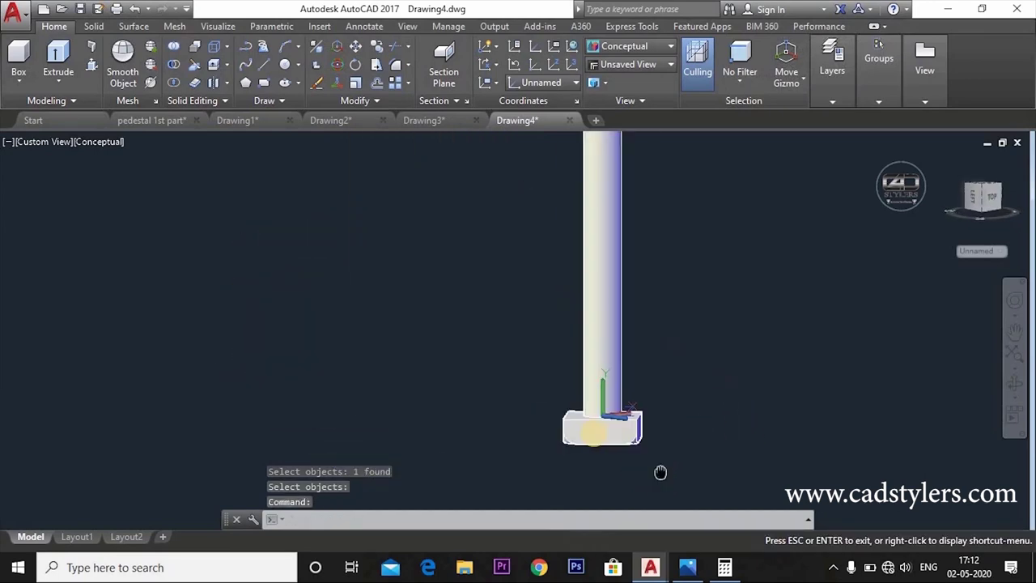
scroll(660, 472, "down", 1)
key("Escape")
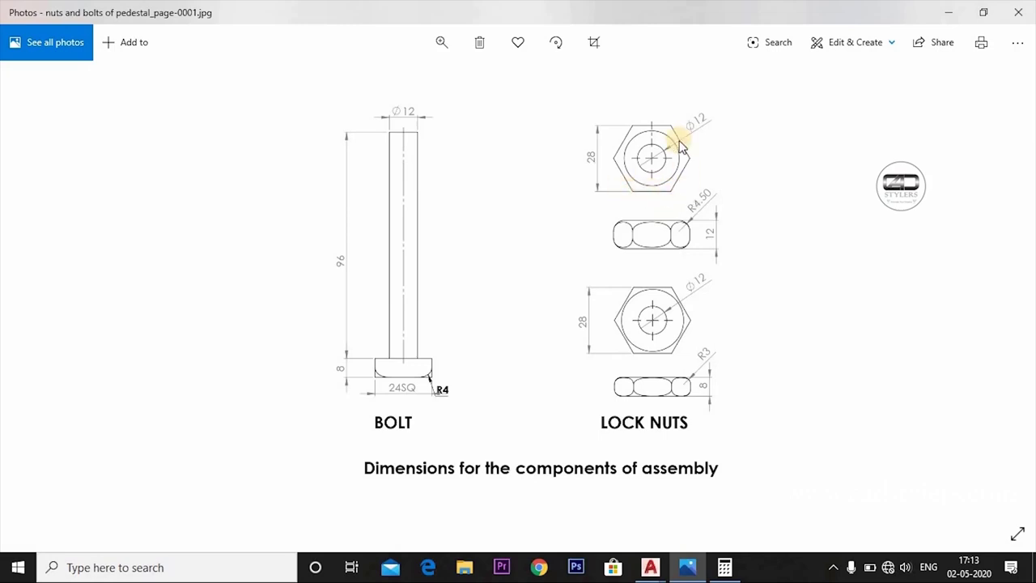
Return to the empty Drawing5 in AutoCAD
left_click(650, 568)
type("pol")
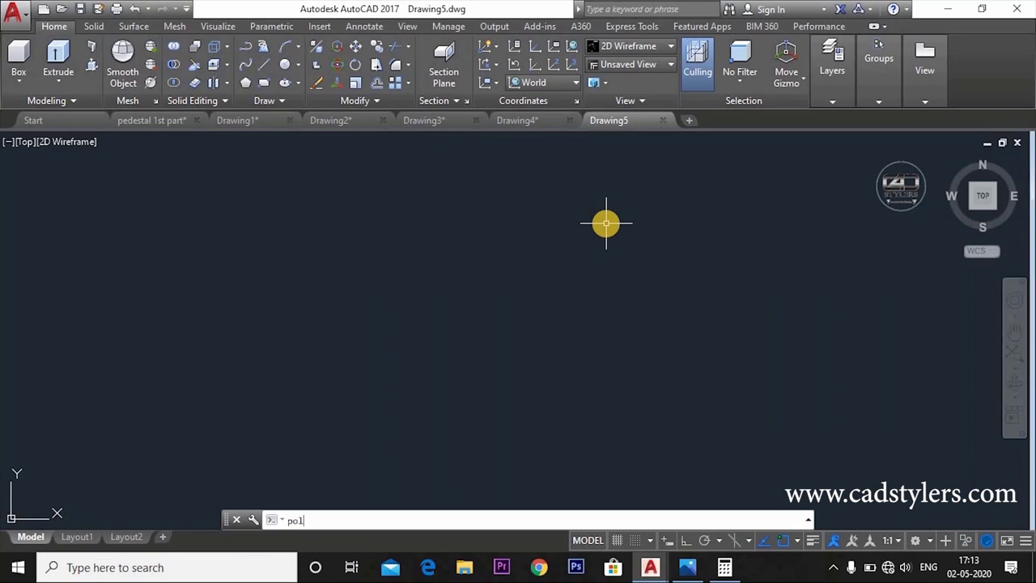
Draw a six-sided polygon centred at 0,0, circumscribed with radius 14
key("Return")
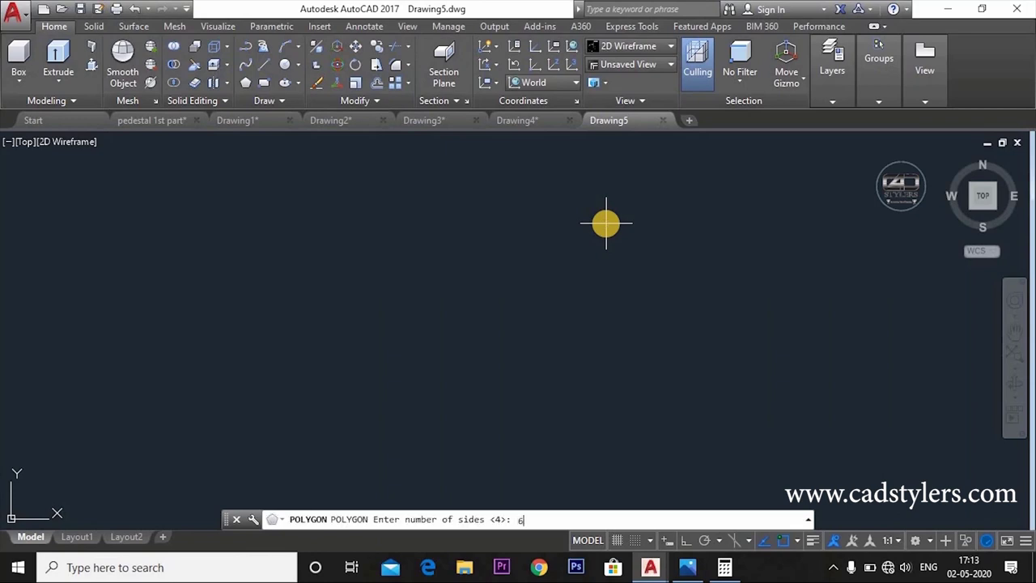
key("Return")
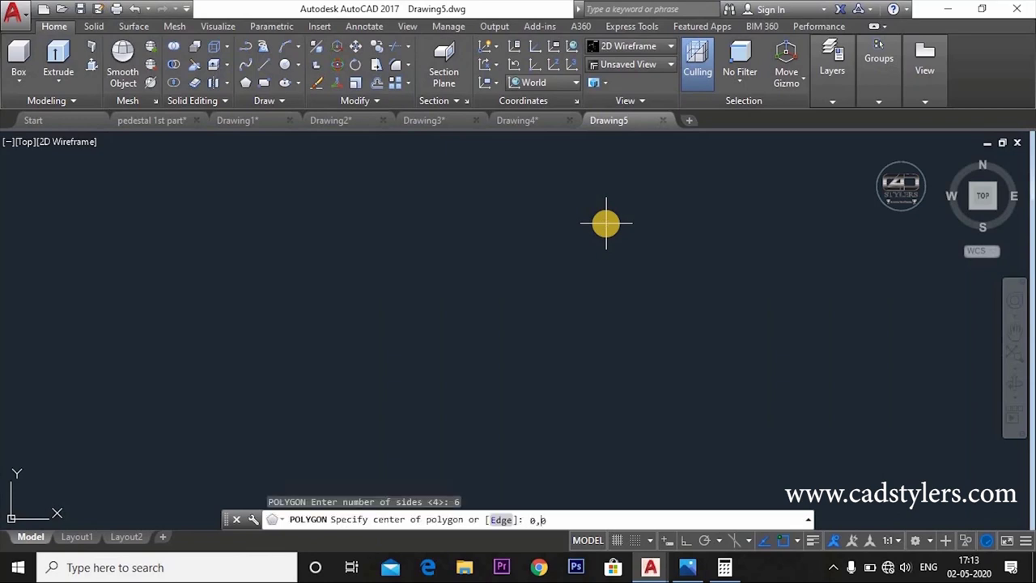
key("Return")
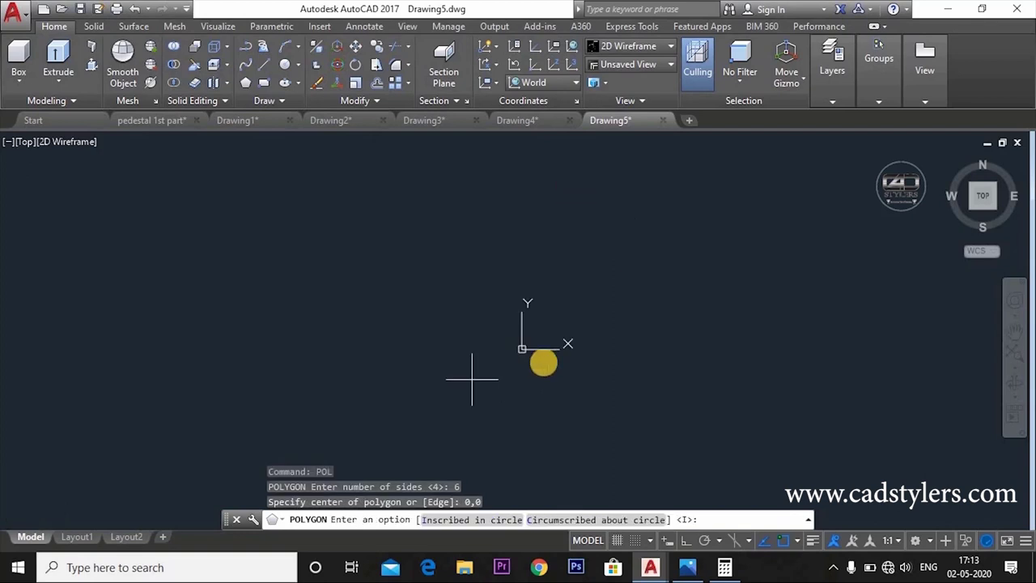
left_click(603, 519)
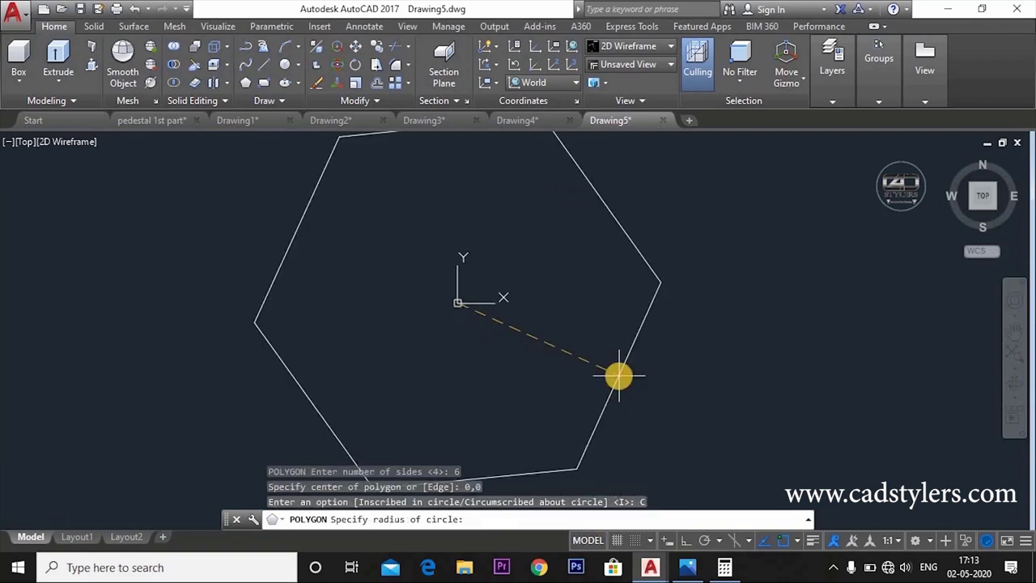
type("14")
key("Return")
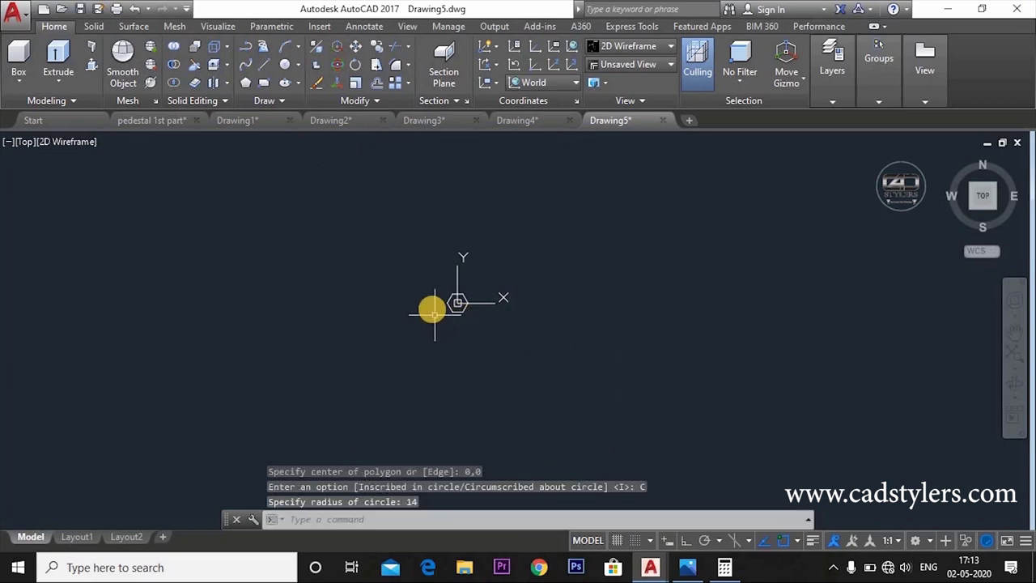
Check the hexagon with a 28 linear dimension across the flats, then delete it
scroll(457, 301, "up", 5)
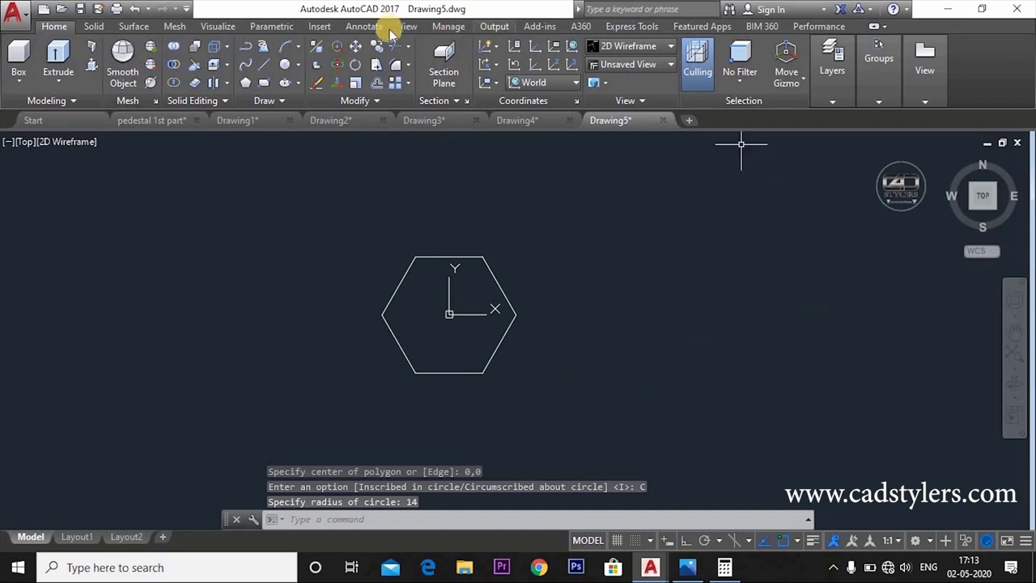
left_click(364, 26)
left_click(287, 83)
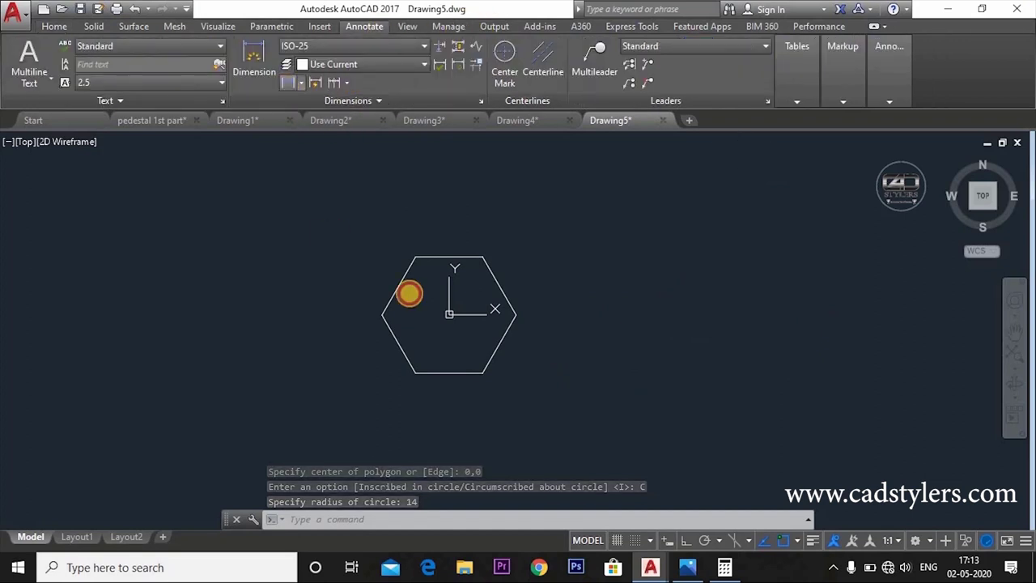
left_click(449, 257)
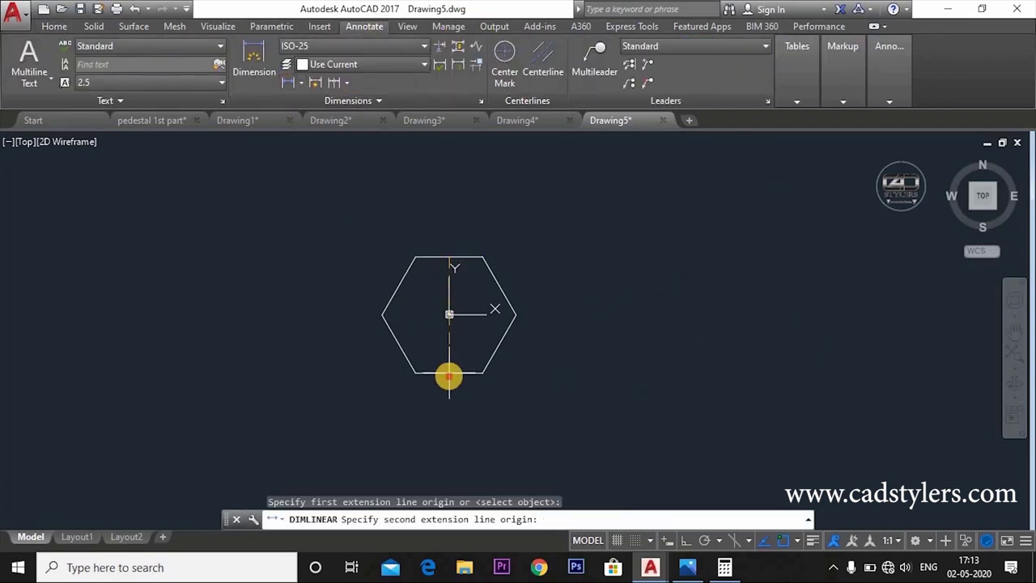
left_click(449, 373)
left_click(361, 328)
scroll(361, 329, "up", 3)
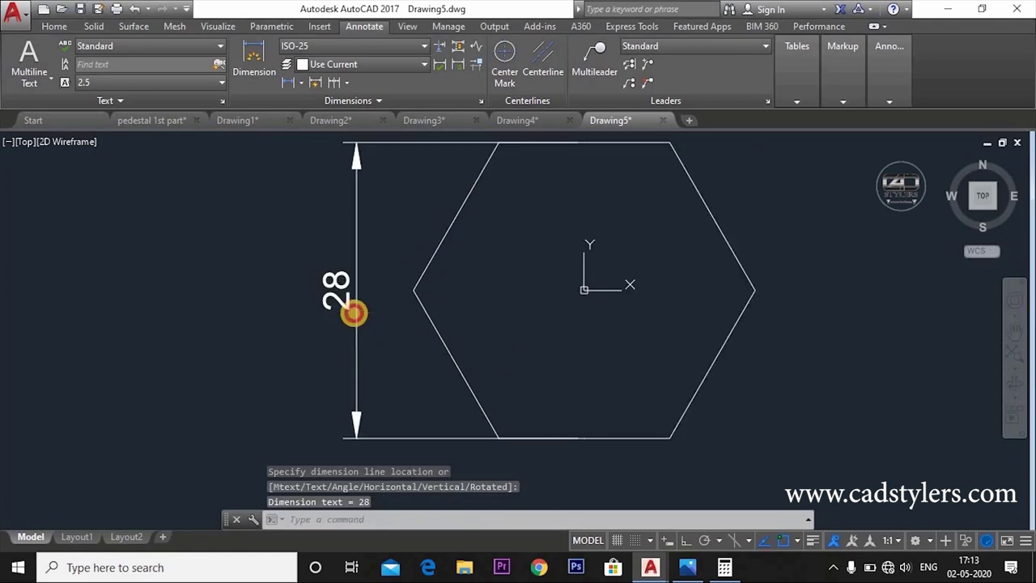
left_click(353, 312)
key("Delete")
scroll(372, 308, "down", 5)
scroll(433, 396, "up", 1)
Draw a radius-6 circle at the origin for the nut's hole
type("c")
key("Return")
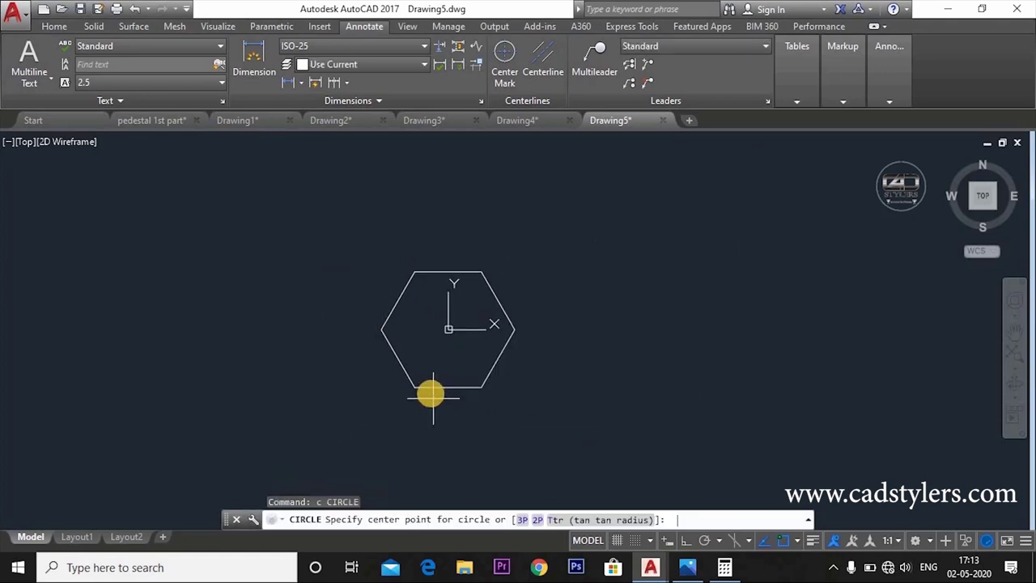
key("Return")
type("6")
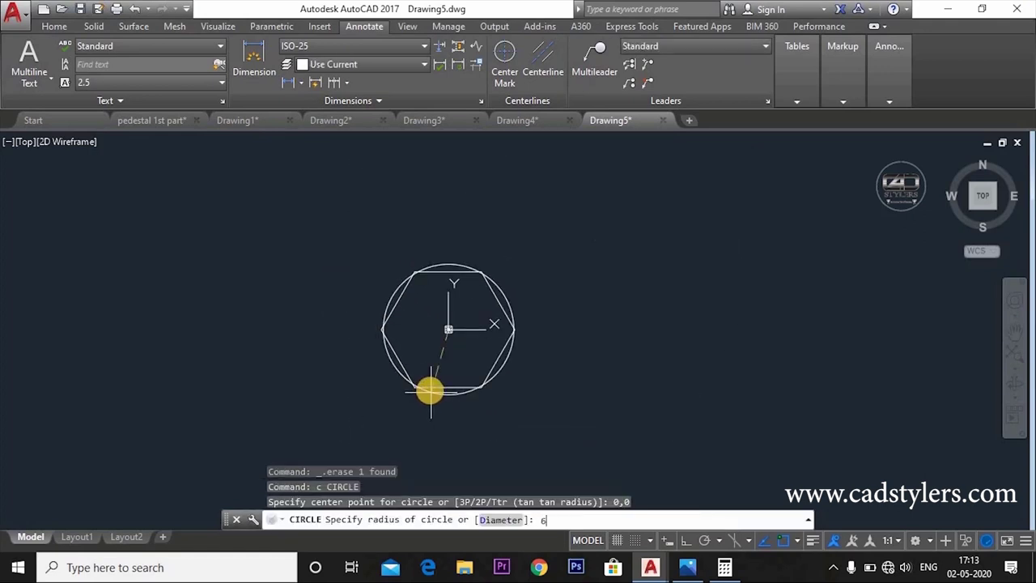
key("Return")
middle_click_drag(581, 421, 582, 326, "shift")
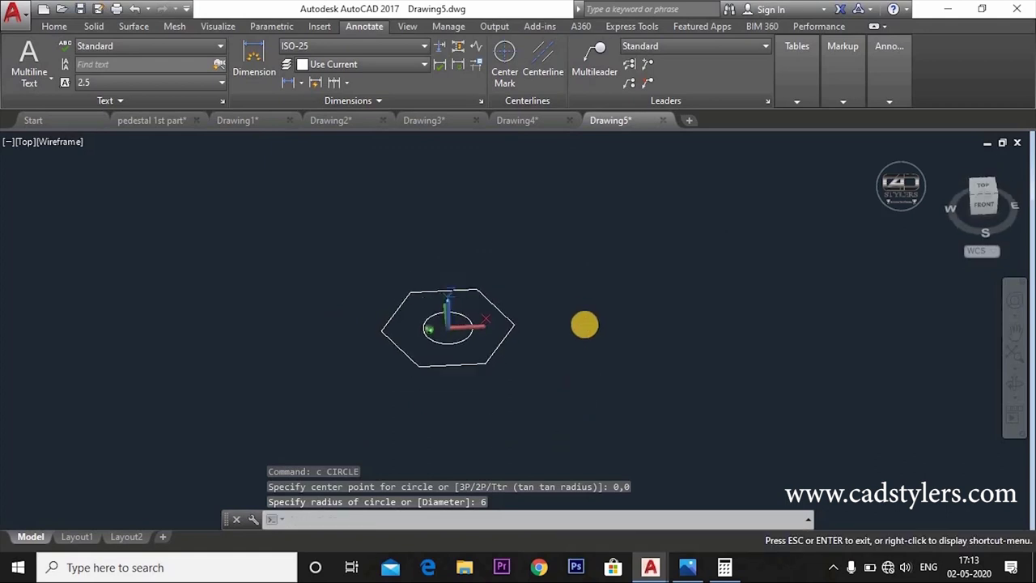
Press-pull the area between the hexagon and the hole up 12 units into a nut solid
type("ressp")
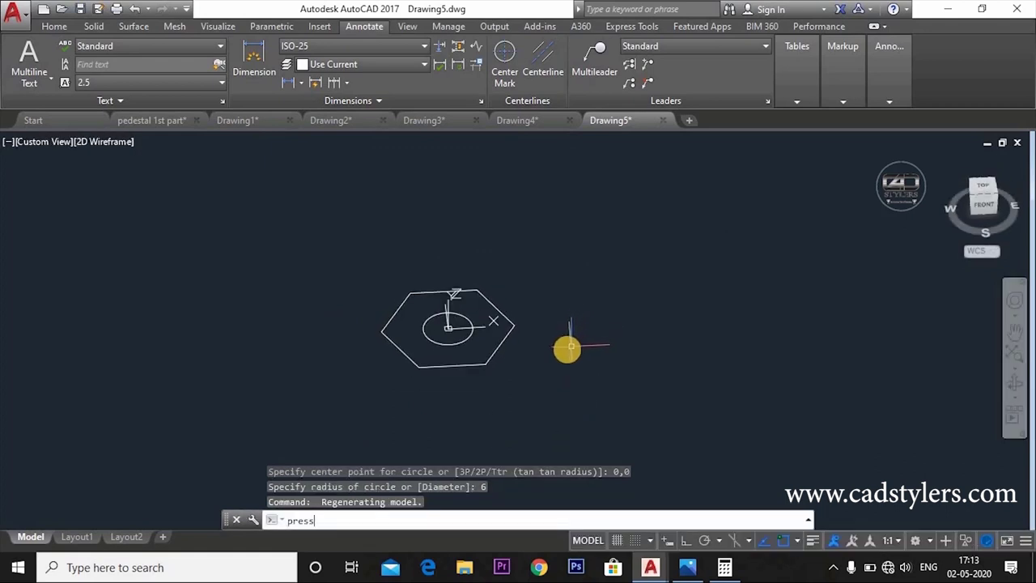
type("ull")
key("Return")
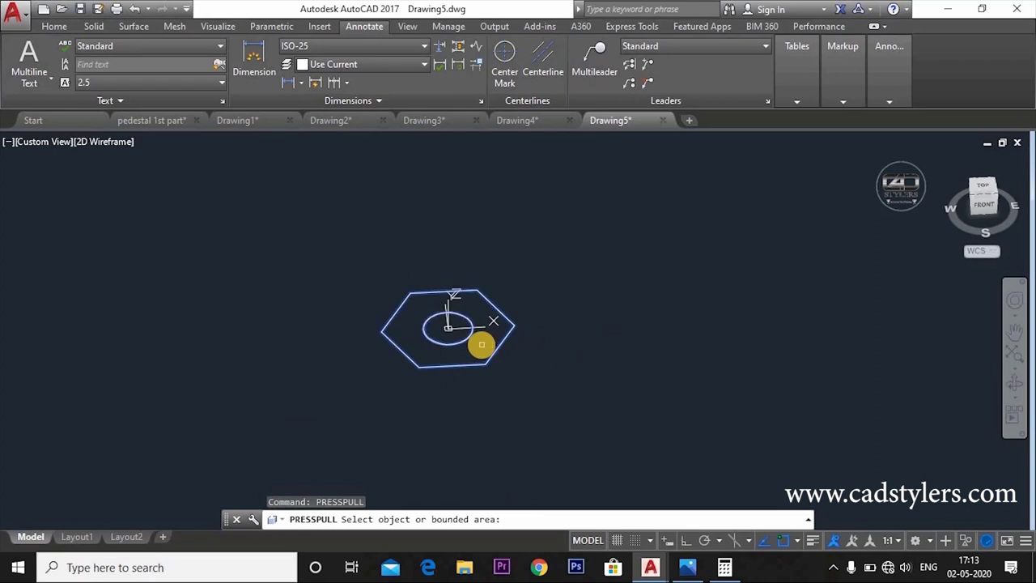
left_click(481, 345)
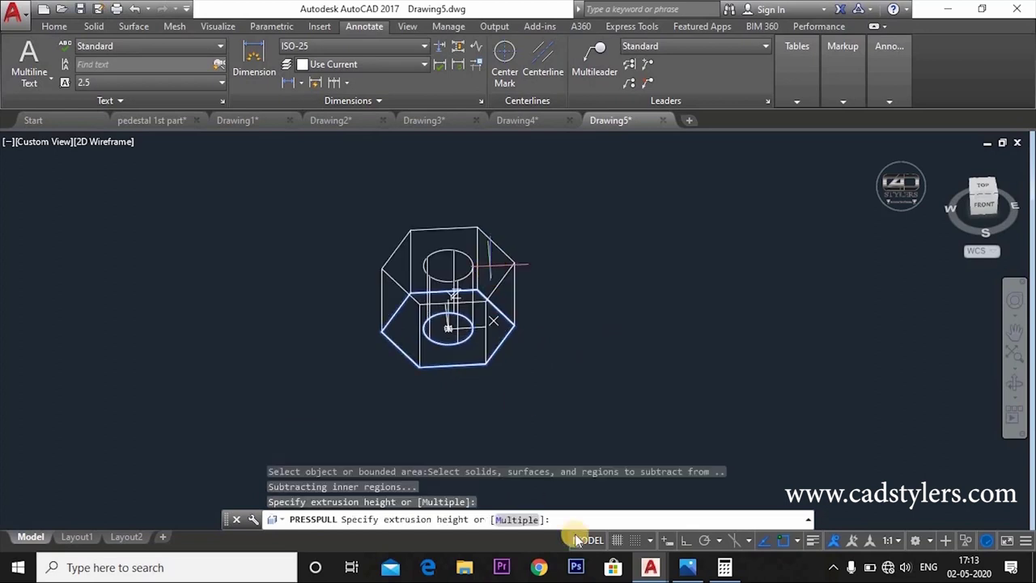
type("12")
key("Return")
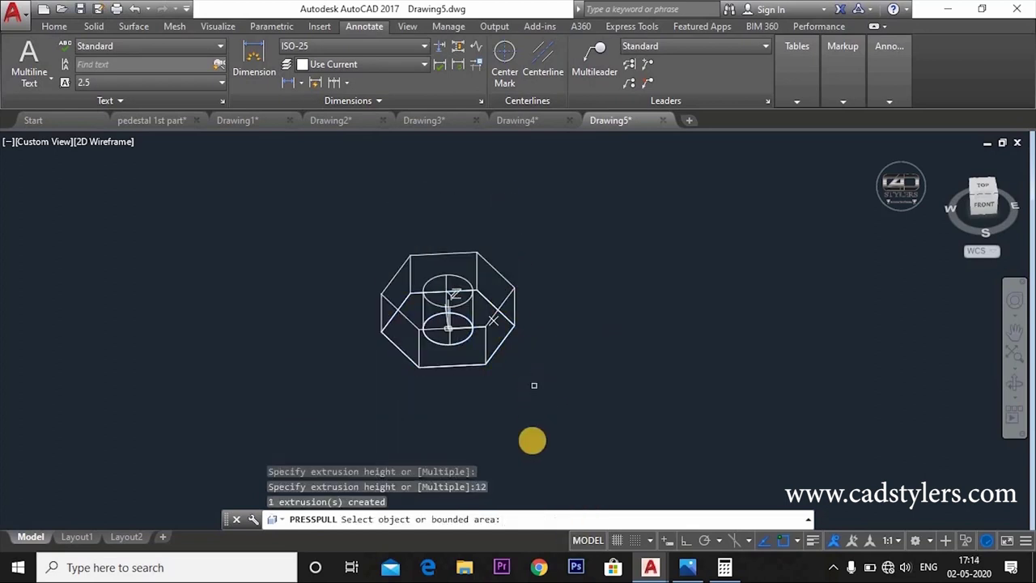
middle_click_drag(532, 424, 548, 377, "shift")
key("Escape")
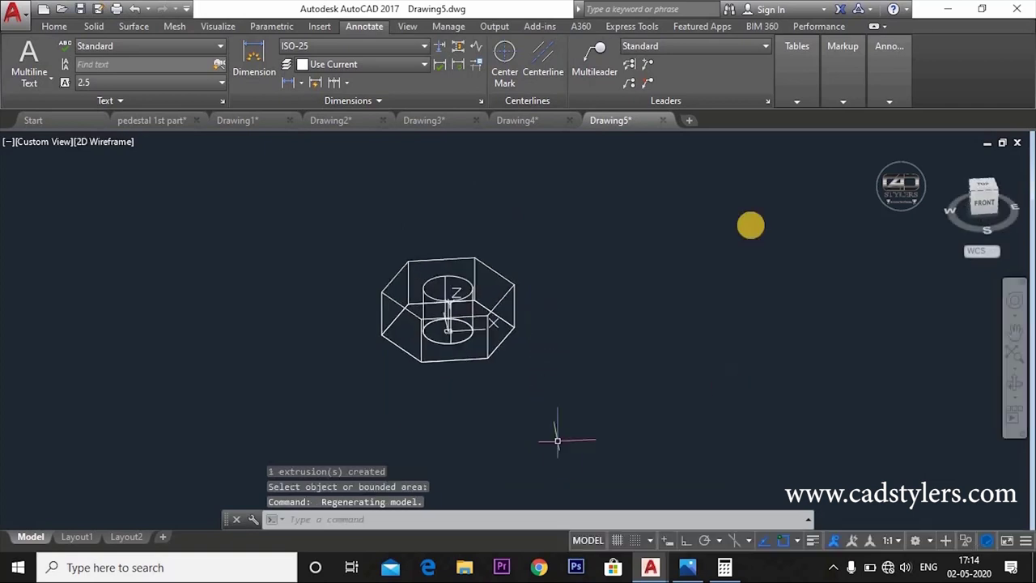
Return to the Home tools and bring up the dimension reference image in Photos
left_click(55, 26)
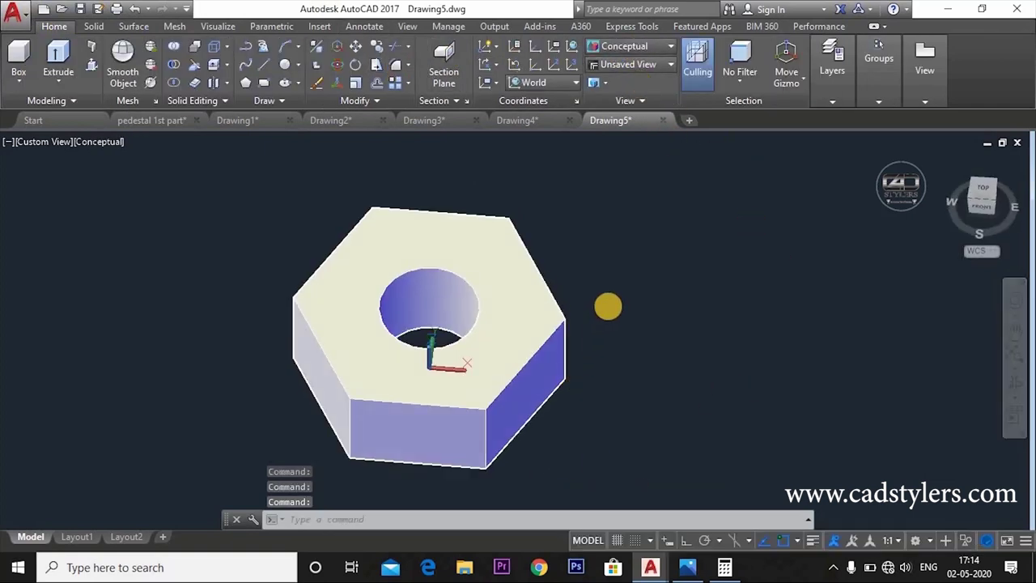
scroll(622, 301, "down", 3)
middle_click_drag(621, 300, 601, 324)
scroll(591, 437, "down", 1)
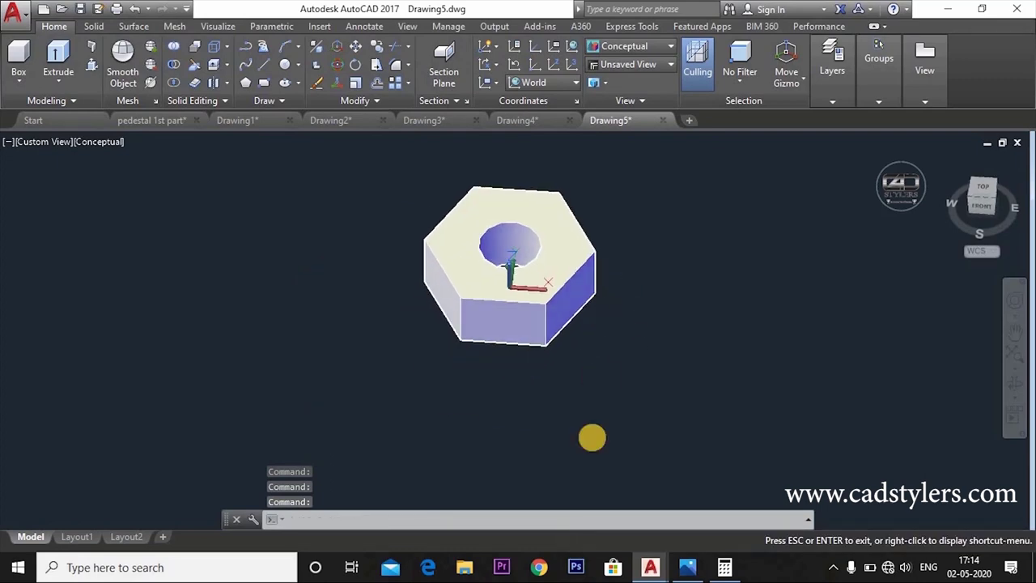
left_click(687, 566)
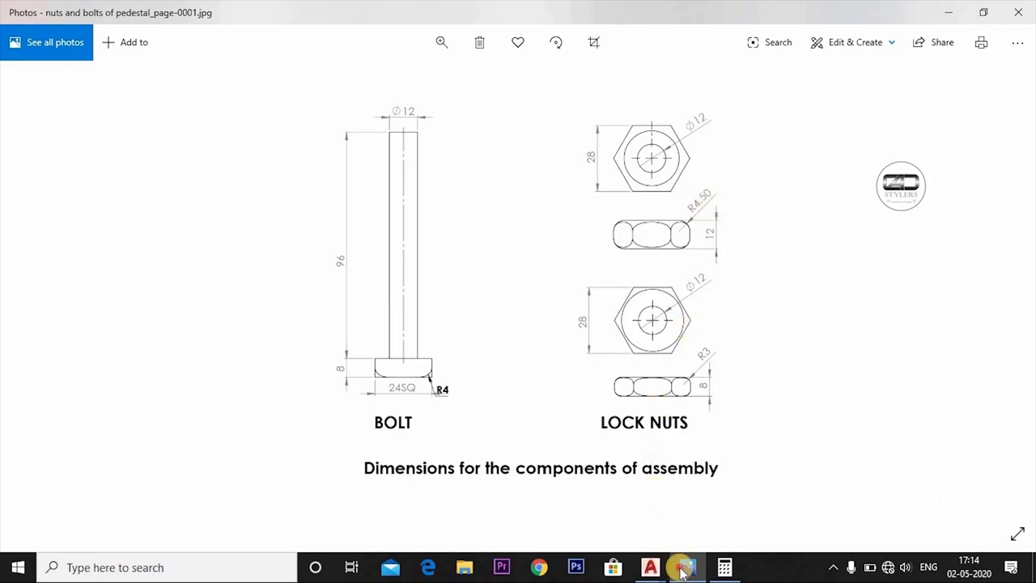
After reviewing the lock nut dimensions, switch back to Drawing5 in AutoCAD
left_click(651, 565)
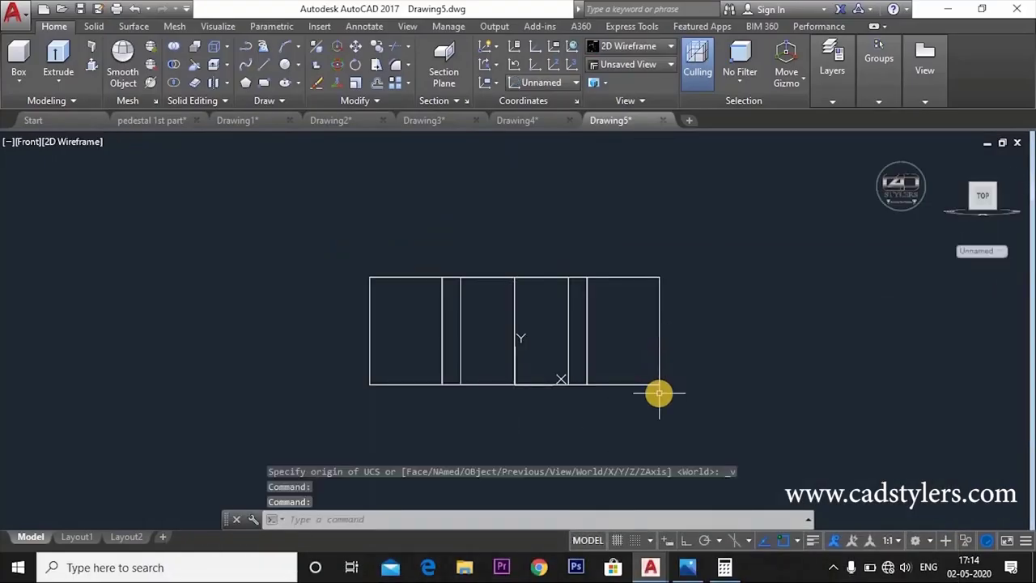
Draw a rectangle on the nut profile between two picked corners
type("rec")
key("Return")
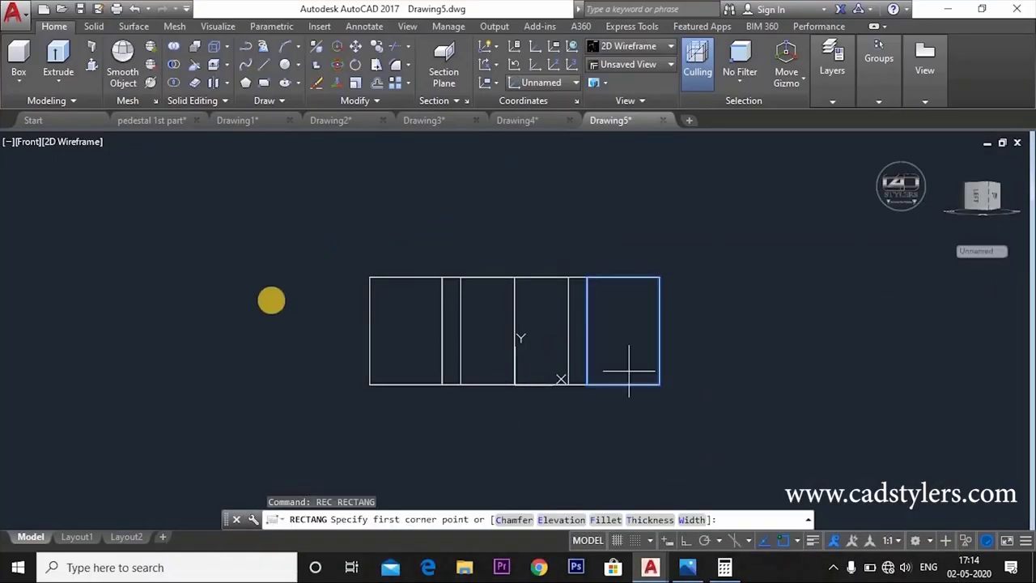
left_click(370, 277)
scroll(377, 280, "up", 4)
scroll(433, 352, "down", 5)
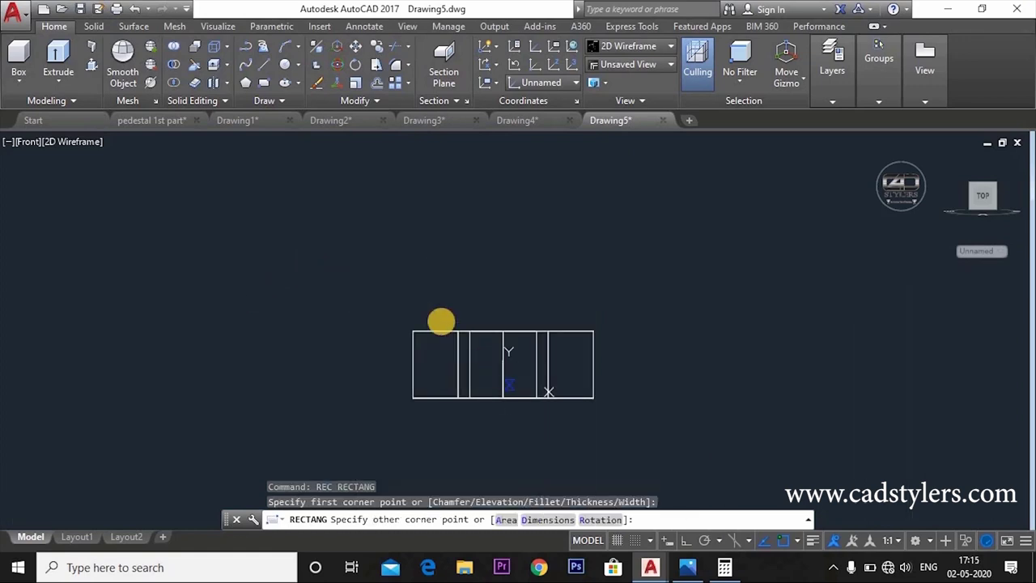
scroll(428, 351, "up", 5)
left_click(428, 280)
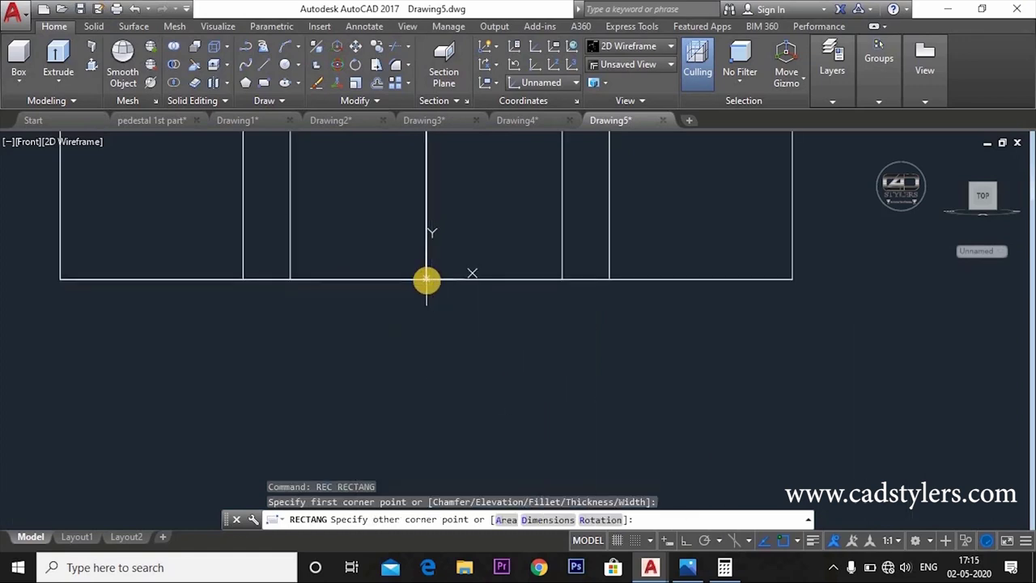
key("Escape")
scroll(403, 360, "down", 2)
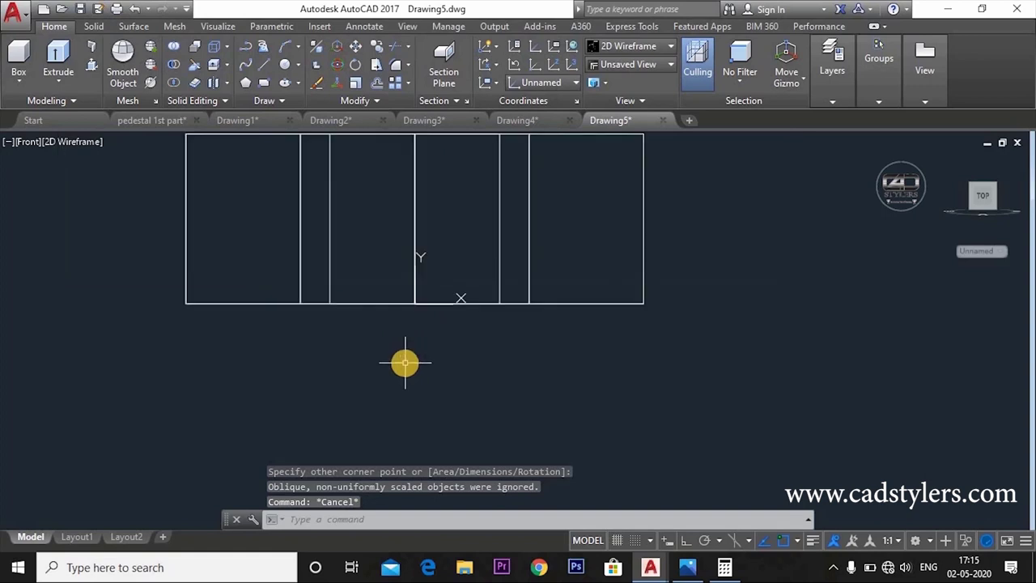
Start FILLET with radius 4.5 in Multiple mode
type("f")
key("Return")
type("r")
key("Return")
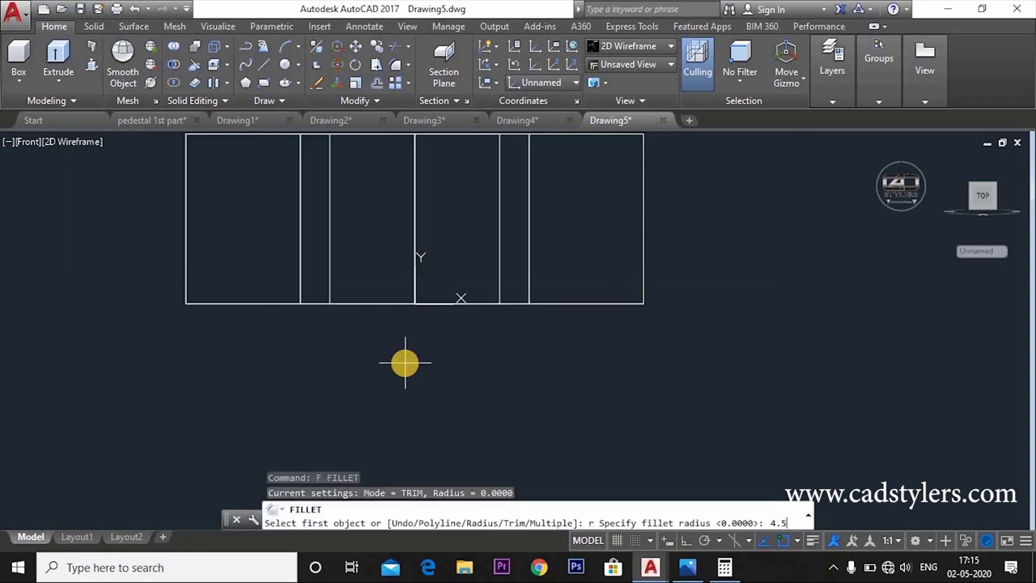
key("Return")
type("m")
key("Return")
Round the rectangle's bottom-left and top-left corners with the 4.5 fillet
middle_click_drag(377, 400, 432, 418)
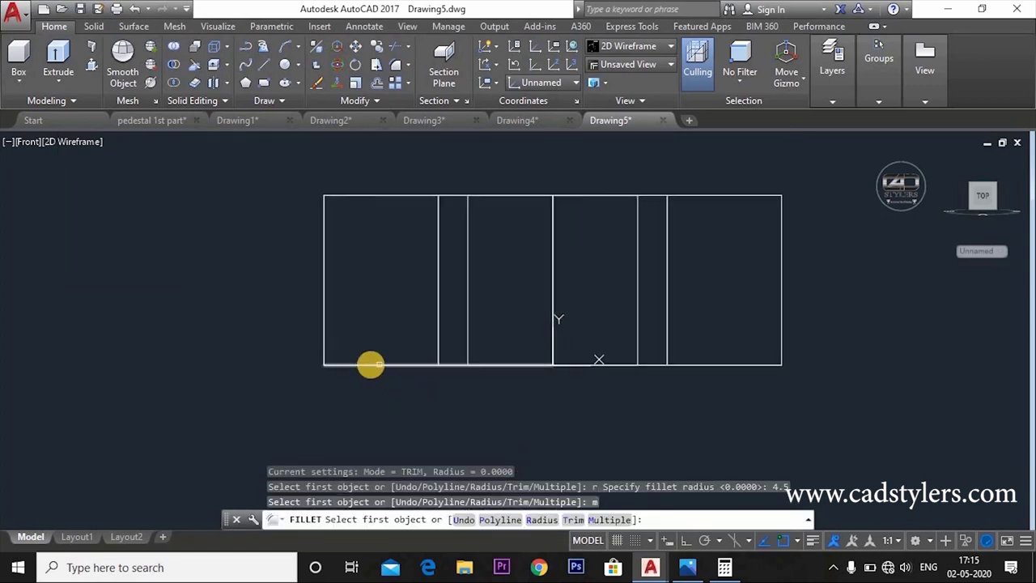
left_click(320, 332)
left_click(322, 327)
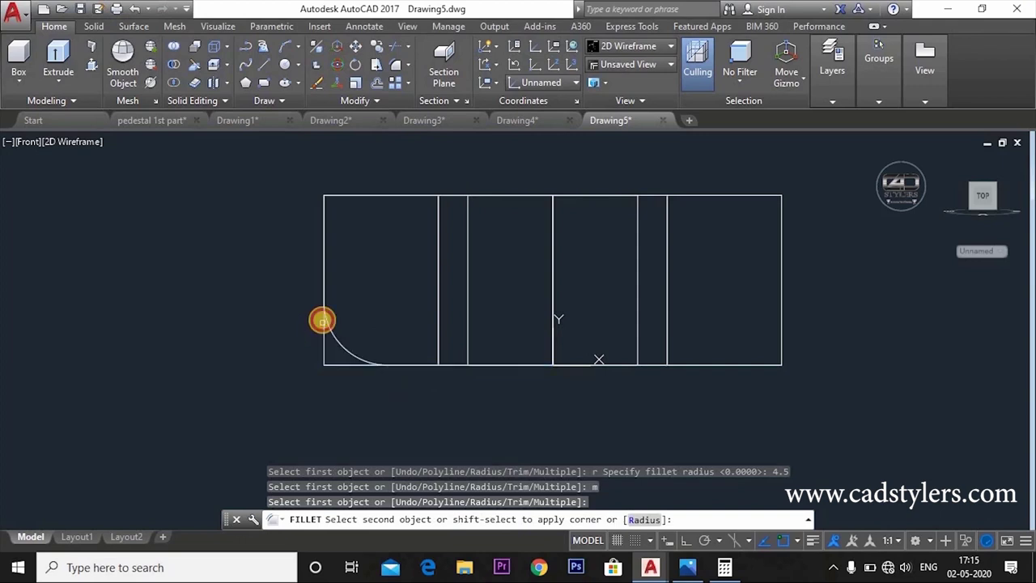
left_click(325, 230)
left_click(345, 199)
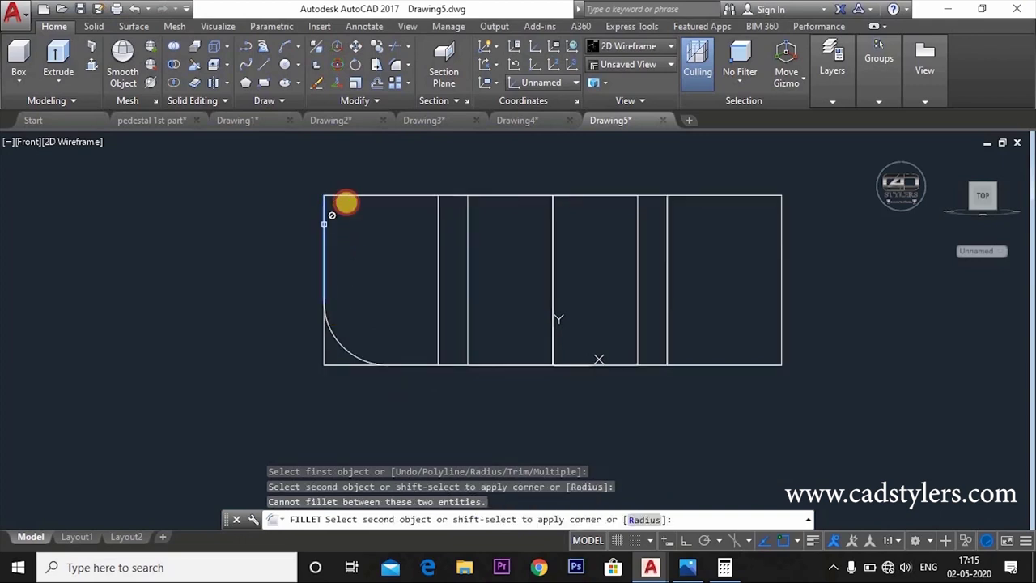
left_click(365, 197)
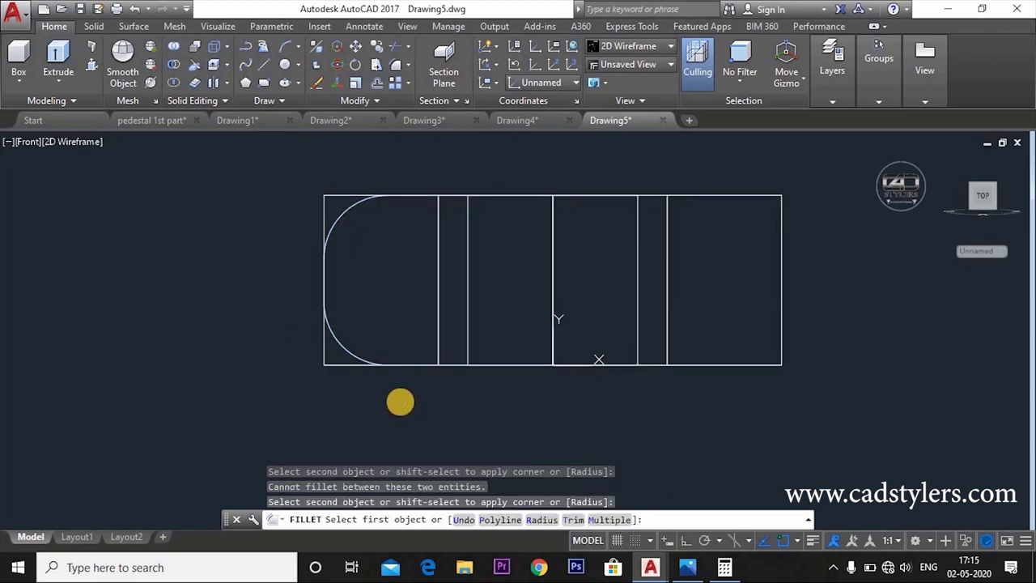
key("Escape")
Abandon an erase and start EXPLODE on the filleted outline
type("e")
key("Return")
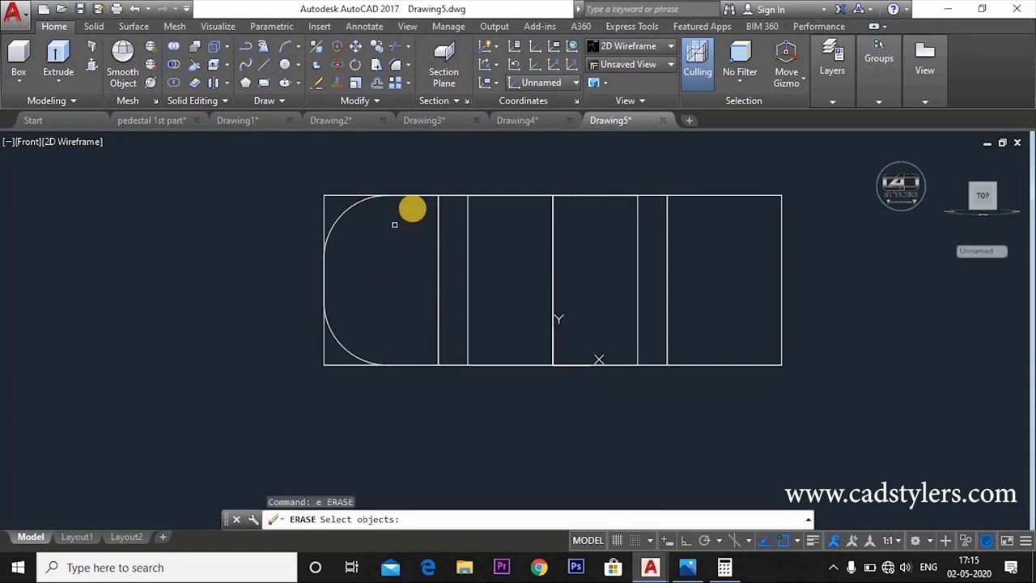
key("Escape")
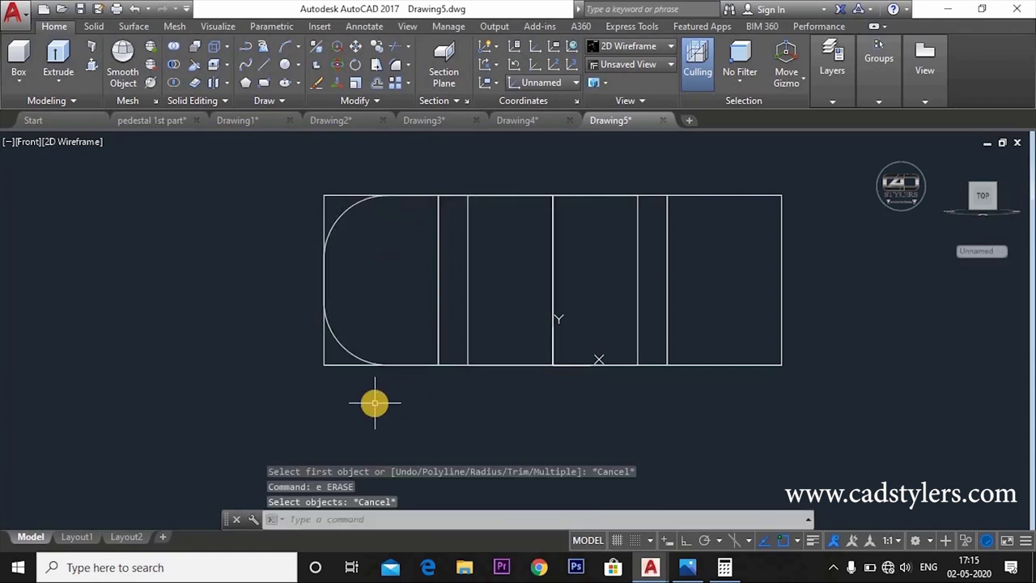
type("x")
key("Return")
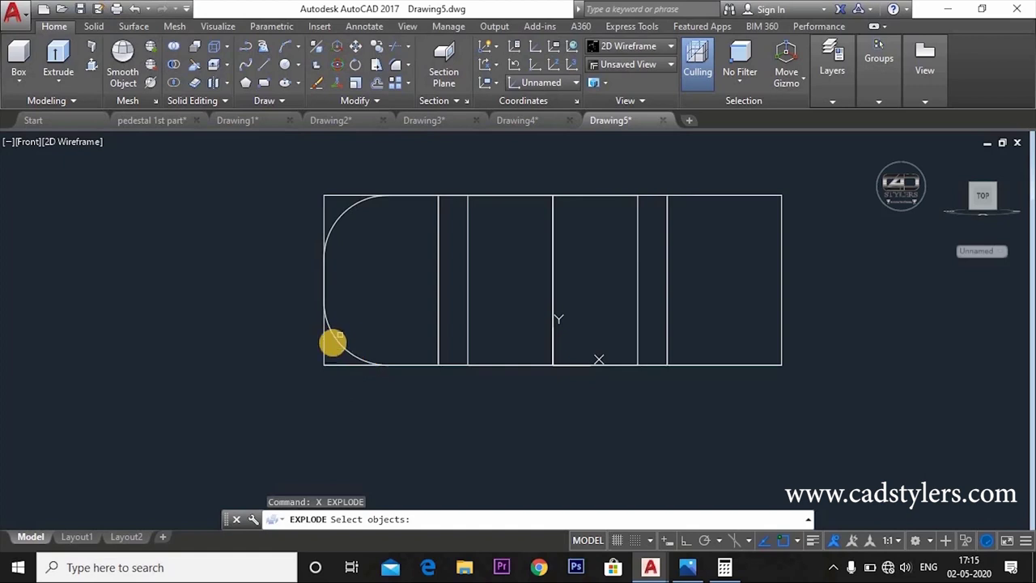
Explode the filleted rectangle outline into separate pieces
left_click(346, 348)
type("v")
key("Return")
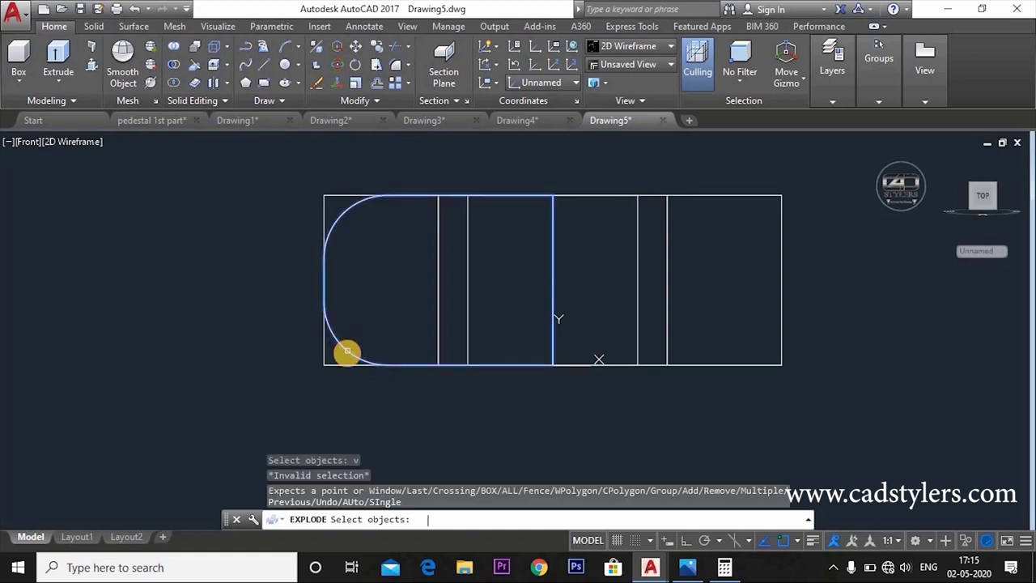
key("Return")
Erase the three leftover bottom, top and left edge pieces
type("e")
key("Return")
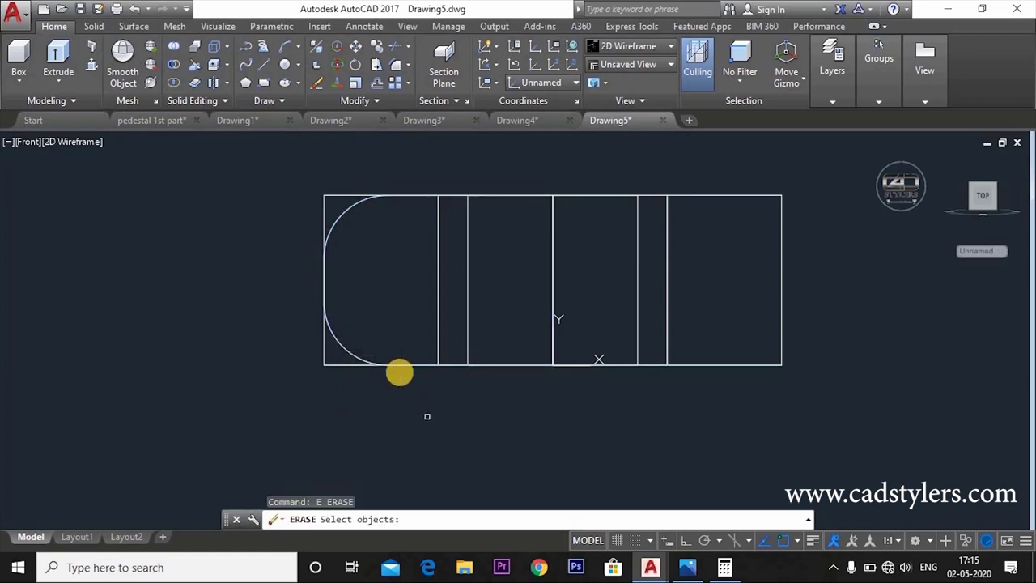
left_click(405, 366)
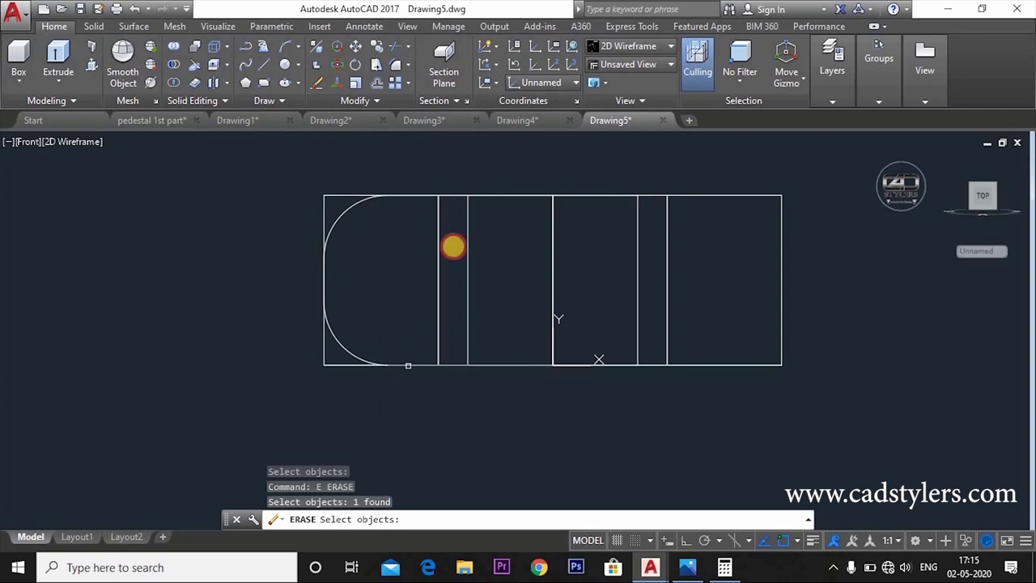
left_click(418, 194)
left_click(321, 269)
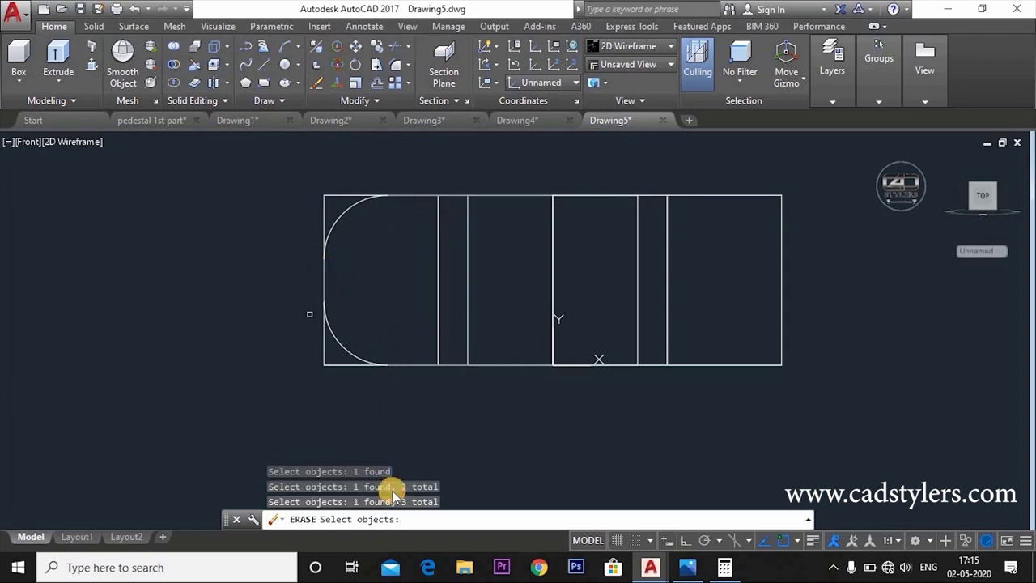
key("Return")
Draw lines from the upper arc's ends out to the original top-left corner
type("l")
key("Return")
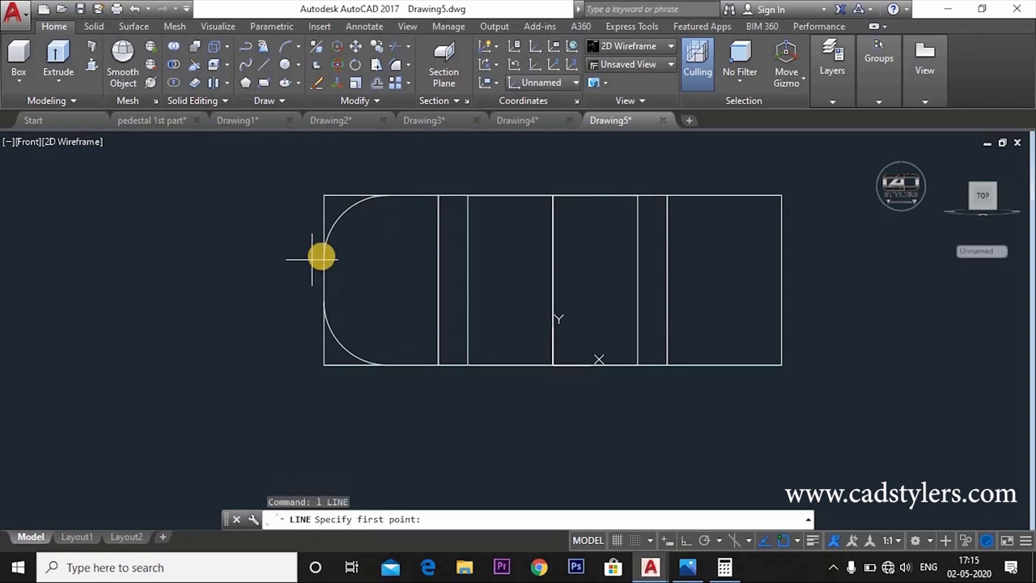
left_click(324, 258)
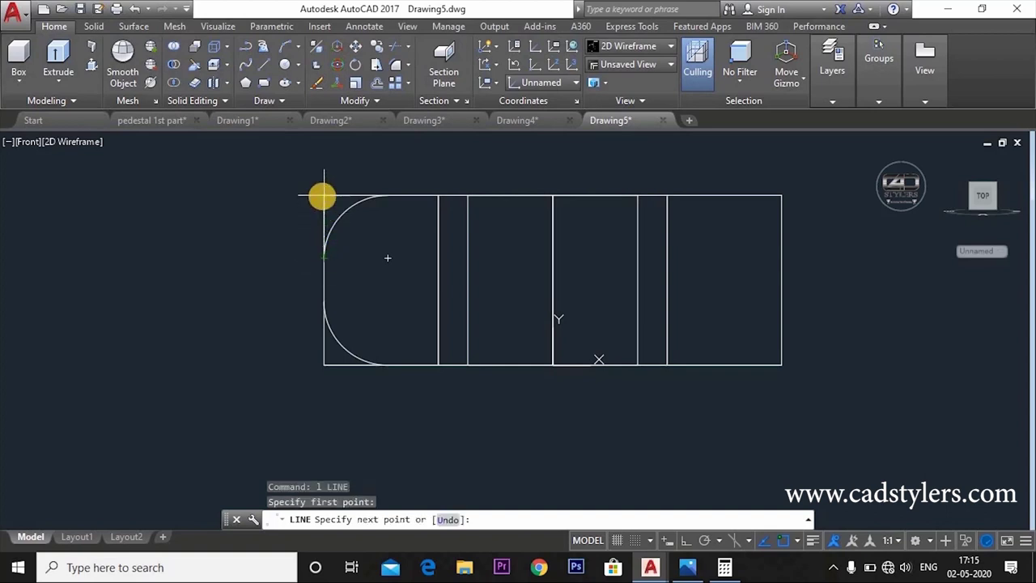
left_click(324, 195)
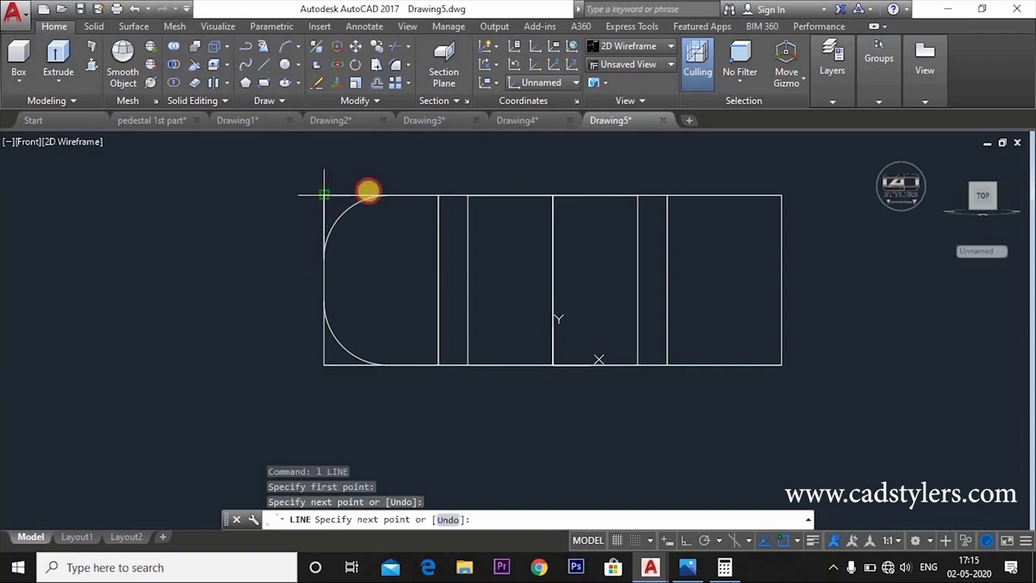
scroll(383, 195, "up", 8)
left_click(383, 195)
scroll(383, 195, "down", 8)
key("Escape")
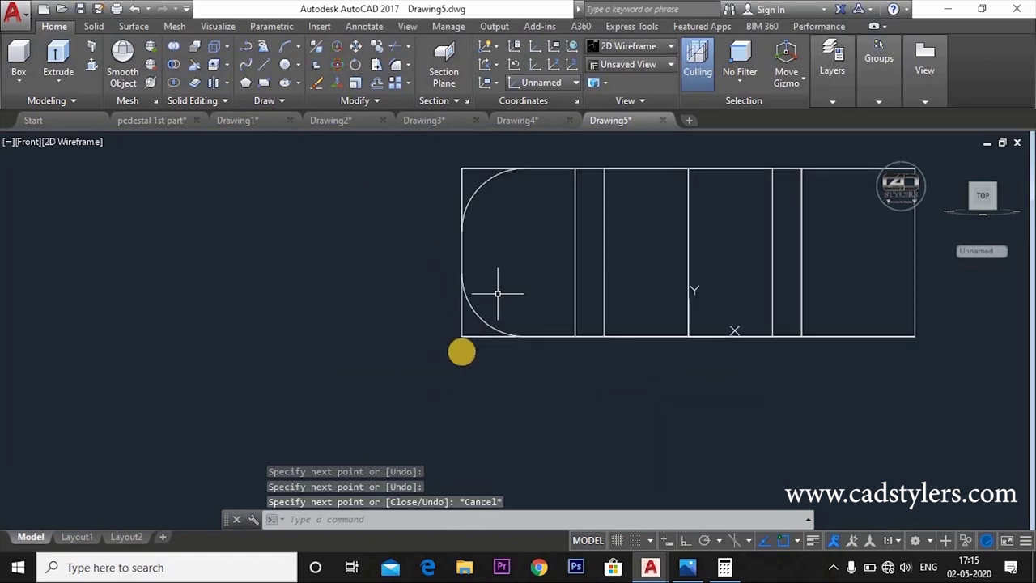
Draw a line closing off the area outside the lower rounded corner
key("Return")
scroll(457, 274, "up", 5)
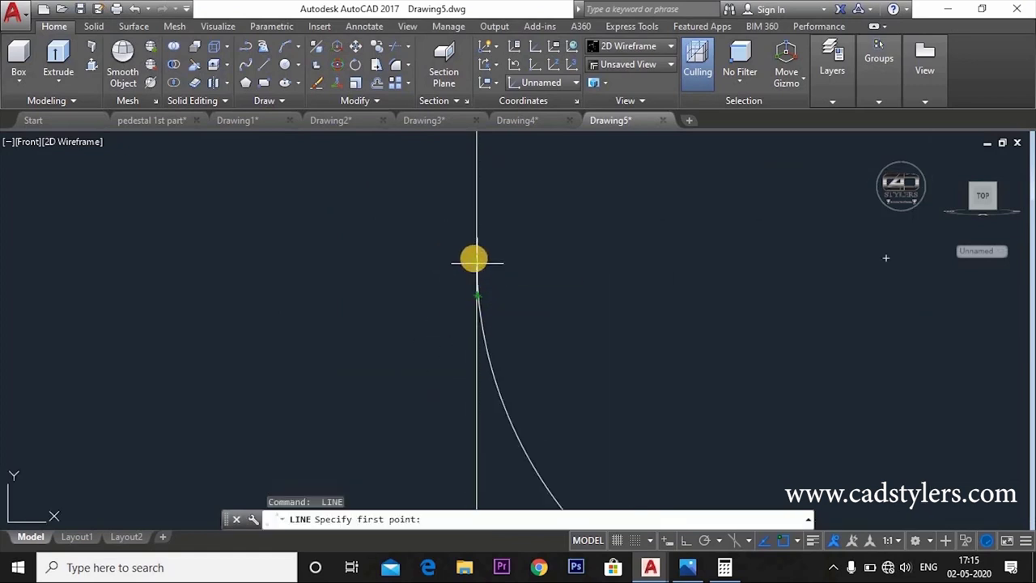
left_click(476, 258)
scroll(475, 259, "down", 4)
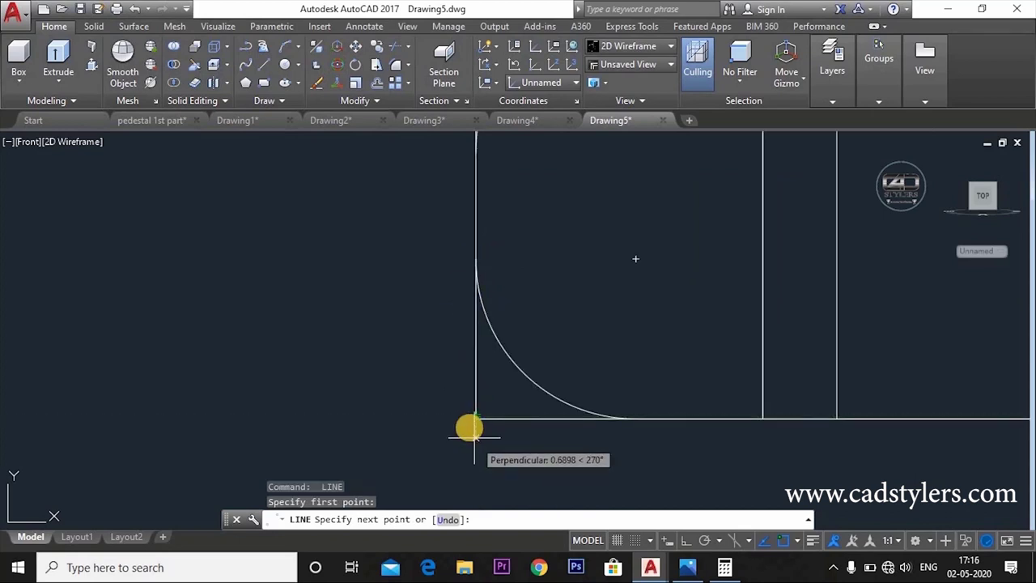
scroll(469, 427, "up", 2)
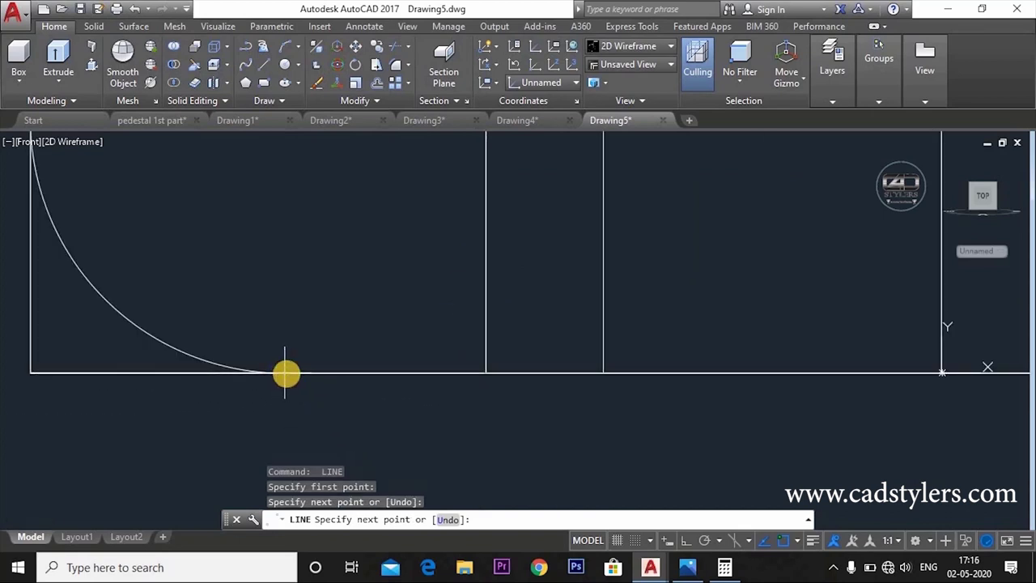
left_click(286, 373)
scroll(301, 397, "down", 2)
key("Escape")
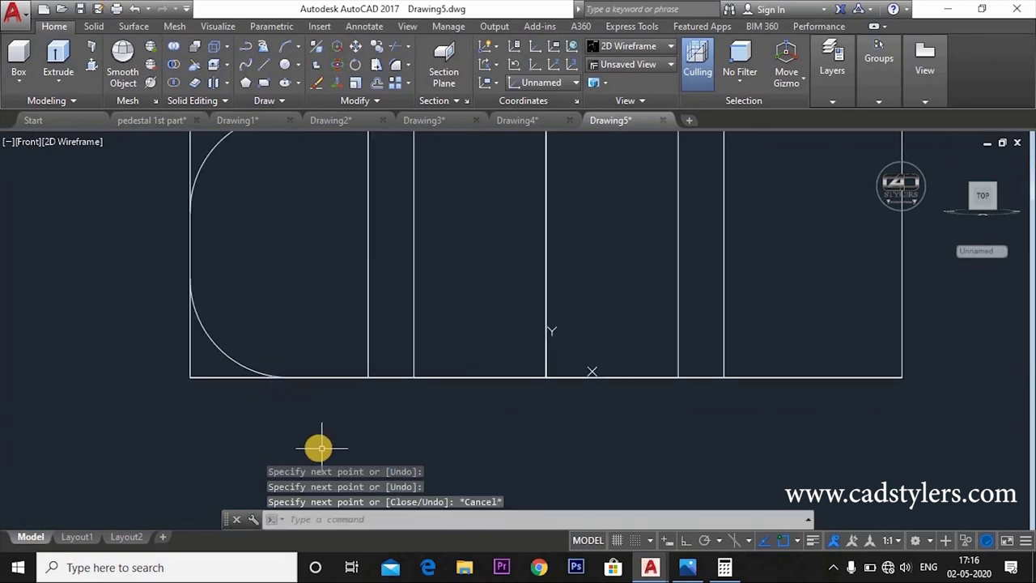
Join the lower corner's bottom line, arc and side line into one profile
type("j")
key("Return")
left_click(246, 374)
left_click(204, 360)
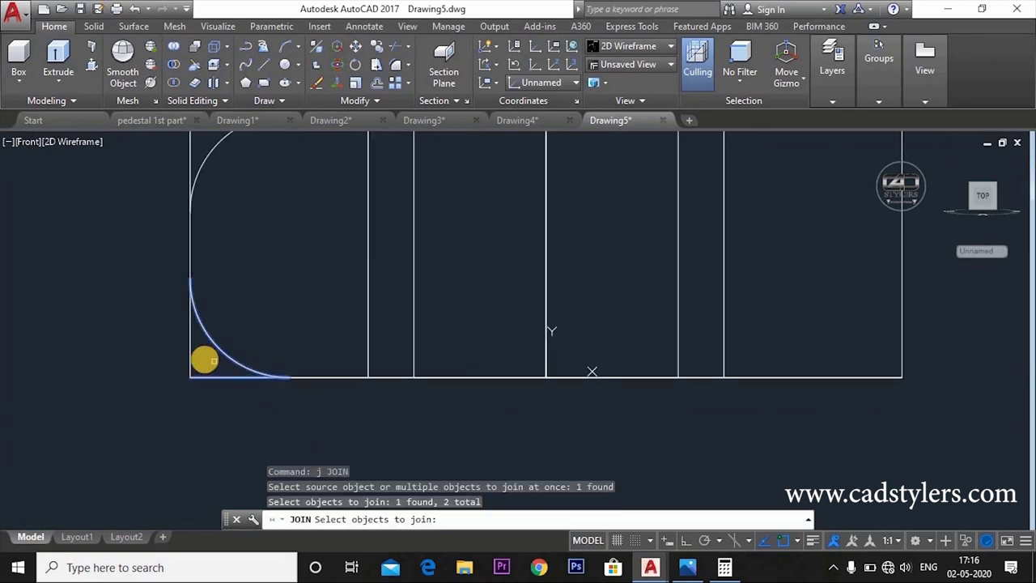
left_click(191, 351)
key("Return")
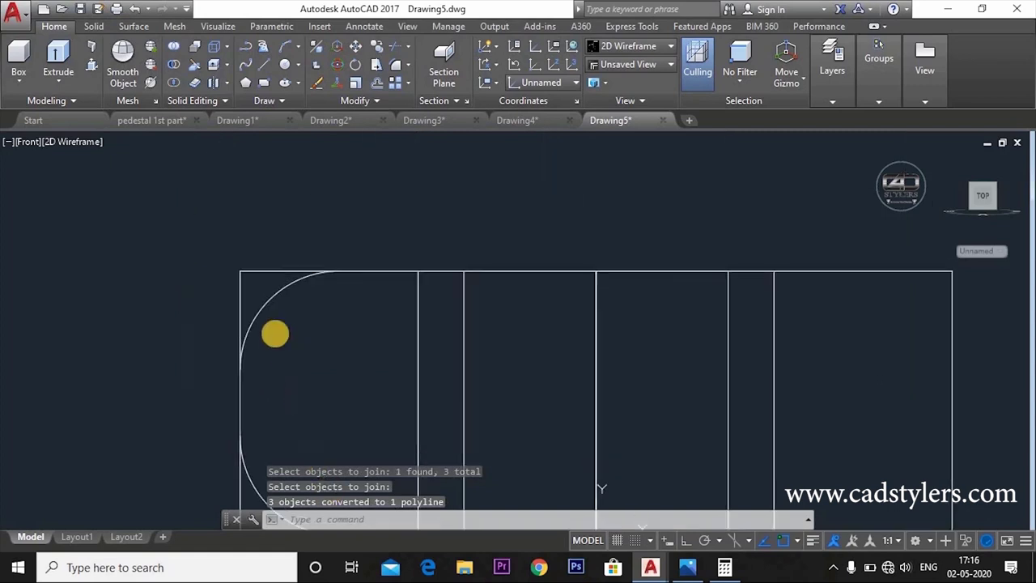
Join the upper corner's arc, side line and top line into one profile
middle_click_drag(272, 330, 324, 482)
key("Return")
left_click(242, 300)
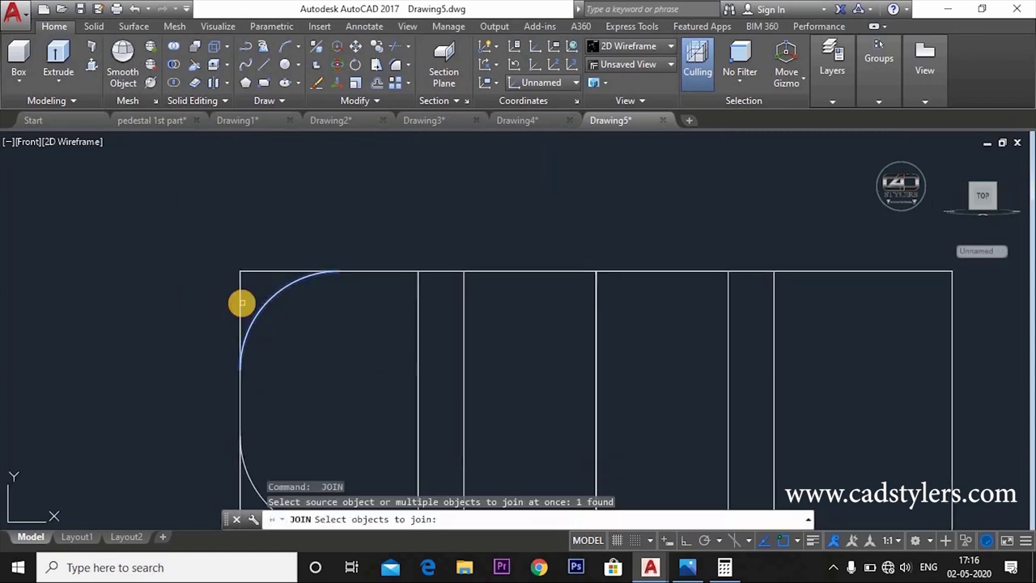
left_click(240, 306)
left_click(271, 272)
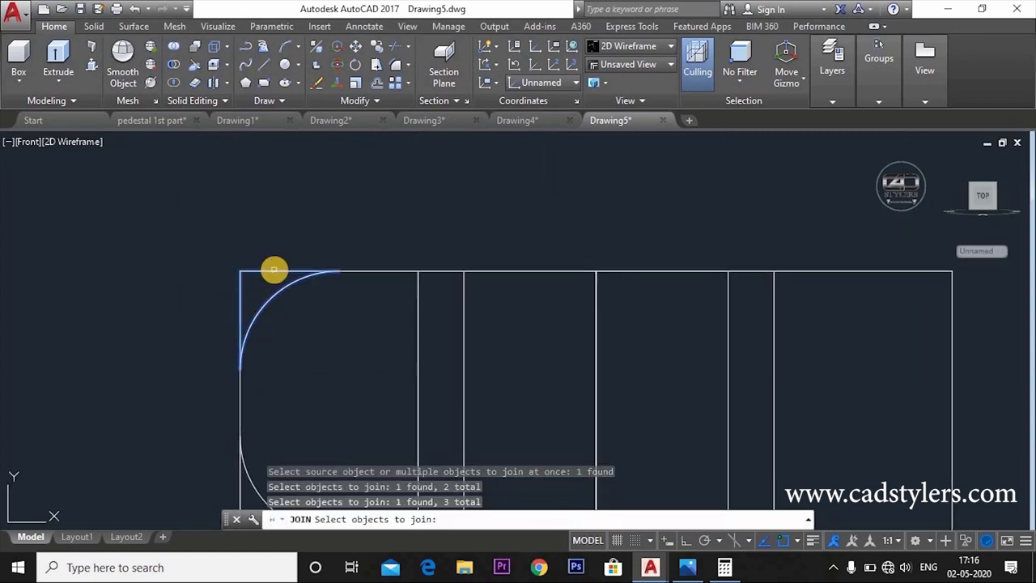
key("Return")
scroll(308, 365, "down", 3)
scroll(300, 308, "down", 4)
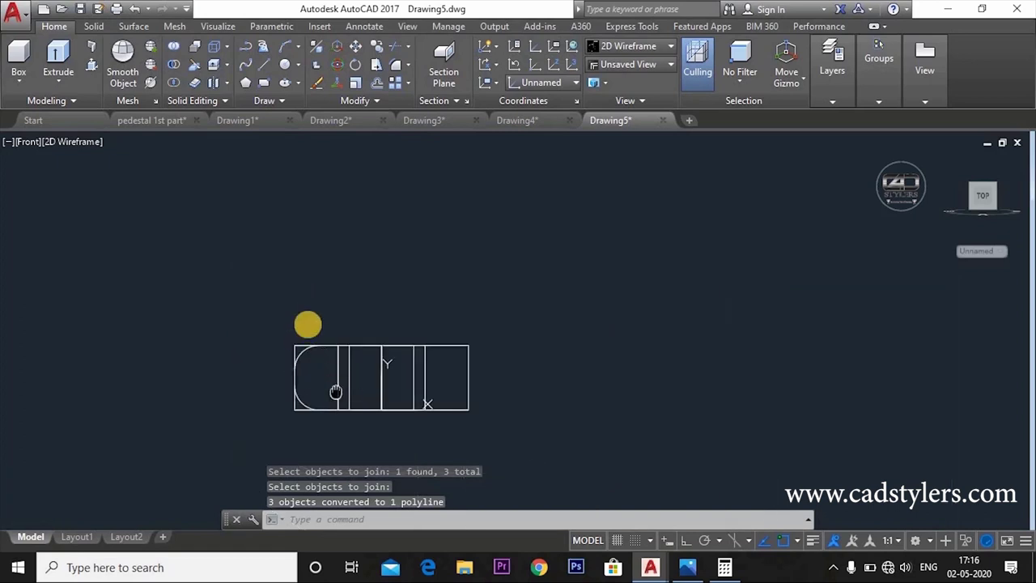
middle_click_drag(328, 392, 299, 322)
key("Escape")
Revolve both corner profiles 360° about the axis from 0,0 to 0,10
type("rec")
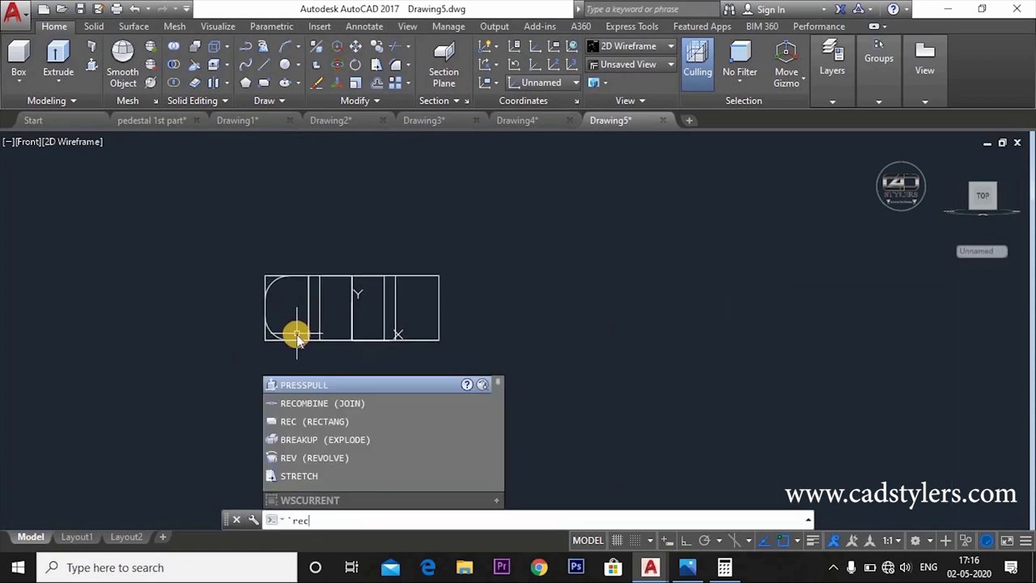
key("Return")
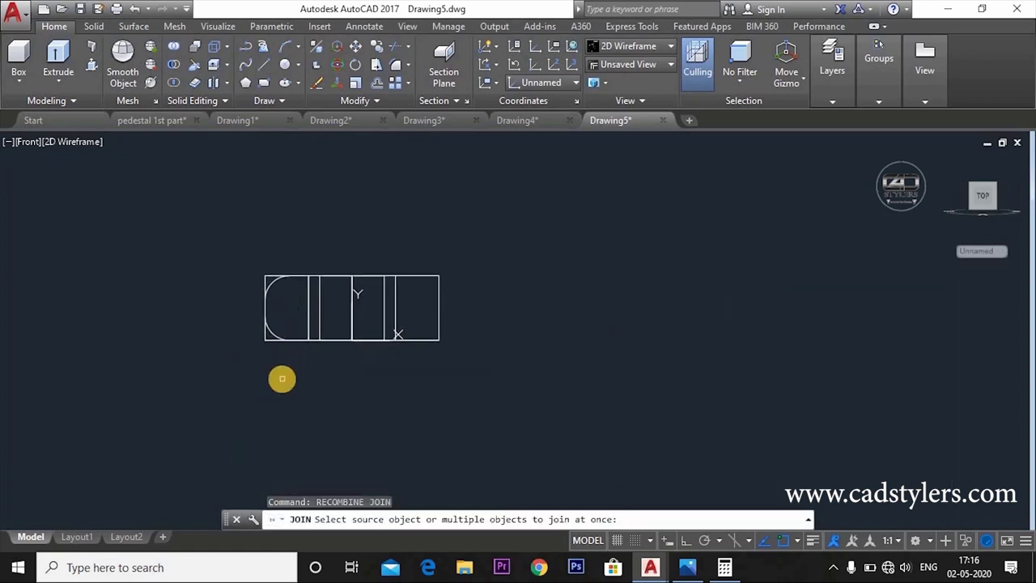
key("Escape")
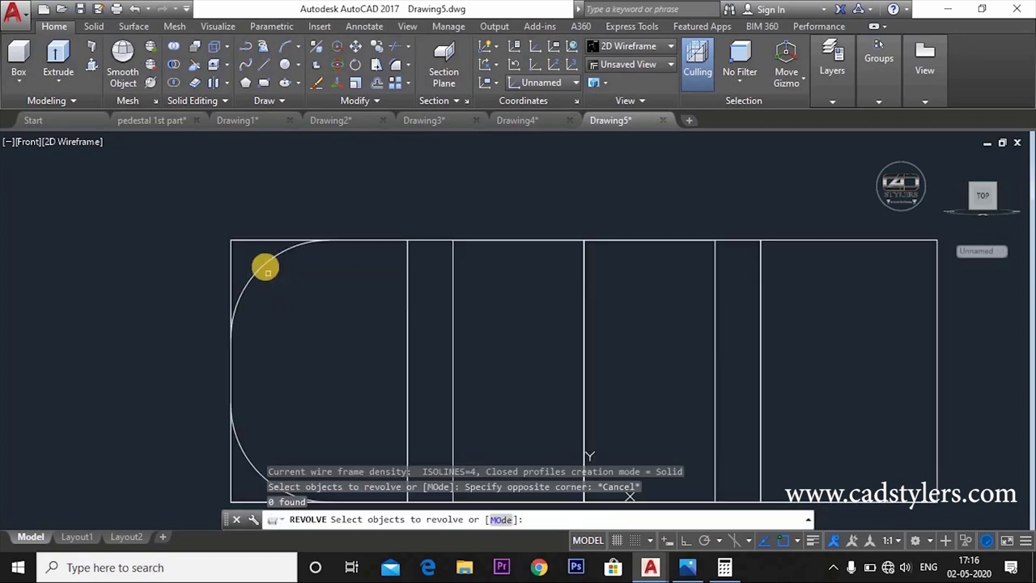
left_click(267, 301)
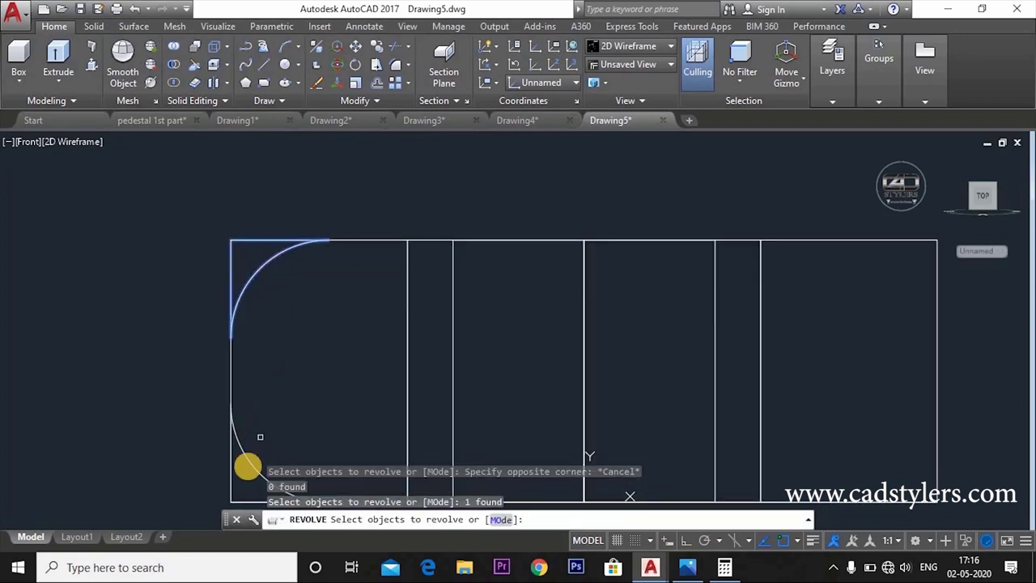
left_click(248, 460)
middle_click_drag(266, 416, 217, 283)
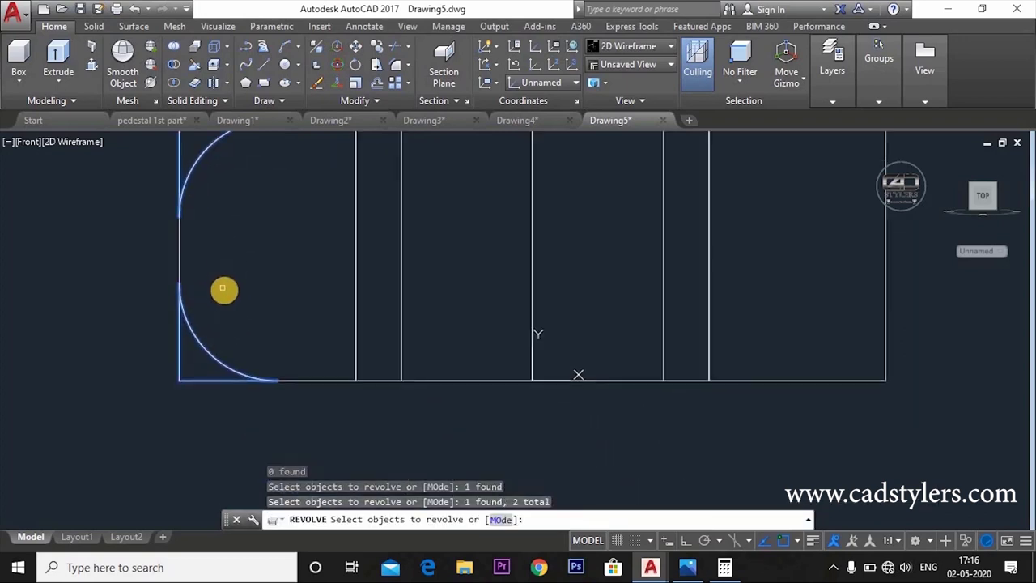
key("Return")
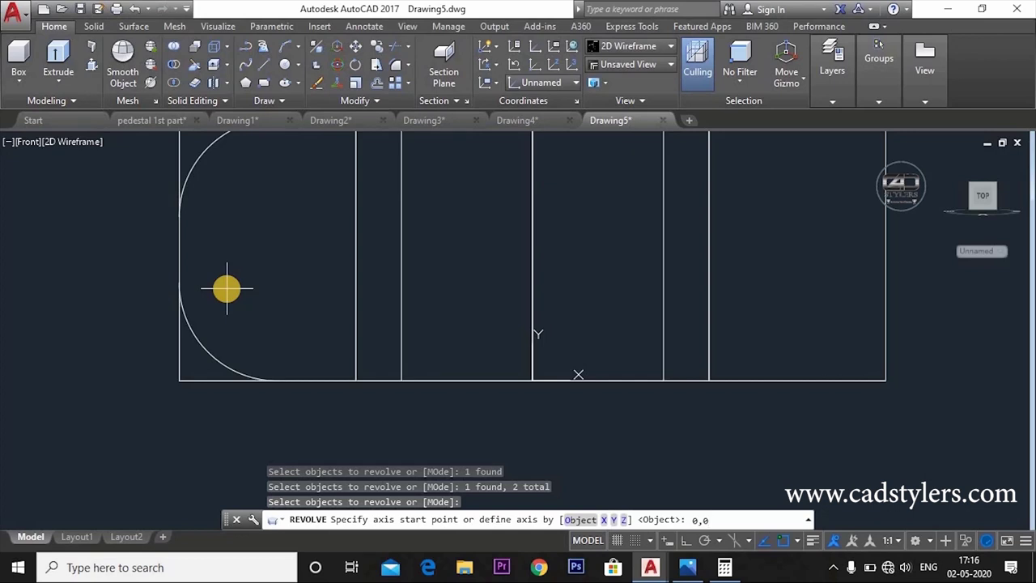
key("Return")
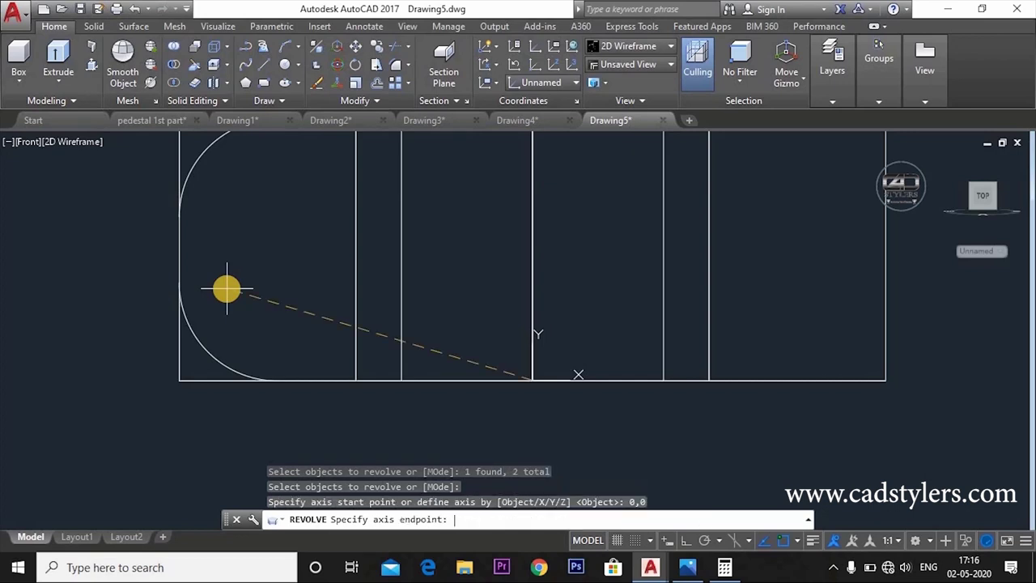
type("0,1")
key("Return")
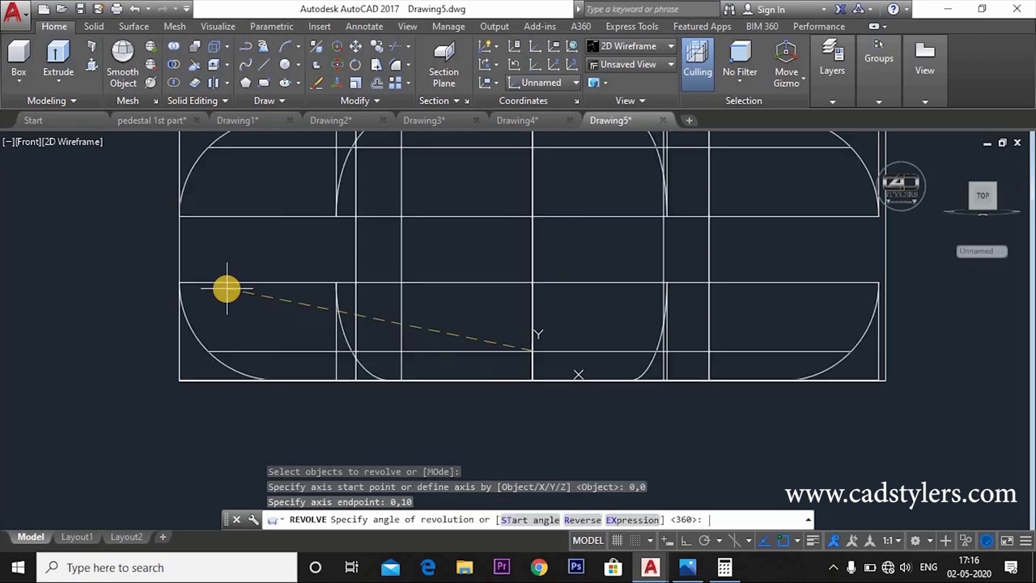
key("Escape")
scroll(297, 415, "down", 5)
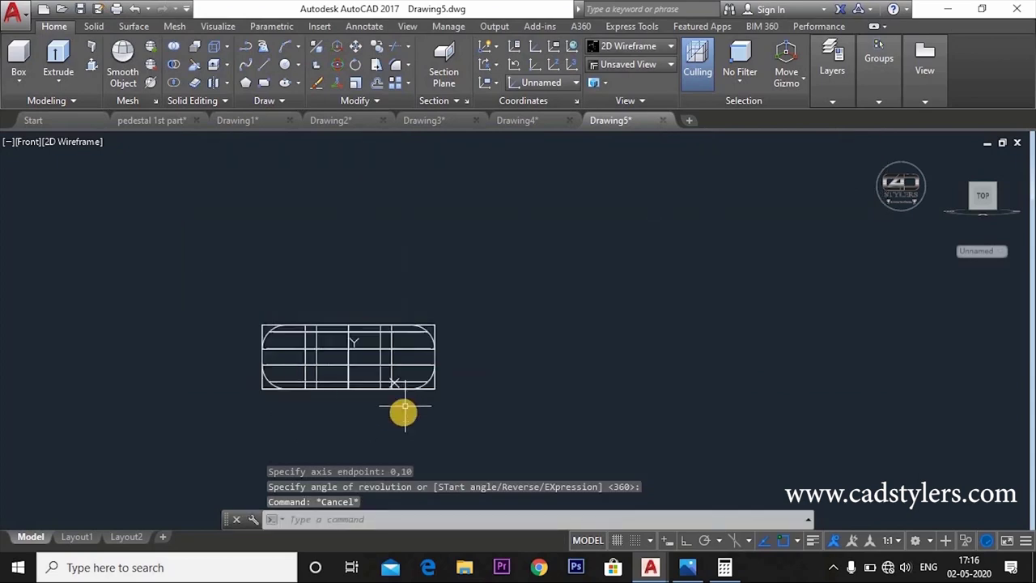
middle_click_drag(566, 370, 569, 424, "shift")
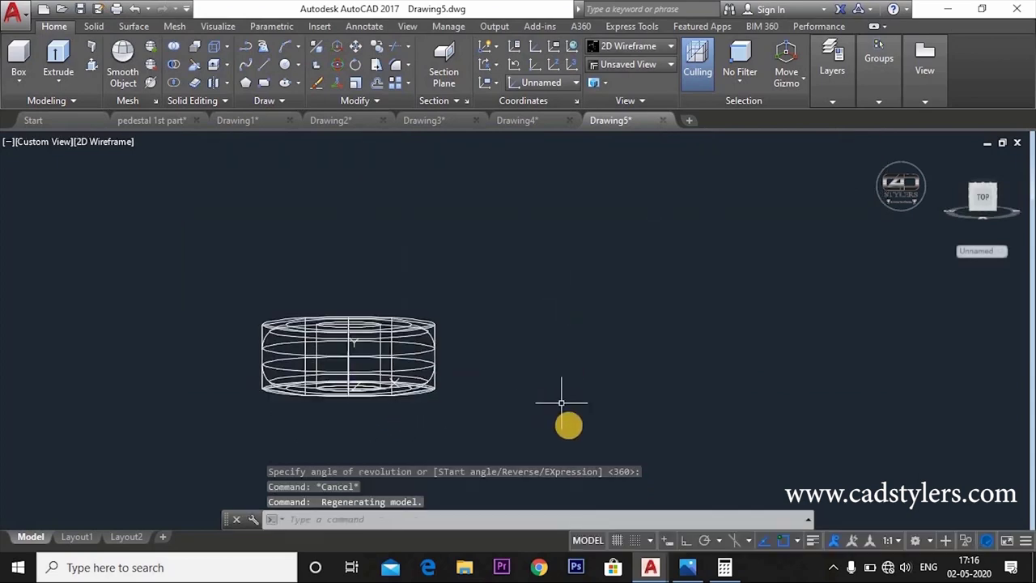
Shade the model in the Conceptual visual style and view the nut's top and hole
left_click(636, 46)
left_click(669, 85)
mouse_move(538, 354)
middle_mouse_down("shift")
mouse_move(534, 377)
mouse_move(571, 364)
middle_mouse_up("shift")
scroll(573, 369, "up", 3)
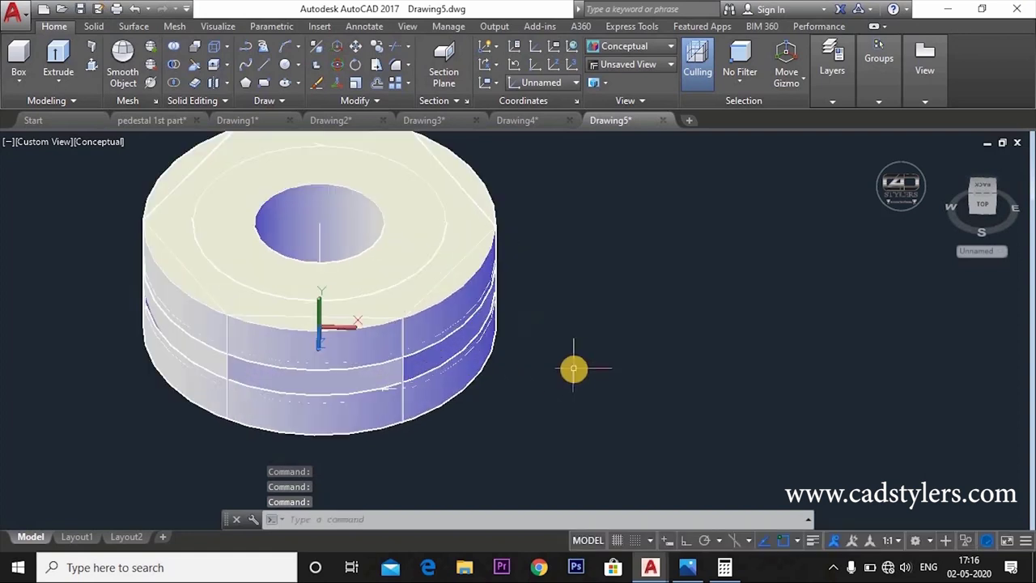
Subtract both revolved rings from the hex nut body, then start a new blank drawing
type("subt")
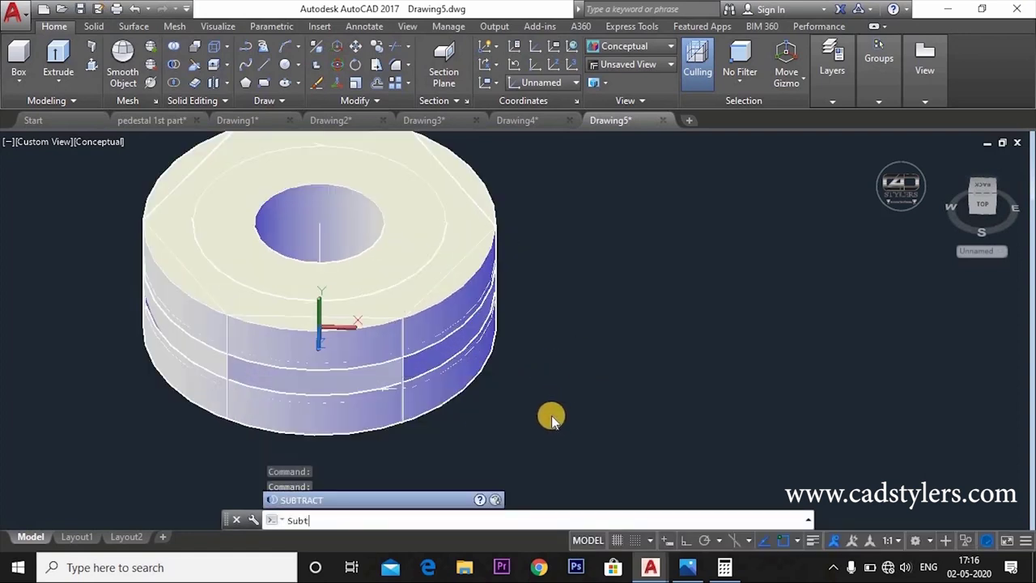
key("Return")
left_click(394, 372)
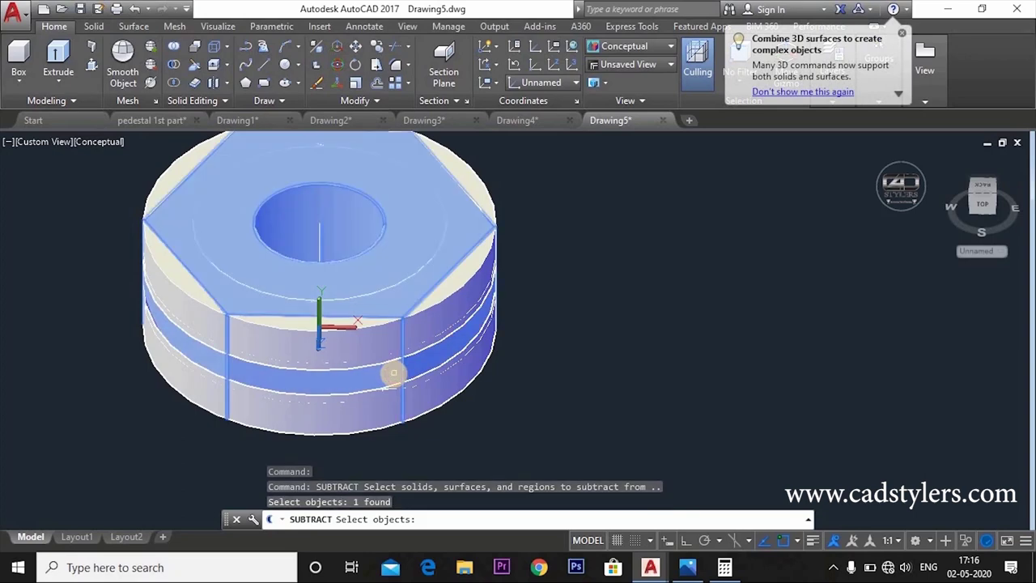
key("Return")
left_click(383, 348)
left_click(370, 413)
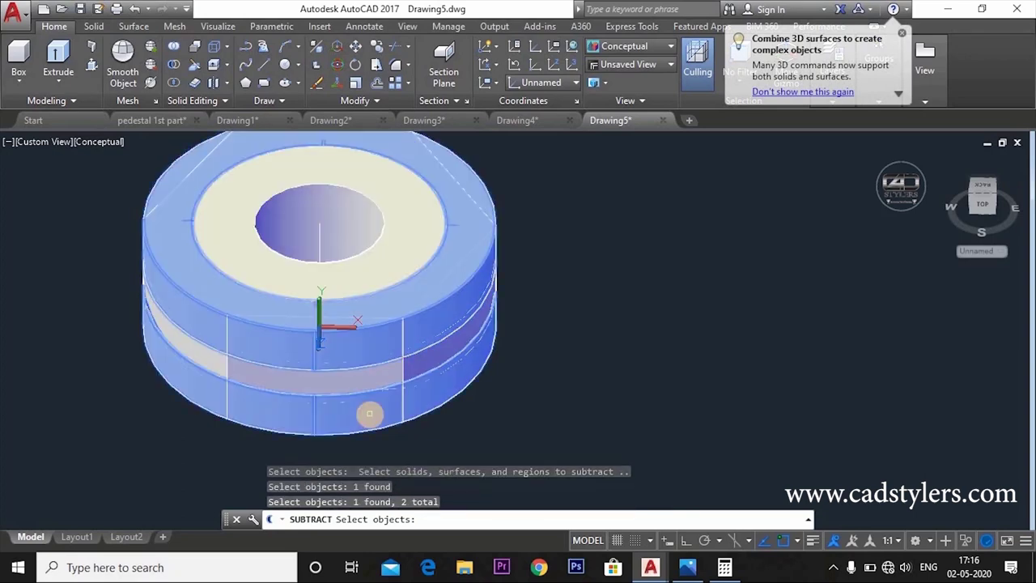
key("Return")
mouse_move(598, 421)
middle_mouse_down("shift")
mouse_move(606, 324)
mouse_move(608, 376)
mouse_move(596, 352)
mouse_move(169, 212)
middle_mouse_up("shift")
key("Return")
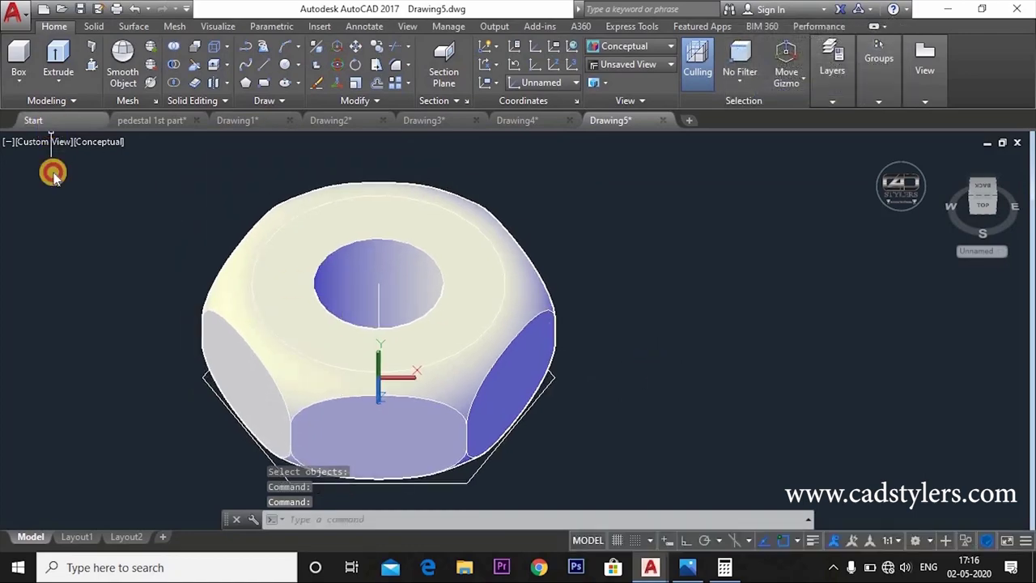
left_click(34, 120)
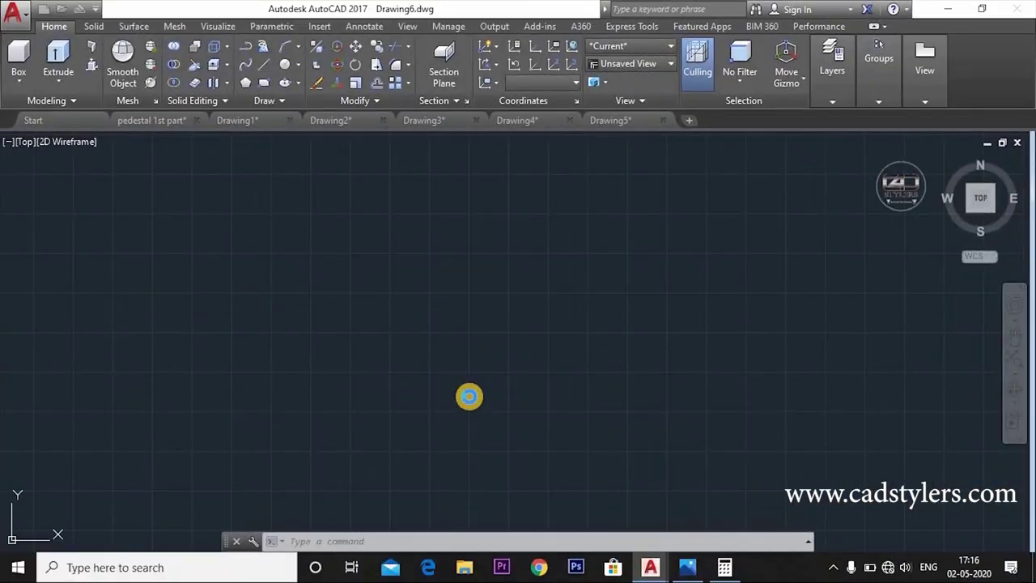
Review the lock nut dimensions in Photos, then return to the empty Drawing6
left_click(613, 540)
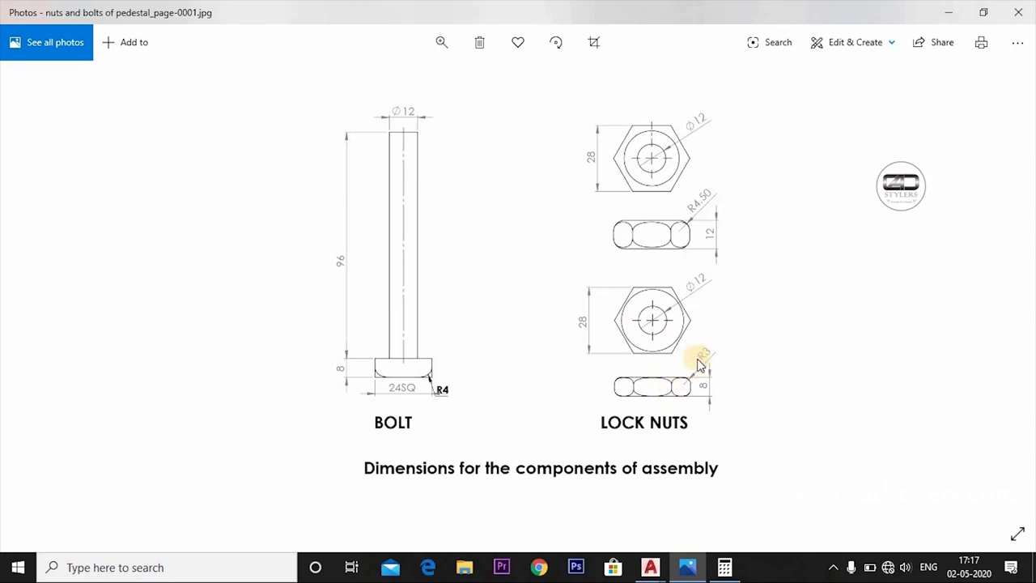
left_click(649, 567)
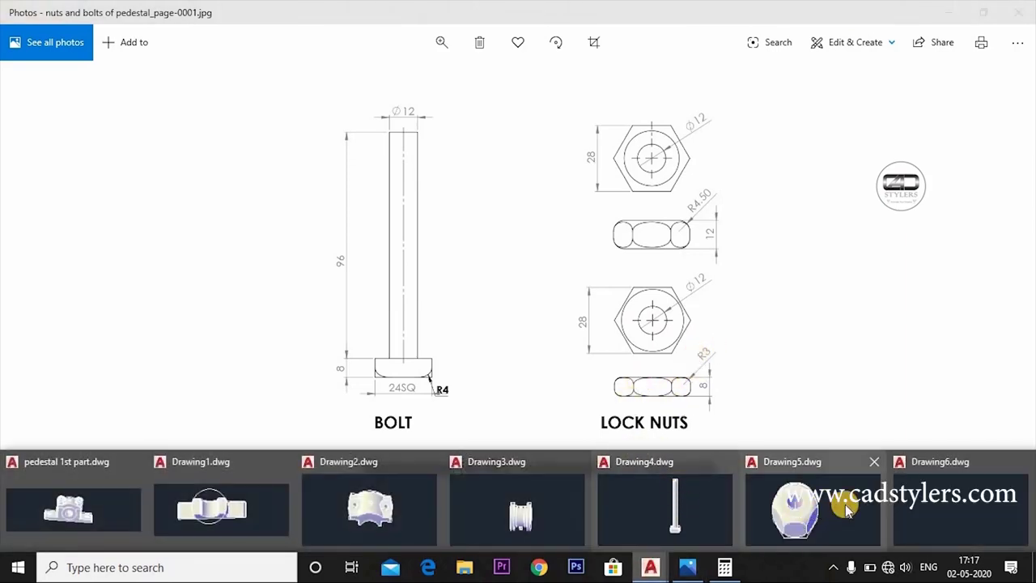
left_click(916, 510)
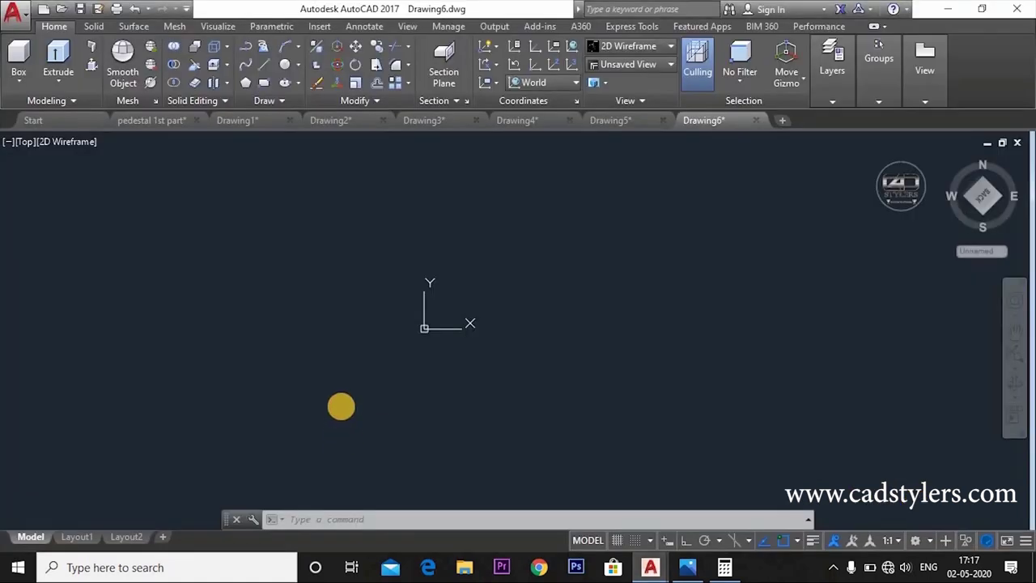
Draw a six-sided polygon centred at 0,0, circumscribed with radius 14
key("Escape")
key("Escape")
type("po")
key("Return")
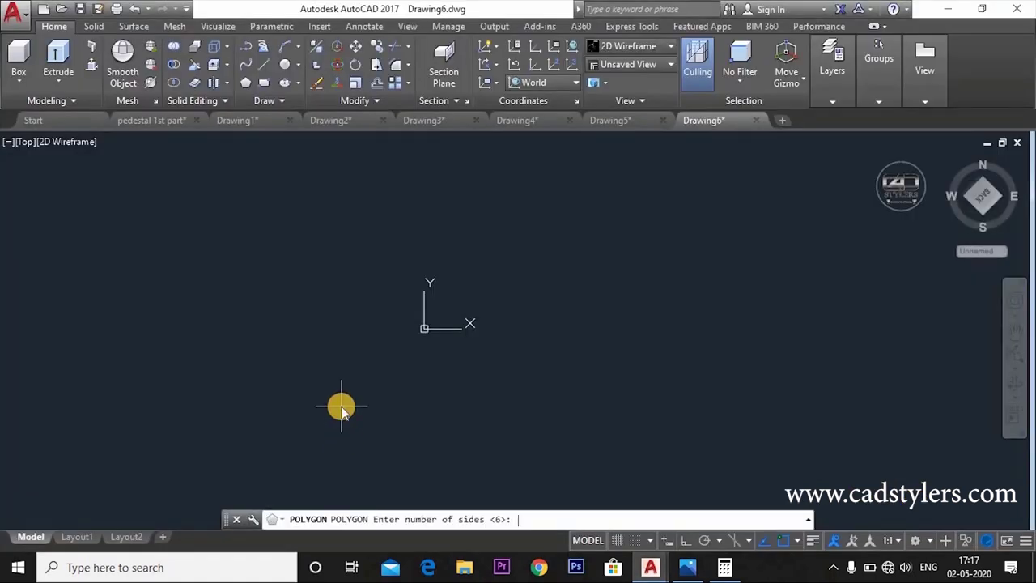
key("Return")
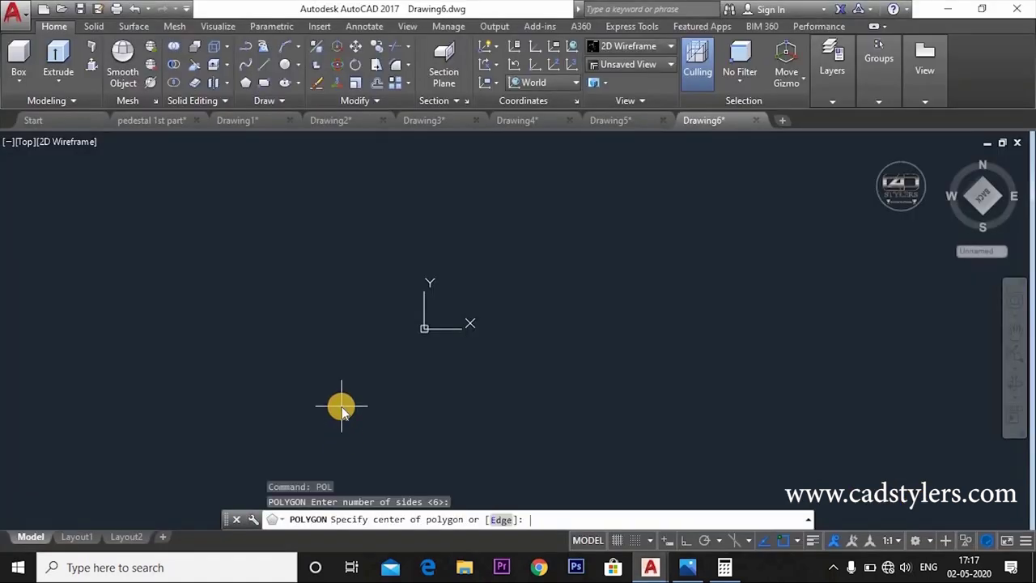
key("Return")
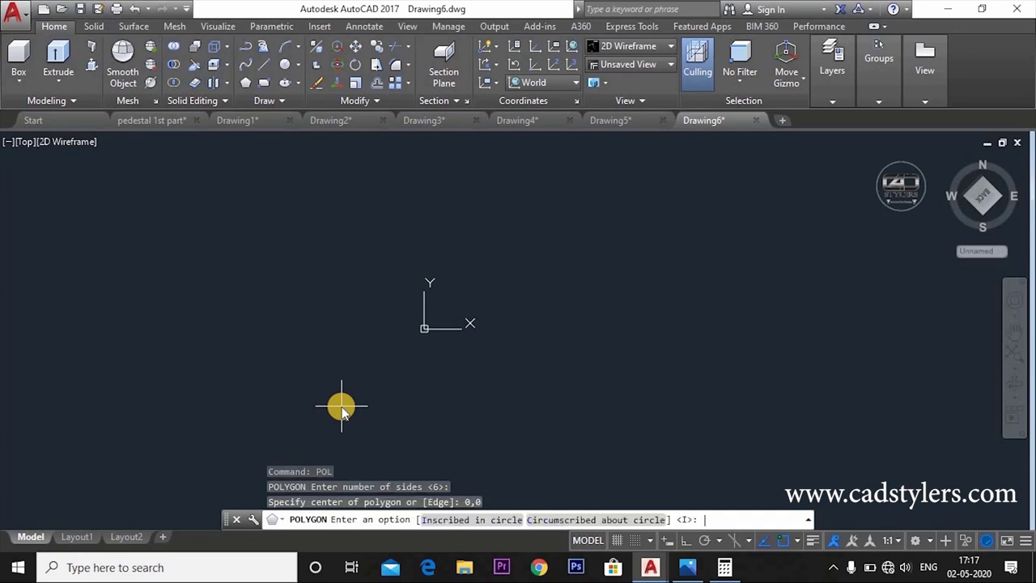
type("c")
key("Return")
type("14")
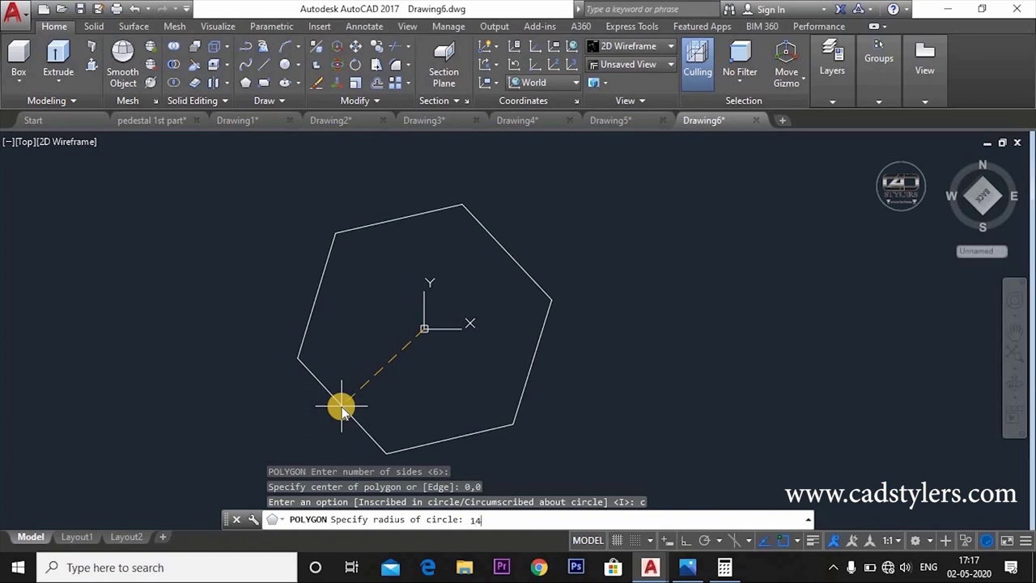
key("Return")
Zoom to the full drawing and add a radius 6 circle centred at 0,0
type("Z")
key("Return")
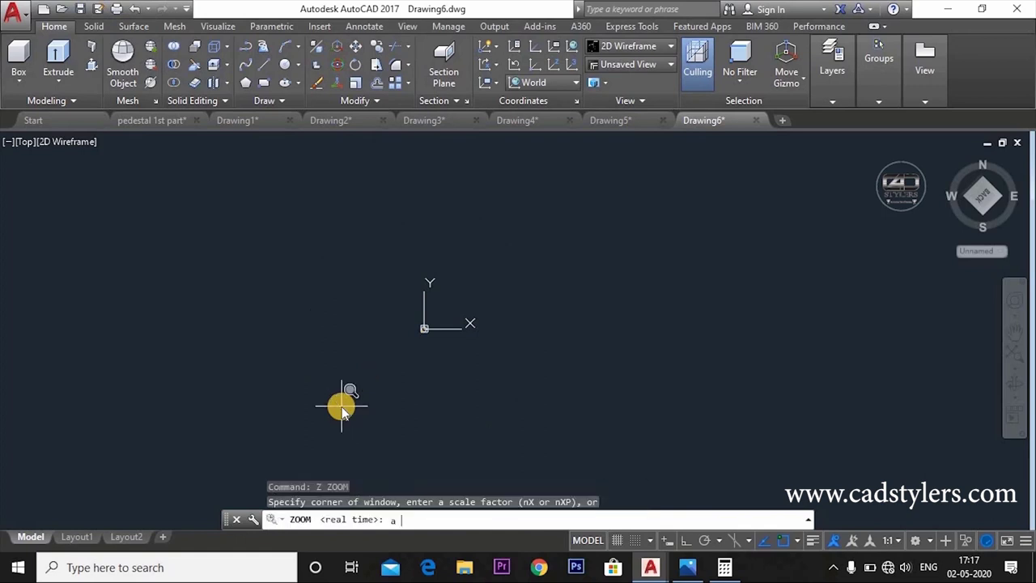
type("a")
key("Return")
scroll(480, 329, "up", 3)
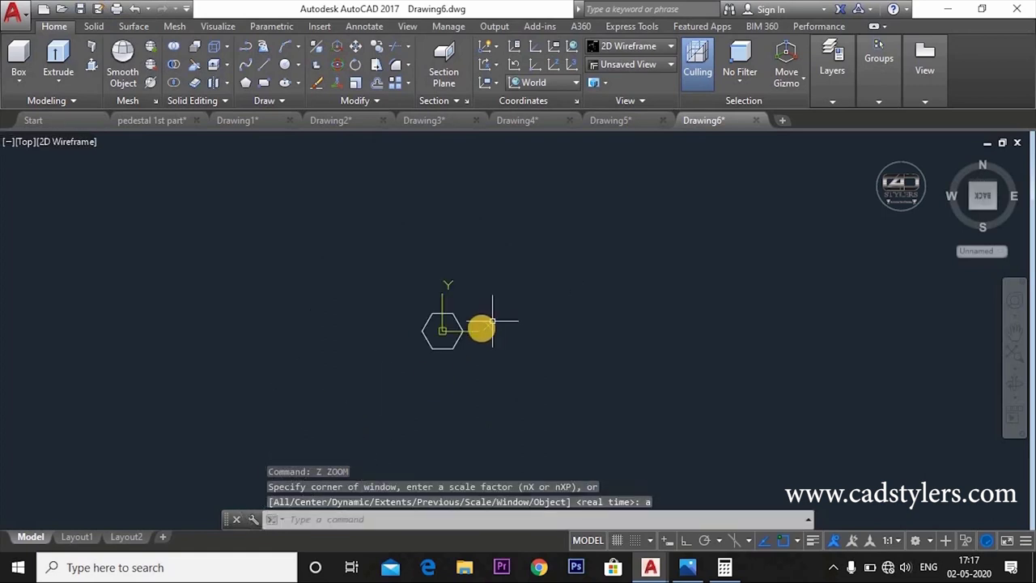
scroll(594, 310, "up", 2)
scroll(536, 370, "up", 2)
scroll(598, 374, "up", 1)
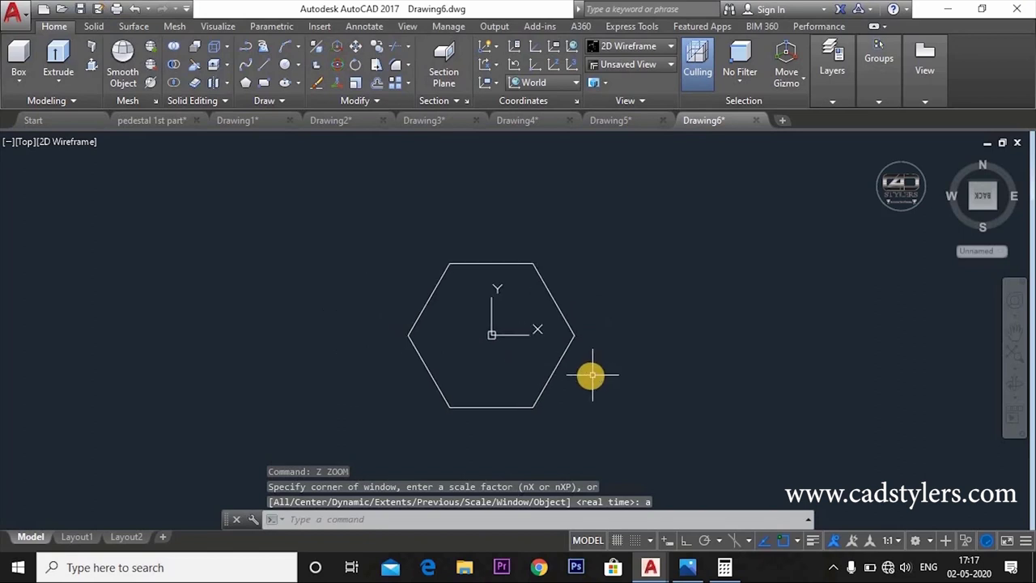
type("c")
key("Return")
type("0,")
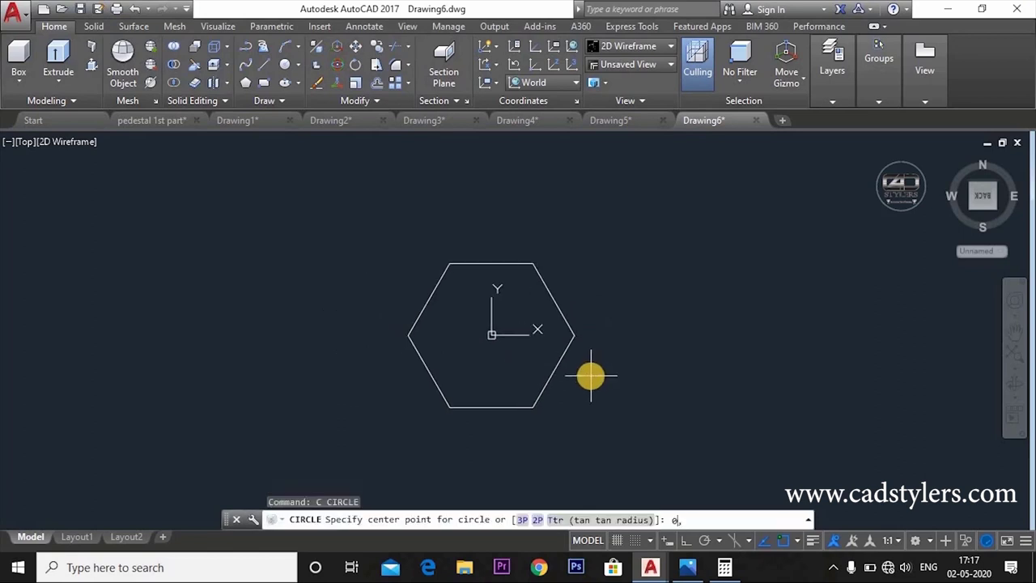
type("0")
key("Return")
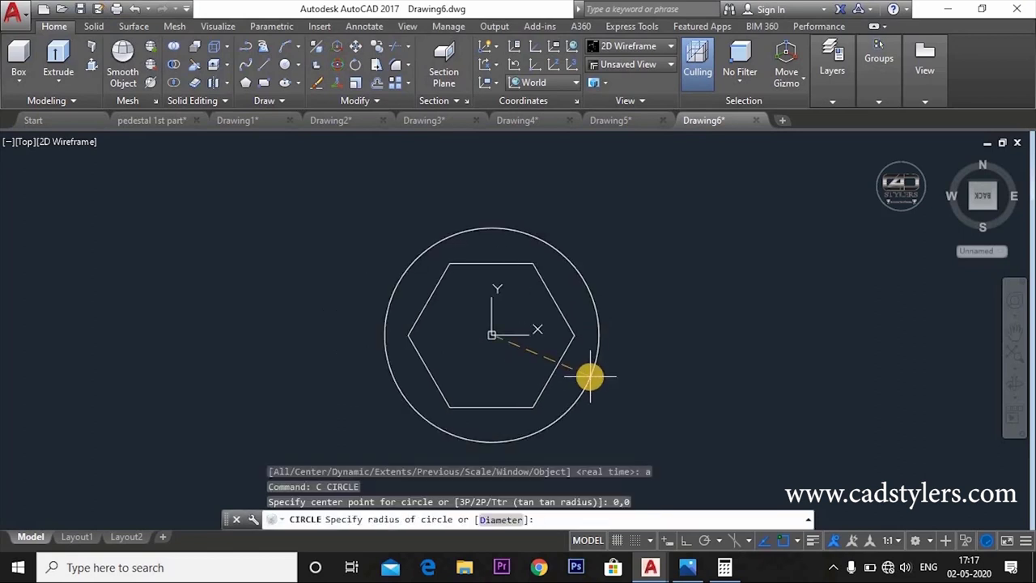
key("Return")
key("Escape")
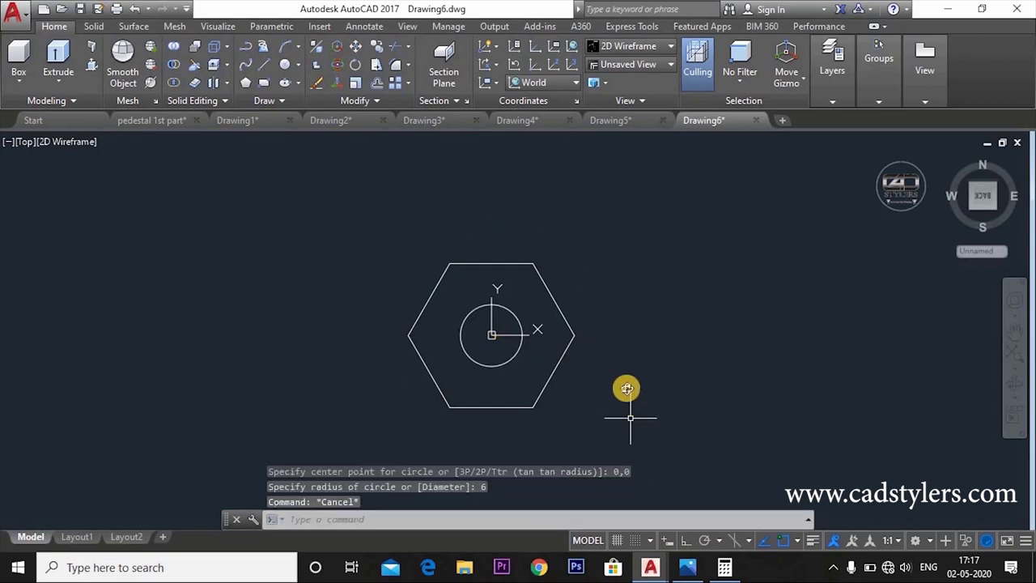
middle_click_drag(629, 418, 610, 344, "shift")
Press-pull the ring between hexagon and circle up 8 units, then view the nut from the front
type("pre")
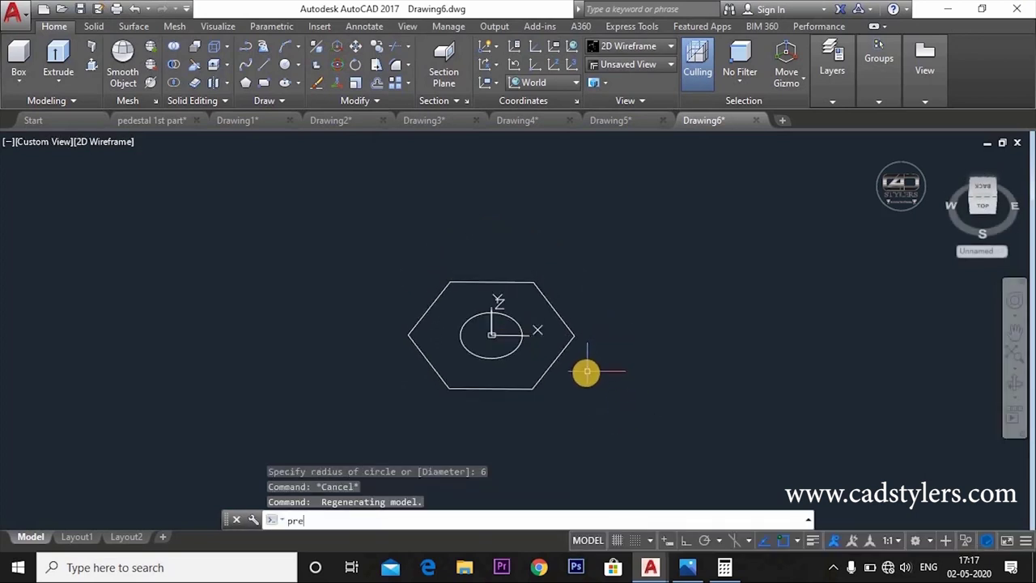
key("Return")
left_click(537, 313)
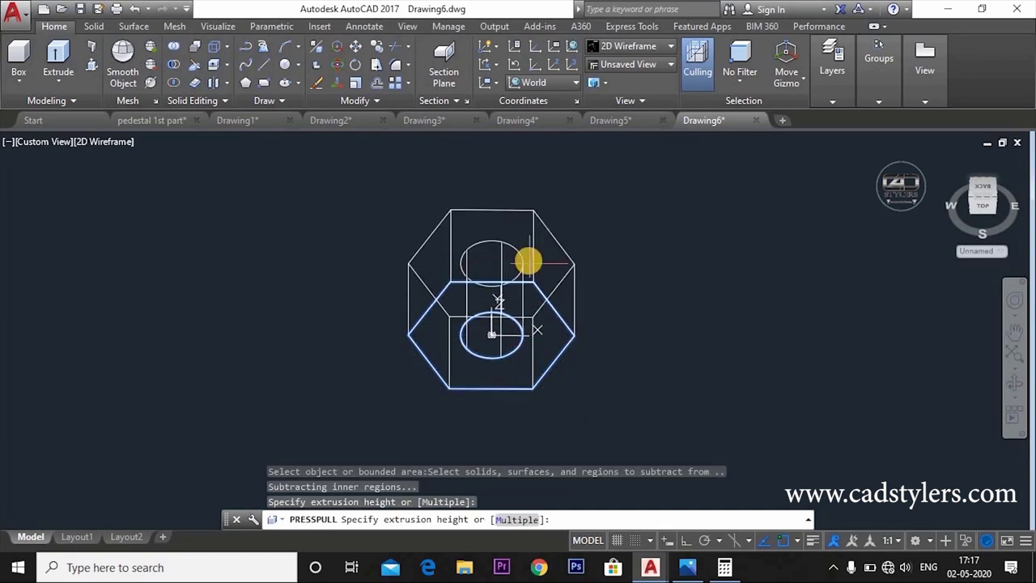
type("8")
key("Return")
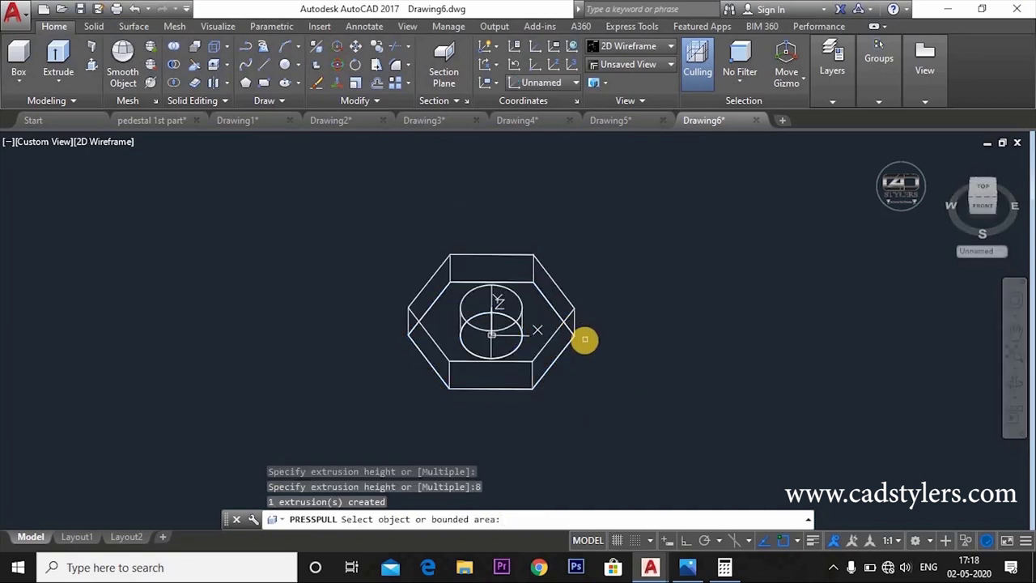
middle_click_drag(628, 356, 627, 279, "shift")
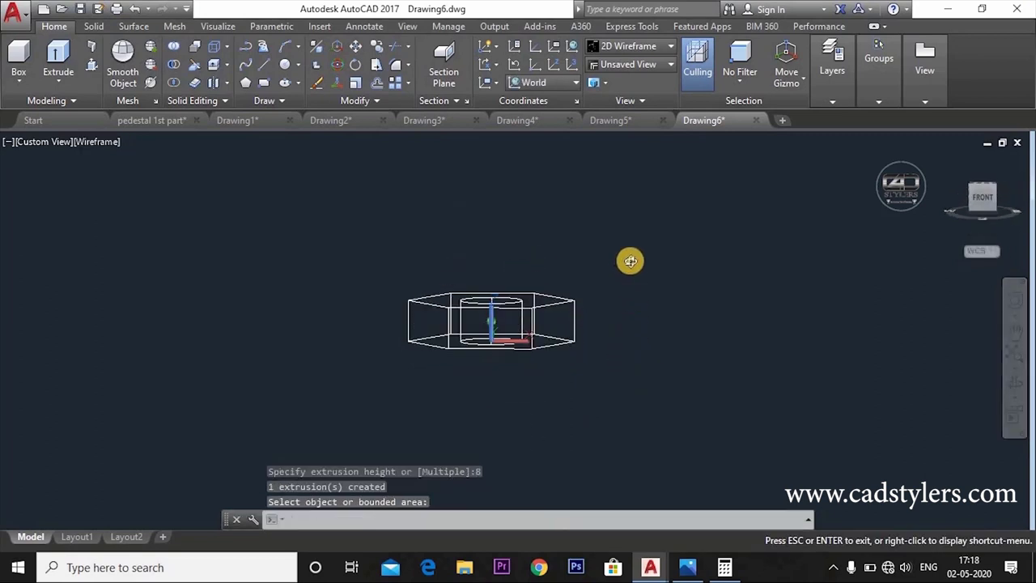
left_click(984, 192)
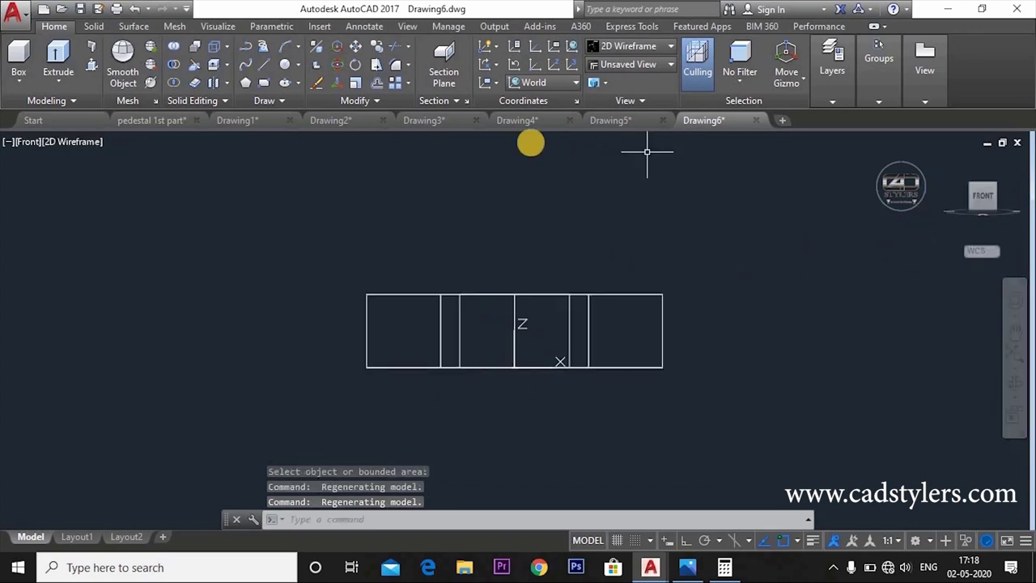
Align the UCS to the view and fillet the left box with radius 3 into an arc
left_click(496, 111)
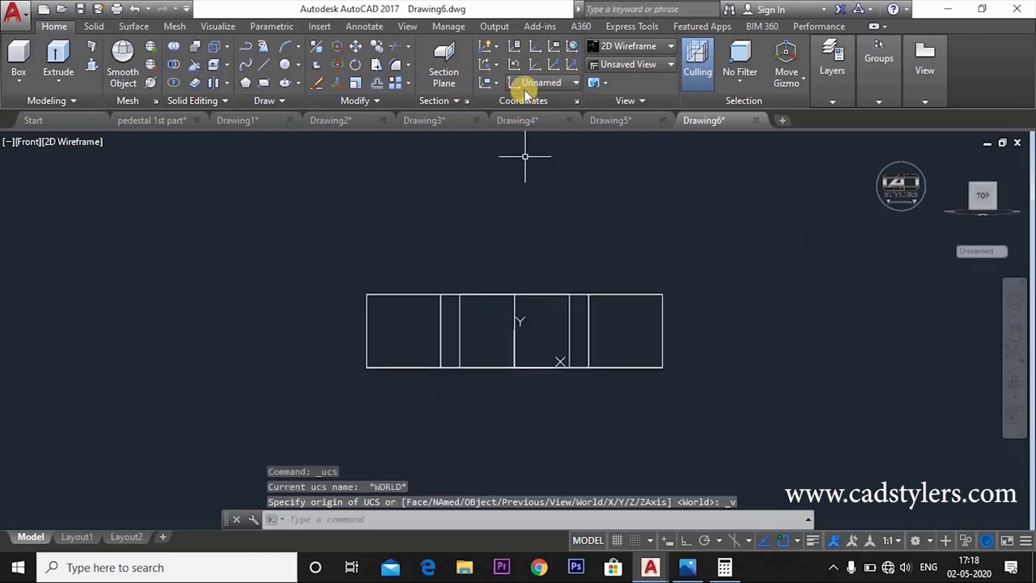
left_click(610, 347)
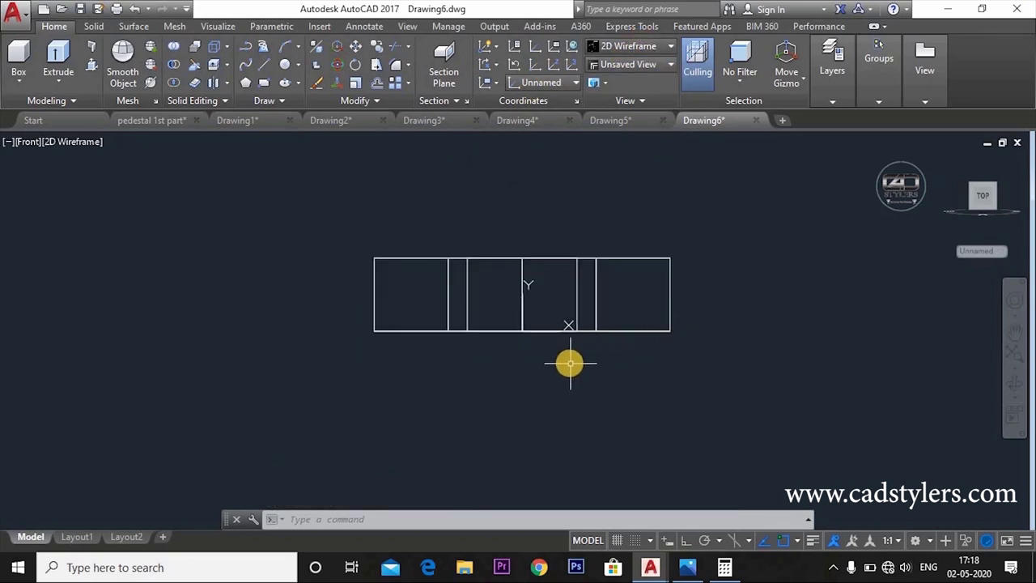
type("REC")
key("Return")
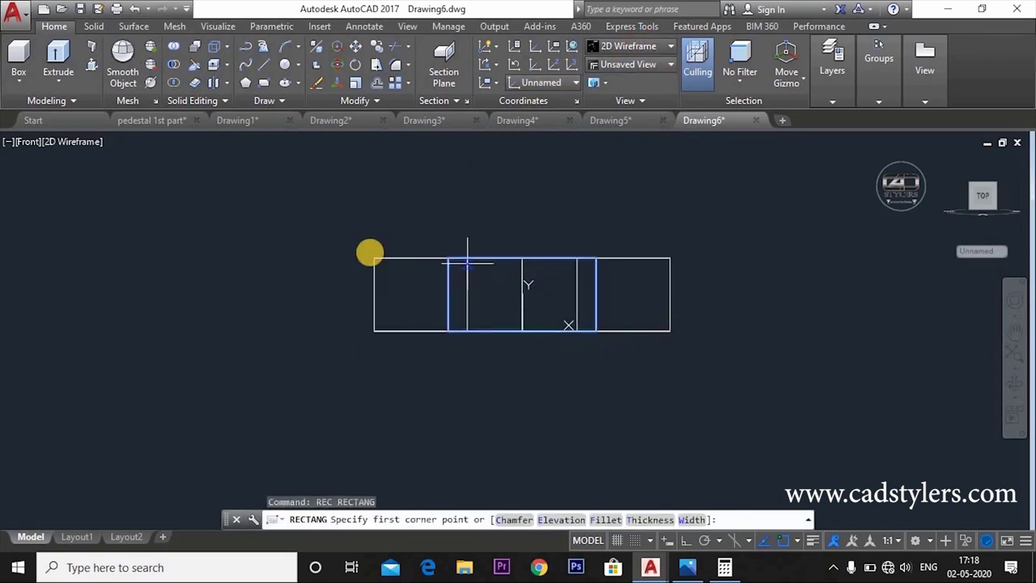
left_click(374, 258)
key("Escape")
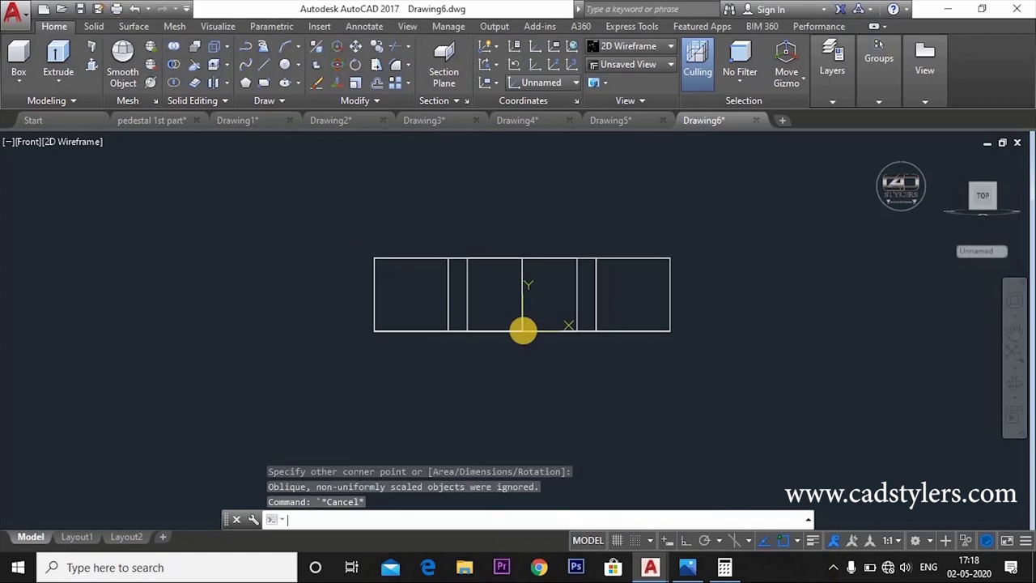
type("f r 3 ")
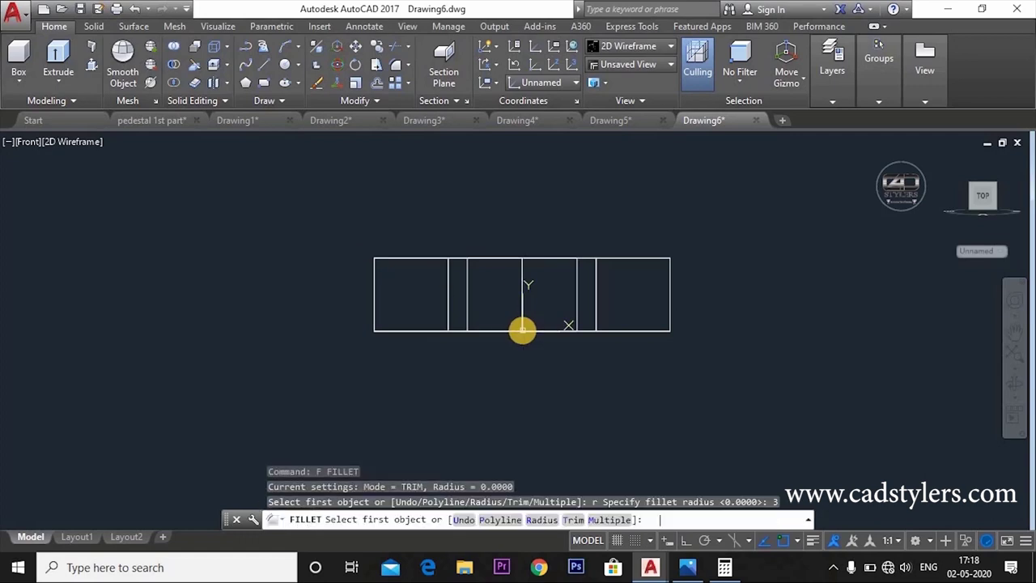
type("m")
left_click(409, 328)
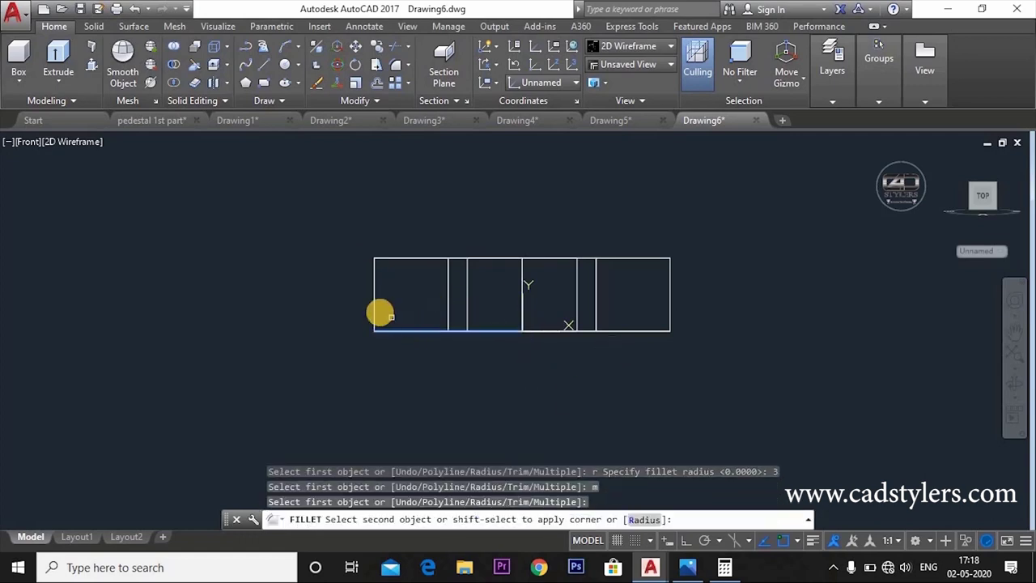
left_click(375, 309)
left_click(400, 259)
key("Escape")
Explode the left box outline and erase the surplus edge lines
type("x")
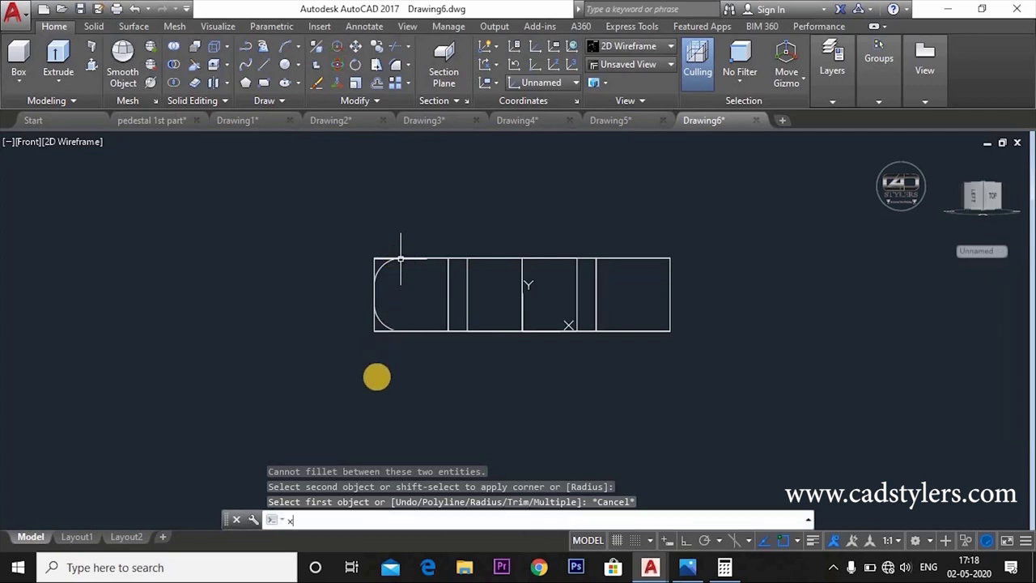
key("Return")
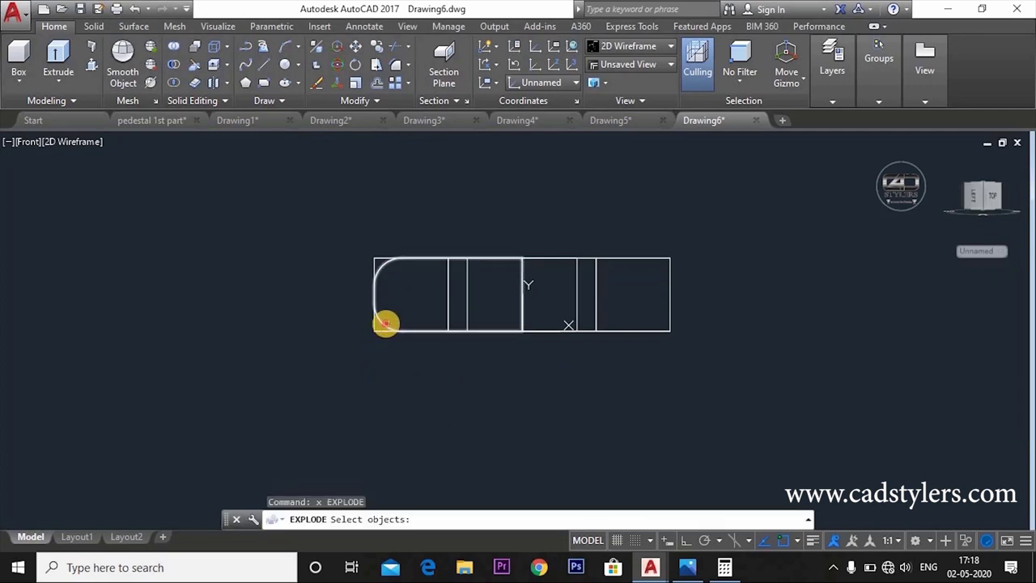
left_click(385, 324)
key("Return")
type("e")
key("Return")
scroll(418, 330, "up", 3)
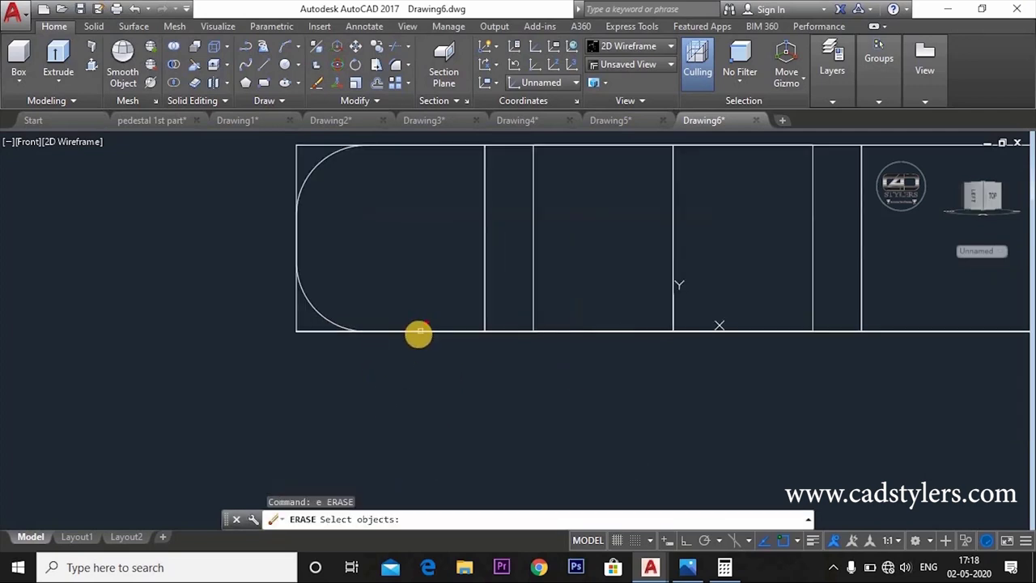
scroll(423, 335, "down", 5)
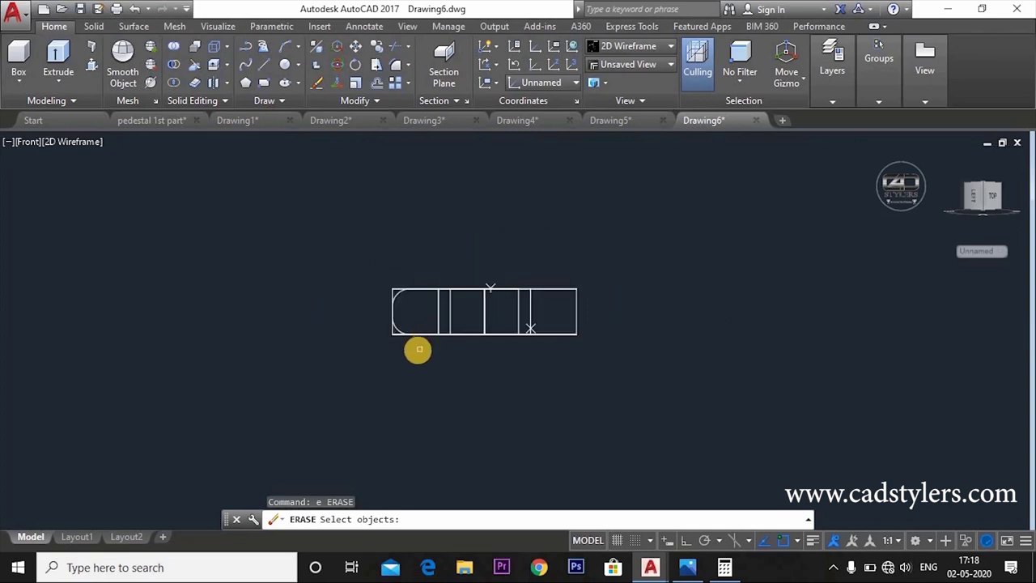
middle_click_drag(418, 349, 423, 363, "shift")
scroll(301, 325, "up", 5)
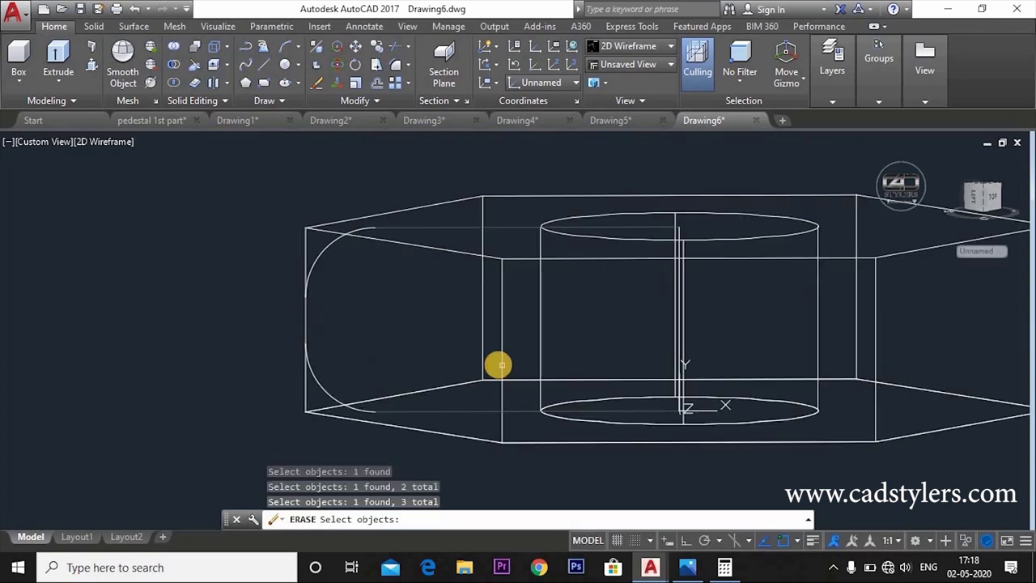
key("Return")
key("Escape")
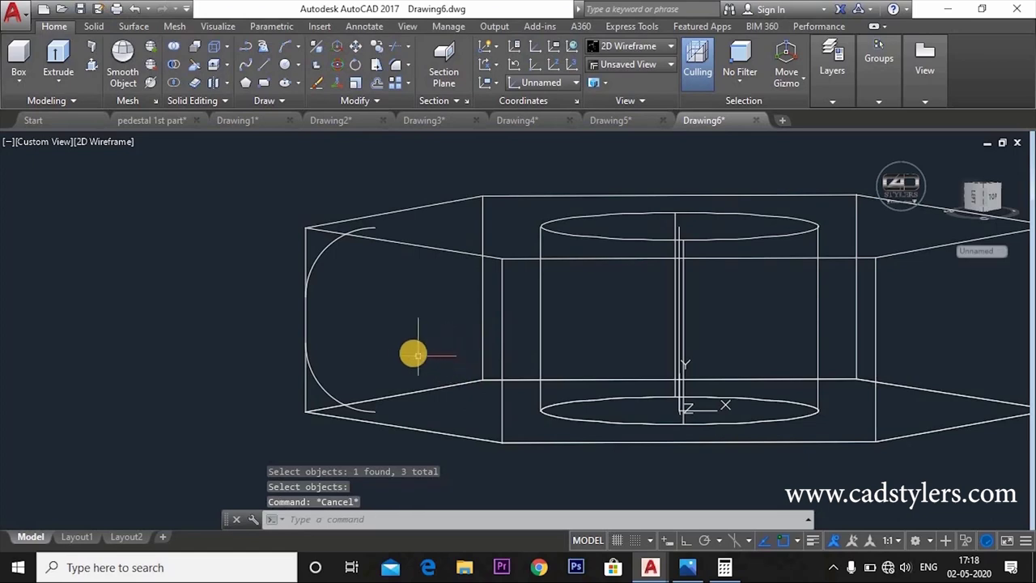
Draw a line from the top-left corner to the arc's endpoint using an Endpoint snap
type("l")
key("Return")
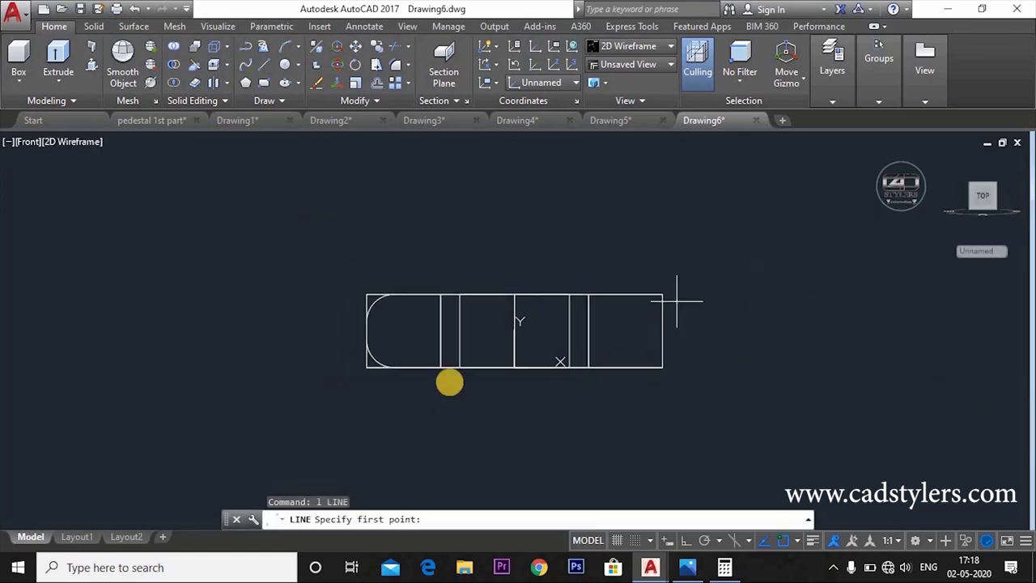
scroll(397, 379, "up", 5)
middle_click_drag(358, 363, 379, 447)
scroll(394, 238, "down", 3)
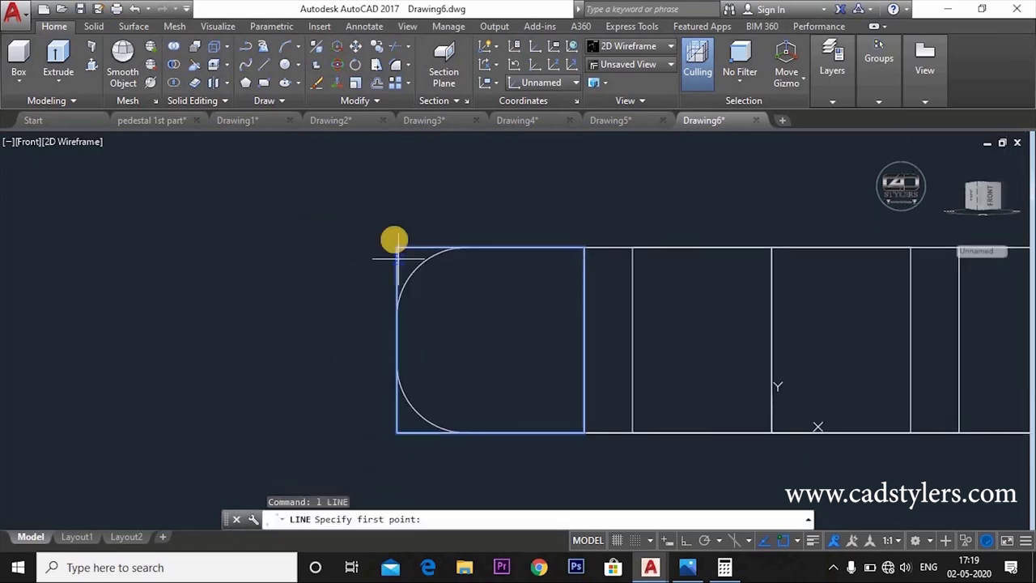
scroll(397, 247, "up", 5)
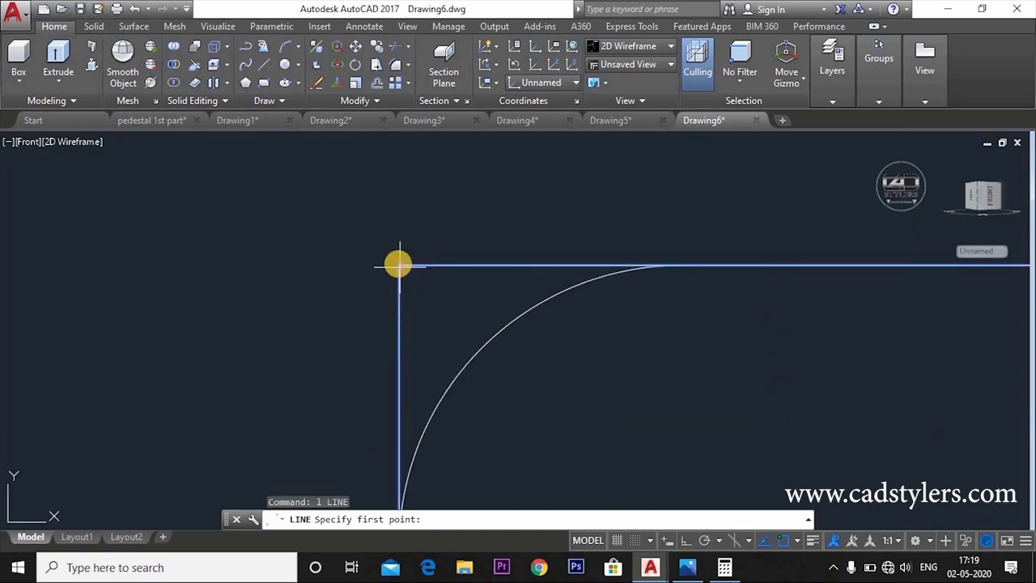
scroll(668, 265, "down", 2)
left_click(674, 265)
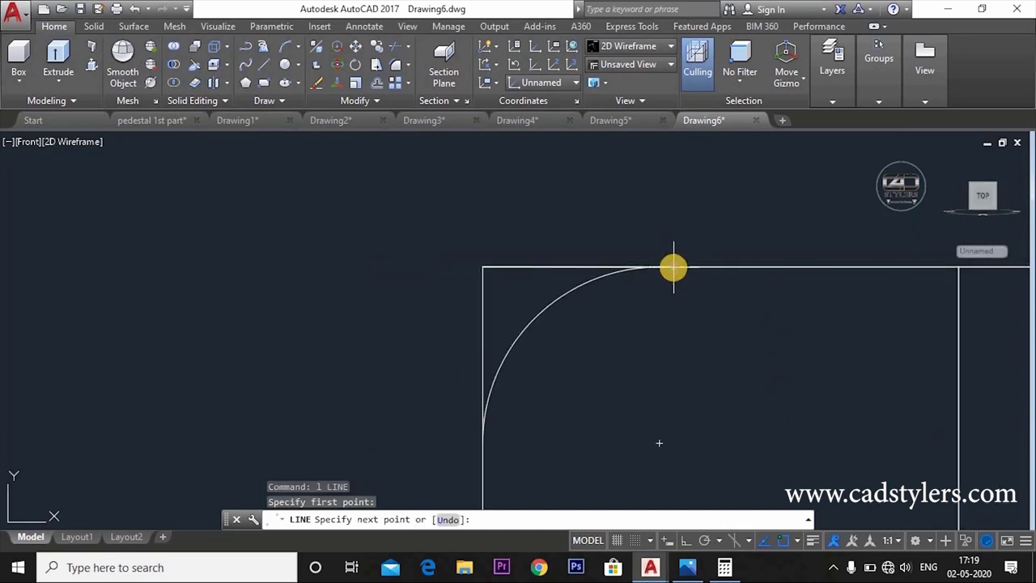
scroll(673, 267, "up", 3)
key("Escape")
key("Return")
scroll(322, 217, "down", 2)
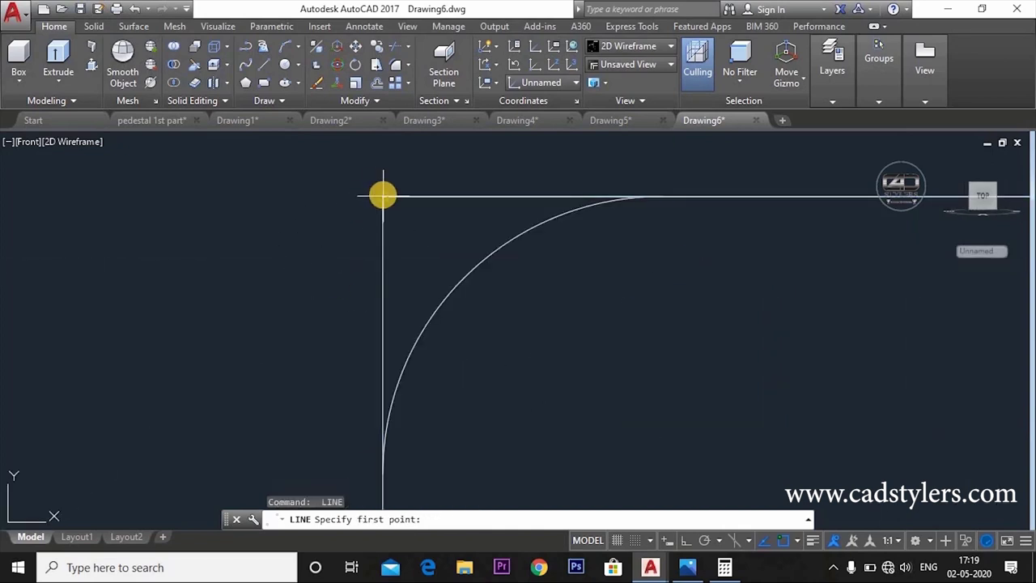
left_click(383, 195)
scroll(439, 345, "up", 2)
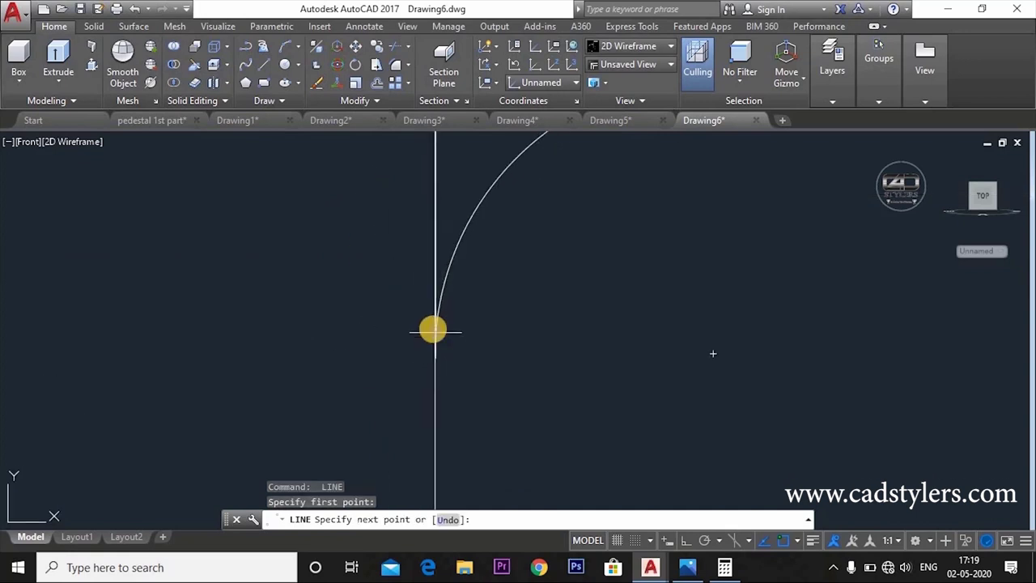
right_click(434, 332, "shift")
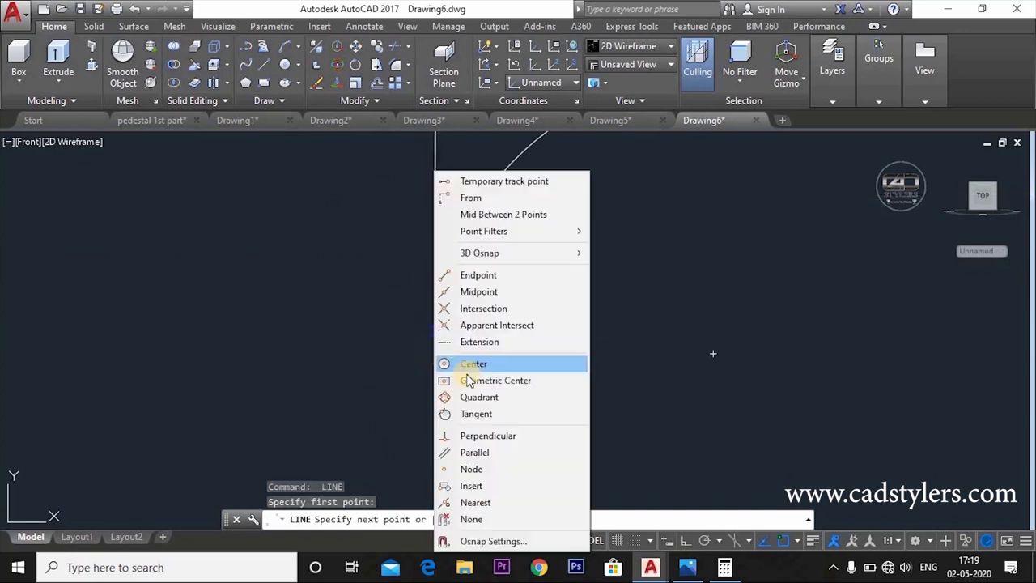
left_click(461, 275)
left_click(429, 354)
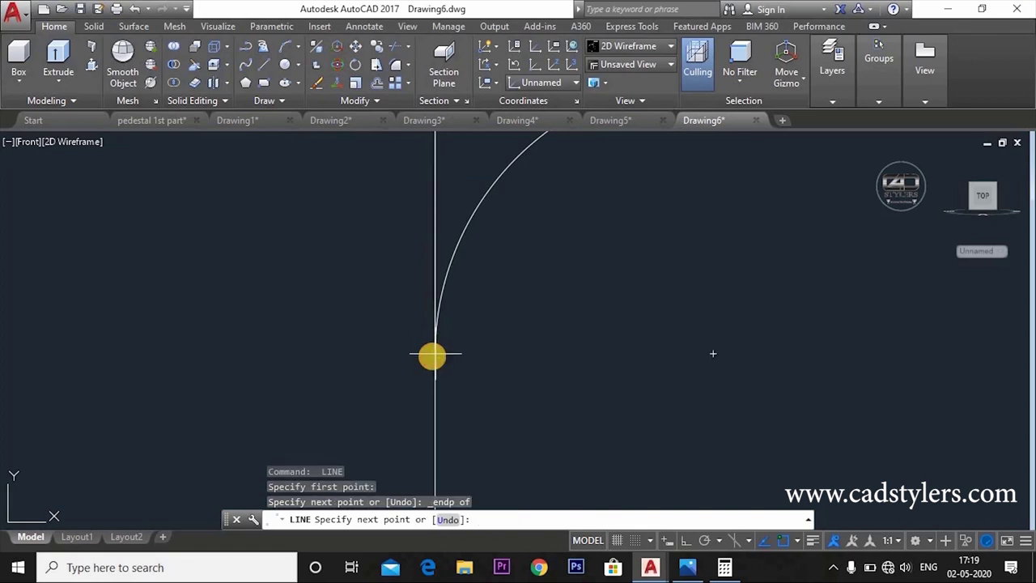
scroll(485, 393, "down", 3)
key("Escape")
Draw lines from the arc's bottom end to the bottom-left corner and up the left edge
middle_click_drag(473, 404, 477, 314)
key("Return")
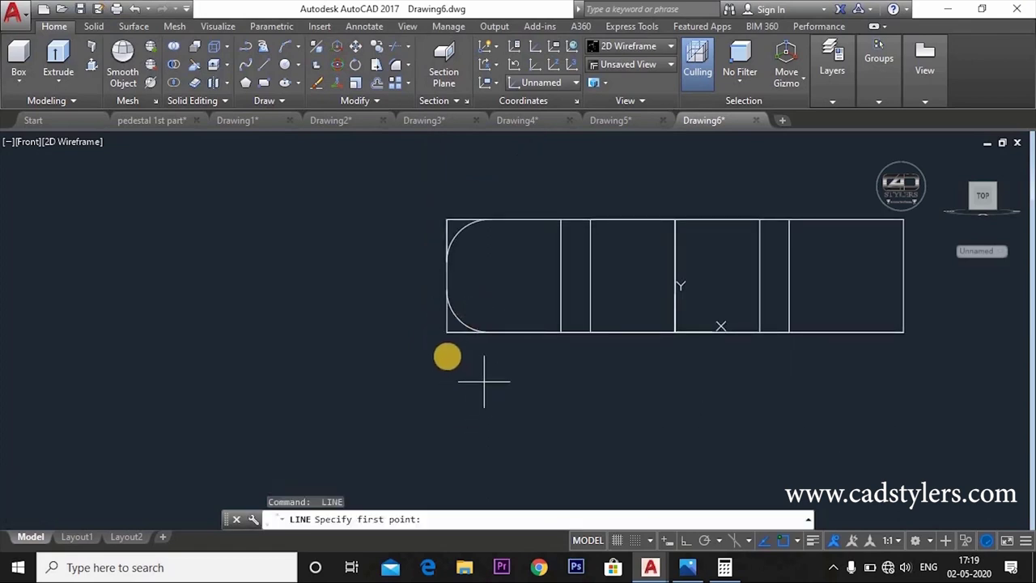
scroll(447, 353, "up", 4)
middle_click_drag(453, 259, 470, 372)
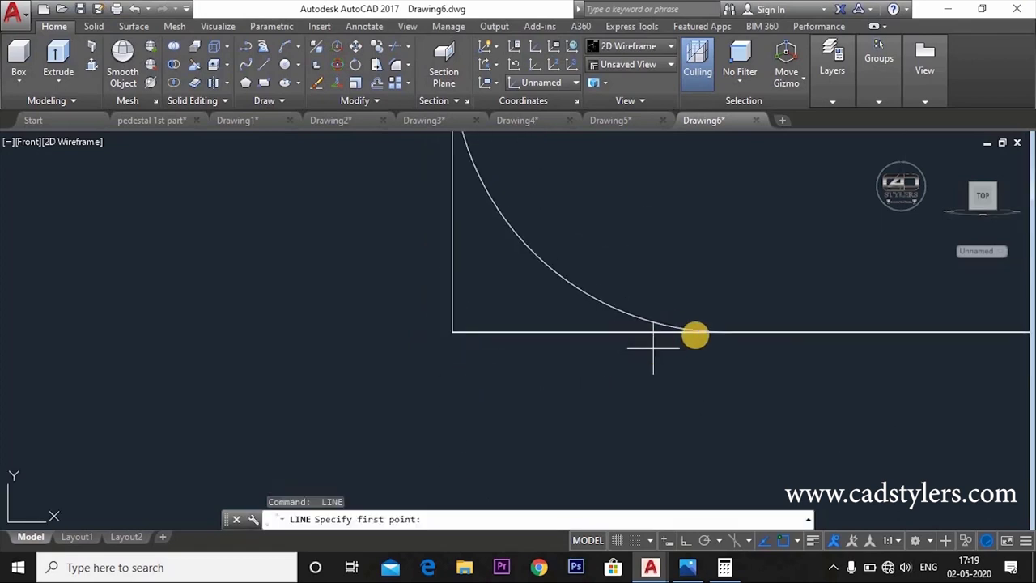
left_click(724, 332)
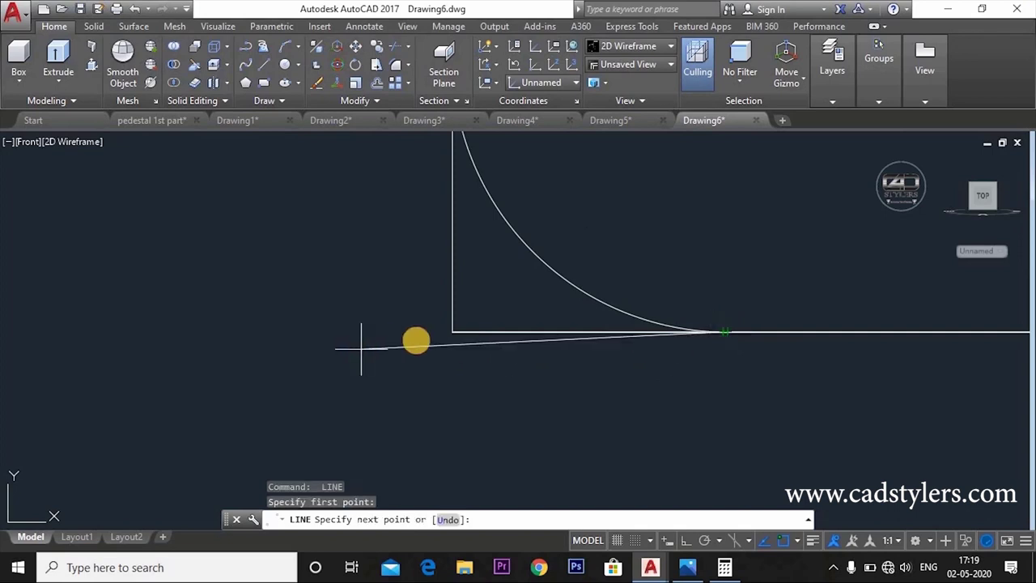
left_click(452, 332)
middle_click_drag(451, 332, 451, 463)
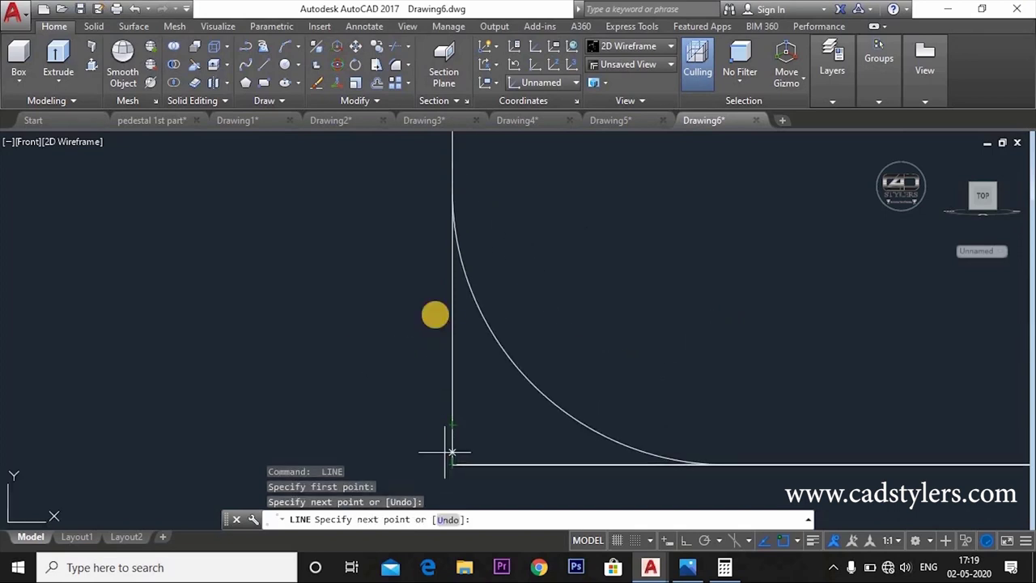
left_click(451, 207)
key("Escape")
scroll(442, 245, "down", 5)
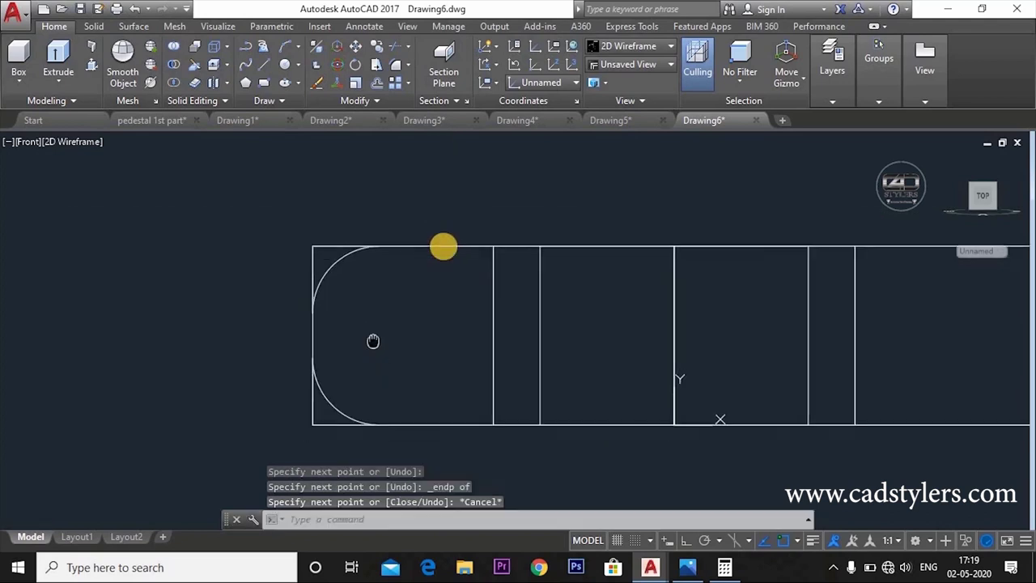
scroll(444, 241, "up", 2)
scroll(421, 294, "down", 2)
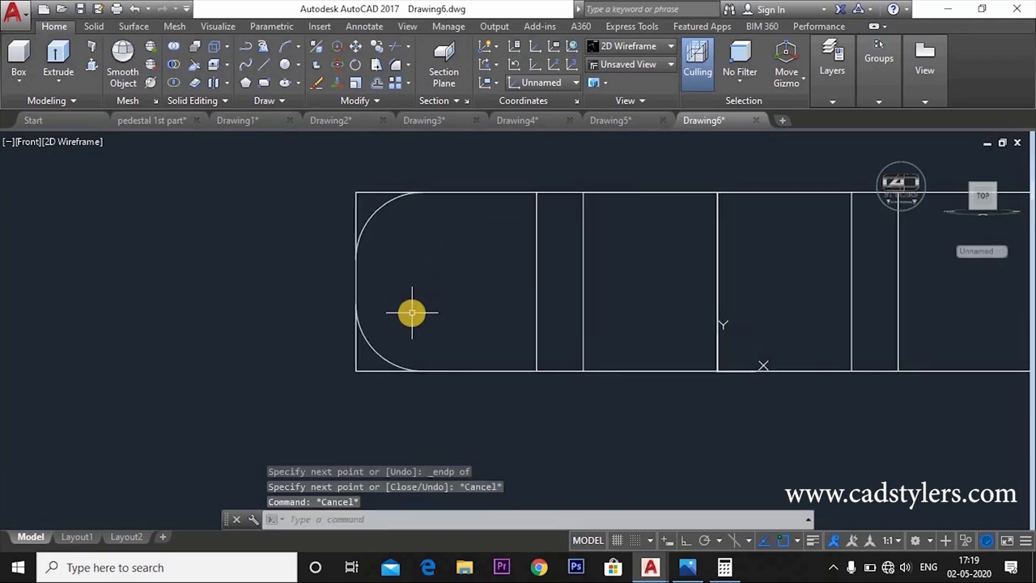
Join the lower and upper arcs with their short lines into closed polyline profiles
type("j")
key("Return")
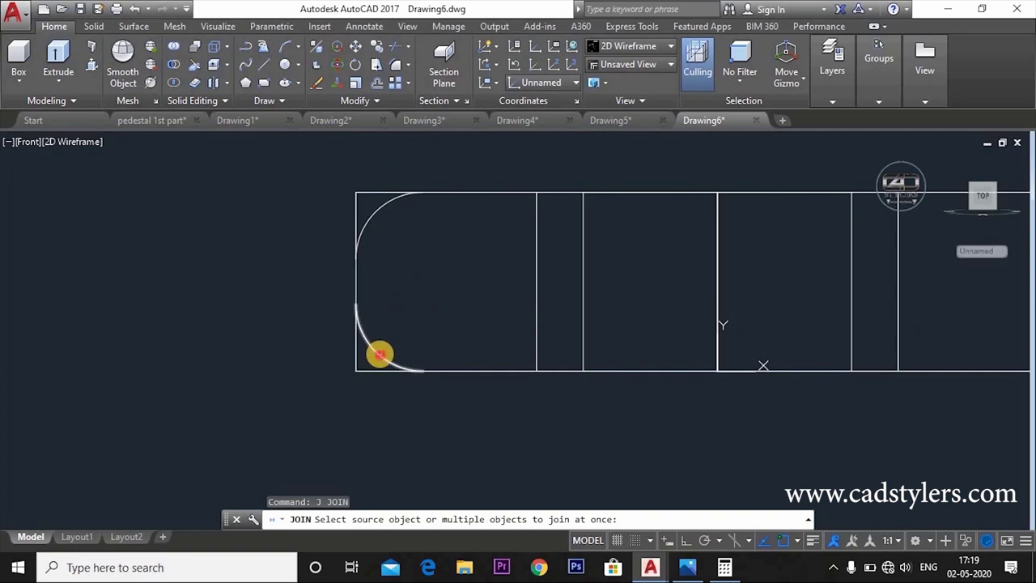
left_click(379, 353)
left_click(376, 372)
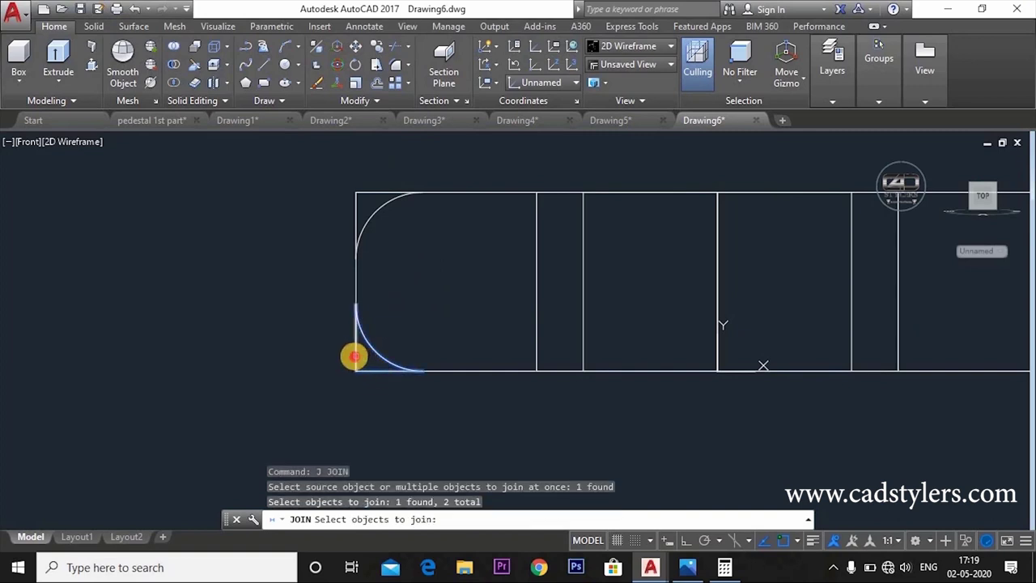
middle_click_drag(360, 253, 365, 310)
key("Return")
key("Return")
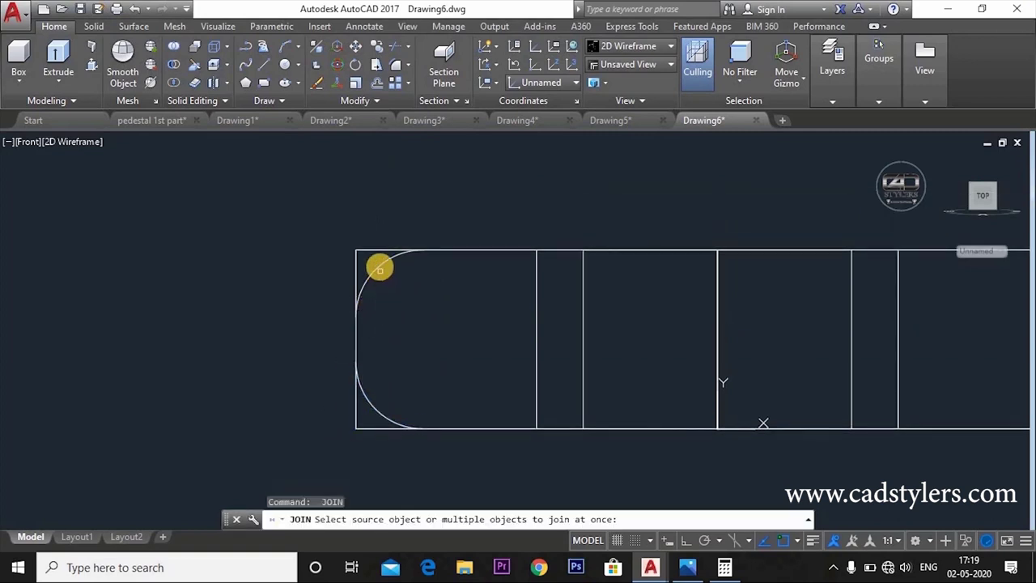
left_click(380, 258)
left_click(383, 251)
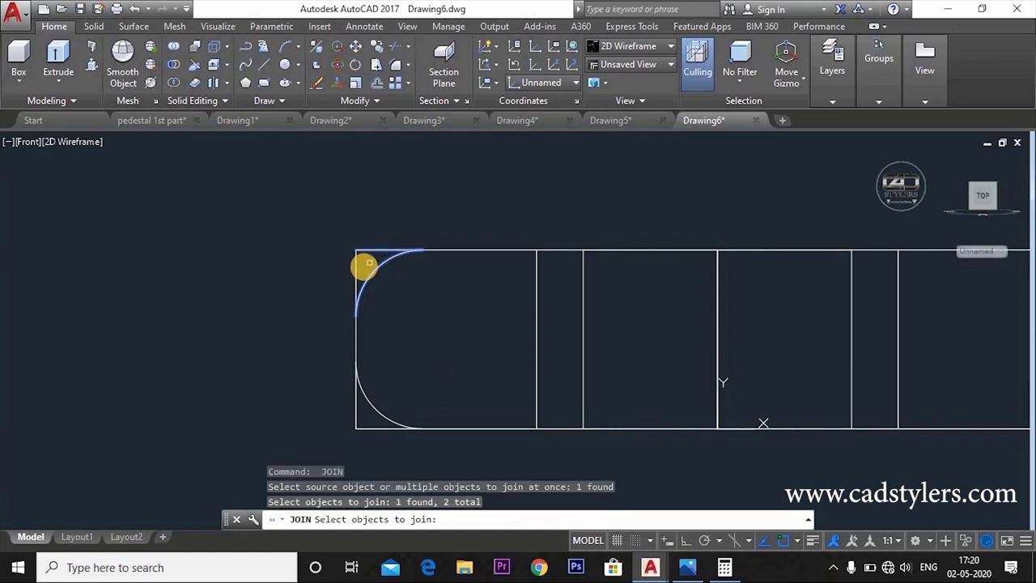
left_click(356, 270)
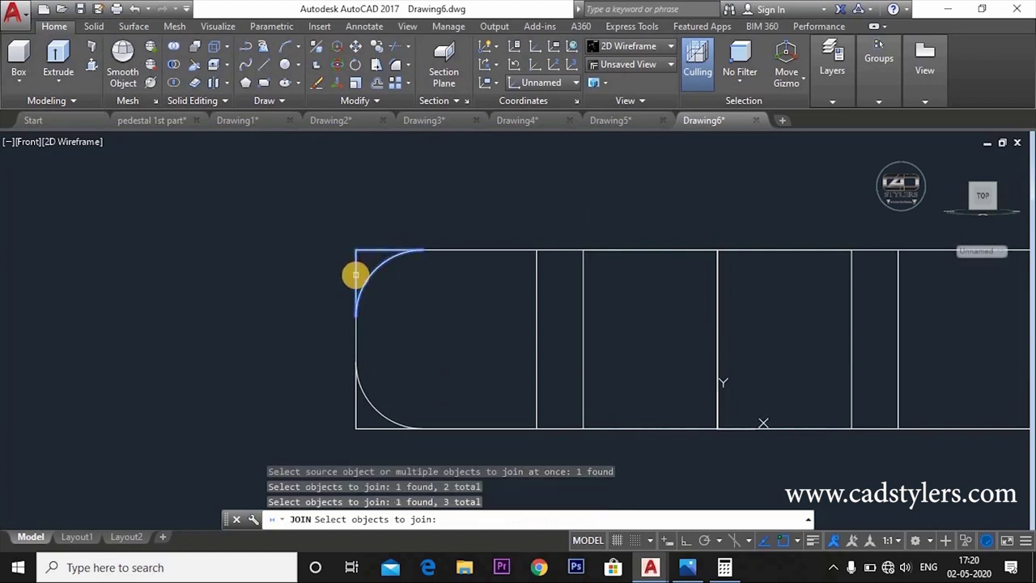
key("Return")
scroll(315, 361, "down", 2)
Revolve both profiles a full 360° about the axis from 0,0 to 0,10
type("rec")
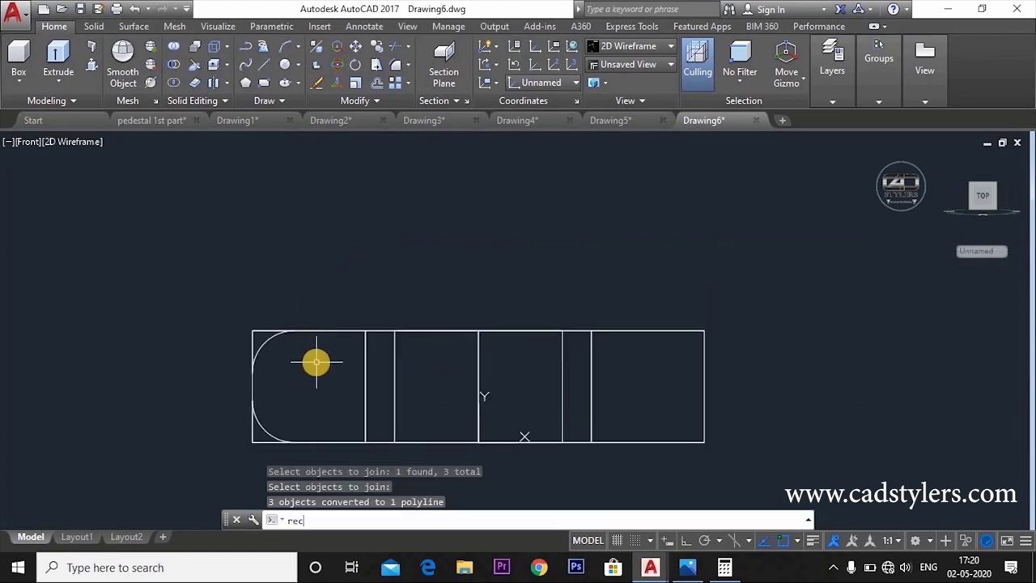
middle_click_drag(316, 362, 345, 288)
key("Return")
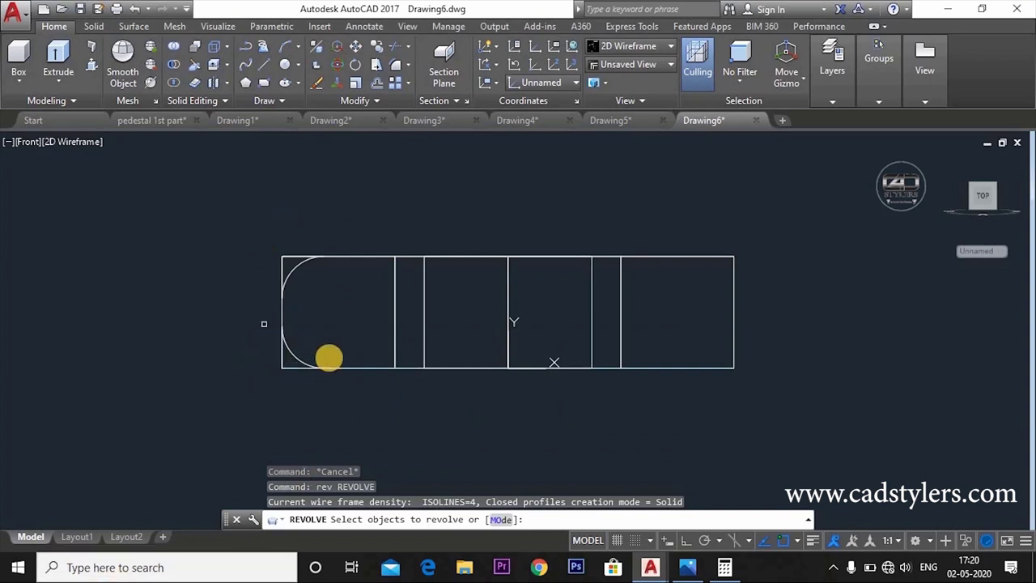
left_click(329, 361)
left_click(296, 265)
key("Return")
type("0,")
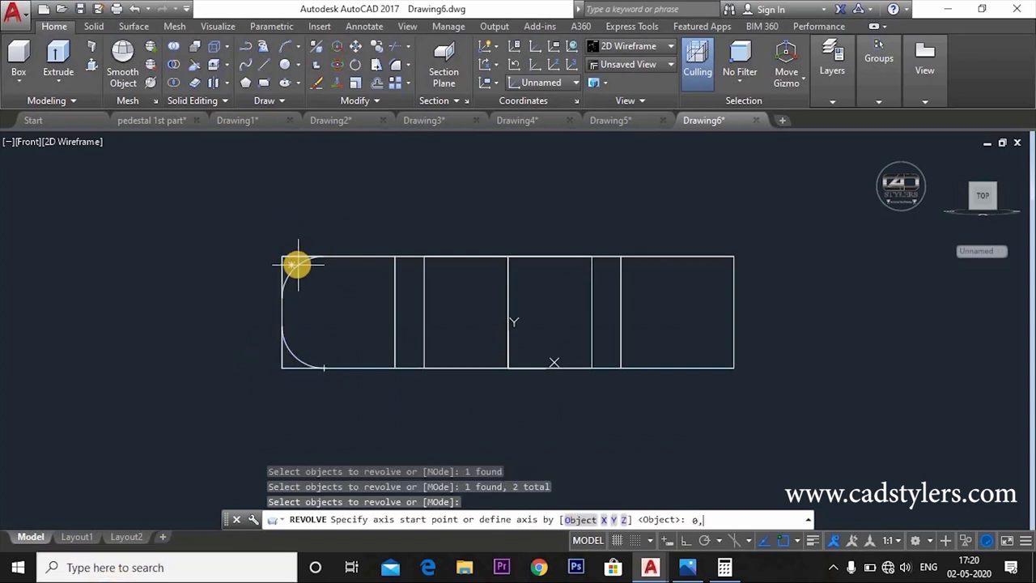
type("0")
key("Return")
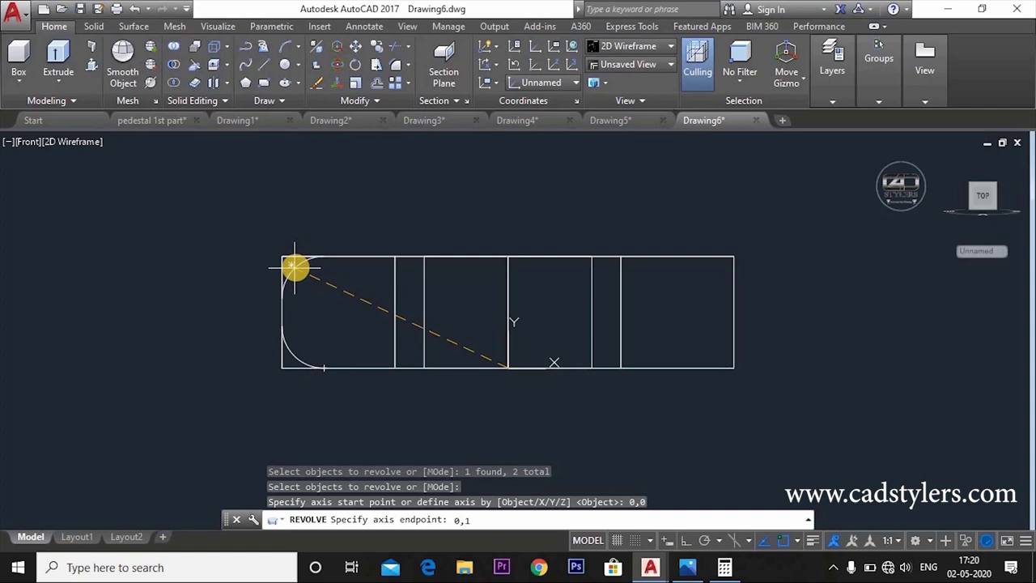
type("0")
key("Return")
key("Return")
key("Escape")
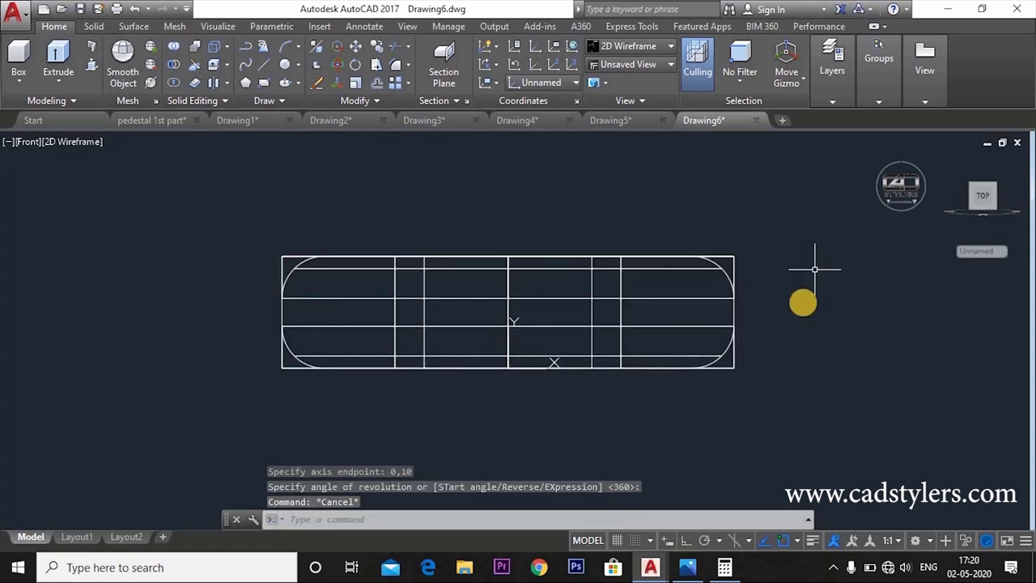
Switch to Conceptual visual style and subtract both revolved rings from the hex nut
middle_click_drag(814, 269, 862, 268, "shift")
left_click(635, 46)
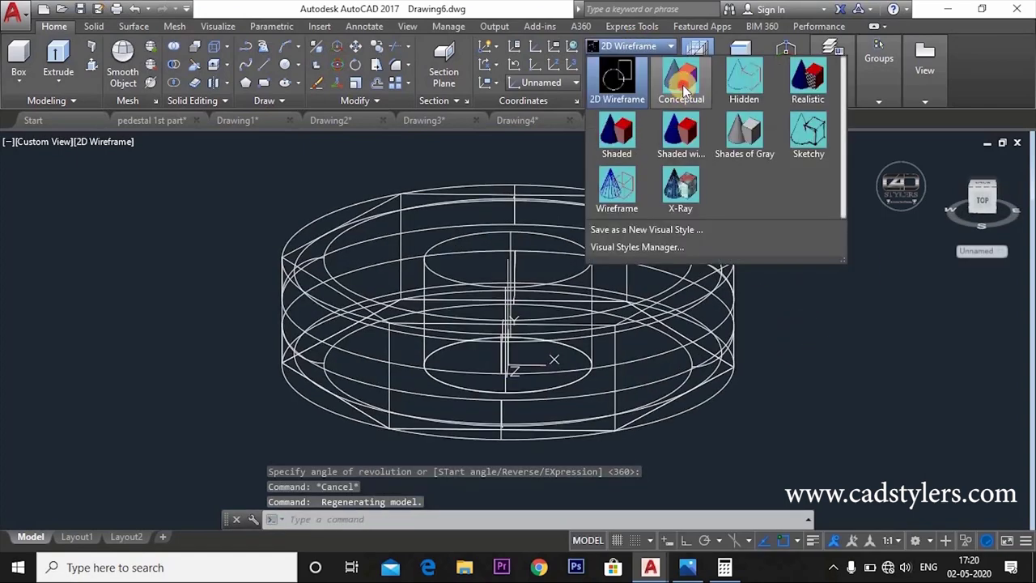
left_click(682, 85)
type("sub")
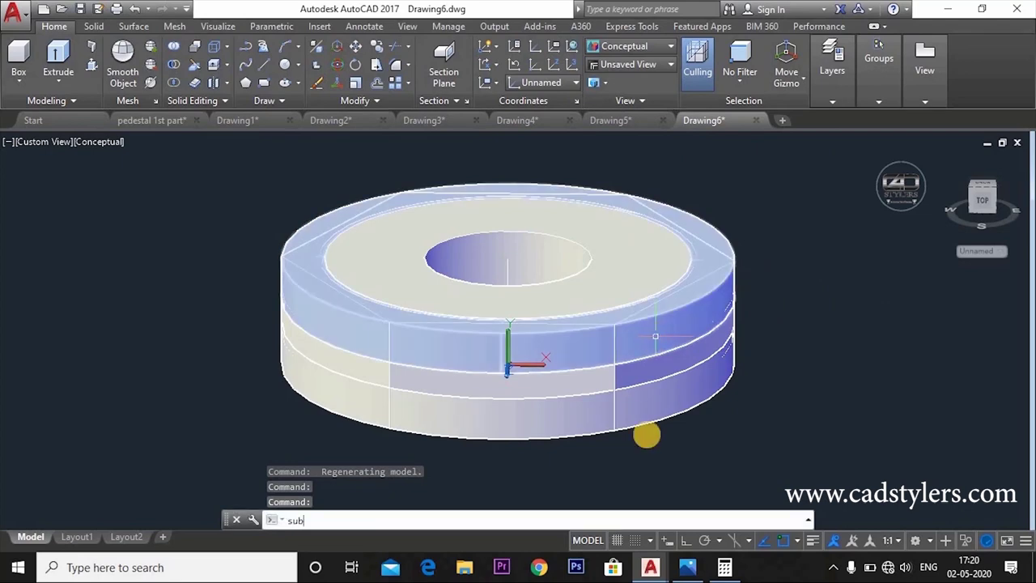
key("Return")
left_click(543, 386)
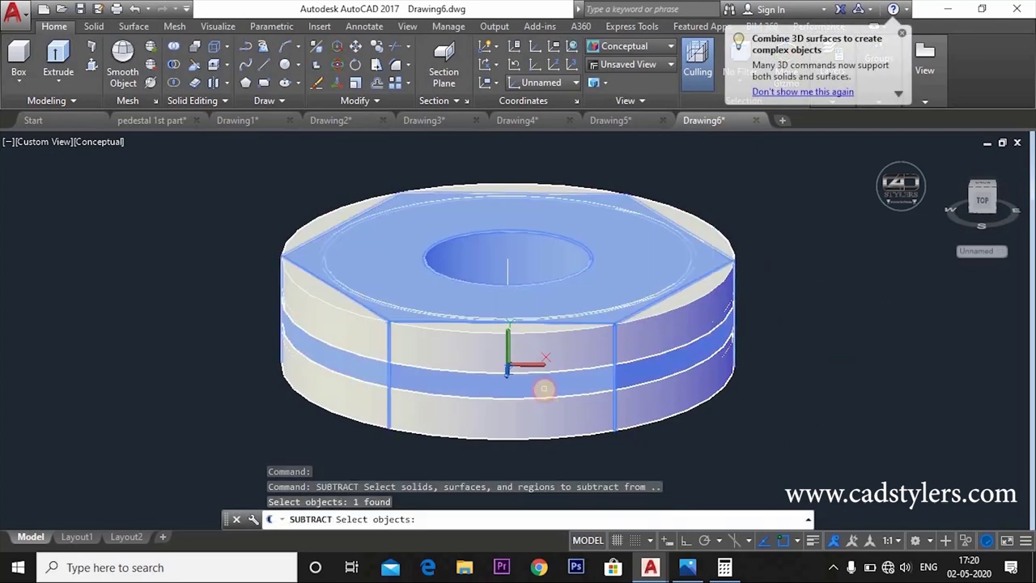
key("Return")
left_click(557, 365)
left_click(560, 358)
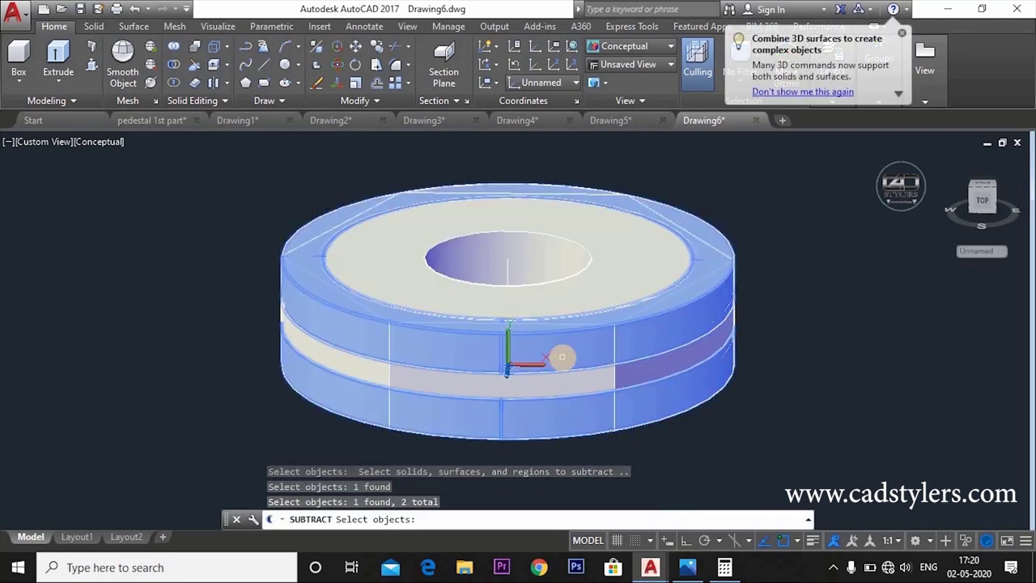
key("Return")
middle_click_drag(828, 346, 801, 391, "shift")
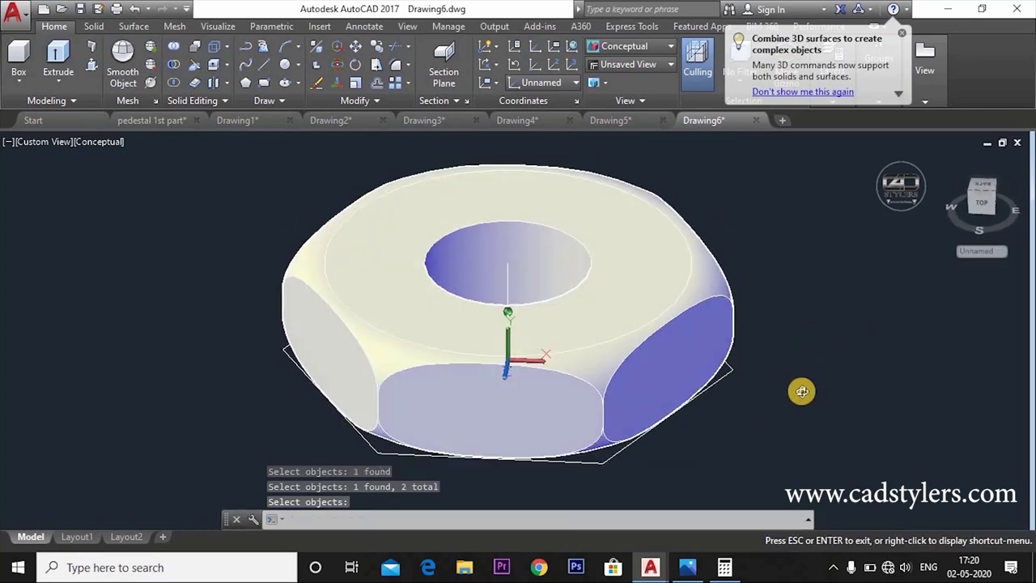
scroll(801, 391, "down", 4)
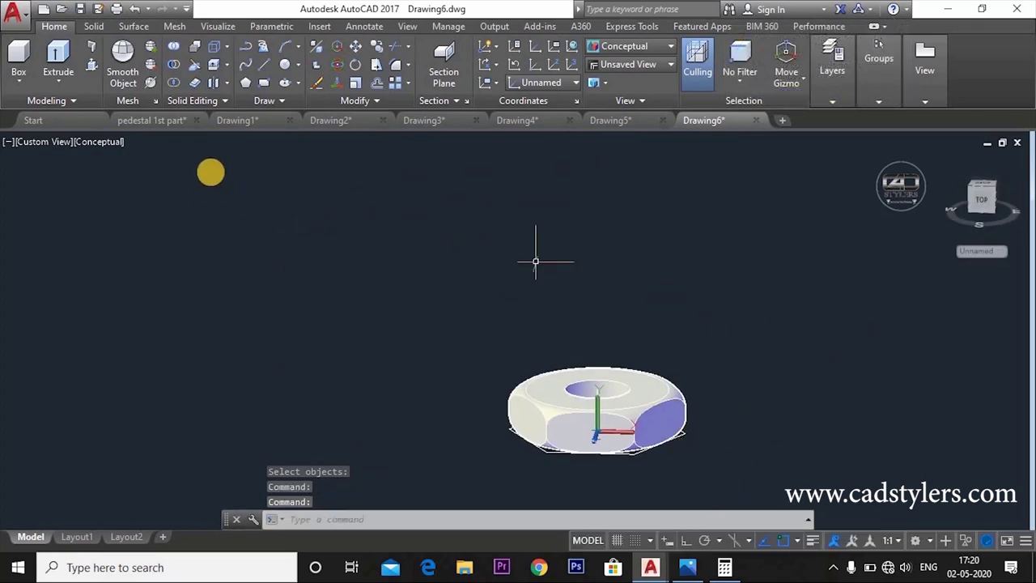
In Drawing1, view the base from the back, align the UCS to view, and shift it left
left_click(161, 123)
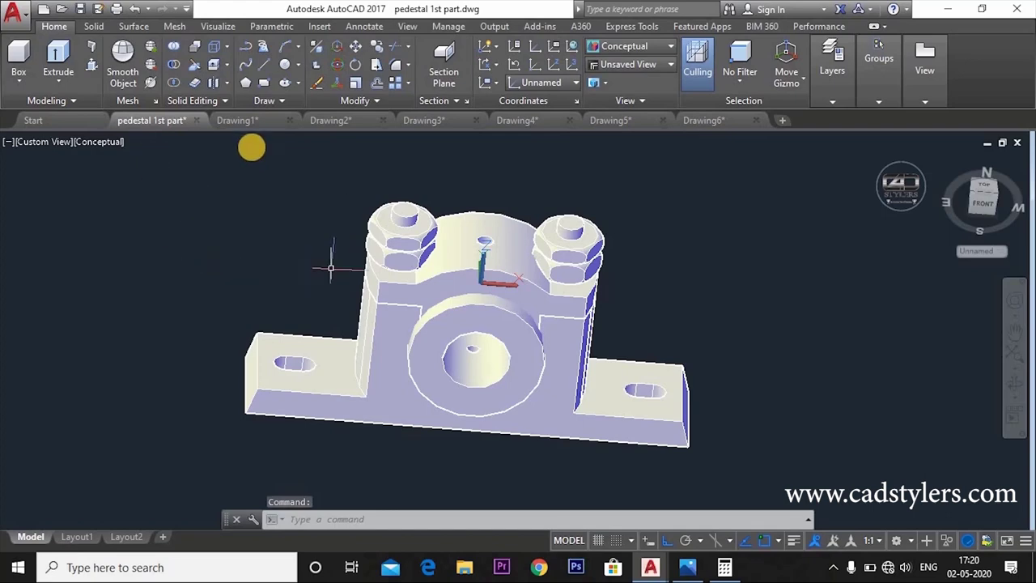
left_click(246, 130)
middle_click_drag(335, 335, 595, 364, "shift")
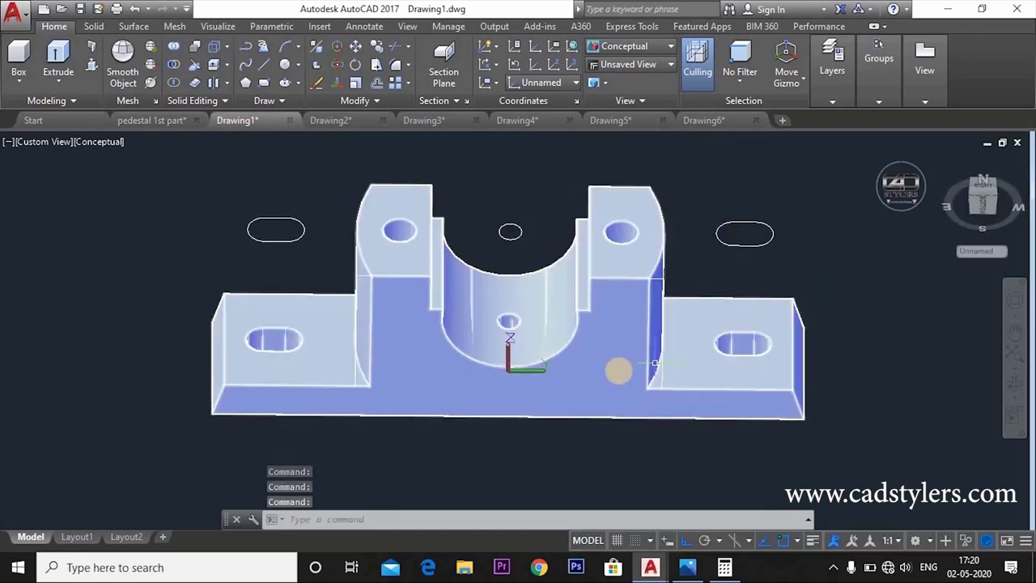
scroll(594, 364, "down", 3)
mouse_move(659, 393)
middle_mouse_down("shift")
mouse_move(550, 319)
mouse_move(748, 327)
mouse_move(749, 396)
middle_mouse_up("shift")
left_click(955, 208)
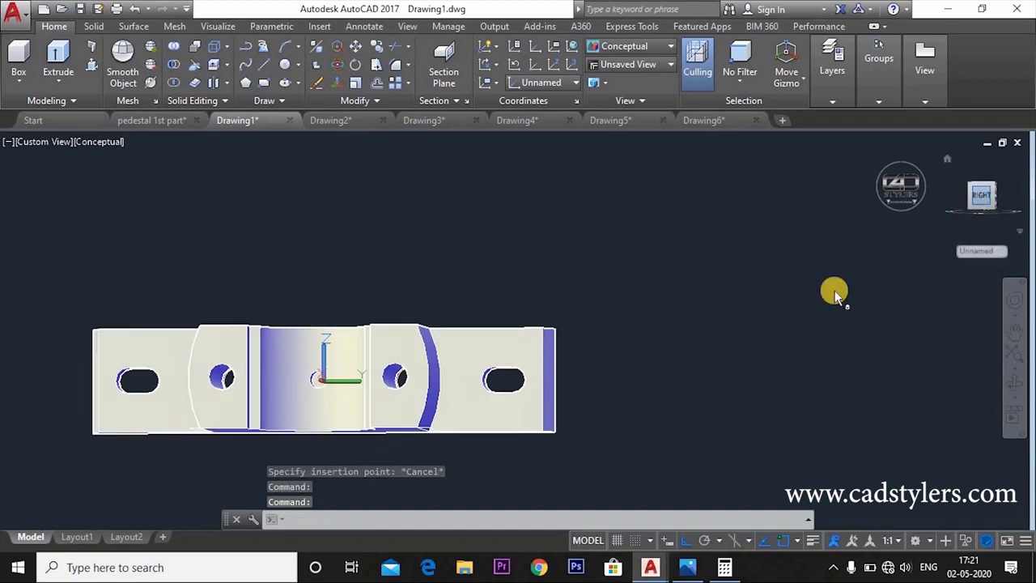
left_click(491, 83)
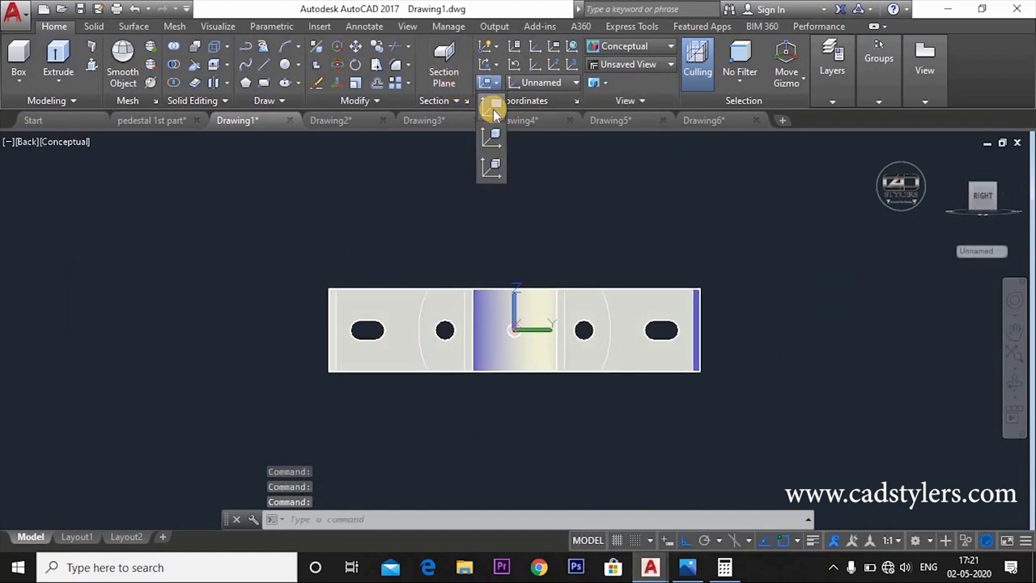
left_click(492, 109)
middle_click_drag(569, 389, 522, 363)
middle_click_drag(688, 393, 532, 416)
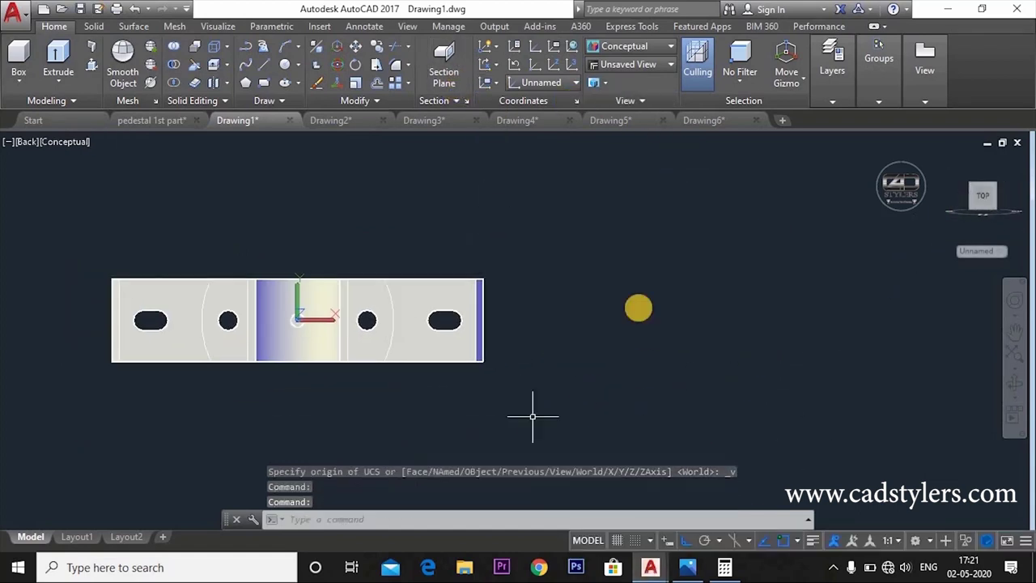
Copy the whole cylindrical part from Drawing3 and paste it right of the base in Drawing1
left_click(410, 122)
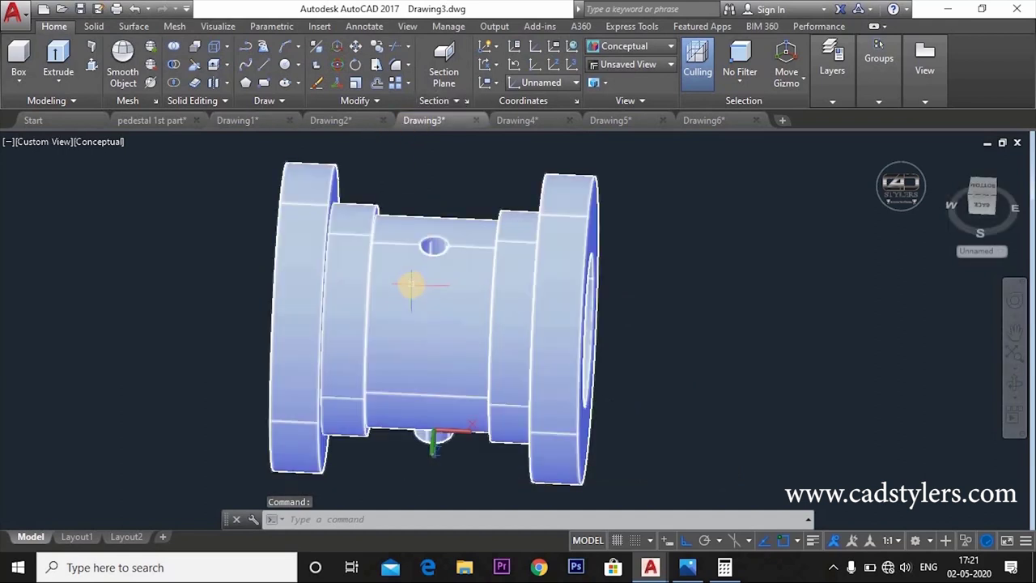
key("ctrl+a")
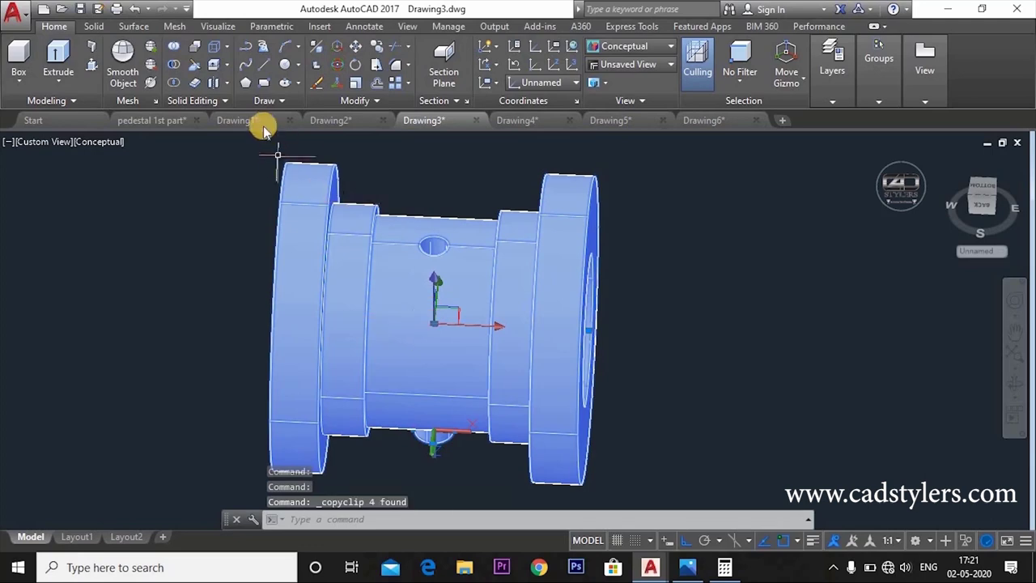
left_click(261, 121)
key("ctrl+v")
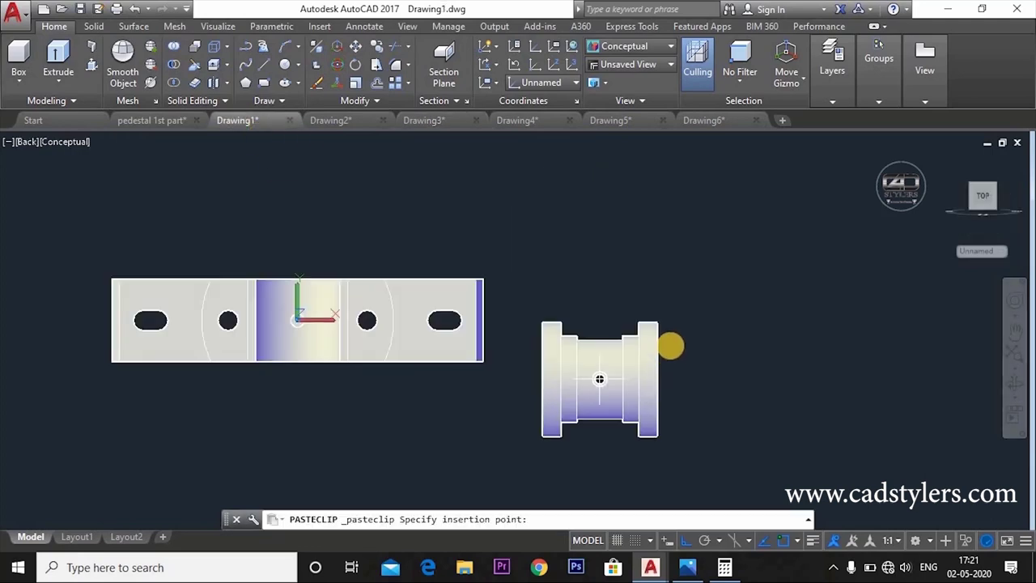
left_click(629, 320)
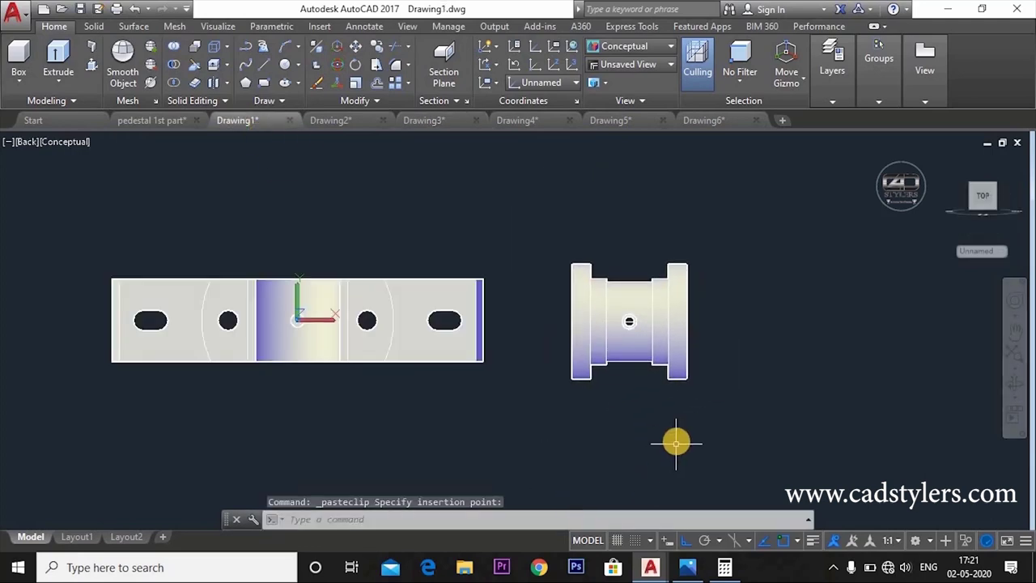
middle_click_drag(670, 389, 659, 294, "shift")
scroll(818, 356, "up", 2)
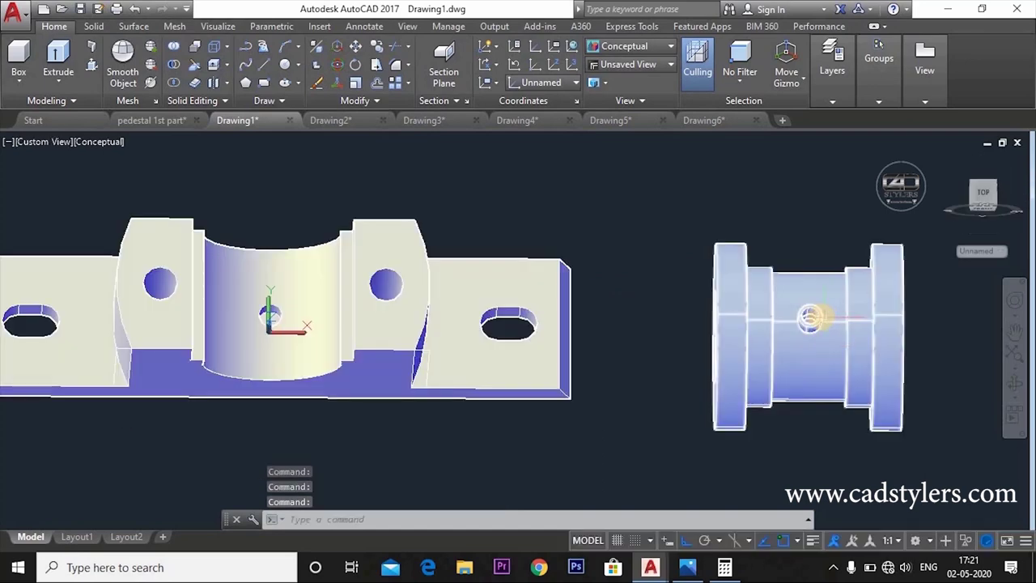
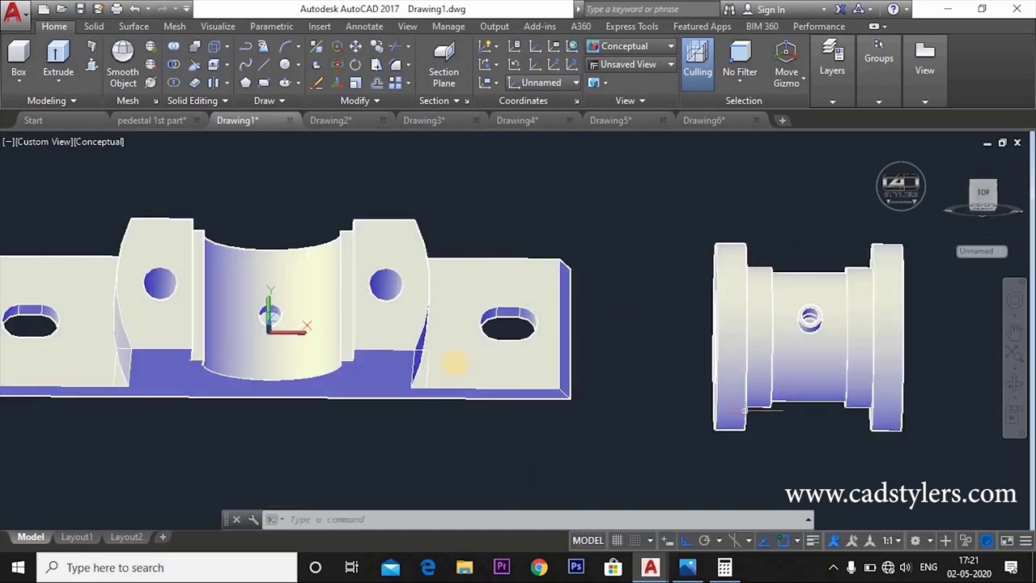
Centre the view on the cylindrical shaft part and select it for 3DROTATE (3do)
scroll(323, 320, "up", 3)
scroll(343, 313, "down", 3)
scroll(485, 407, "down", 1)
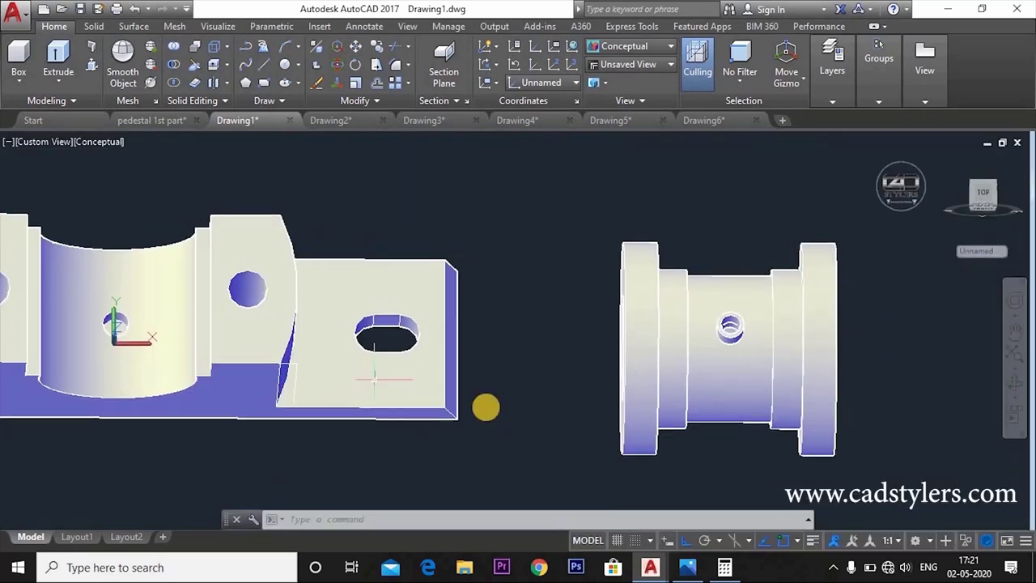
middle_click_drag(555, 409, 334, 353)
type("3d")
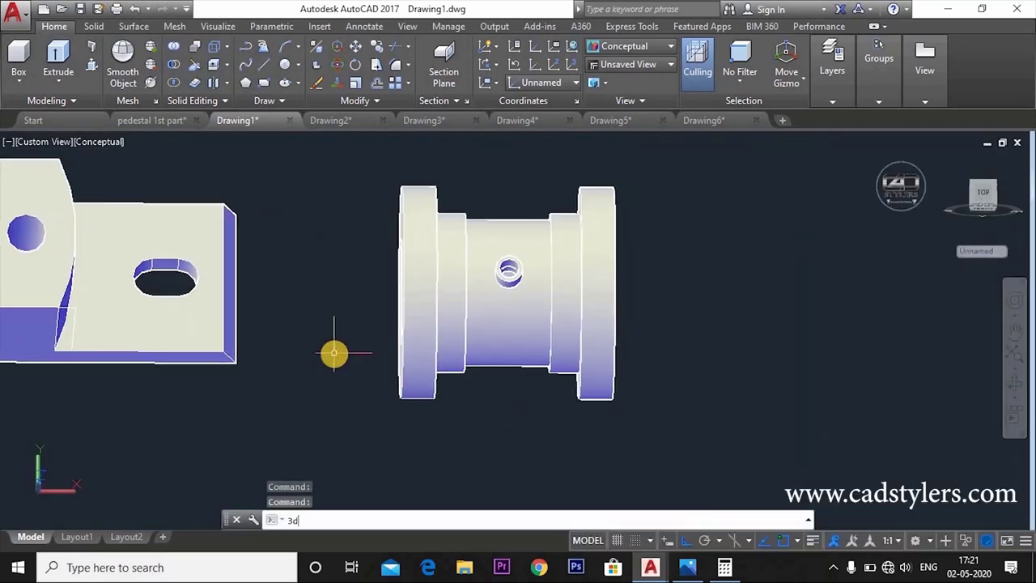
type("o")
key("Return")
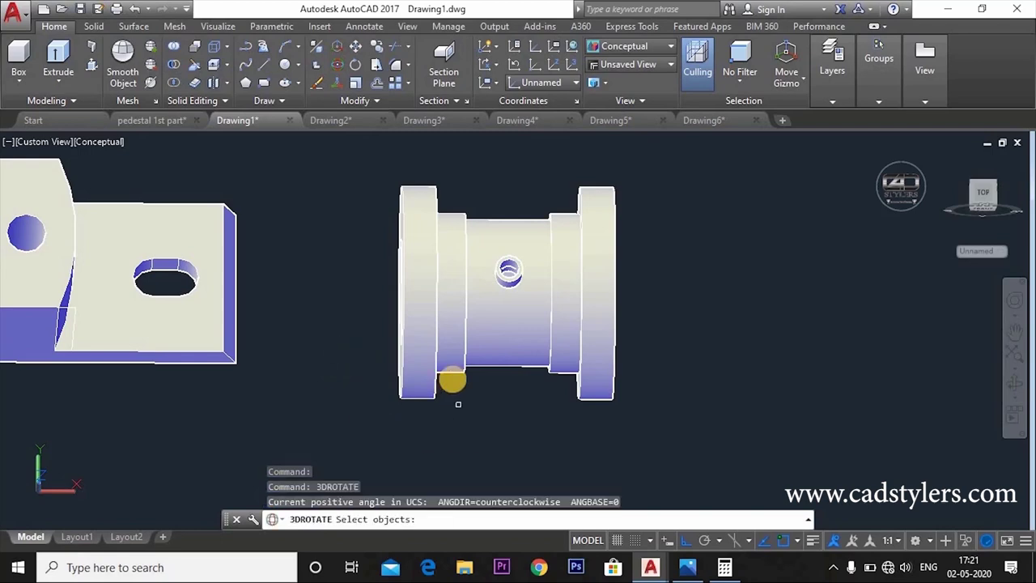
left_click(485, 353)
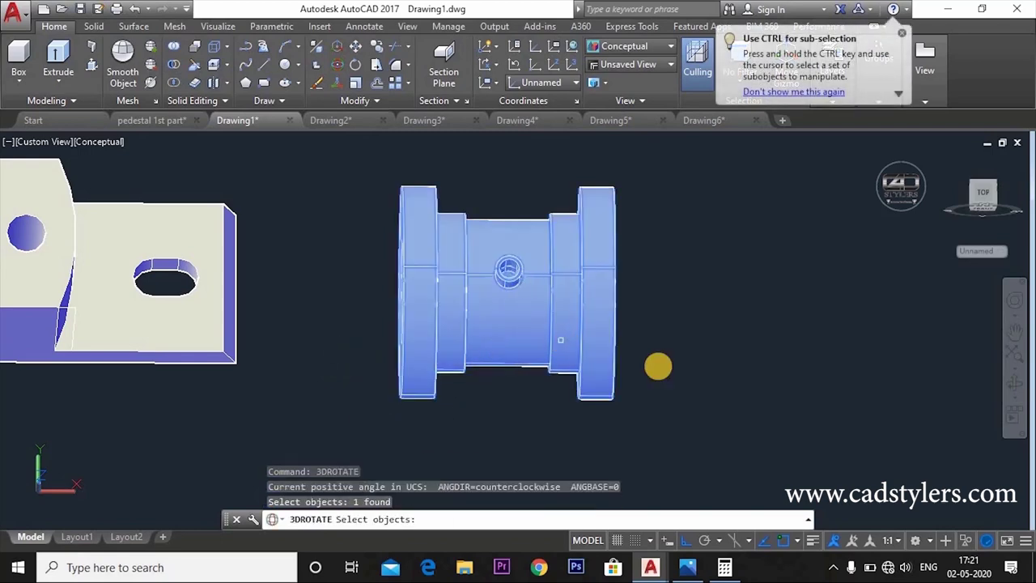
key("Return")
Pick the rotation axis on the gizmo and turn the part 180° so the boss points down
mouse_move(663, 360)
middle_mouse_down()
mouse_move(627, 424)
mouse_move(634, 305)
middle_mouse_up()
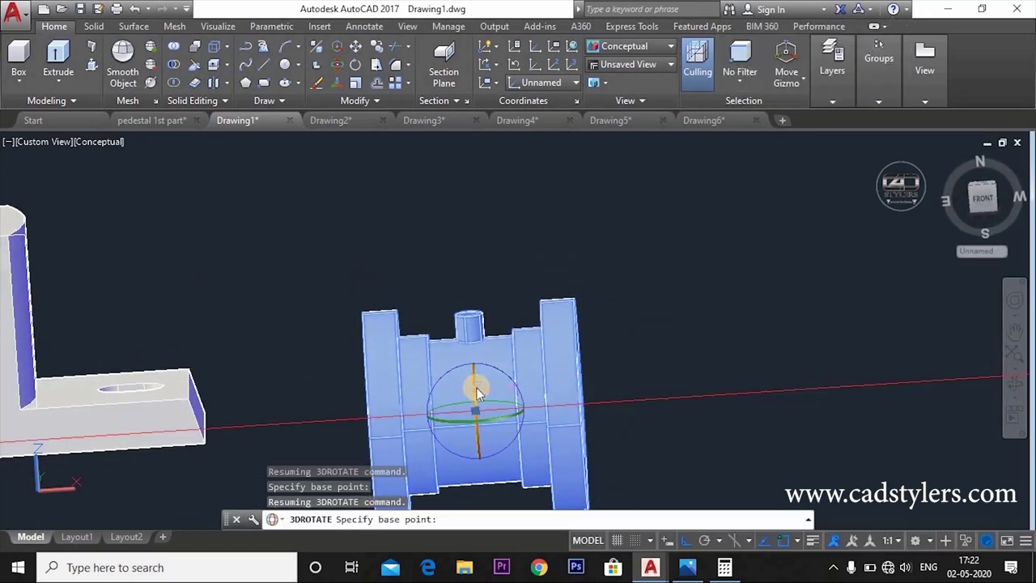
scroll(466, 393, "up", 3)
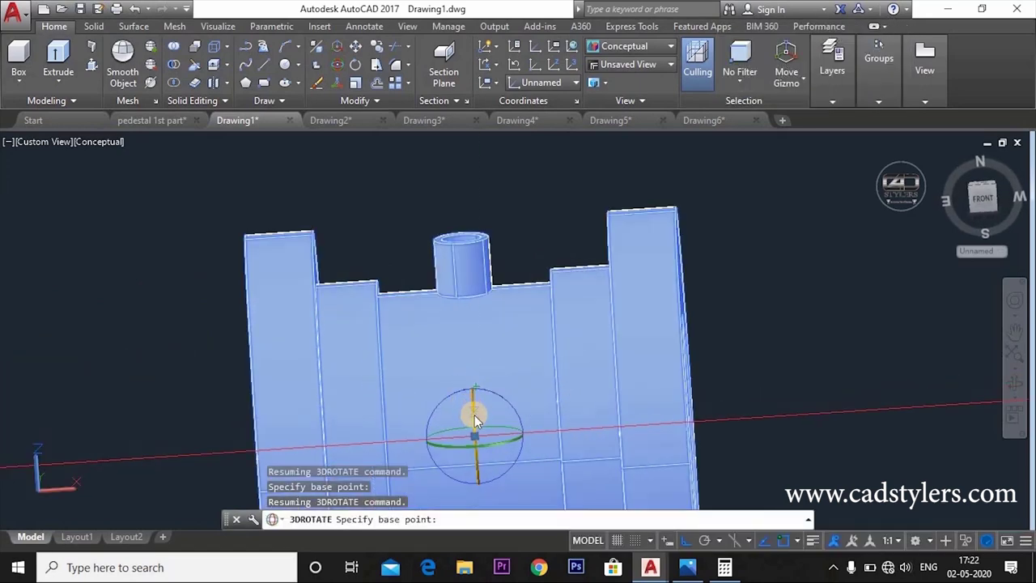
left_click(474, 416)
type("18")
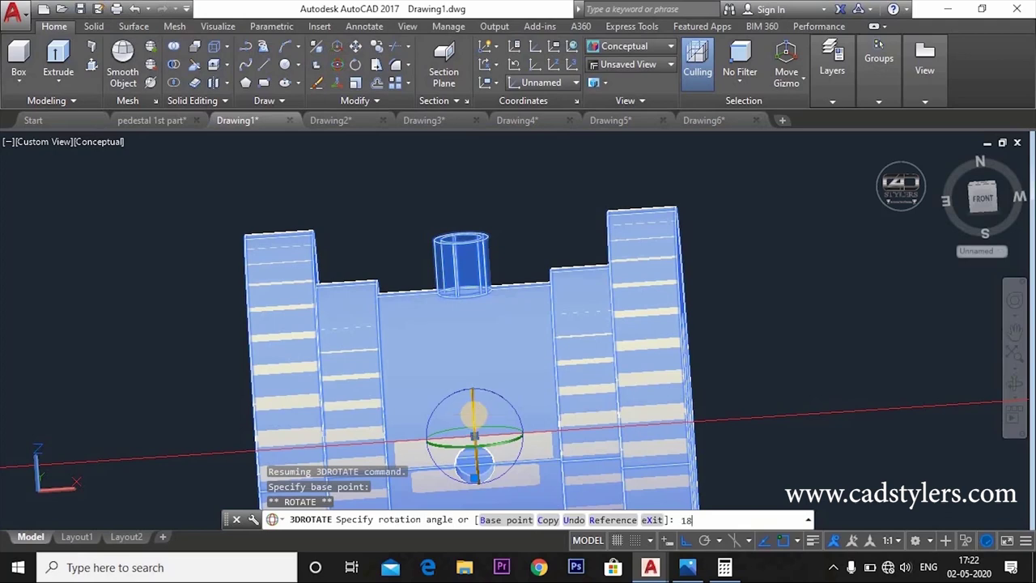
type("0")
key("Return")
scroll(476, 396, "down", 3)
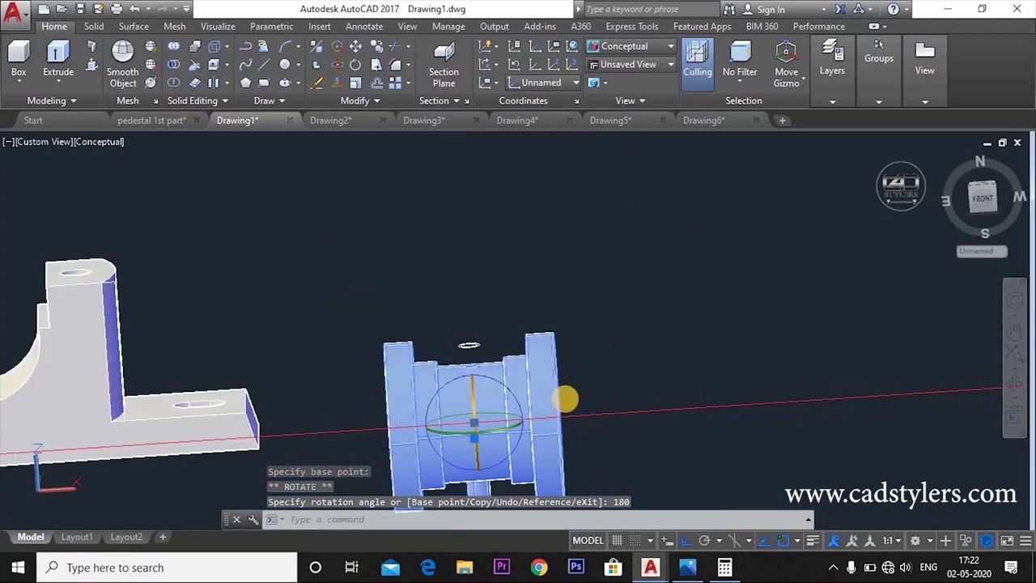
Select the small loose circle above the shaft, then clear the selection
key("Escape")
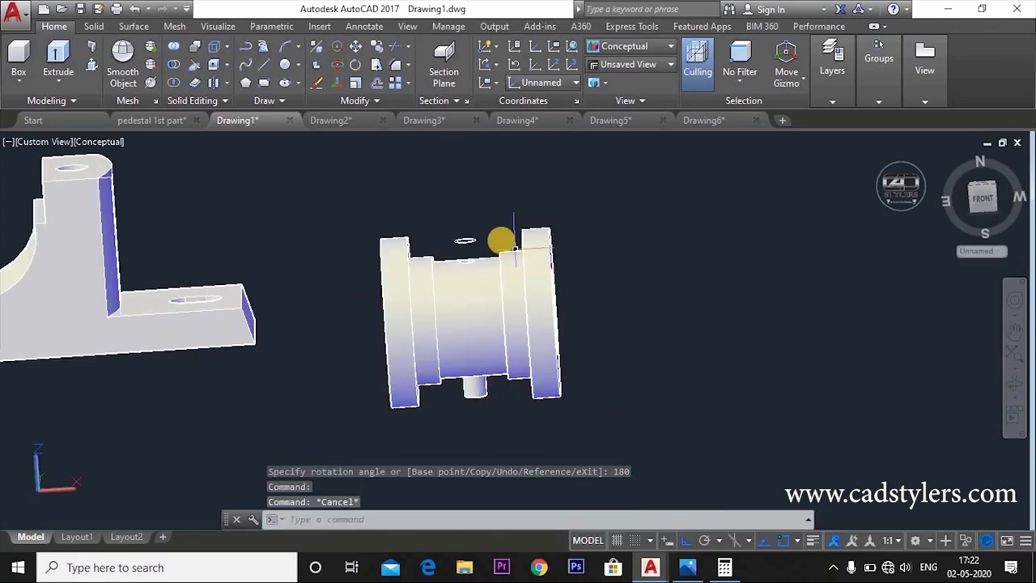
scroll(463, 237, "up", 2)
scroll(474, 229, "up", 2)
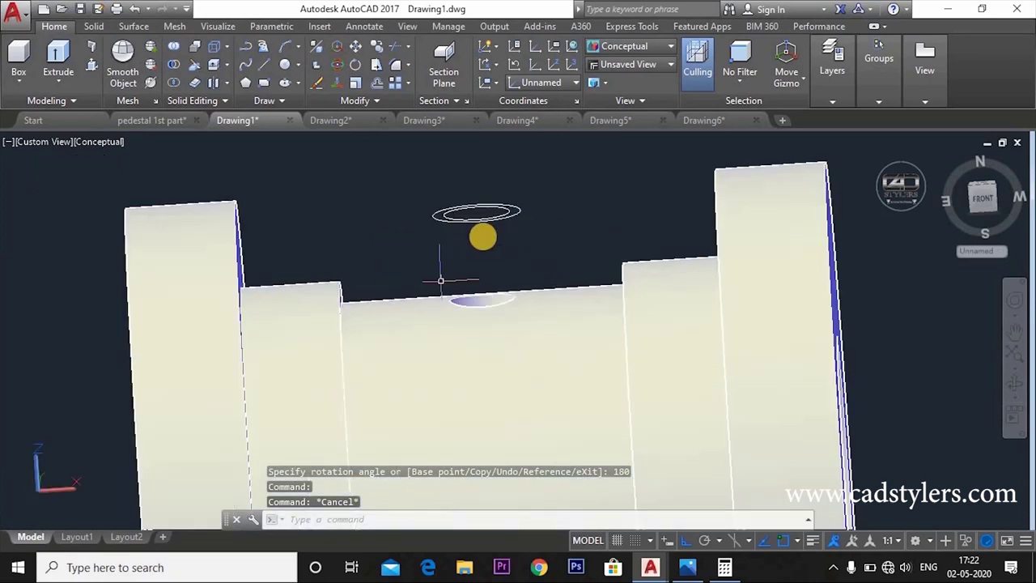
left_click(497, 213)
left_click(497, 220)
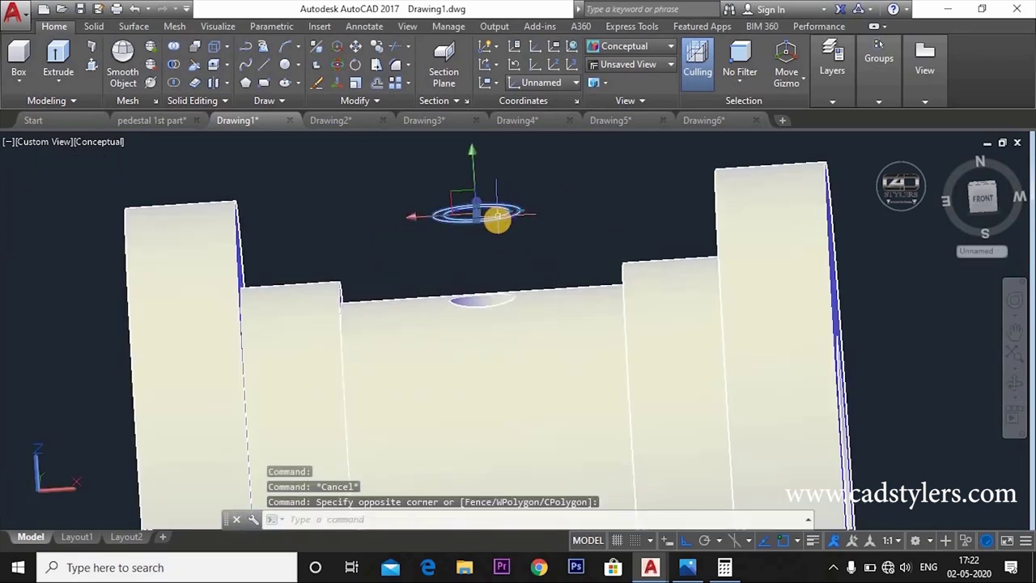
key("Escape")
scroll(458, 294, "down", 4)
mouse_move(458, 294)
middle_mouse_down("shift")
mouse_move(465, 345)
mouse_move(464, 284)
mouse_move(463, 293)
middle_mouse_up("shift")
Start moving the shaft part with its base point snapped to the boss centre
type("m")
key("Return")
scroll(577, 384, "up", 3)
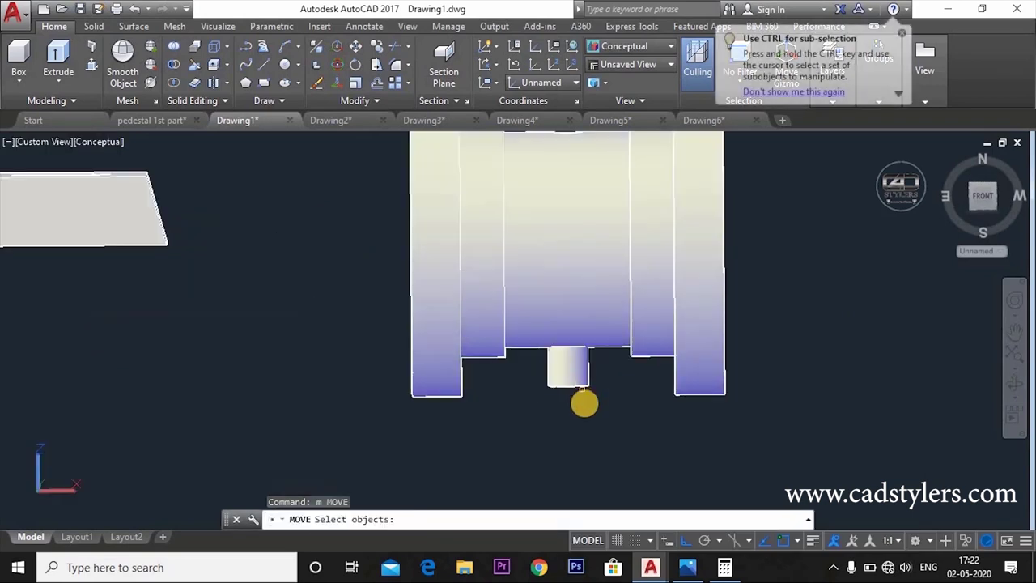
left_click(567, 333)
key("Return")
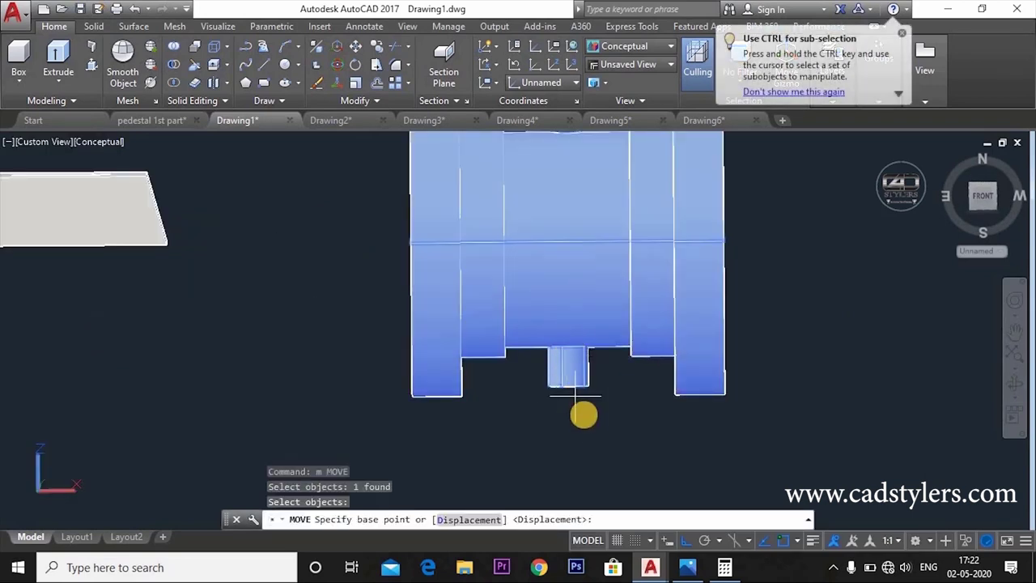
middle_click_drag(580, 410, 548, 319, "shift")
scroll(547, 319, "up", 3)
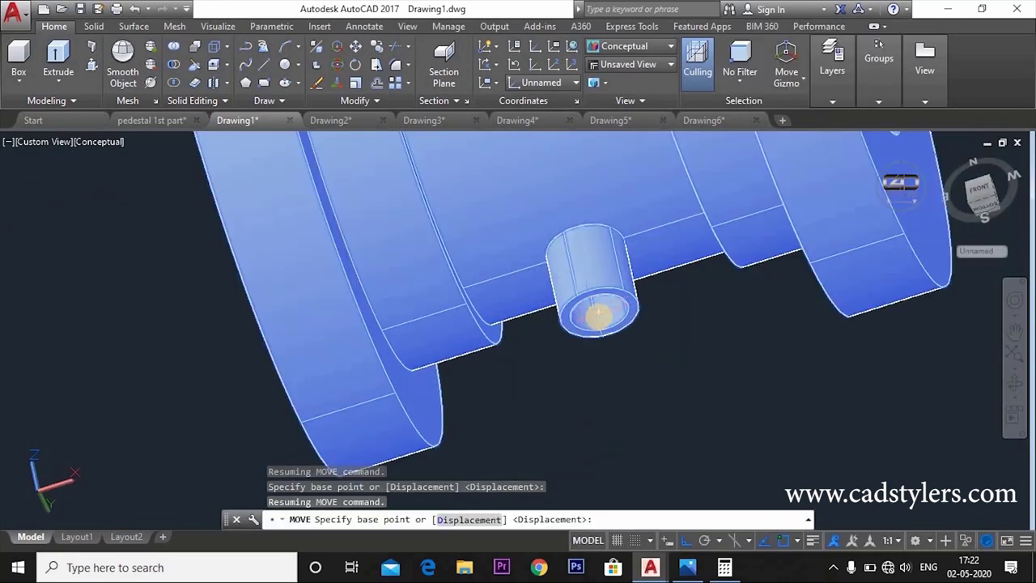
right_click(597, 316, "shift")
left_click(636, 361)
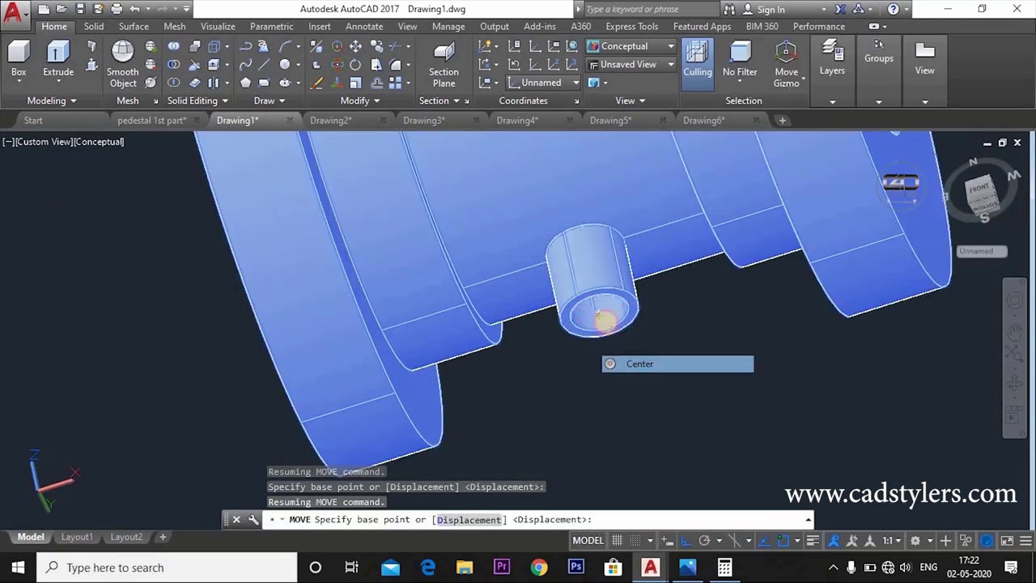
left_click(599, 314)
Orbit and zoom around the bearing block to inspect the hole in its curved seat
middle_click_drag(599, 314, 623, 370, "shift")
scroll(462, 312, "up", 5)
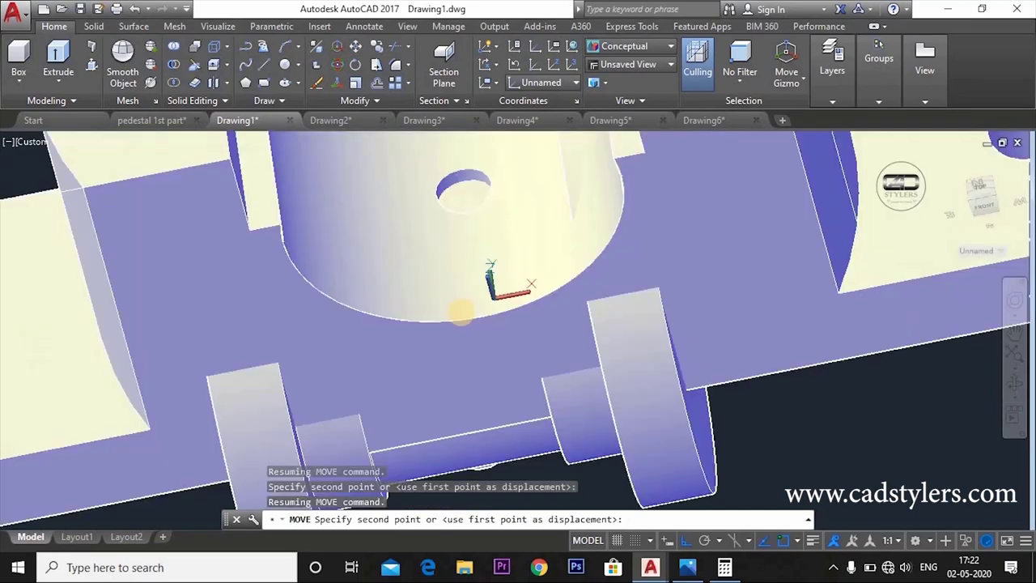
mouse_move(462, 312)
middle_mouse_down("shift")
mouse_move(483, 372)
mouse_move(474, 197)
mouse_move(455, 185)
middle_mouse_up("shift")
scroll(462, 185, "up", 2)
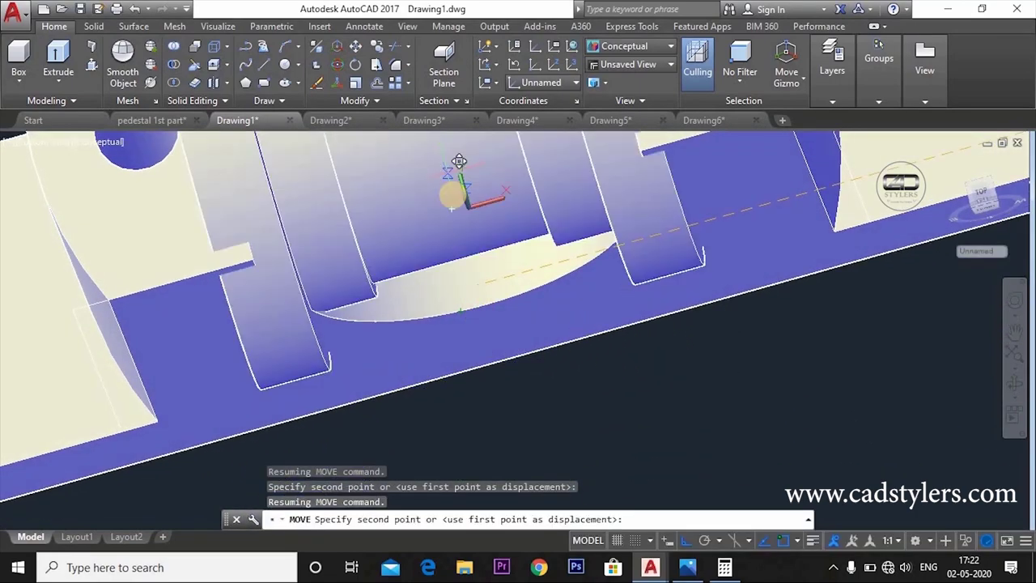
scroll(488, 310, "up", 3)
middle_click_drag(489, 310, 474, 317, "shift")
scroll(478, 323, "up", 3)
middle_click_drag(485, 356, 510, 348, "shift")
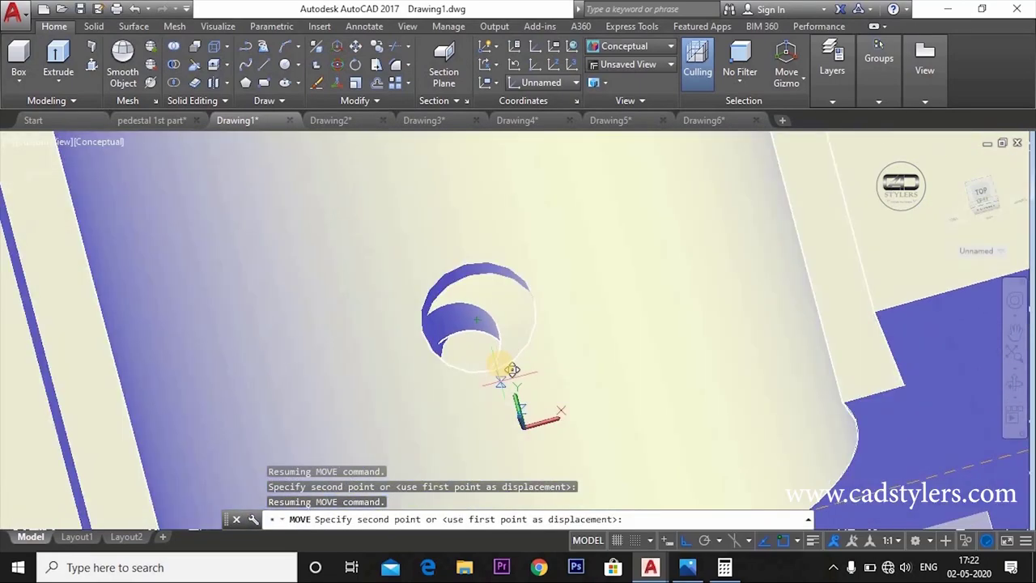
scroll(511, 349, "down", 5)
Switch the visual style to 2D Wireframe and cancel the pending move
left_click(627, 46)
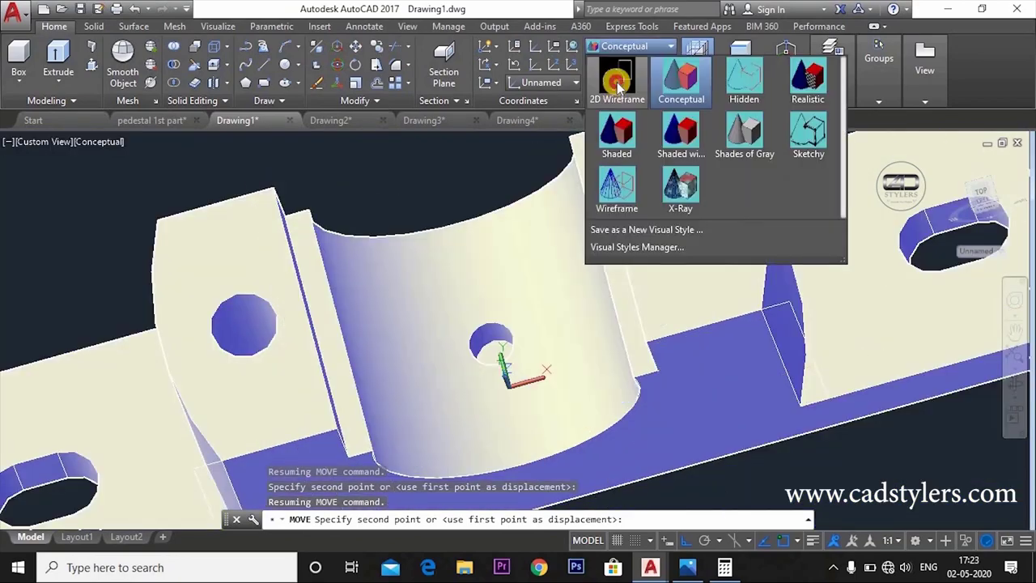
left_click(619, 104)
scroll(583, 318, "down", 3)
mouse_move(583, 318)
middle_mouse_down("shift")
mouse_move(400, 305)
mouse_move(442, 356)
middle_mouse_up("shift")
scroll(399, 305, "down", 3)
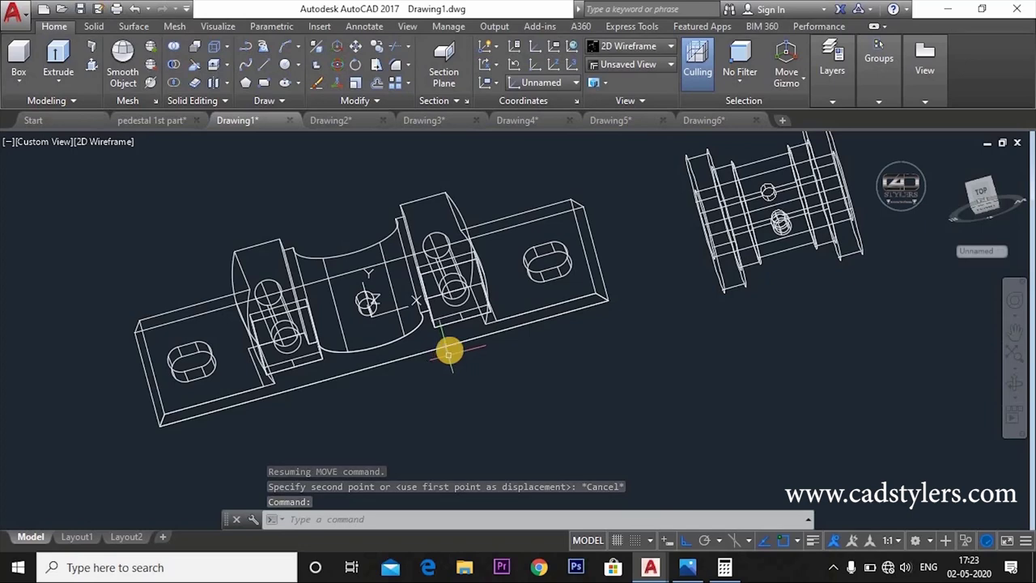
key("Escape")
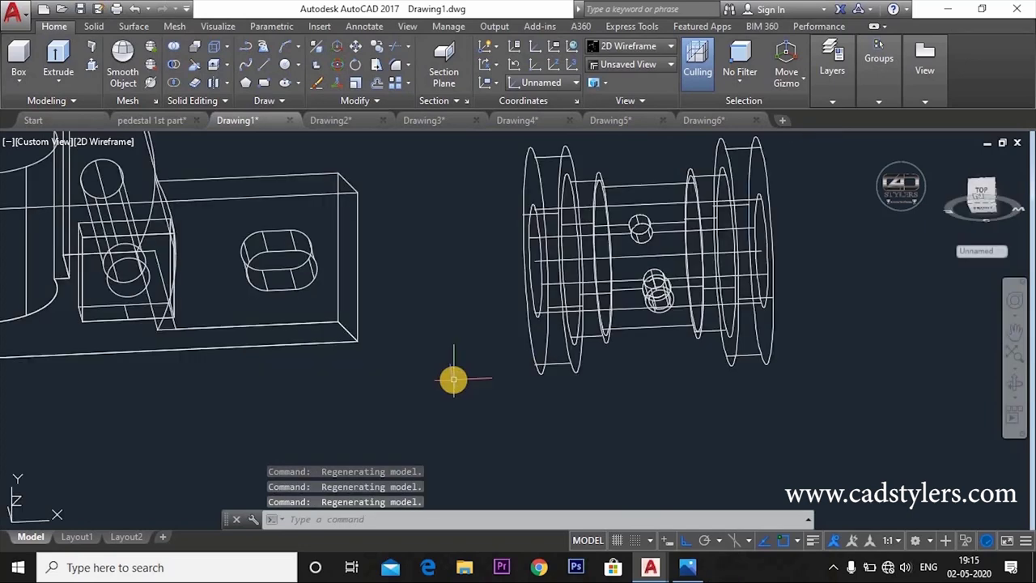
Move the shaft part (M), taking the base point at the boss end
type("m")
key("Return")
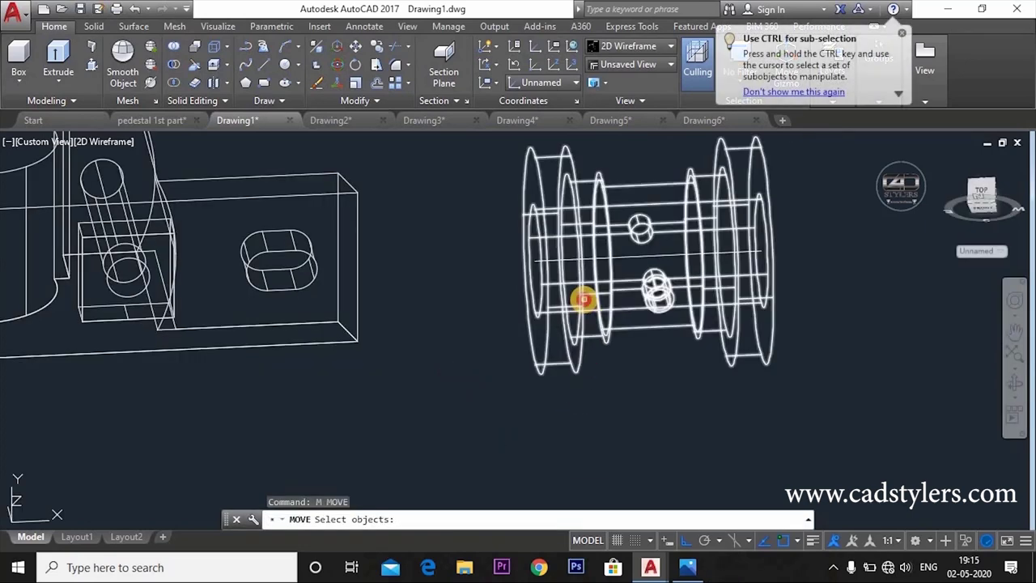
left_click(582, 299)
key("Return")
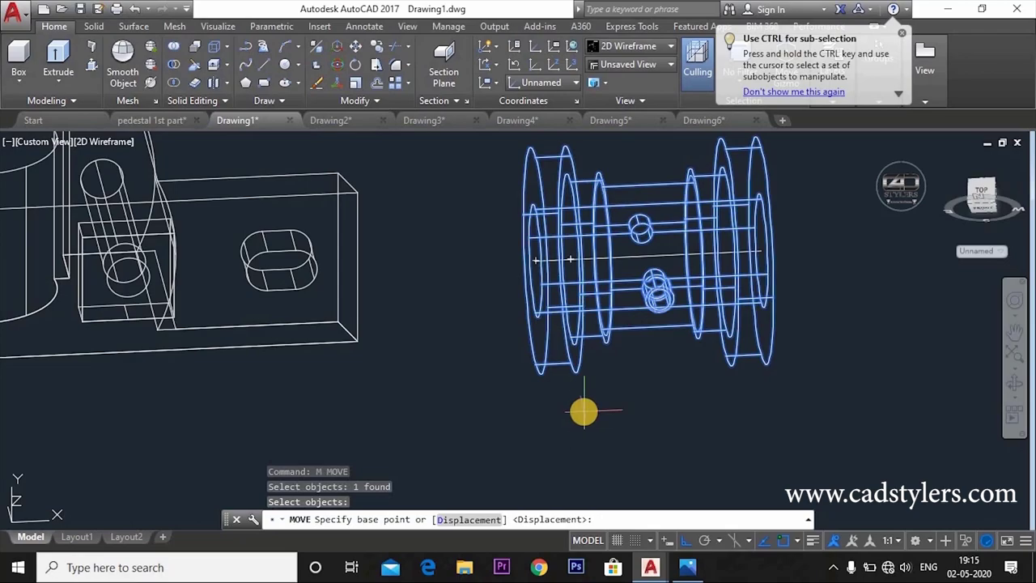
middle_click_drag(584, 392, 631, 242, "ctrl+shift")
scroll(662, 251, "up", 5)
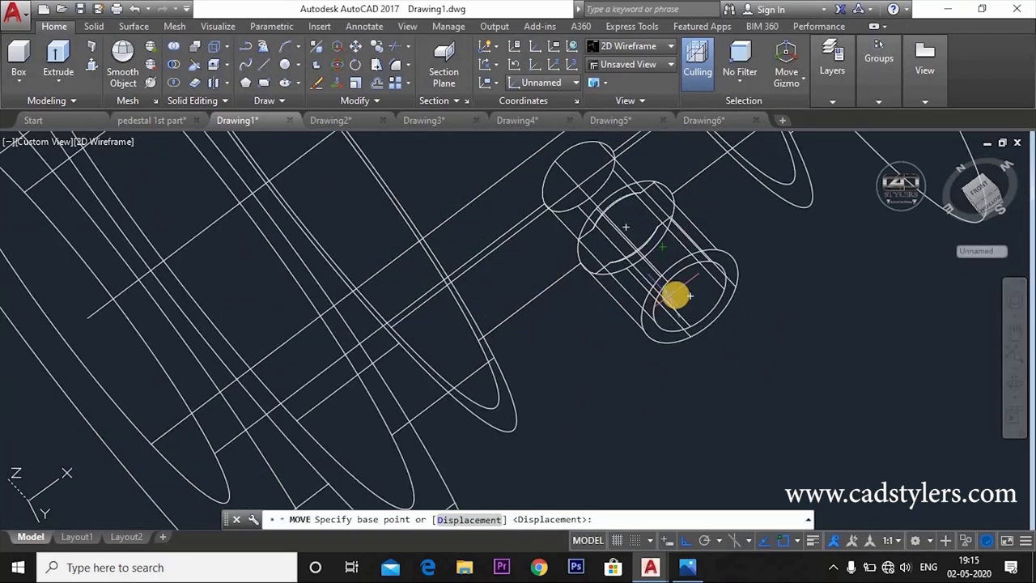
left_click(687, 298)
Place the shaft using a Center snap on the bearing block hole's centre
scroll(687, 298, "down", 2)
scroll(682, 296, "down", 3)
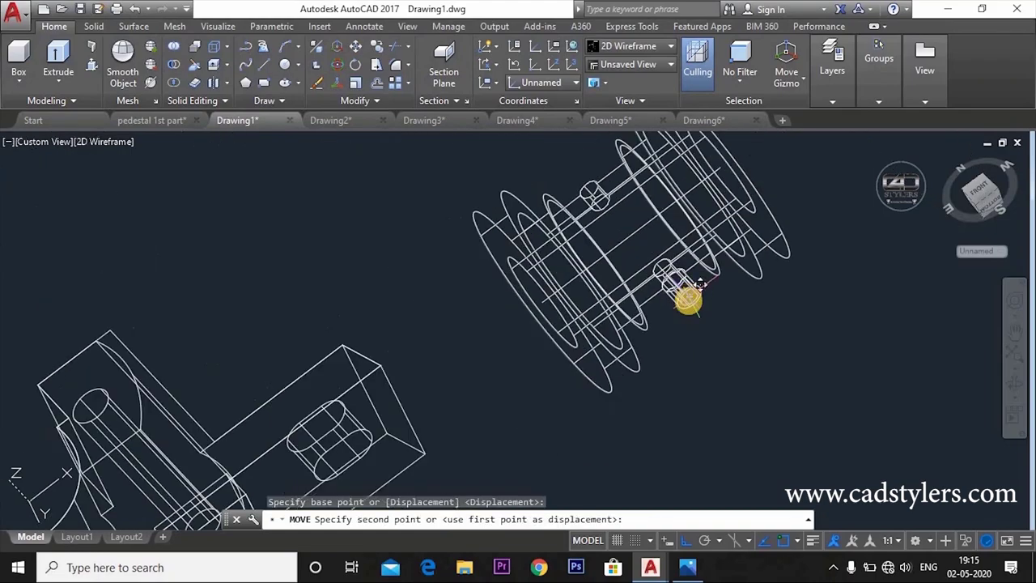
middle_click_drag(683, 296, 462, 381)
scroll(458, 380, "up", 4)
scroll(470, 371, "up", 2)
scroll(462, 397, "up", 2)
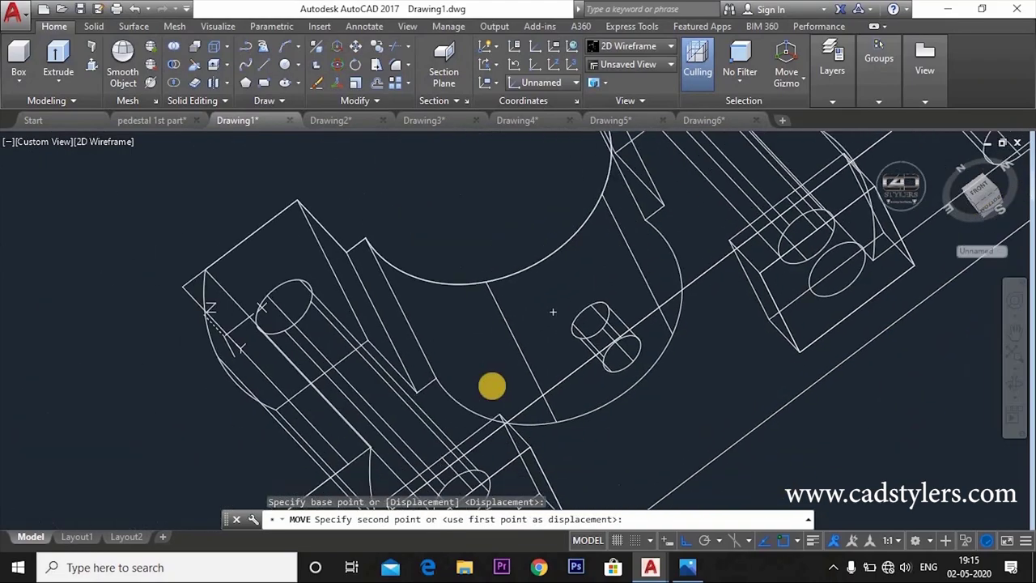
scroll(509, 375, "up", 1)
scroll(722, 377, "up", 3)
scroll(606, 358, "down", 2)
scroll(606, 359, "down", 3)
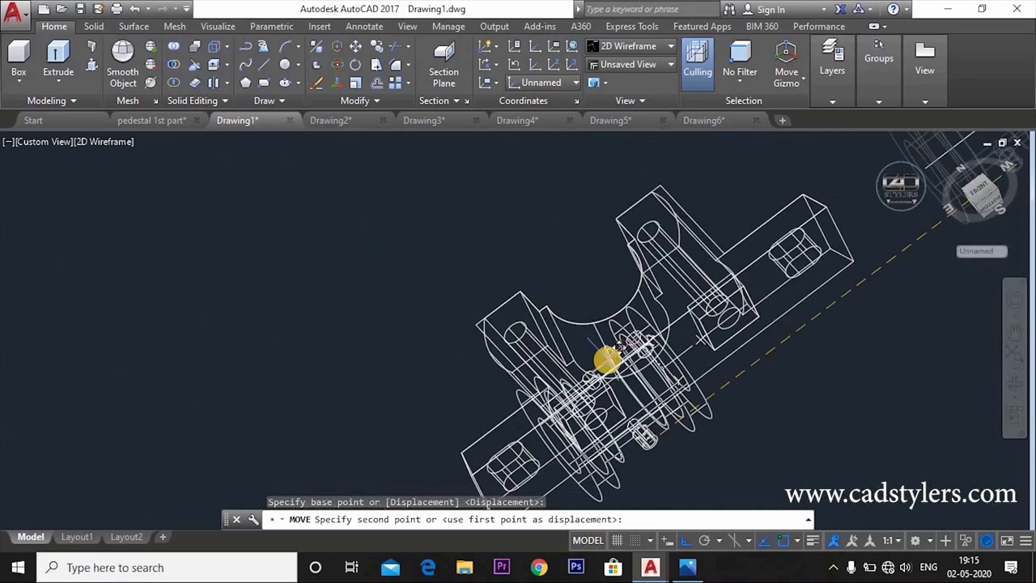
scroll(699, 347, "up", 4)
scroll(788, 342, "up", 2)
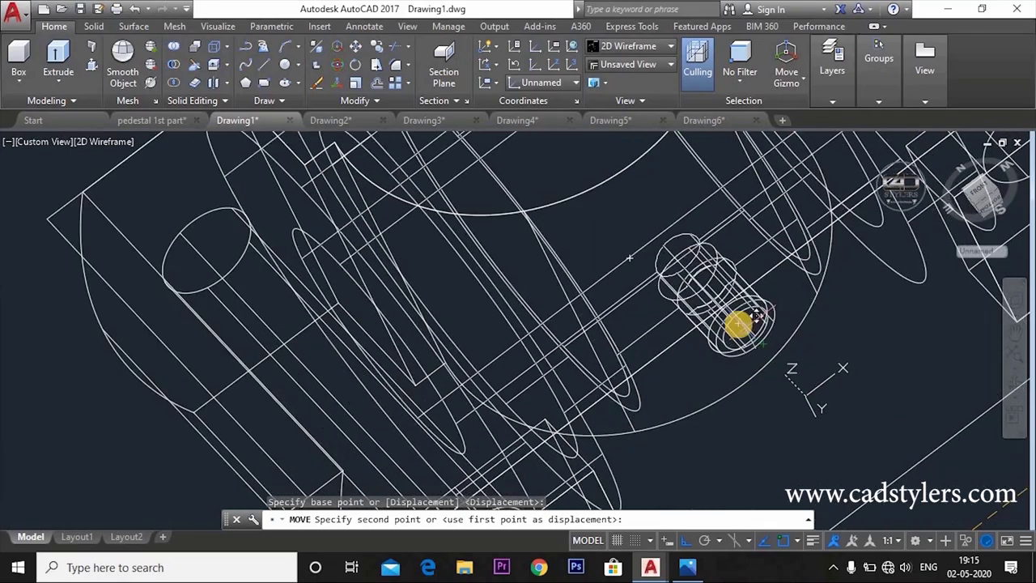
right_click(747, 306, "shift")
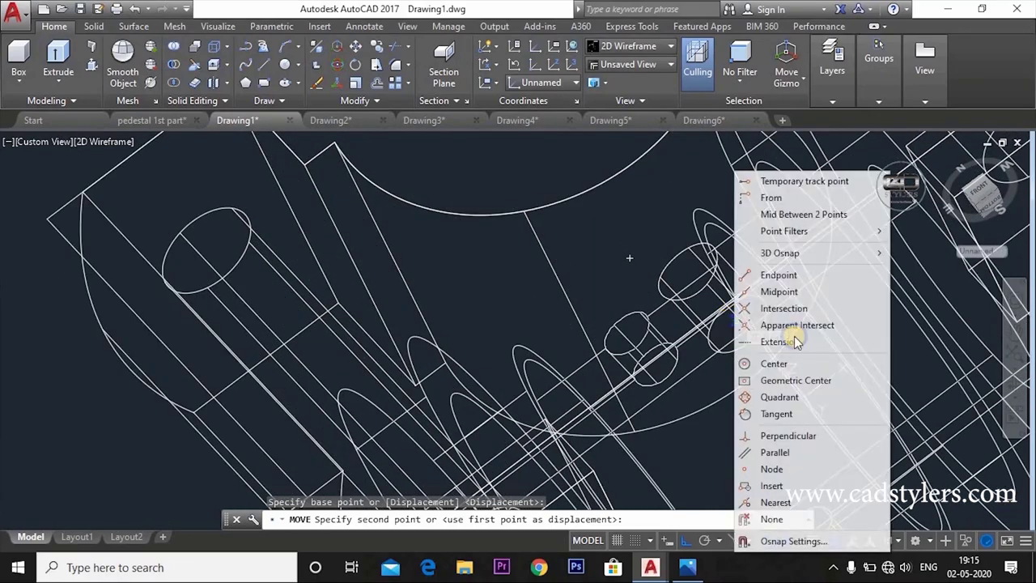
left_click(768, 364)
left_click(737, 322)
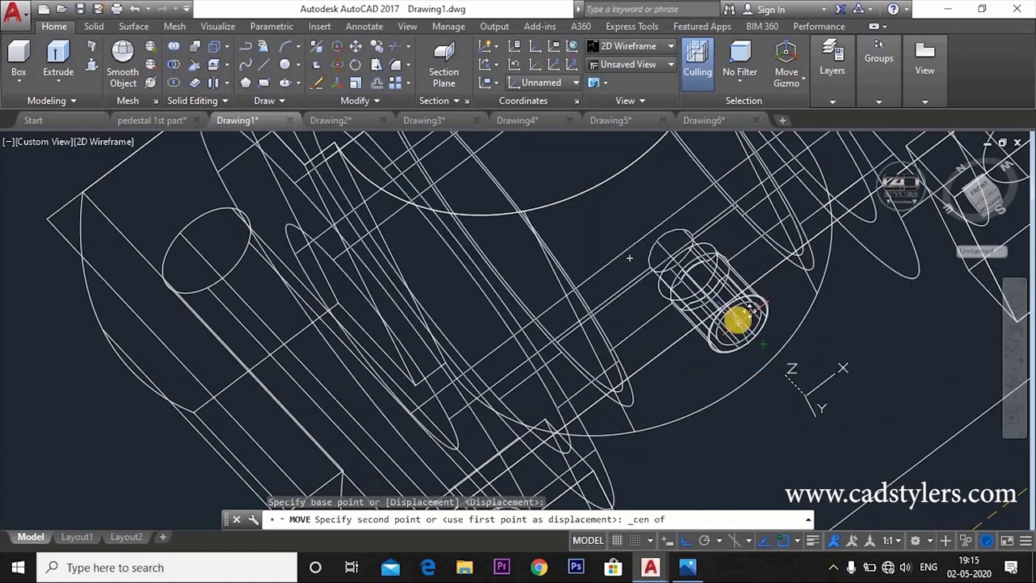
Orbit to another side of the assembly and bring up the Visual Styles list
scroll(740, 328, "down", 3)
scroll(746, 350, "down", 3)
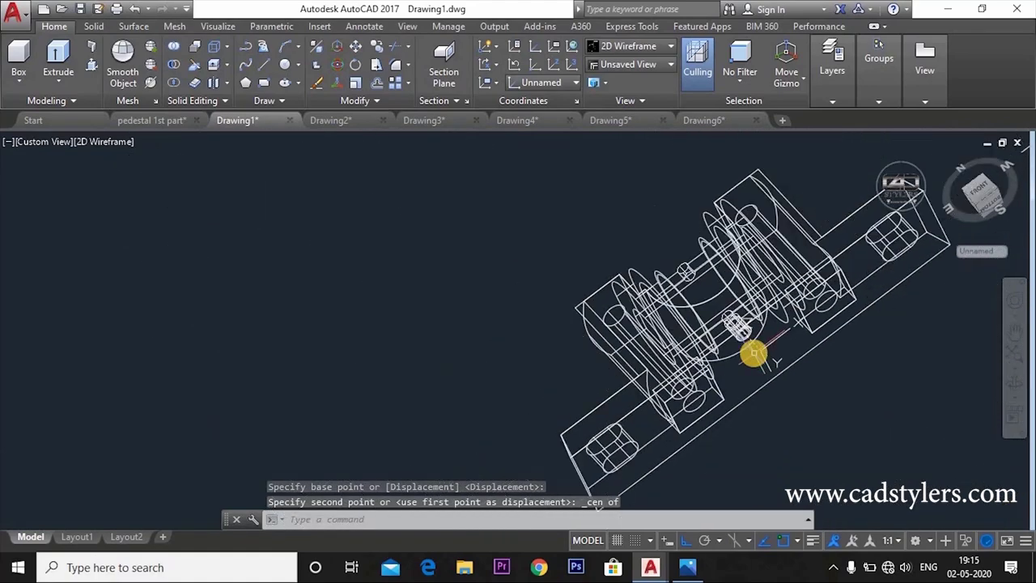
scroll(760, 376, "down", 2)
mouse_move(771, 401)
middle_mouse_down("shift")
mouse_move(772, 413)
mouse_move(763, 342)
middle_mouse_up("shift")
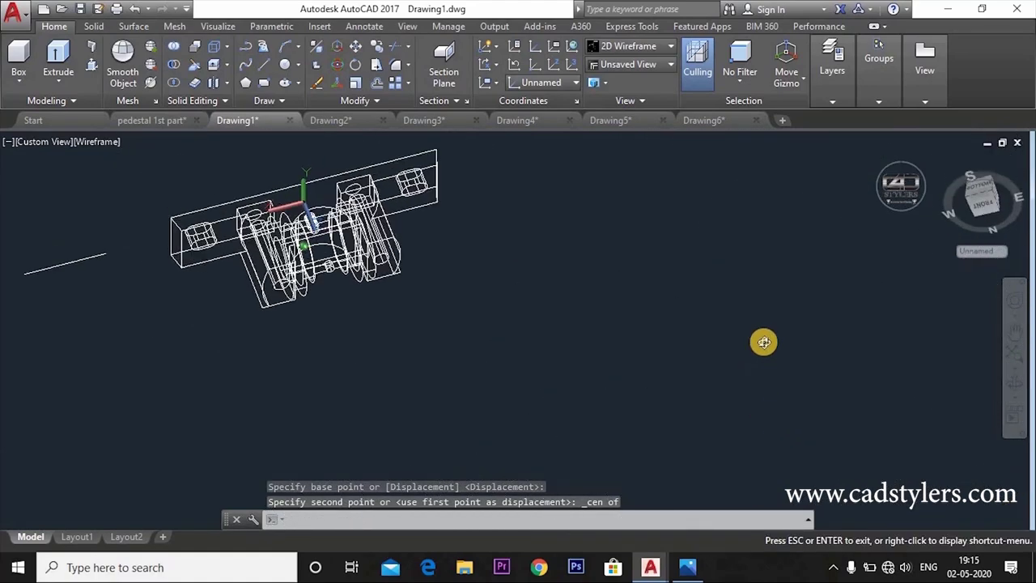
scroll(763, 342, "up", 5)
left_click(630, 46)
Apply Conceptual shading and orbit to a low front view of the whole pedestal
left_click(682, 73)
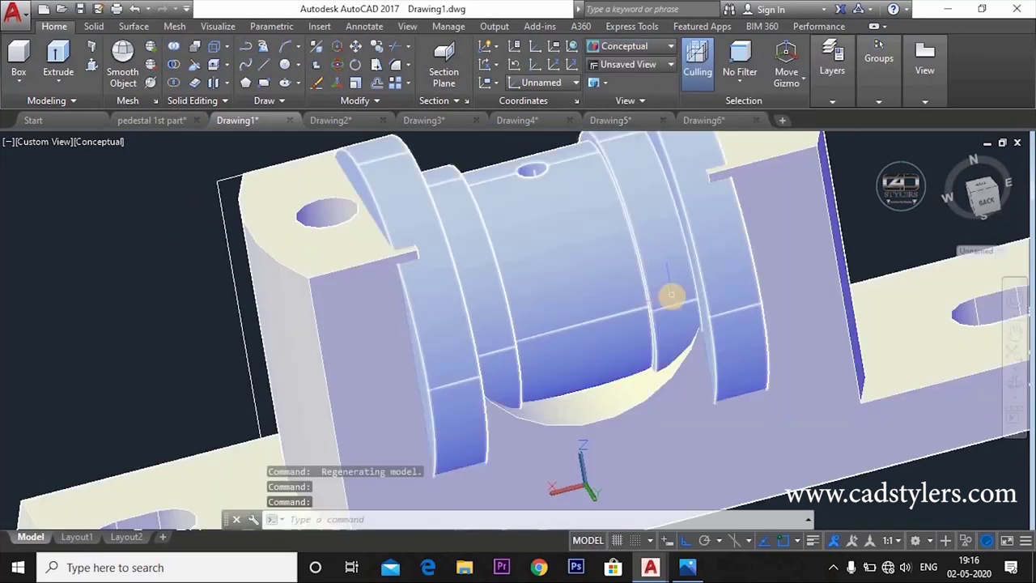
scroll(670, 296, "down", 4)
middle_click_drag(650, 389, 624, 423, "ctrl+shift")
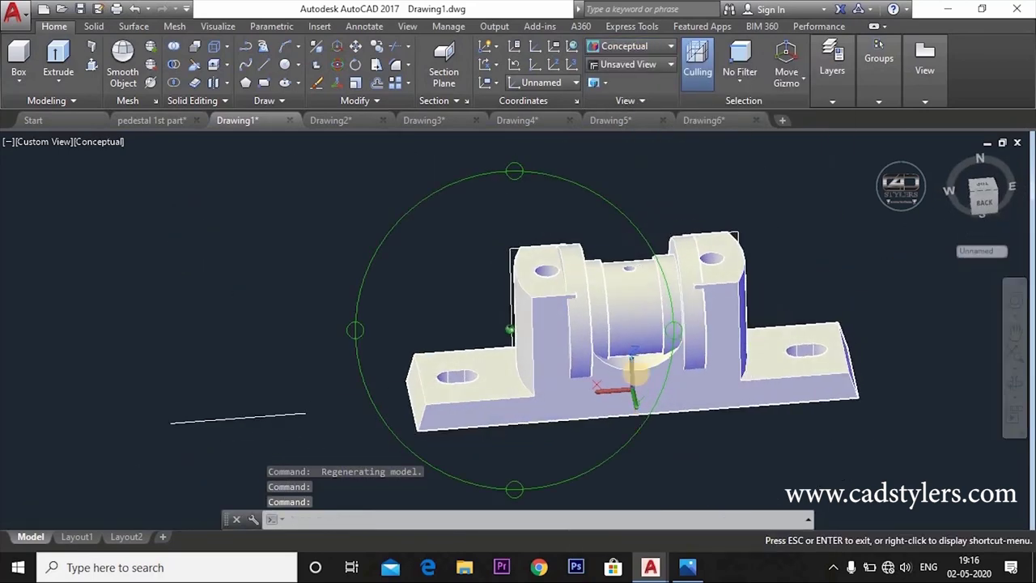
scroll(633, 315, "up", 5)
scroll(634, 315, "down", 5)
middle_click_drag(626, 313, 624, 342, "ctrl+shift")
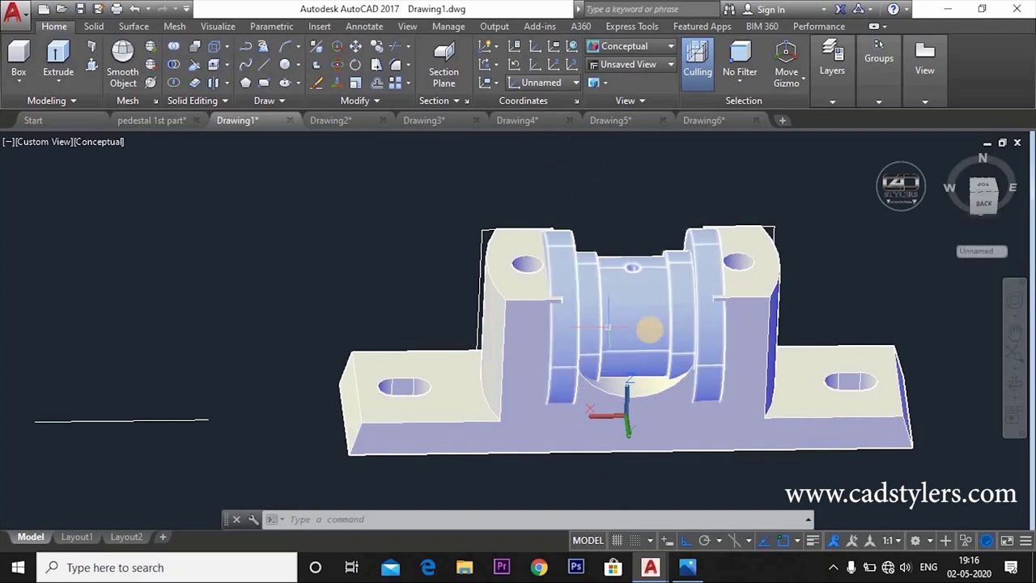
mouse_move(643, 329)
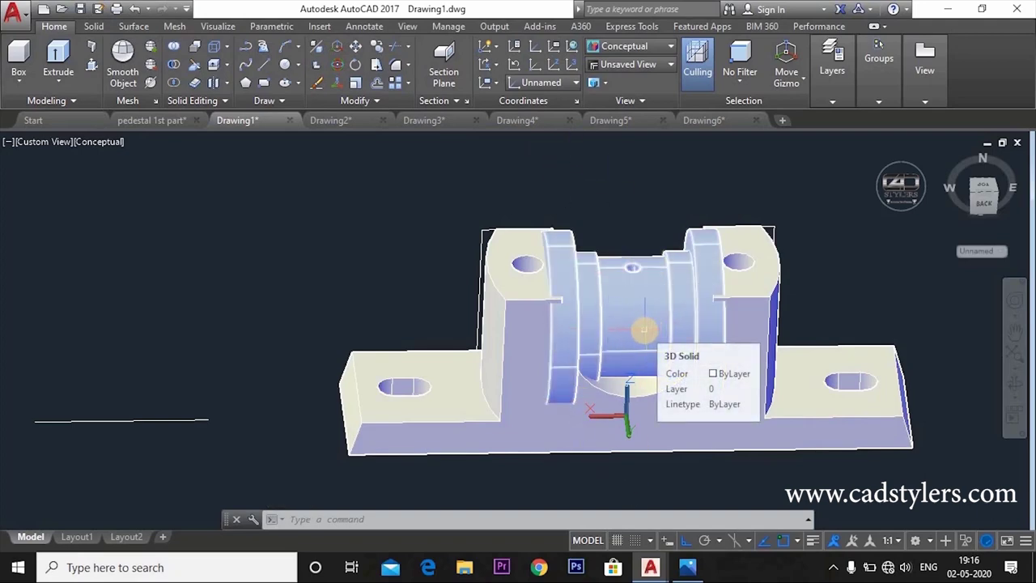
Rotate the central bush 90° about its centre with 3DROTATE, then orbit to the front
type("3dr")
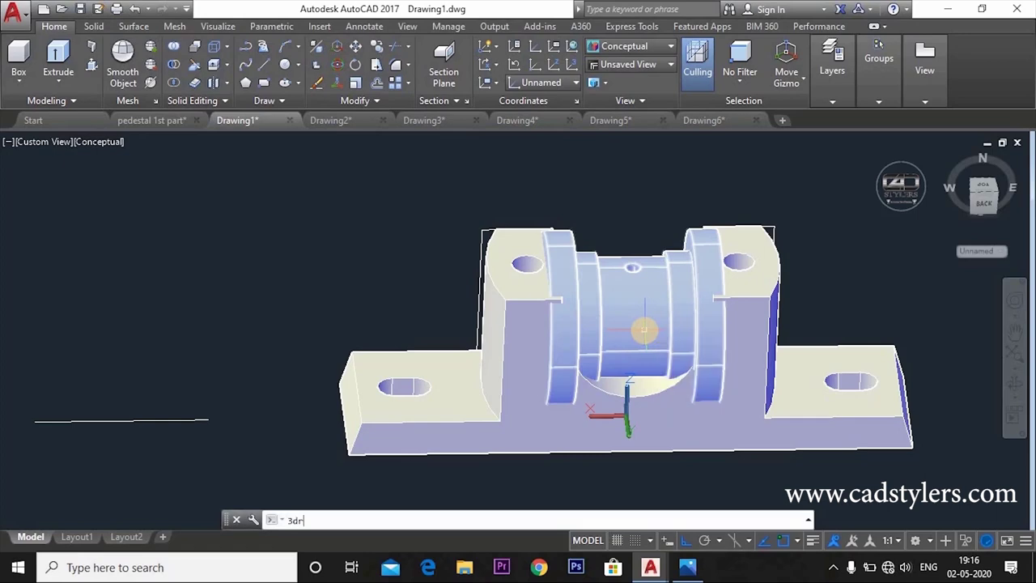
type("tate")
key("Return")
left_click(636, 312)
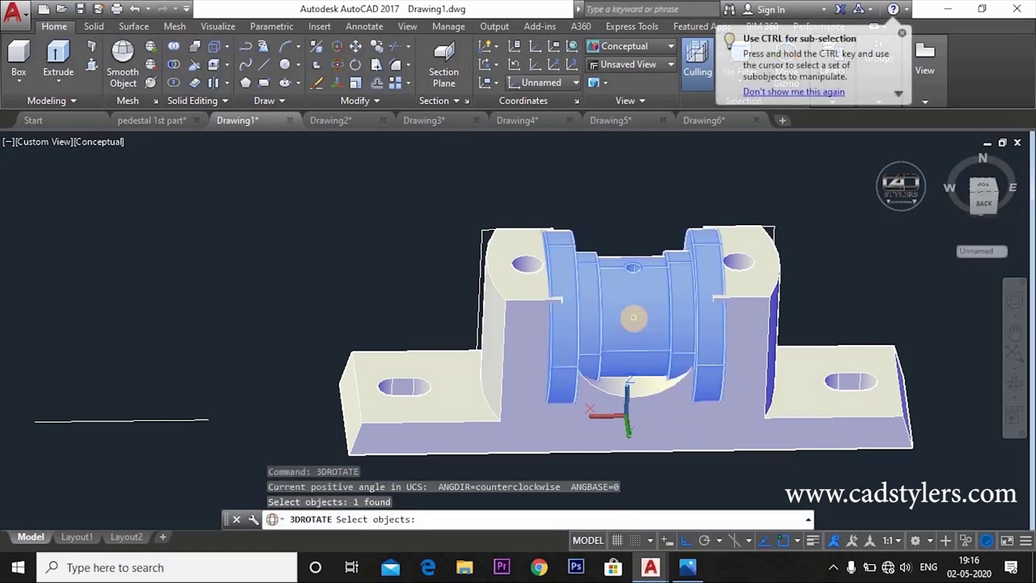
key("Return")
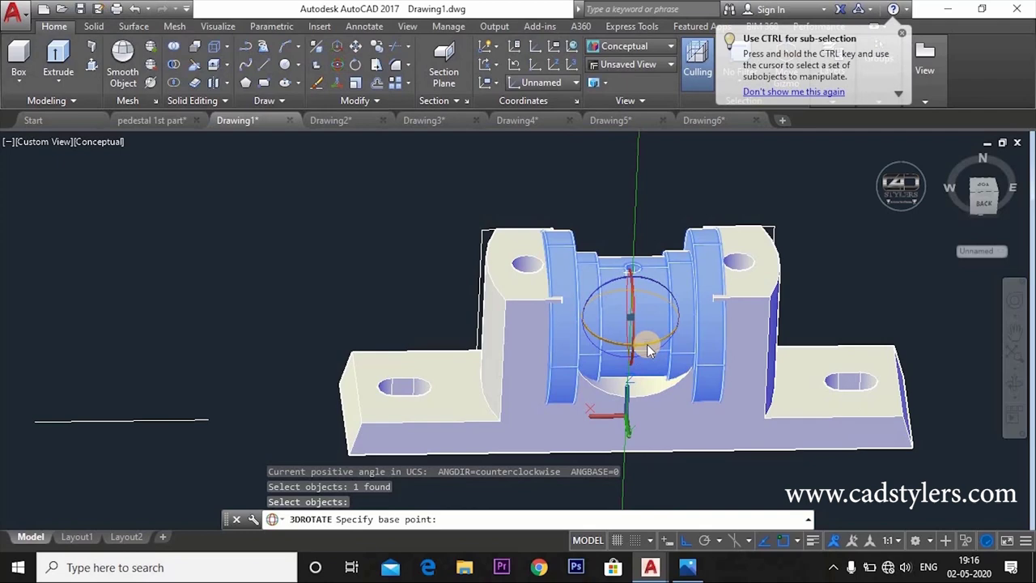
left_click(658, 333)
type("90")
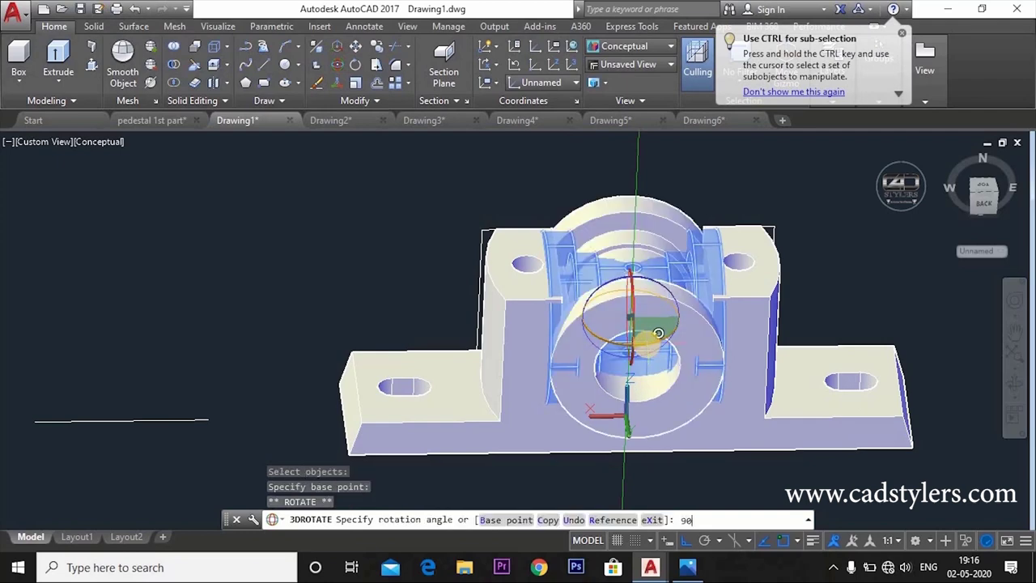
key("Return")
key("Escape")
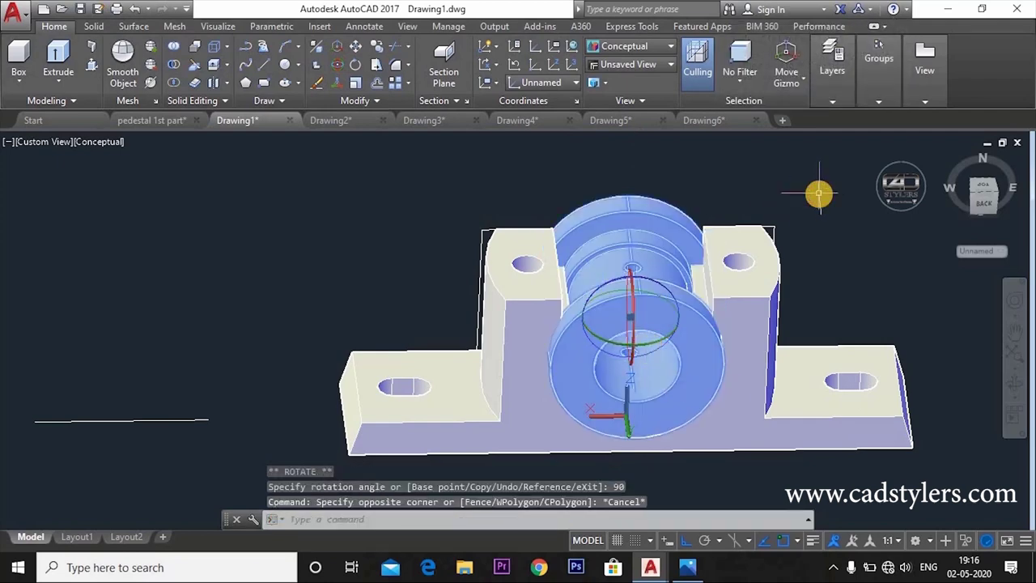
key("Escape")
mouse_move(818, 192)
middle_mouse_down("shift")
mouse_move(645, 397)
mouse_move(652, 280)
mouse_move(649, 417)
middle_mouse_up("shift")
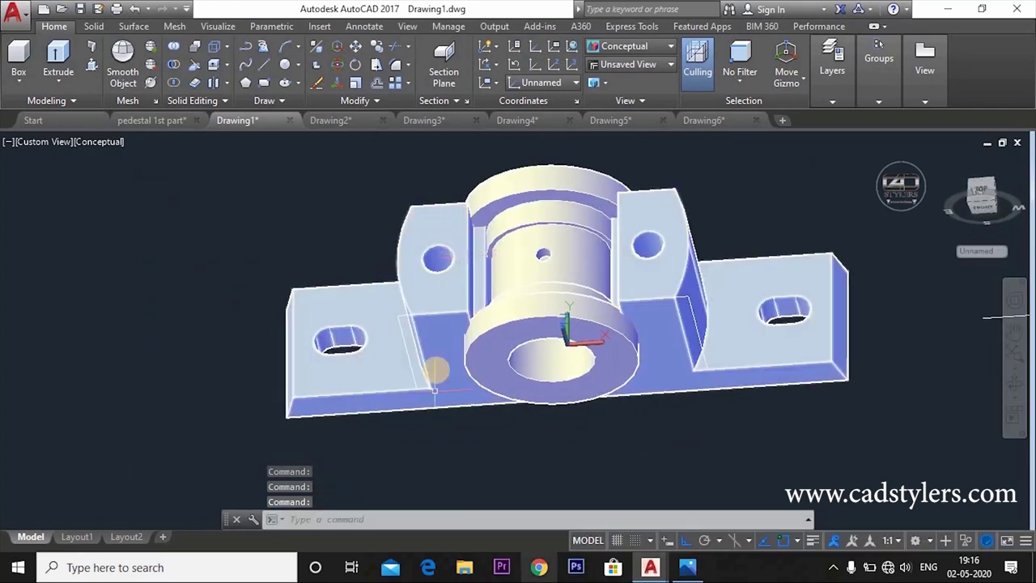
Take all of the bearing cap from Drawing2 and paste it beside the pedestal in Drawing1's Back view
left_click(339, 121)
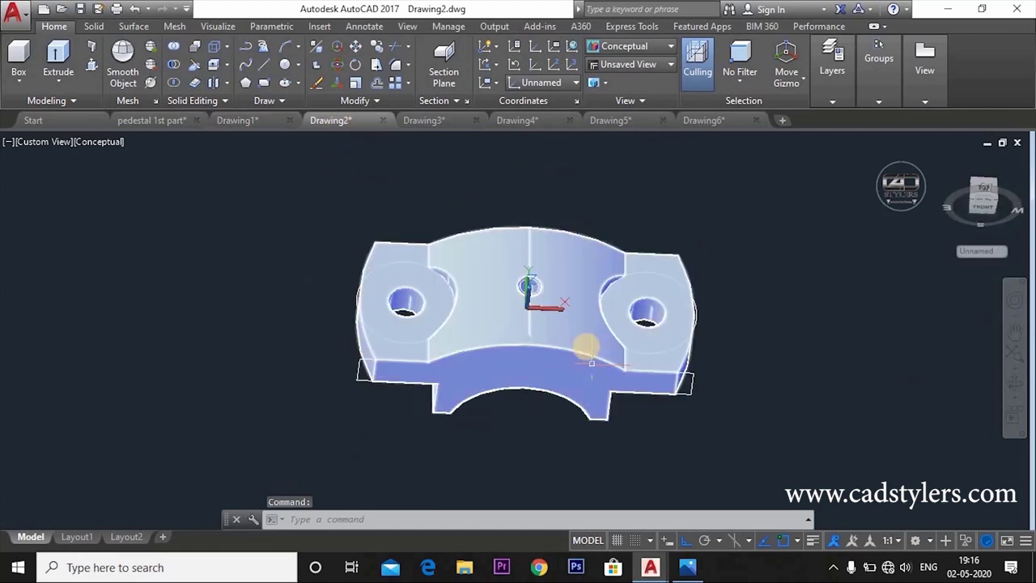
key("ctrl+a")
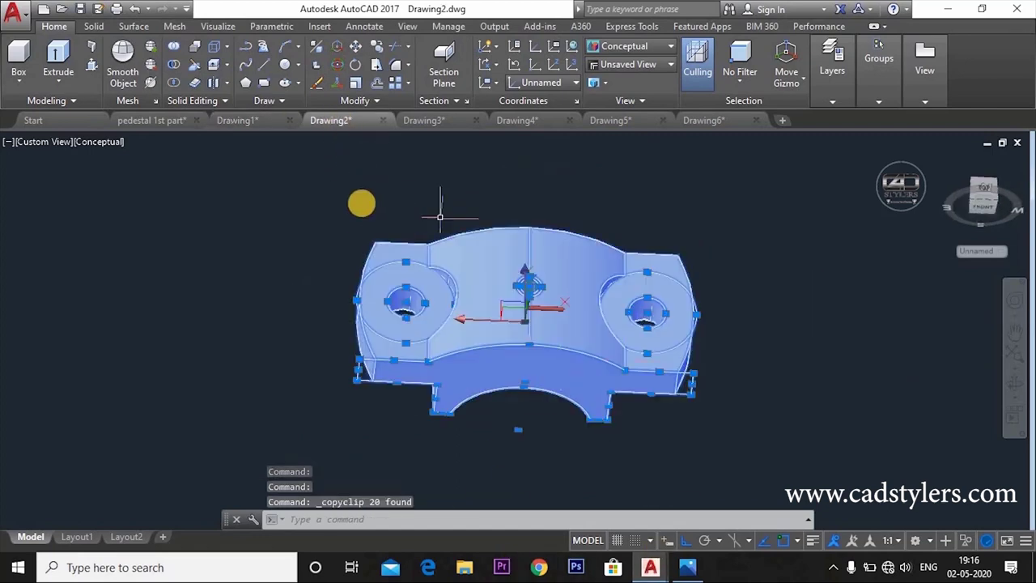
left_click(236, 119)
left_click(984, 197)
key("ctrl+v")
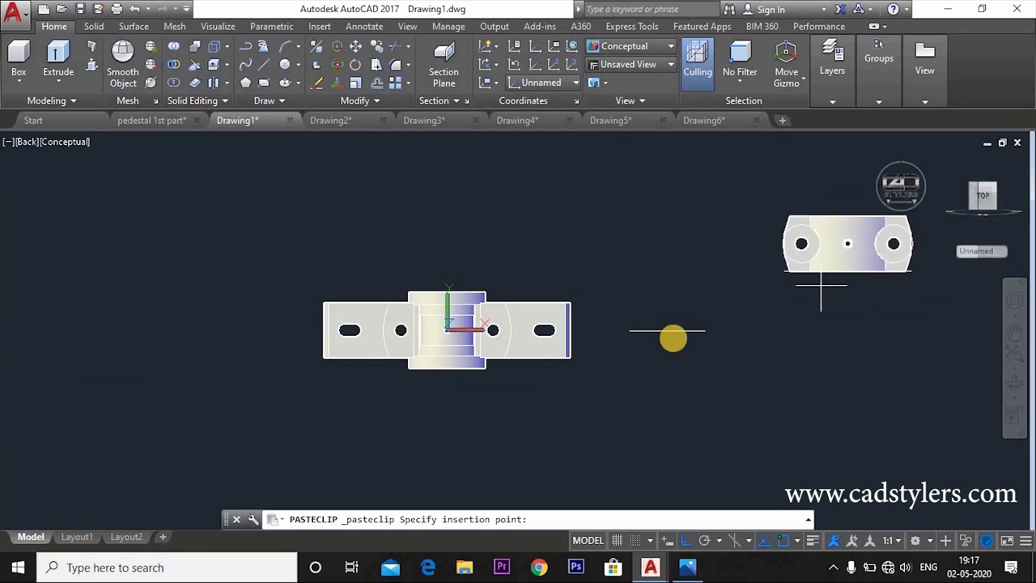
left_click(678, 357)
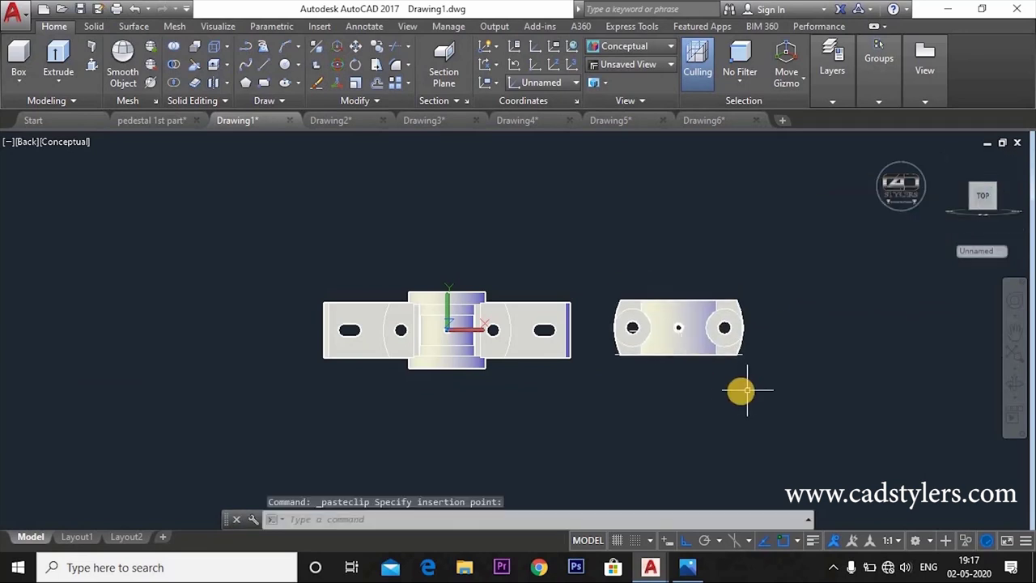
scroll(739, 390, "up", 3)
middle_click_drag(522, 379, 662, 287, "shift")
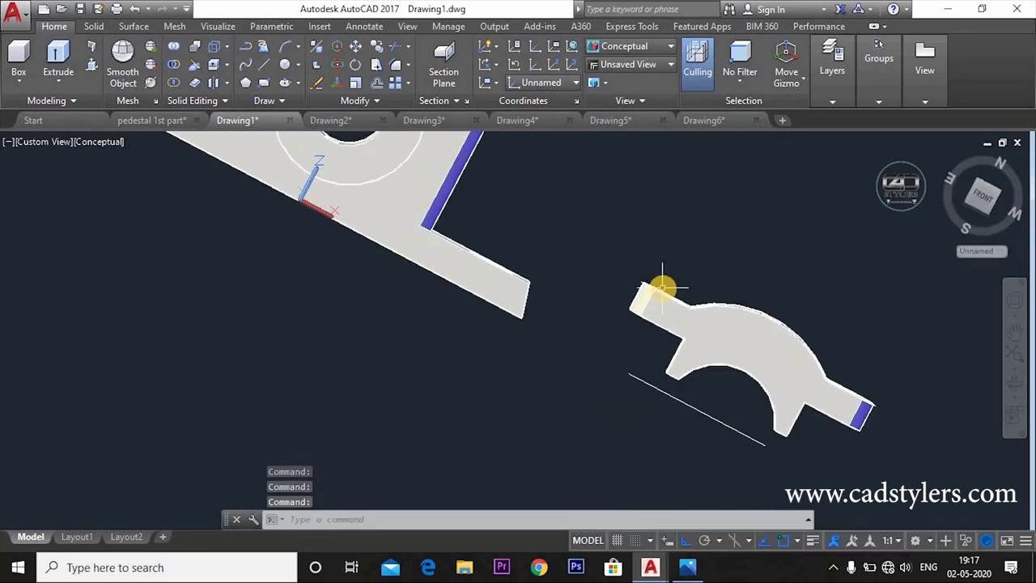
type("M")
Move the cap from its hole centre onto the pedestal hole's centre
key("Return")
left_click(712, 350)
key("Return")
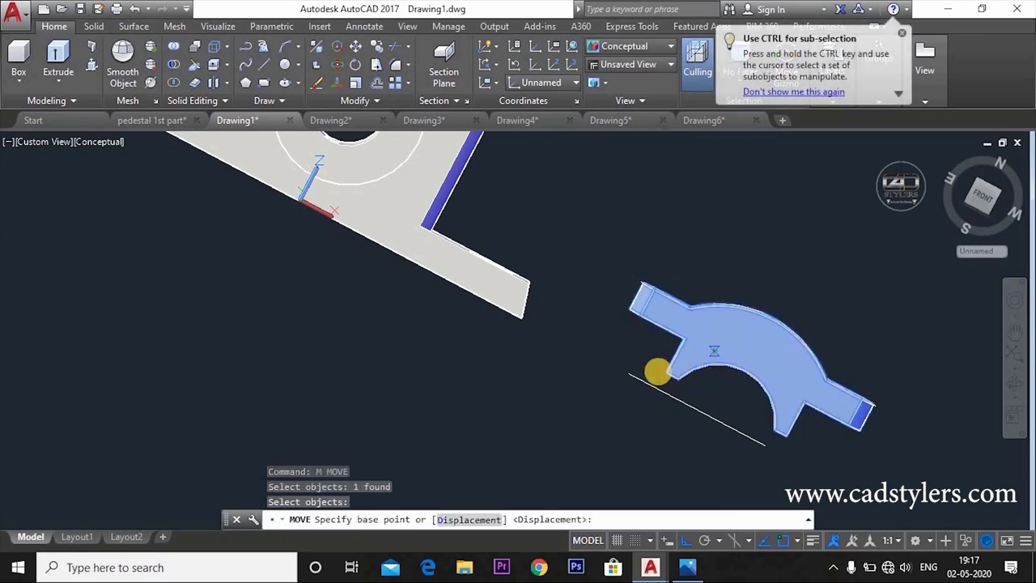
left_click(622, 376)
mouse_move(618, 351)
middle_mouse_down("shift")
mouse_move(459, 338)
mouse_move(469, 356)
middle_mouse_up("shift")
scroll(459, 337, "down", 5)
scroll(209, 259, "up", 5)
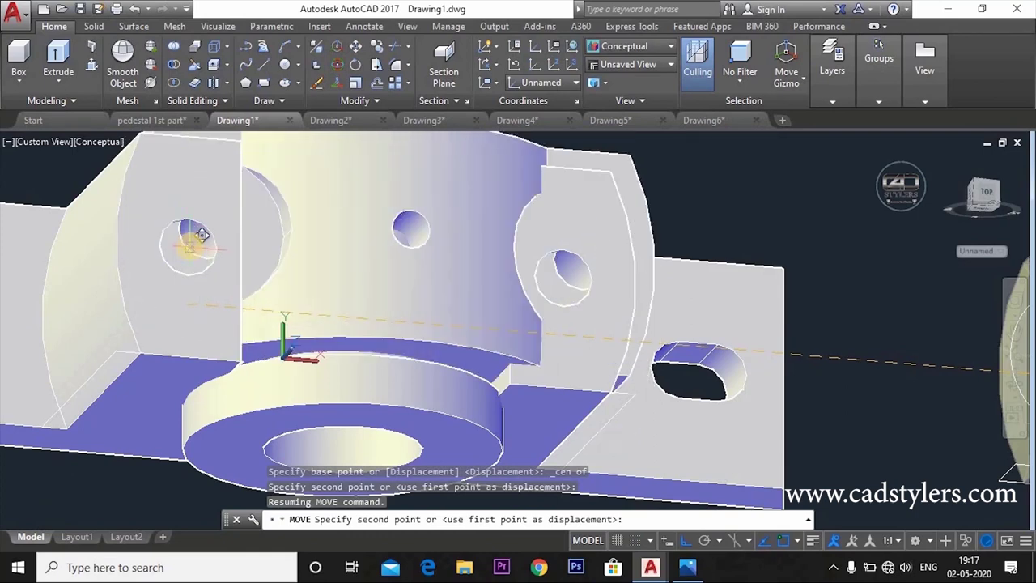
left_click(188, 246)
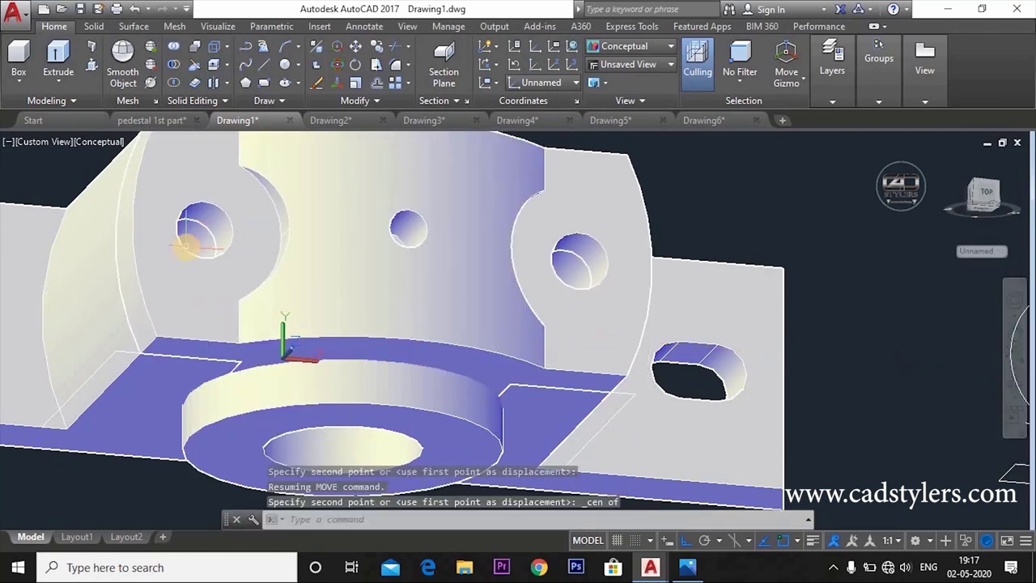
Orbit and zoom to check the assembled parts from above and another angle
scroll(187, 247, "down", 3)
mouse_move(319, 343)
middle_mouse_down("shift")
mouse_move(396, 279)
mouse_move(237, 233)
middle_mouse_up("shift")
scroll(237, 233, "up", 4)
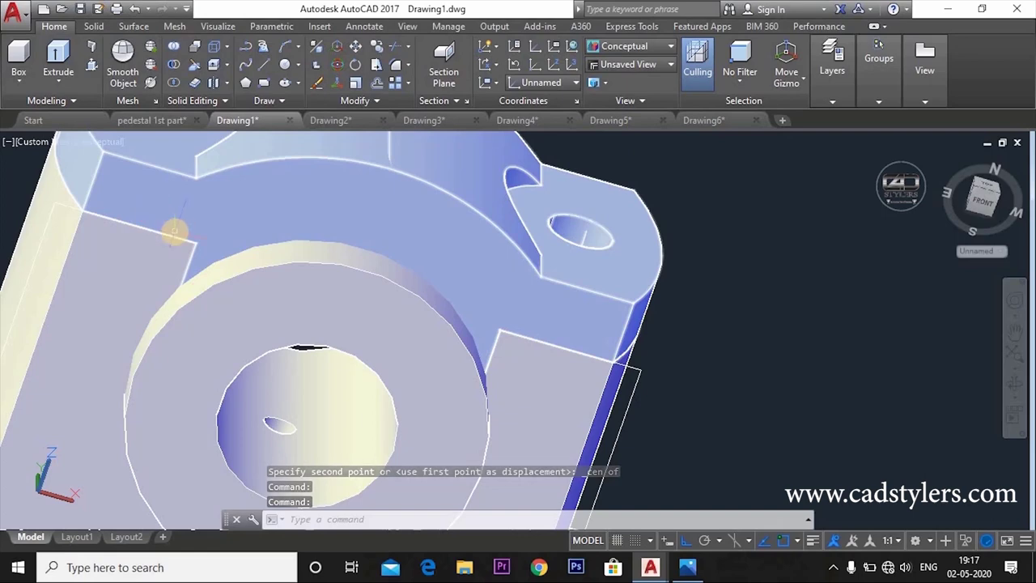
scroll(174, 231, "down", 2)
mouse_move(225, 312)
middle_mouse_down("shift")
mouse_move(240, 289)
mouse_move(234, 303)
mouse_move(608, 329)
mouse_move(620, 273)
middle_mouse_up("shift")
scroll(620, 272, "down", 3)
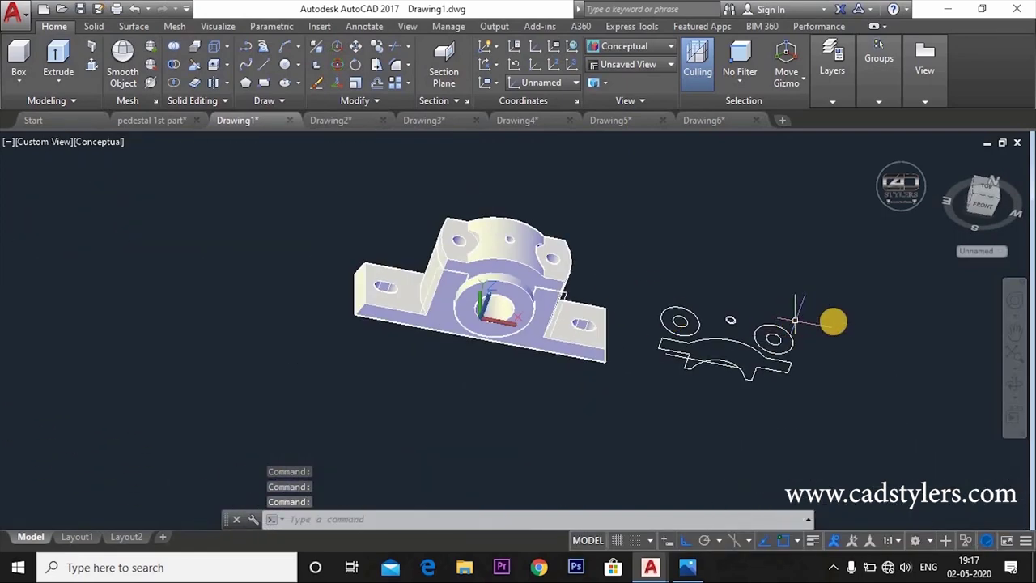
Erase the leftover wireframe outlines and stray line beside the pedestal
scroll(795, 322, "up", 2)
left_click(845, 301)
left_click(599, 431)
key("Delete")
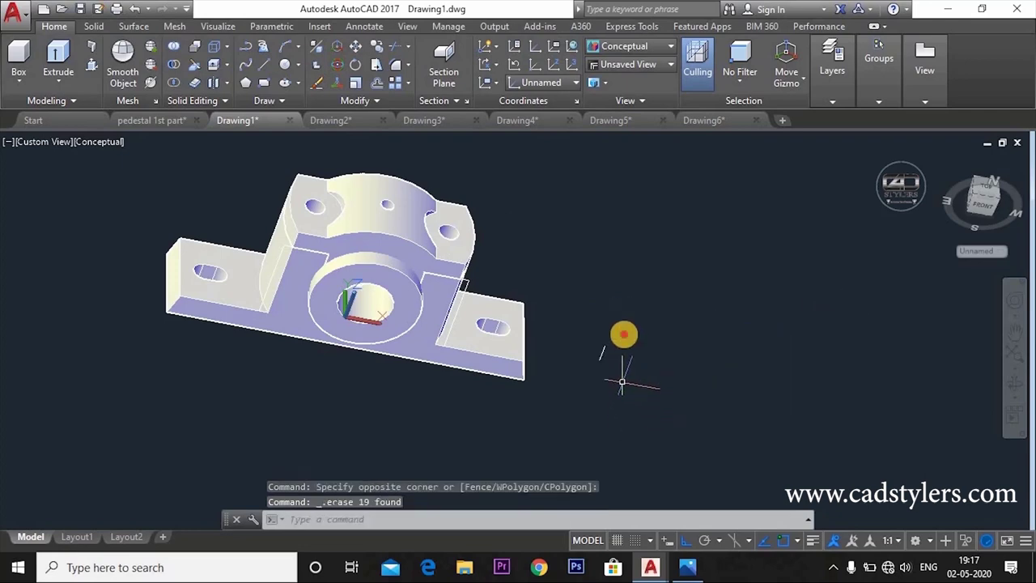
left_click(621, 384)
key("Delete")
middle_click_drag(85, 160, 220, 183)
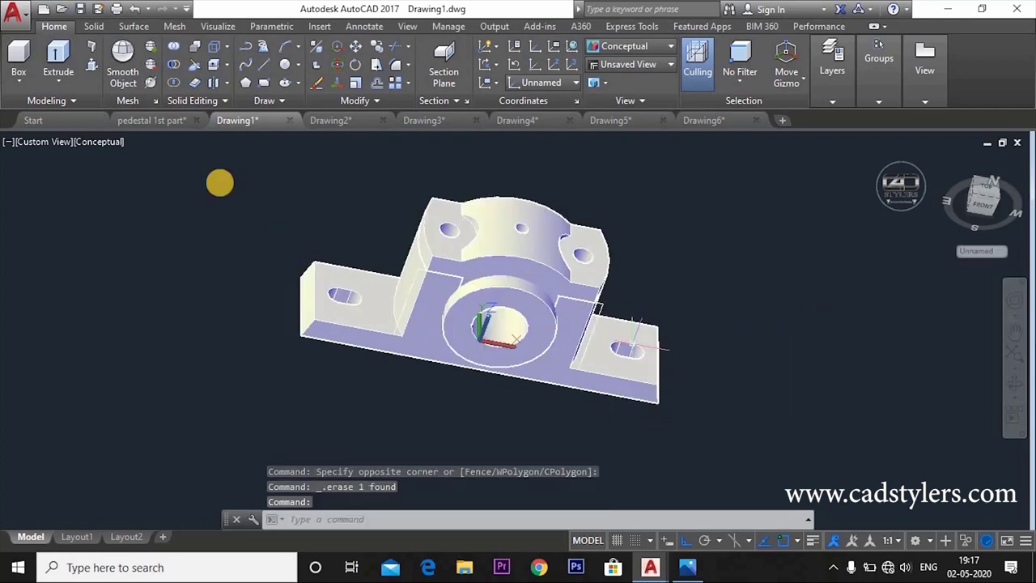
Copy all three objects of the bolt in Drawing4
left_click(416, 122)
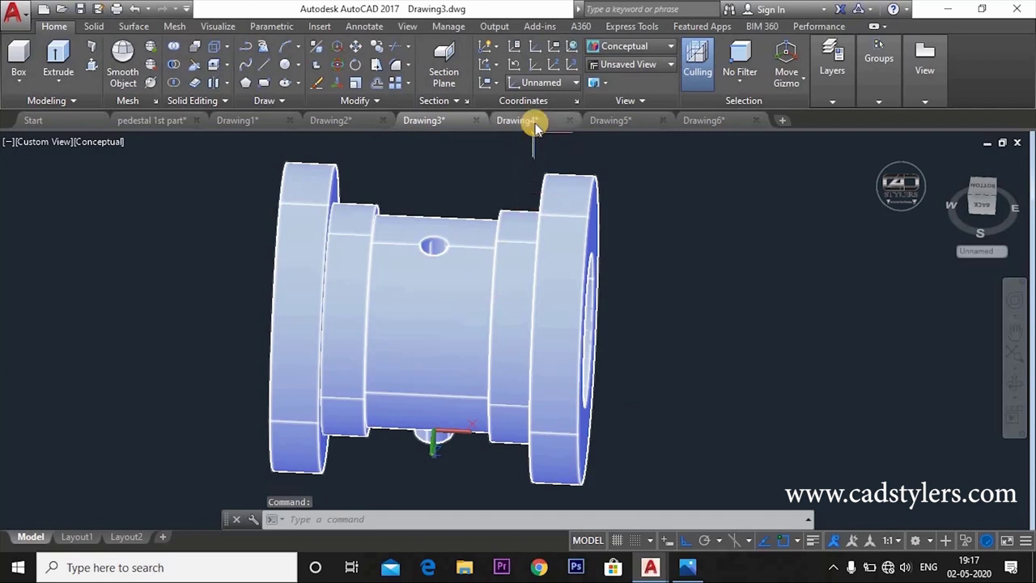
left_click(530, 123)
middle_click_drag(640, 346, 574, 385)
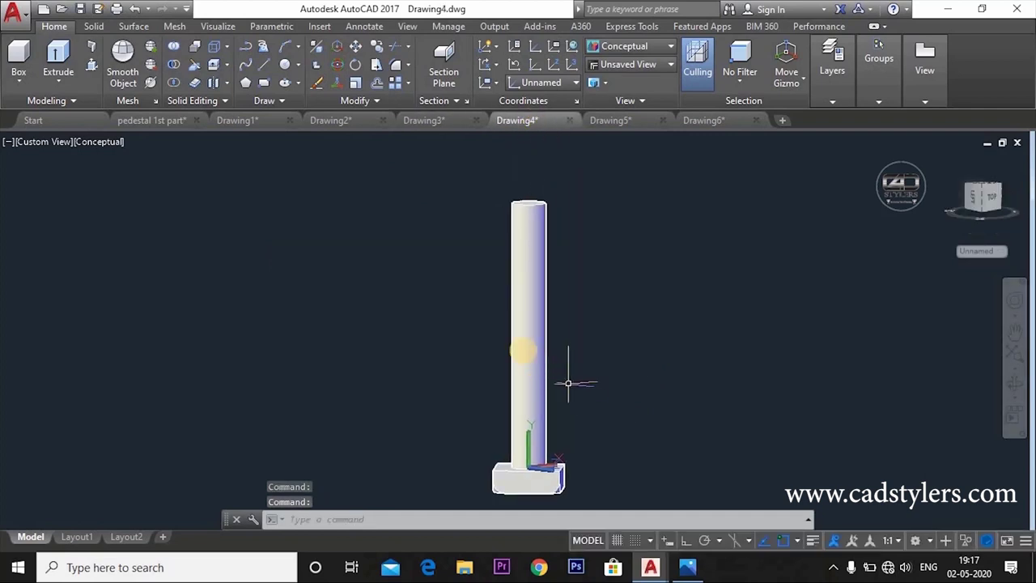
left_click(615, 352)
key("ctrl+a")
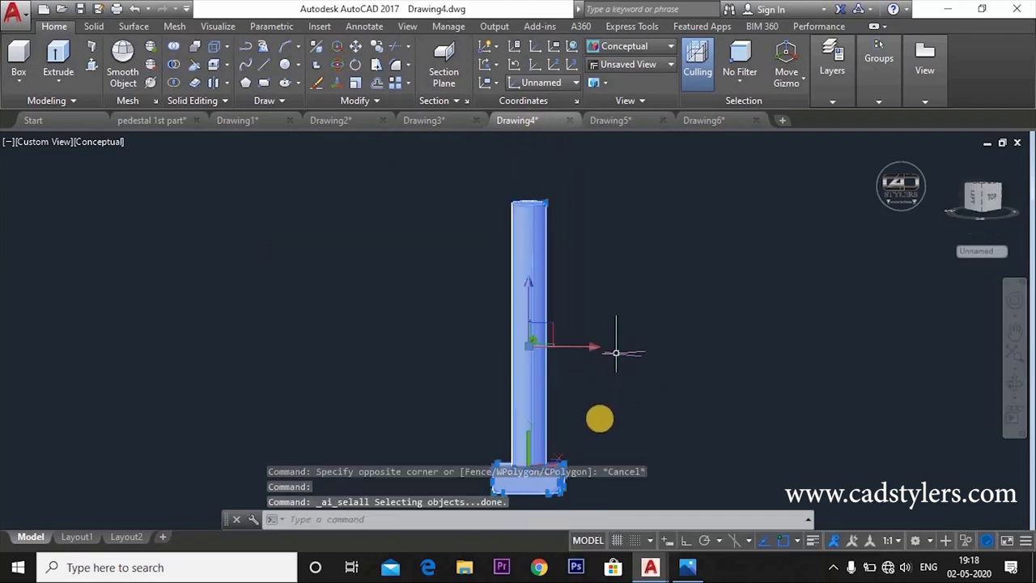
key("ctrl+c")
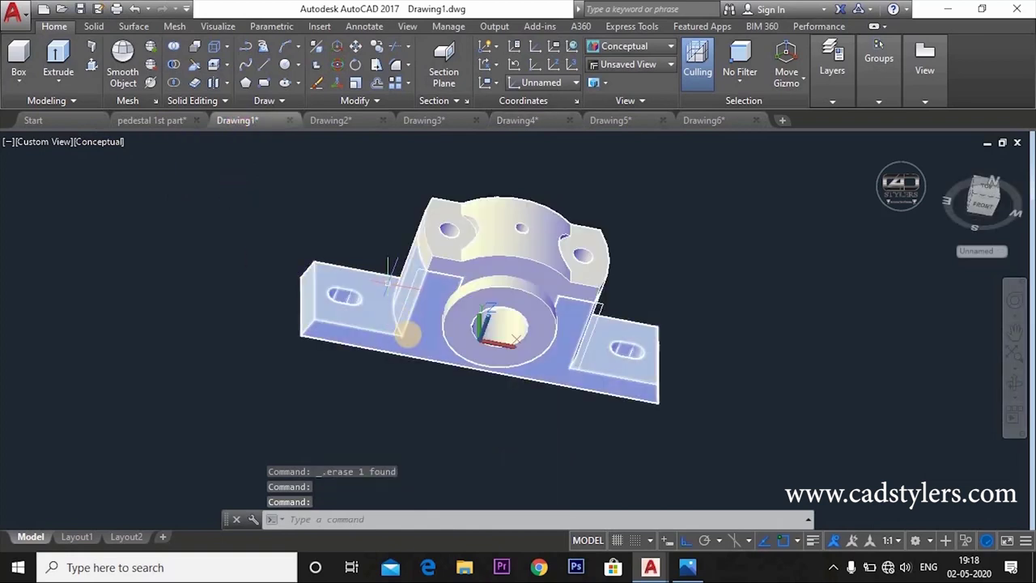
Paste the bolt into Drawing1 from the Back view and orbit around both parts
left_click(823, 266)
middle_click_drag(823, 266, 962, 201, "shift")
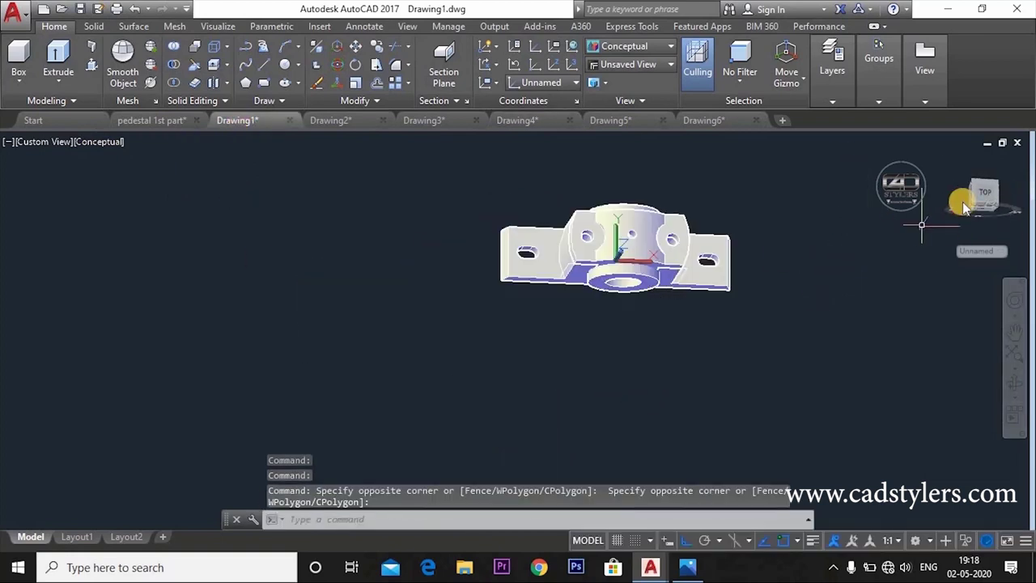
left_click(997, 197)
key("ctrl+v")
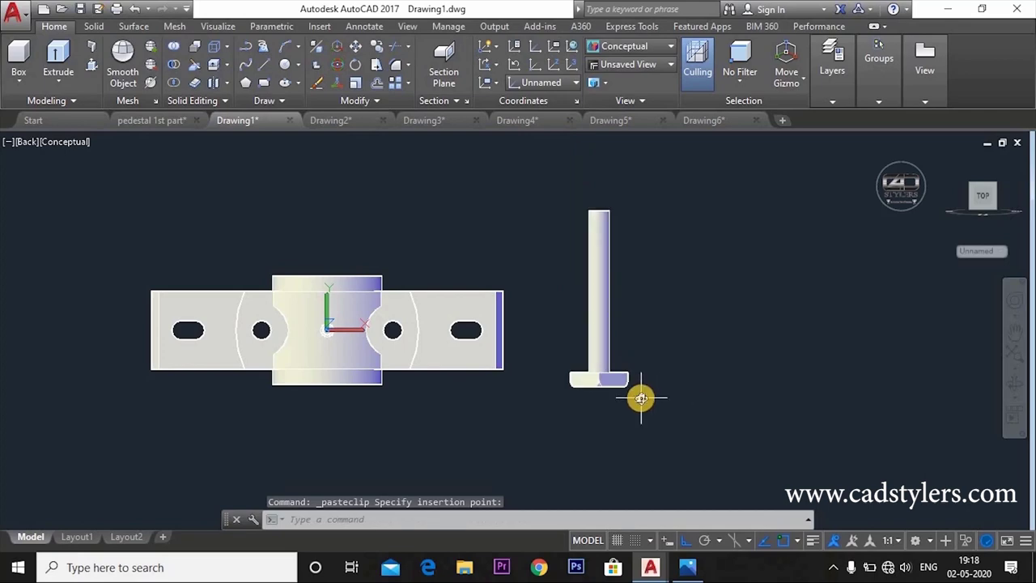
mouse_move(640, 397)
middle_mouse_down("shift")
mouse_move(637, 318)
mouse_move(266, 301)
middle_mouse_up("shift")
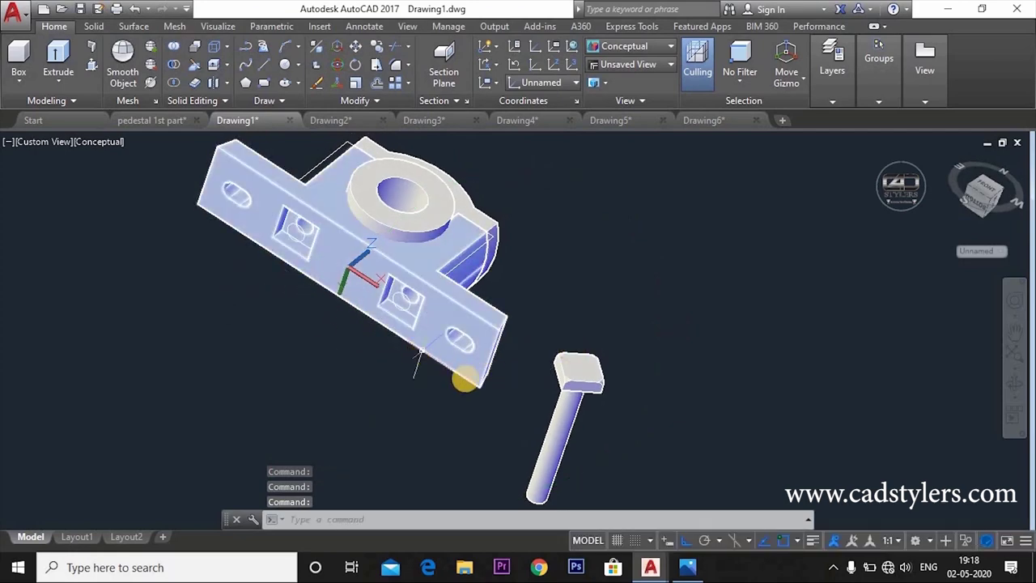
middle_click_drag(682, 351, 601, 316, "shift")
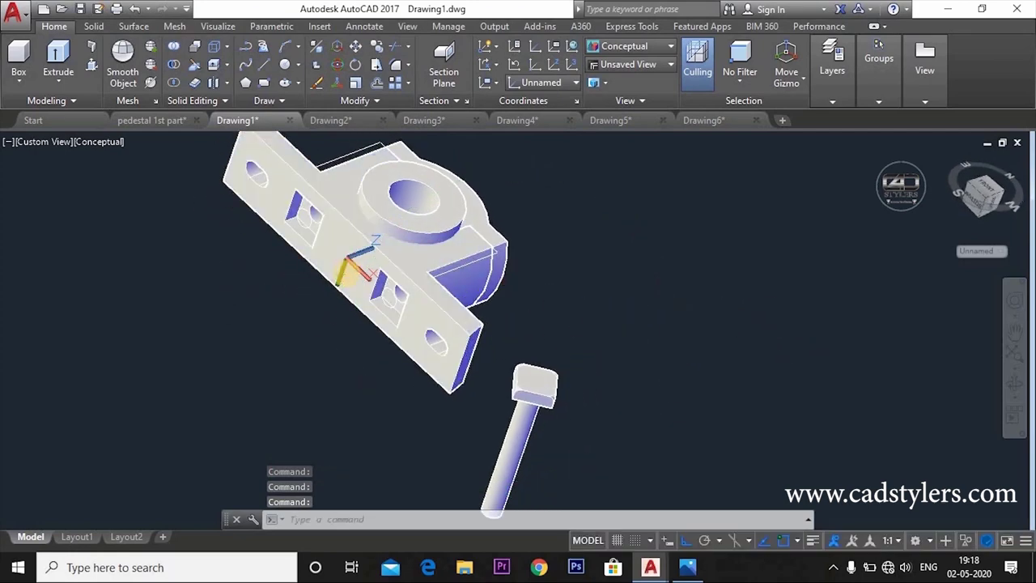
mouse_move(346, 273)
middle_mouse_down("shift")
mouse_move(373, 431)
mouse_move(671, 370)
middle_mouse_up("shift")
Set the ViewCube to Back then Top, pan up slightly, and tilt just off top
left_click(982, 206)
left_click(982, 195)
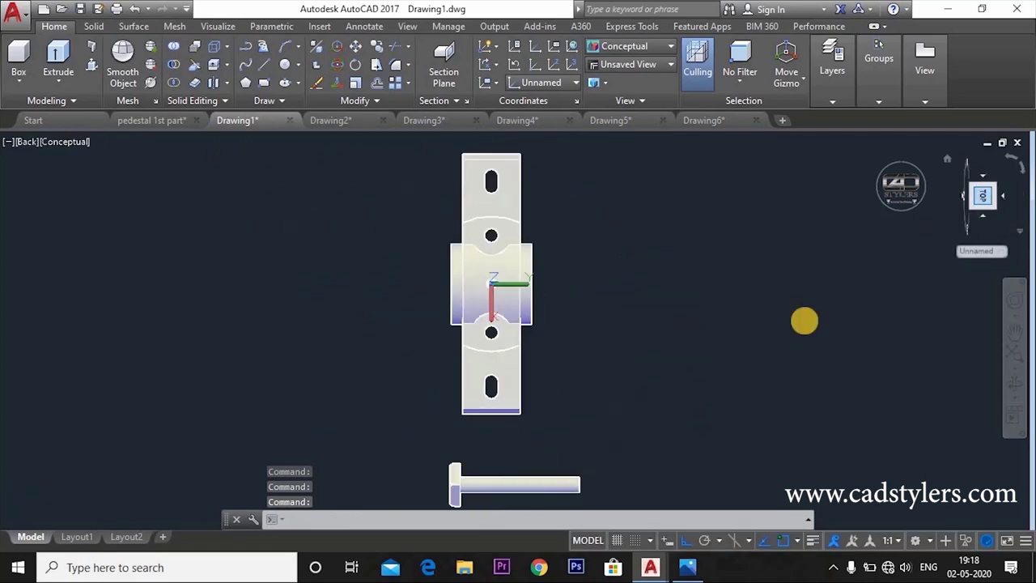
middle_click_drag(634, 323, 651, 274)
left_click(1008, 159)
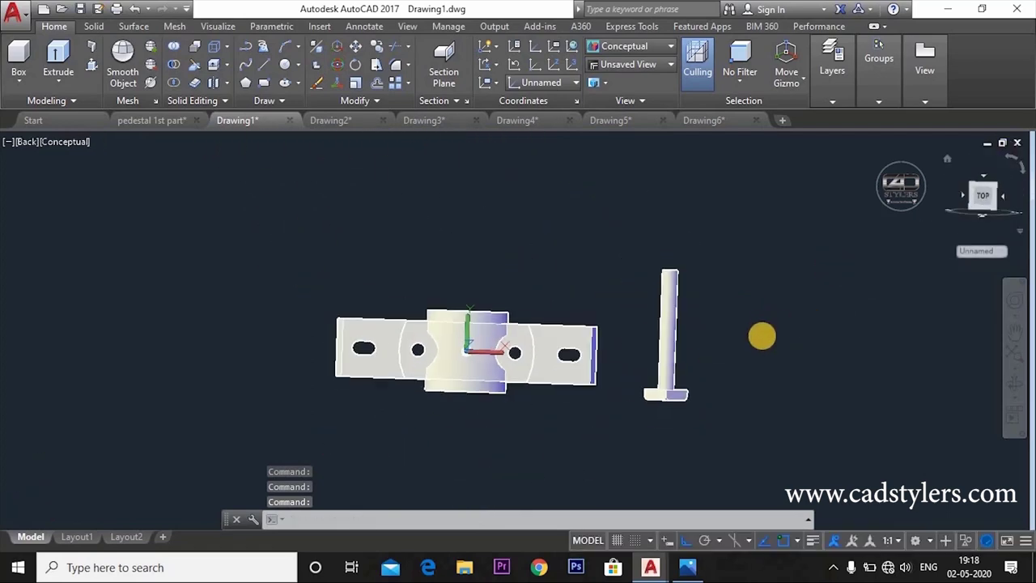
middle_click_drag(749, 322, 731, 319, "shift")
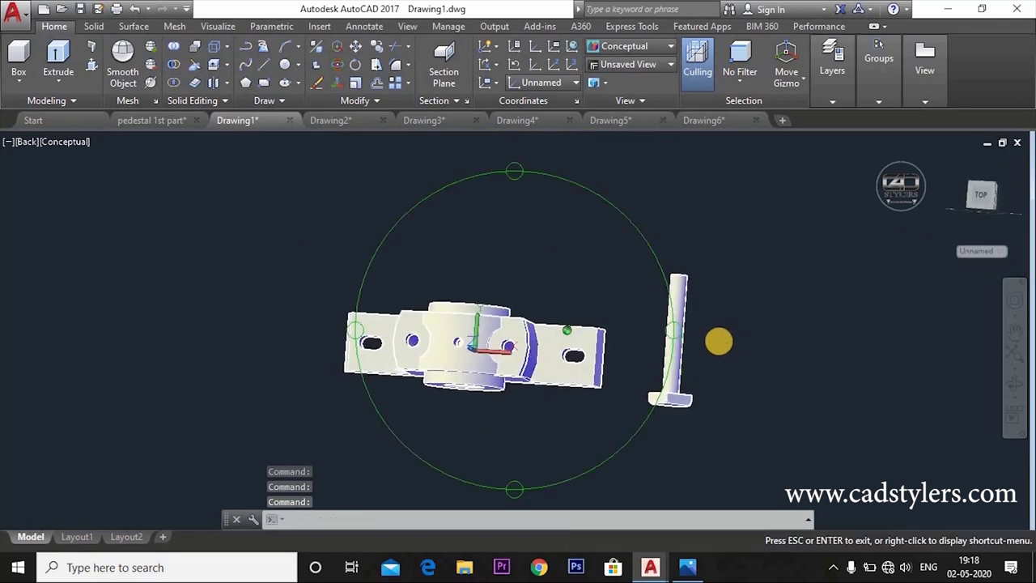
Rotate the bolt 45° about its own long axis with 3DROTATE
type("3dro")
key("Return")
key("Escape")
type("3DRO")
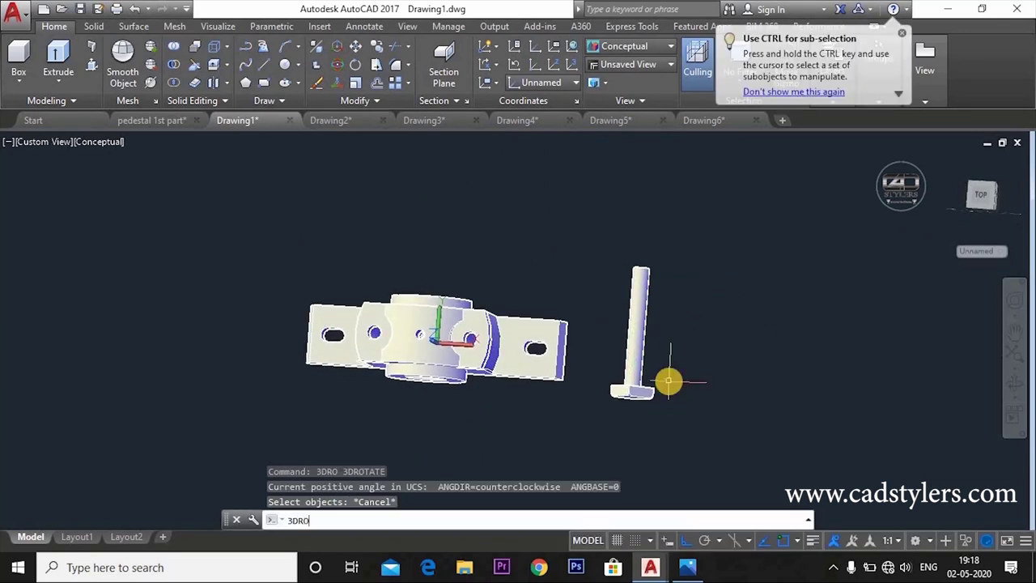
key("Return")
left_click(611, 407)
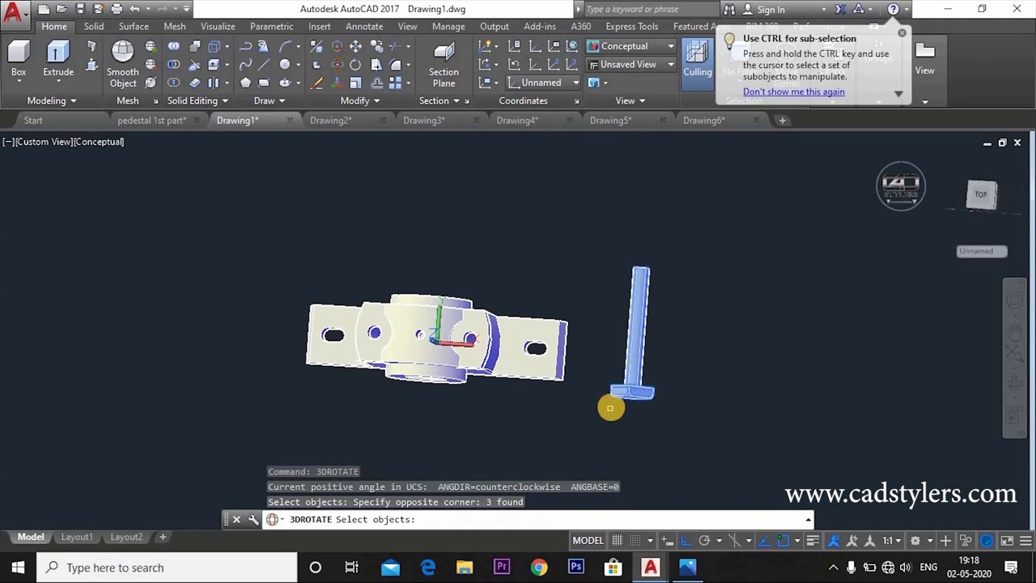
key("Return")
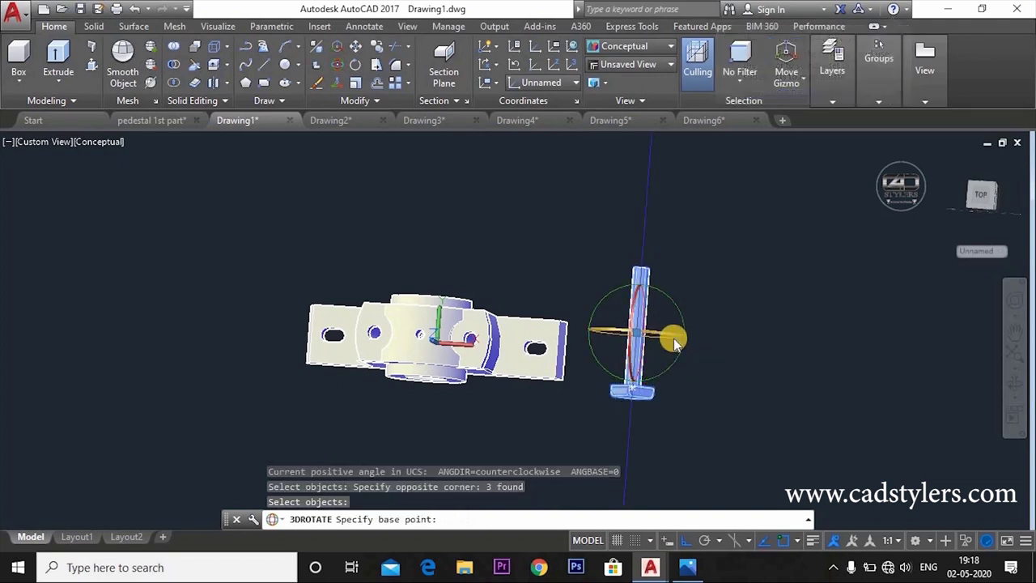
left_click(670, 332)
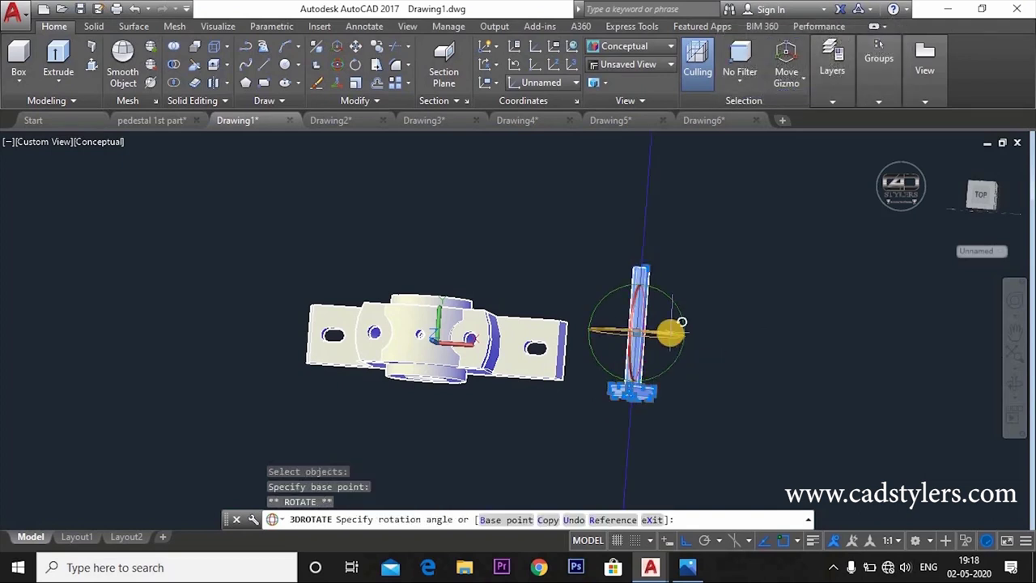
type("45")
key("Return")
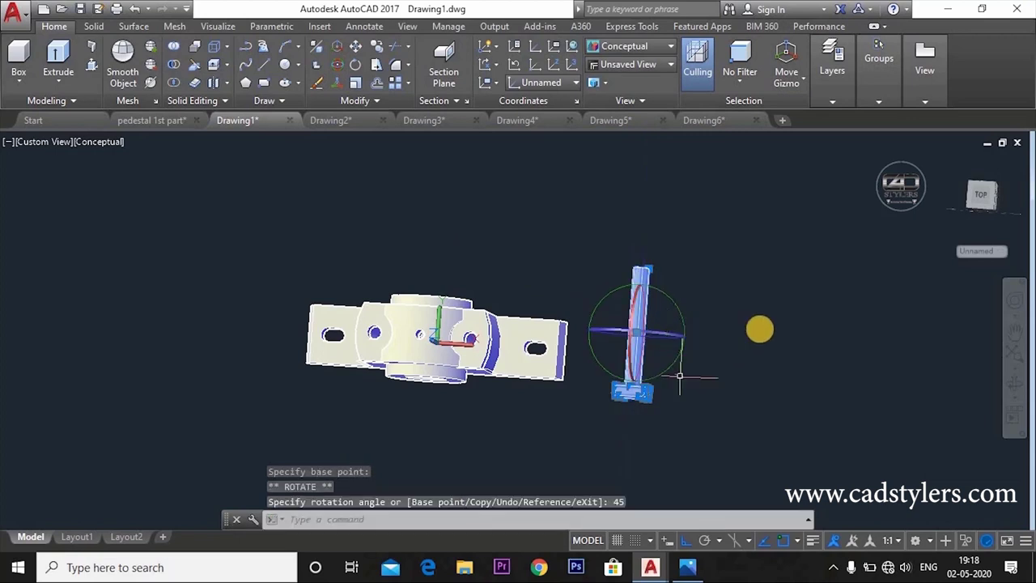
Orbit to see the pedestal's top and redo the earlier 3D rotation
key("Escape")
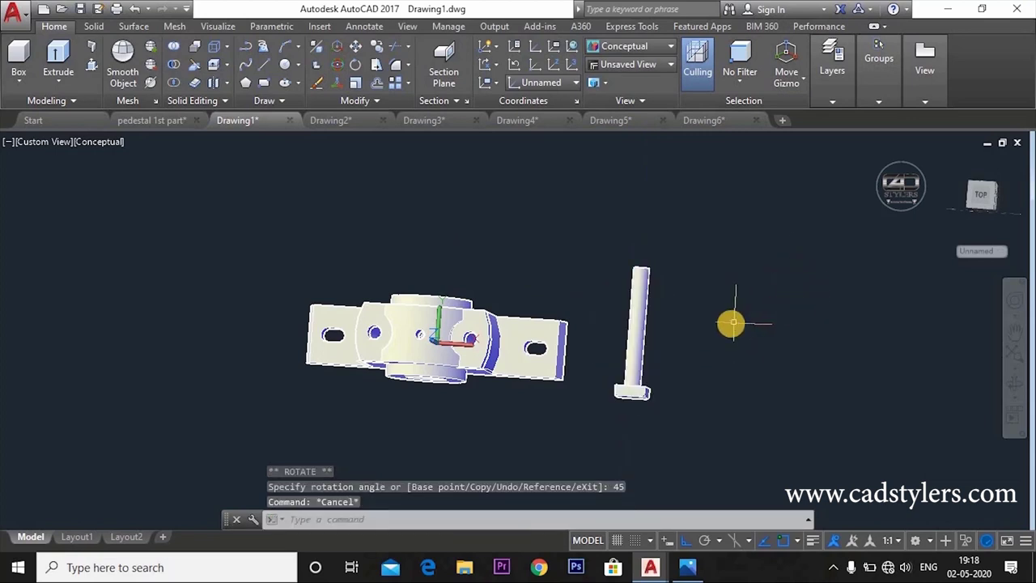
middle_click_drag(732, 323, 733, 256, "shift")
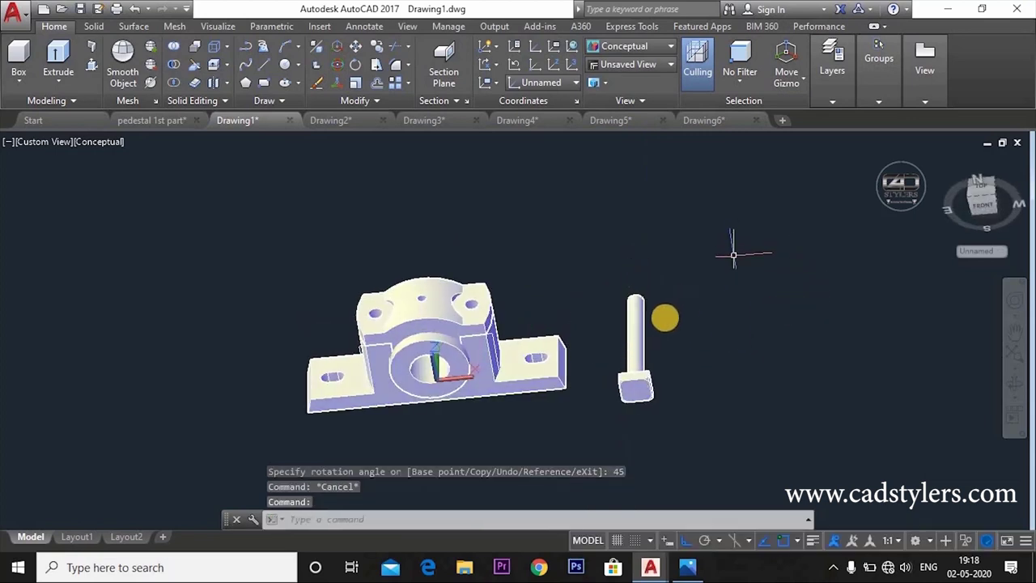
key("ctrl+y")
left_click(682, 340)
middle_click_drag(682, 340, 700, 387, "shift")
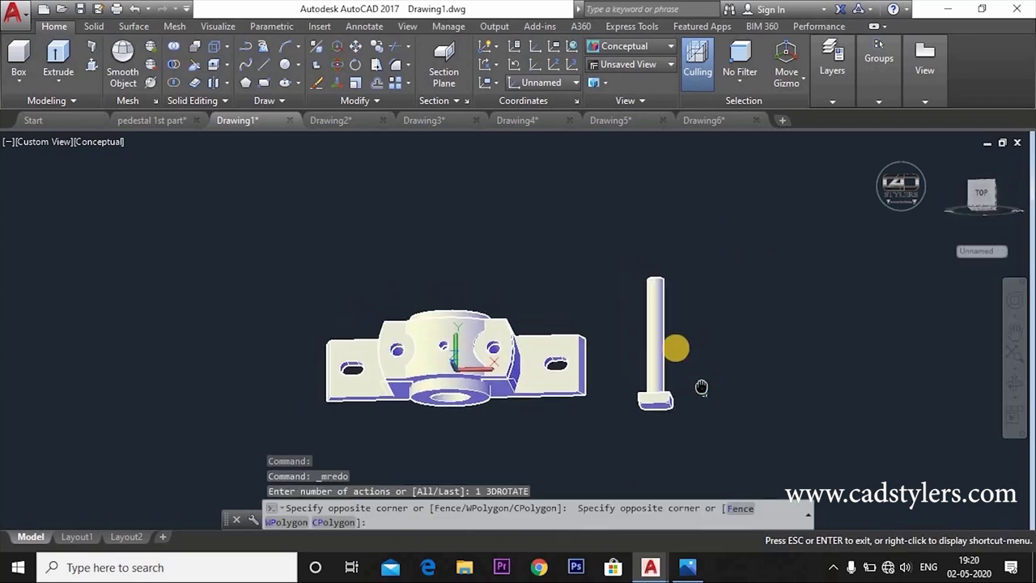
Turn the bolt onto its side with 3DROTATE about a base point on the bolt
left_click(665, 315)
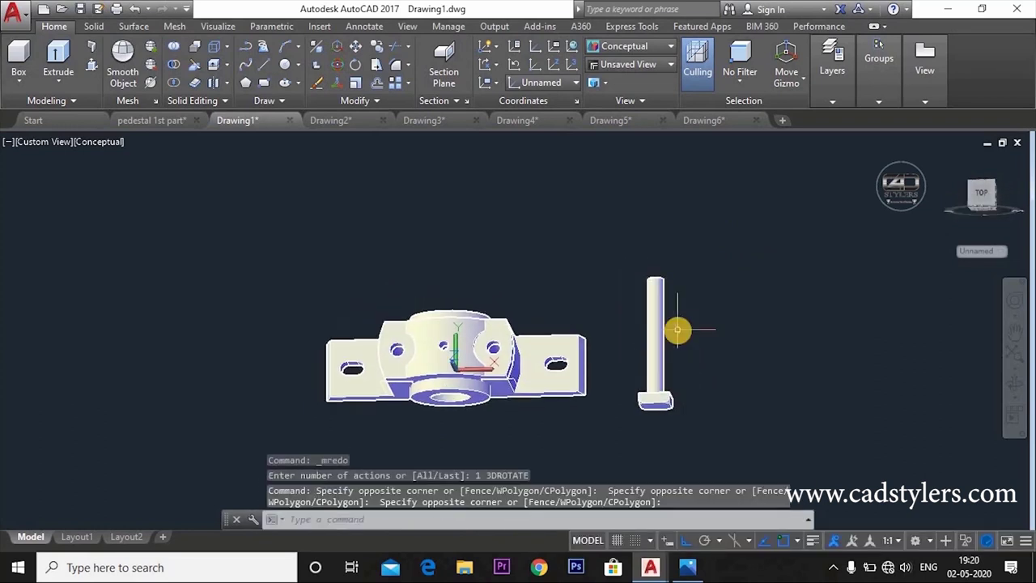
type("3DR")
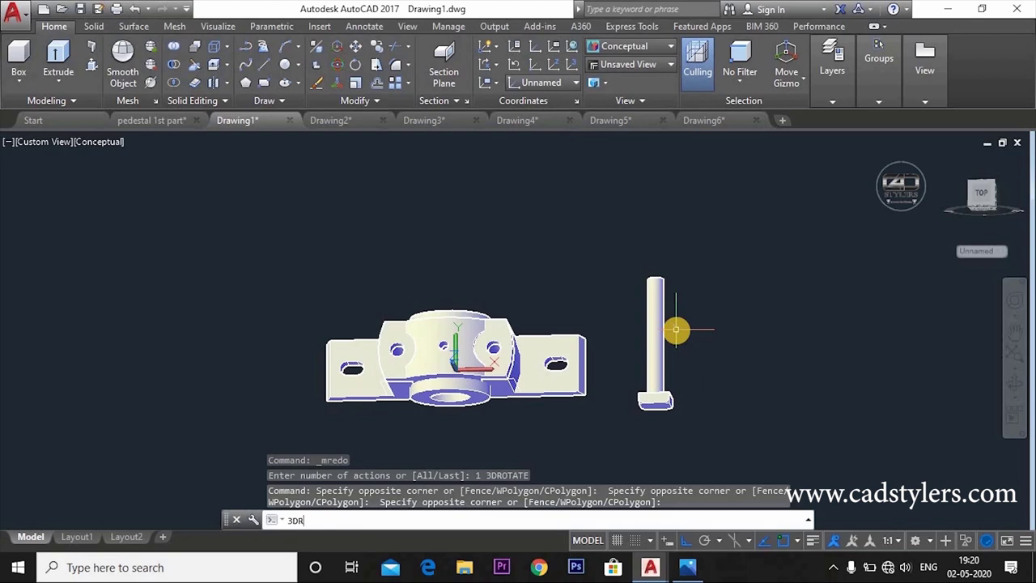
type("OTATE")
key("Return")
left_click(653, 363)
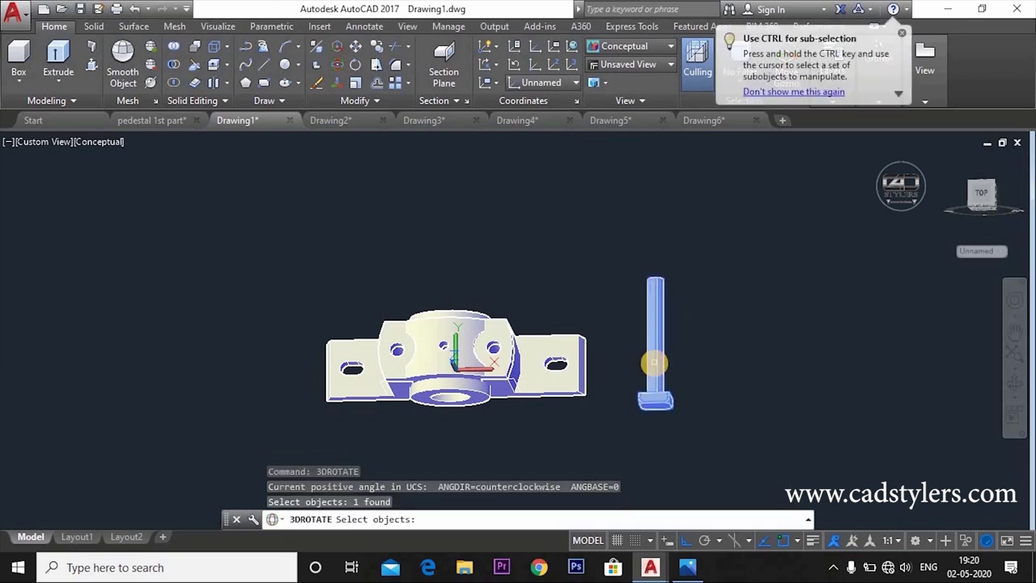
key("Return")
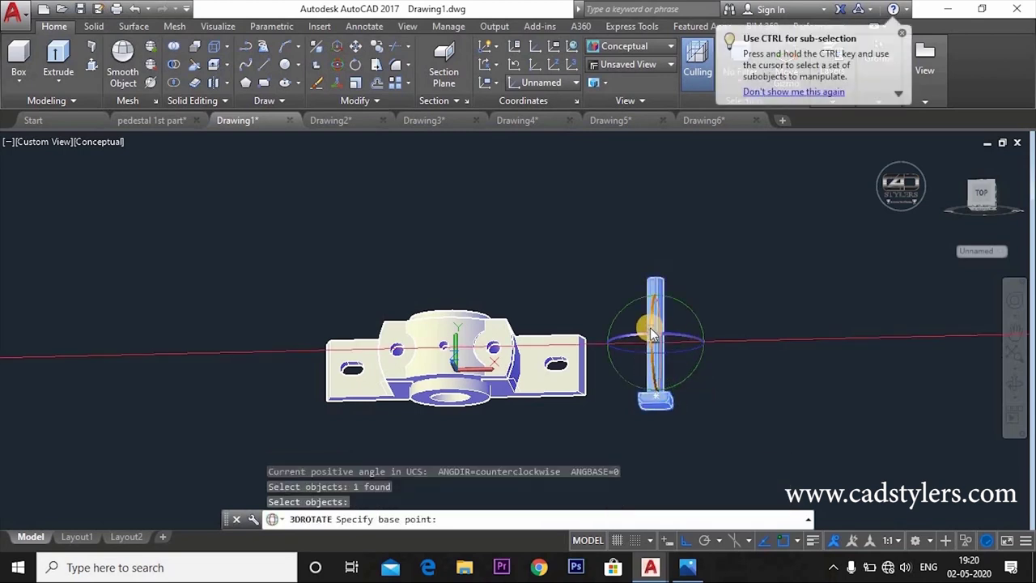
left_click(654, 336)
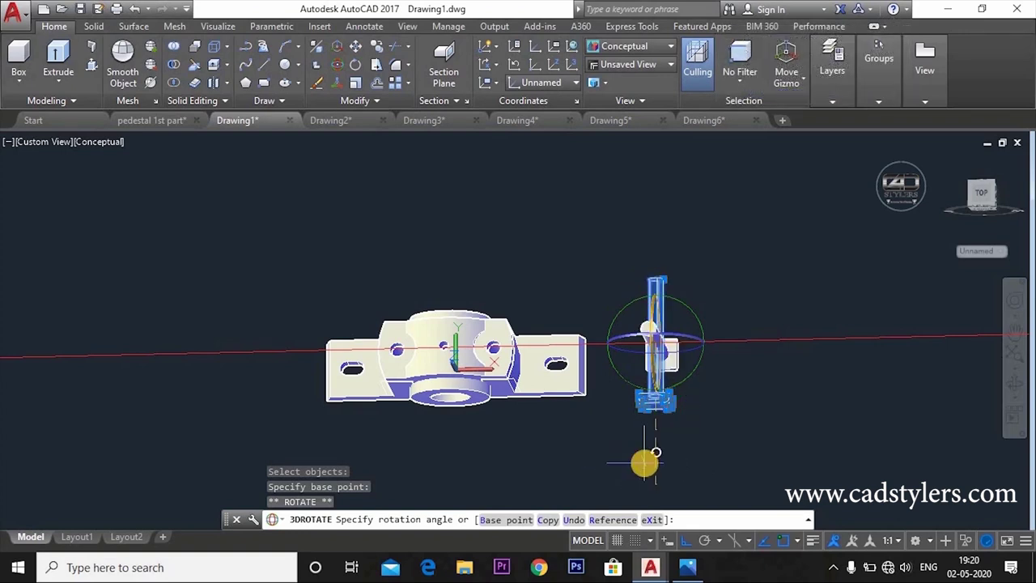
left_click(644, 462)
Switch orthogonal mode on and orbit the model slightly closer
key("ctrl+y")
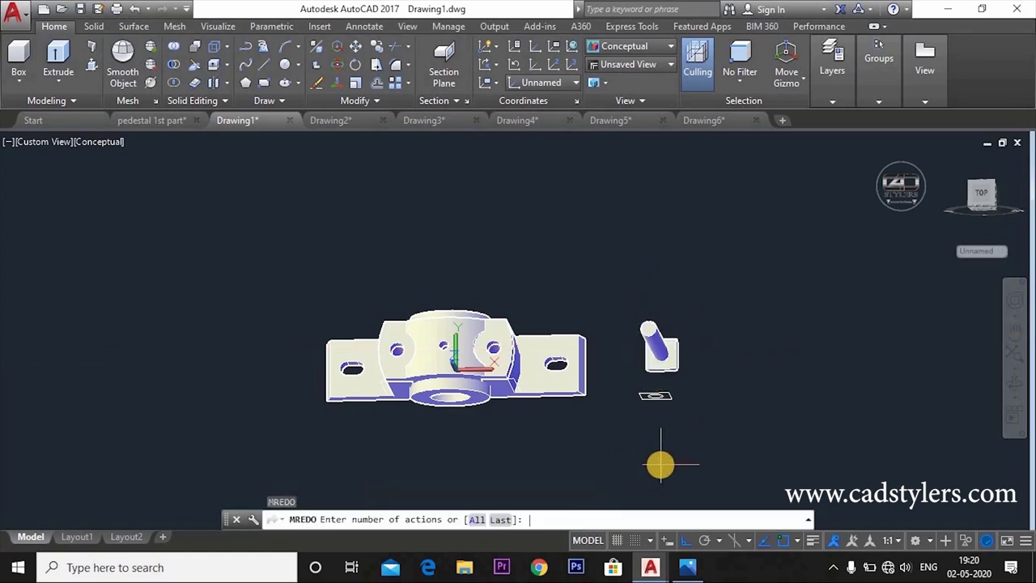
left_click(687, 541)
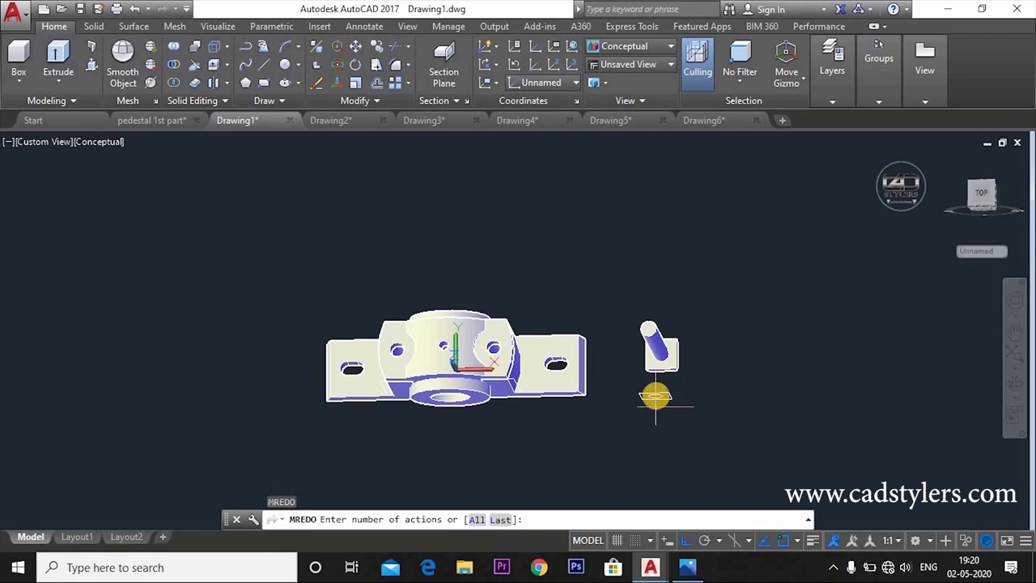
middle_click_drag(683, 441, 665, 391, "shift")
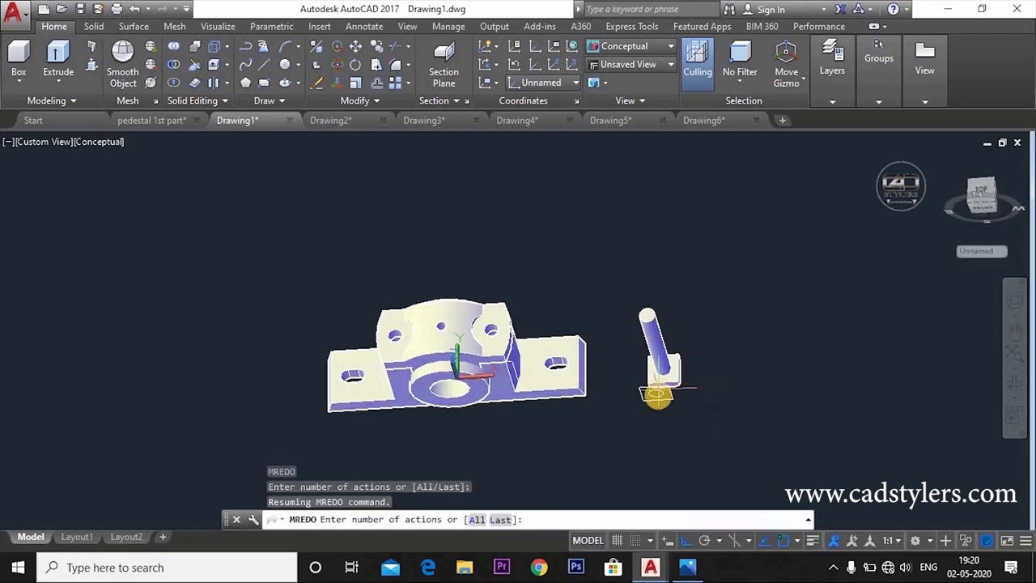
scroll(657, 395, "up", 5)
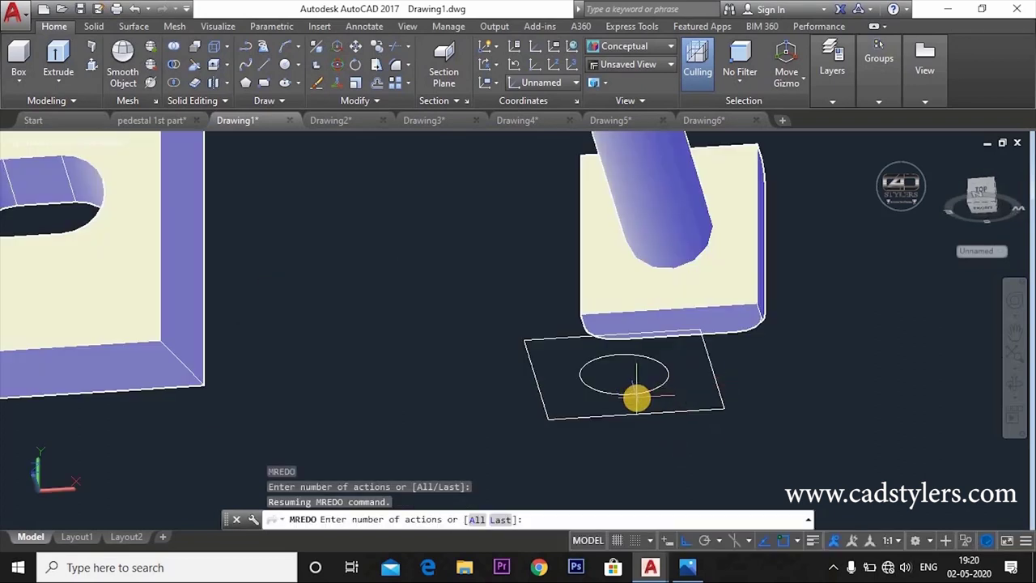
Erase the stray circle beneath the bolt and orbit to a near-front view
key("Escape")
left_click(636, 395)
key("Delete")
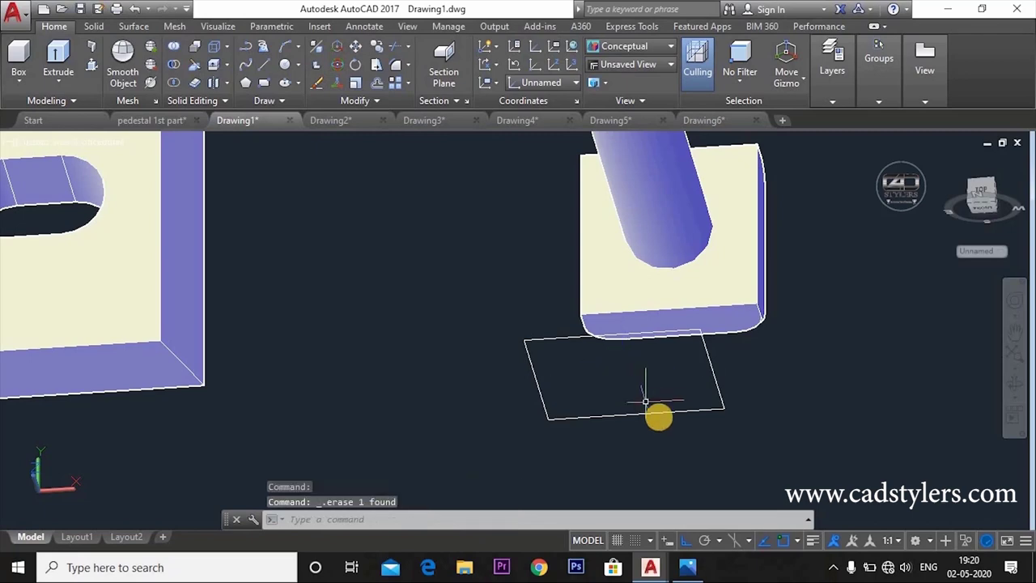
scroll(658, 409, "down", 2)
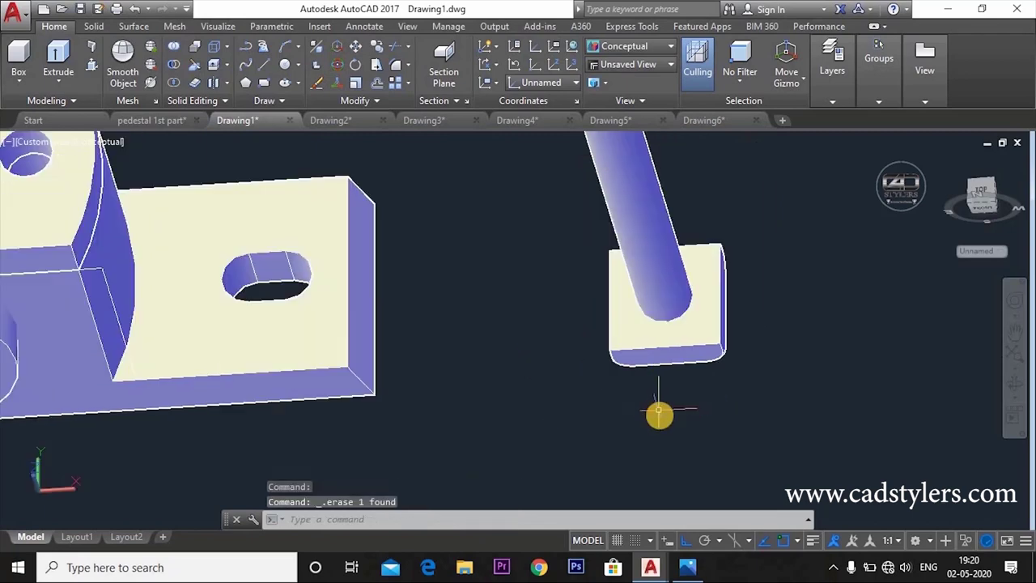
scroll(660, 417, "down", 3)
mouse_move(595, 453)
middle_mouse_down("shift")
mouse_move(620, 299)
mouse_move(576, 402)
mouse_move(377, 416)
middle_mouse_up("shift")
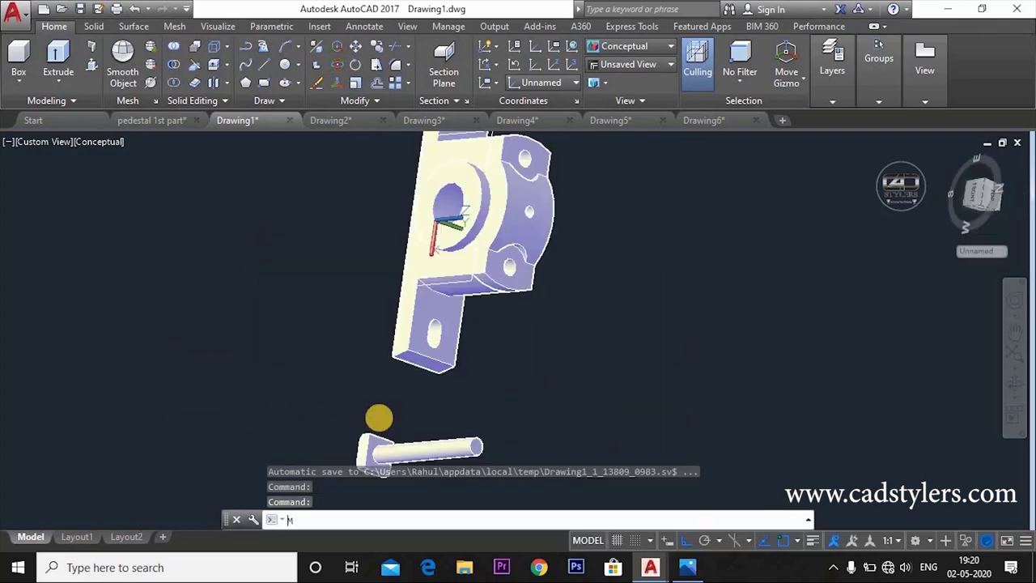
Move the bolt, taking its base point from the bolt head's centre with a Center snap
type("m")
key("Return")
left_click(409, 447)
key("Return")
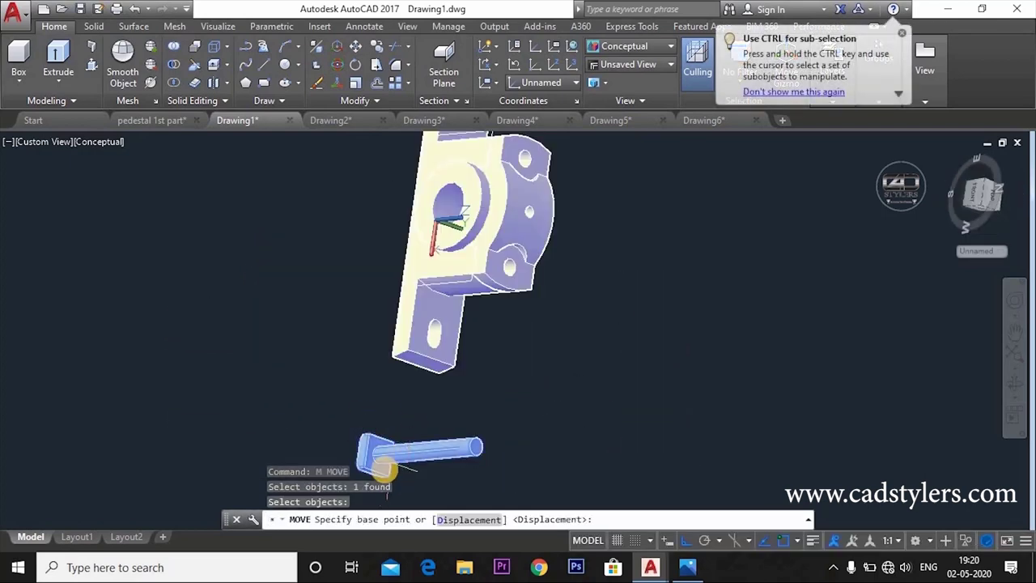
scroll(374, 459, "up", 4)
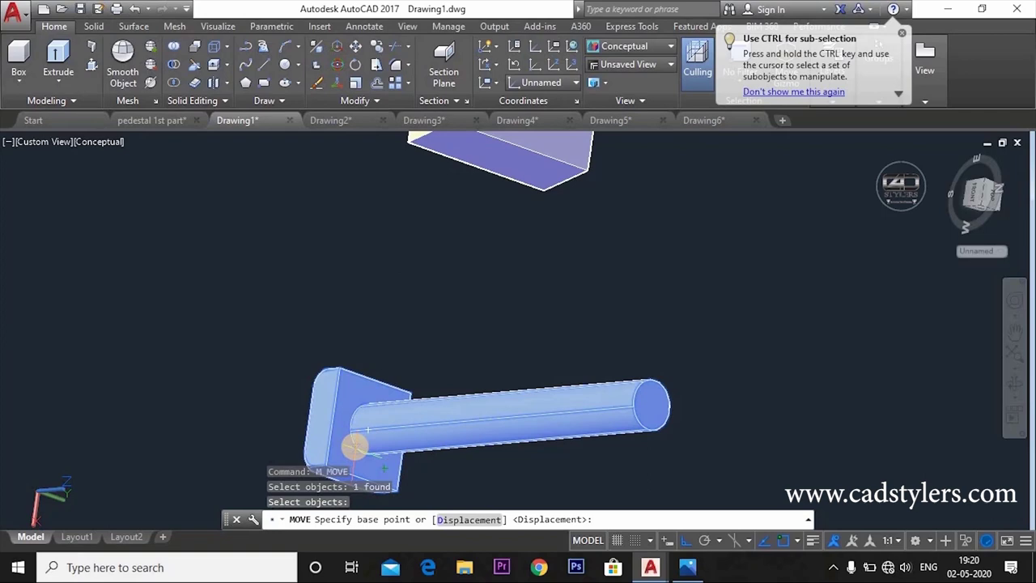
right_click(355, 445, "shift")
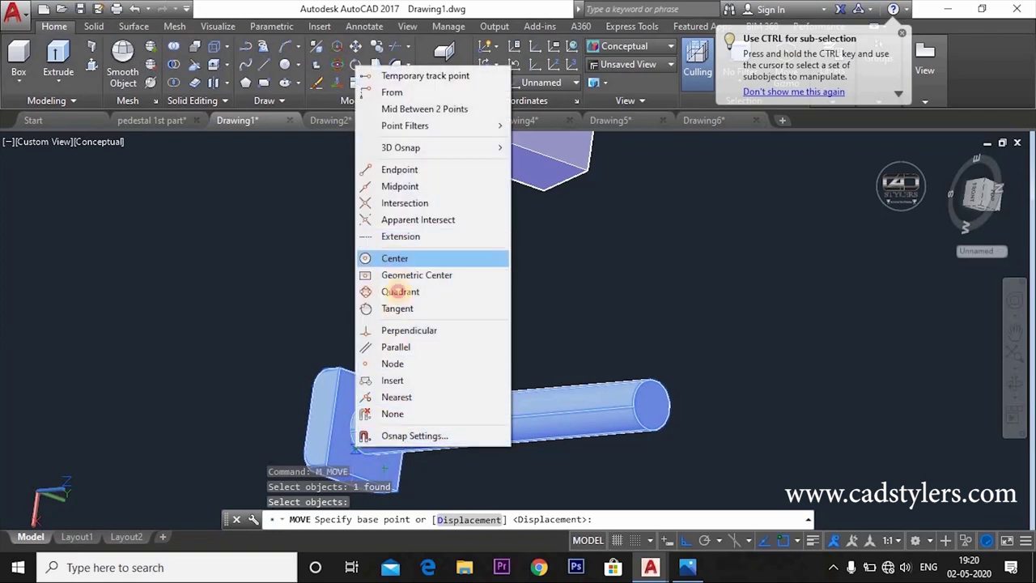
left_click(394, 257)
left_click(366, 429)
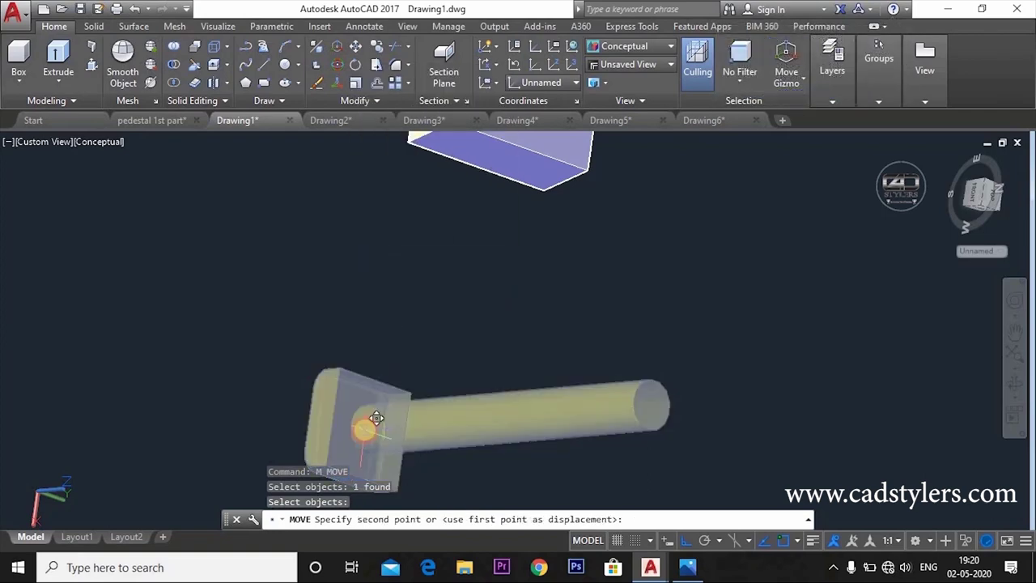
scroll(376, 418, "down", 5)
Orbit toward the bracket's holes and Center-snap the bolt into a base hole
mouse_move(359, 388)
middle_mouse_down("shift")
mouse_move(638, 375)
mouse_move(654, 385)
middle_mouse_up("shift")
scroll(474, 340, "up", 2)
scroll(282, 354, "up", 4)
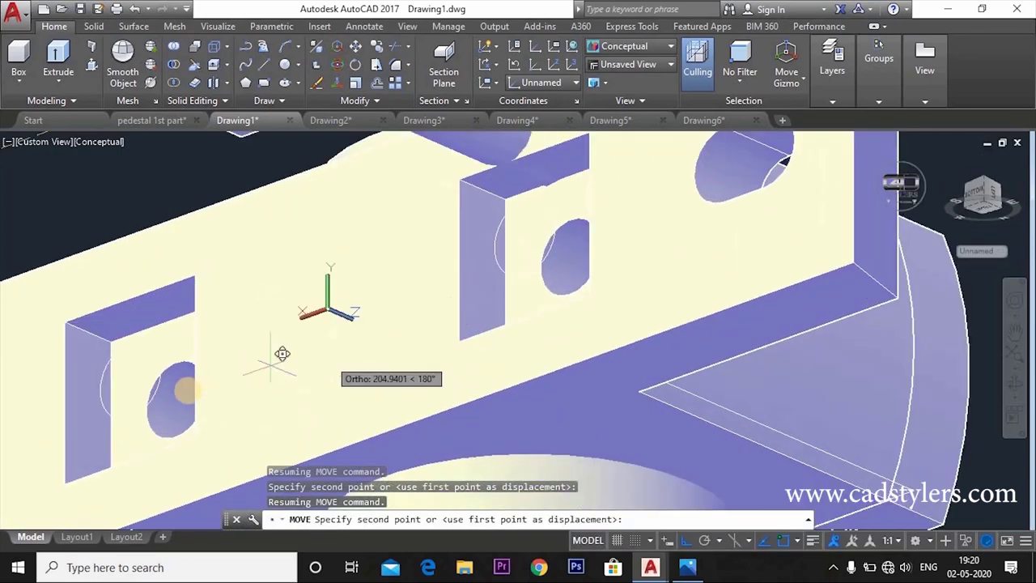
scroll(541, 306, "down", 5)
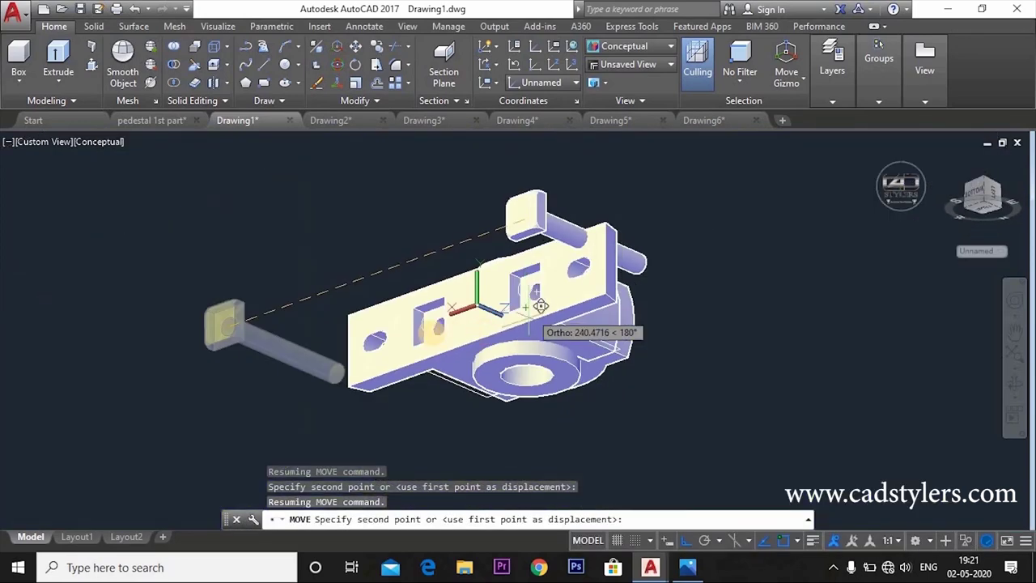
middle_click_drag(541, 305, 445, 316, "shift")
scroll(442, 307, "up", 3)
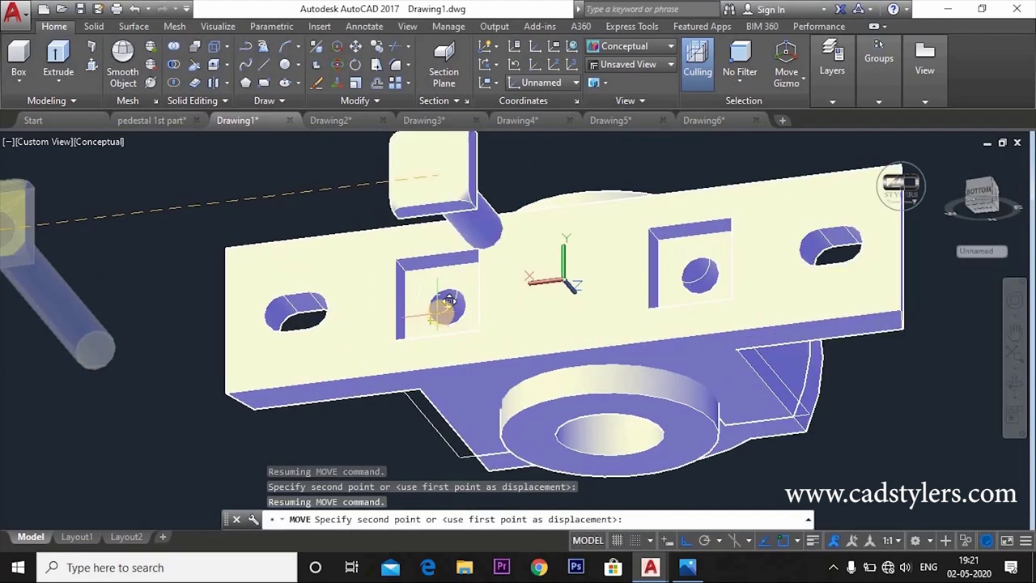
right_click(451, 312, "shift")
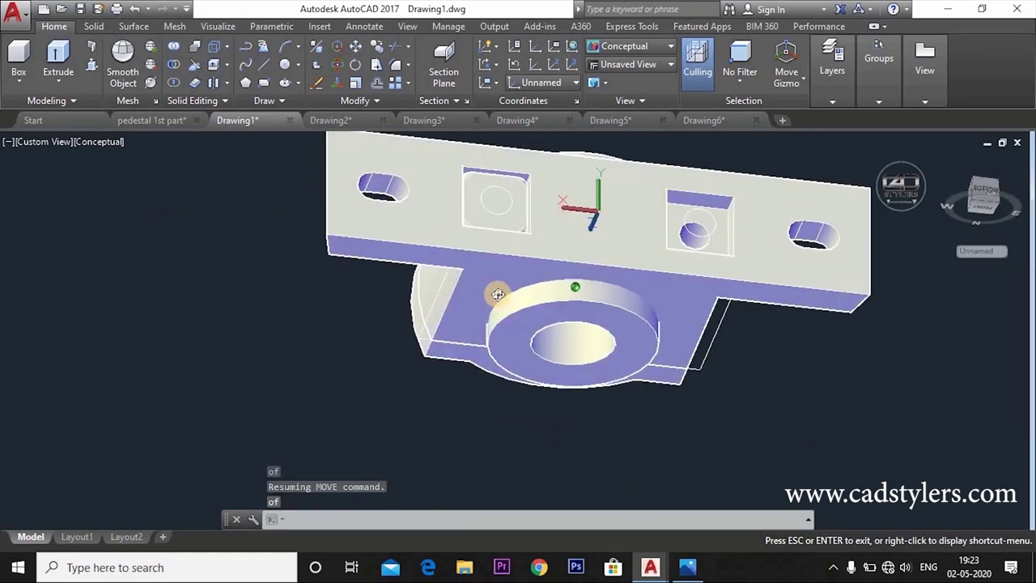
middle_click_drag(498, 293, 483, 377, "shift")
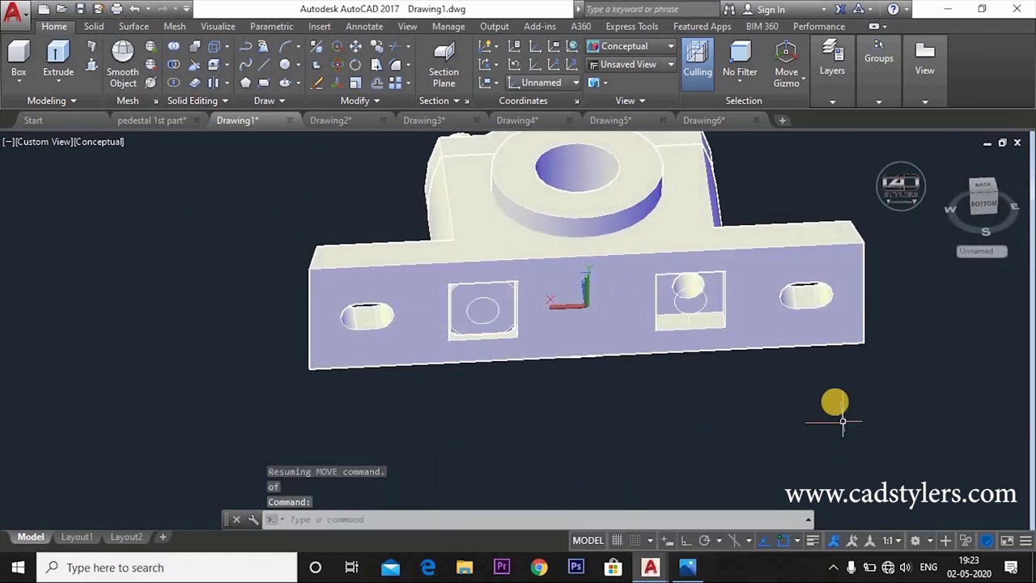
In Drawing5, select the whole hex nut for copying
left_click(609, 120)
middle_click_drag(633, 259, 697, 249)
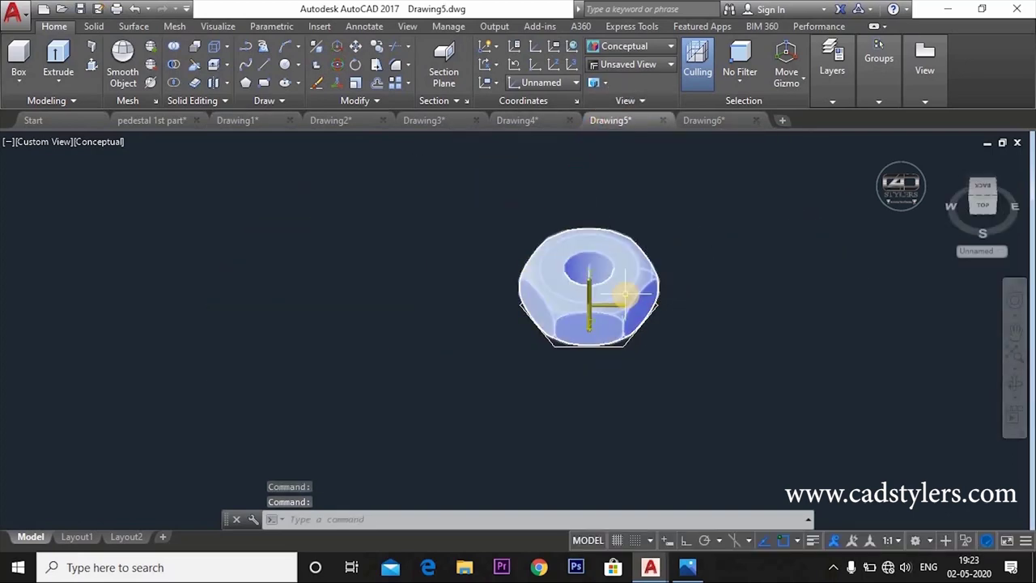
left_click(639, 306)
left_click(750, 356)
left_click(605, 267)
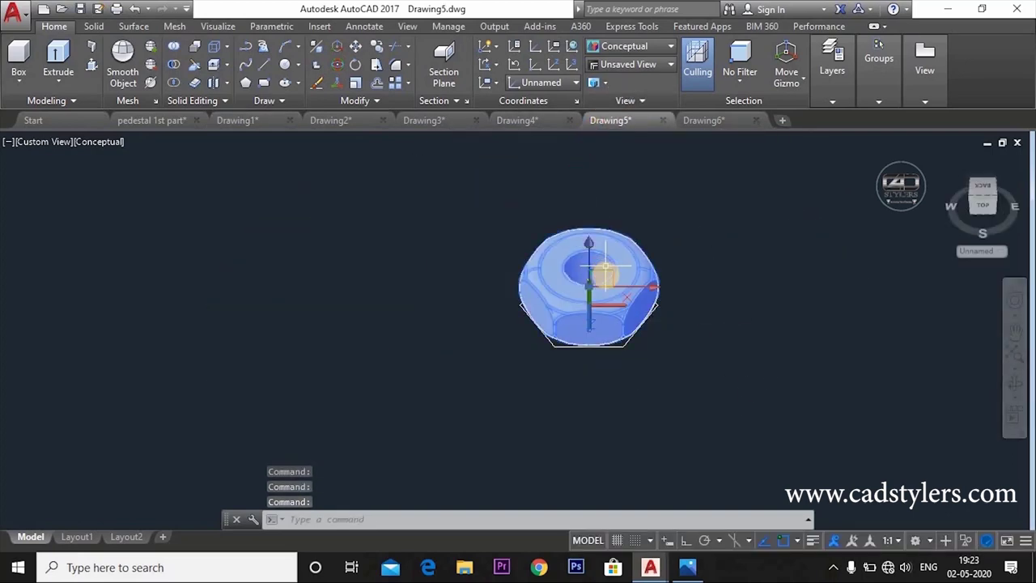
key("ctrl+a")
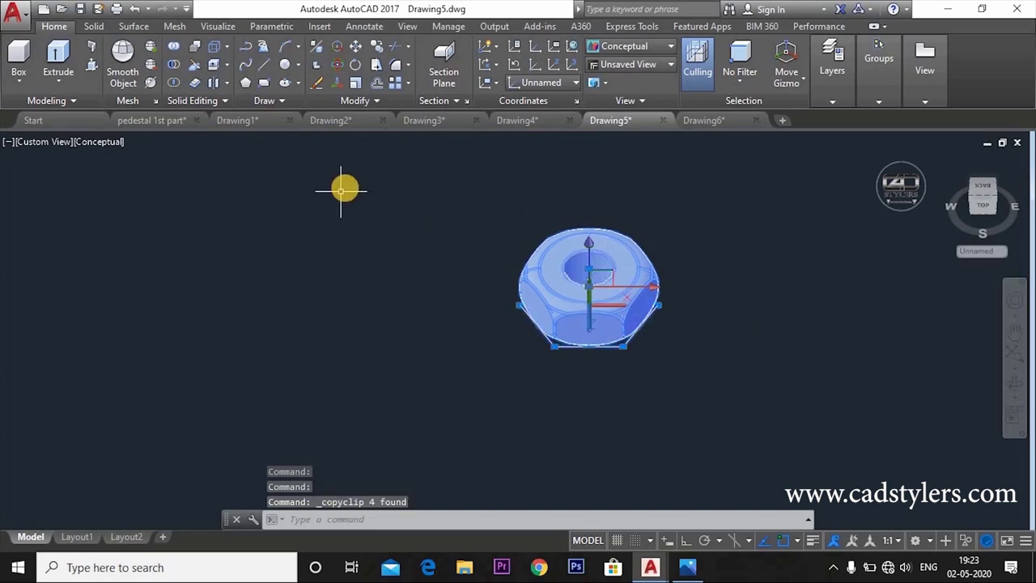
Paste the hex nut into Drawing1 in Top view, to the right of the pedestal
left_click(236, 120)
middle_click_drag(621, 331, 844, 316, "shift")
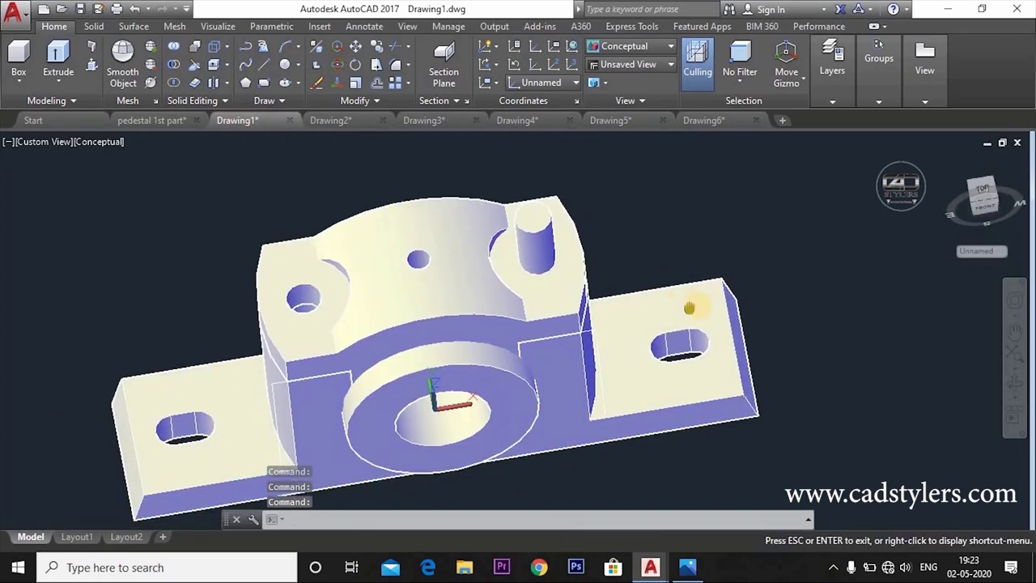
left_click(979, 199)
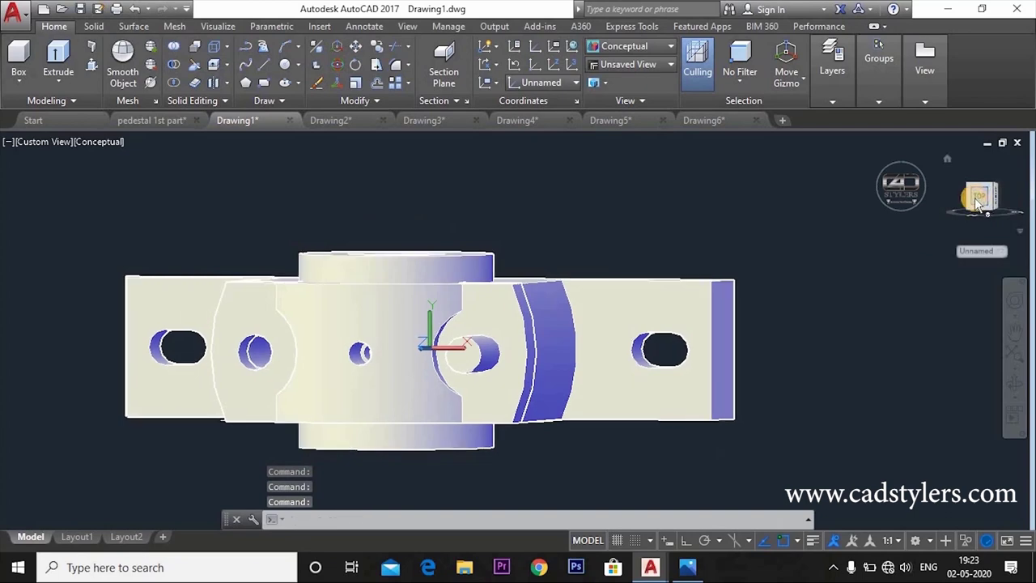
key("ctrl+v")
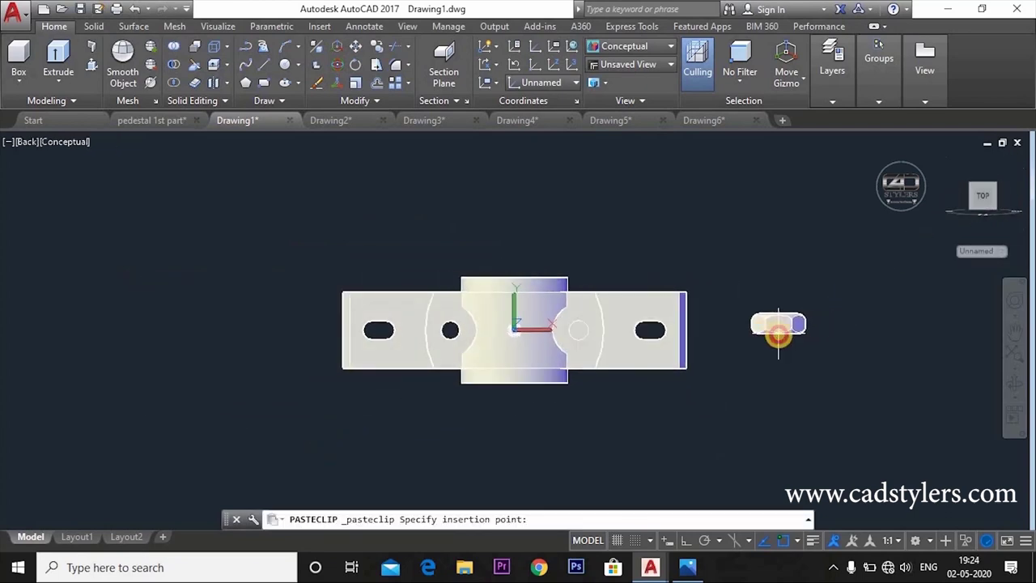
left_click(779, 326)
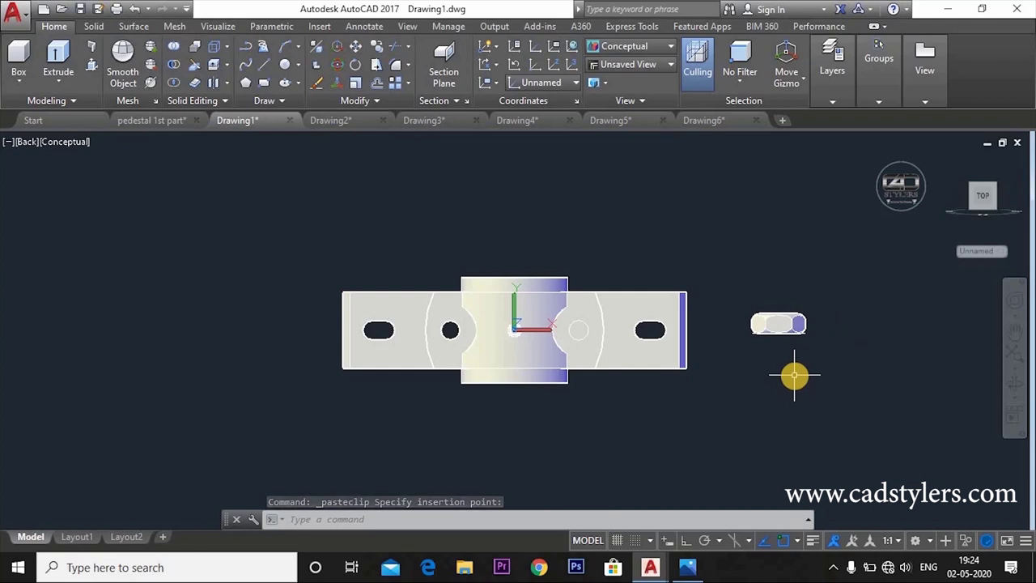
type("3r")
key("Return")
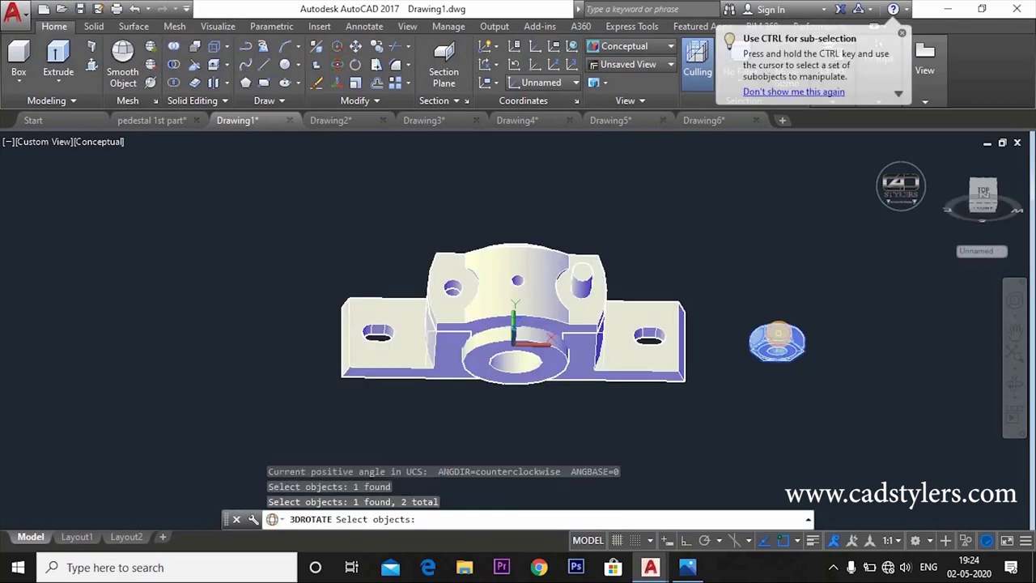
Rotate the pasted hex nut 90° about a base point on the nut
key("Return")
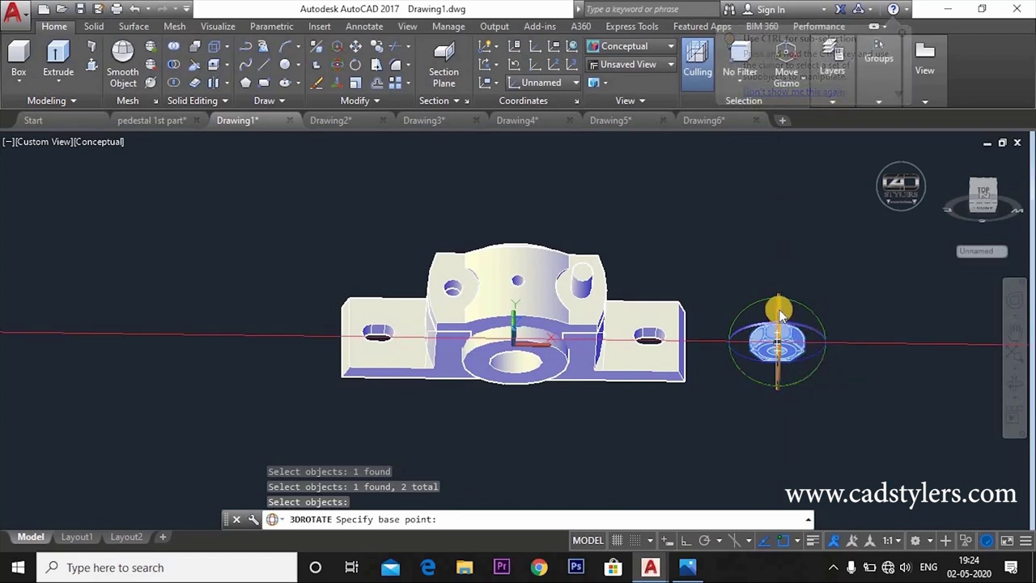
left_click(777, 344)
type("90")
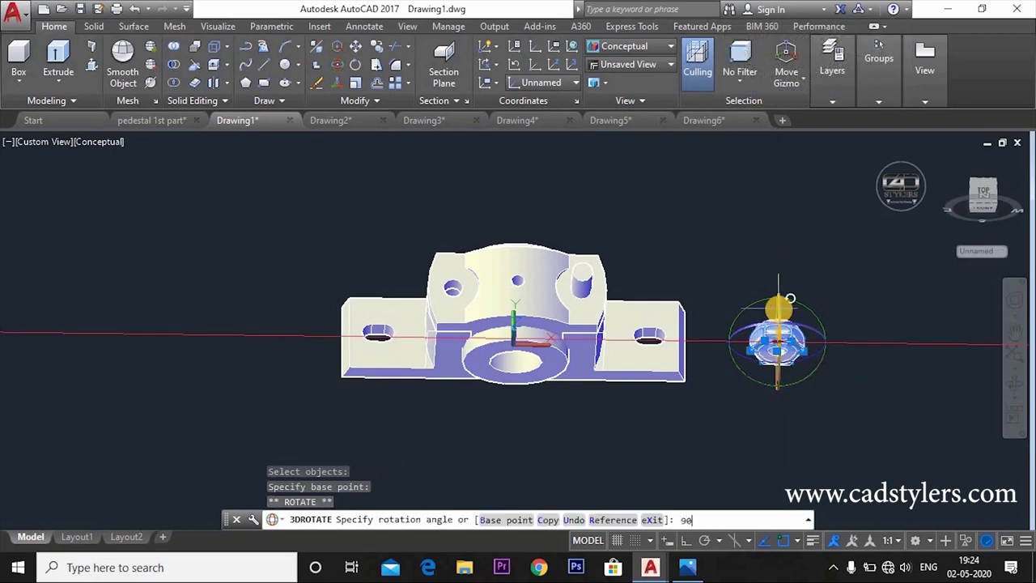
key("Return")
left_click(848, 398)
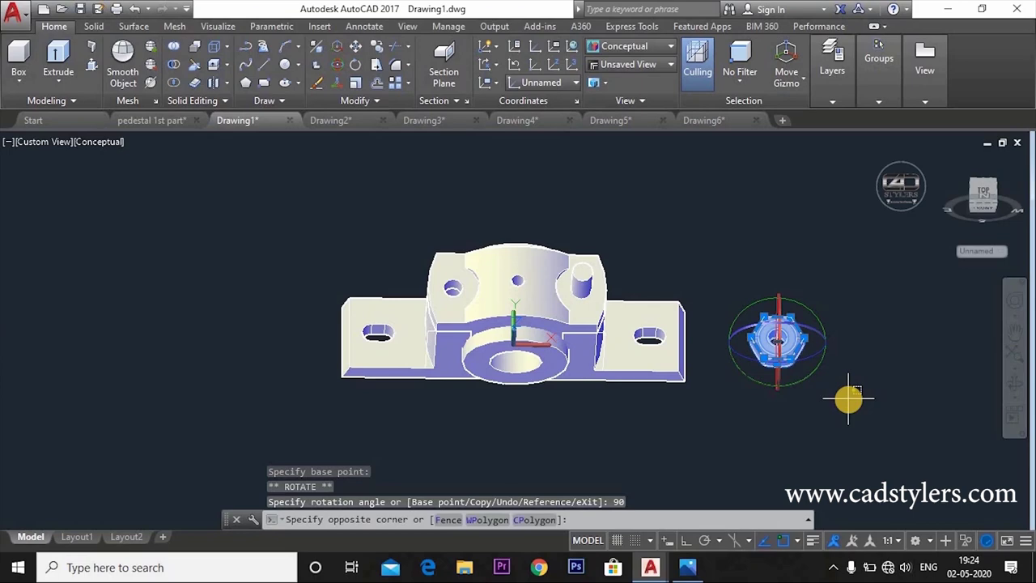
key("Escape")
key("Escape")
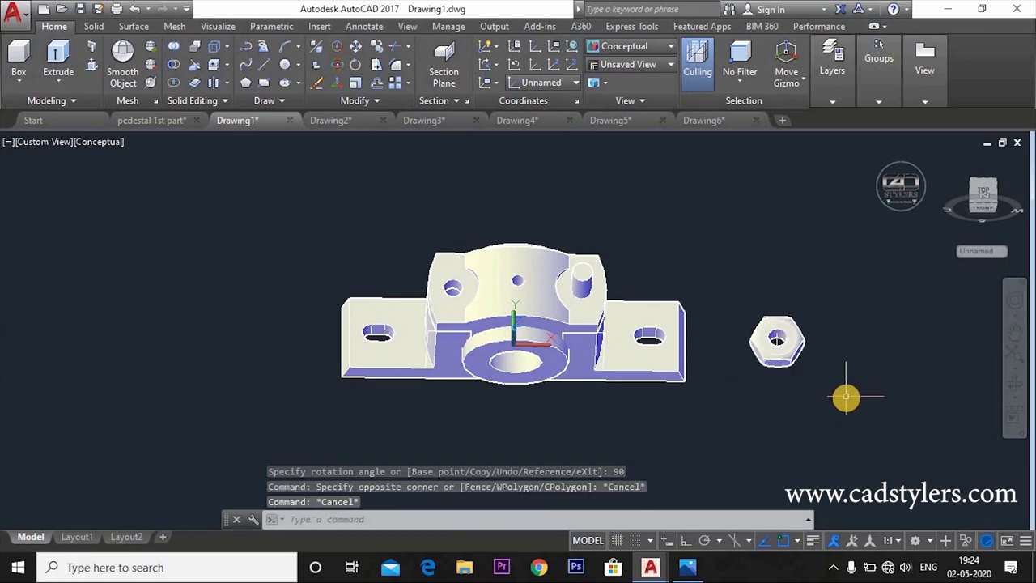
Orbit and zoom to view the pedestal and nut from the front
middle_click_drag(846, 396, 837, 330, "shift")
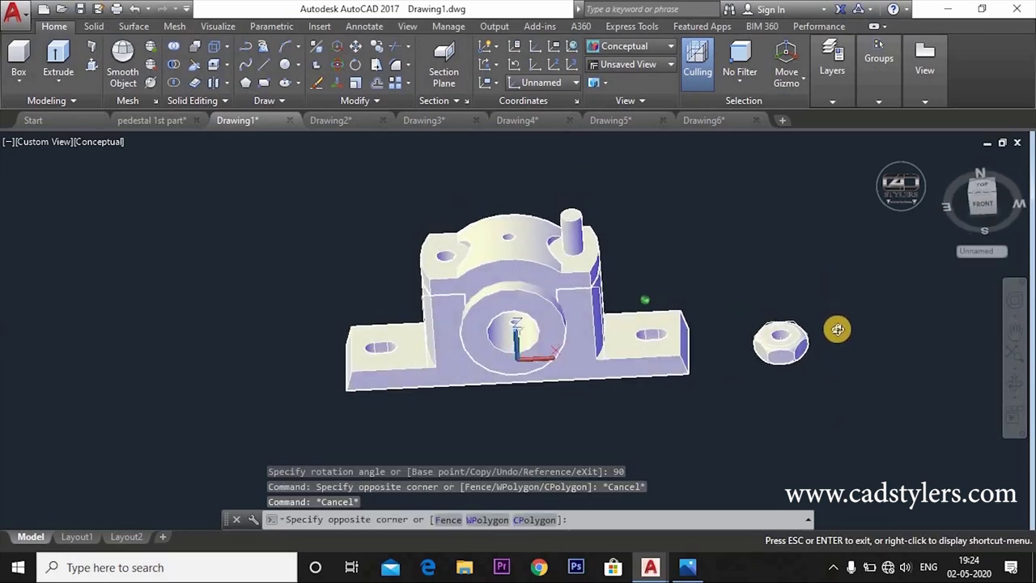
scroll(811, 352, "up", 2)
left_click(837, 388)
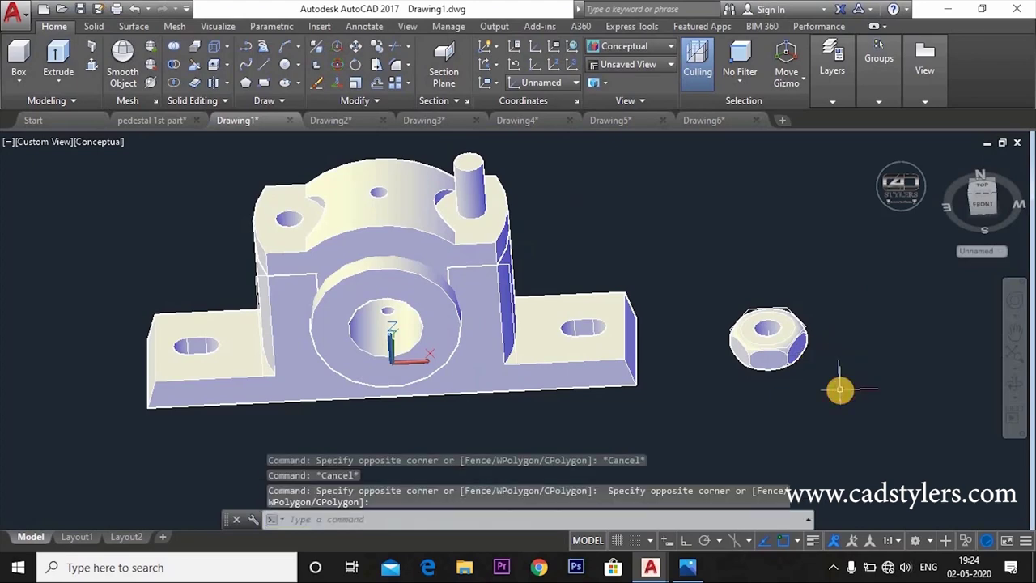
scroll(837, 389, "up", 2)
middle_click_drag(833, 388, 828, 289, "shift")
type("m")
key("Return")
Select the hex nut to move and set its base point at the nut's centre
left_click(799, 359)
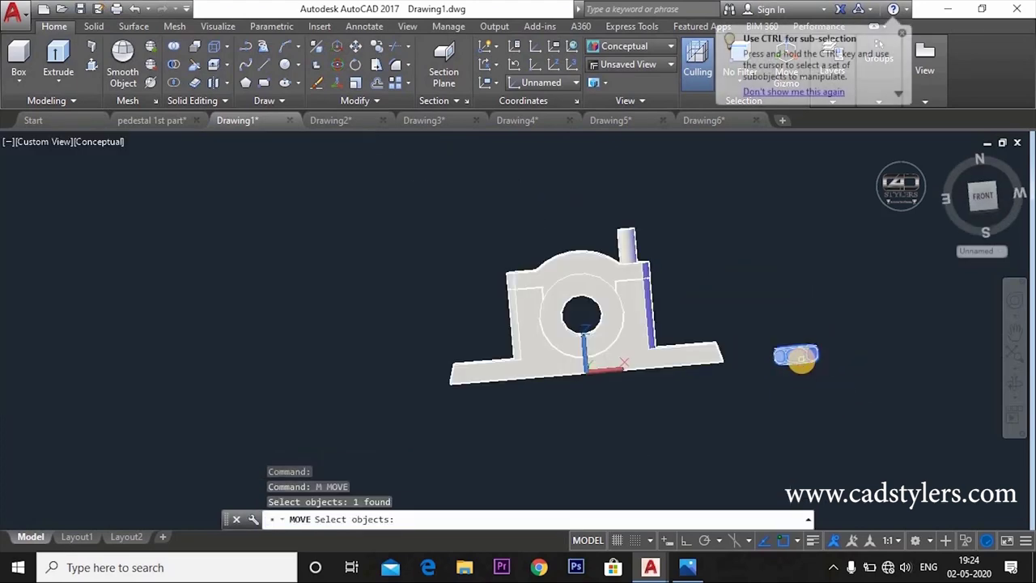
key("Return")
mouse_move(801, 385)
middle_mouse_down("shift")
mouse_move(799, 354)
mouse_move(793, 448)
mouse_move(580, 263)
middle_mouse_up("shift")
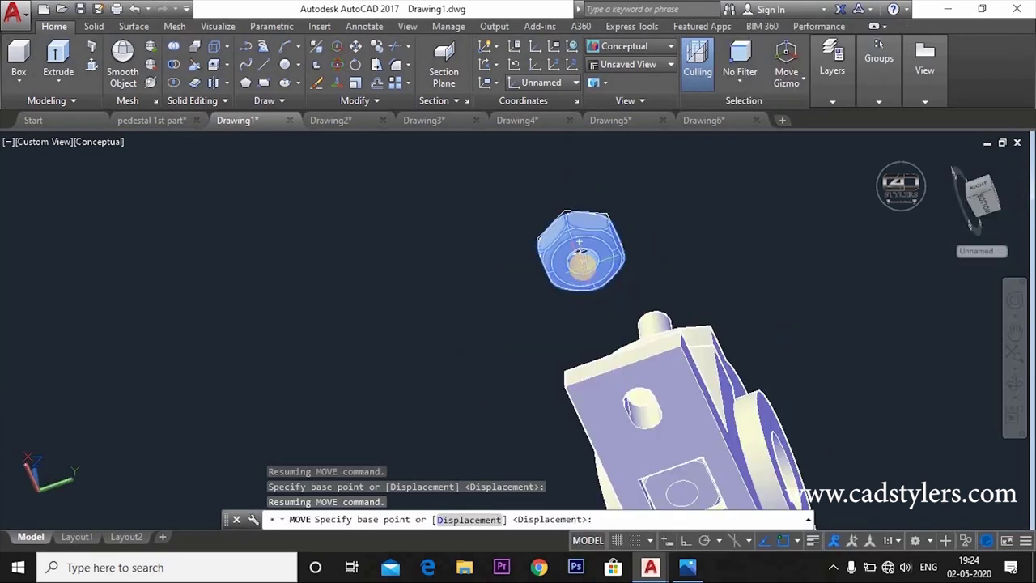
scroll(579, 241, "up", 3)
right_click(581, 256, "shift")
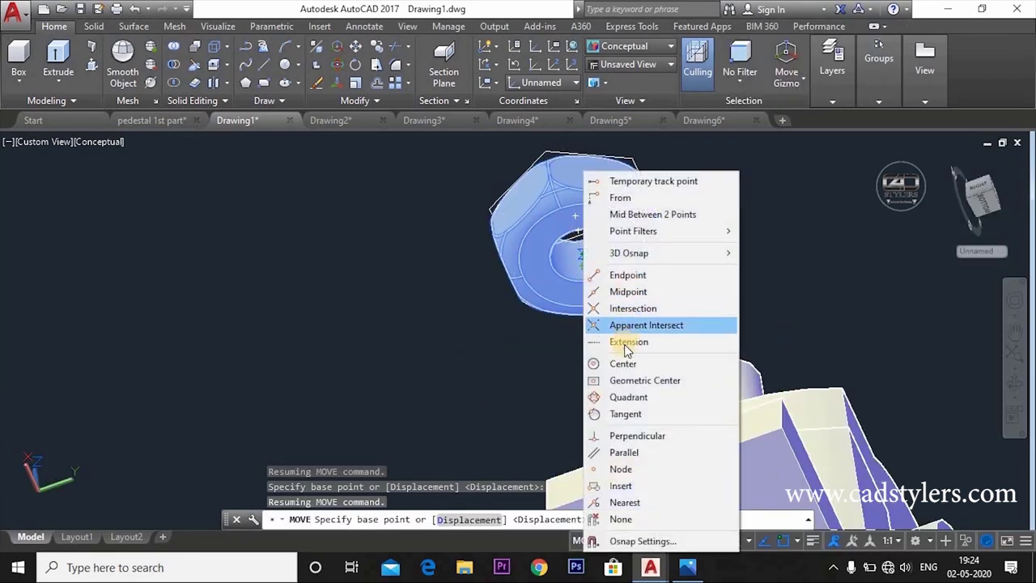
left_click(616, 362)
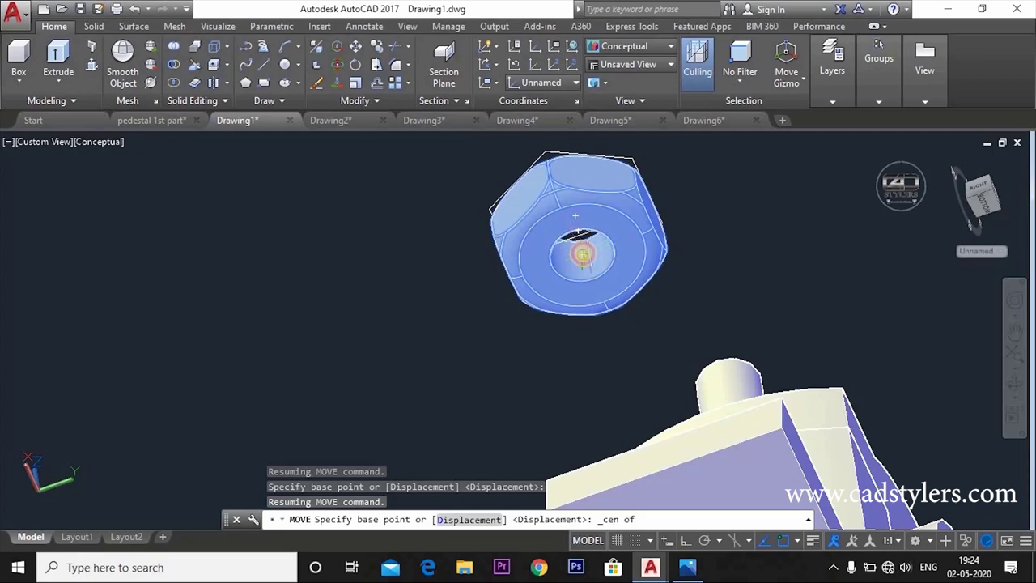
left_click(581, 255)
scroll(581, 256, "down", 3)
Drop the nut centre-to-centre onto the pedestal's bolt hole using a Center snap
mouse_move(581, 256)
middle_mouse_down("shift")
mouse_move(673, 316)
mouse_move(794, 261)
mouse_move(805, 243)
middle_mouse_up("shift")
scroll(667, 212, "up", 5)
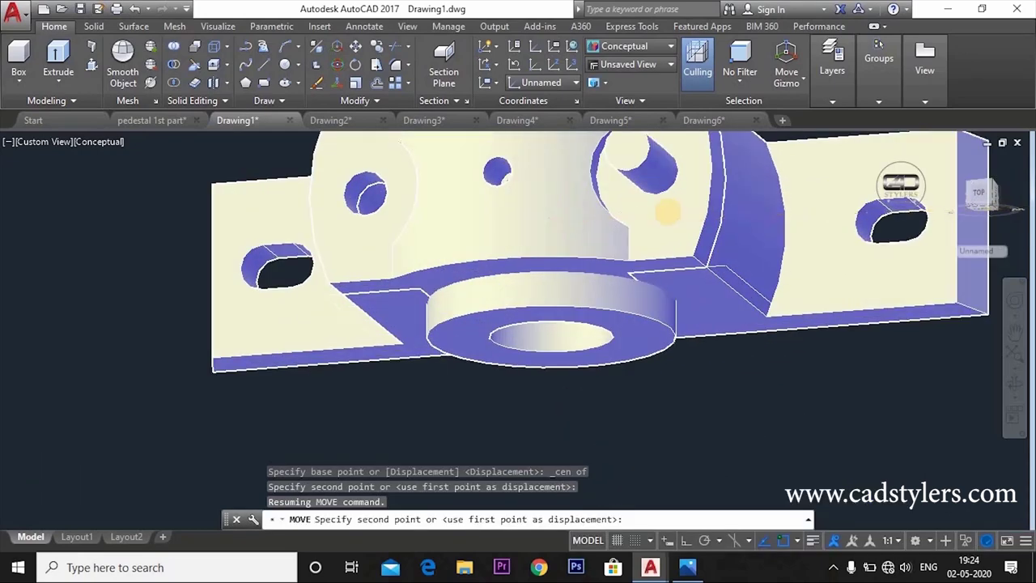
scroll(668, 212, "up", 3)
scroll(671, 231, "up", 3)
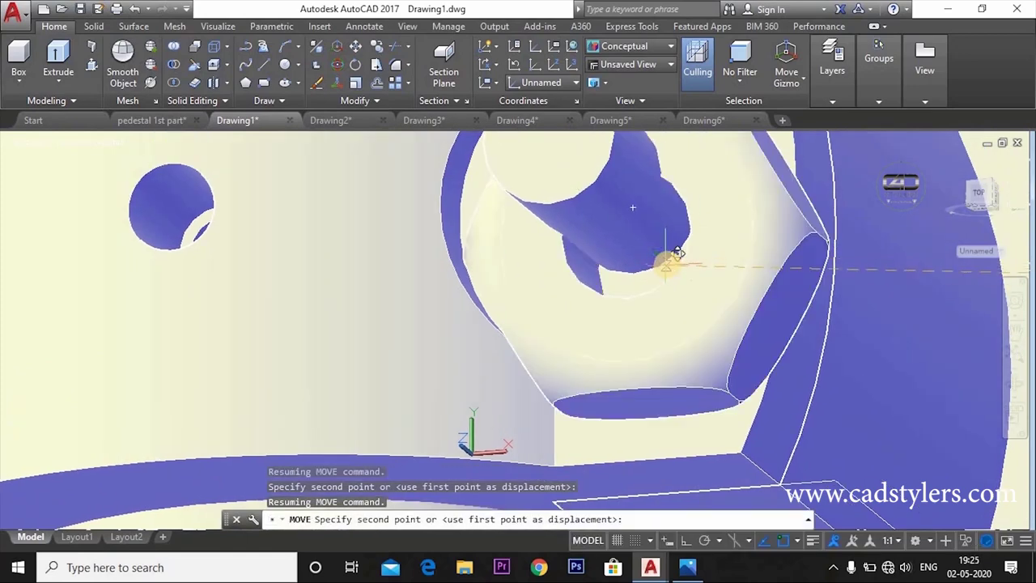
scroll(678, 251, "up", 2)
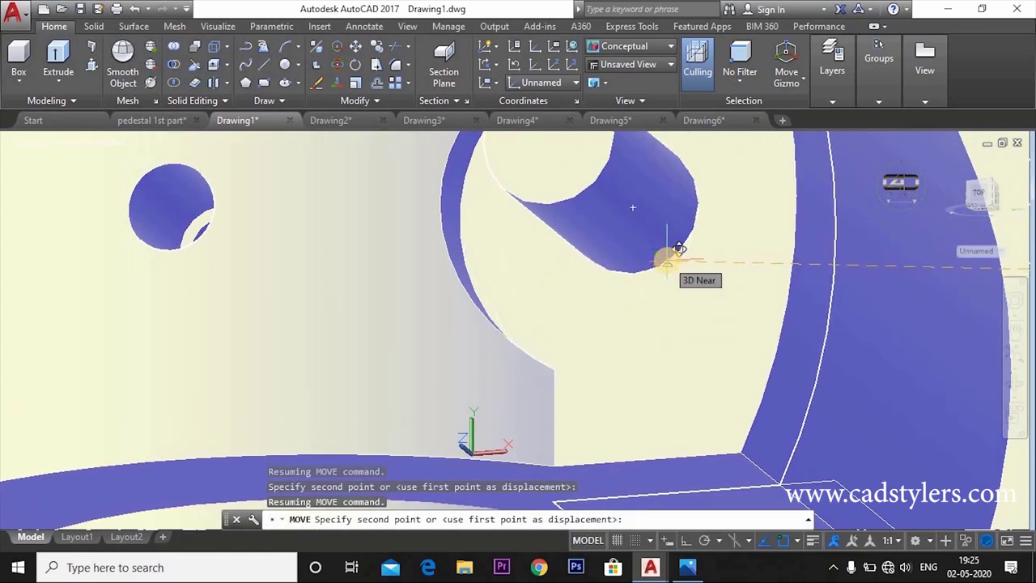
right_click(680, 249, "shift")
left_click(694, 361)
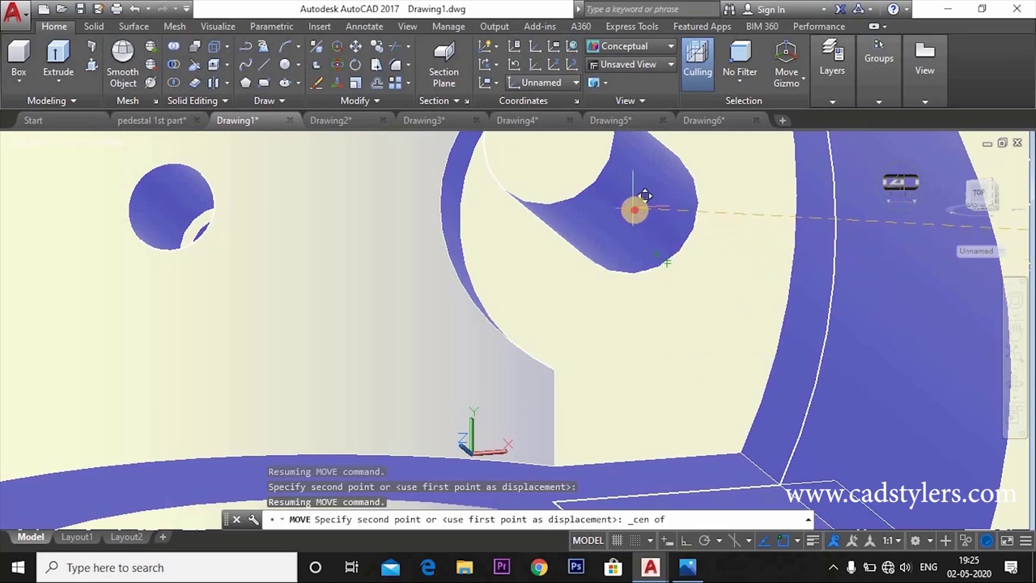
scroll(635, 209, "down", 5)
mouse_move(655, 254)
middle_mouse_down("shift")
mouse_move(670, 247)
mouse_move(653, 279)
mouse_move(658, 243)
middle_mouse_up("shift")
left_click(655, 274)
scroll(659, 238, "up", 5)
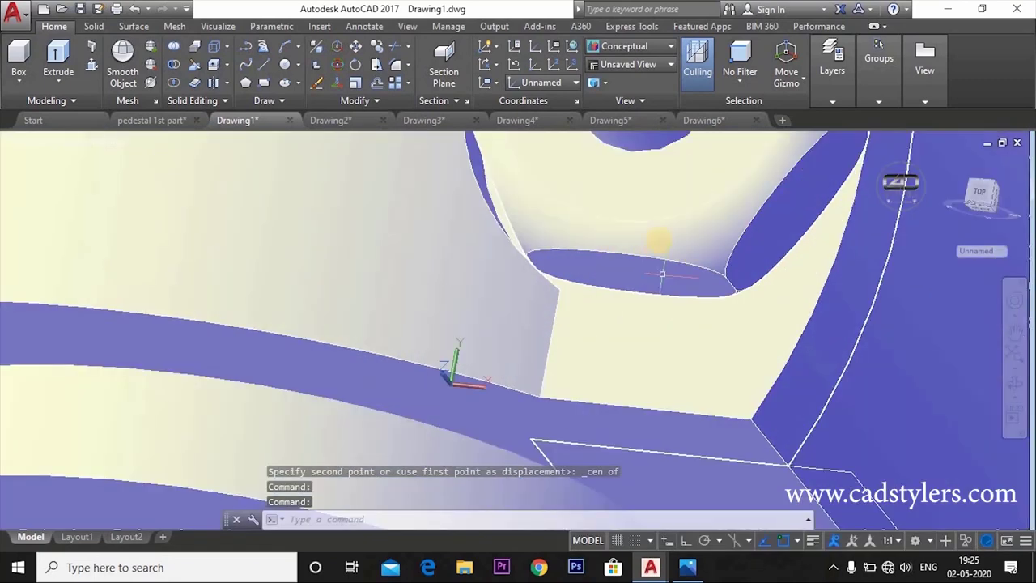
Copy the entire hex nut from Drawing6
left_click(704, 121)
middle_click_drag(689, 252, 578, 330)
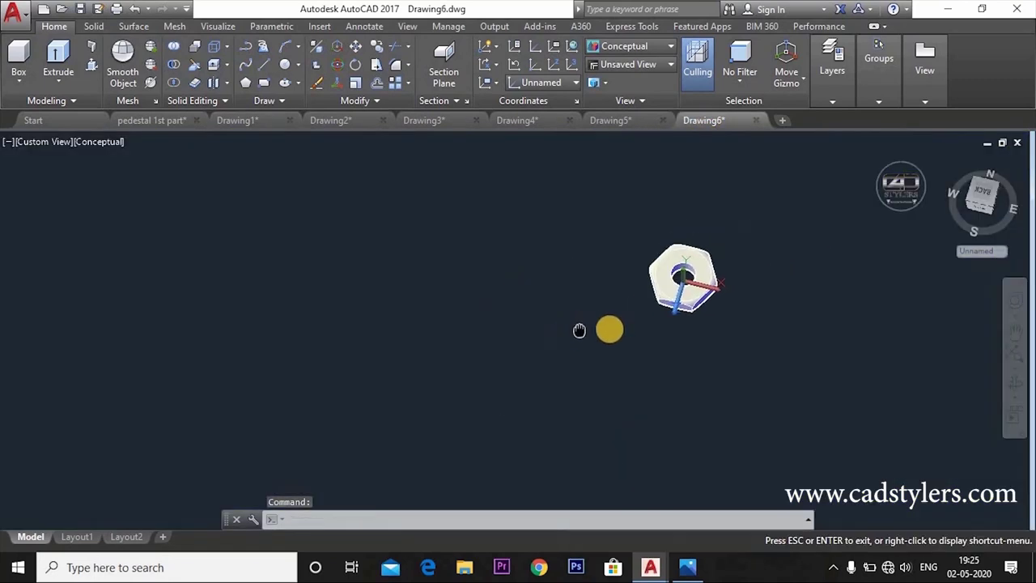
key("ctrl+a")
key("ctrl+c")
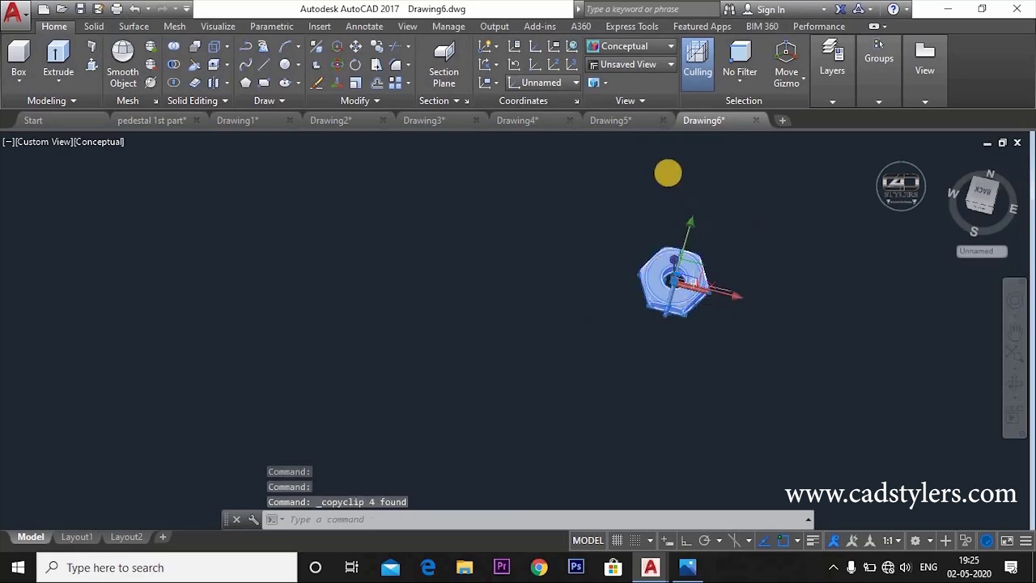
Paste the nut into Drawing1 viewed from the Back, beside the pedestal
left_click(266, 121)
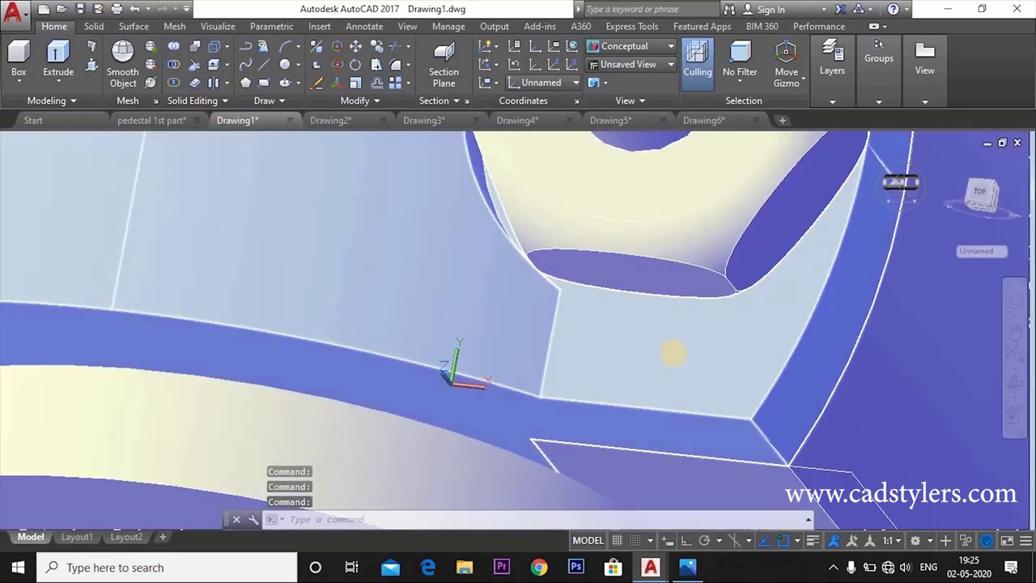
scroll(671, 352, "down", 5)
scroll(670, 348, "down", 5)
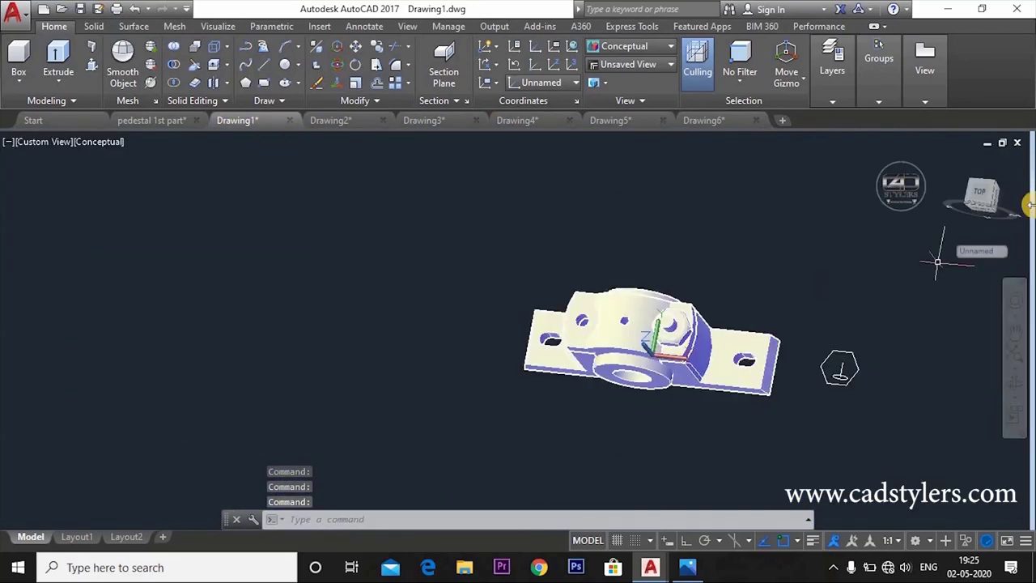
left_click(981, 197)
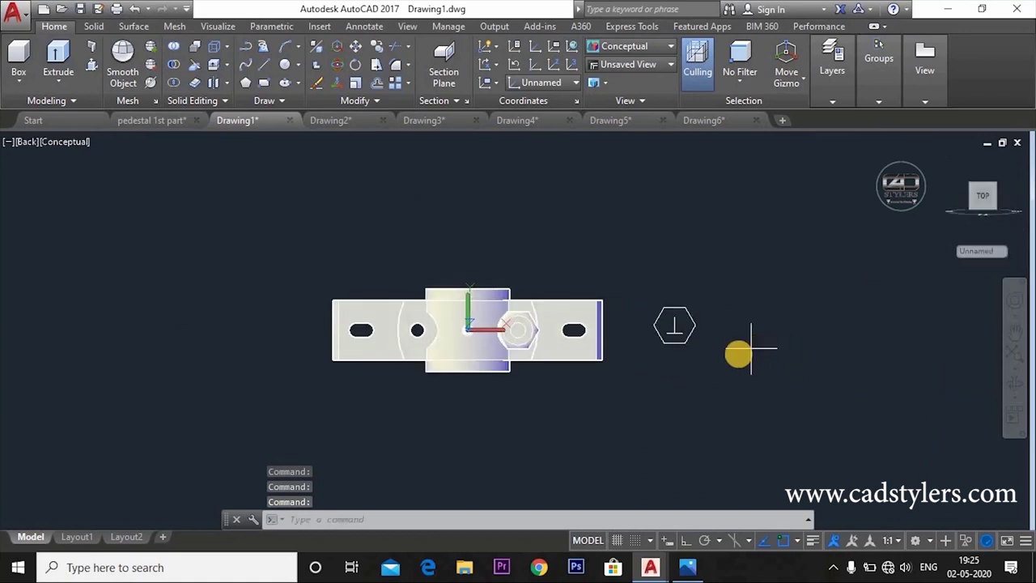
key("ctrl+v")
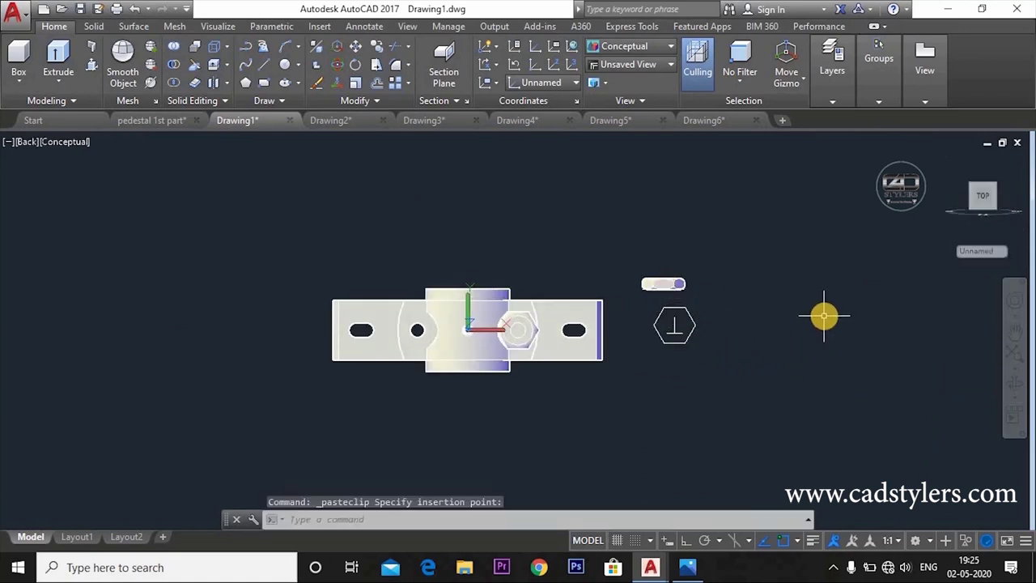
left_click(715, 302)
Undo the earlier nut rotation and orbit to view the part from above
left_click(670, 359)
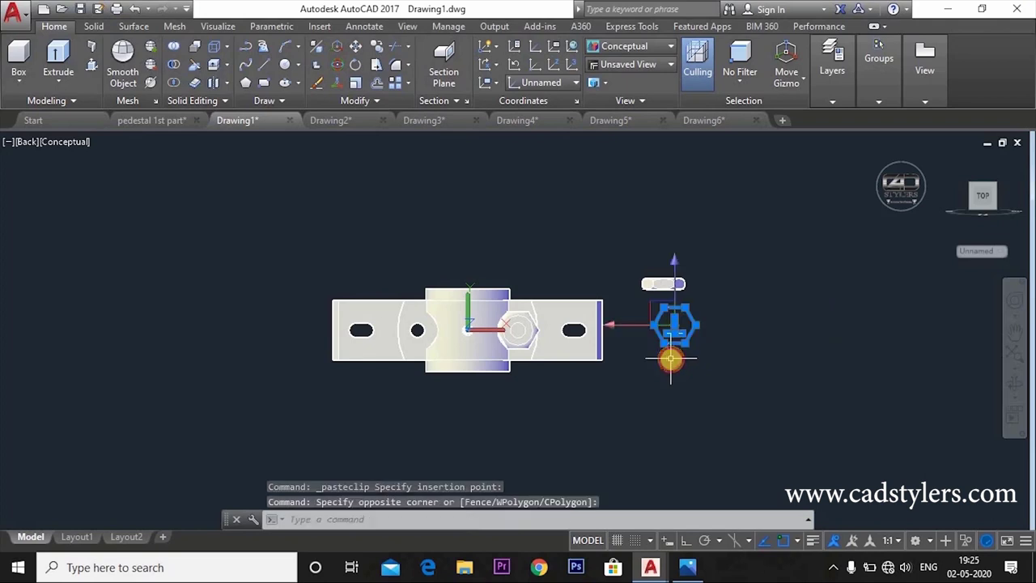
key("Escape")
key("ctrl+z")
key("ctrl+z")
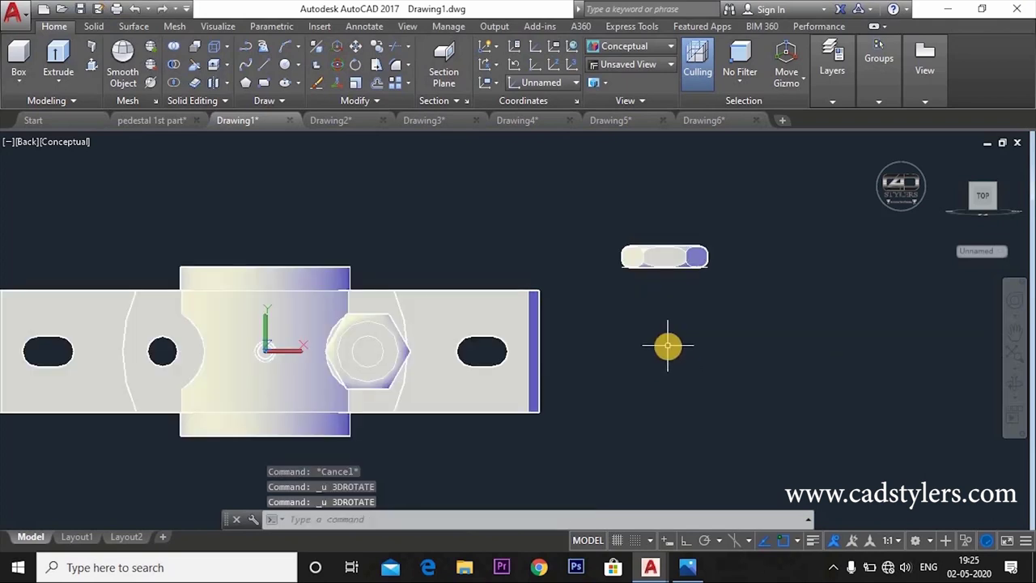
middle_click_drag(665, 333, 665, 306, "shift")
Rotate the second hex nut 90° with 3DROTATE so its hexagonal face stands upright
type("3DRO")
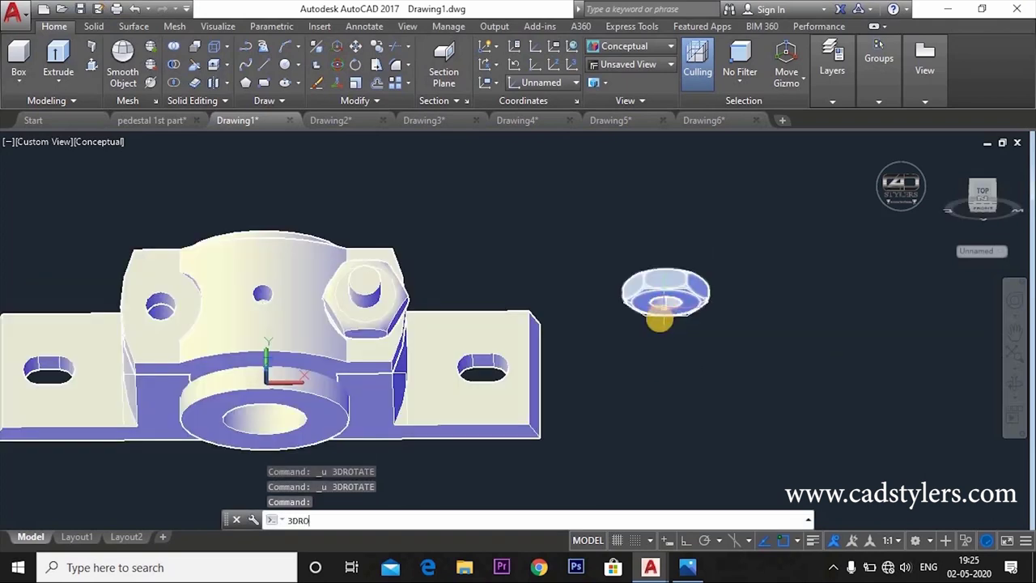
key("Return")
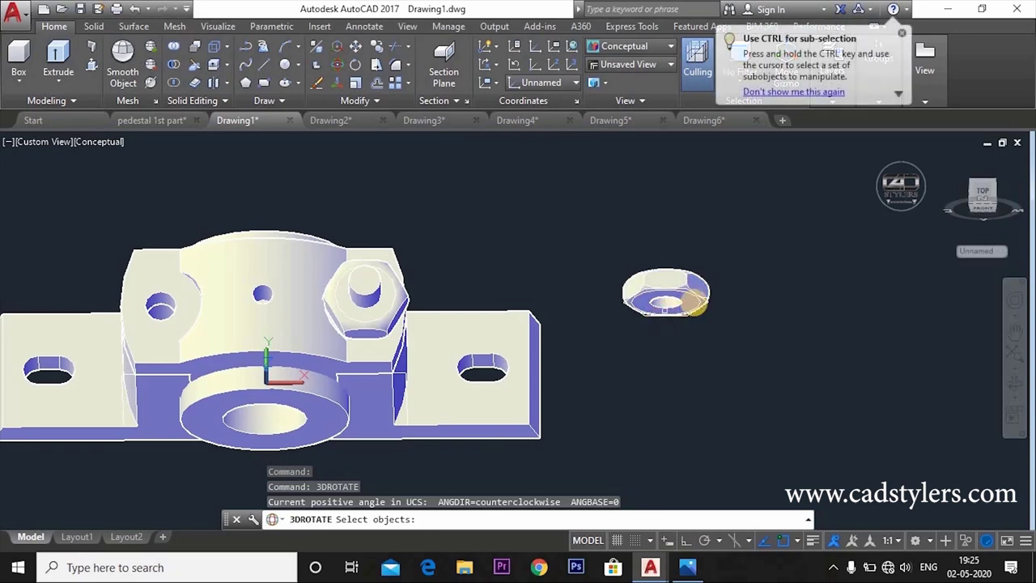
left_click(695, 302)
key("Return")
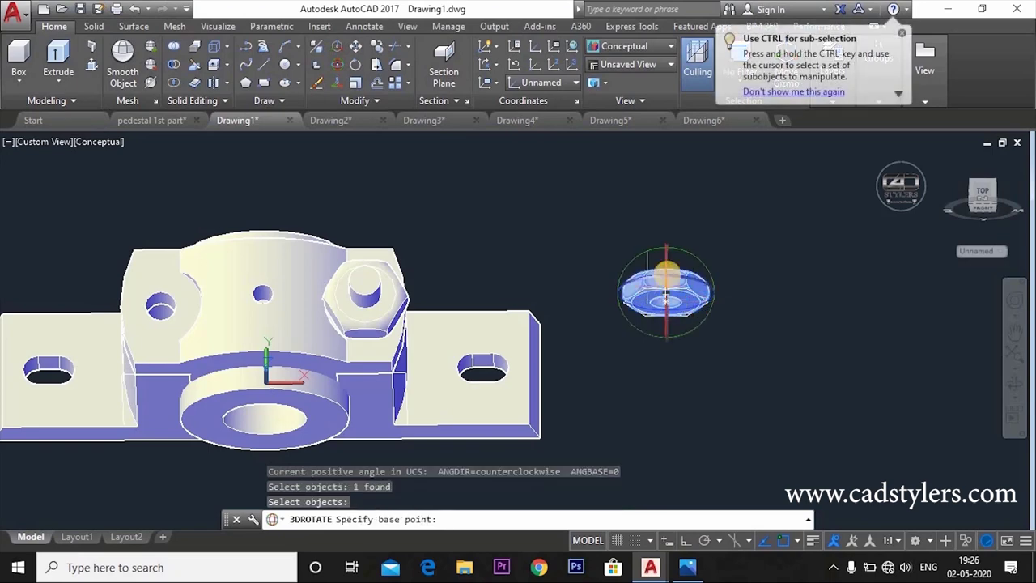
left_click(665, 290)
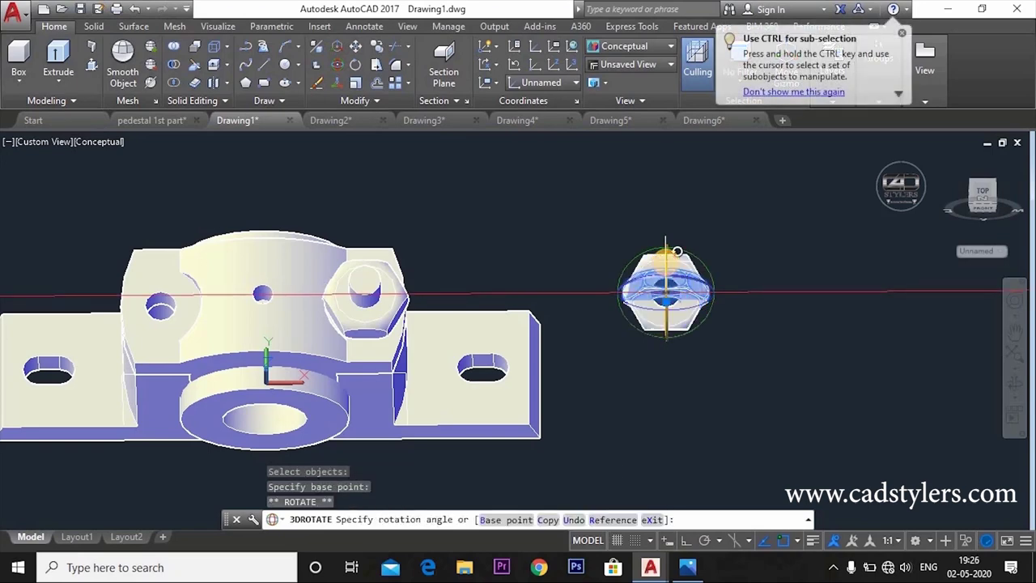
type("90")
key("Return")
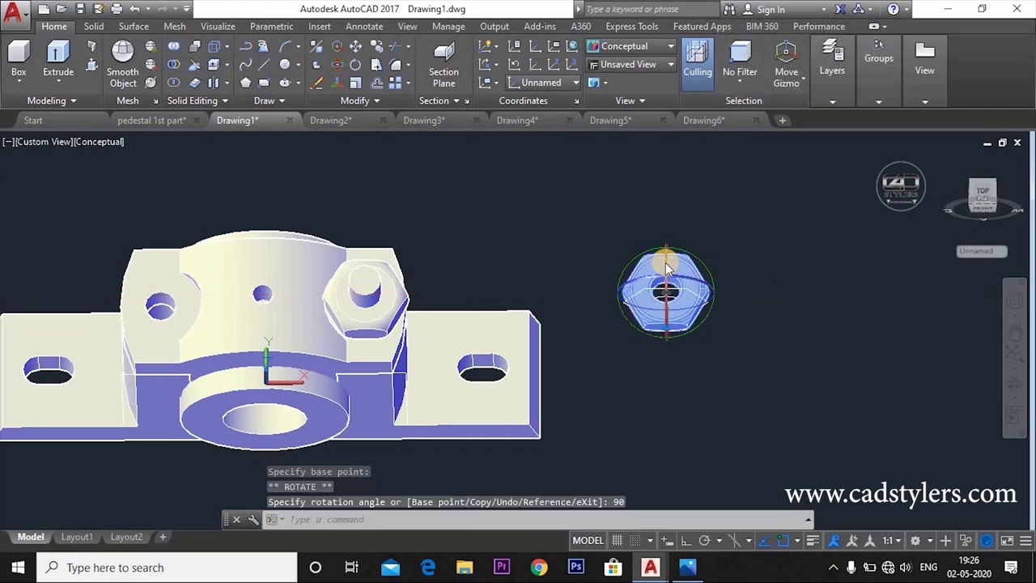
key("Return")
key("Escape")
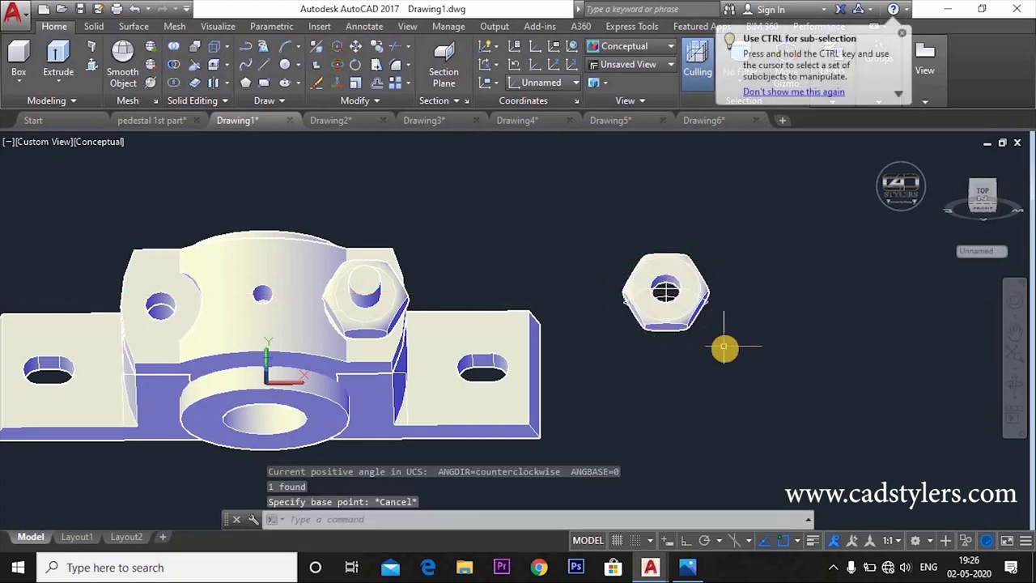
scroll(724, 348, "up", 3)
middle_click_drag(724, 348, 728, 347, "shift")
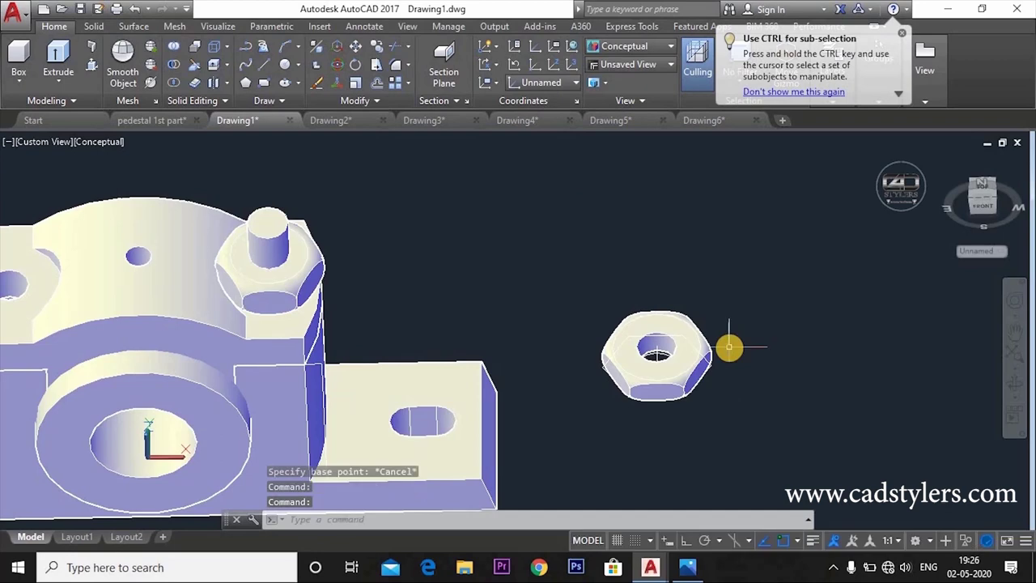
Start moving the hex nut, with the nut's centre as the base point
type("m")
key("Return")
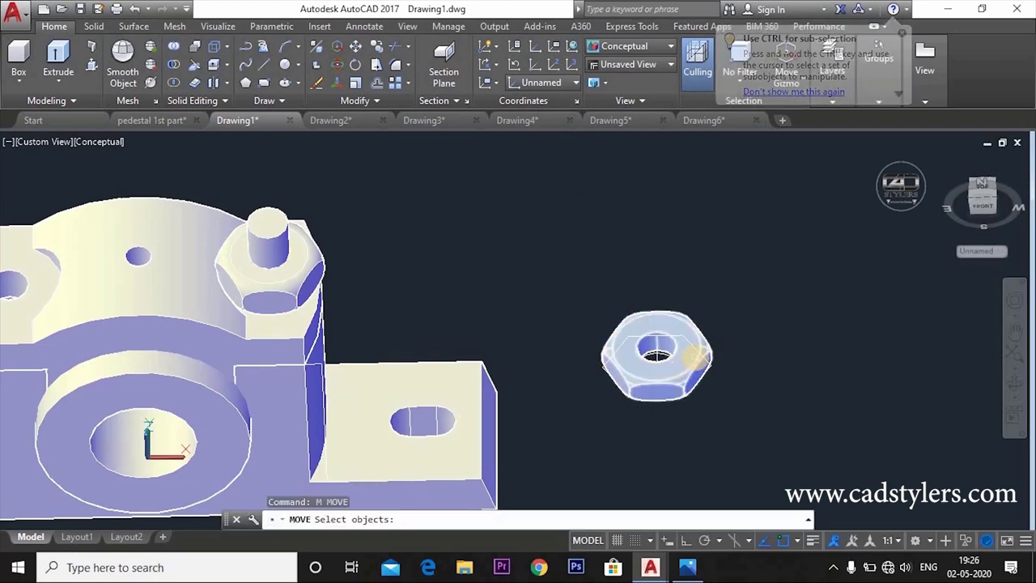
left_click(694, 356)
key("Return")
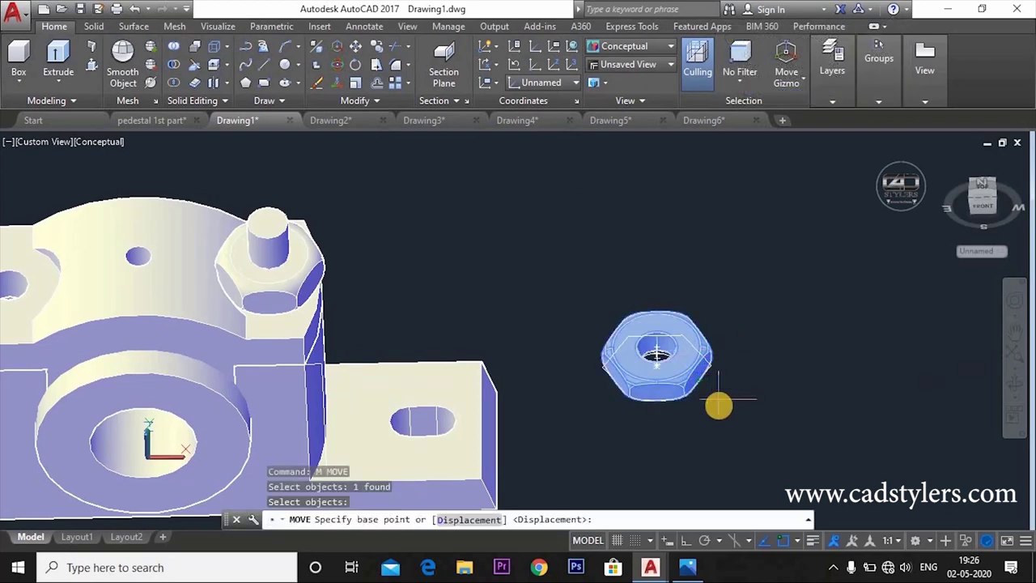
middle_click_drag(719, 405, 656, 354, "shift")
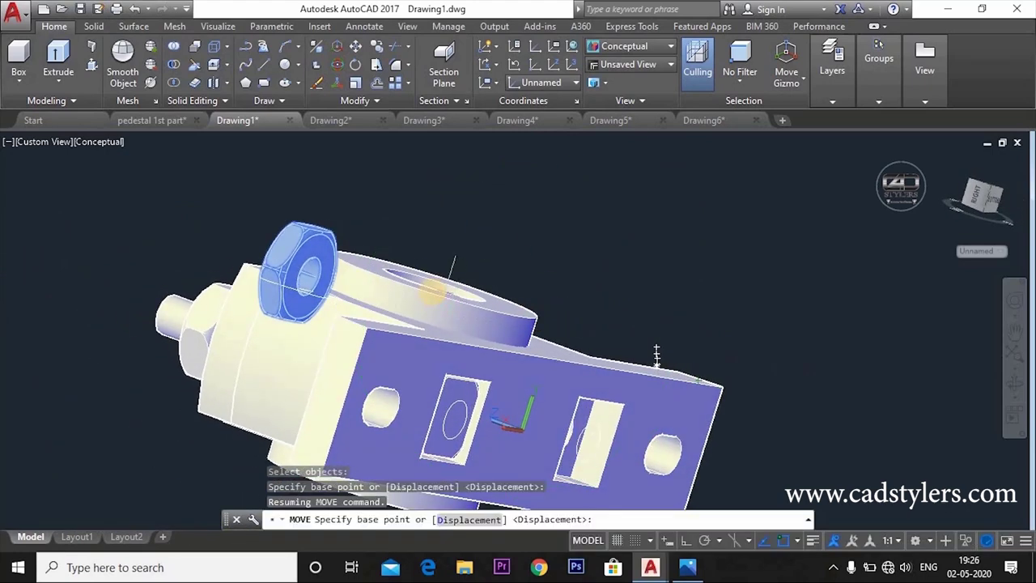
scroll(327, 280, "up", 3)
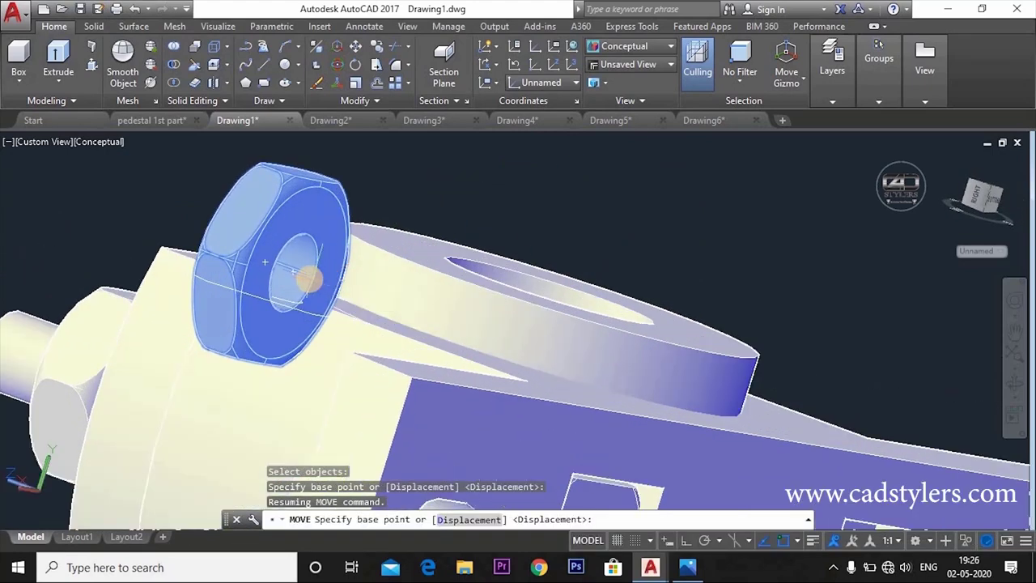
right_click(295, 275, "shift")
left_click(339, 361)
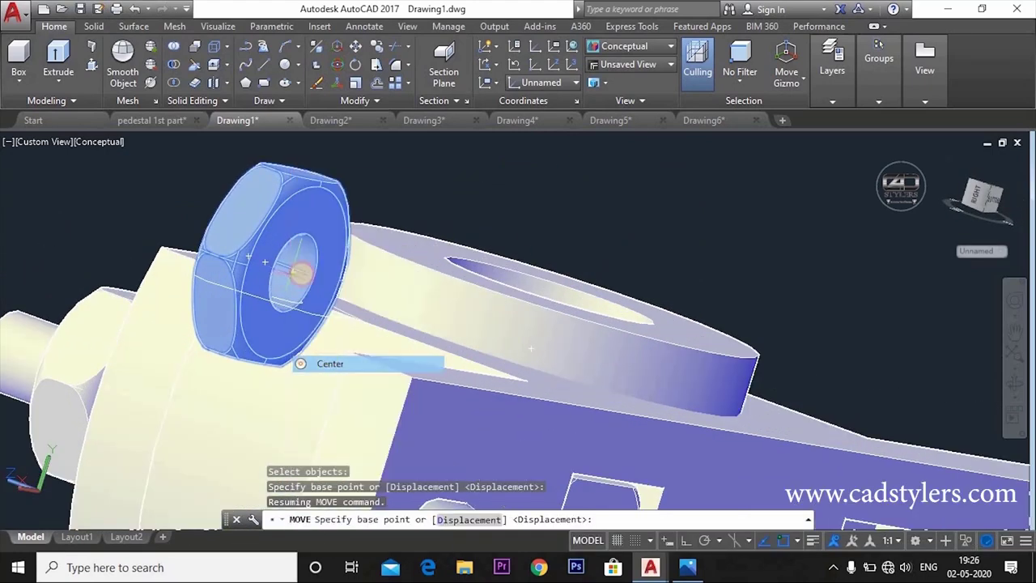
left_click(293, 272)
Drop the nut so its centre snaps onto the centre of the bolt end
scroll(293, 272, "down", 5)
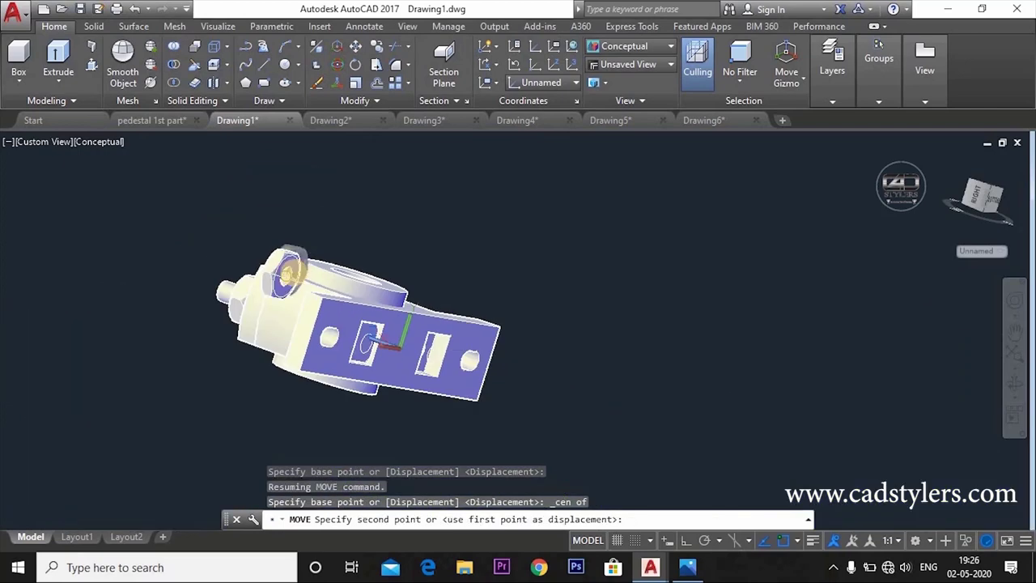
middle_click_drag(296, 267, 452, 291, "shift")
scroll(185, 412, "up", 3)
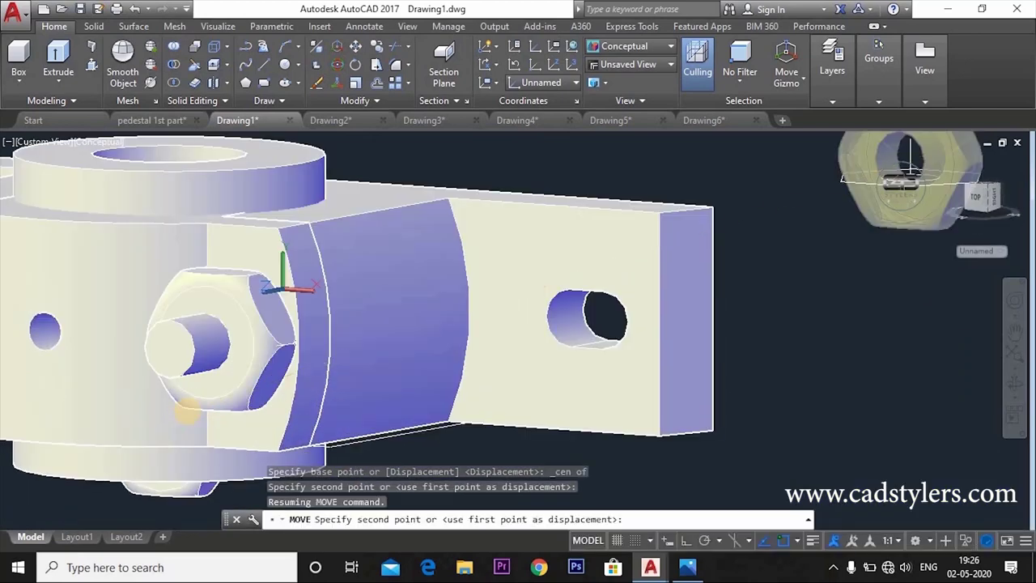
scroll(254, 370, "up", 3)
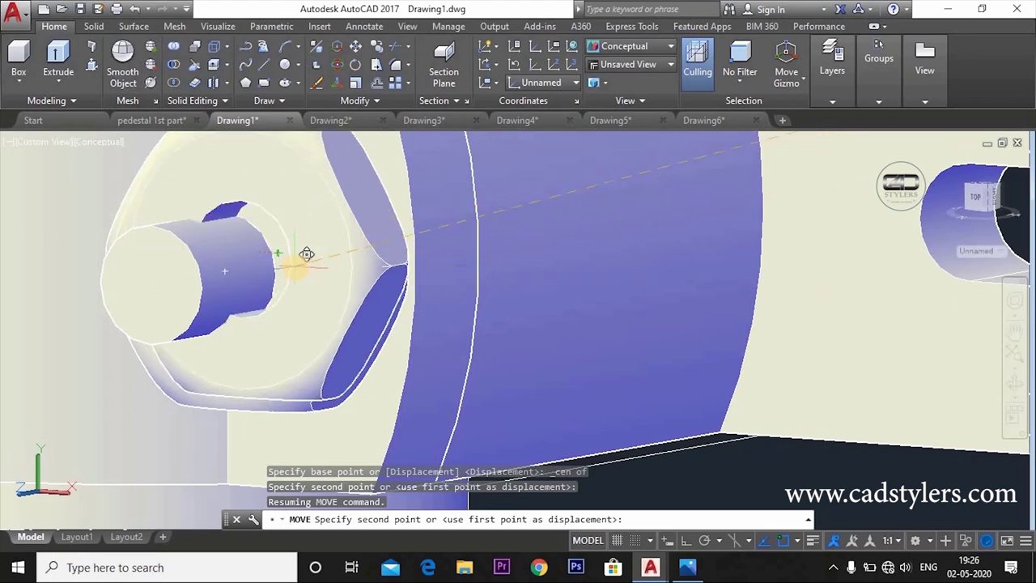
right_click(296, 267, "shift")
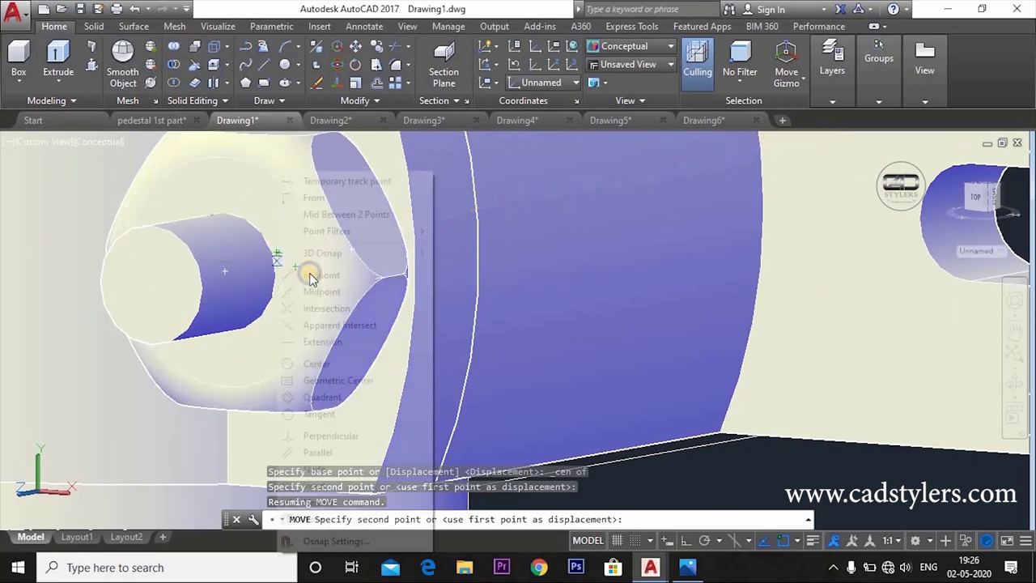
left_click(308, 362)
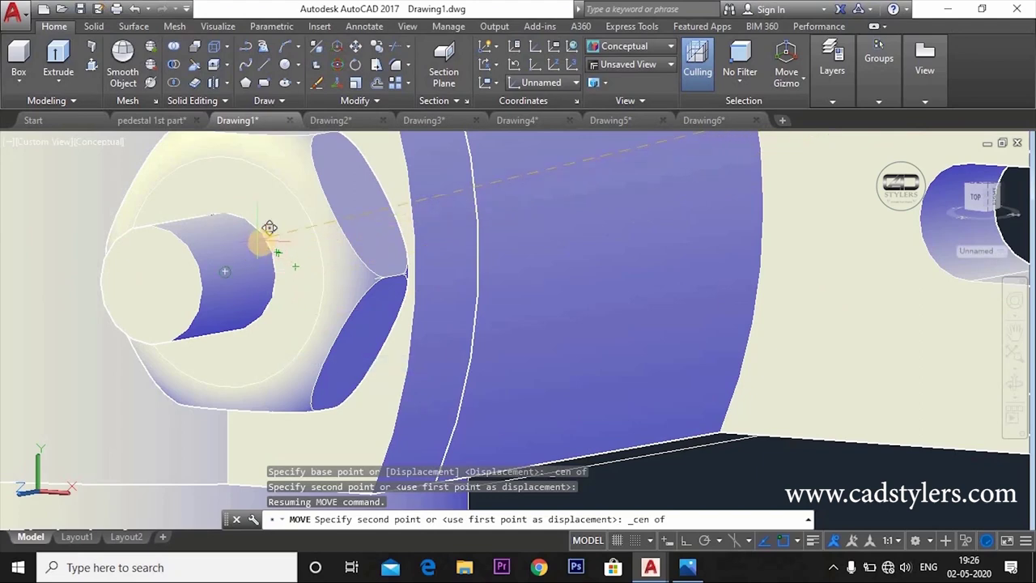
left_click(234, 262)
scroll(225, 274, "down", 5)
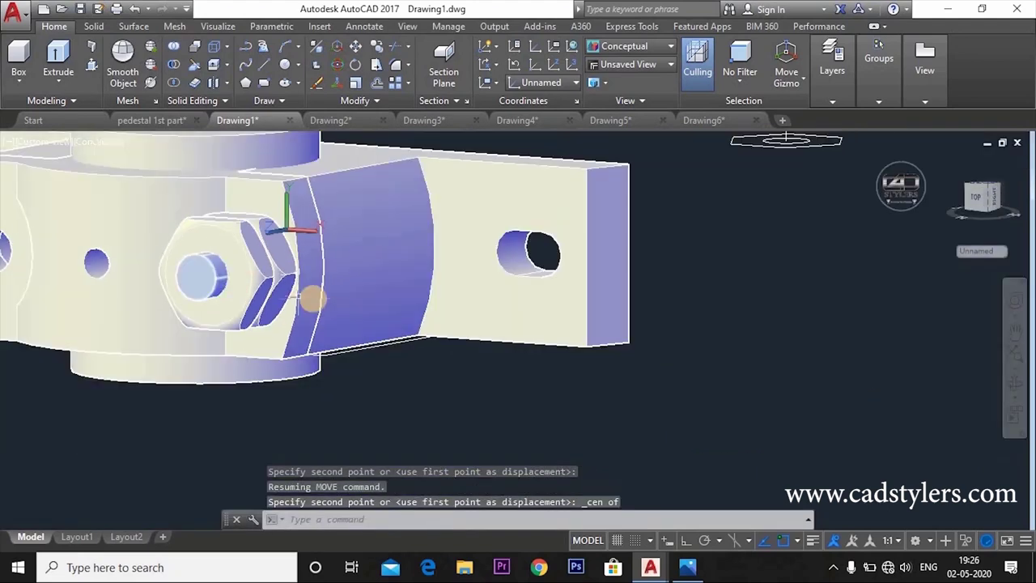
scroll(309, 296, "down", 5)
middle_click_drag(323, 331, 346, 202, "shift")
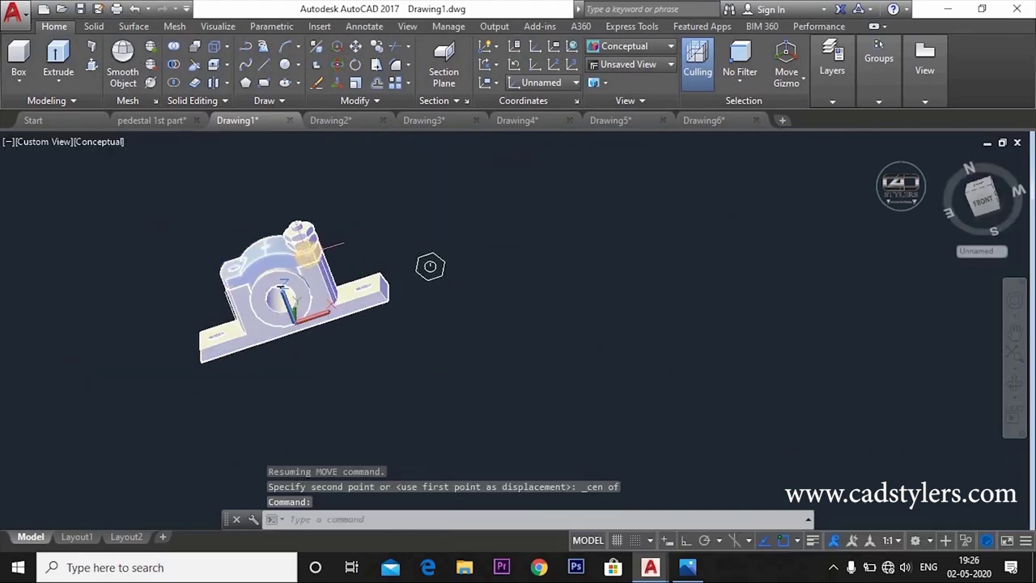
scroll(346, 210, "up", 2)
scroll(377, 287, "up", 2)
scroll(411, 279, "up", 2)
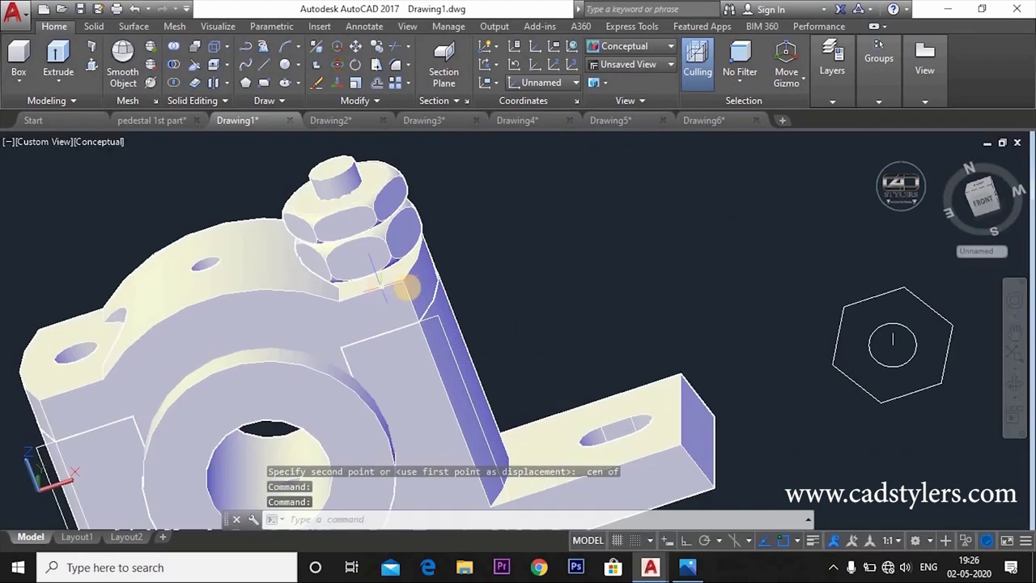
scroll(437, 285, "up", 1)
scroll(441, 287, "down", 3)
scroll(449, 295, "down", 1)
mouse_move(440, 333)
middle_mouse_down("shift")
mouse_move(521, 379)
mouse_move(539, 348)
middle_mouse_up("shift")
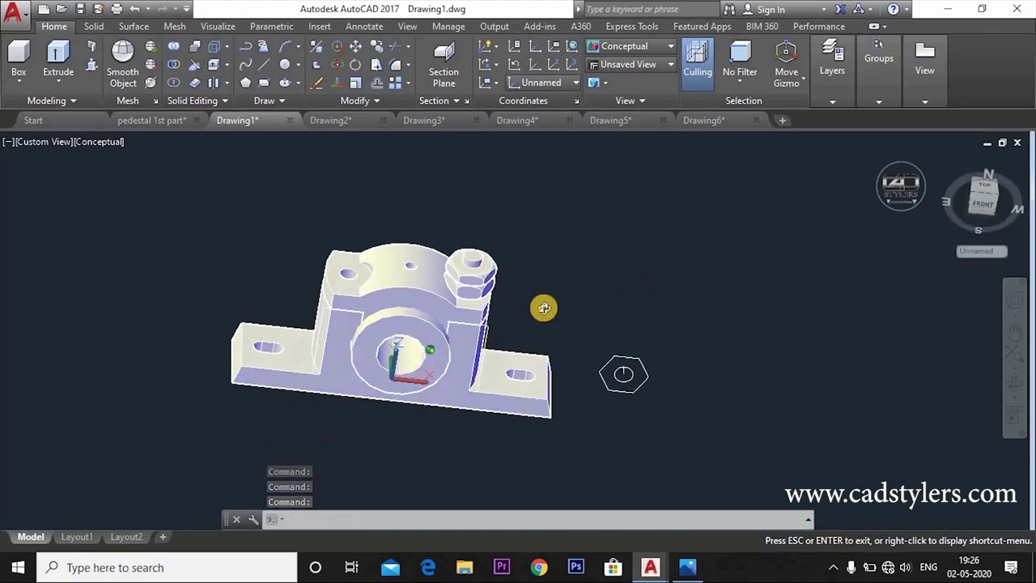
middle_click_drag(538, 347, 536, 319, "shift")
Erase the stray flat hexagon outline lying beside the pedestal
left_click(629, 364)
left_click(566, 397)
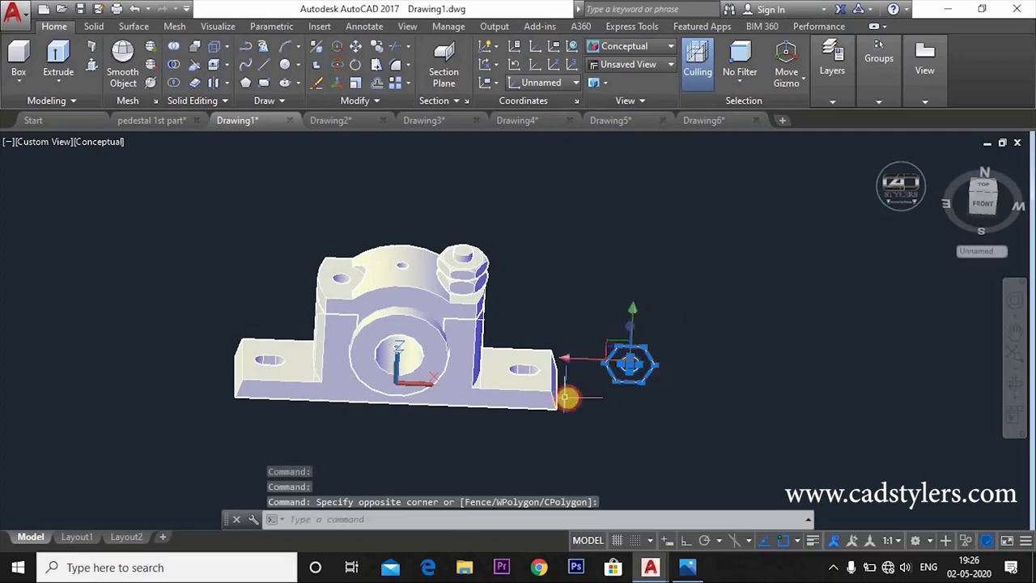
key("Delete")
mouse_move(558, 386)
middle_mouse_down("shift")
mouse_move(529, 393)
mouse_move(569, 353)
mouse_move(555, 444)
mouse_move(596, 439)
mouse_move(558, 457)
middle_mouse_up("shift")
mouse_move(585, 421)
middle_mouse_down("shift")
mouse_move(558, 418)
mouse_move(567, 396)
middle_mouse_up("shift")
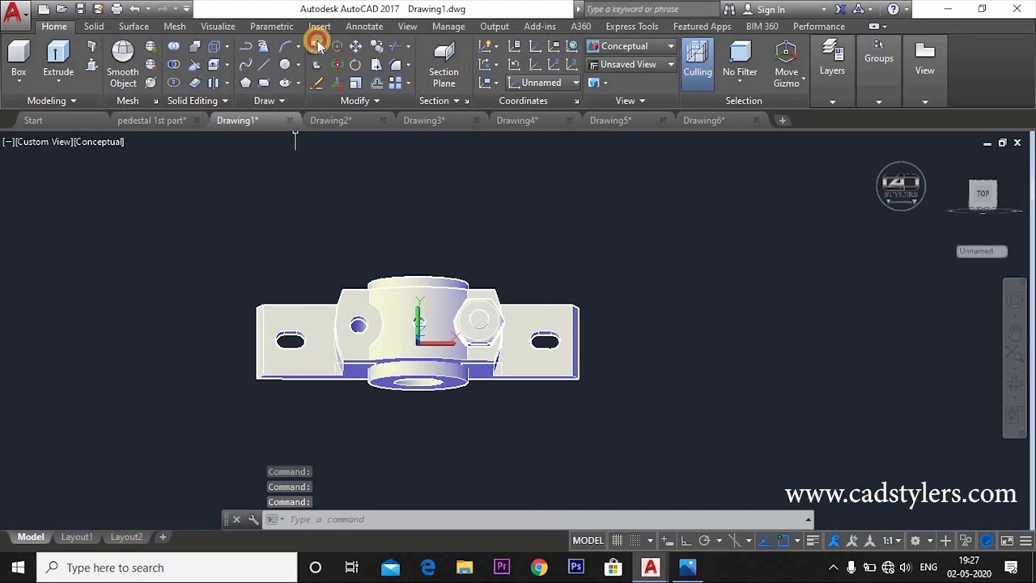
Select the bolt and hex nut parts for a 3D mirror
scroll(490, 347, "up", 3)
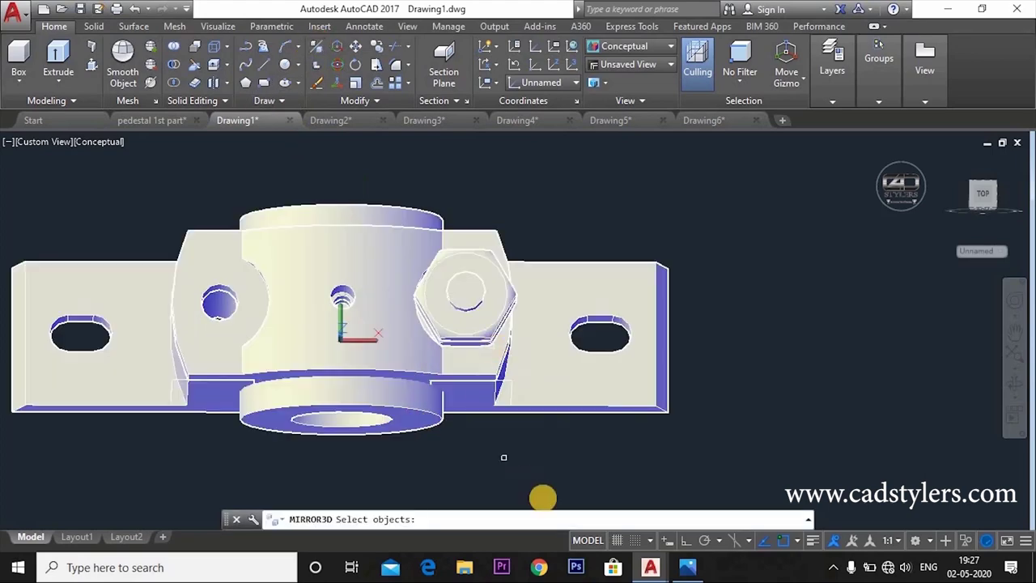
middle_click_drag(532, 444, 526, 287, "shift")
left_click(485, 274)
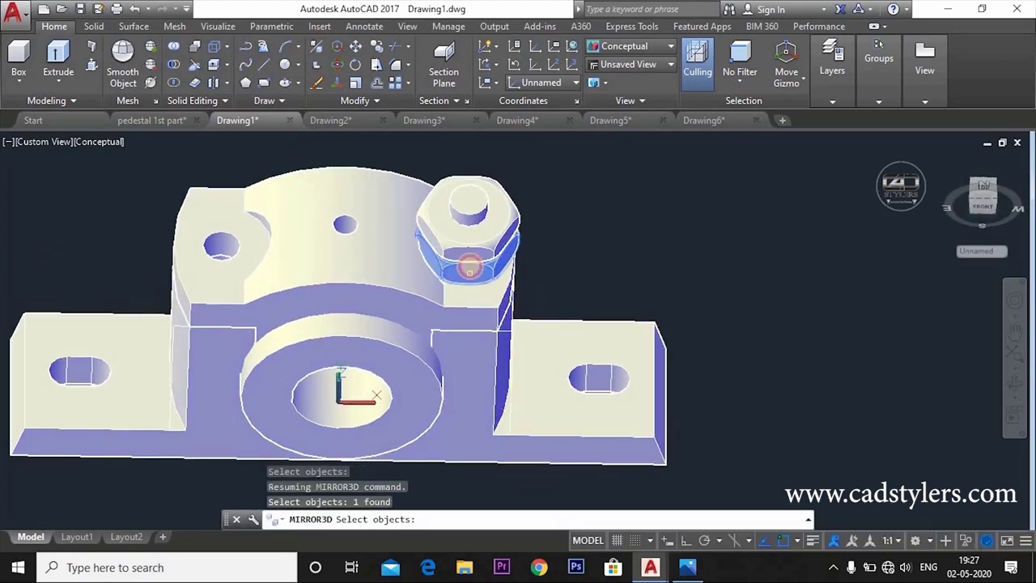
left_click(464, 260)
left_click(558, 443)
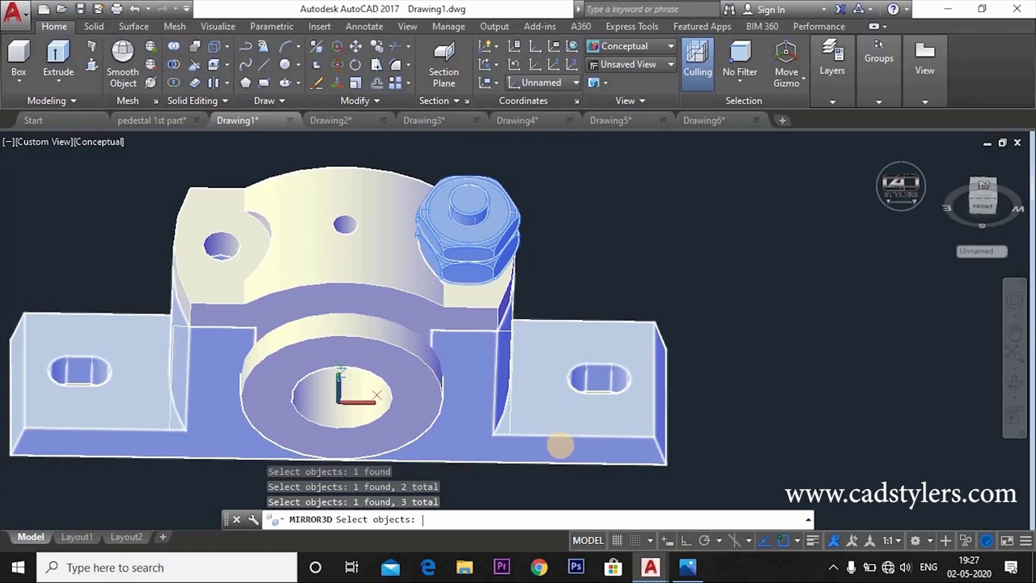
key("Return")
middle_click_drag(358, 419, 386, 385)
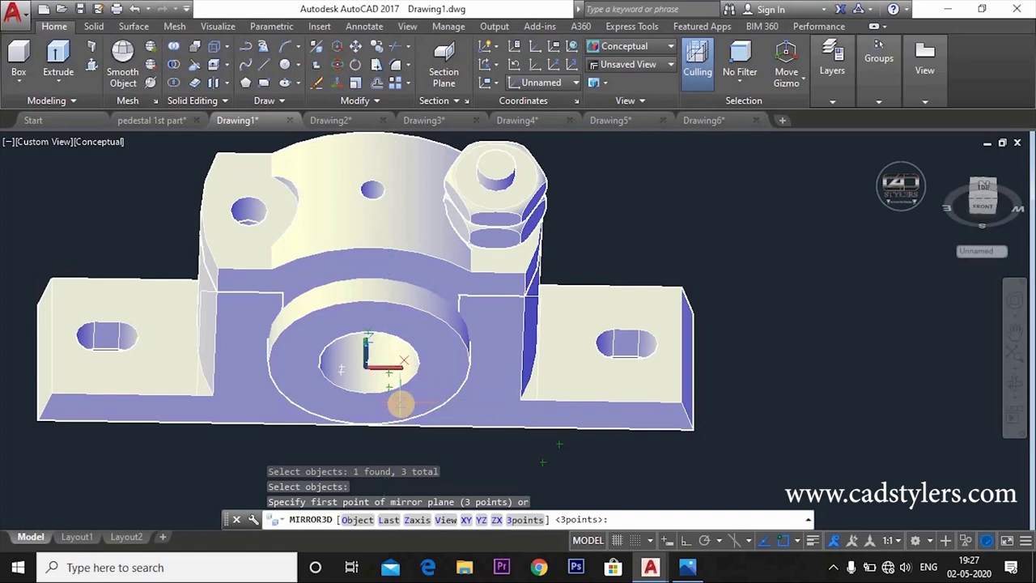
middle_click_drag(401, 403, 367, 389, "shift")
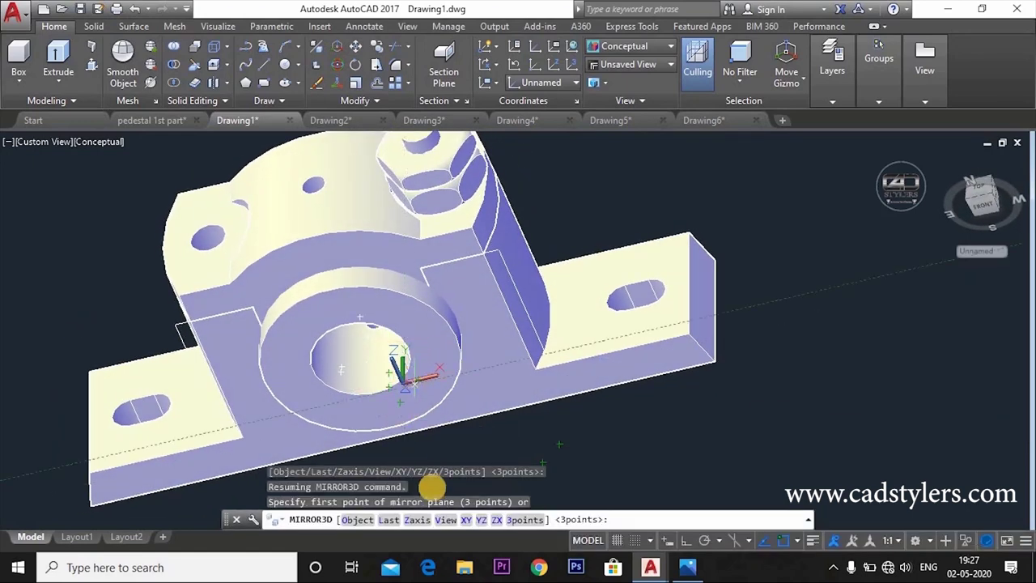
Mirror them across the YZ plane through 0,0,0, keeping the originals
left_click(481, 519)
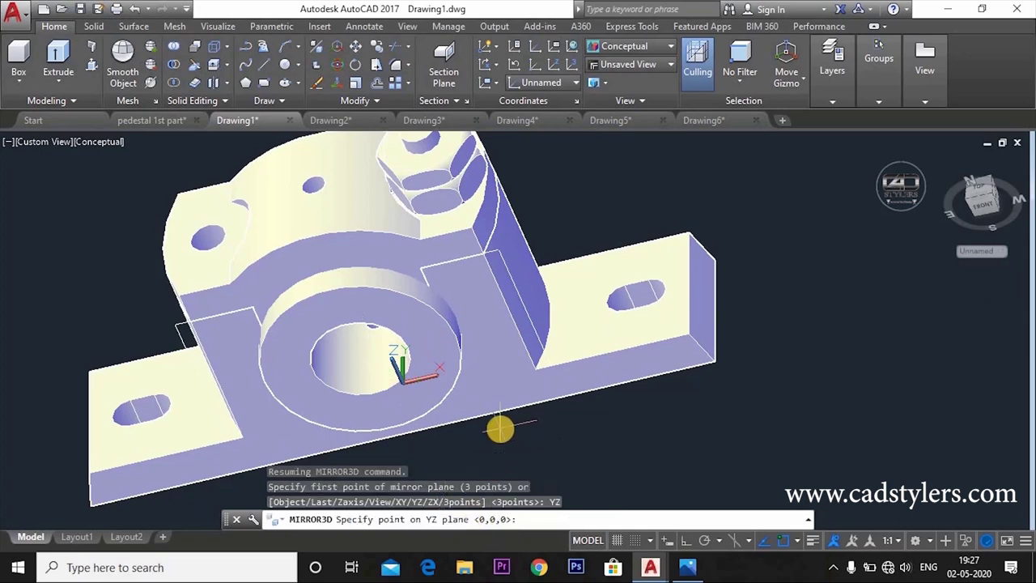
left_click(499, 427)
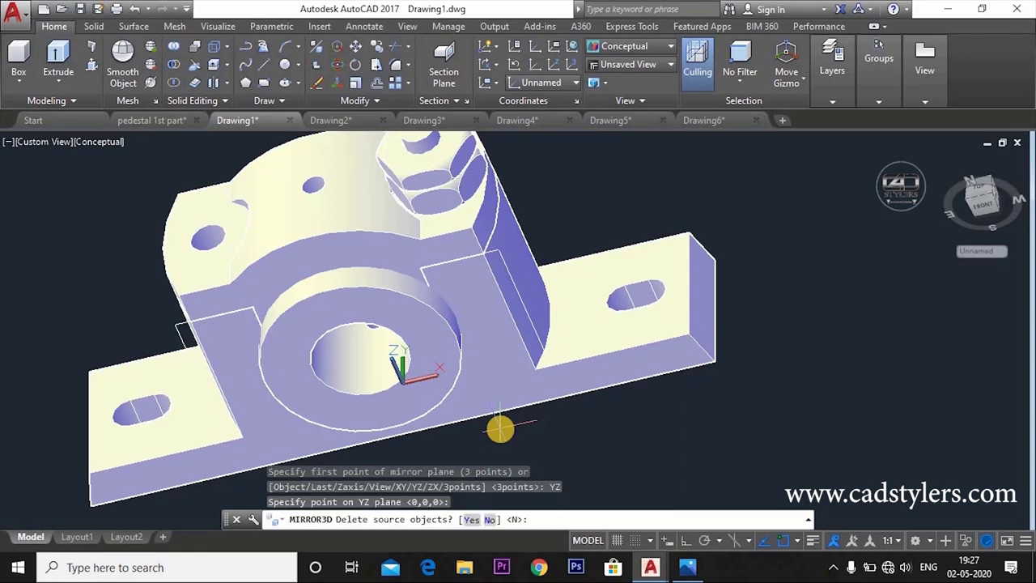
key("Return")
scroll(223, 344, "down", 4)
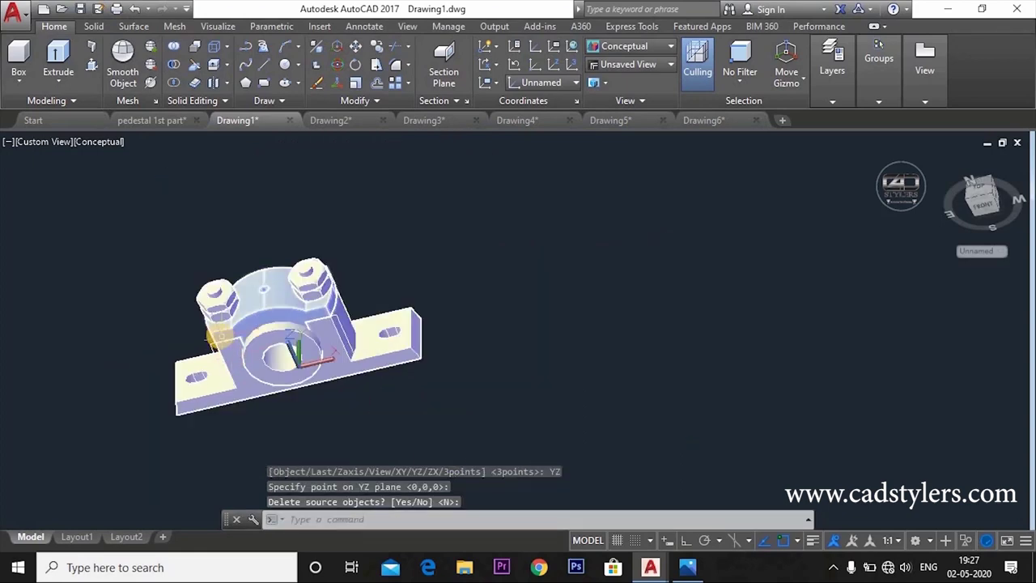
scroll(220, 338, "up", 4)
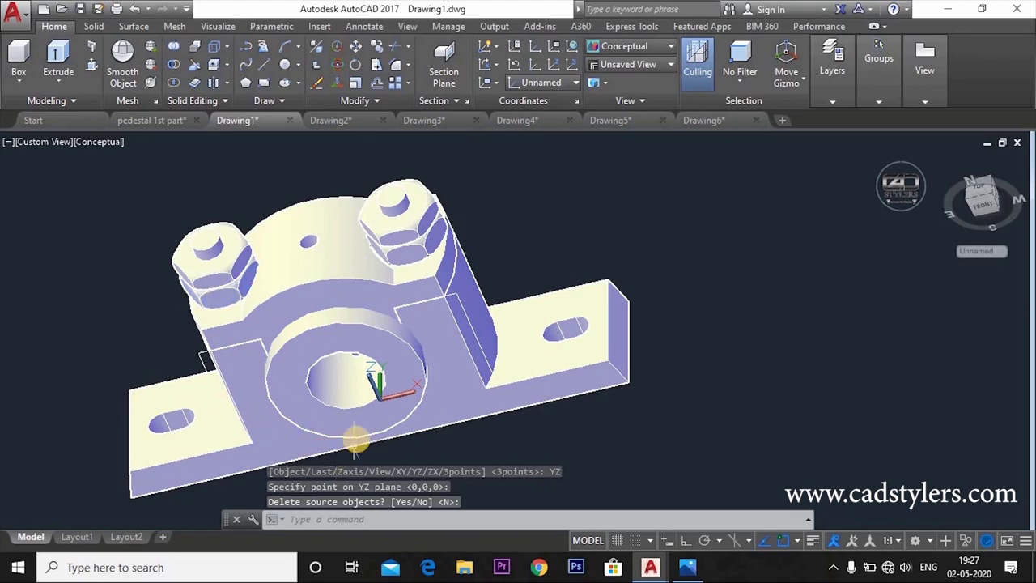
middle_click_drag(355, 441, 570, 365, "shift")
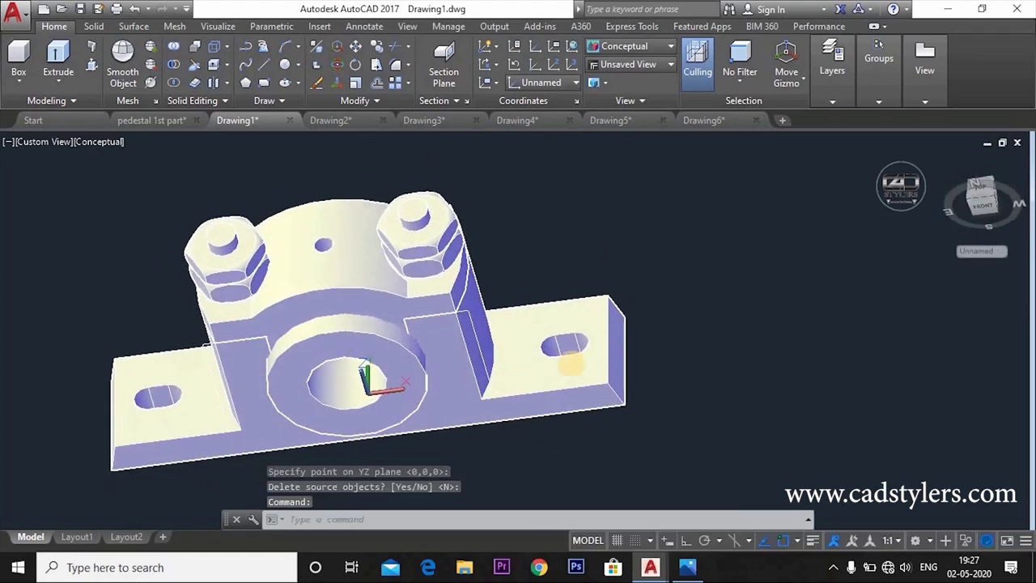
mouse_move(677, 386)
middle_mouse_down("shift")
mouse_move(674, 366)
mouse_move(553, 569)
middle_mouse_up("shift")
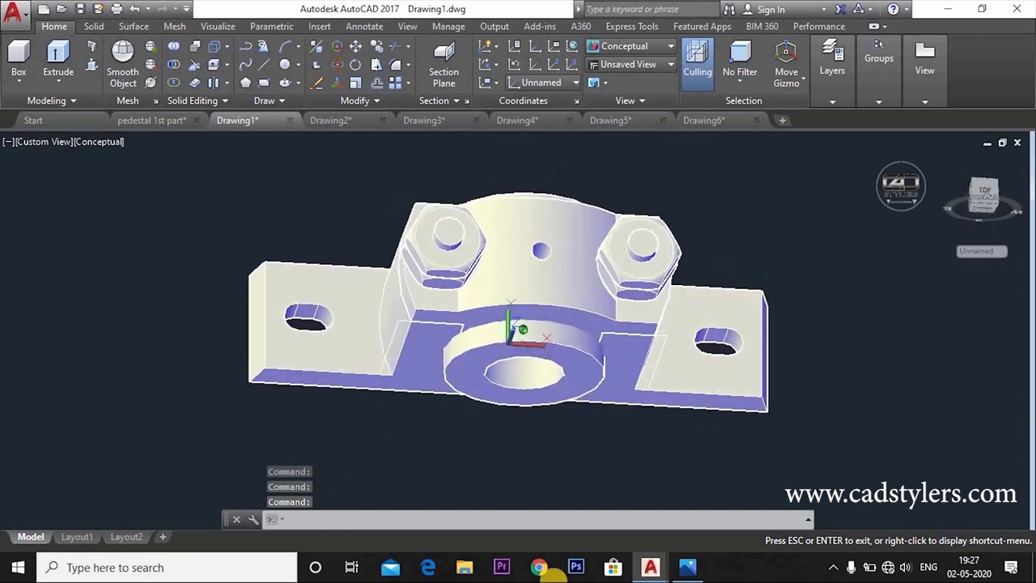
left_click(218, 26)
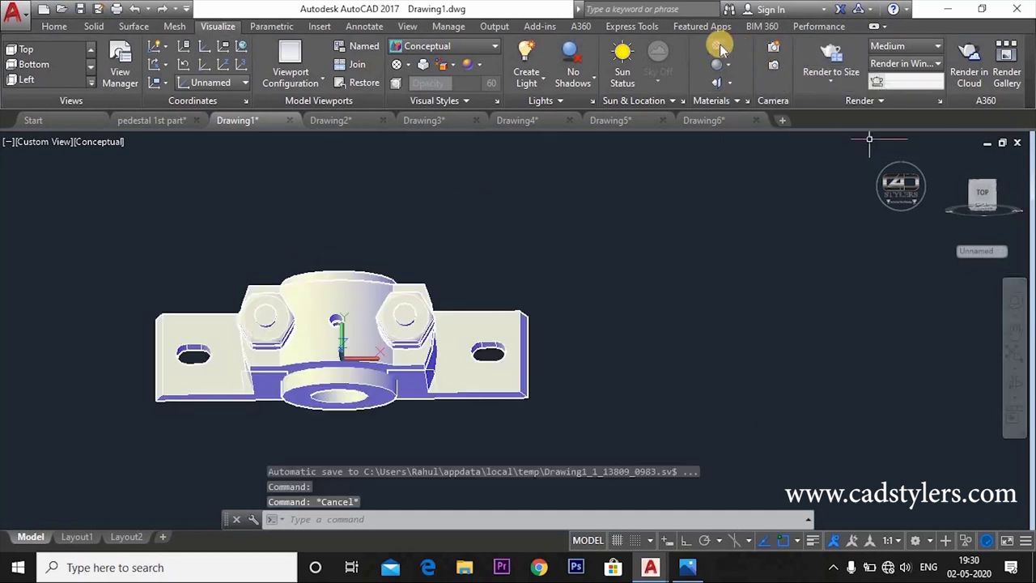
Open the Materials Browser from the Visualize tab's Materials panel
left_click(719, 44)
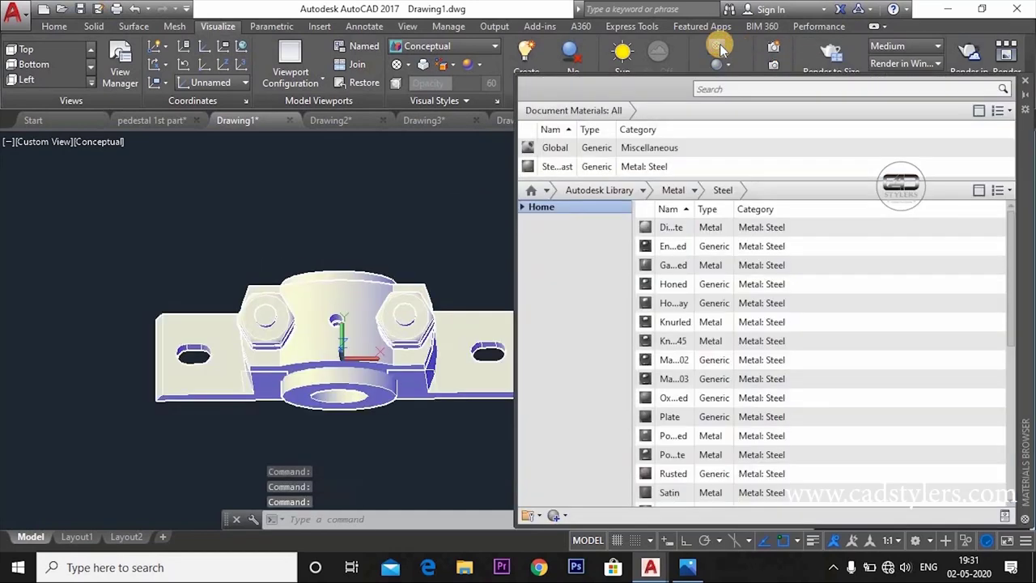
Filter the Autodesk Library down to the Metal › Steel materials
left_click(645, 190)
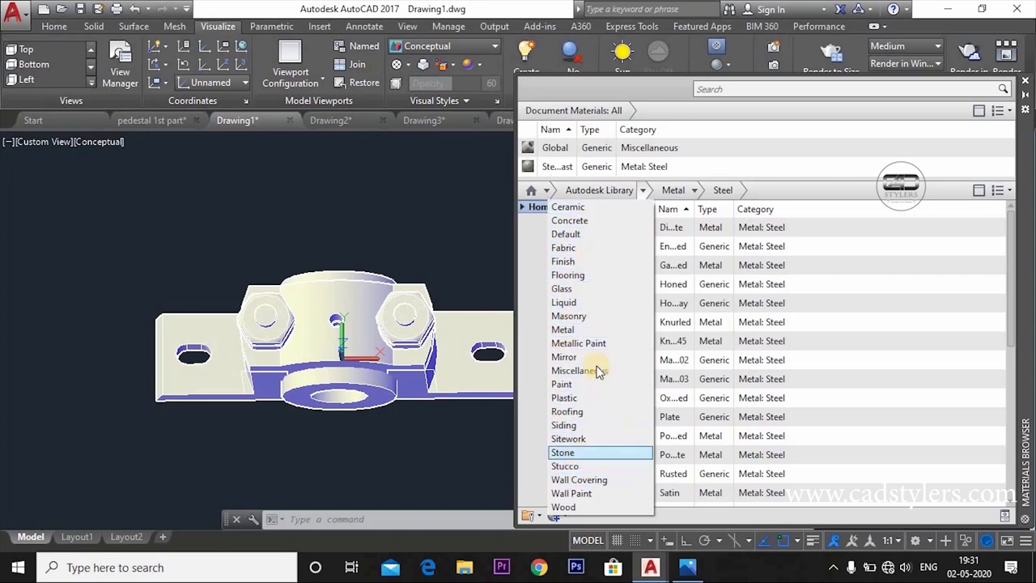
left_click(565, 330)
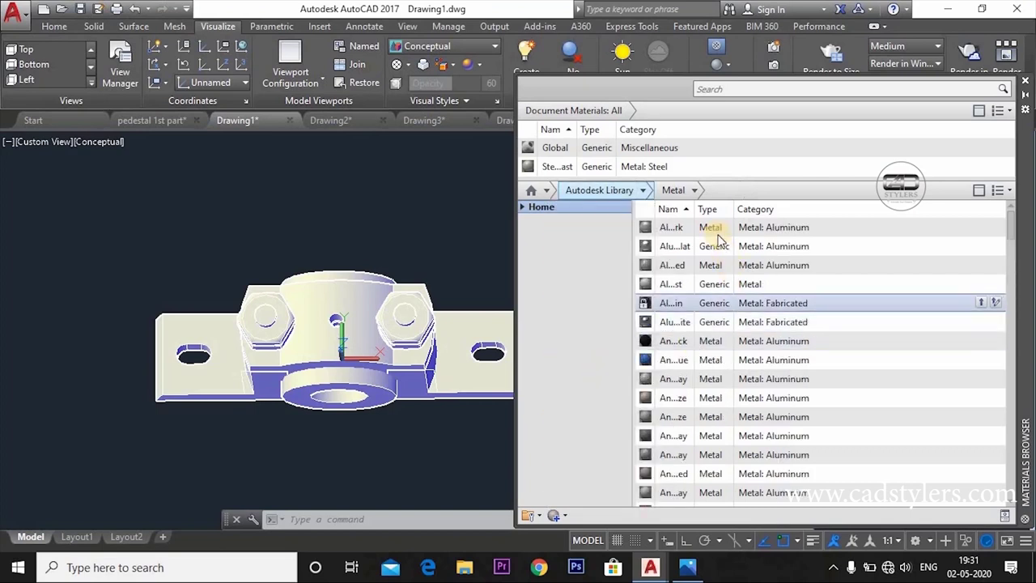
left_click(696, 191)
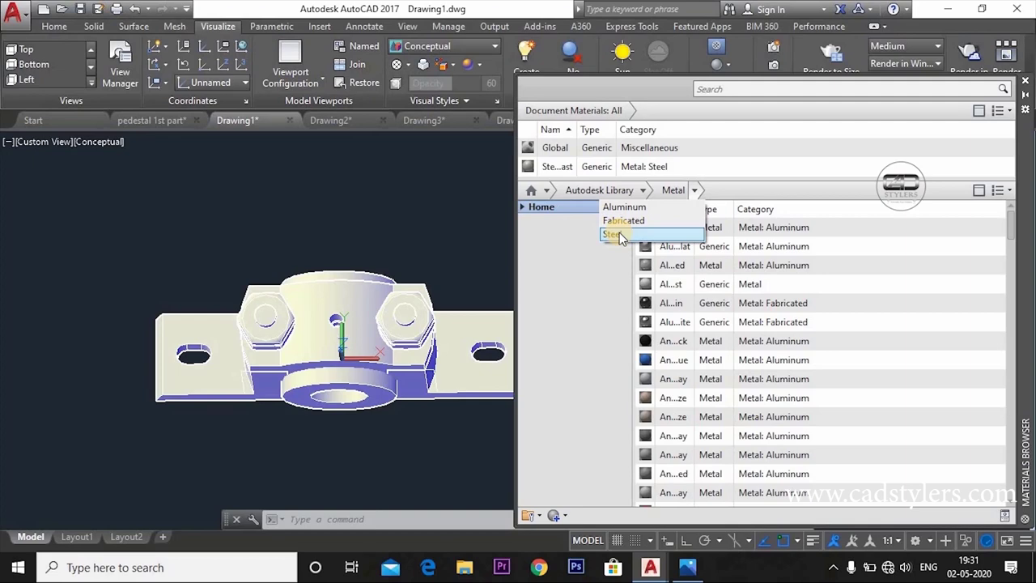
left_click(619, 234)
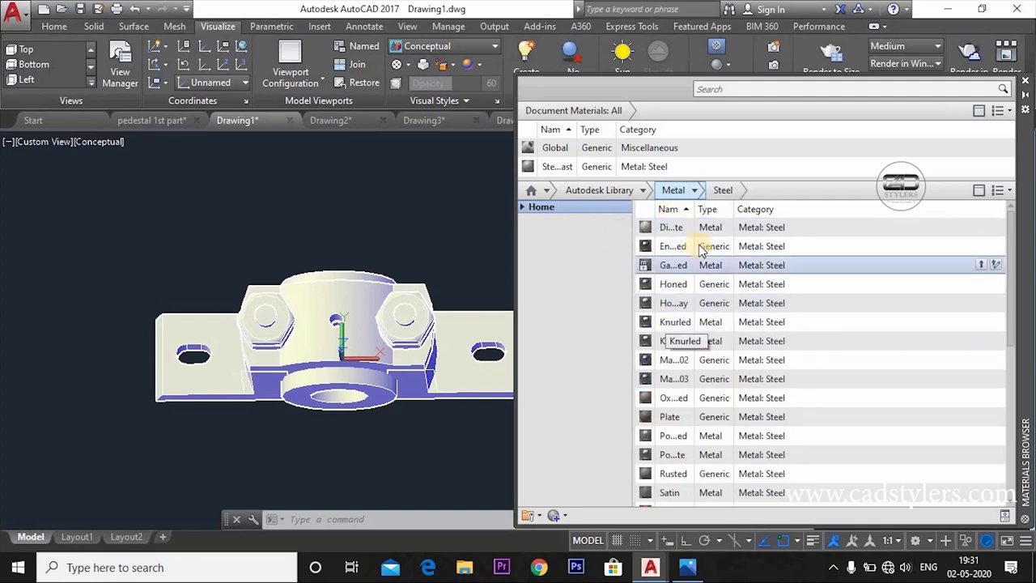
scroll(670, 335, "down", 1)
scroll(680, 364, "down", 5)
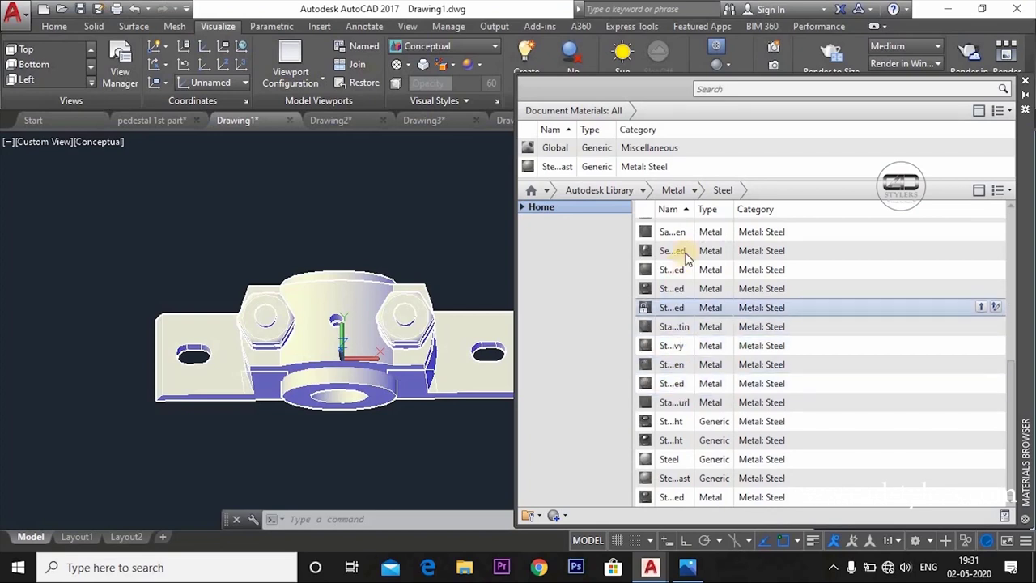
scroll(671, 235, "up", 1)
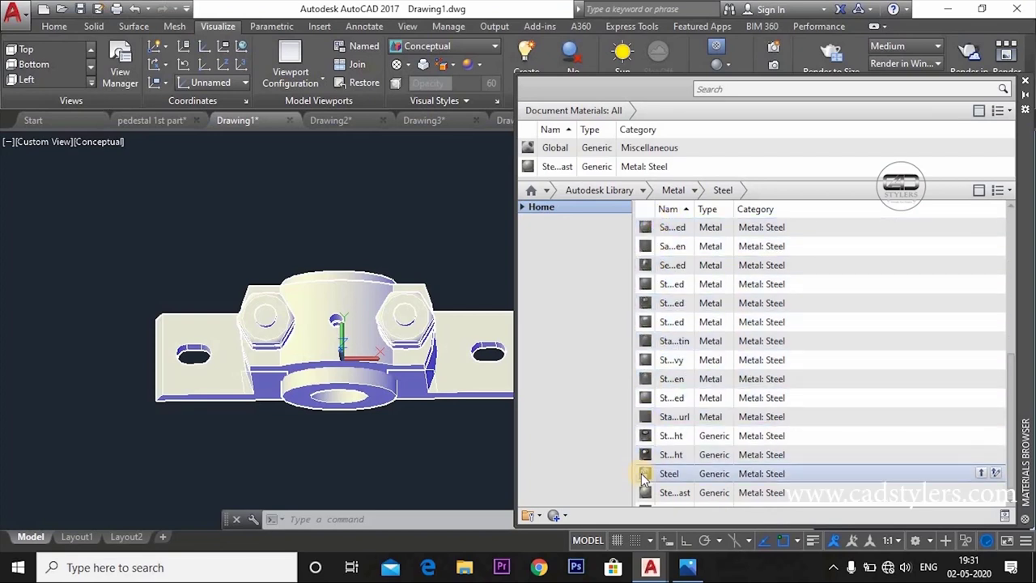
scroll(641, 473, "down", 1)
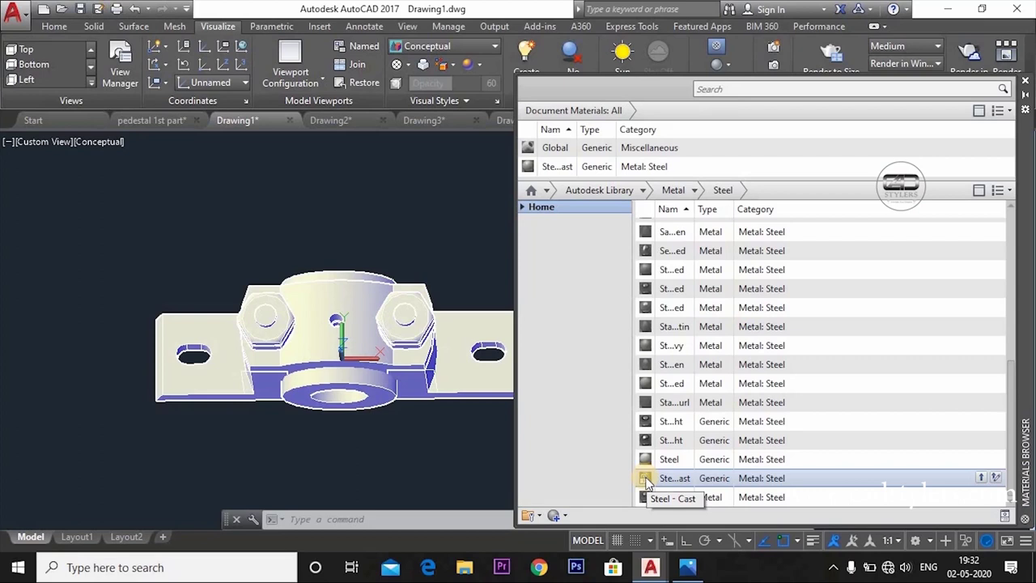
Drag Steel - Cast onto the pedestal assembly and reframe the view
left_click(652, 479)
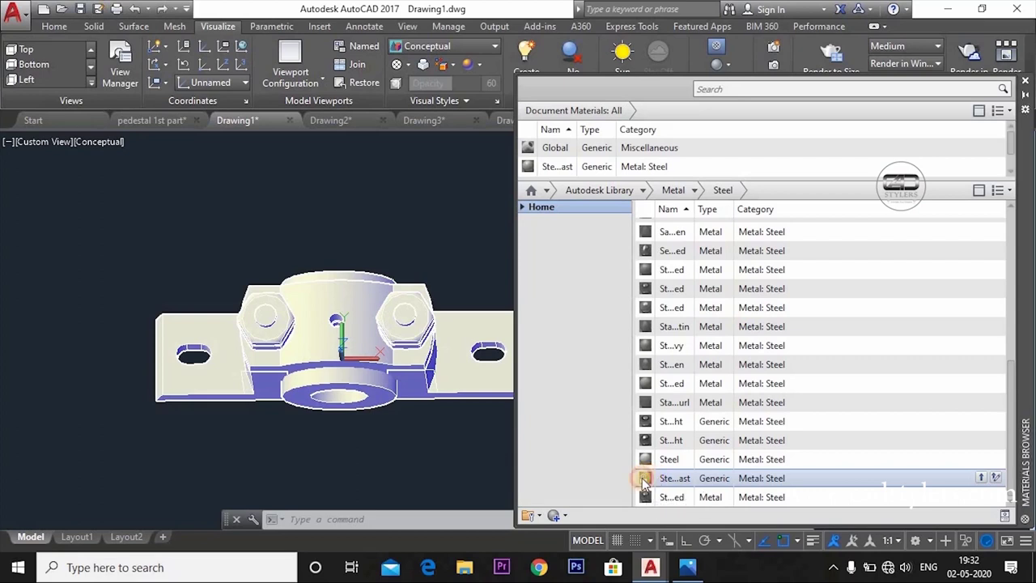
left_click_drag(643, 480, 412, 340)
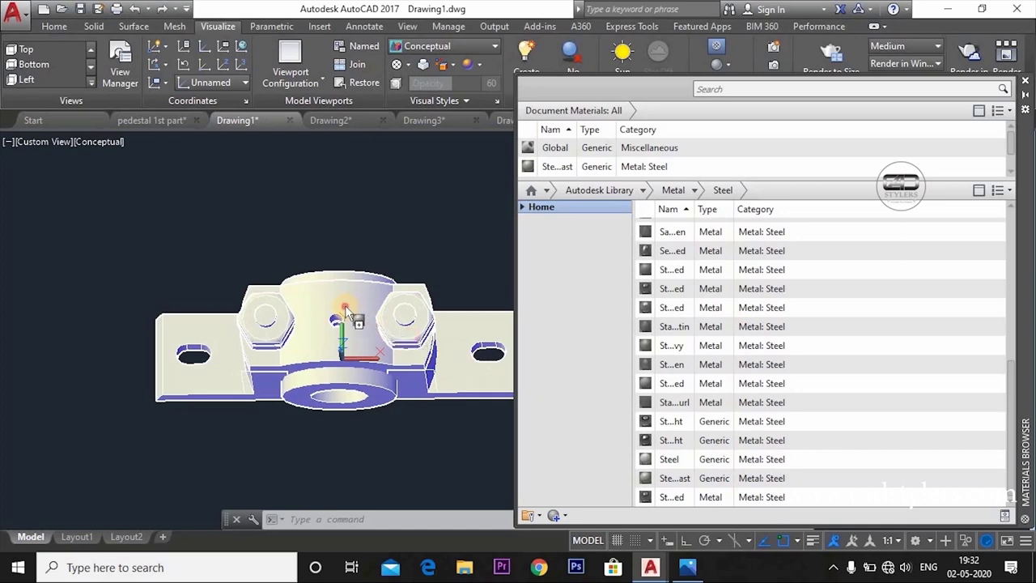
scroll(356, 415, "down", 5)
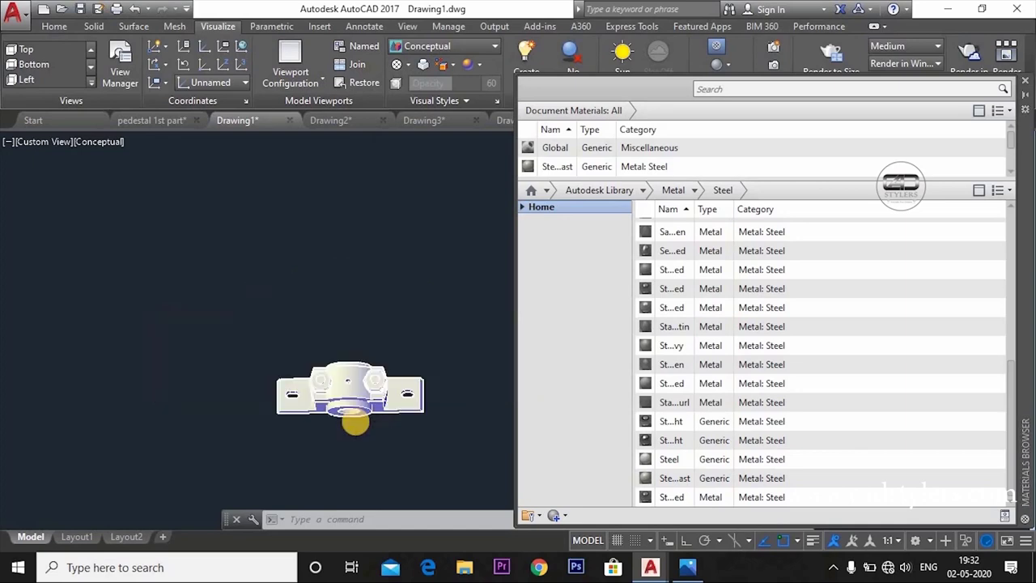
scroll(362, 403, "up", 8)
scroll(399, 490, "down", 5)
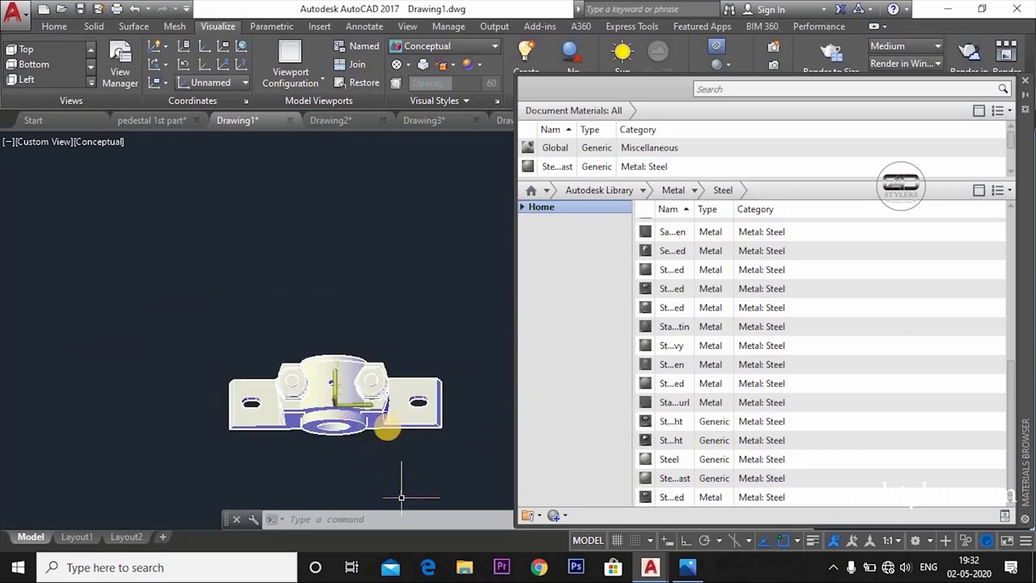
middle_click_drag(400, 490, 378, 402)
scroll(377, 401, "up", 4)
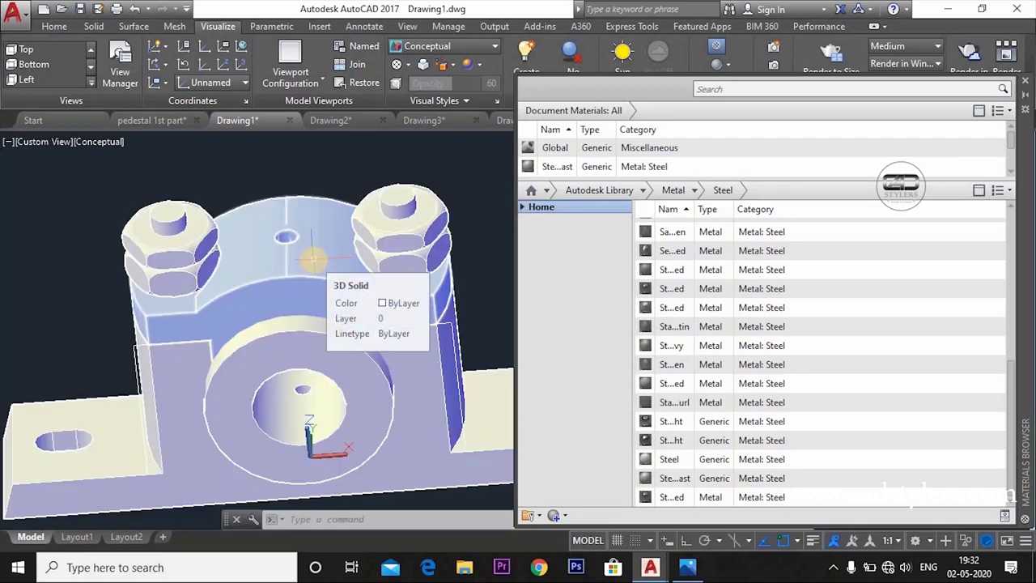
scroll(339, 416, "down", 2)
mouse_move(346, 455)
middle_mouse_down("shift")
mouse_move(345, 494)
mouse_move(348, 413)
mouse_move(338, 481)
mouse_move(331, 429)
mouse_move(344, 382)
middle_mouse_up("shift")
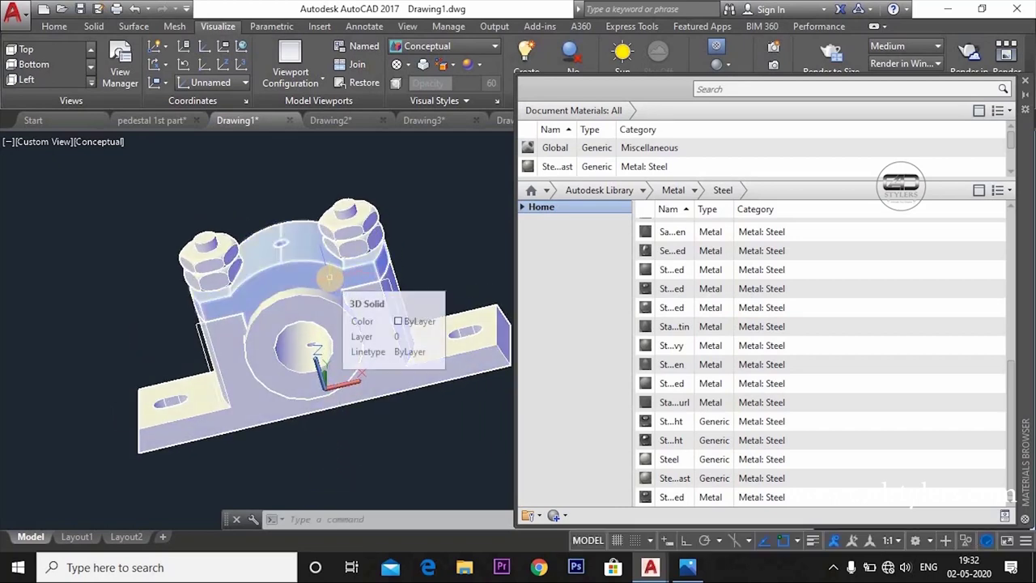
scroll(663, 234, "up", 1)
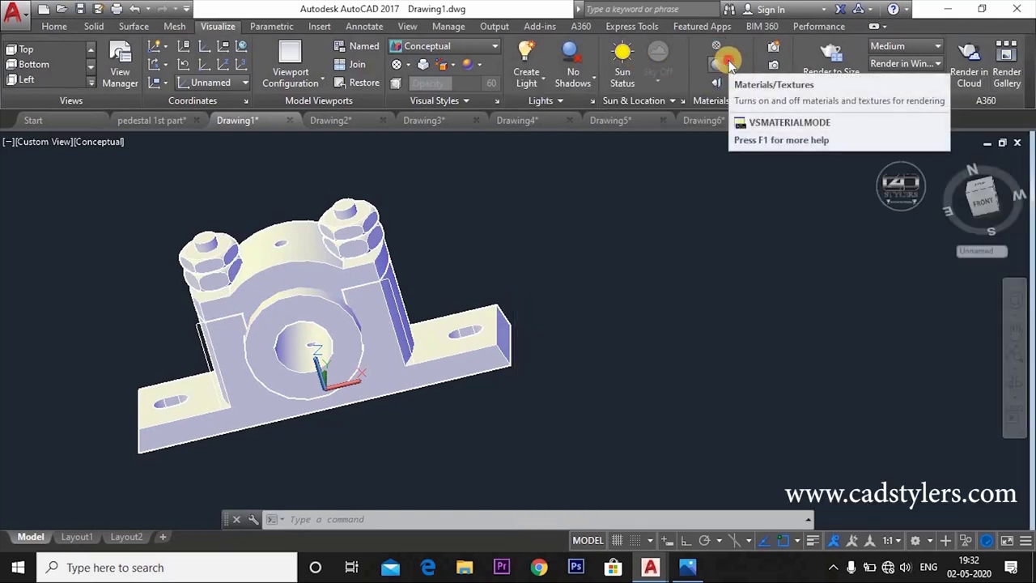
Switch the viewport's material display to Materials / Textures On
left_click(727, 63)
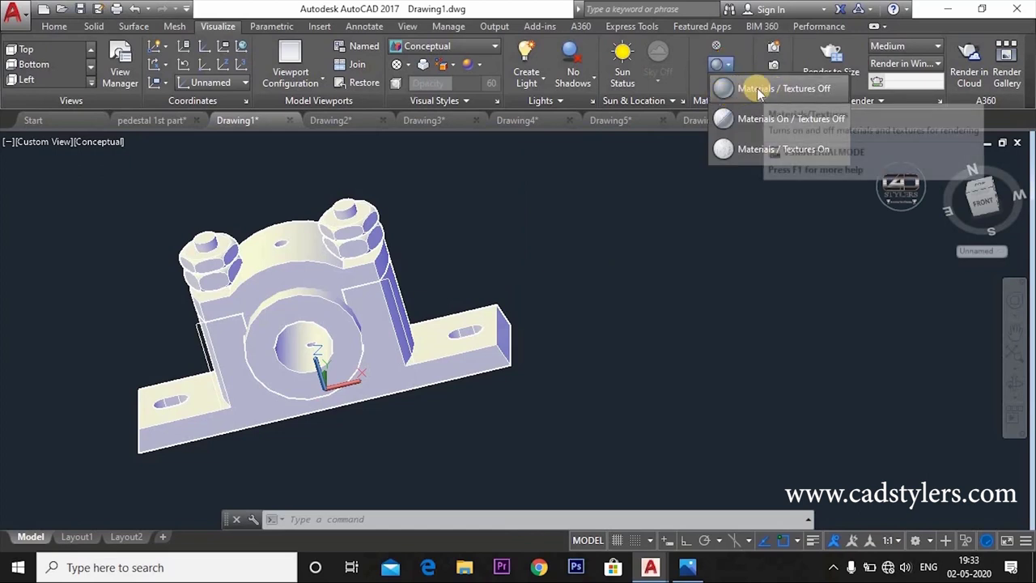
left_click(772, 150)
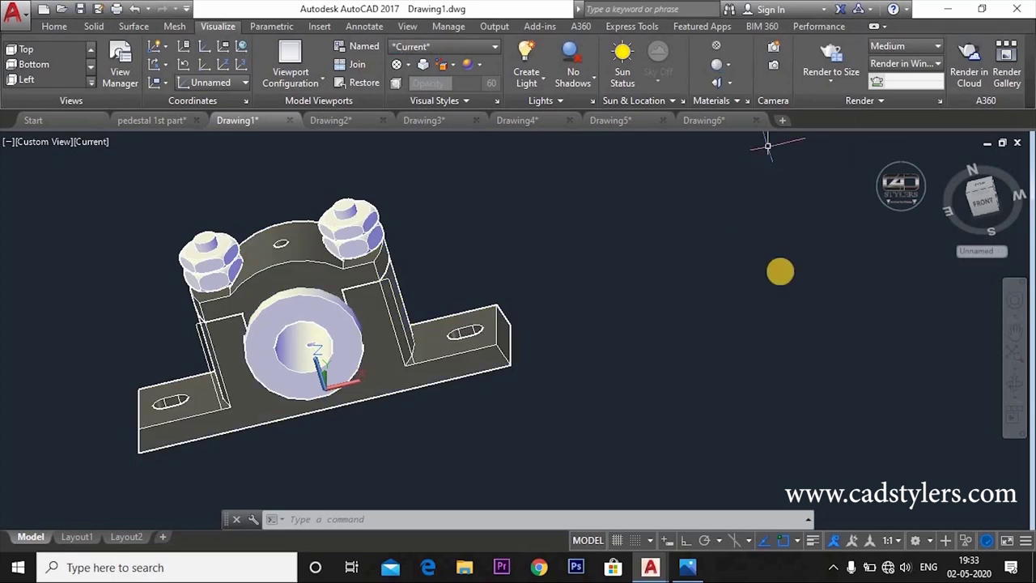
left_click_drag(529, 256, 534, 276)
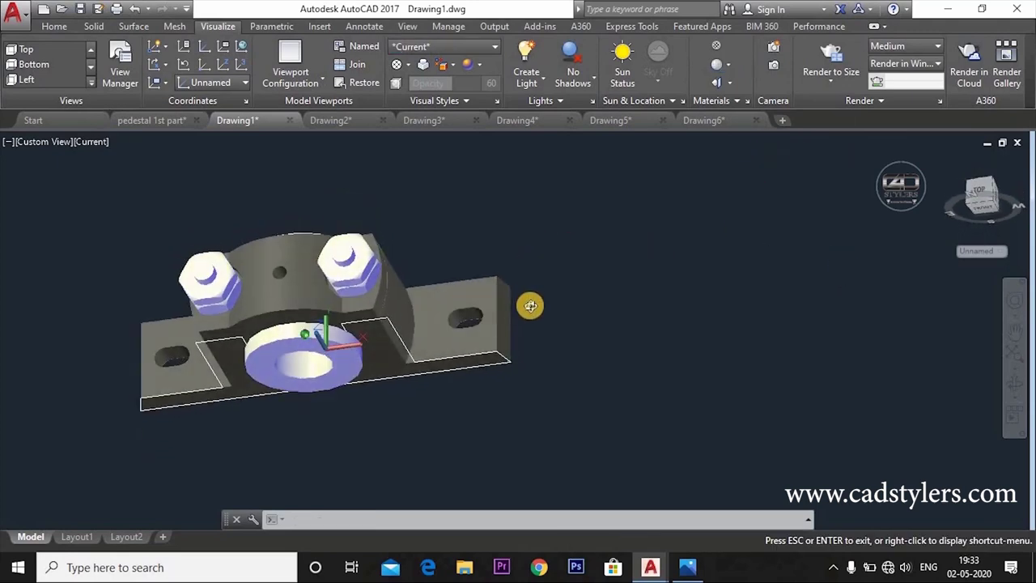
key("Escape")
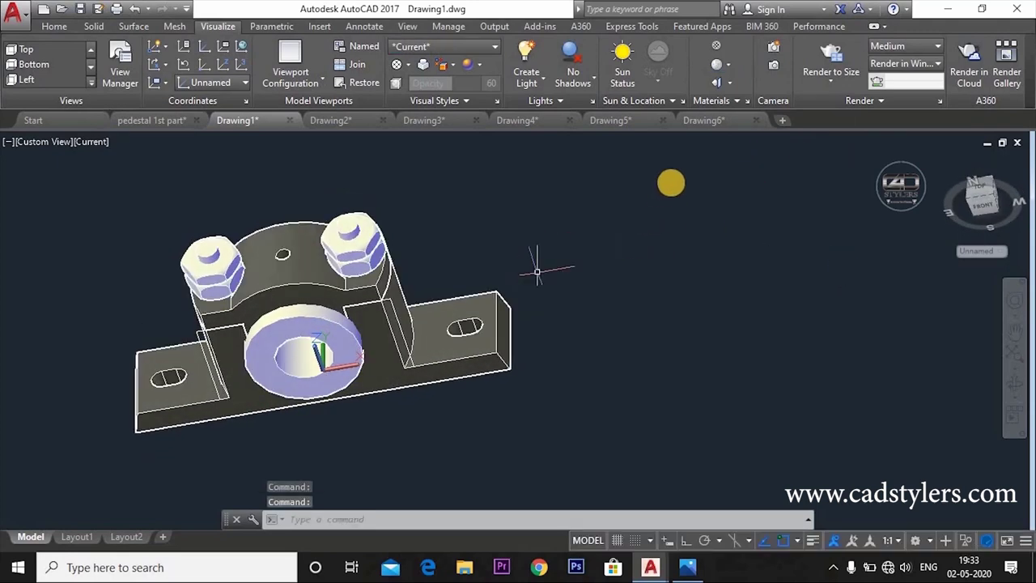
left_click(731, 71)
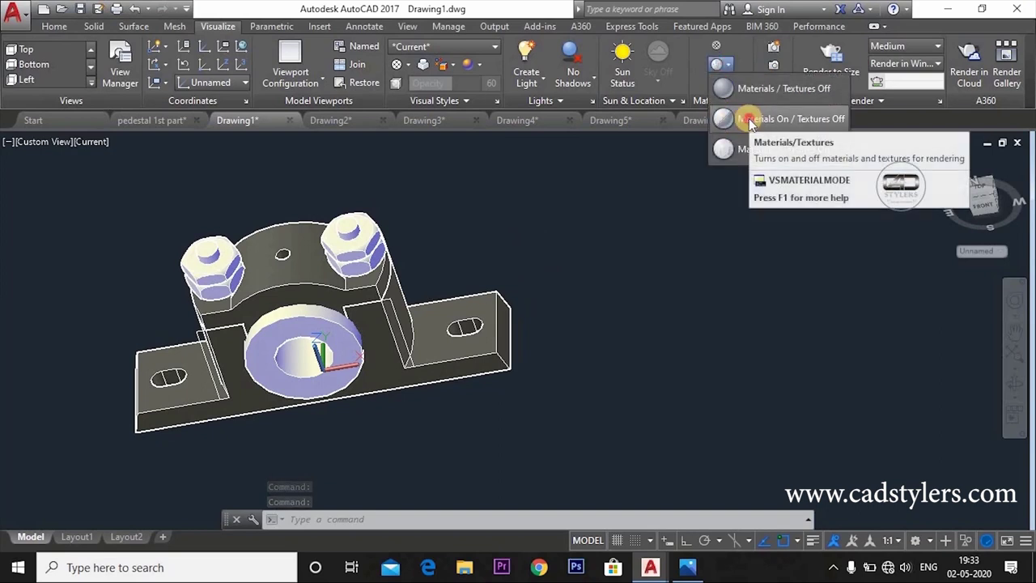
left_click(749, 118)
mouse_move(647, 300)
middle_mouse_down("shift")
mouse_move(653, 258)
mouse_move(652, 321)
mouse_move(642, 291)
middle_mouse_up("shift")
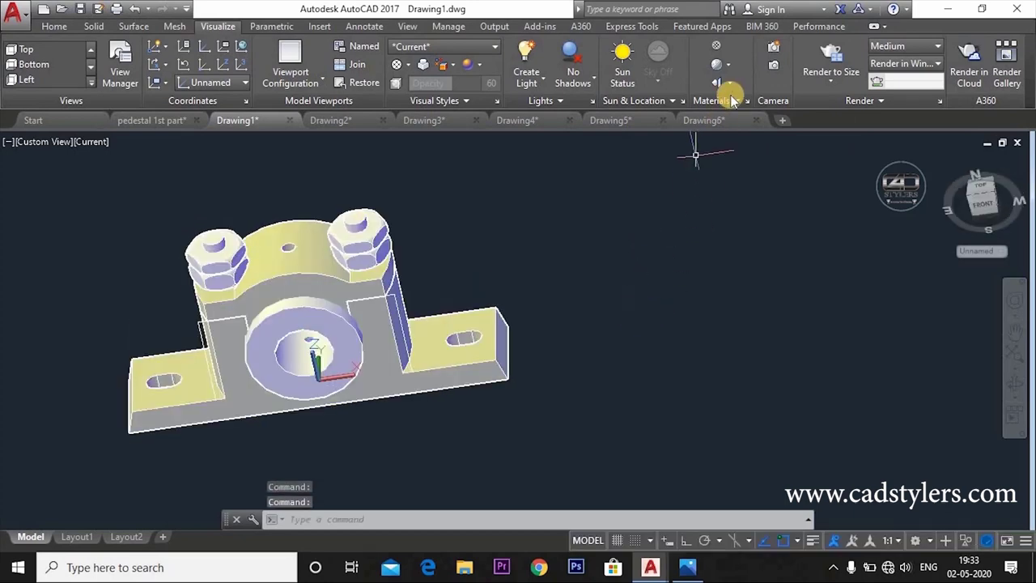
left_click(725, 68)
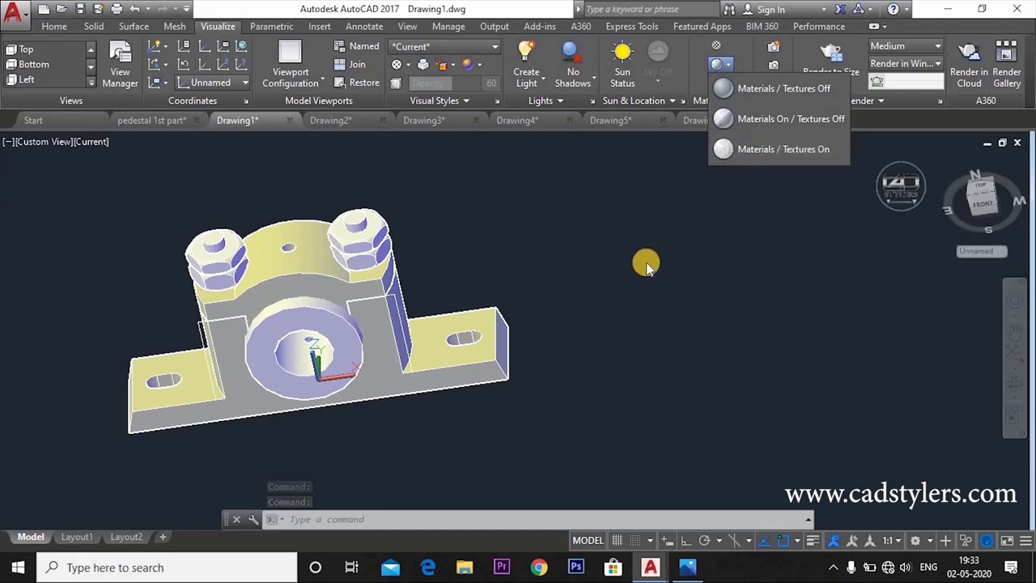
left_click(635, 283)
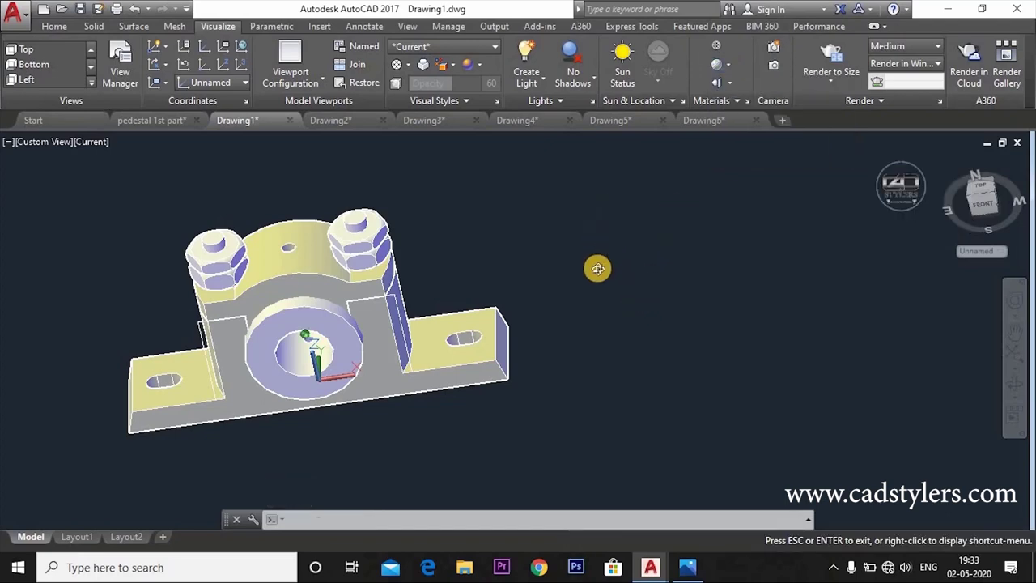
Drag Steel - Cast onto the base plate, bearing hub and other bearing parts
left_click(716, 46)
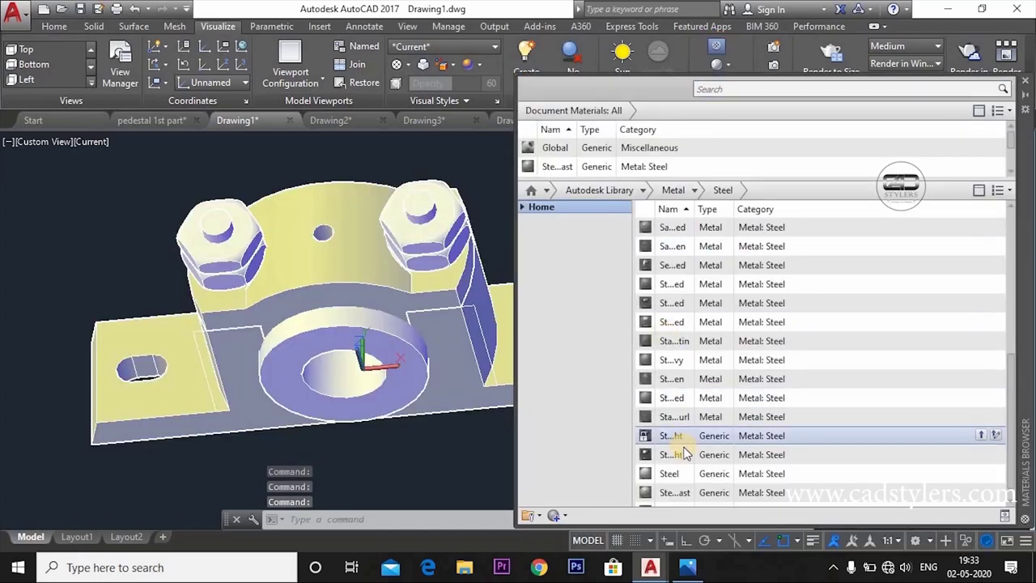
scroll(671, 466, "down", 1)
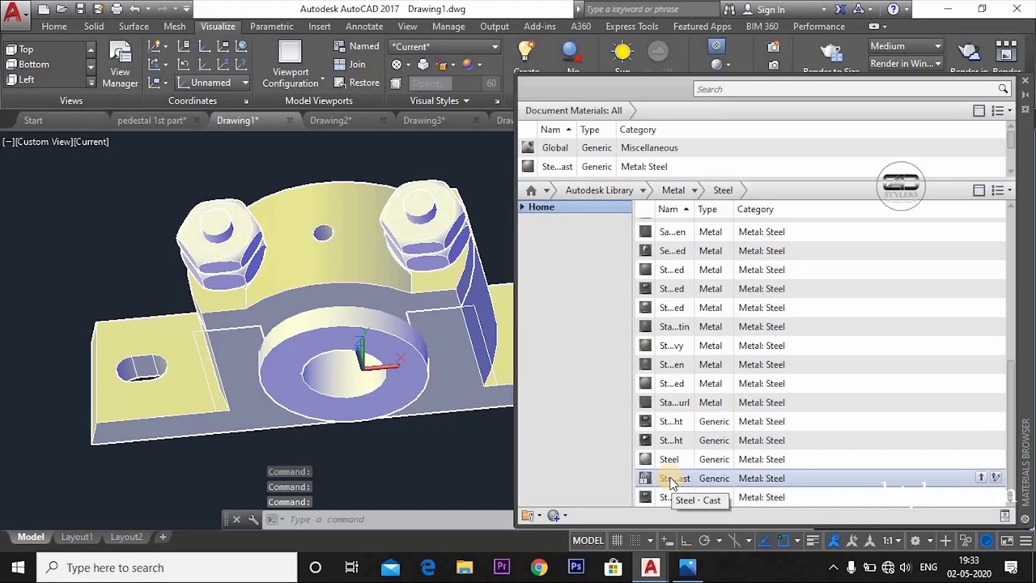
left_click_drag(671, 481, 598, 386)
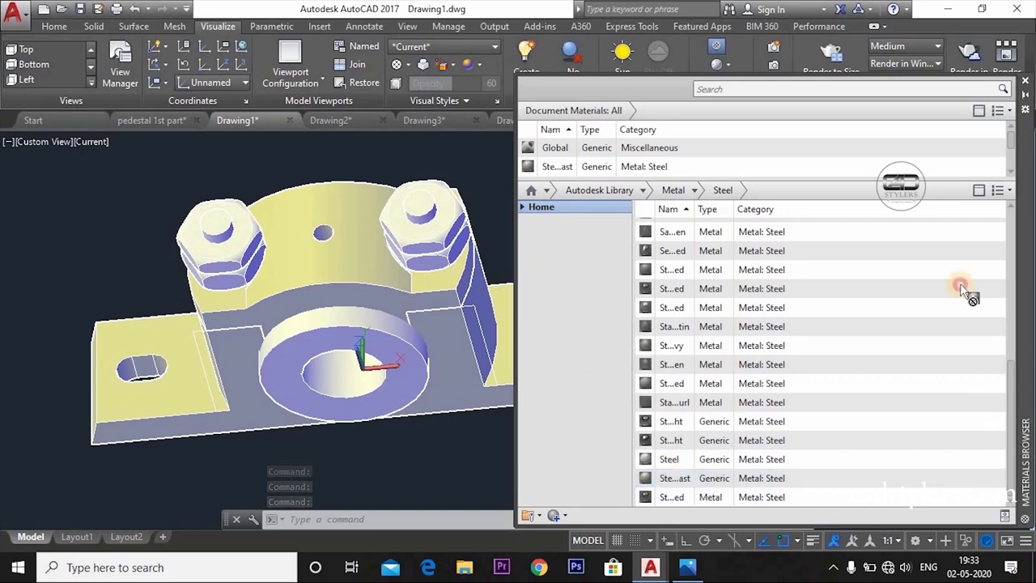
left_click_drag(962, 291, 474, 178)
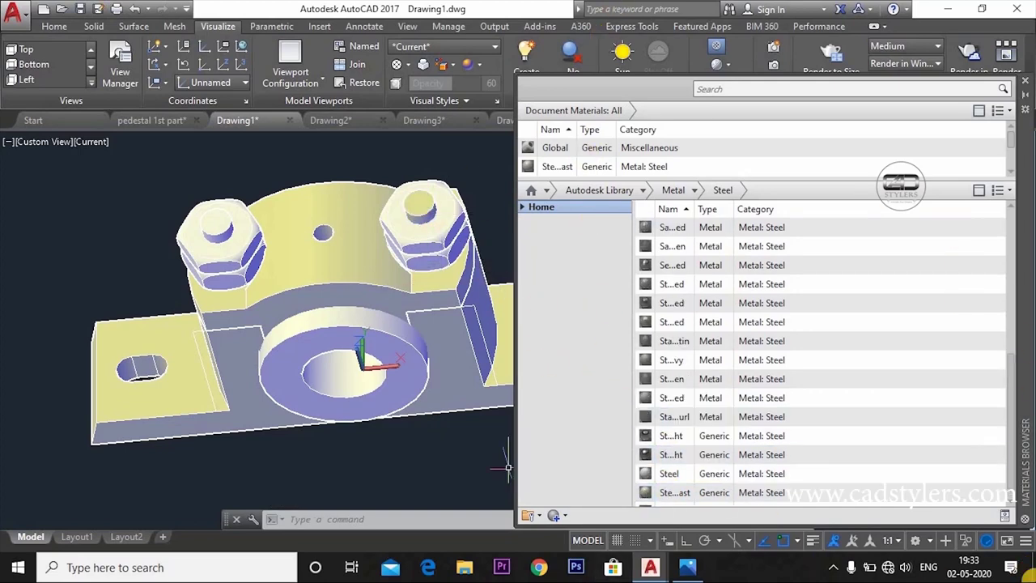
scroll(648, 484, "down", 1)
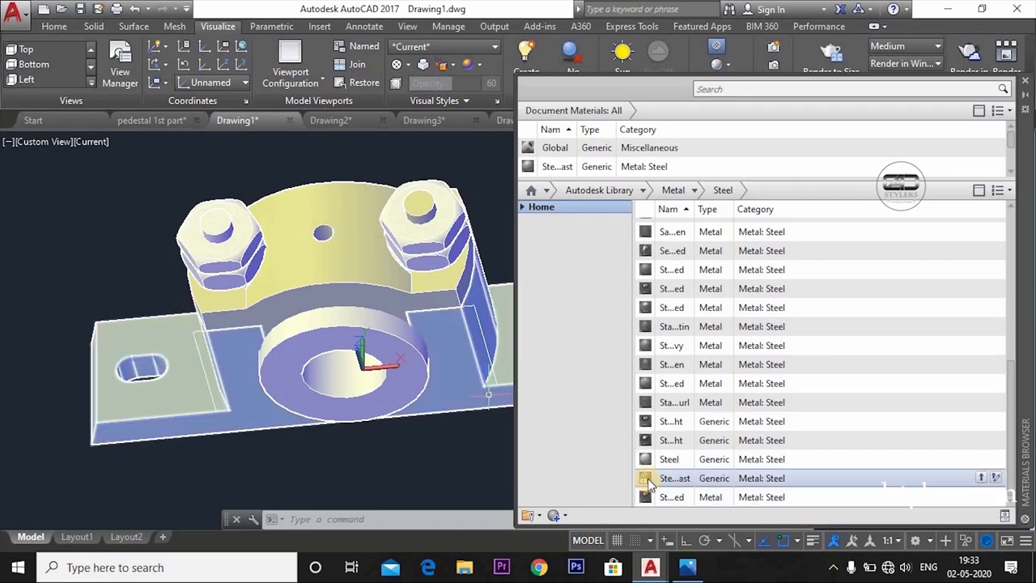
left_click_drag(648, 482, 475, 308)
left_click_drag(429, 243, 416, 186)
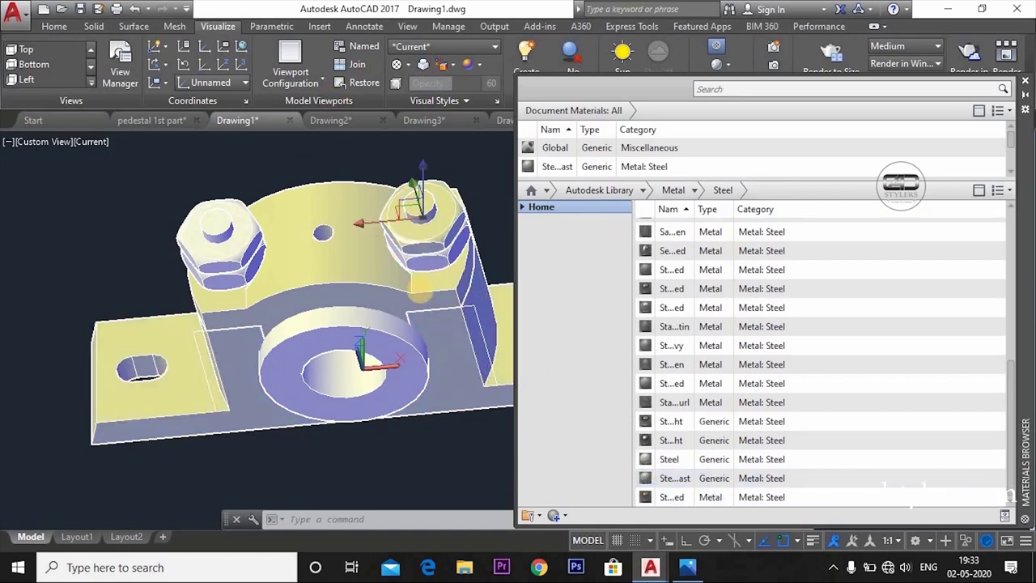
mouse_move(648, 477)
left_mouse_down()
mouse_move(256, 235)
mouse_move(213, 222)
left_mouse_up()
left_click_drag(651, 481, 390, 354)
scroll(362, 463, "down", 3)
middle_click_drag(358, 462, 312, 481)
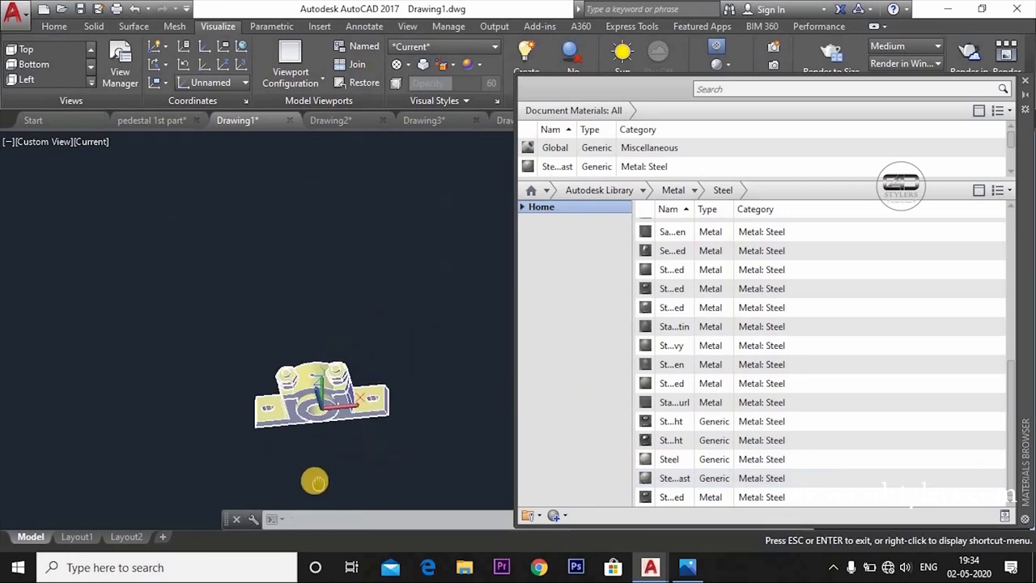
scroll(349, 439, "up", 2)
scroll(348, 439, "up", 4)
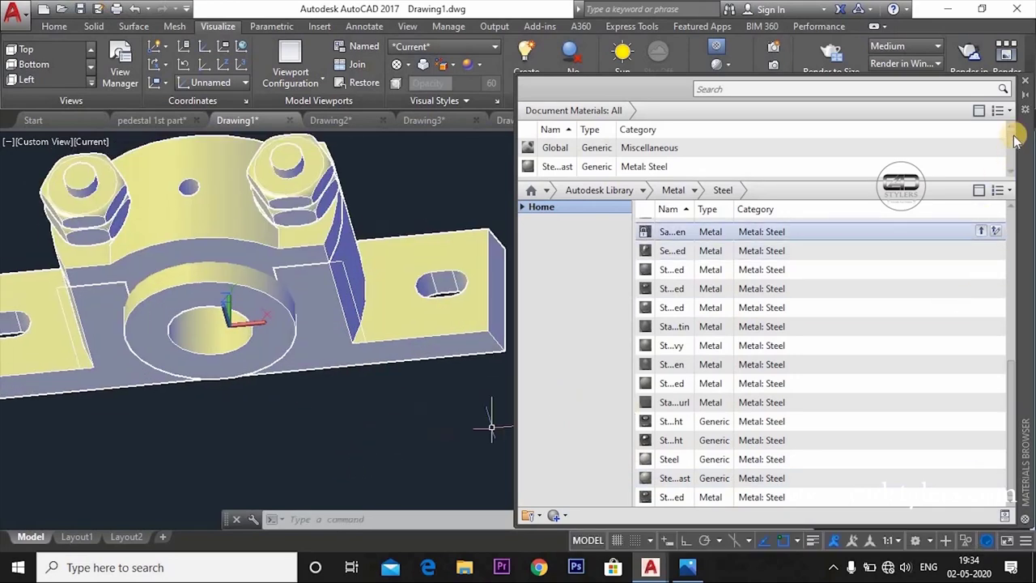
Close the materials library and pan the pedestal back to the centre
left_click(1024, 85)
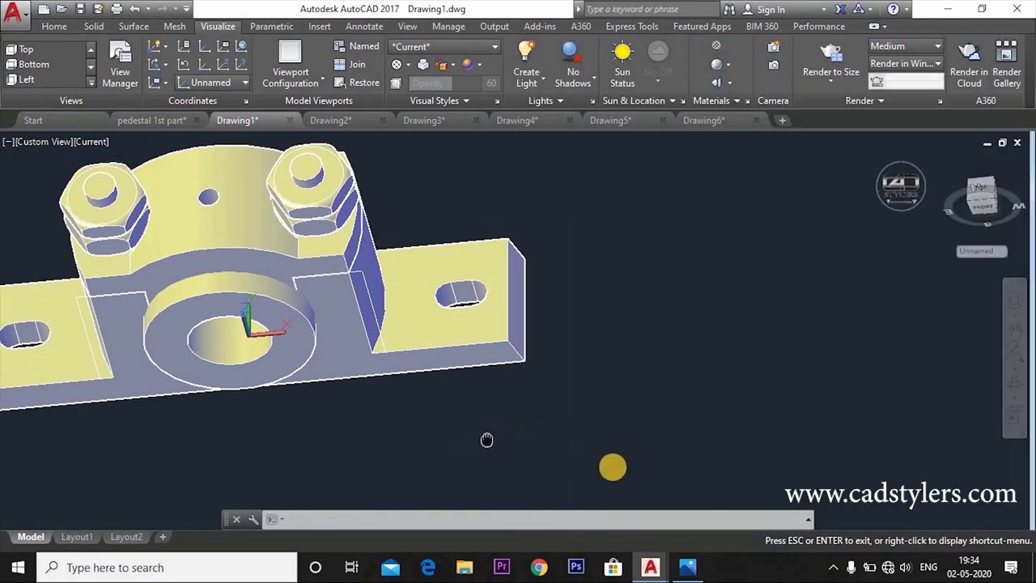
middle_click_drag(469, 420, 636, 435)
scroll(636, 435, "up", 1)
scroll(636, 435, "down", 2)
scroll(564, 437, "up", 1)
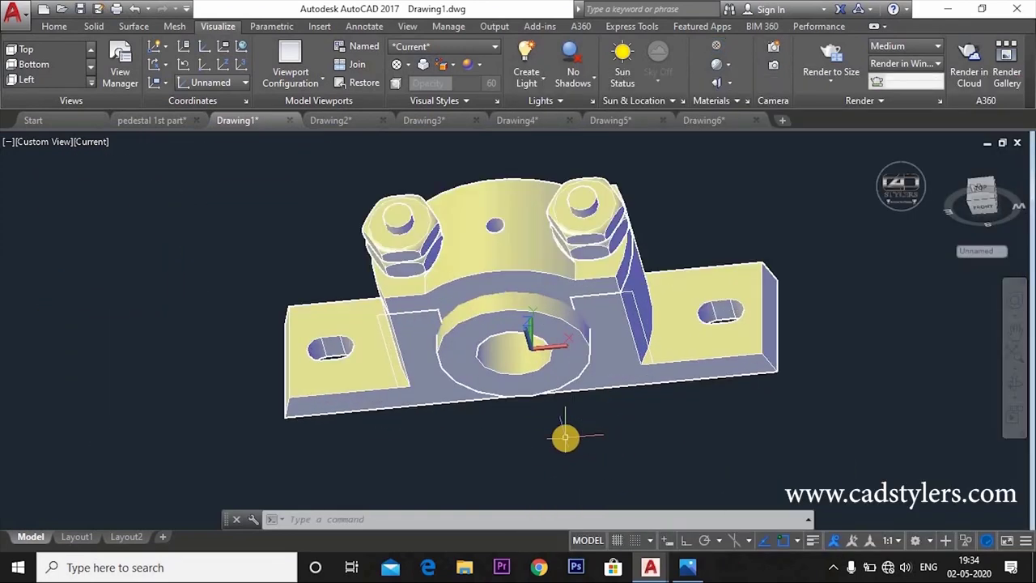
middle_click_drag(582, 426, 587, 428)
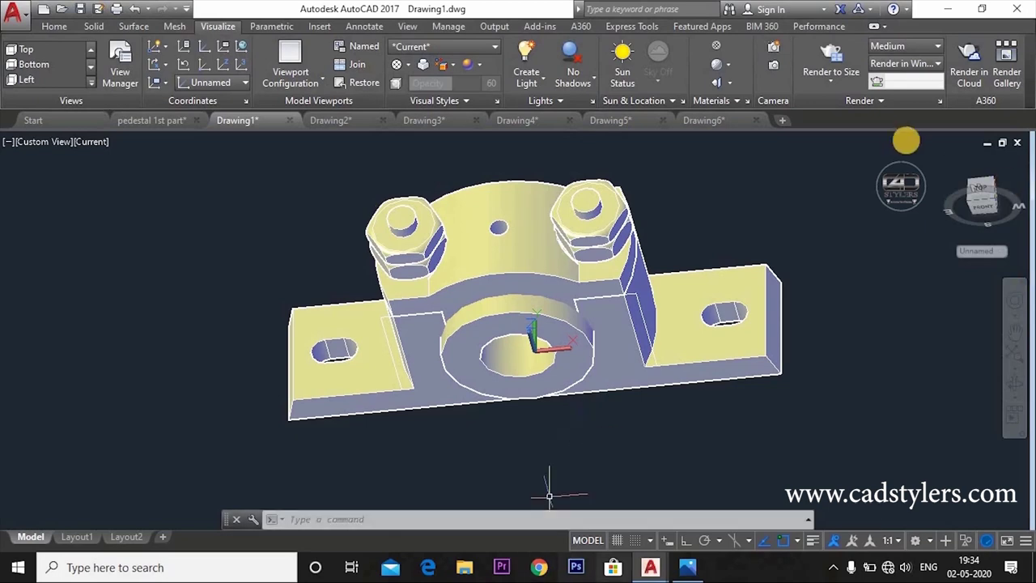
Choose 1920 x 1080 px - Full HDTV as the render output size
left_click(830, 86)
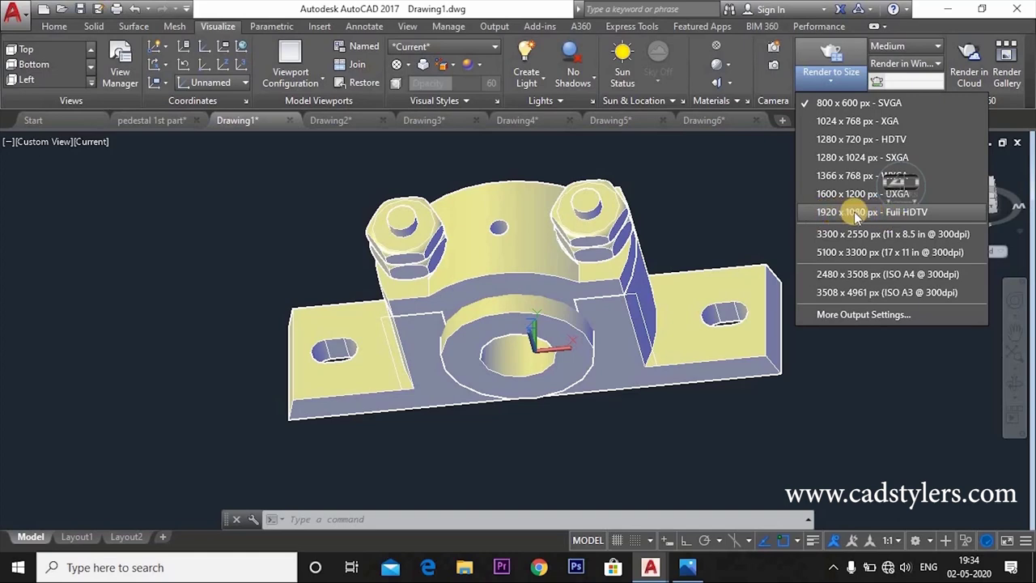
left_click(854, 212)
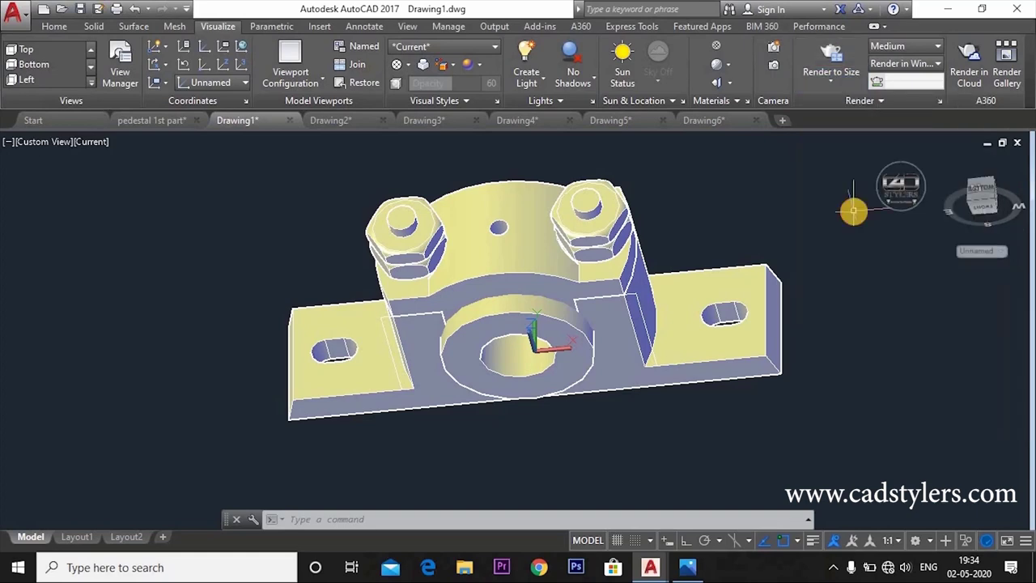
left_click(914, 51)
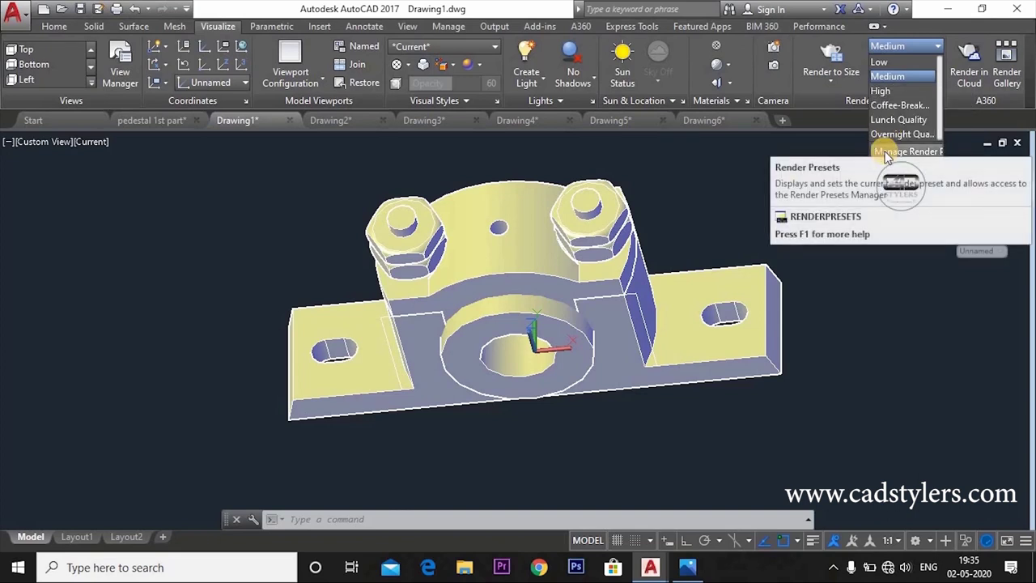
Create a render preset with High accuracy, 100 levels and 1920 x 1080 Full HDTV size
left_click(887, 153)
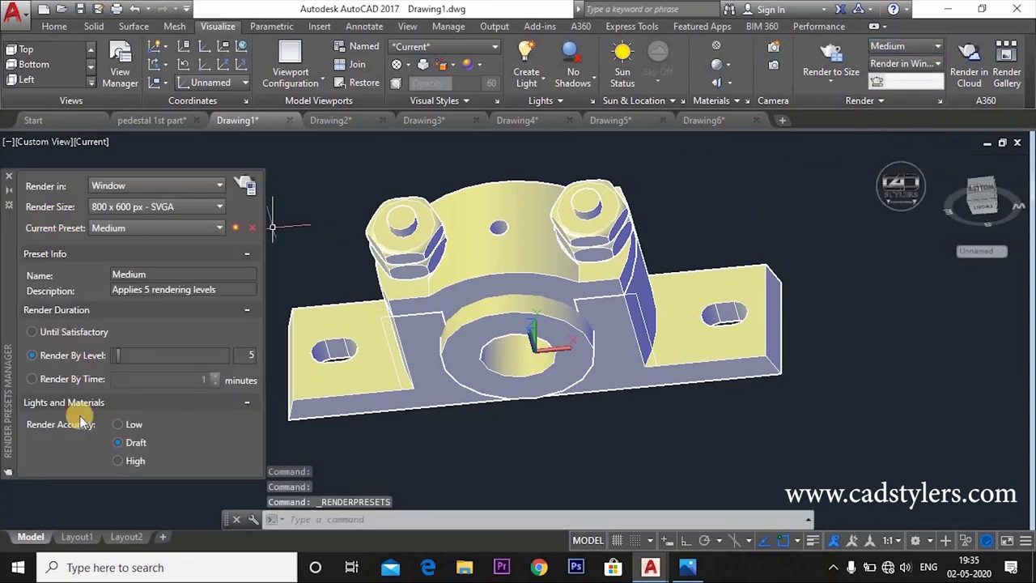
mouse_move(129, 461)
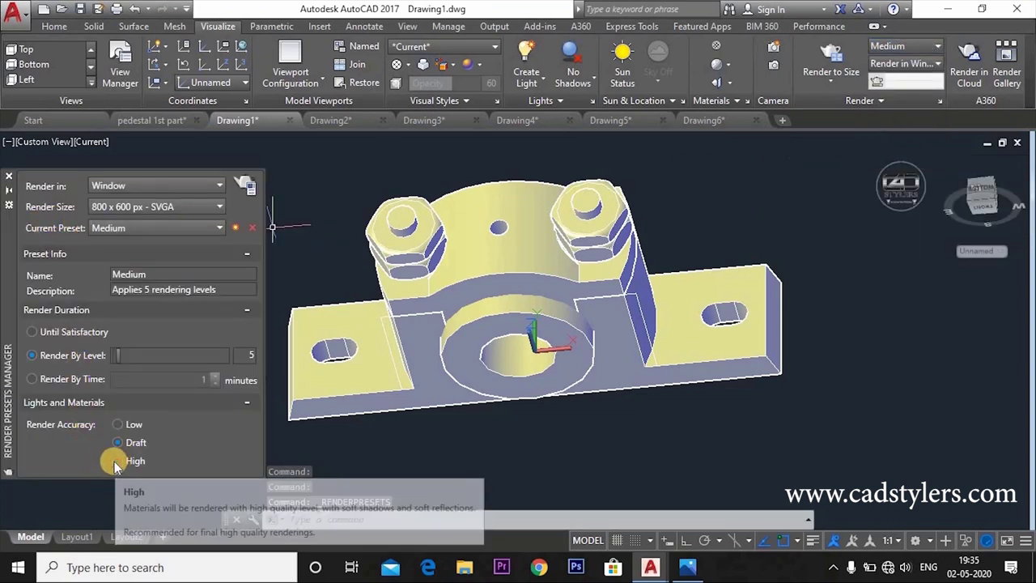
left_click(117, 460)
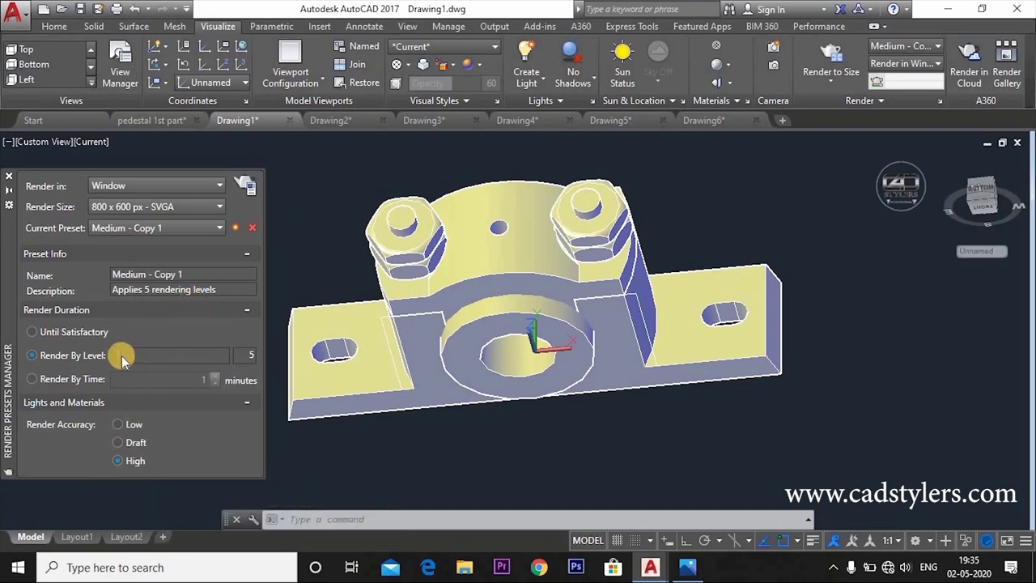
left_click_drag(118, 355, 239, 360)
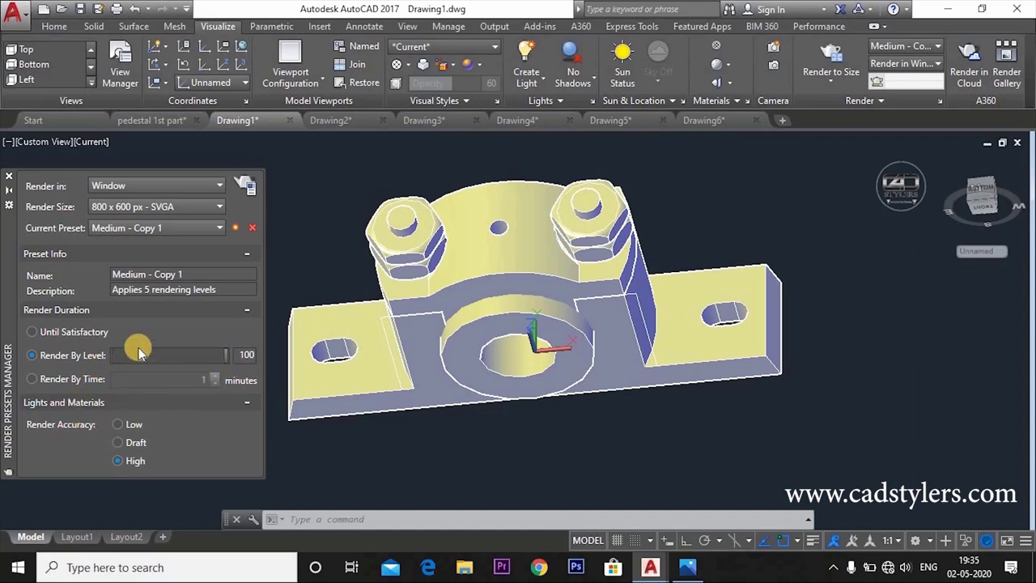
left_click(137, 206)
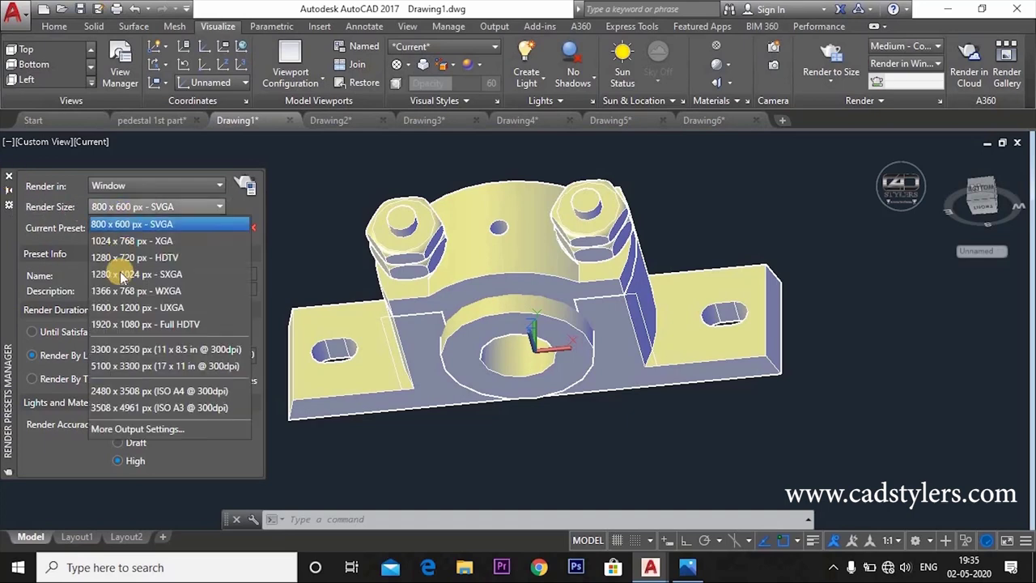
left_click(122, 324)
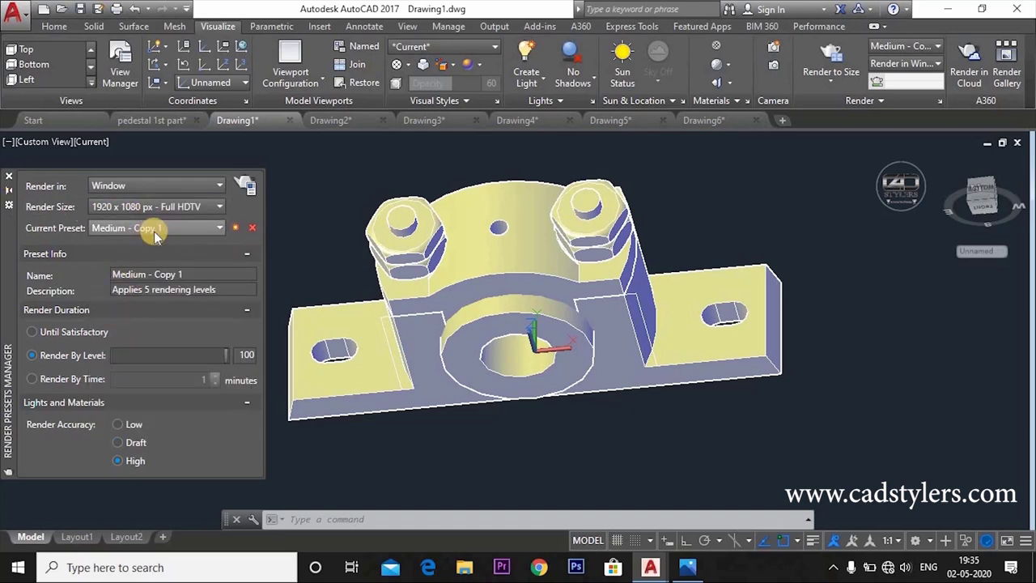
left_click(11, 176)
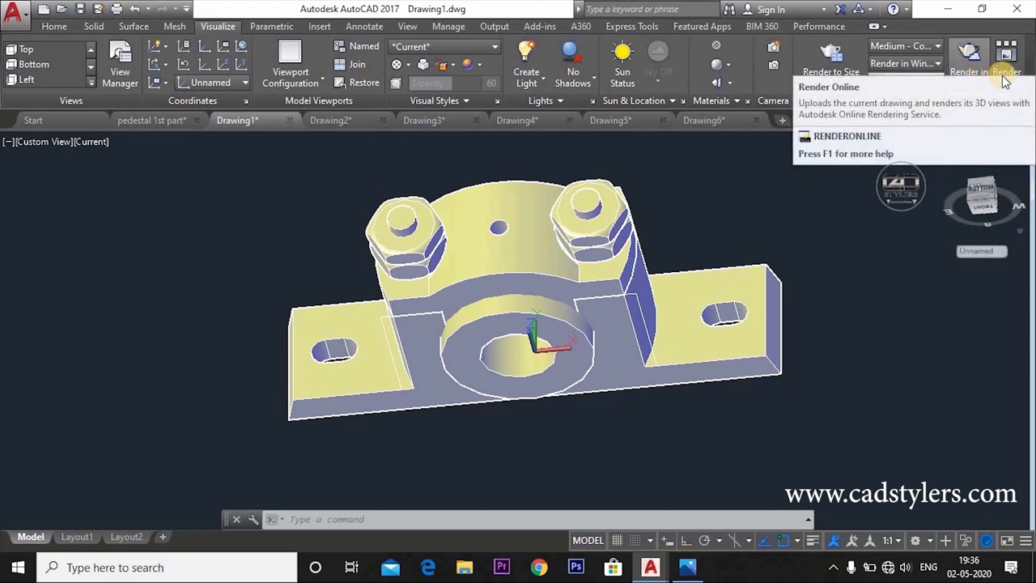
Render the pedestal in a Render window, then minimize that window
left_click(831, 57)
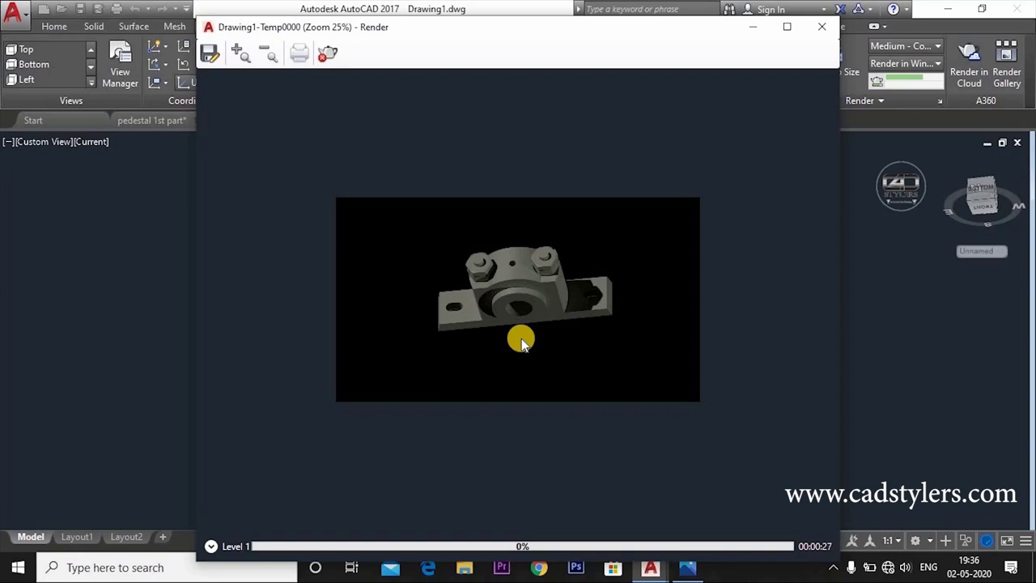
left_click(751, 27)
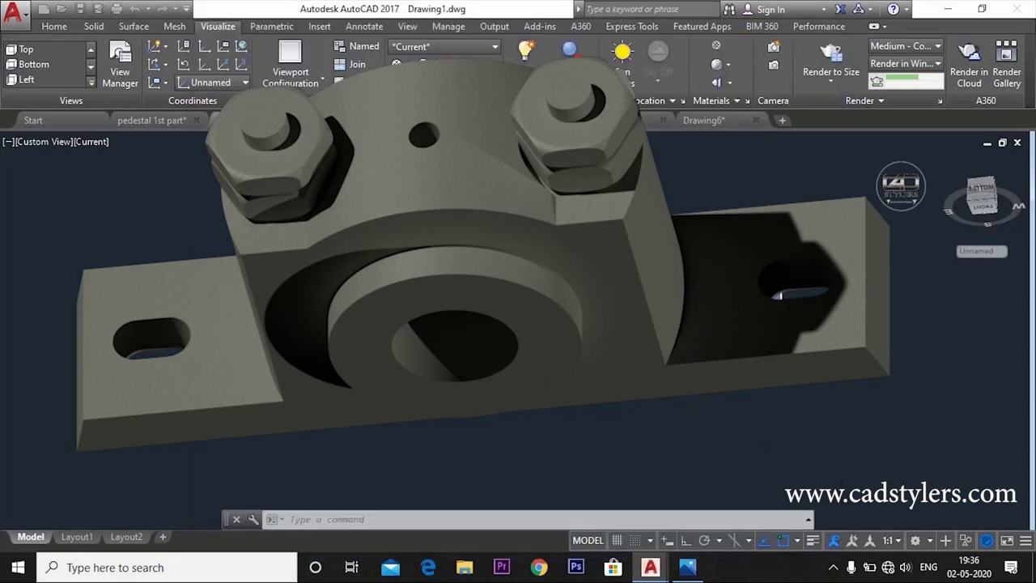